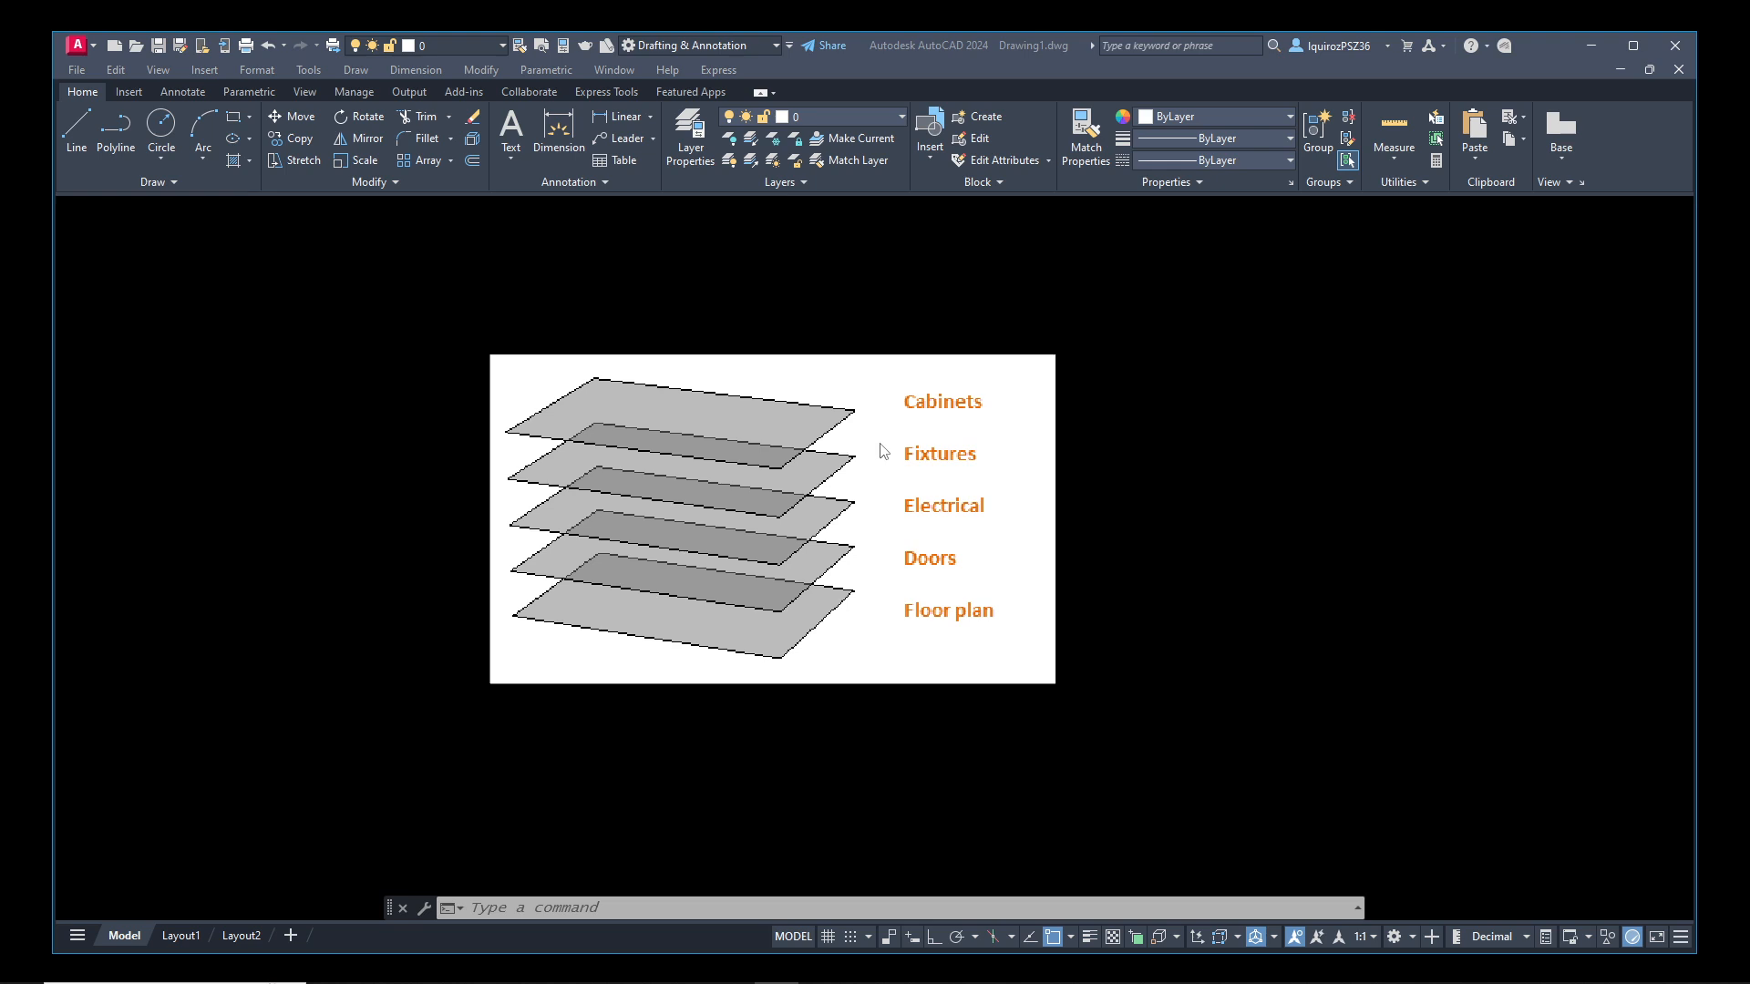
{"action": "scroll", "coordinate": [882, 450], "scroll_direction": "up", "scroll_amount": 2}
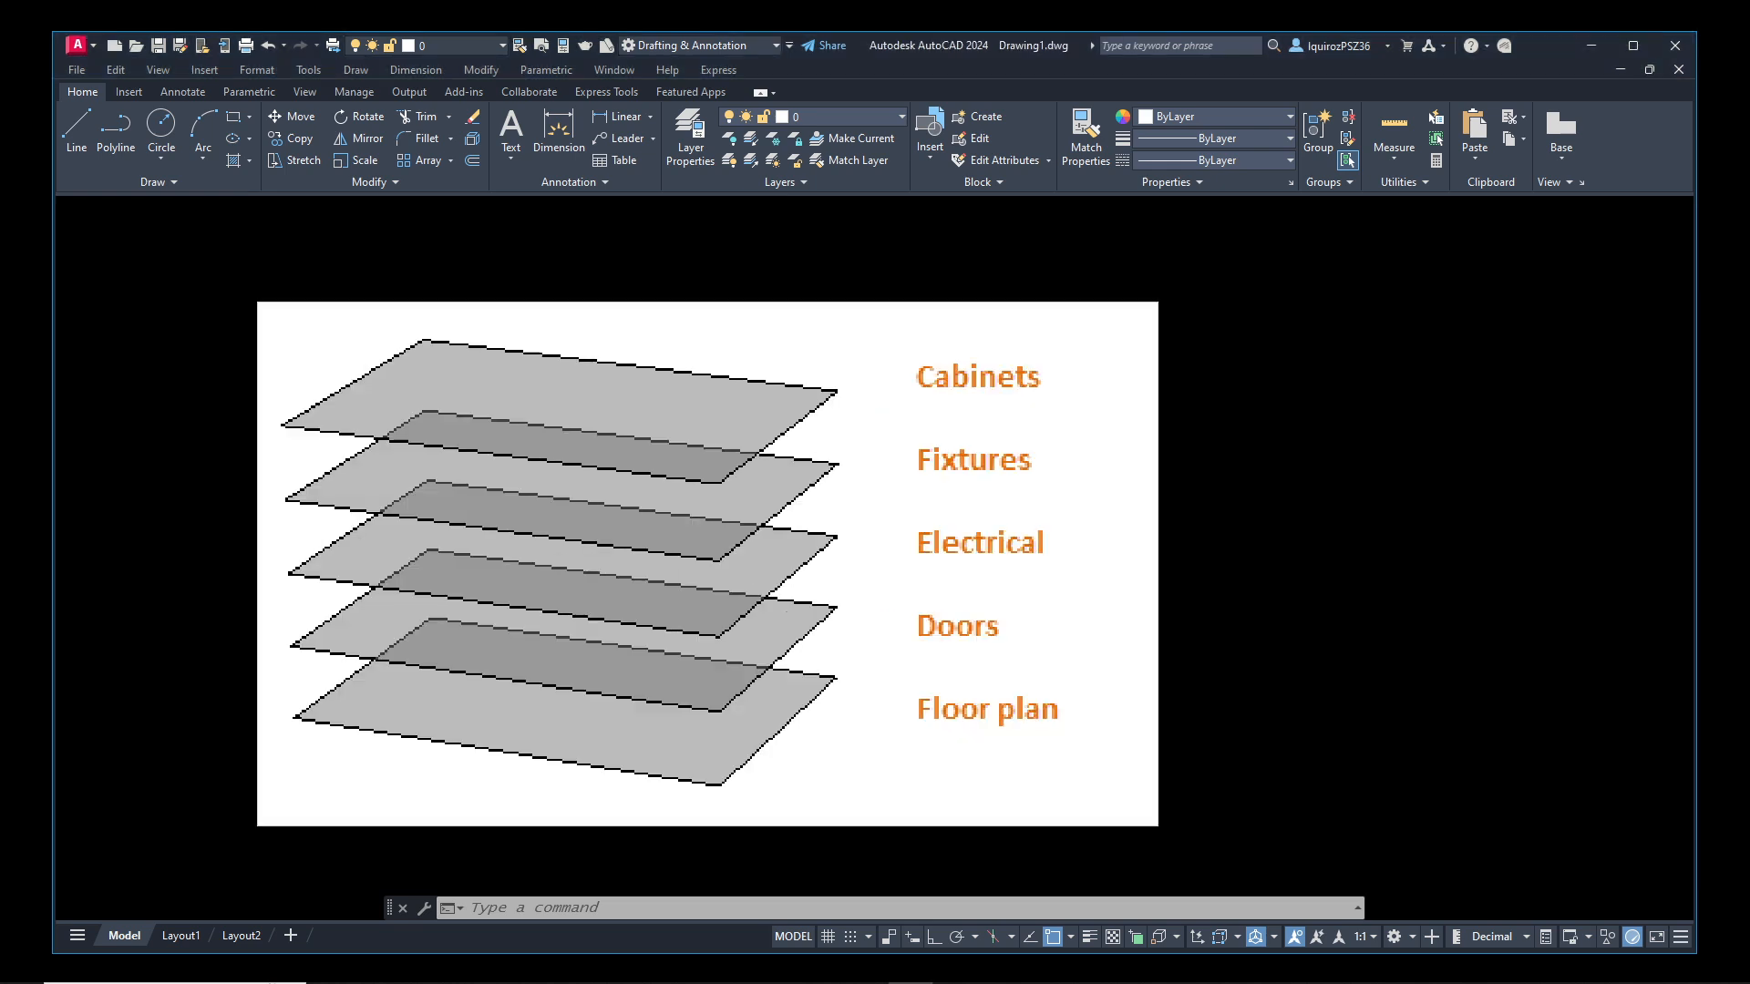
{"action": "middle_click_drag", "start_coordinate": [898, 456], "coordinate": [930, 453]}
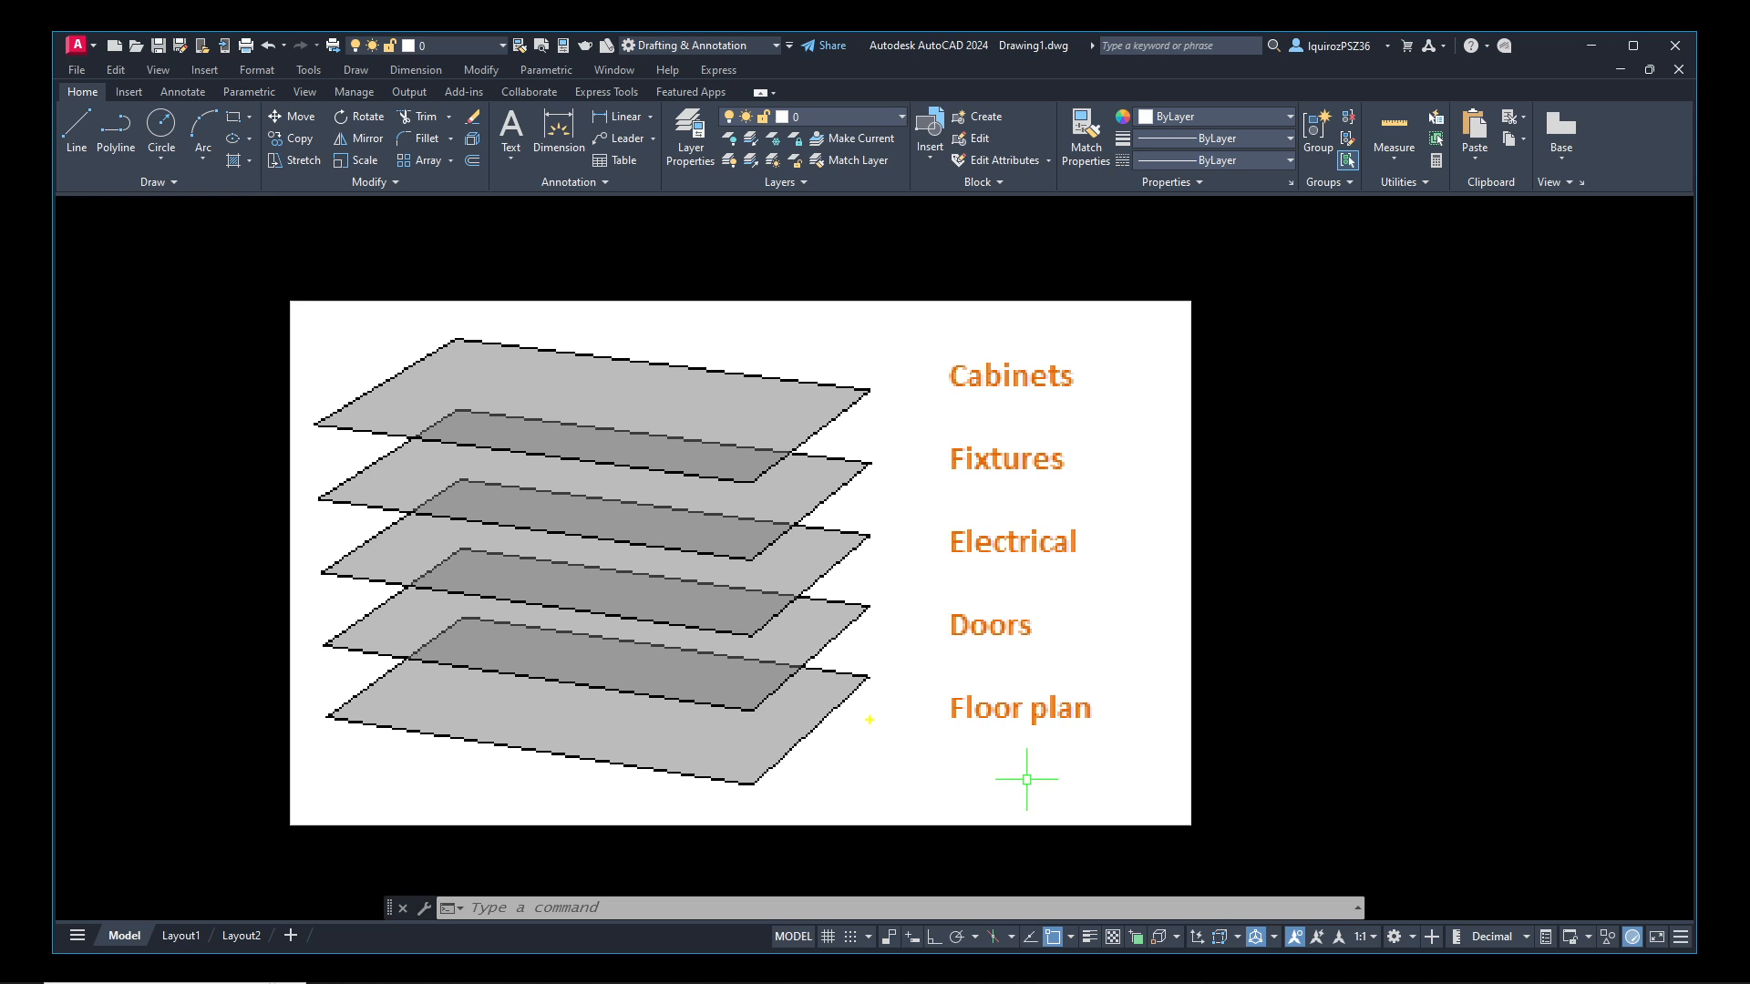
{"action": "left_click_drag", "start_coordinate": [484, 698], "coordinate": [676, 727]}
{"action": "left_click_drag", "start_coordinate": [943, 607], "coordinate": [1040, 639]}
{"action": "left_click_drag", "start_coordinate": [938, 683], "coordinate": [1108, 729]}
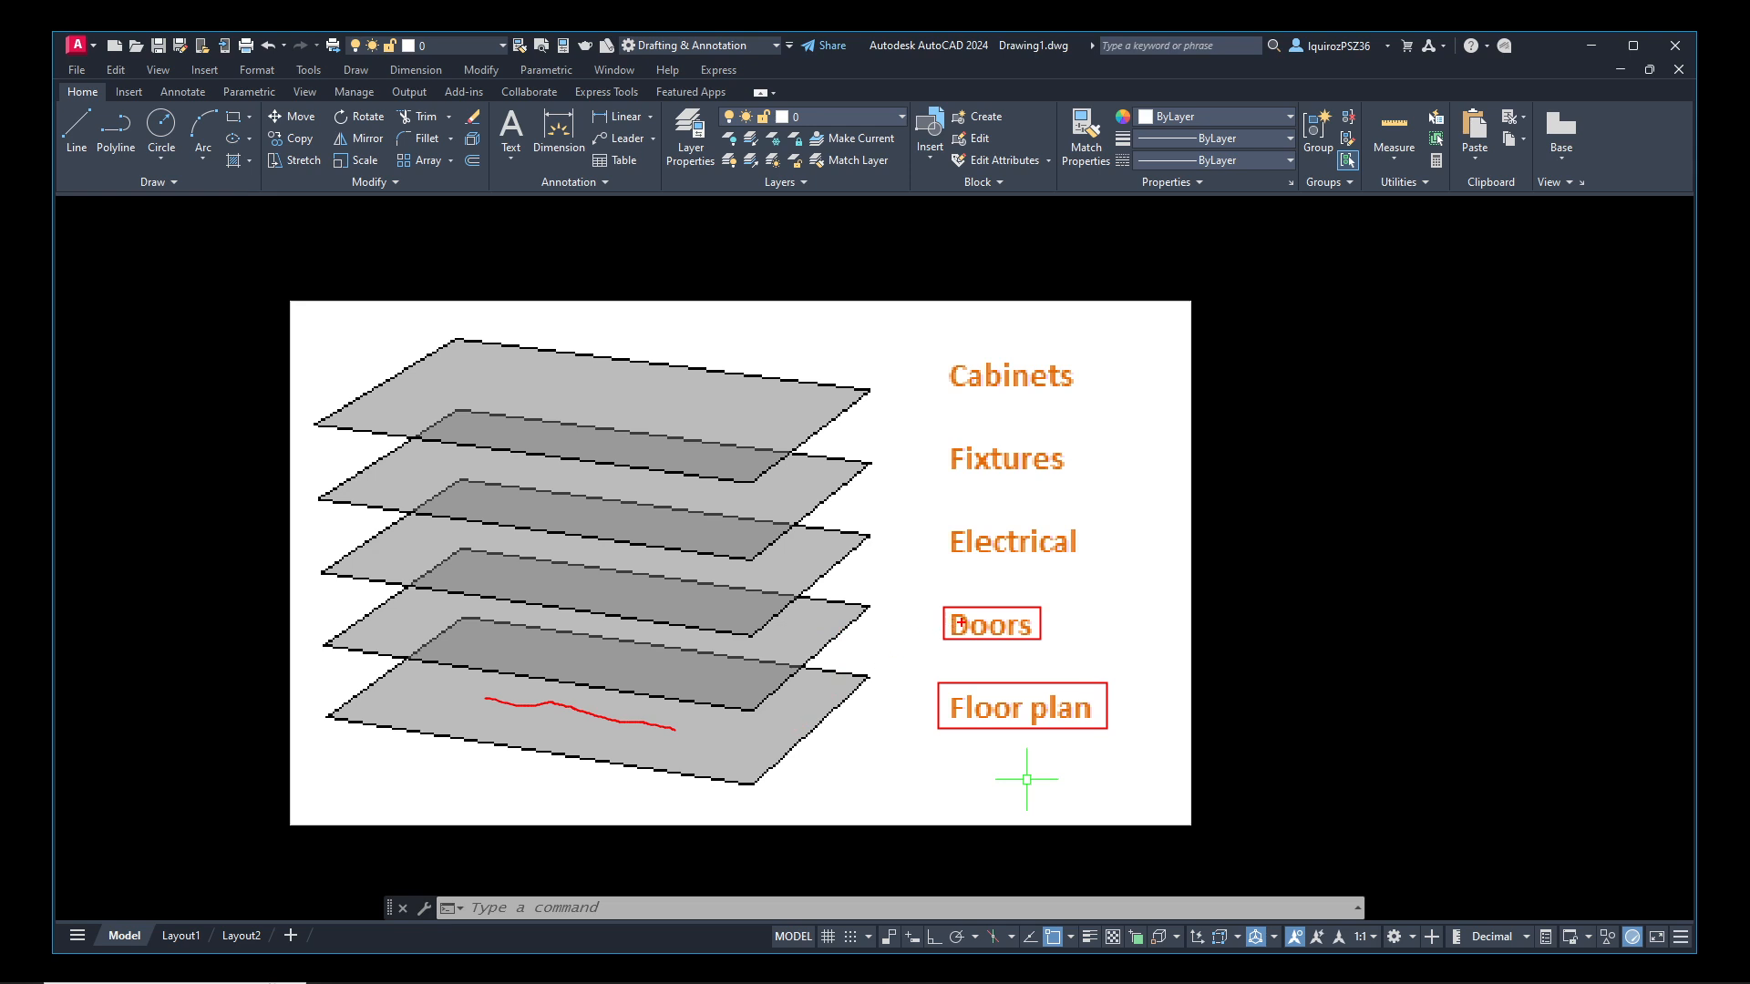
{"action": "left_click_drag", "start_coordinate": [1142, 603], "coordinate": [1128, 752]}
{"action": "left_click_drag", "start_coordinate": [938, 524], "coordinate": [1091, 561]}
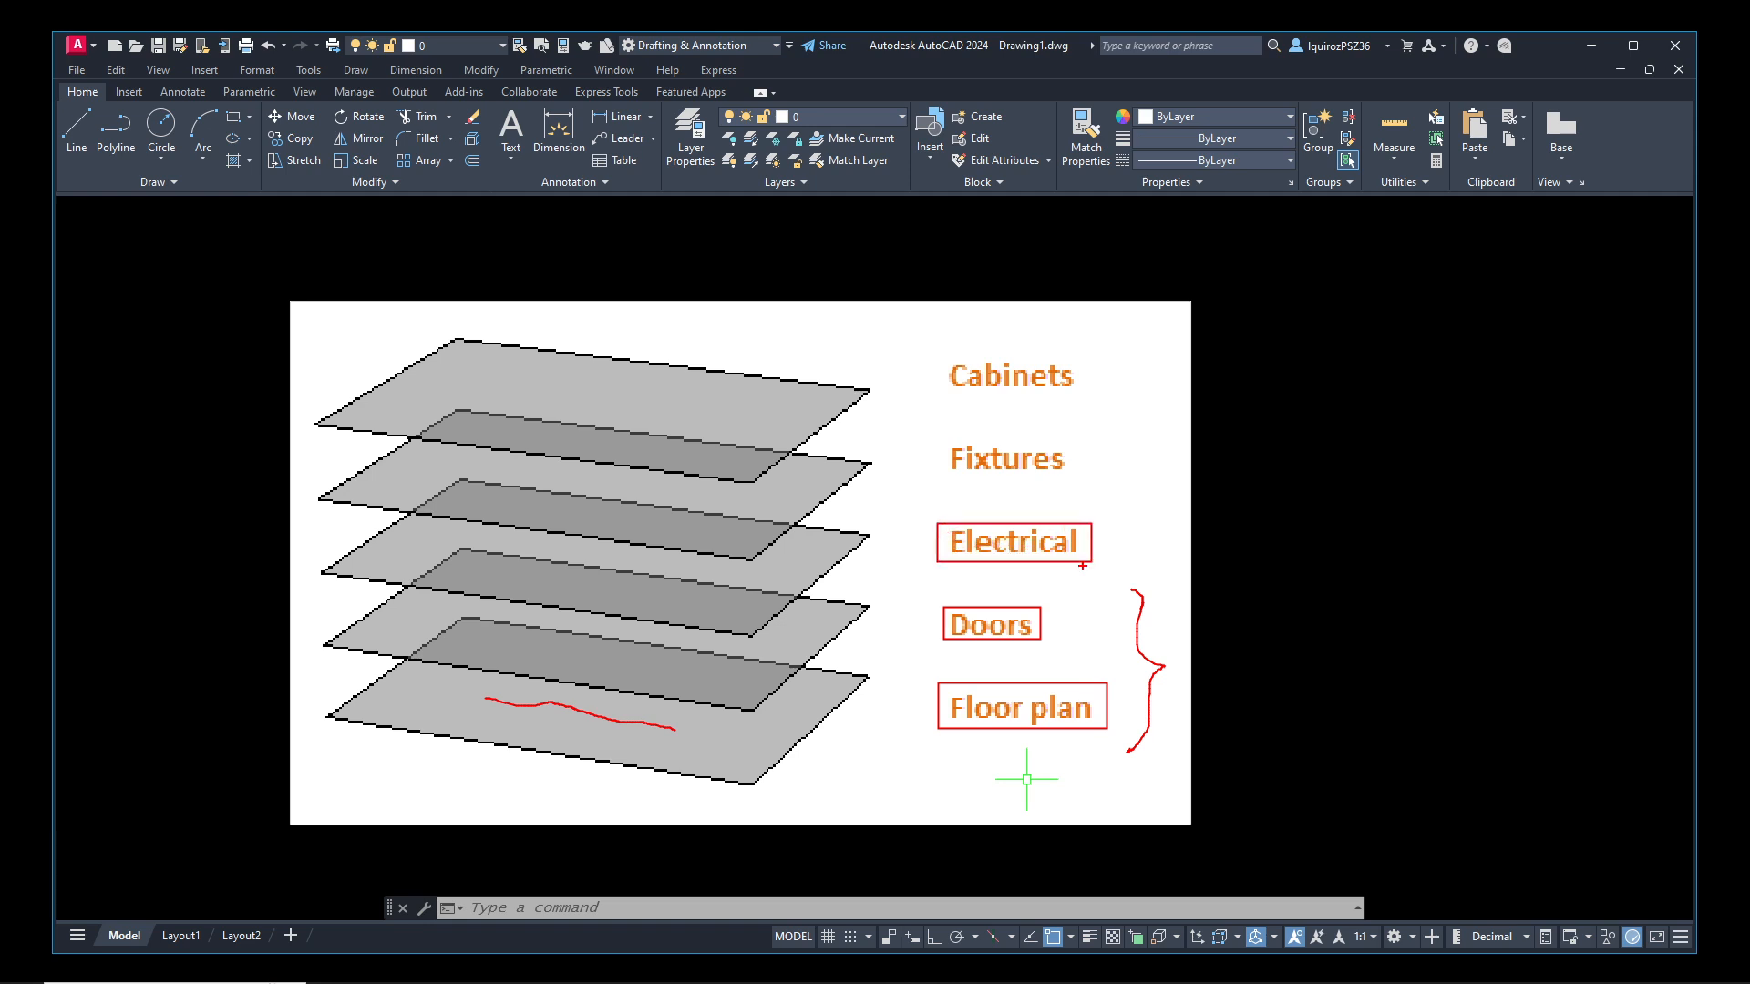
{"action": "left_click_drag", "start_coordinate": [808, 559], "coordinate": [734, 579]}
{"action": "left_click_drag", "start_coordinate": [1114, 526], "coordinate": [1139, 603]}
{"action": "mouse_move", "coordinate": [940, 625]}
{"action": "left_mouse_down"}
{"action": "mouse_move", "coordinate": [918, 704]}
{"action": "mouse_move", "coordinate": [933, 704]}
{"action": "left_mouse_up"}
{"action": "mouse_move", "coordinate": [938, 539]}
{"action": "left_mouse_down"}
{"action": "mouse_move", "coordinate": [913, 616]}
{"action": "mouse_move", "coordinate": [934, 672]}
{"action": "mouse_move", "coordinate": [950, 663]}
{"action": "left_mouse_up"}
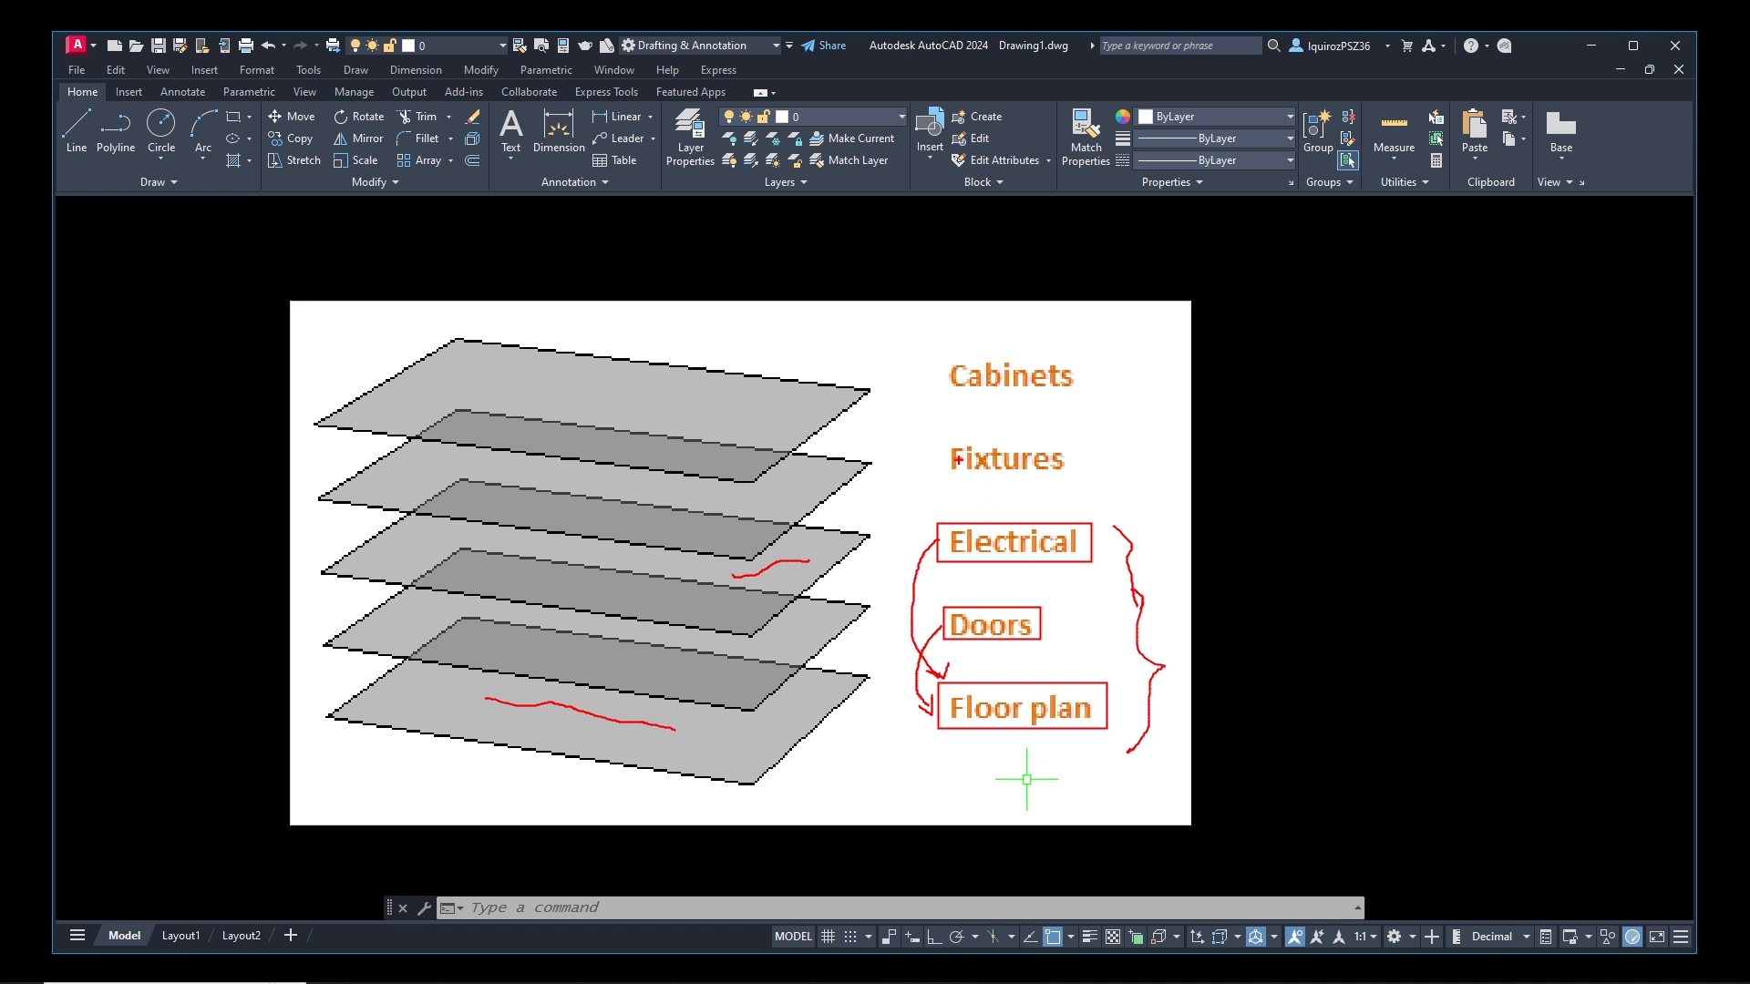
{"action": "left_click_drag", "start_coordinate": [943, 440], "coordinate": [1075, 478]}
{"action": "left_click_drag", "start_coordinate": [948, 352], "coordinate": [1085, 395]}
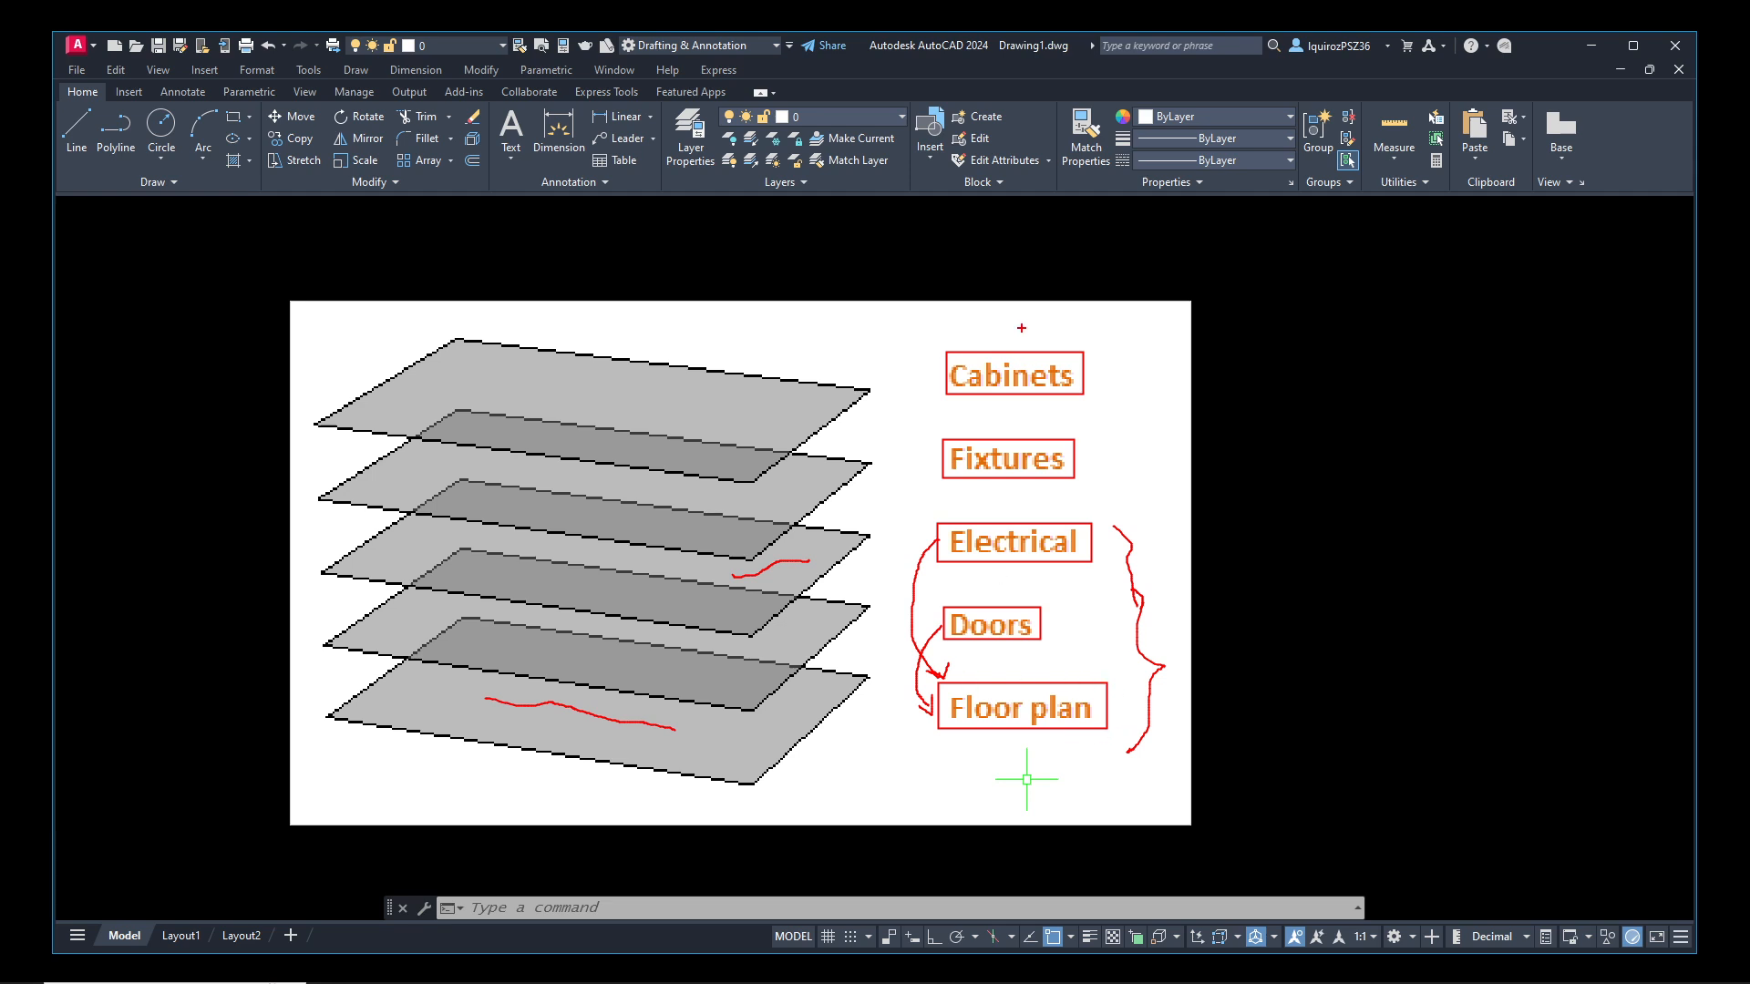
{"action": "mouse_move", "coordinate": [1024, 317]}
{"action": "left_mouse_down"}
{"action": "mouse_move", "coordinate": [1037, 355]}
{"action": "mouse_move", "coordinate": [988, 427]}
{"action": "mouse_move", "coordinate": [1025, 526]}
{"action": "mouse_move", "coordinate": [1008, 669]}
{"action": "mouse_move", "coordinate": [1018, 646]}
{"action": "left_mouse_up"}
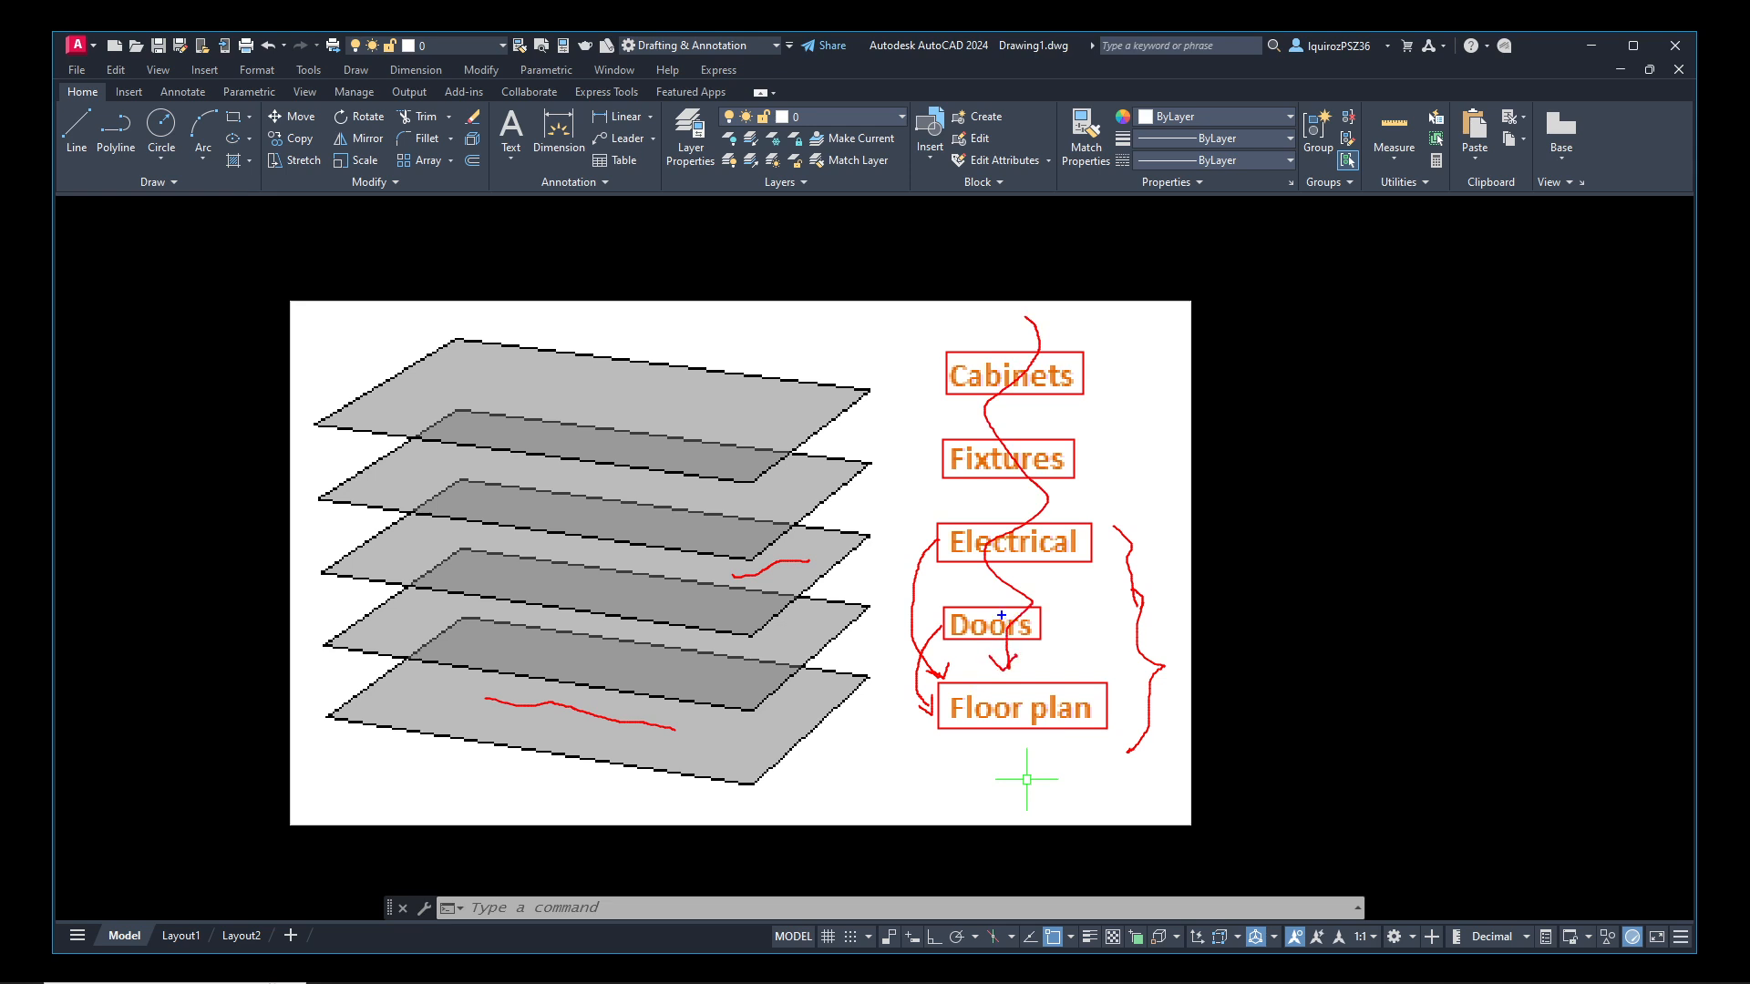
{"action": "mouse_move", "coordinate": [1008, 326]}
{"action": "left_mouse_down"}
{"action": "mouse_move", "coordinate": [992, 405]}
{"action": "mouse_move", "coordinate": [1017, 658]}
{"action": "left_mouse_up"}
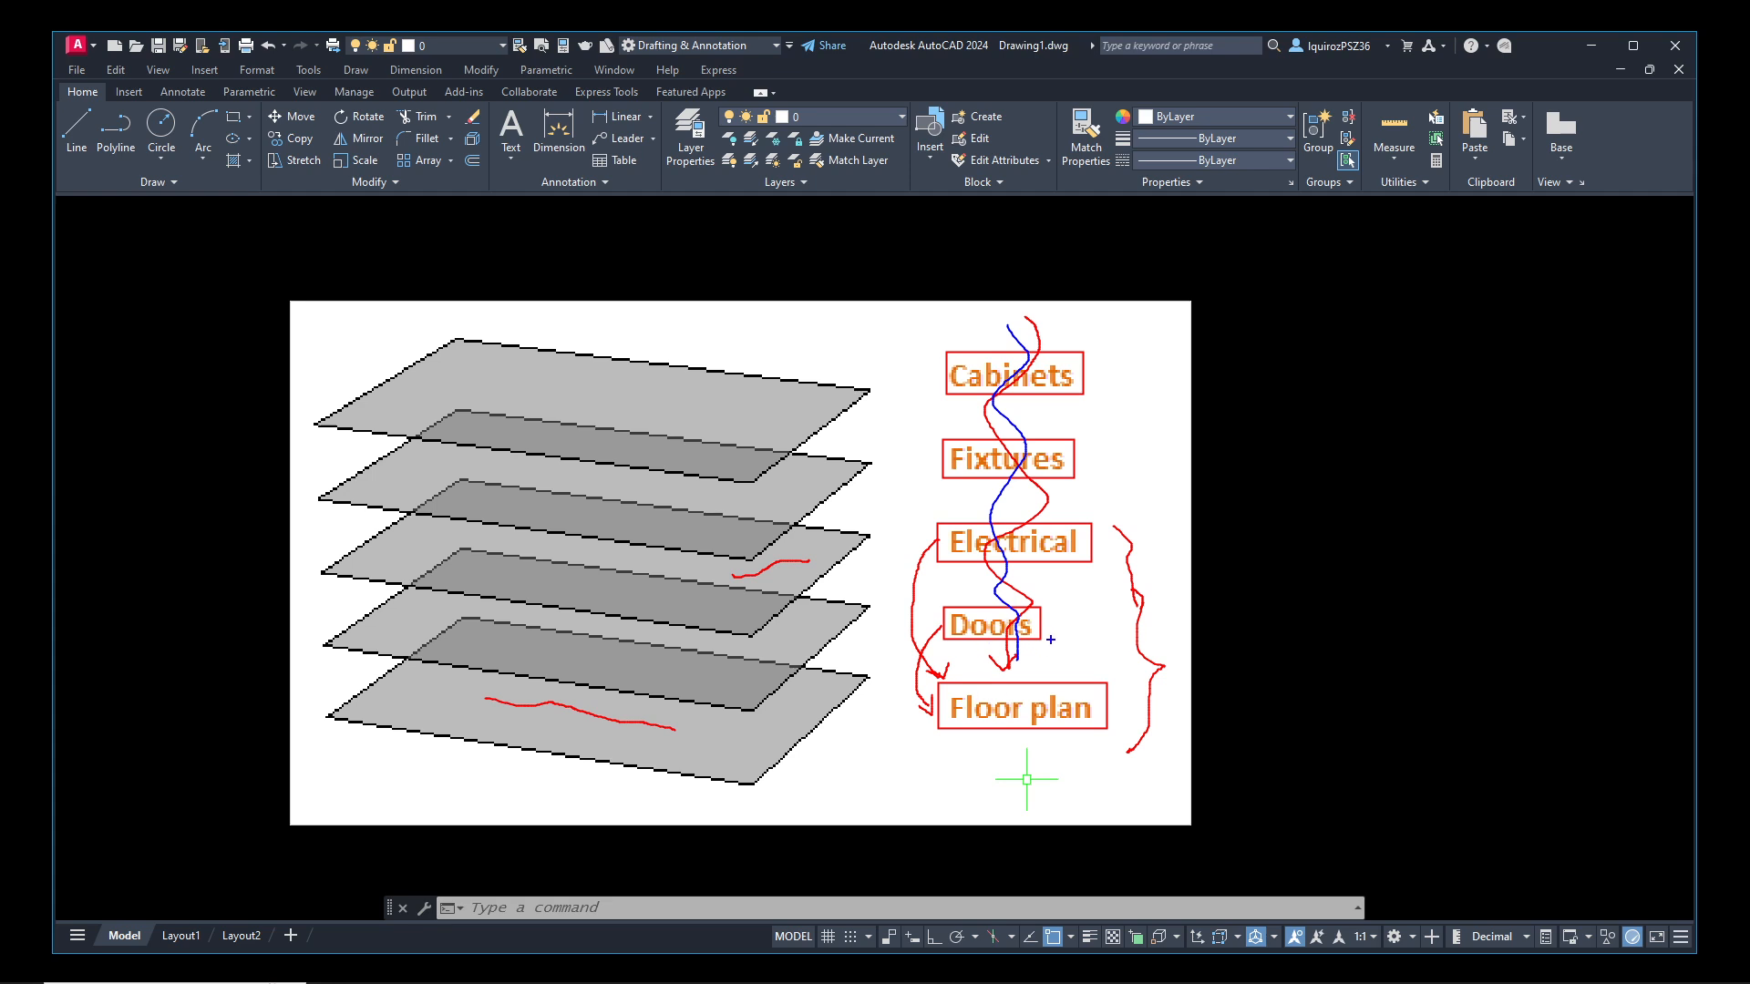
{"action": "mouse_move", "coordinate": [1063, 619]}
{"action": "left_mouse_down"}
{"action": "mouse_move", "coordinate": [1064, 634]}
{"action": "mouse_move", "coordinate": [1102, 608]}
{"action": "left_mouse_up"}
{"action": "mouse_move", "coordinate": [1108, 702]}
{"action": "left_mouse_down"}
{"action": "mouse_move", "coordinate": [1119, 717]}
{"action": "mouse_move", "coordinate": [1153, 700]}
{"action": "left_mouse_up"}
{"action": "mouse_move", "coordinate": [1113, 535]}
{"action": "left_mouse_down"}
{"action": "mouse_move", "coordinate": [1119, 554]}
{"action": "mouse_move", "coordinate": [1167, 521]}
{"action": "left_mouse_up"}
{"action": "mouse_move", "coordinate": [963, 651]}
{"action": "left_mouse_down"}
{"action": "mouse_move", "coordinate": [1030, 603]}
{"action": "mouse_move", "coordinate": [1035, 651]}
{"action": "left_mouse_up"}
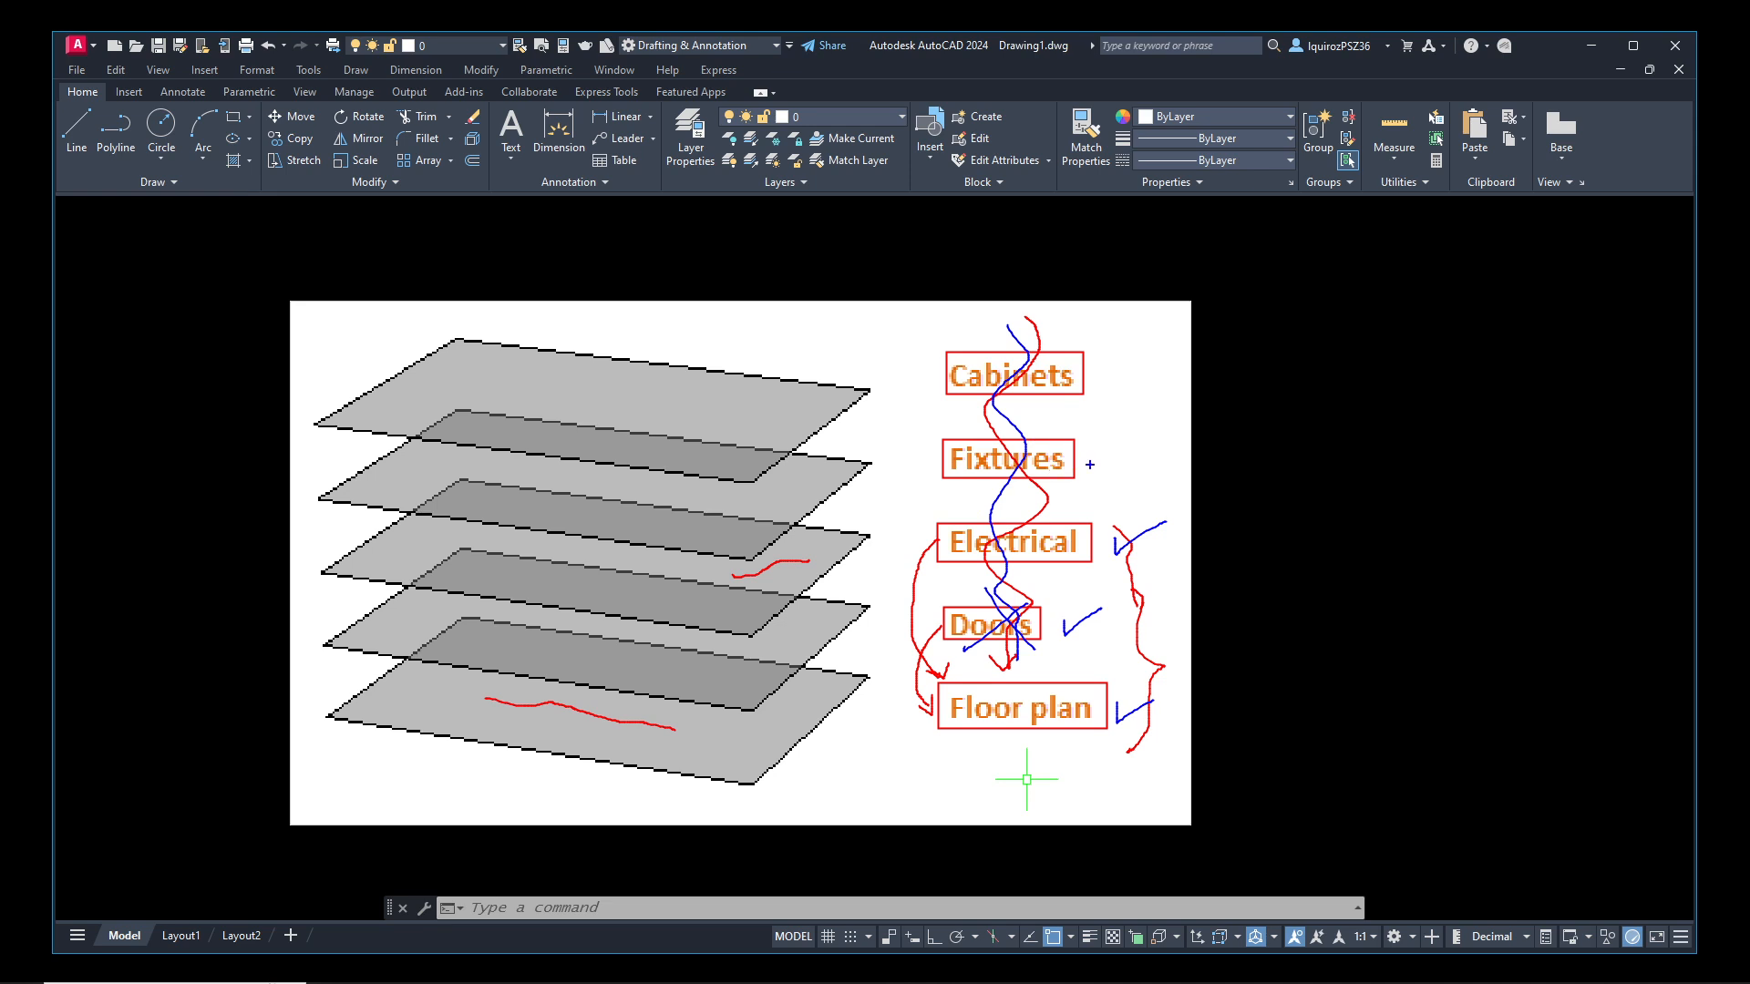
{"action": "left_click_drag", "start_coordinate": [1149, 404], "coordinate": [1097, 475]}
{"action": "mouse_move", "coordinate": [832, 870]}
{"action": "left_mouse_down"}
{"action": "mouse_move", "coordinate": [921, 719]}
{"action": "mouse_move", "coordinate": [936, 742]}
{"action": "left_mouse_up"}
{"action": "mouse_move", "coordinate": [1245, 709]}
{"action": "left_mouse_down"}
{"action": "mouse_move", "coordinate": [1175, 709]}
{"action": "mouse_move", "coordinate": [1202, 720]}
{"action": "left_mouse_up"}
{"action": "mouse_move", "coordinate": [1151, 616]}
{"action": "left_mouse_down"}
{"action": "mouse_move", "coordinate": [1219, 613]}
{"action": "mouse_move", "coordinate": [1130, 610]}
{"action": "mouse_move", "coordinate": [1163, 633]}
{"action": "left_mouse_up"}
{"action": "mouse_move", "coordinate": [1148, 551]}
{"action": "left_mouse_down"}
{"action": "mouse_move", "coordinate": [1224, 556]}
{"action": "mouse_move", "coordinate": [1146, 551]}
{"action": "left_mouse_up"}
{"action": "left_click_drag", "start_coordinate": [1146, 550], "coordinate": [1186, 567]}
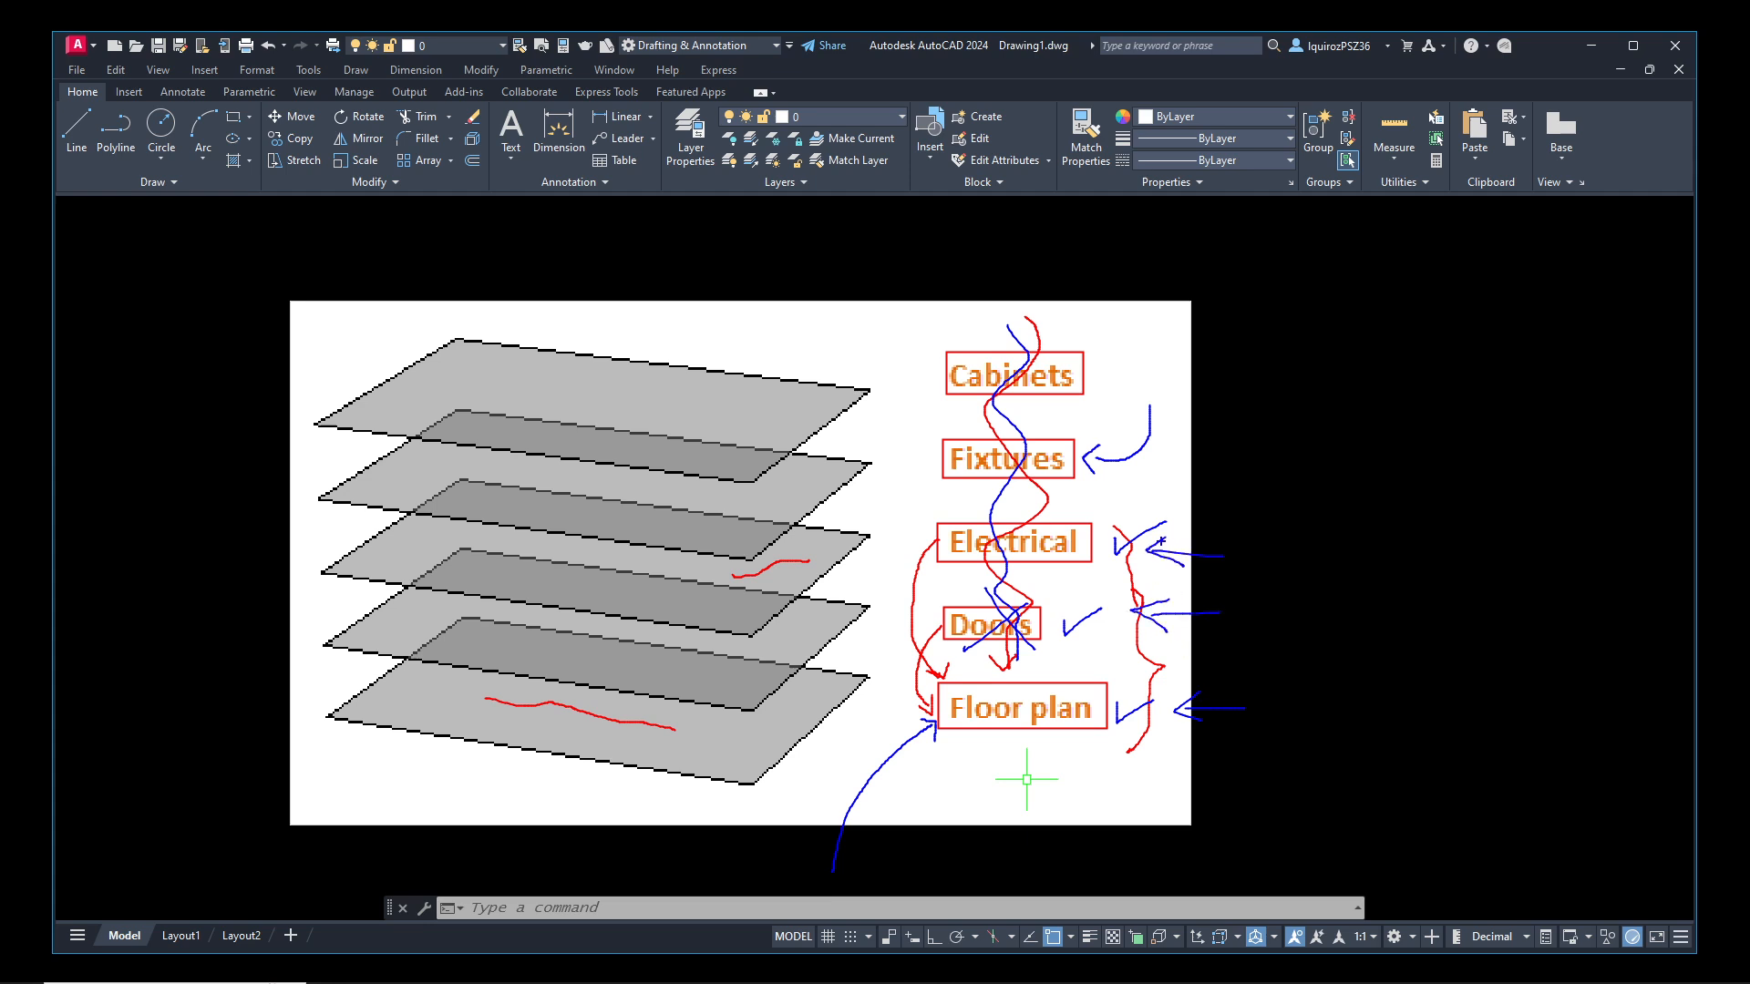
{"action": "mouse_move", "coordinate": [1137, 463]}
{"action": "left_mouse_down"}
{"action": "mouse_move", "coordinate": [1213, 463]}
{"action": "mouse_move", "coordinate": [1140, 463]}
{"action": "left_mouse_up"}
{"action": "left_click_drag", "start_coordinate": [1141, 463], "coordinate": [1178, 479]}
{"action": "mouse_move", "coordinate": [1130, 377]}
{"action": "left_mouse_down"}
{"action": "mouse_move", "coordinate": [1212, 378]}
{"action": "mouse_move", "coordinate": [1127, 374]}
{"action": "left_mouse_up"}
{"action": "left_click_drag", "start_coordinate": [1126, 373], "coordinate": [1150, 390]}
{"action": "mouse_move", "coordinate": [1023, 771]}
{"action": "left_mouse_down"}
{"action": "mouse_move", "coordinate": [997, 782]}
{"action": "mouse_move", "coordinate": [1010, 818]}
{"action": "mouse_move", "coordinate": [1045, 789]}
{"action": "mouse_move", "coordinate": [1033, 766]}
{"action": "left_mouse_up"}
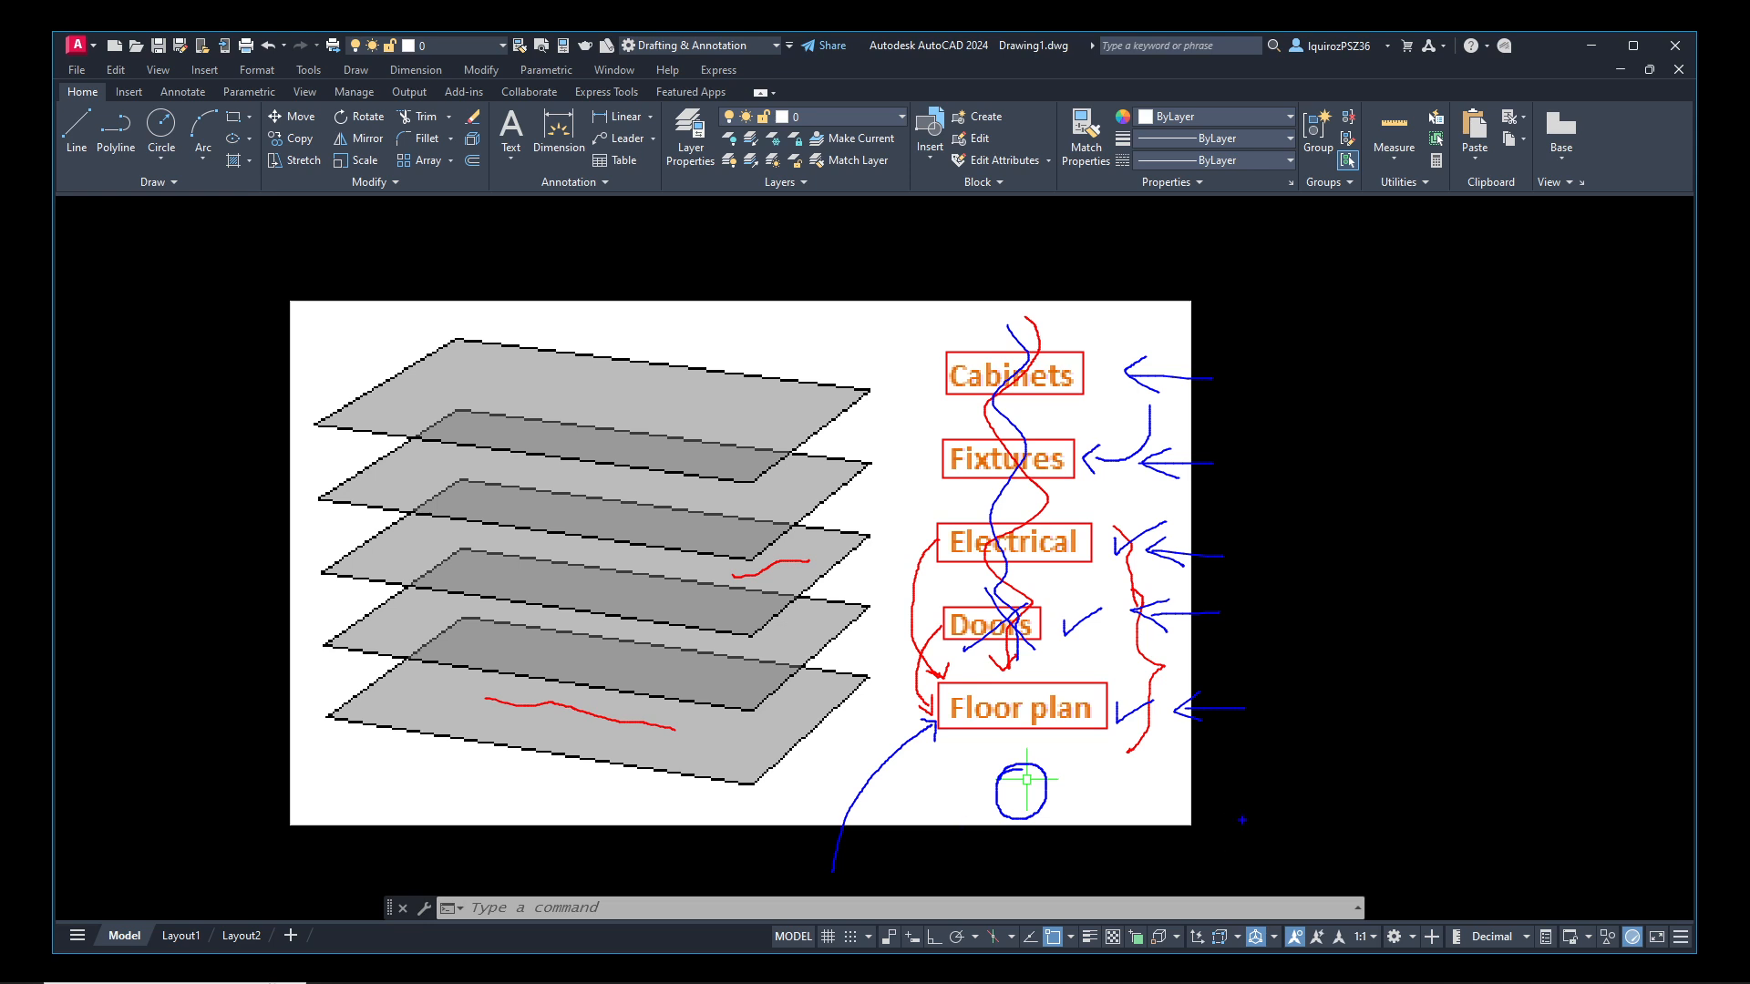
{"action": "mouse_move", "coordinate": [1246, 767]}
{"action": "left_mouse_down"}
{"action": "mouse_move", "coordinate": [1068, 784]}
{"action": "mouse_move", "coordinate": [1079, 771]}
{"action": "mouse_move", "coordinate": [1077, 800]}
{"action": "mouse_move", "coordinate": [1082, 782]}
{"action": "left_mouse_up"}
{"action": "left_click_drag", "start_coordinate": [1040, 930], "coordinate": [1028, 803]}
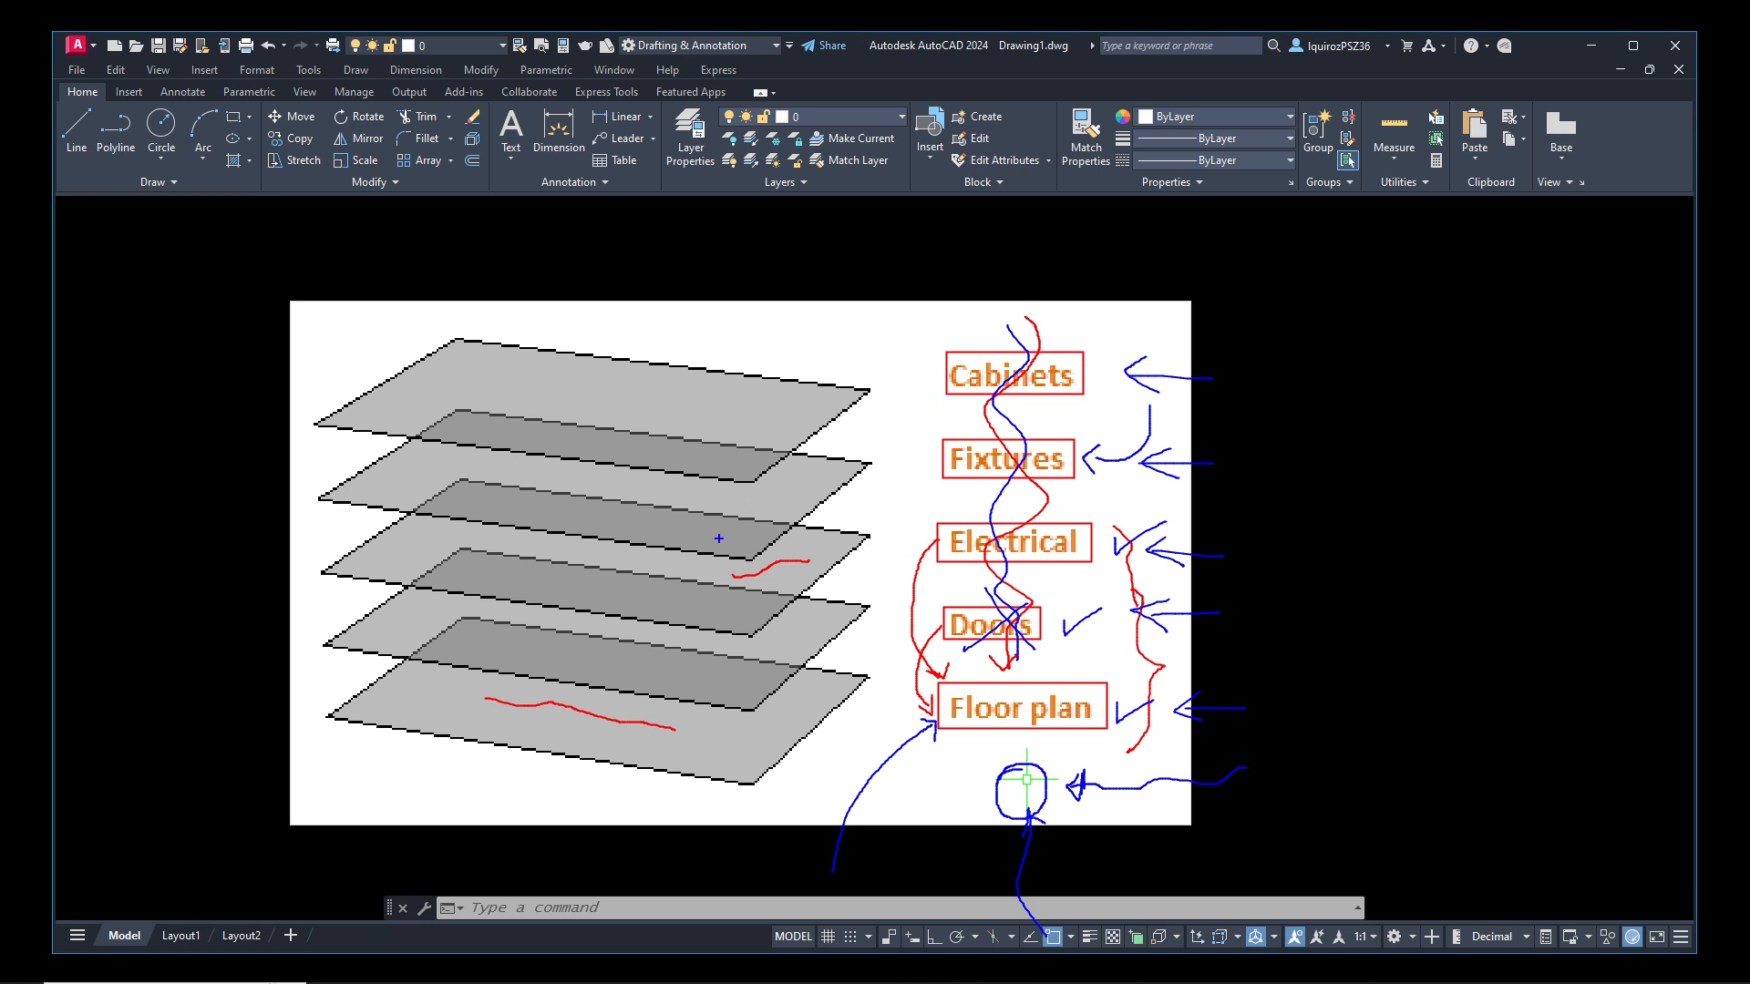
{"action": "left_click_drag", "start_coordinate": [901, 651], "coordinate": [917, 618]}
{"action": "mouse_move", "coordinate": [908, 539]}
{"action": "left_mouse_down"}
{"action": "mouse_move", "coordinate": [903, 552]}
{"action": "mouse_move", "coordinate": [921, 531]}
{"action": "mouse_move", "coordinate": [914, 452]}
{"action": "mouse_move", "coordinate": [935, 473]}
{"action": "mouse_move", "coordinate": [939, 447]}
{"action": "left_mouse_up"}
{"action": "left_click_drag", "start_coordinate": [910, 367], "coordinate": [929, 364]}
{"action": "left_click_drag", "start_coordinate": [900, 624], "coordinate": [915, 635]}
{"action": "key", "text": "Escape"}
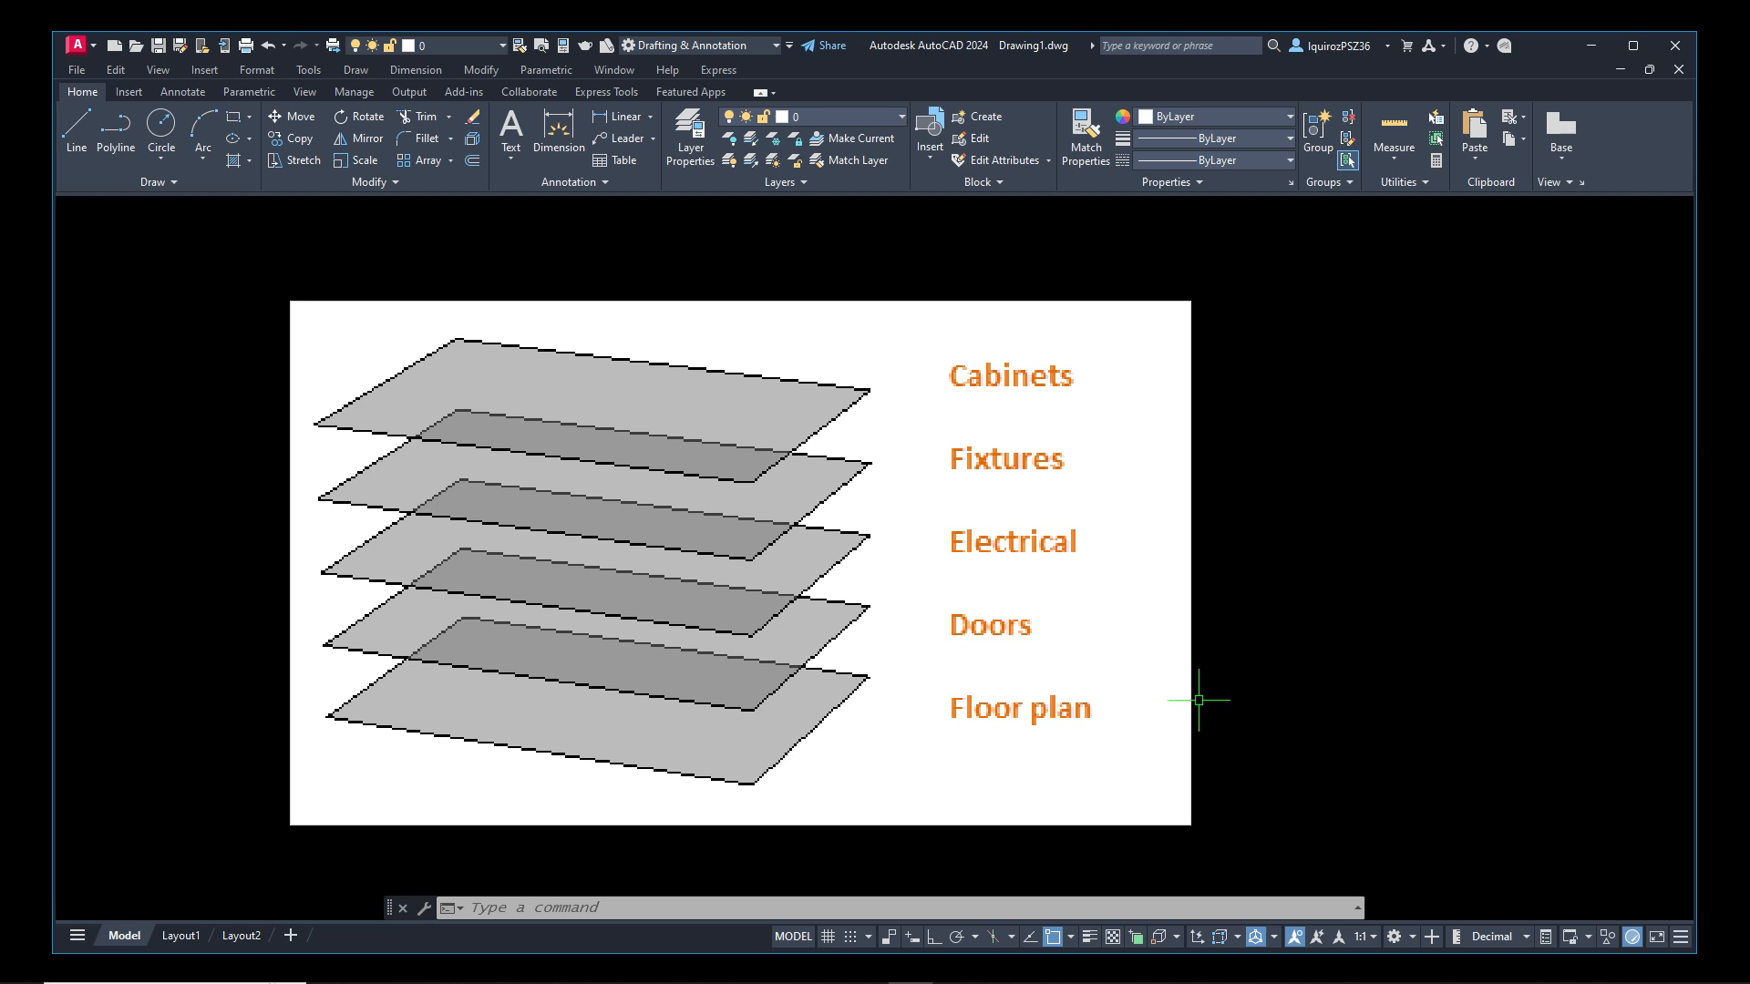
Erase the layer-stack diagram image from the drawing
{"action": "type", "text": "e"}
{"action": "key", "text": "Return"}
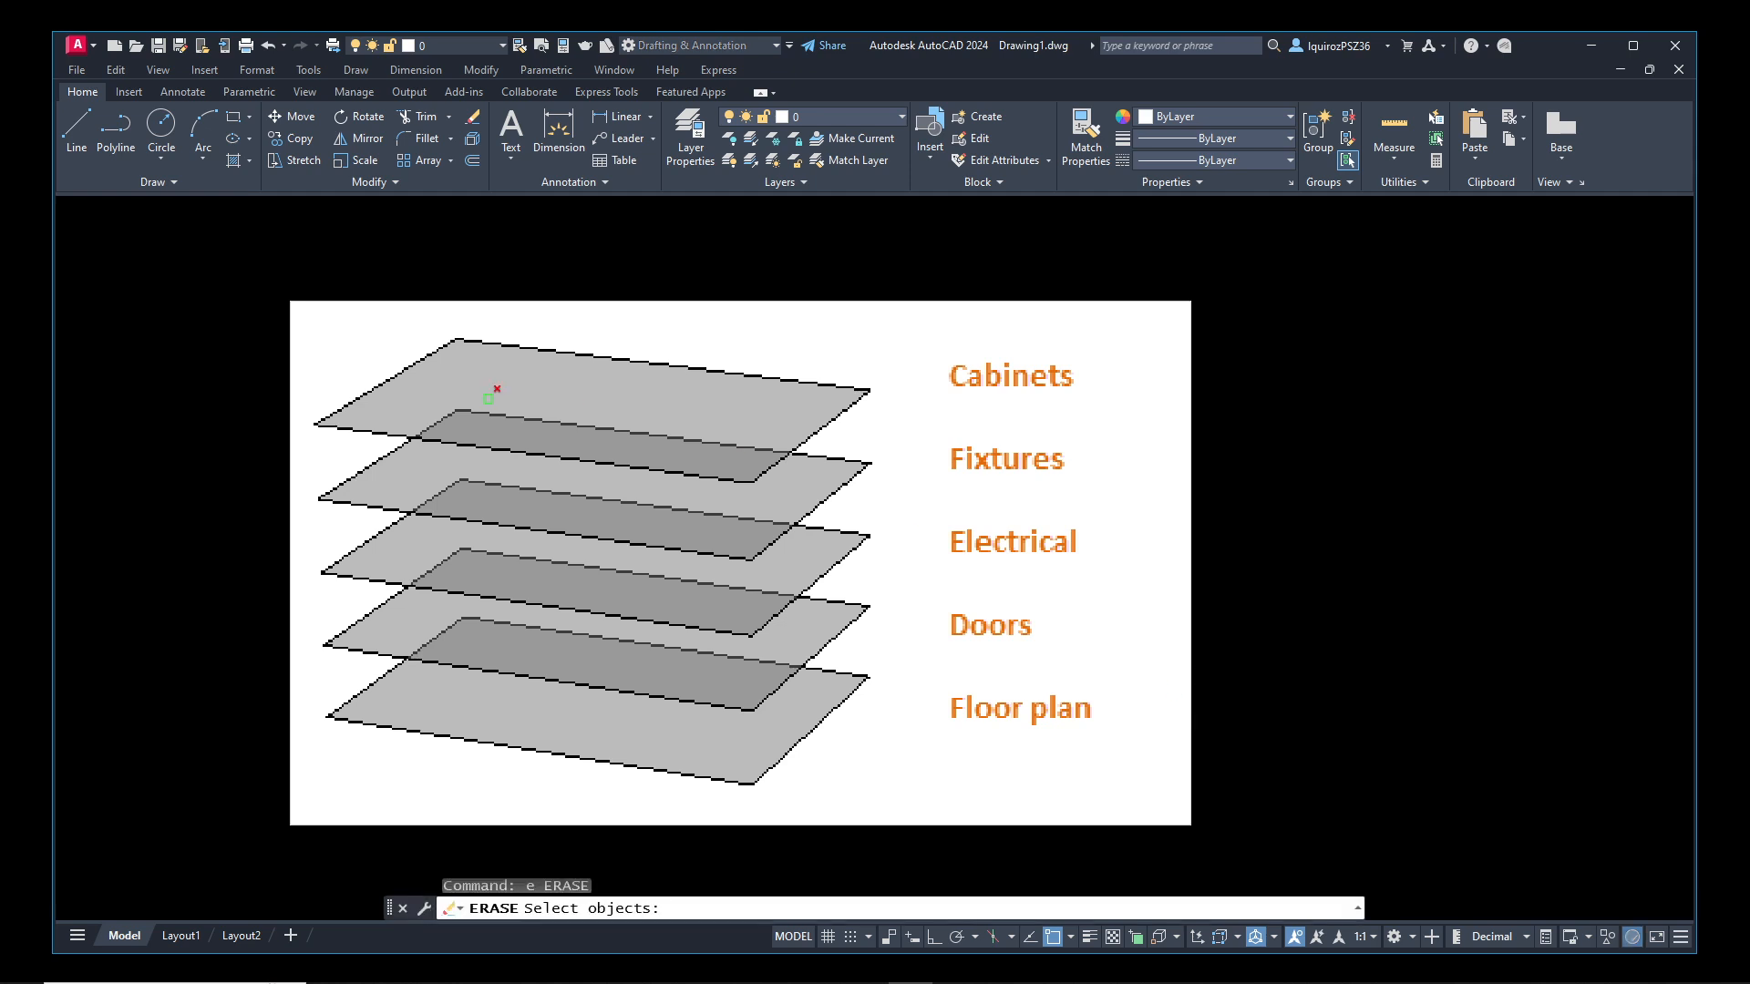
{"action": "left_click", "coordinate": [227, 273]}
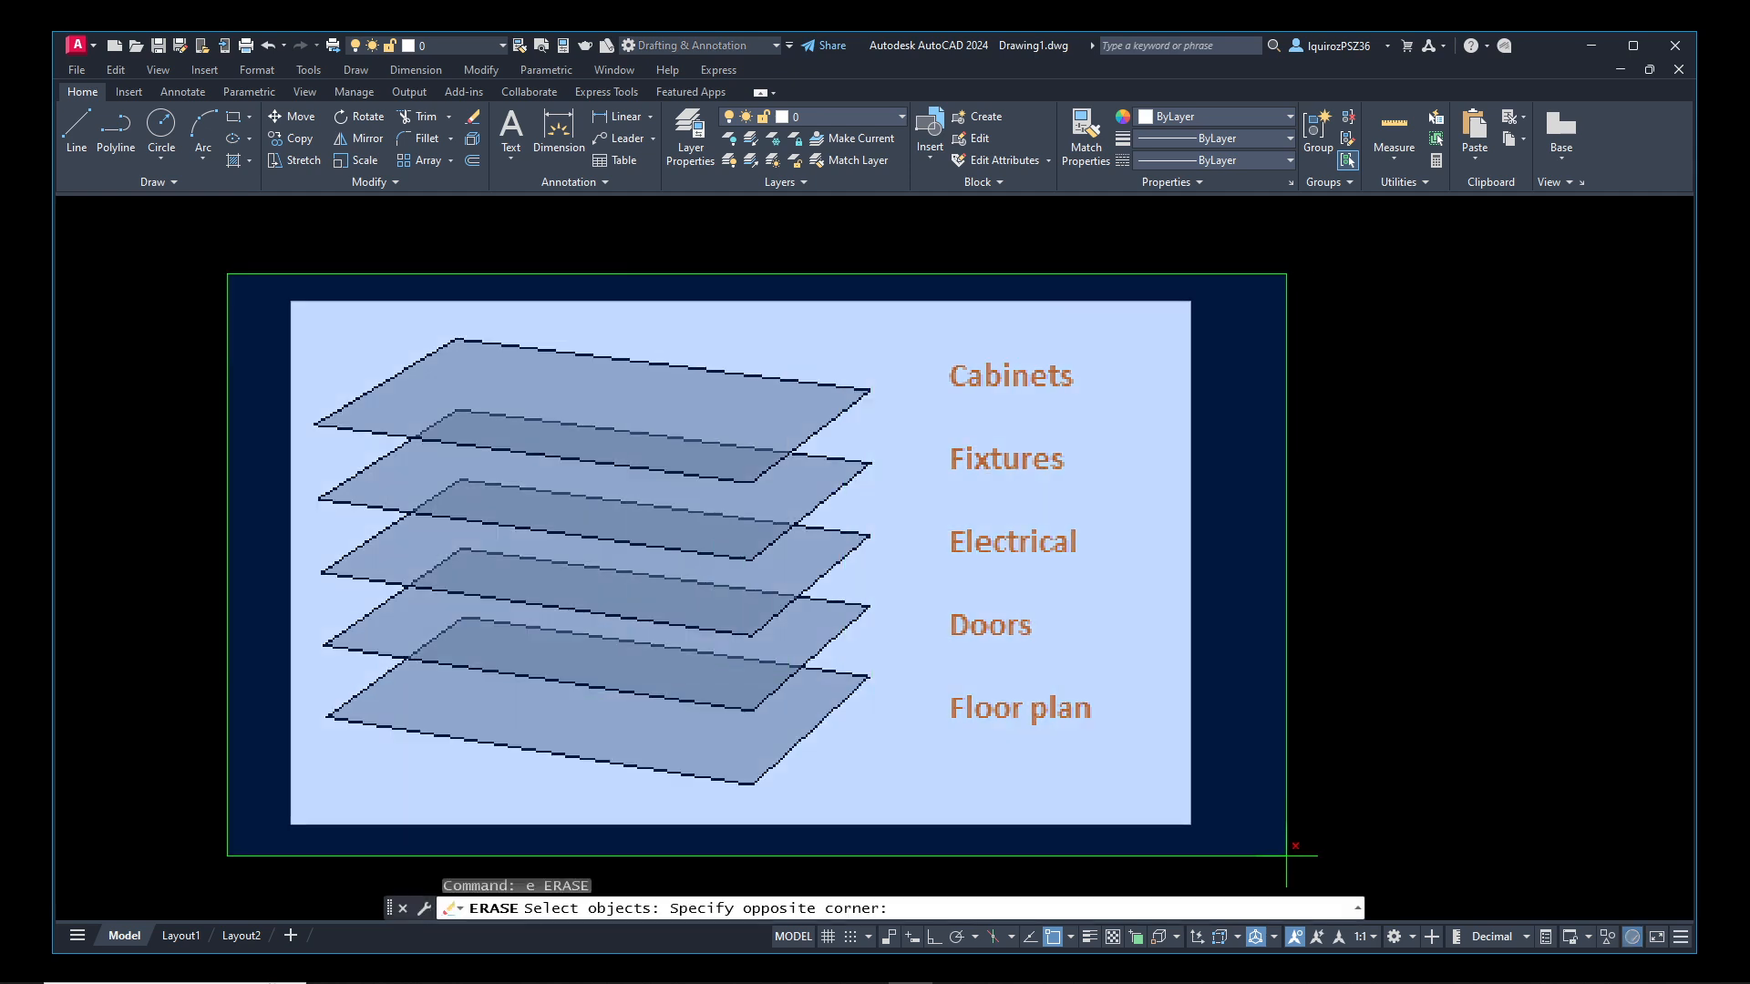
{"action": "left_click", "coordinate": [1303, 862]}
{"action": "key", "text": "Return"}
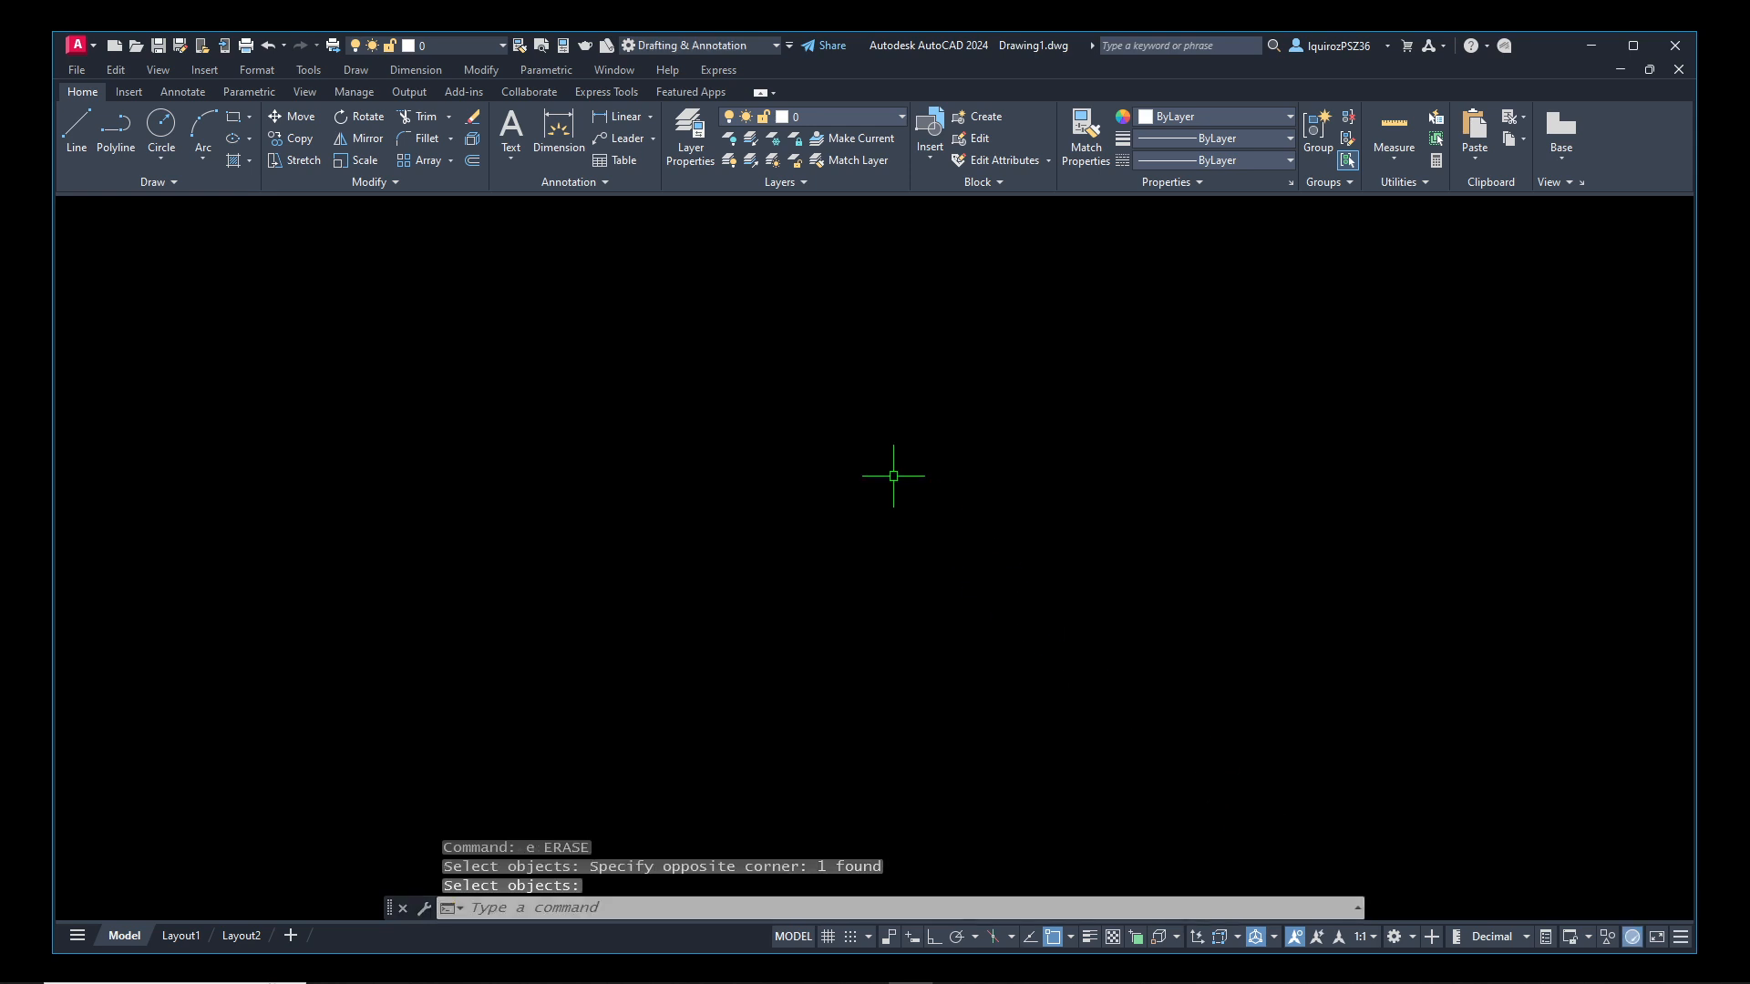
Draw a single diagonal line in the empty drawing area and view its color, layer and linetype
{"action": "type", "text": "l"}
{"action": "key", "text": "Return"}
{"action": "left_click", "coordinate": [891, 391]}
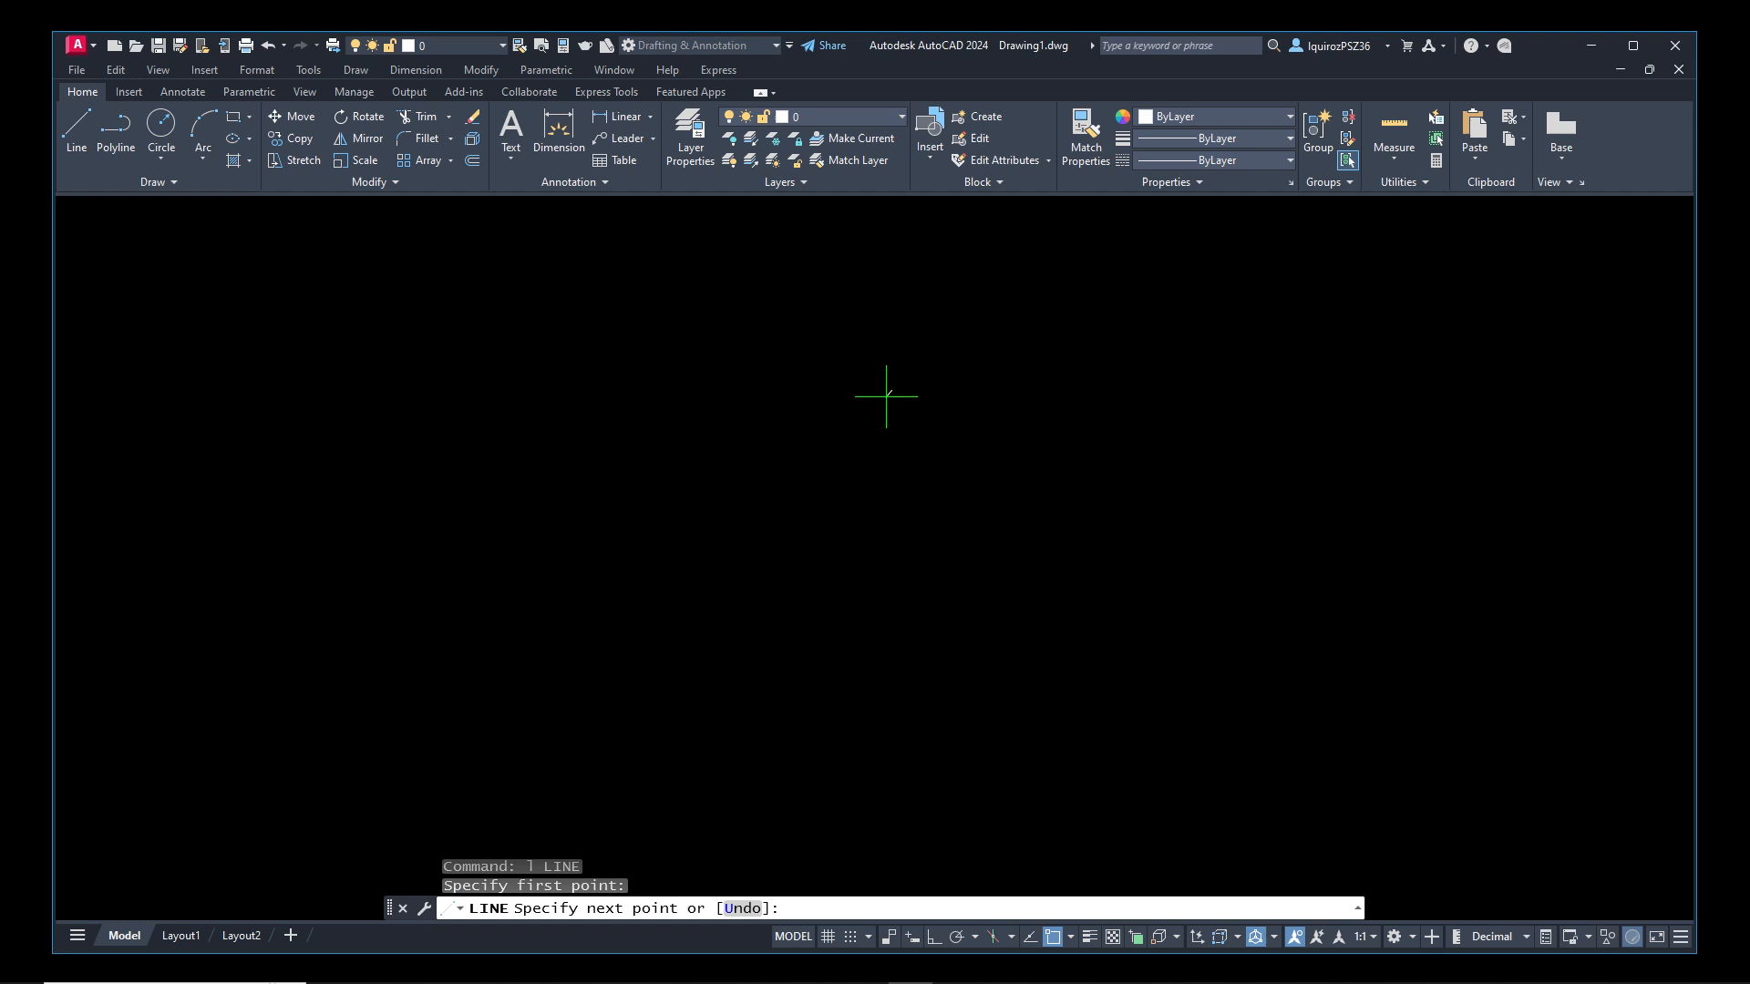
{"action": "left_click", "coordinate": [611, 612]}
{"action": "right_click", "coordinate": [612, 611]}
{"action": "left_click", "coordinate": [644, 620]}
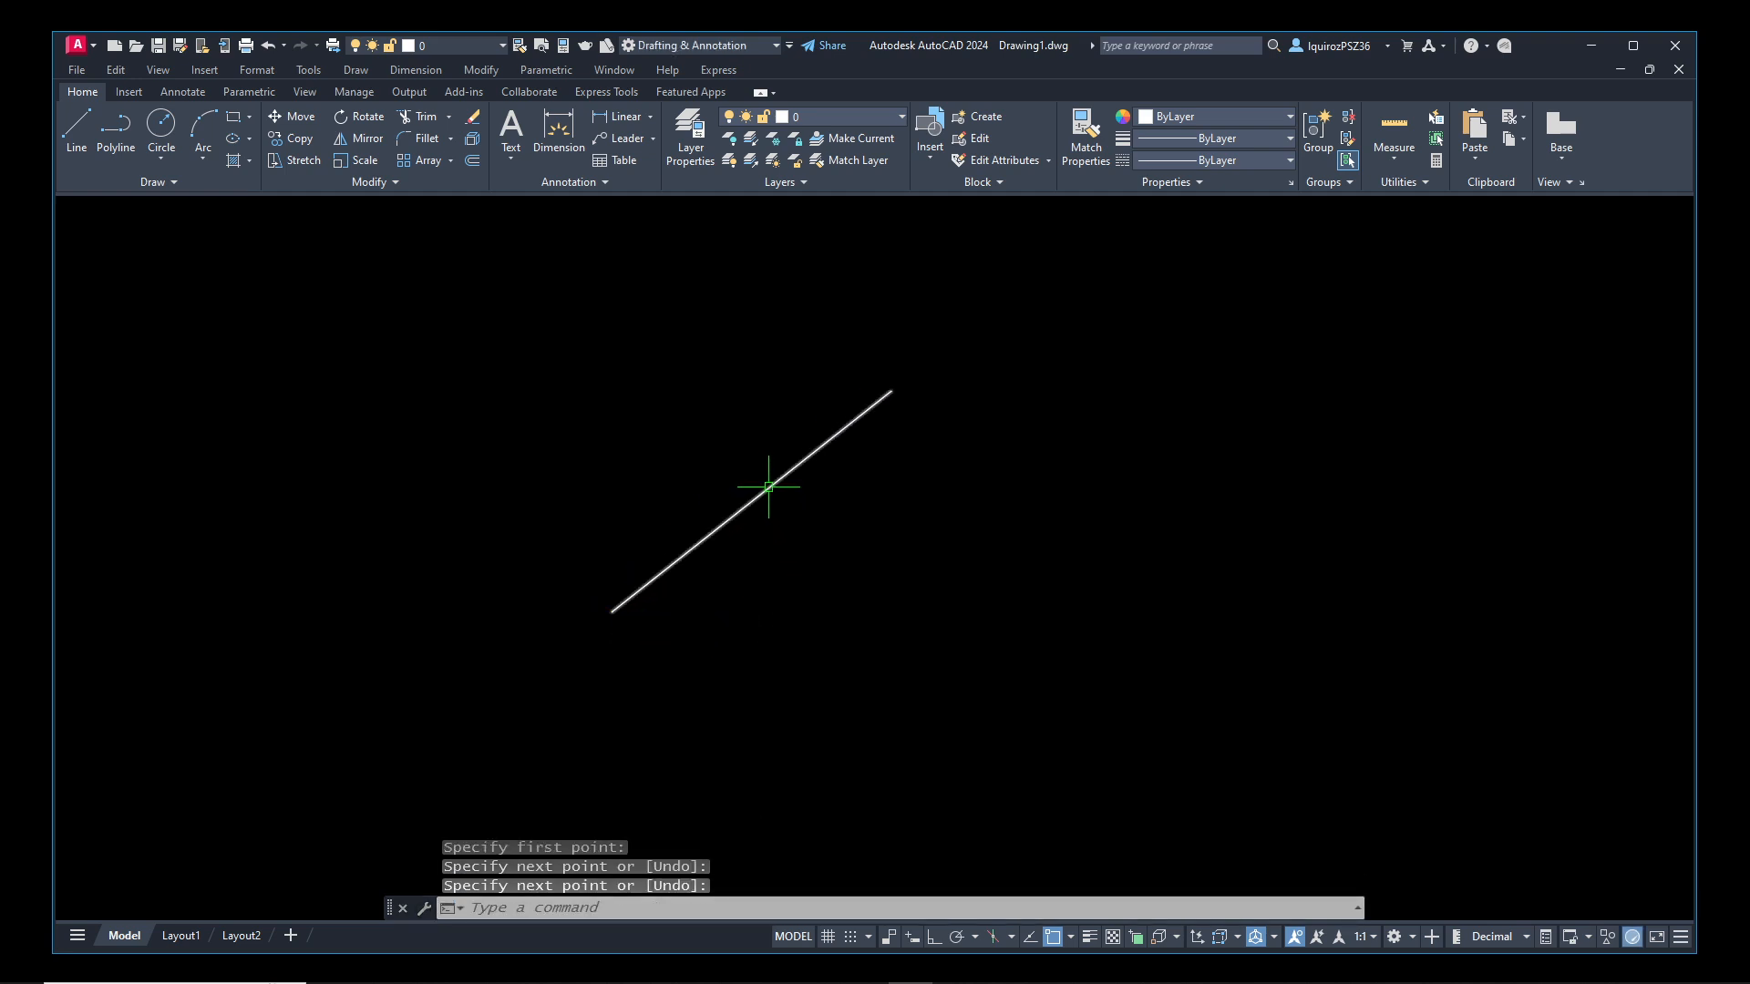
{"action": "mouse_move", "coordinate": [768, 487]}
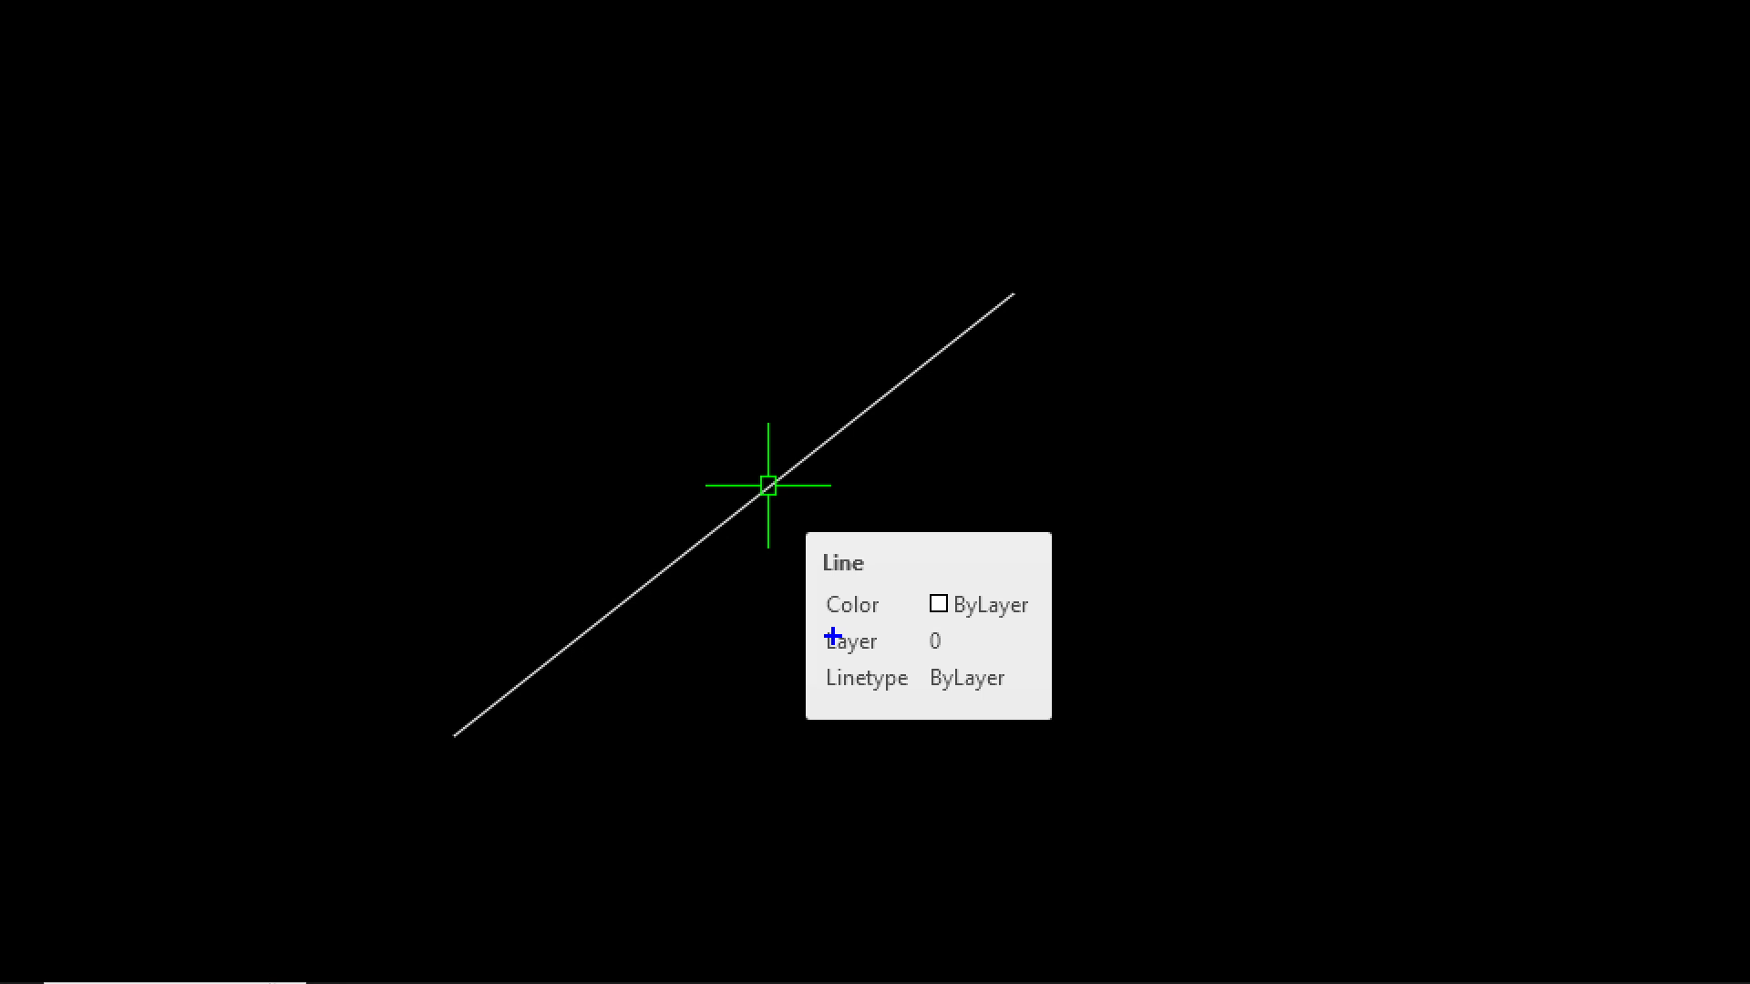
{"action": "left_click_drag", "start_coordinate": [818, 621], "coordinate": [953, 659], "text": "ctrl"}
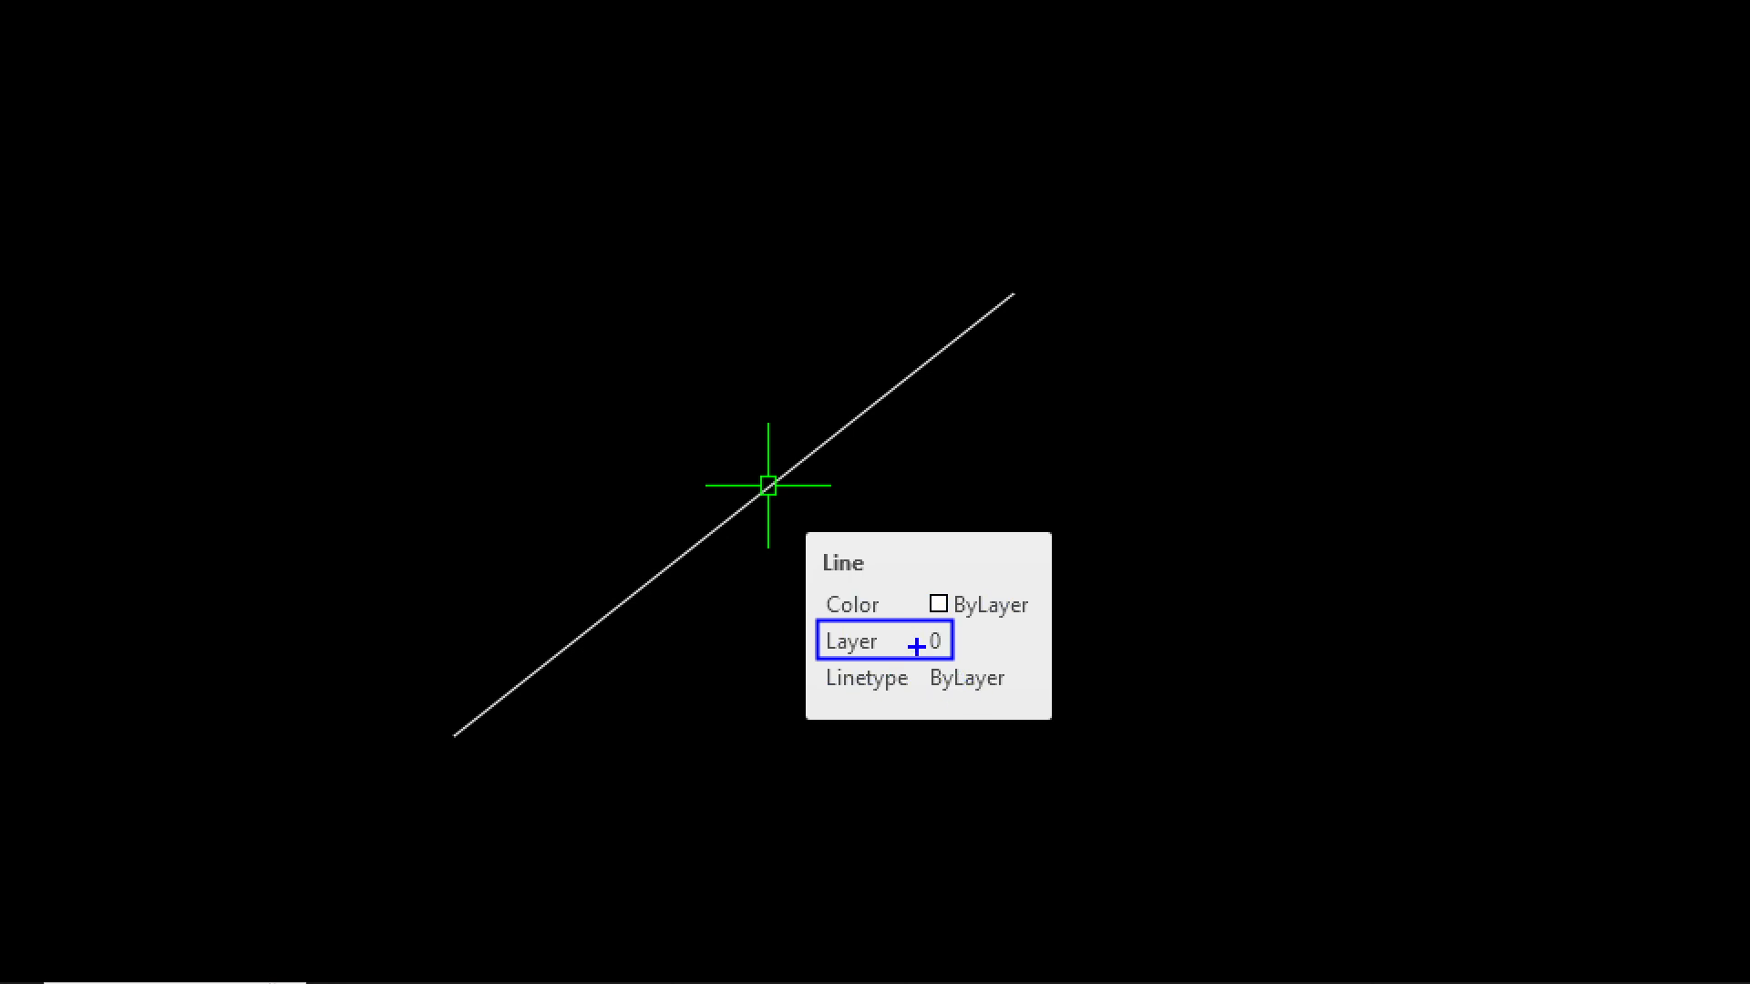
Erase the diagonal line
{"action": "type", "text": "e"}
{"action": "key", "text": "Return"}
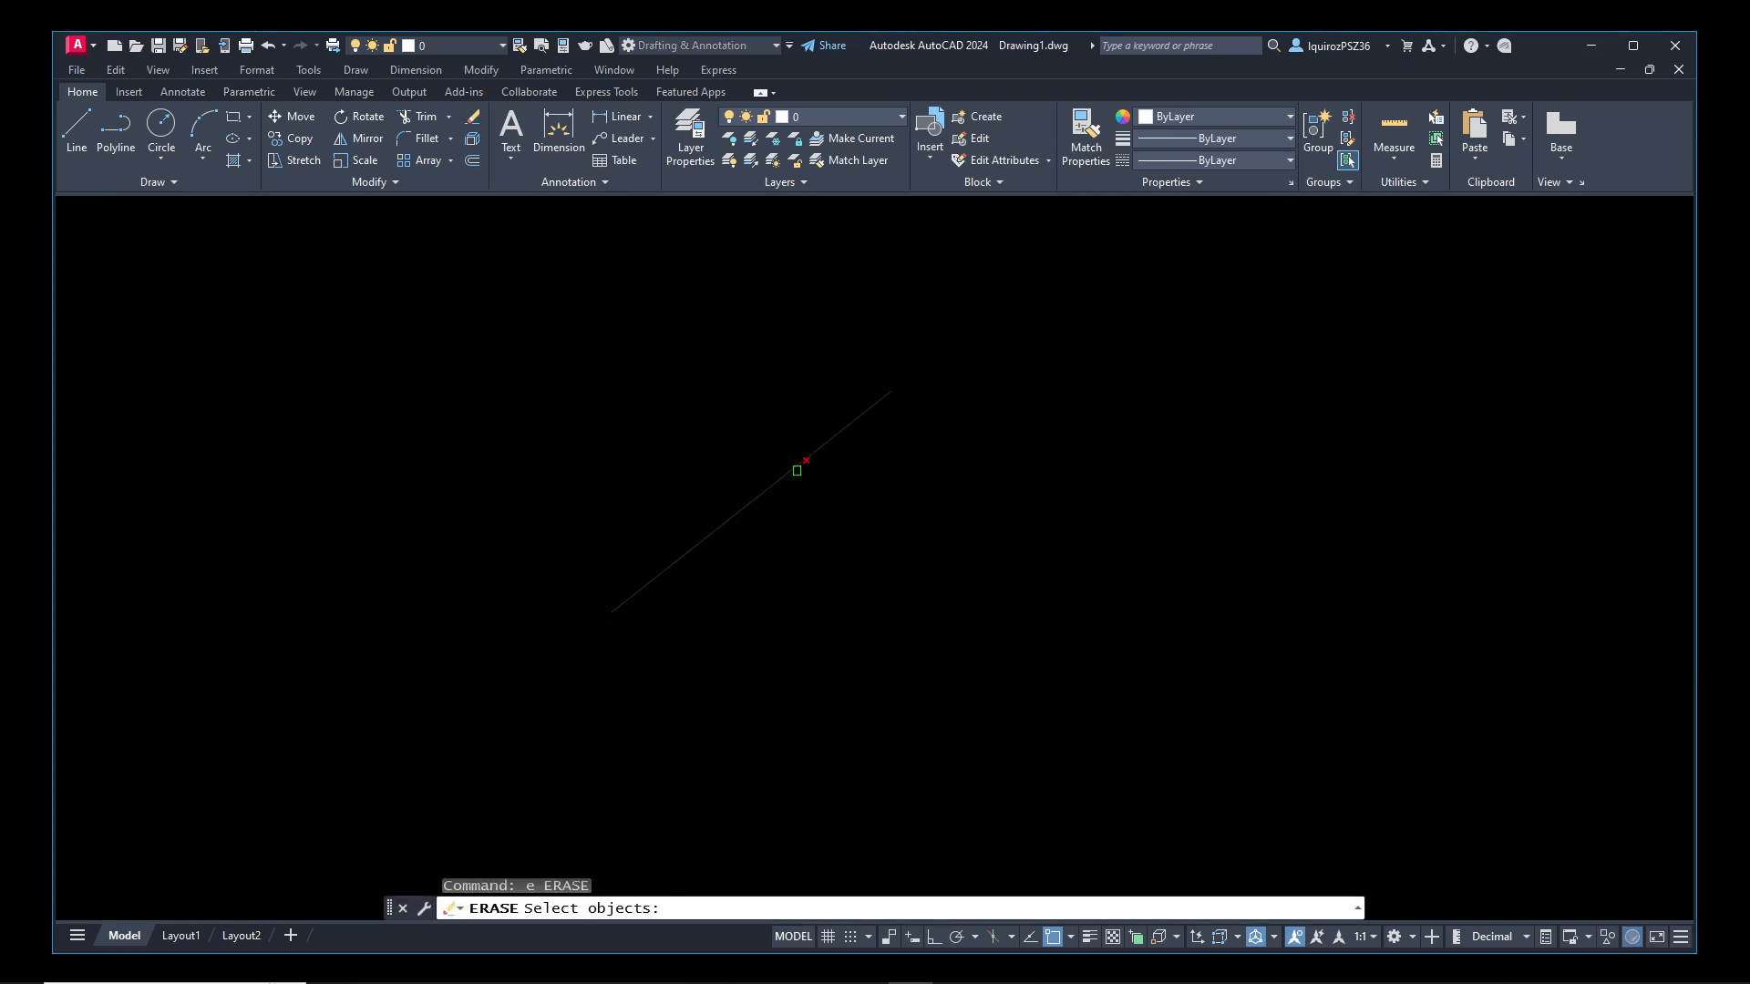
{"action": "left_click", "coordinate": [797, 470]}
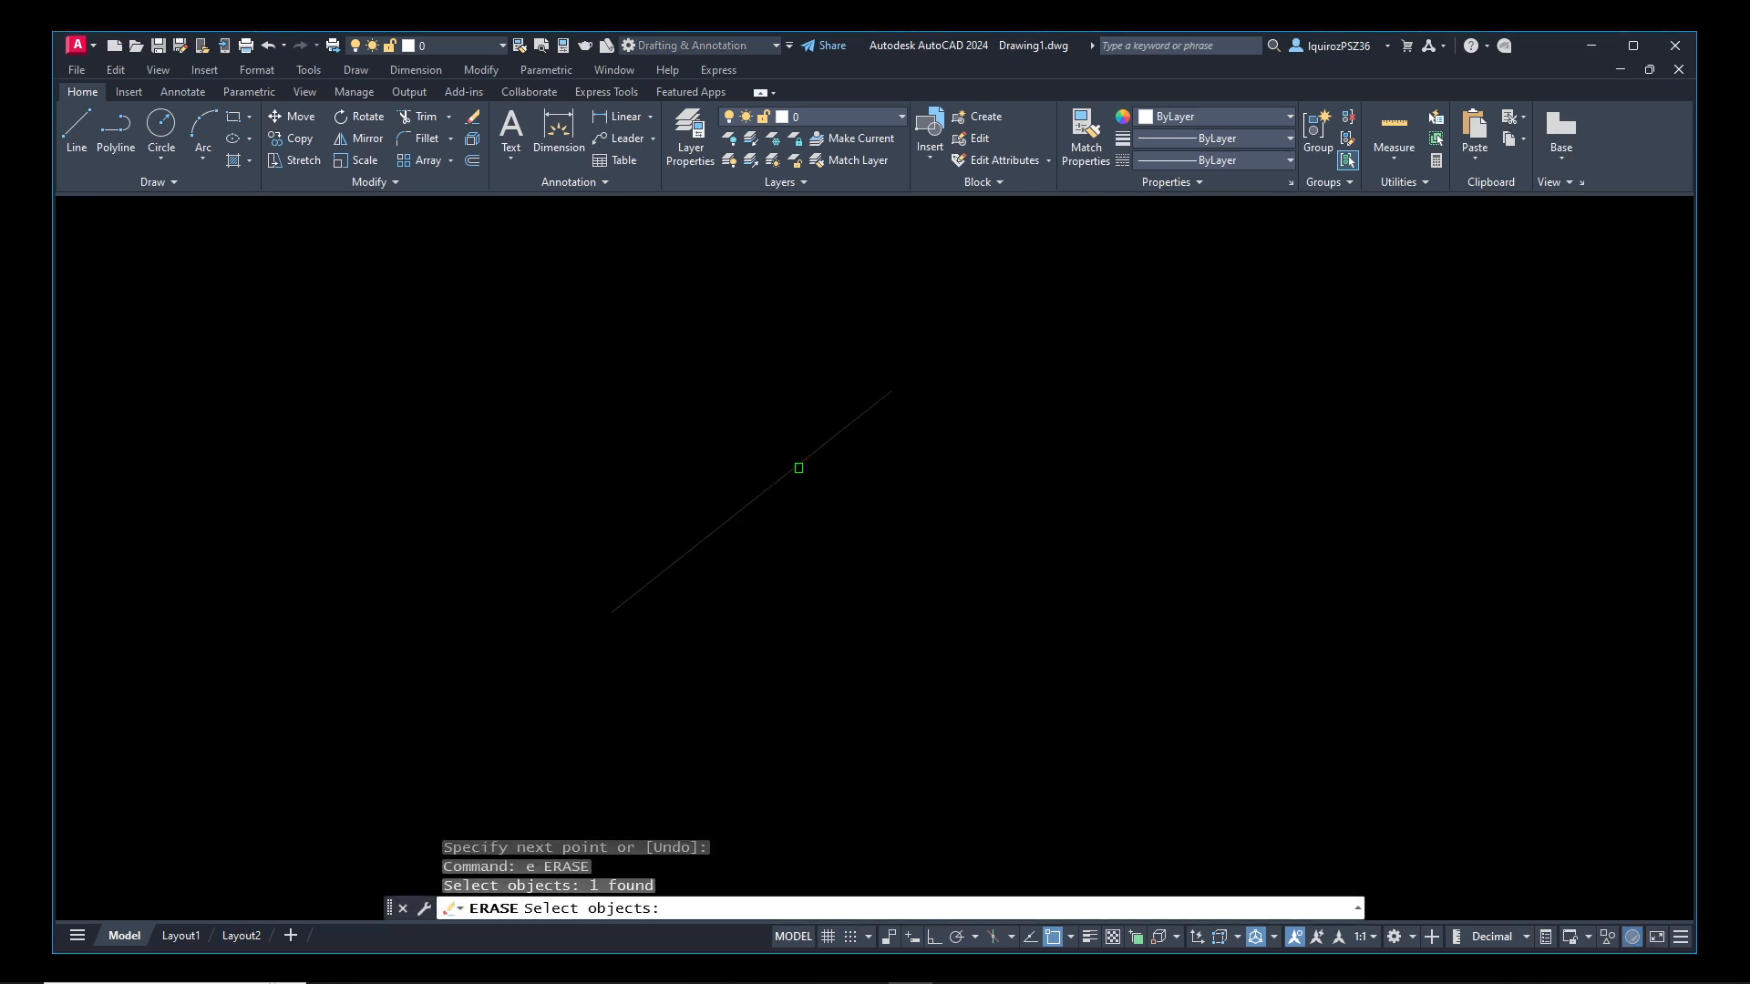
{"action": "key", "text": "Return"}
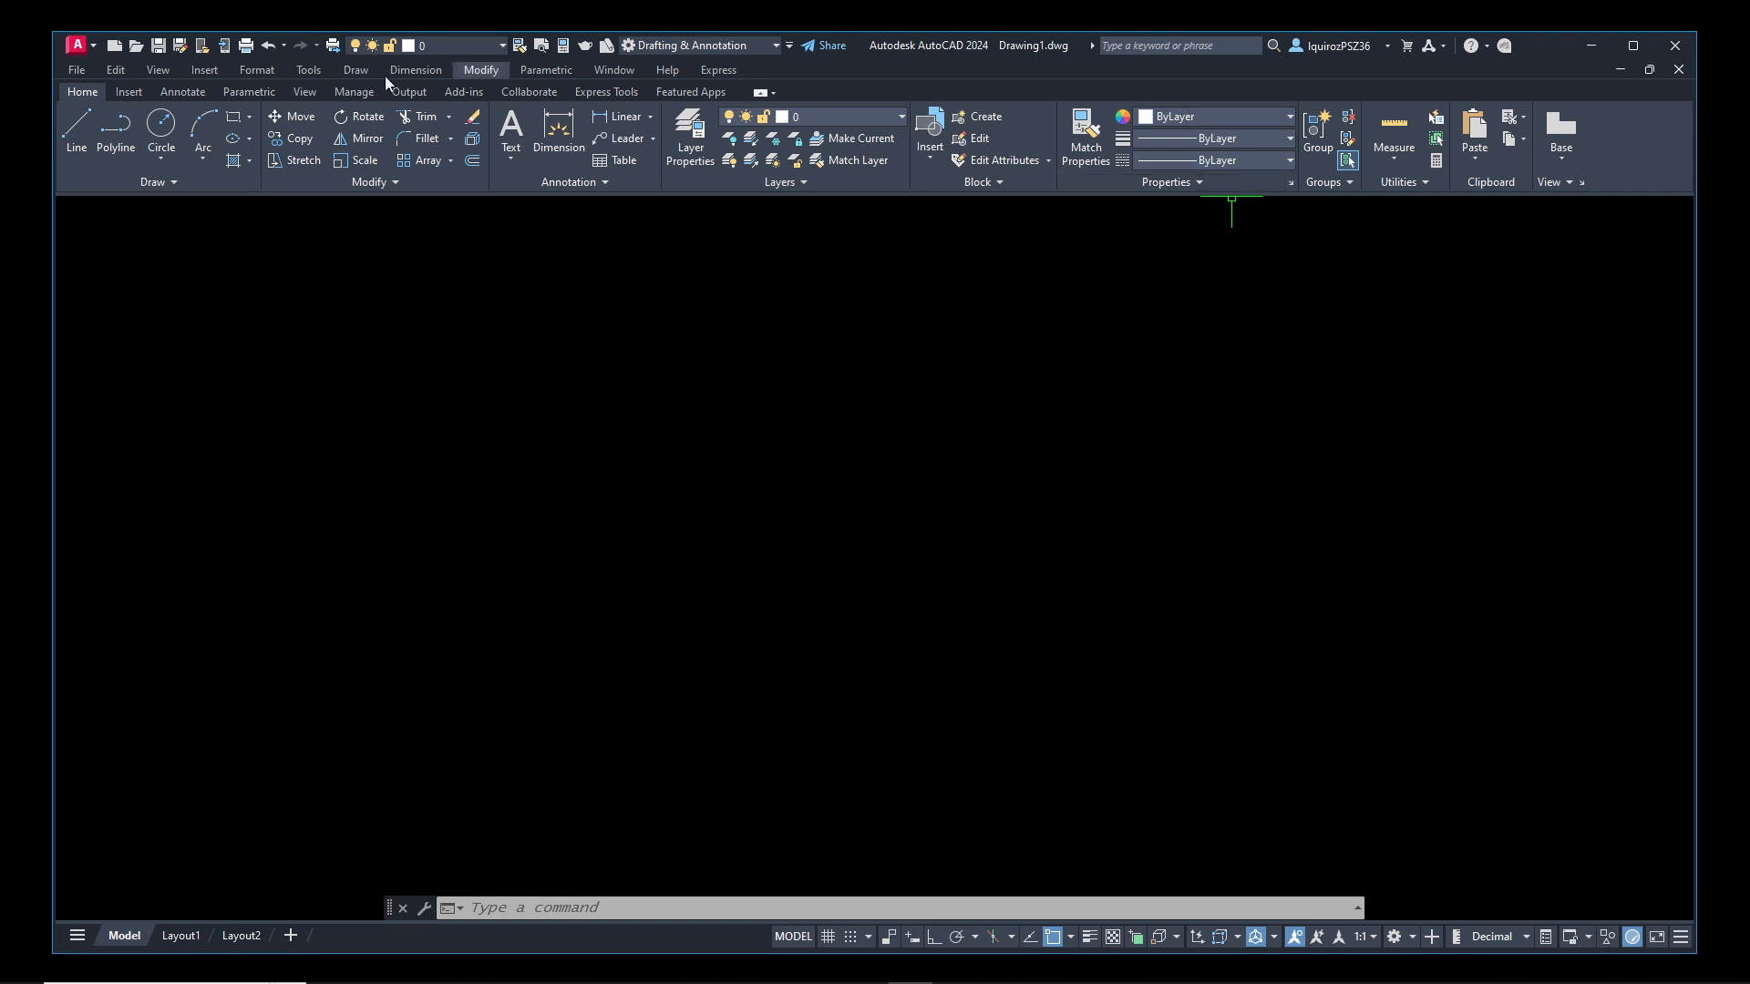
{"action": "left_click", "coordinate": [355, 71]}
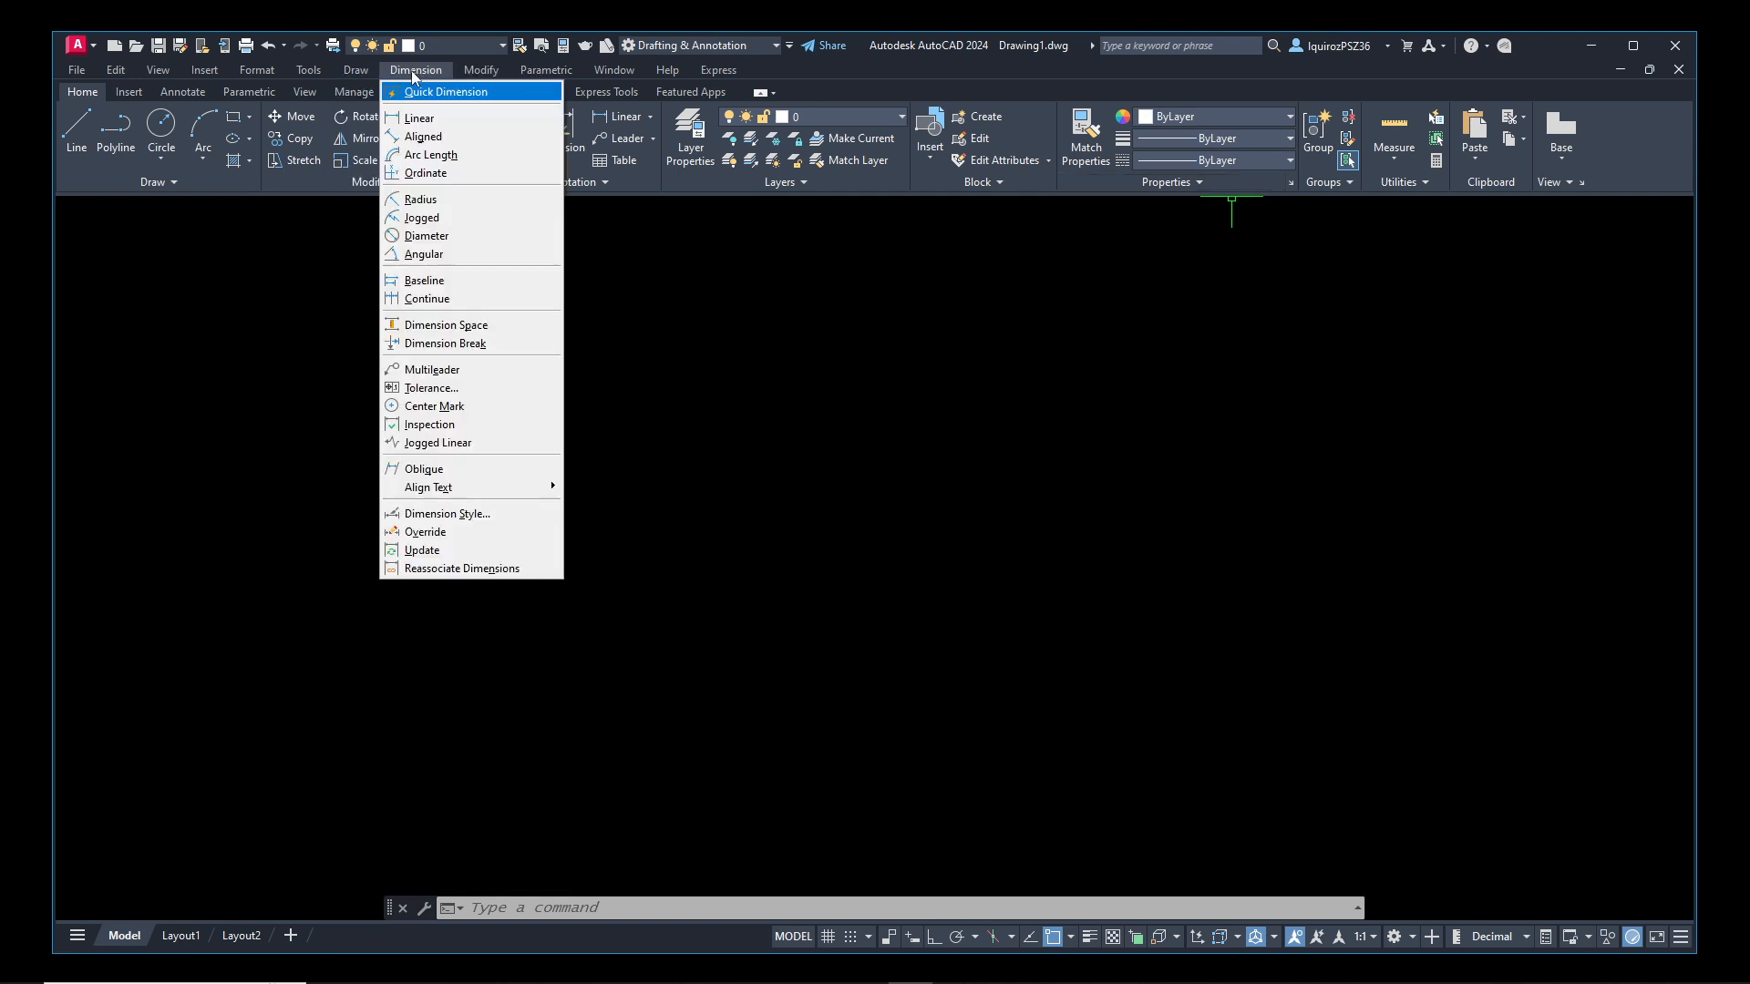
{"action": "mouse_move", "coordinate": [474, 73]}
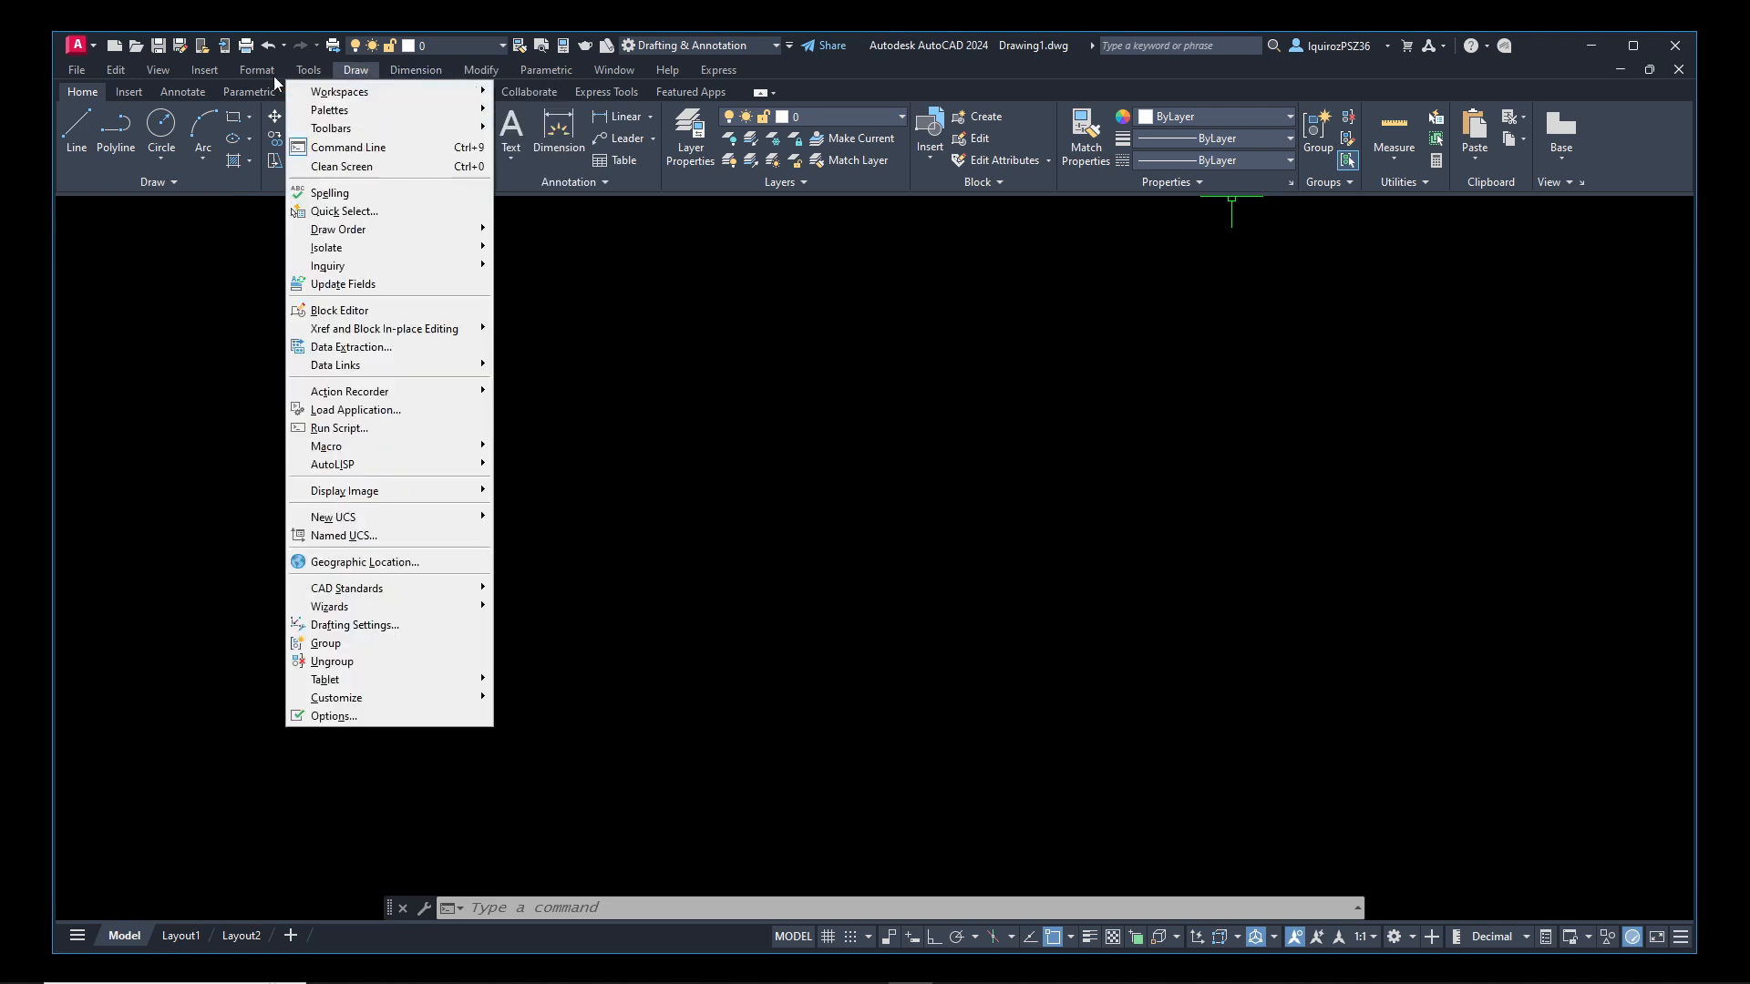
{"action": "mouse_move", "coordinate": [251, 77]}
{"action": "left_click", "coordinate": [584, 404]}
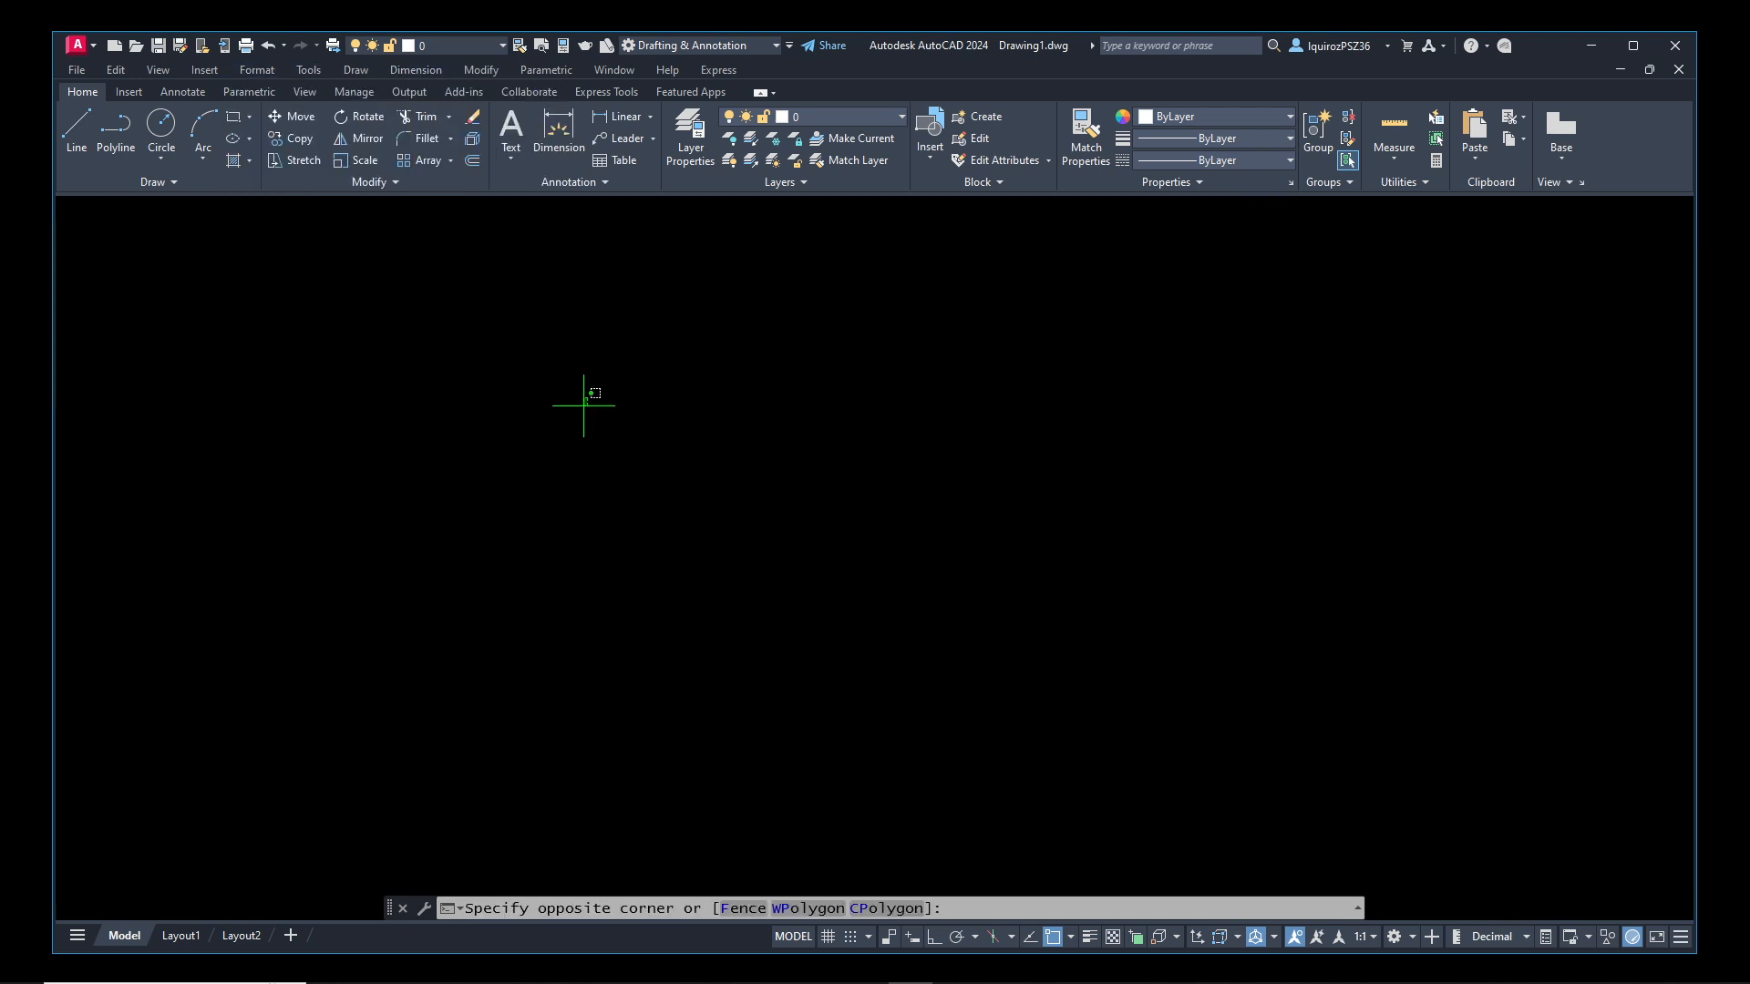
{"action": "left_click", "coordinate": [555, 454]}
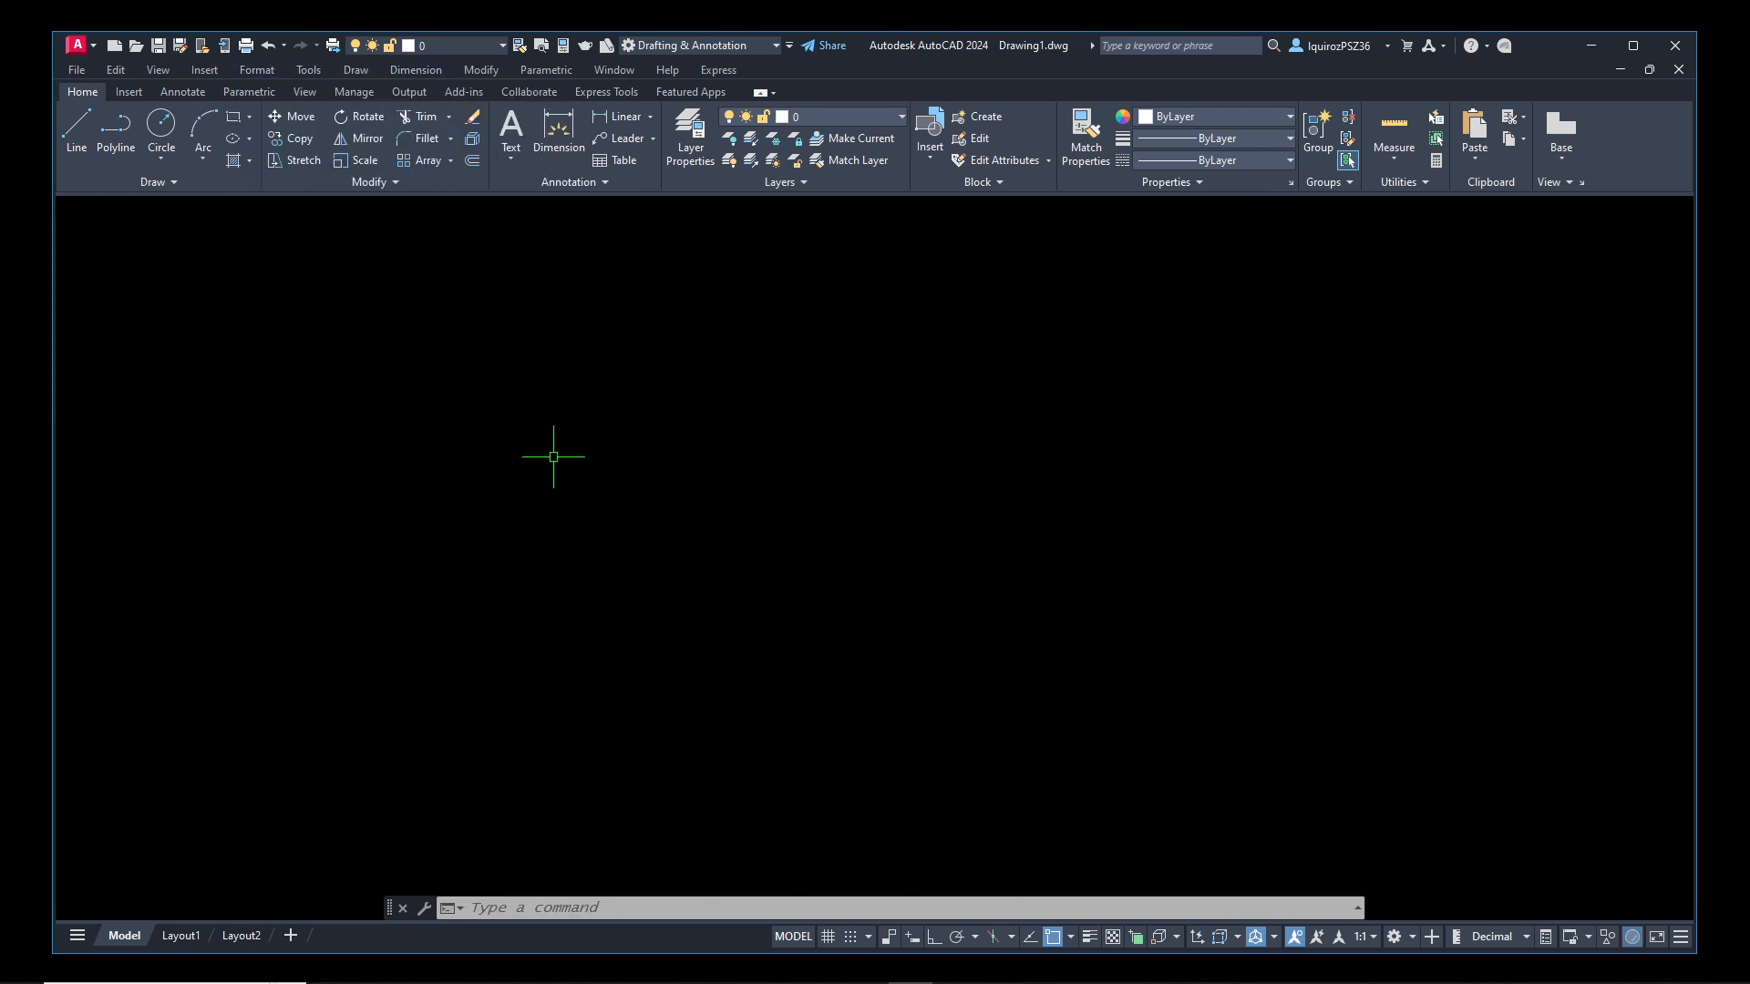
Open the Layer Properties Manager with the LA (LAYER) command
{"action": "left_click", "coordinate": [511, 907]}
{"action": "type", "text": "LA"}
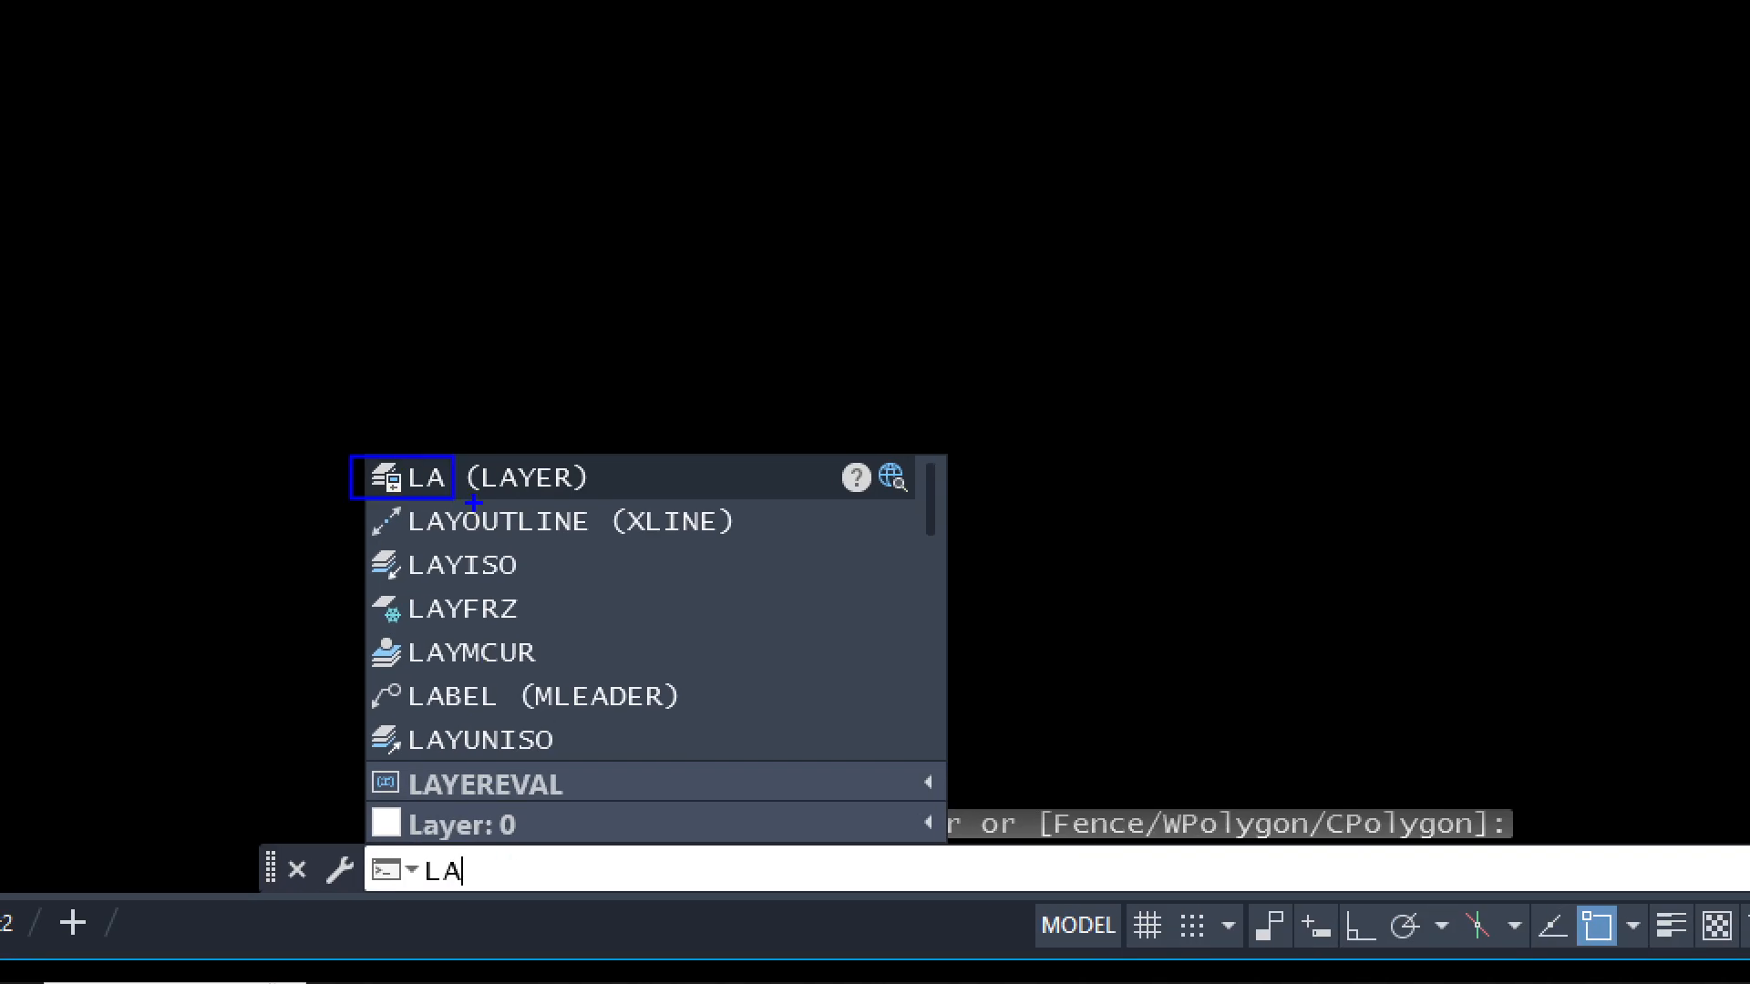
{"action": "key", "text": "Escape"}
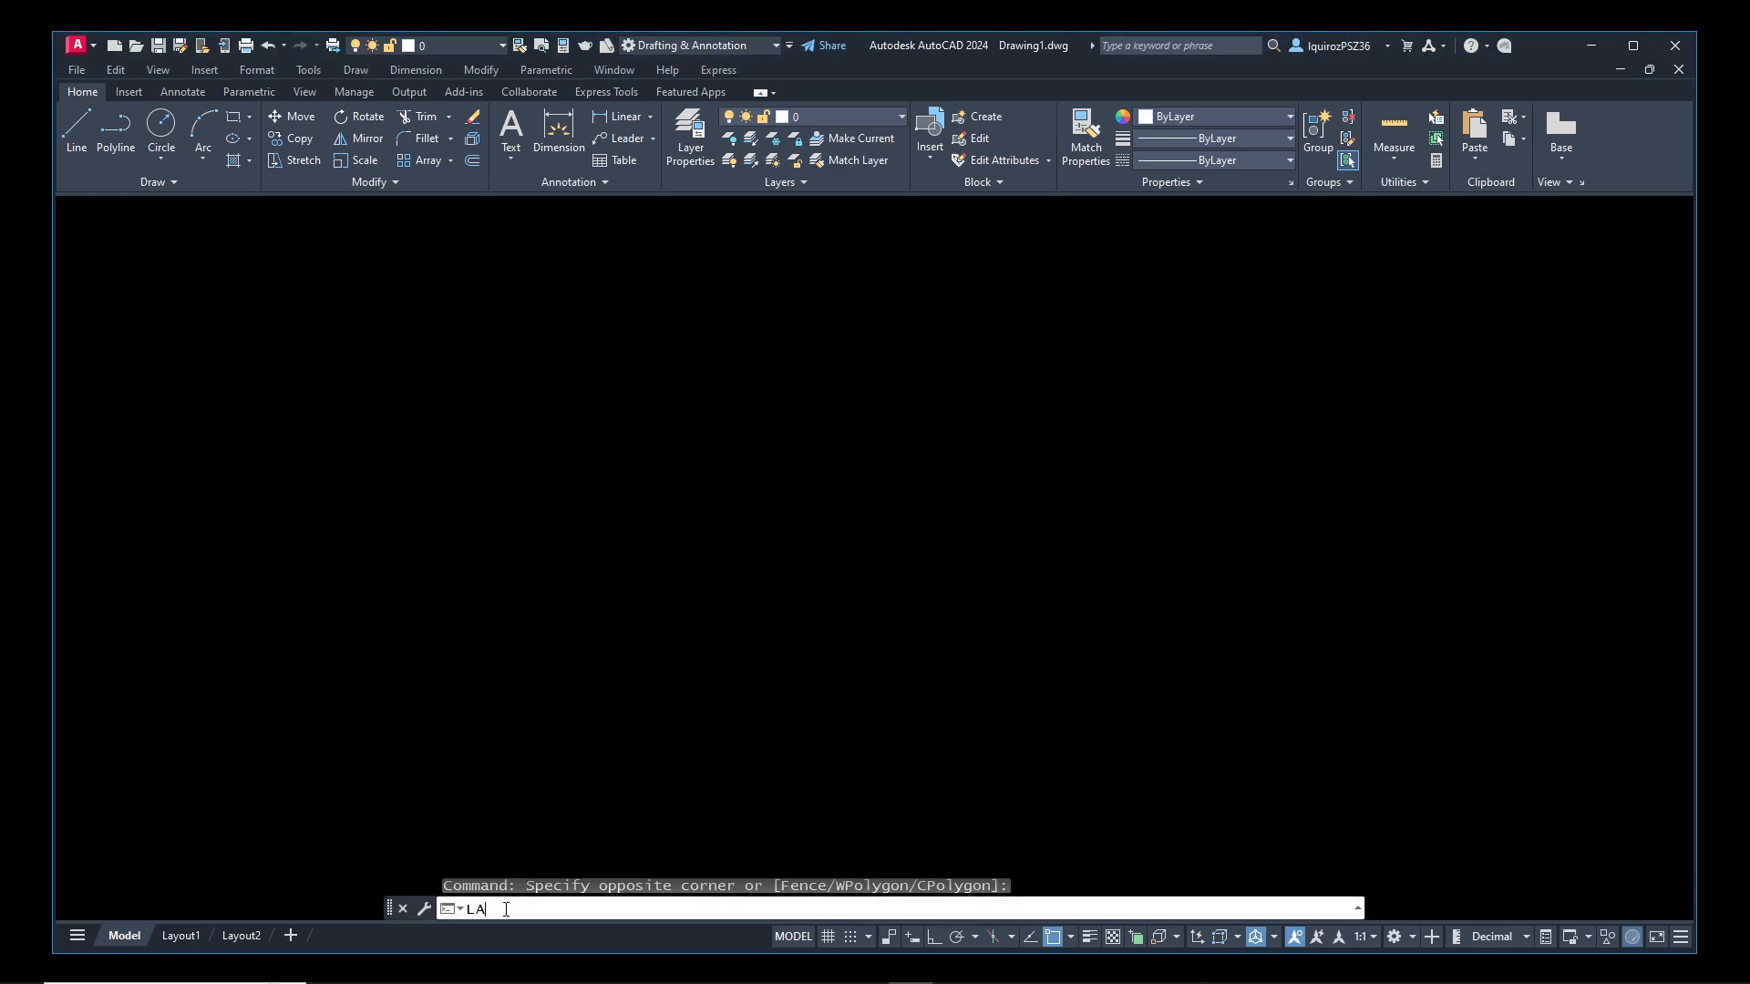
{"action": "key", "text": "Return"}
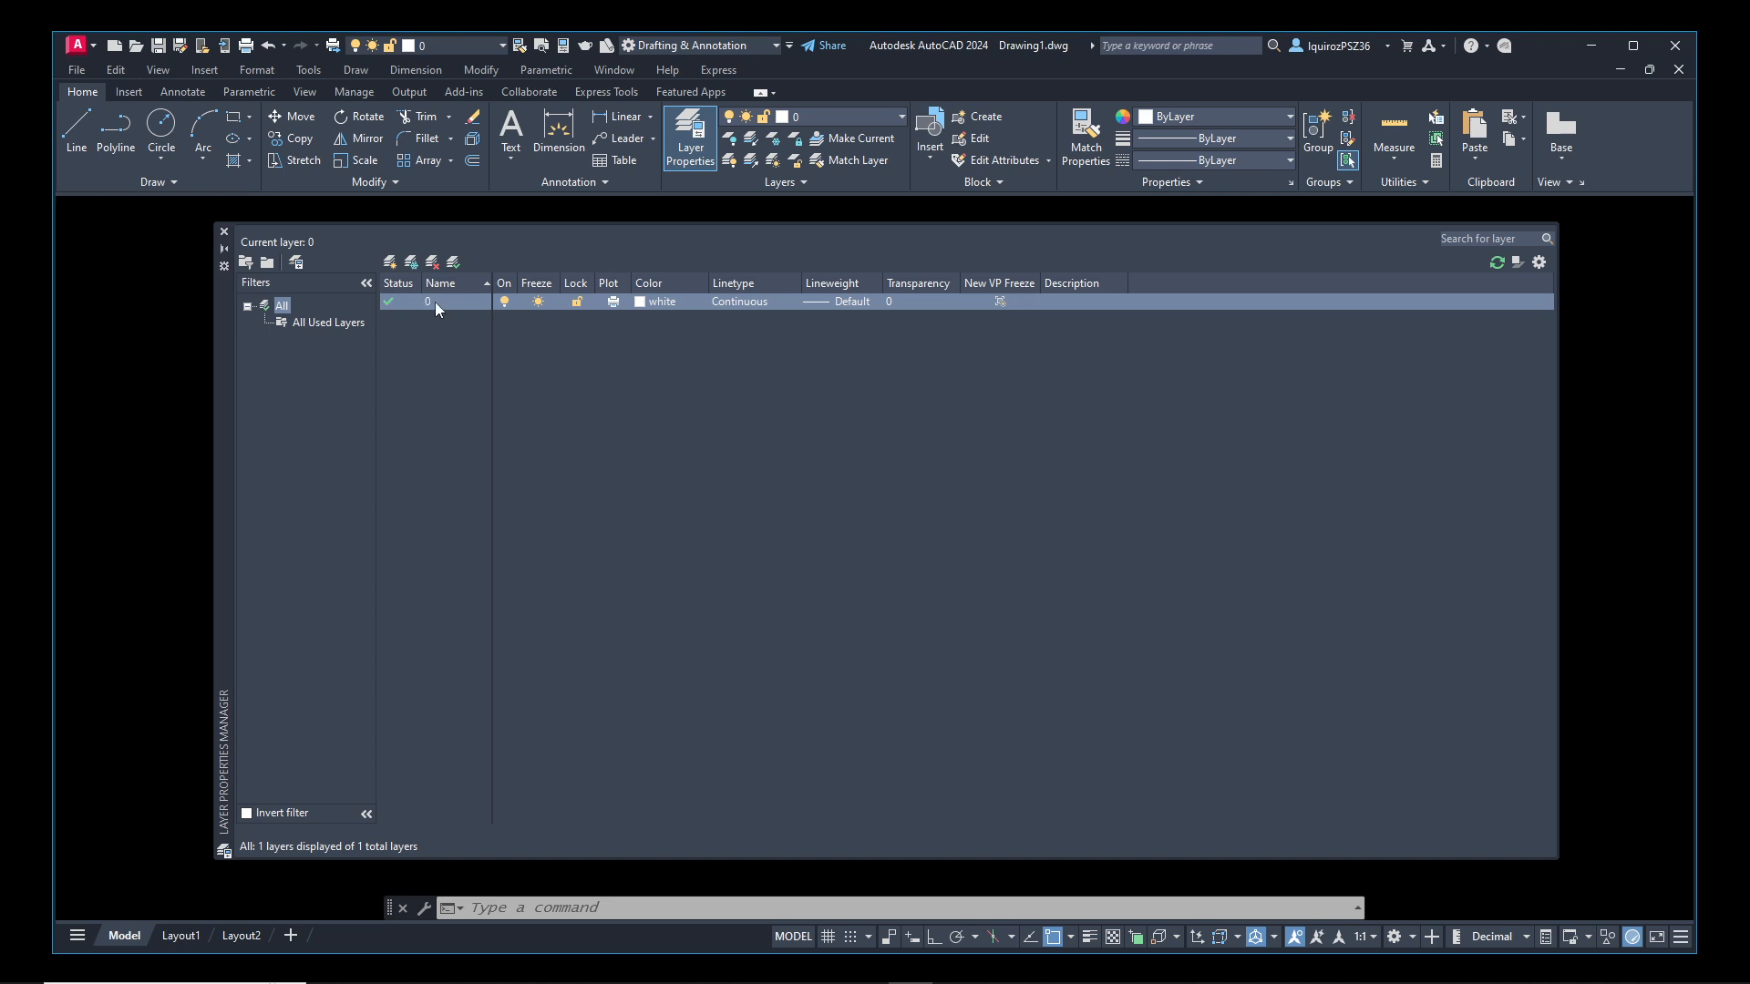
Try to rename layer 0 in the Layer Properties Manager
{"action": "left_click", "coordinate": [430, 303]}
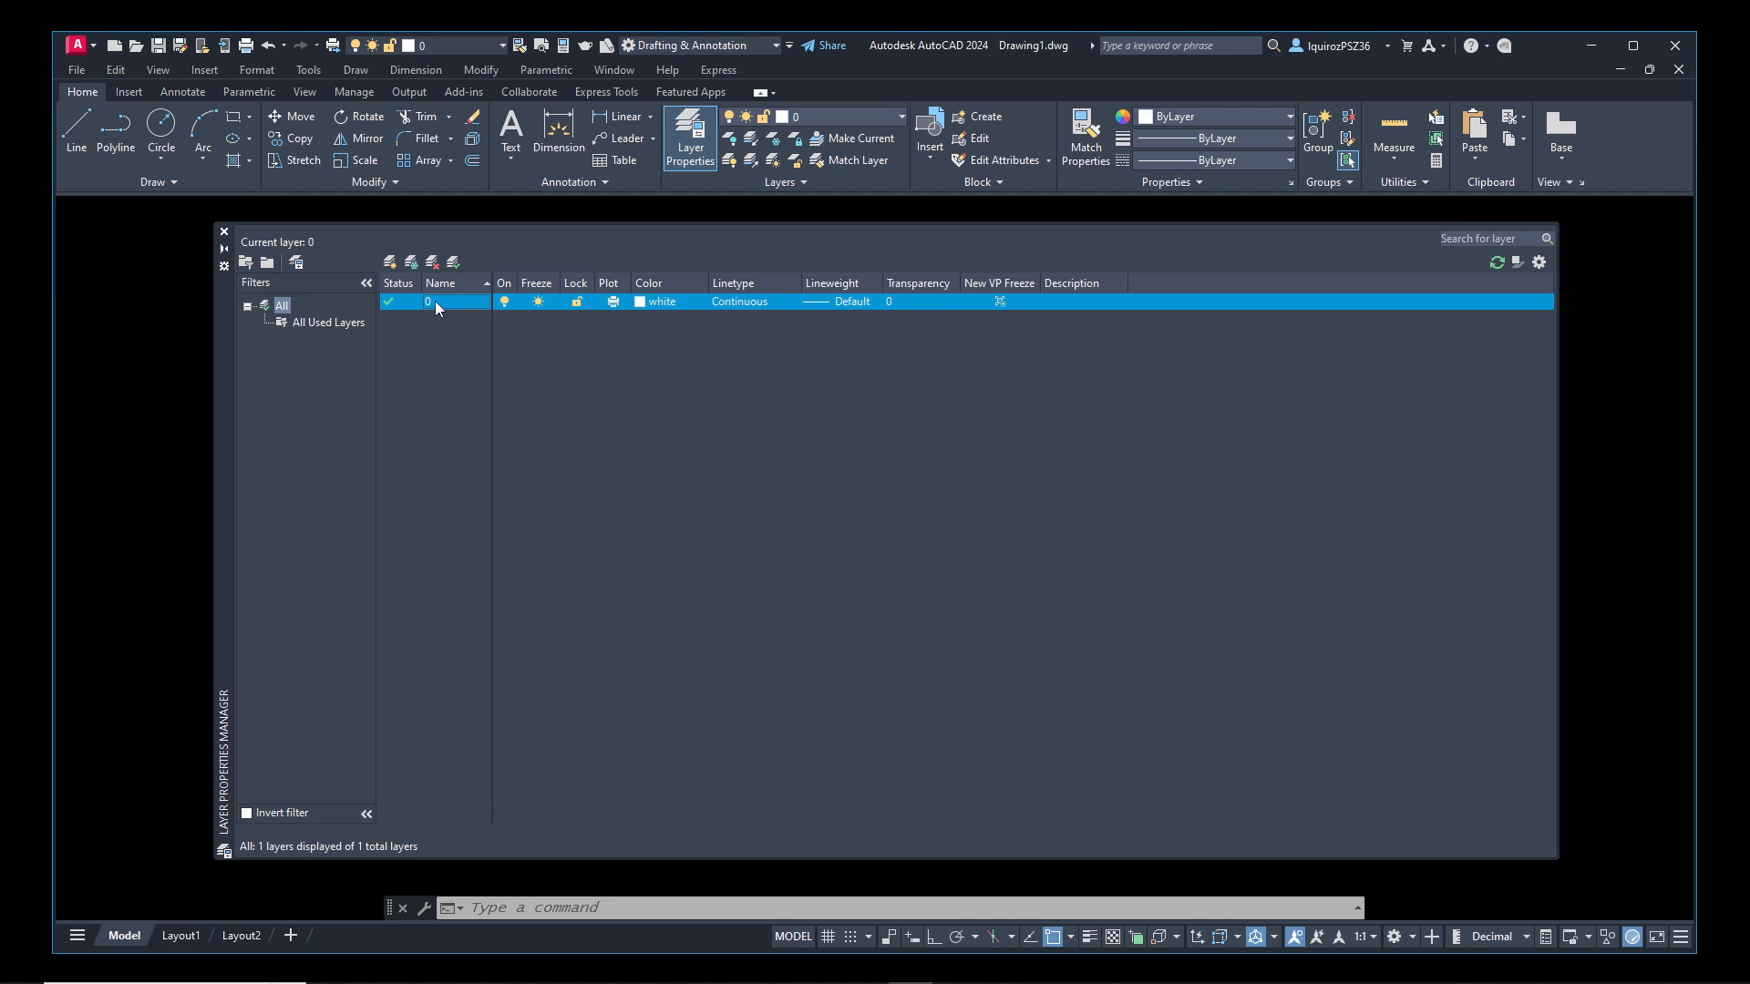
{"action": "left_click", "coordinate": [435, 301]}
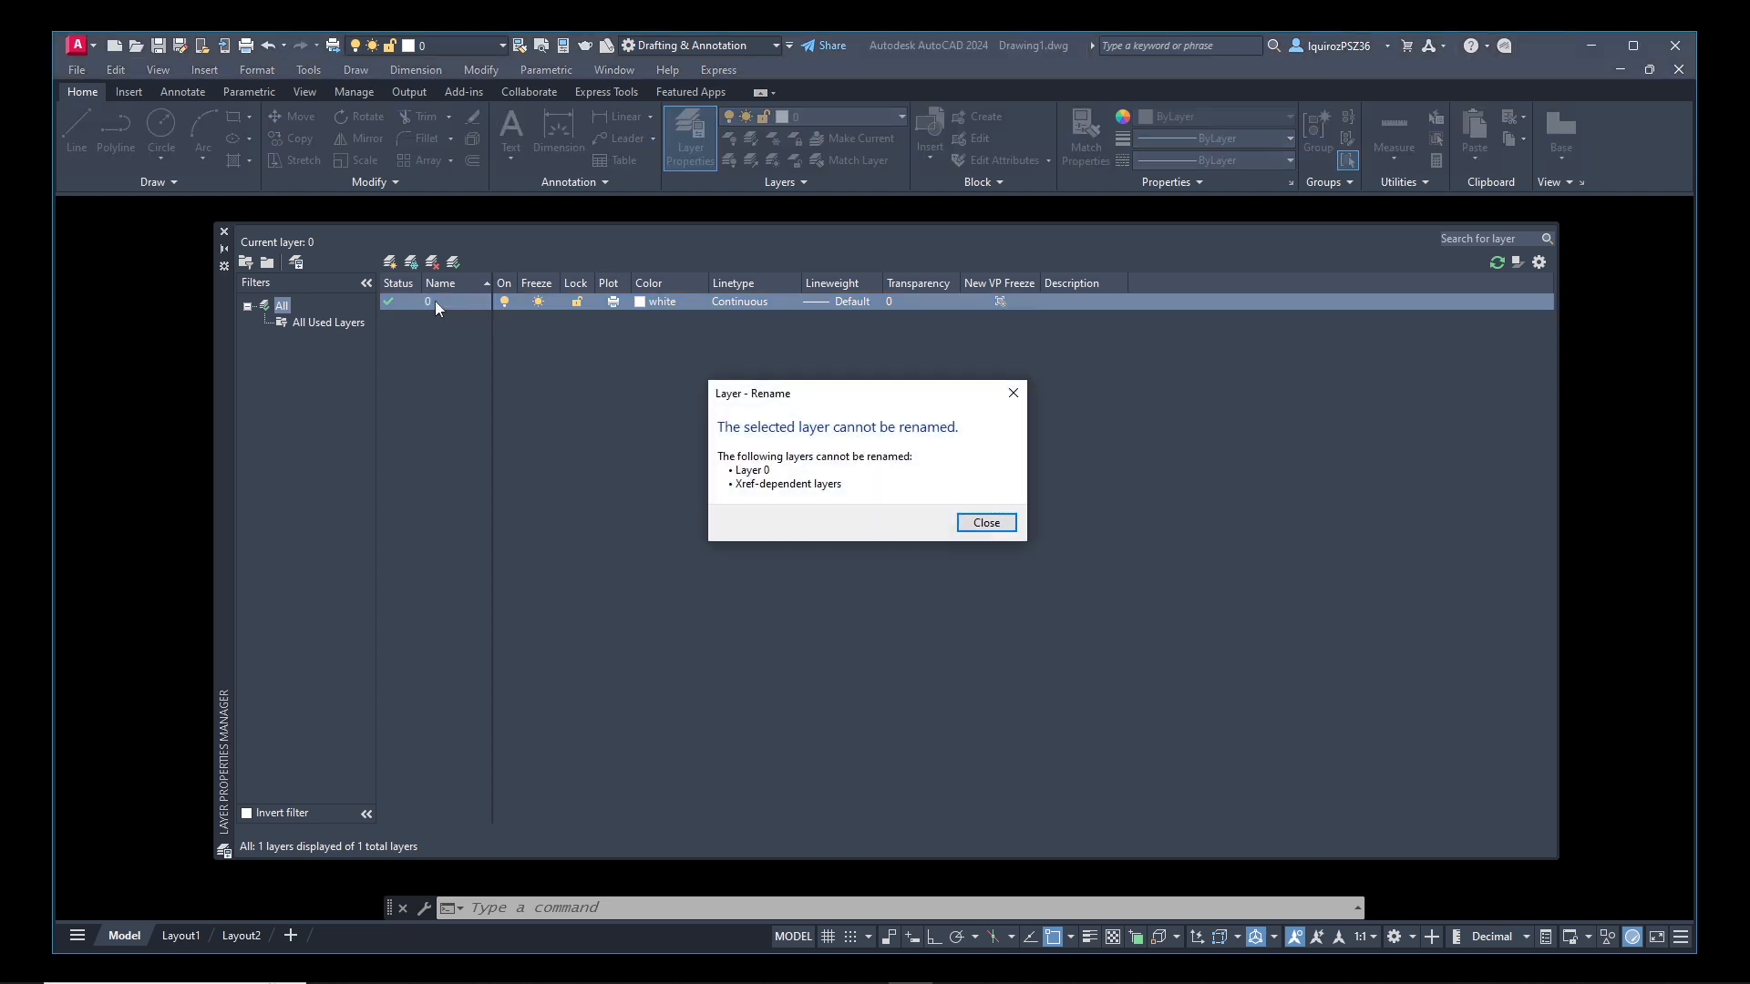
{"action": "left_click", "coordinate": [986, 524]}
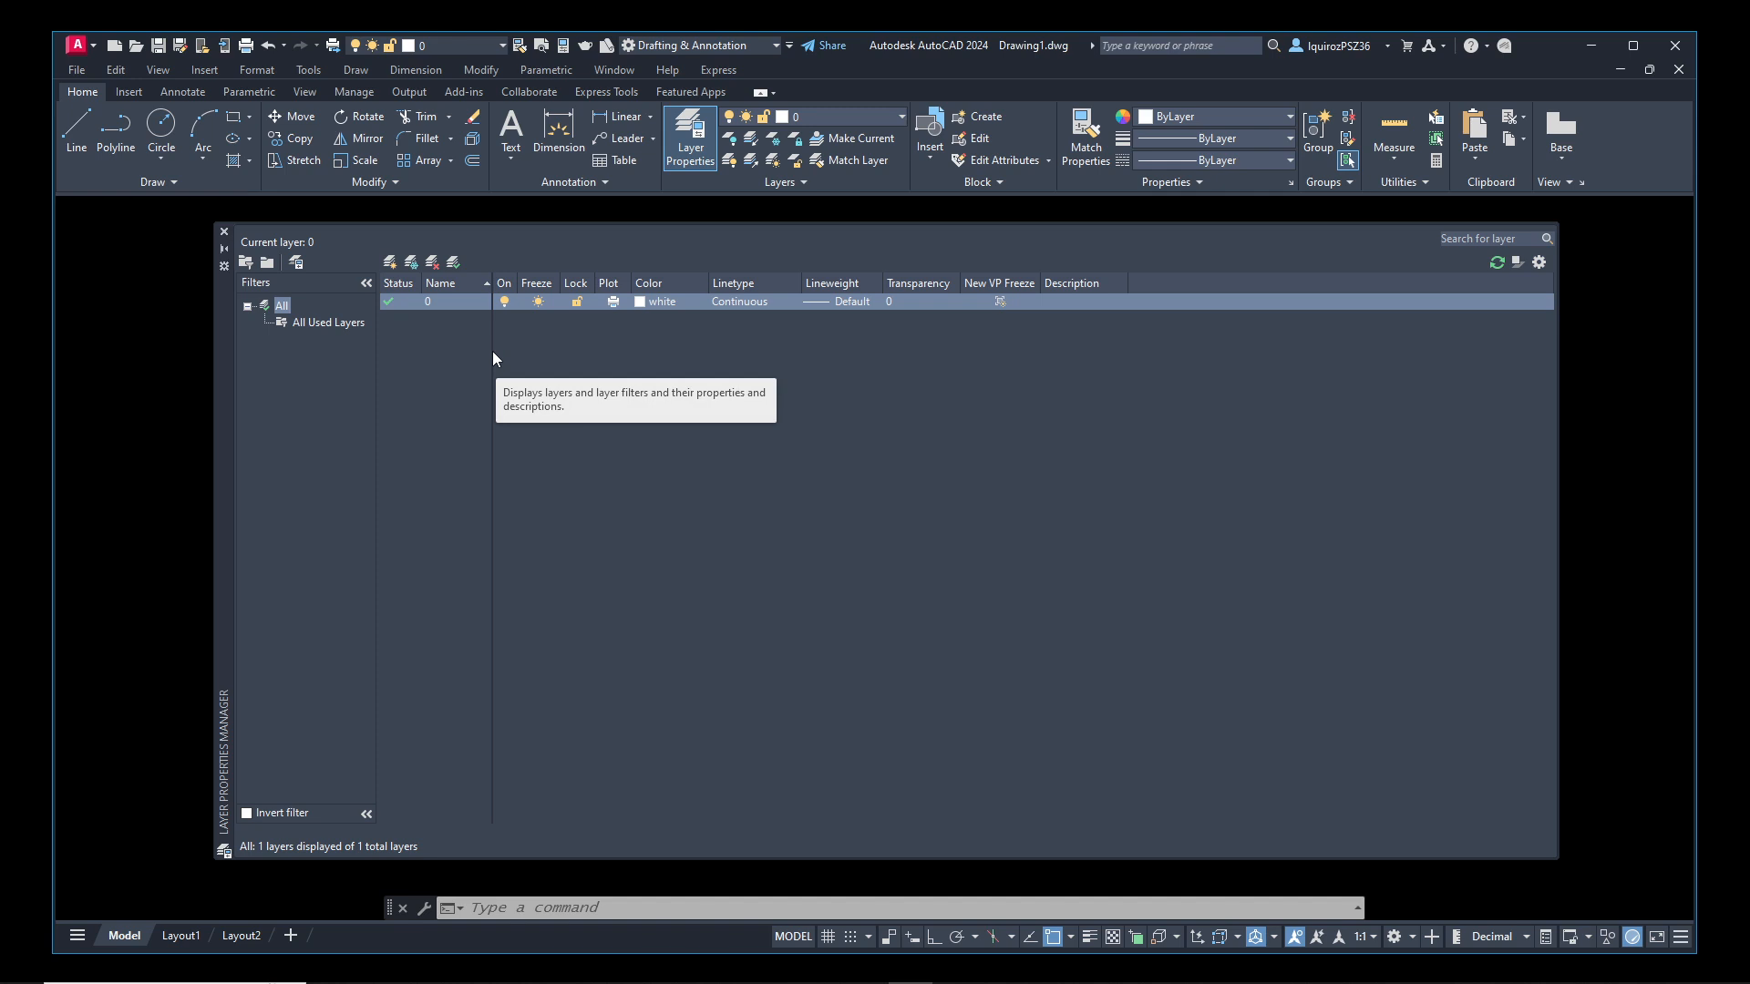
Create a new layer named Floor Plan
{"action": "left_click", "coordinate": [391, 264]}
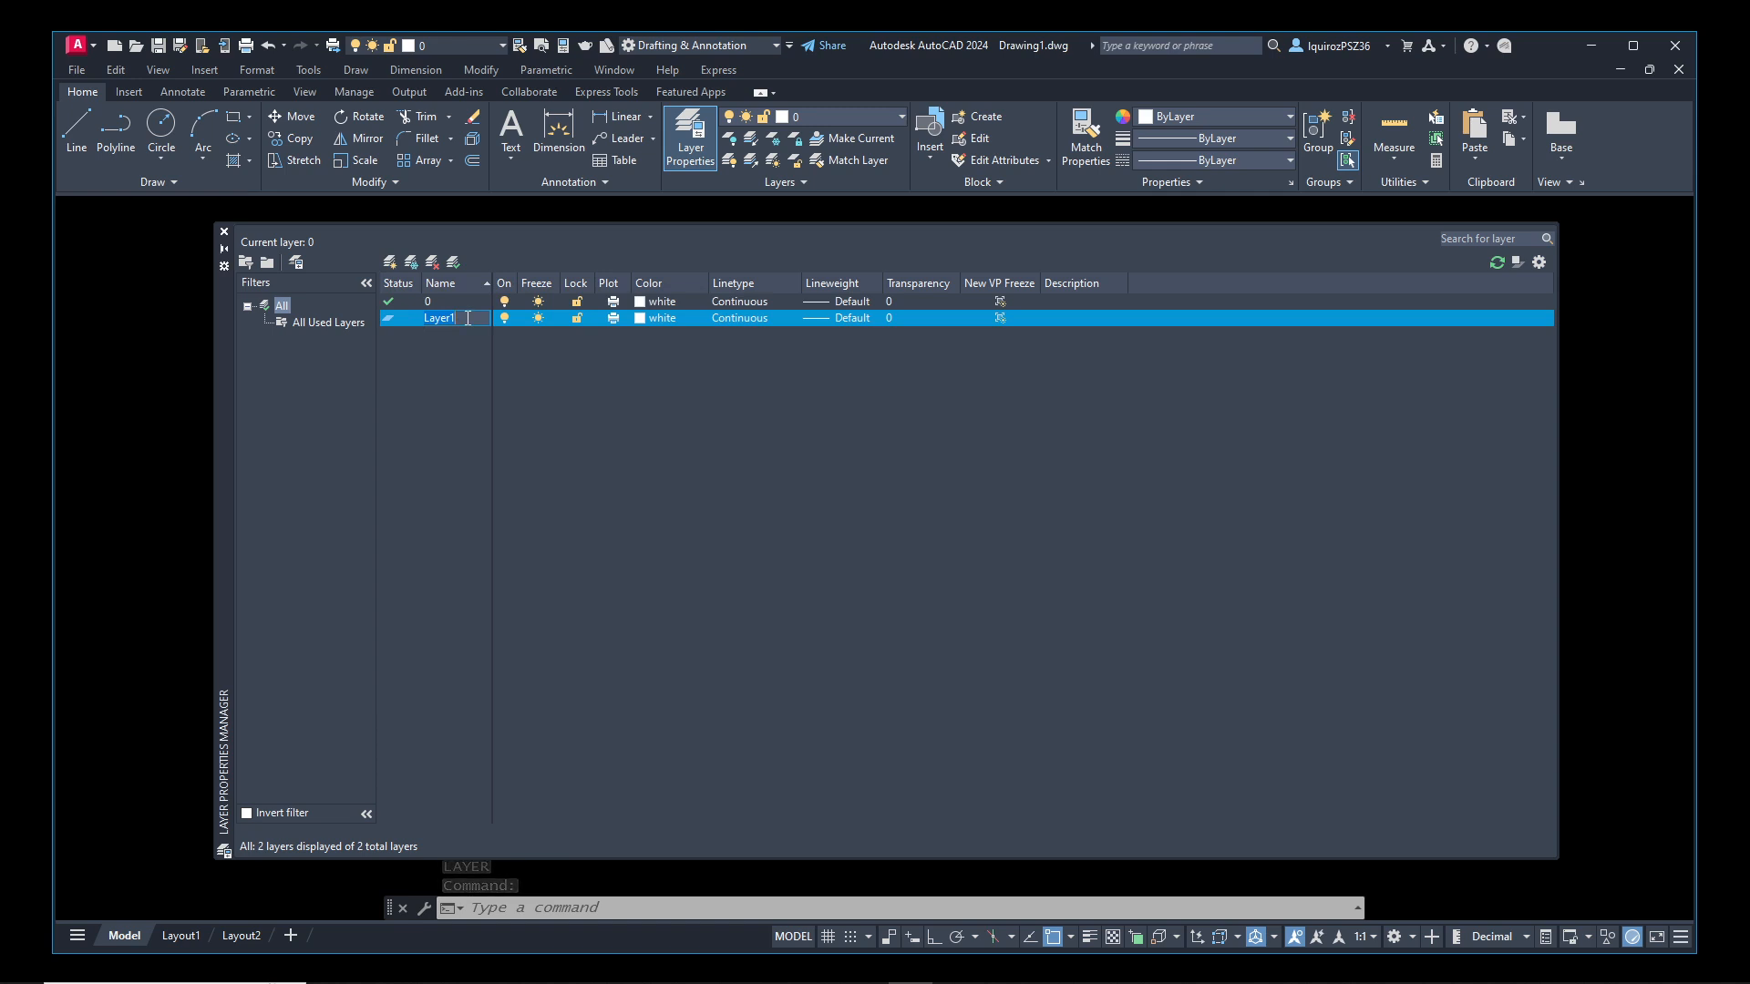
{"action": "type", "text": "Floor"}
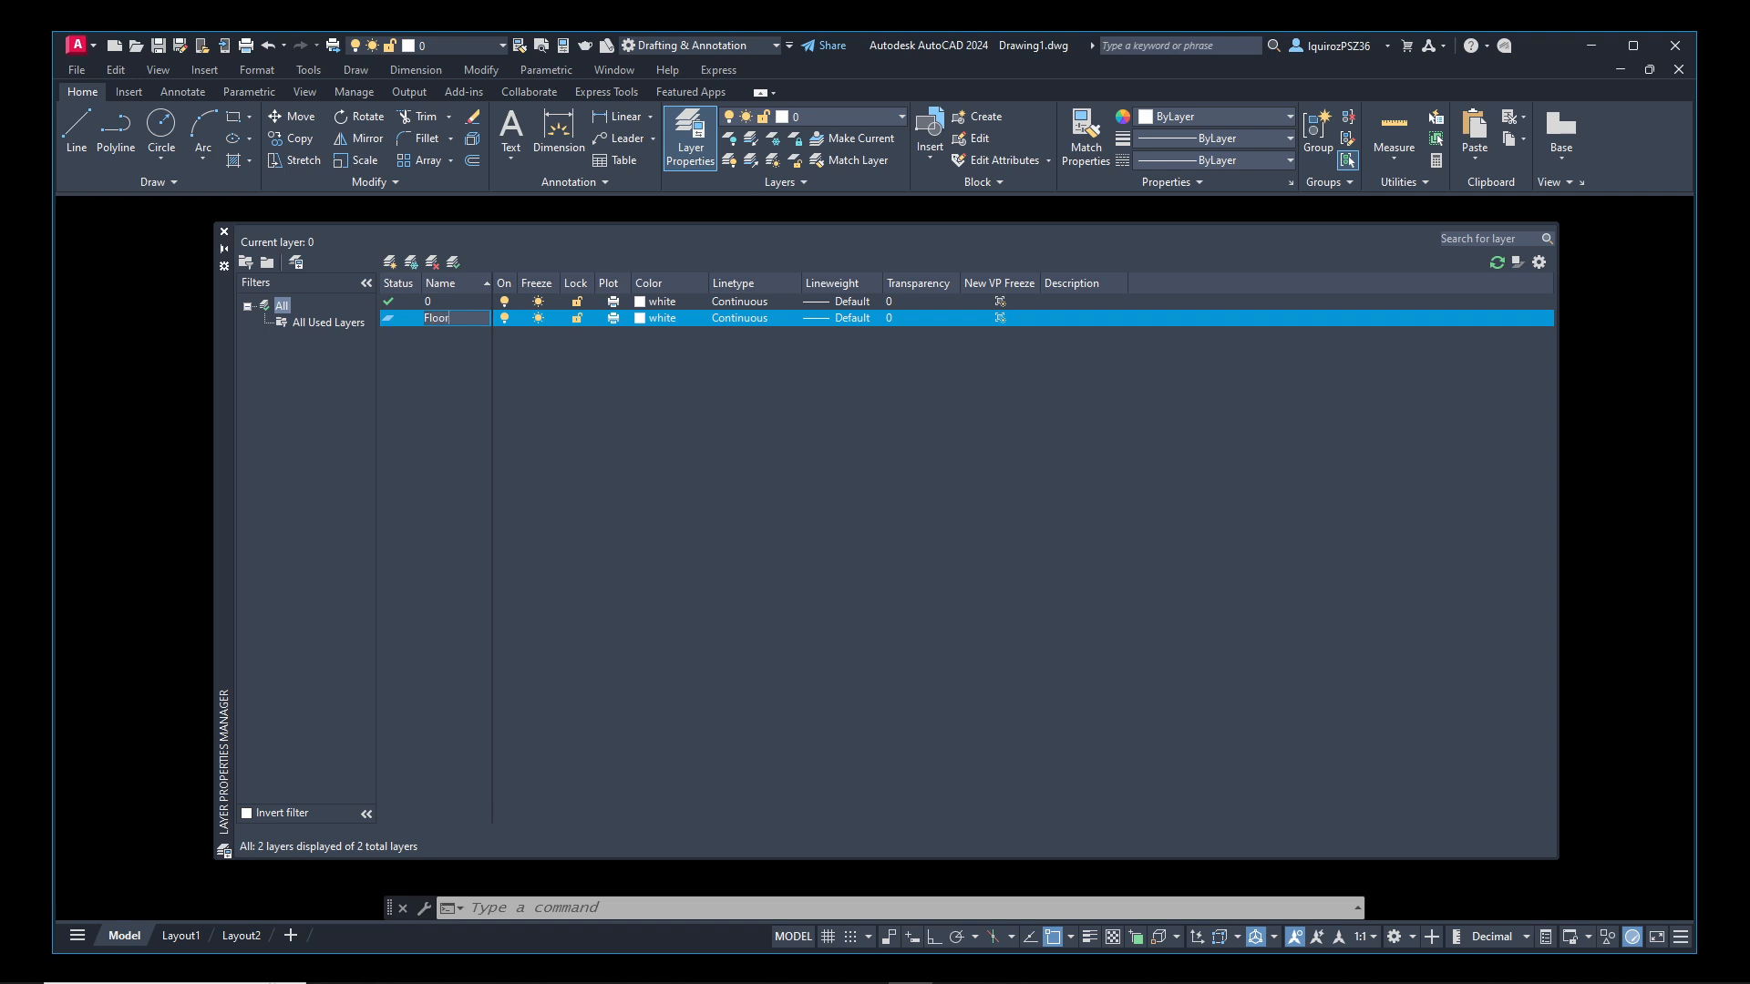
{"action": "type", "text": " Plan"}
{"action": "key", "text": "Return"}
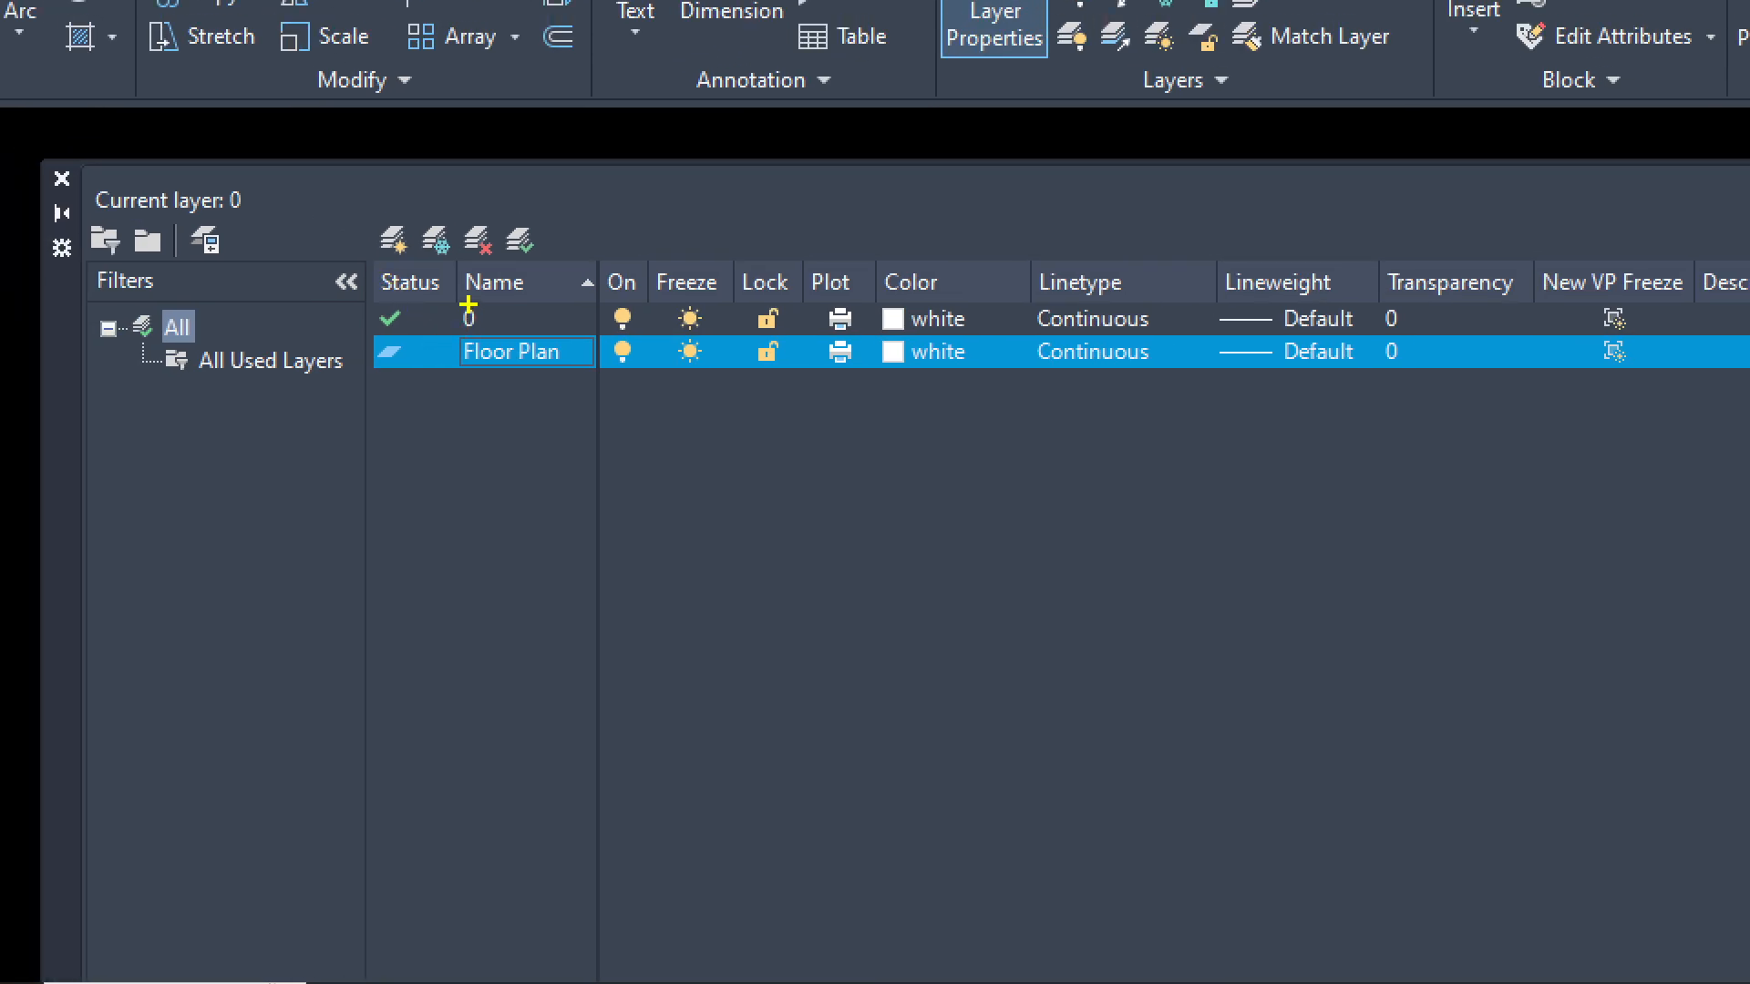
{"action": "left_click_drag", "start_coordinate": [471, 329], "coordinate": [471, 305]}
{"action": "key", "text": "Escape"}
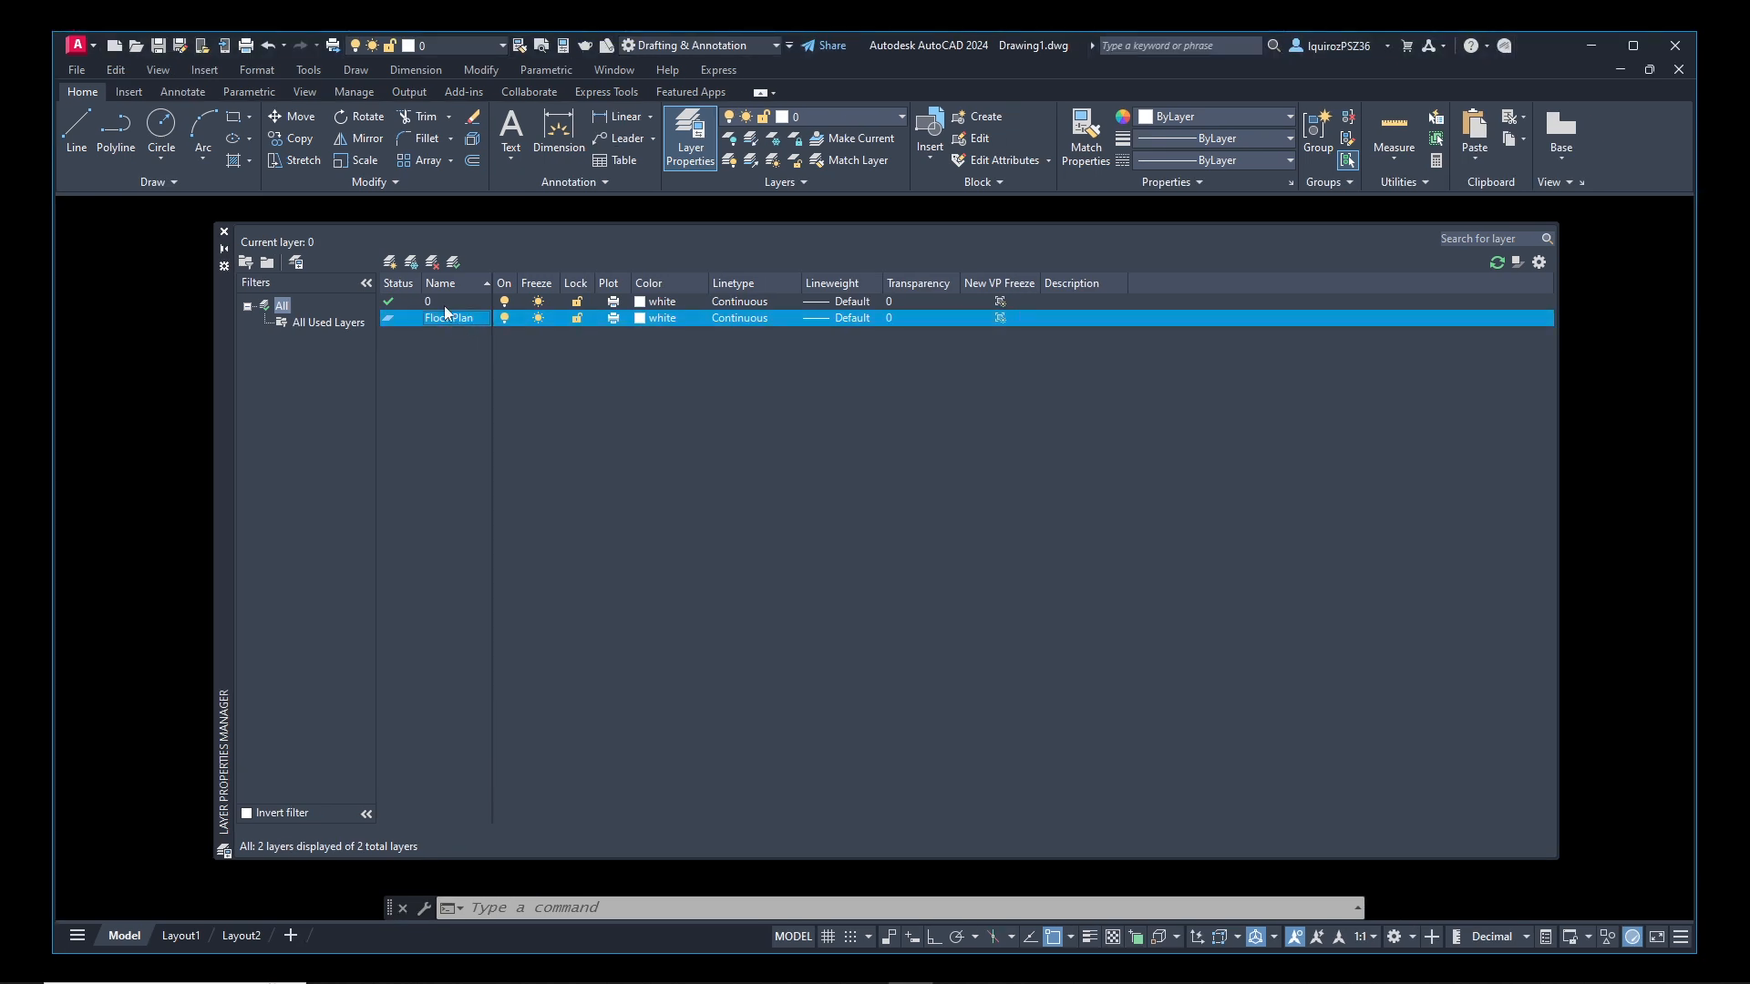
{"action": "key", "text": "ctrl+1"}
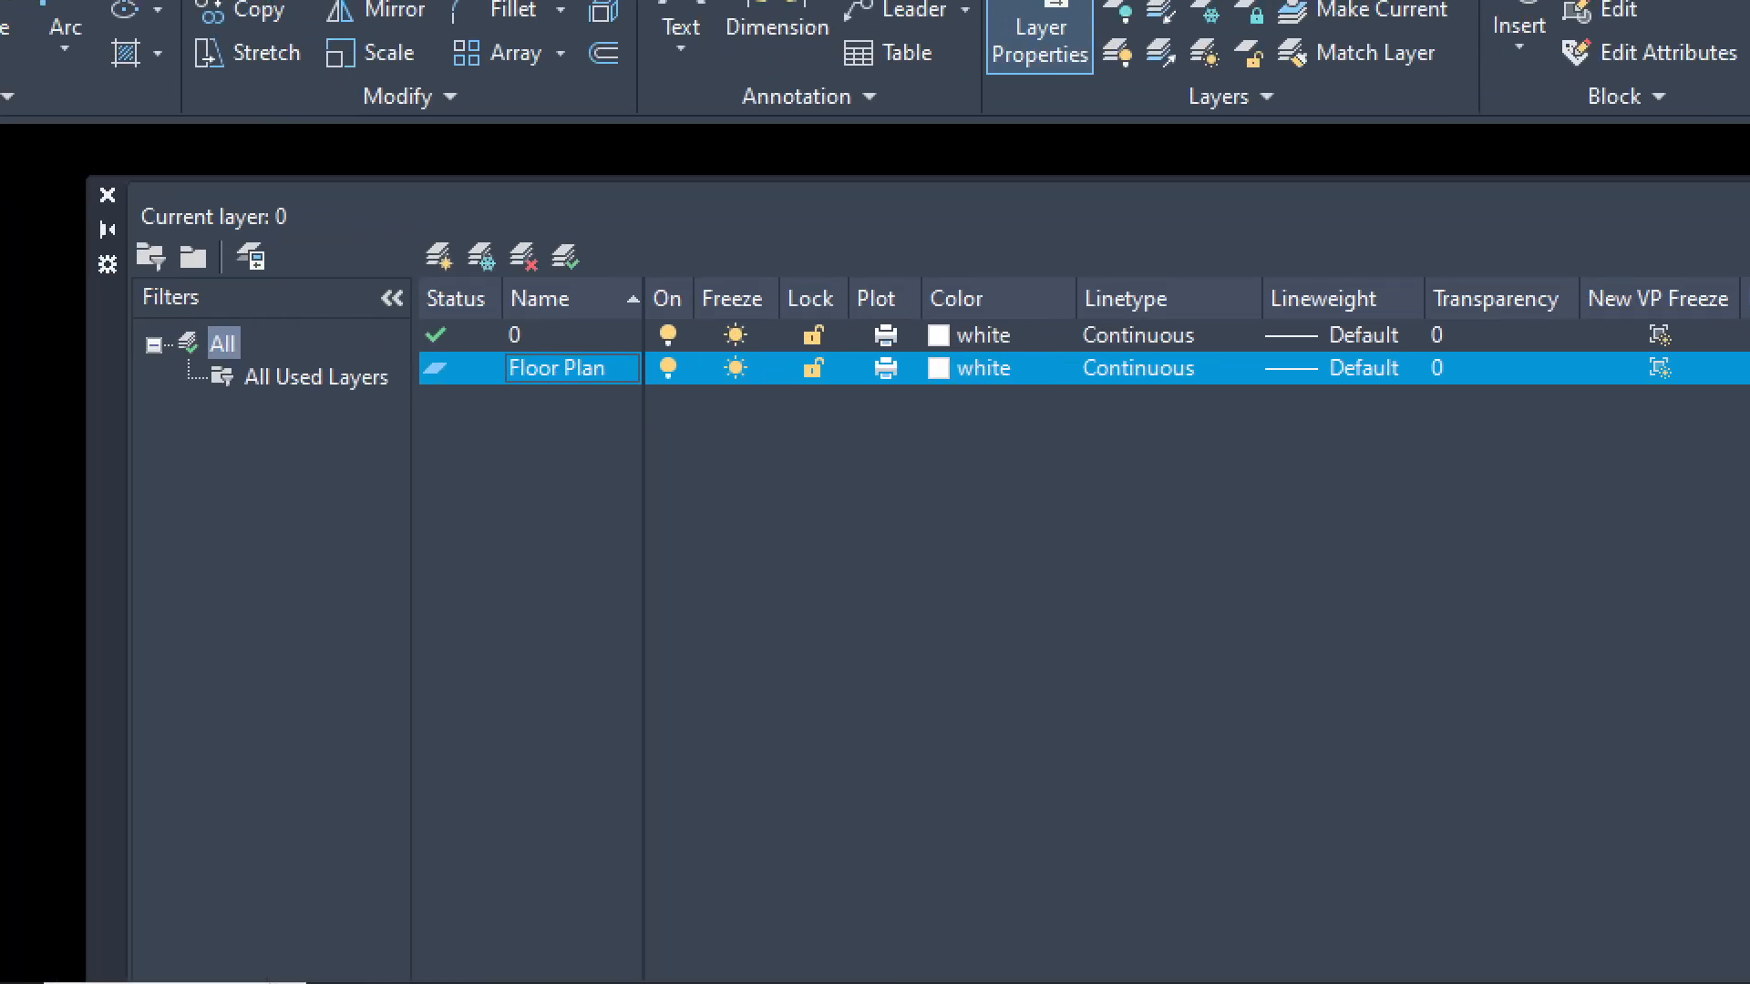
{"action": "left_click", "coordinate": [336, 267]}
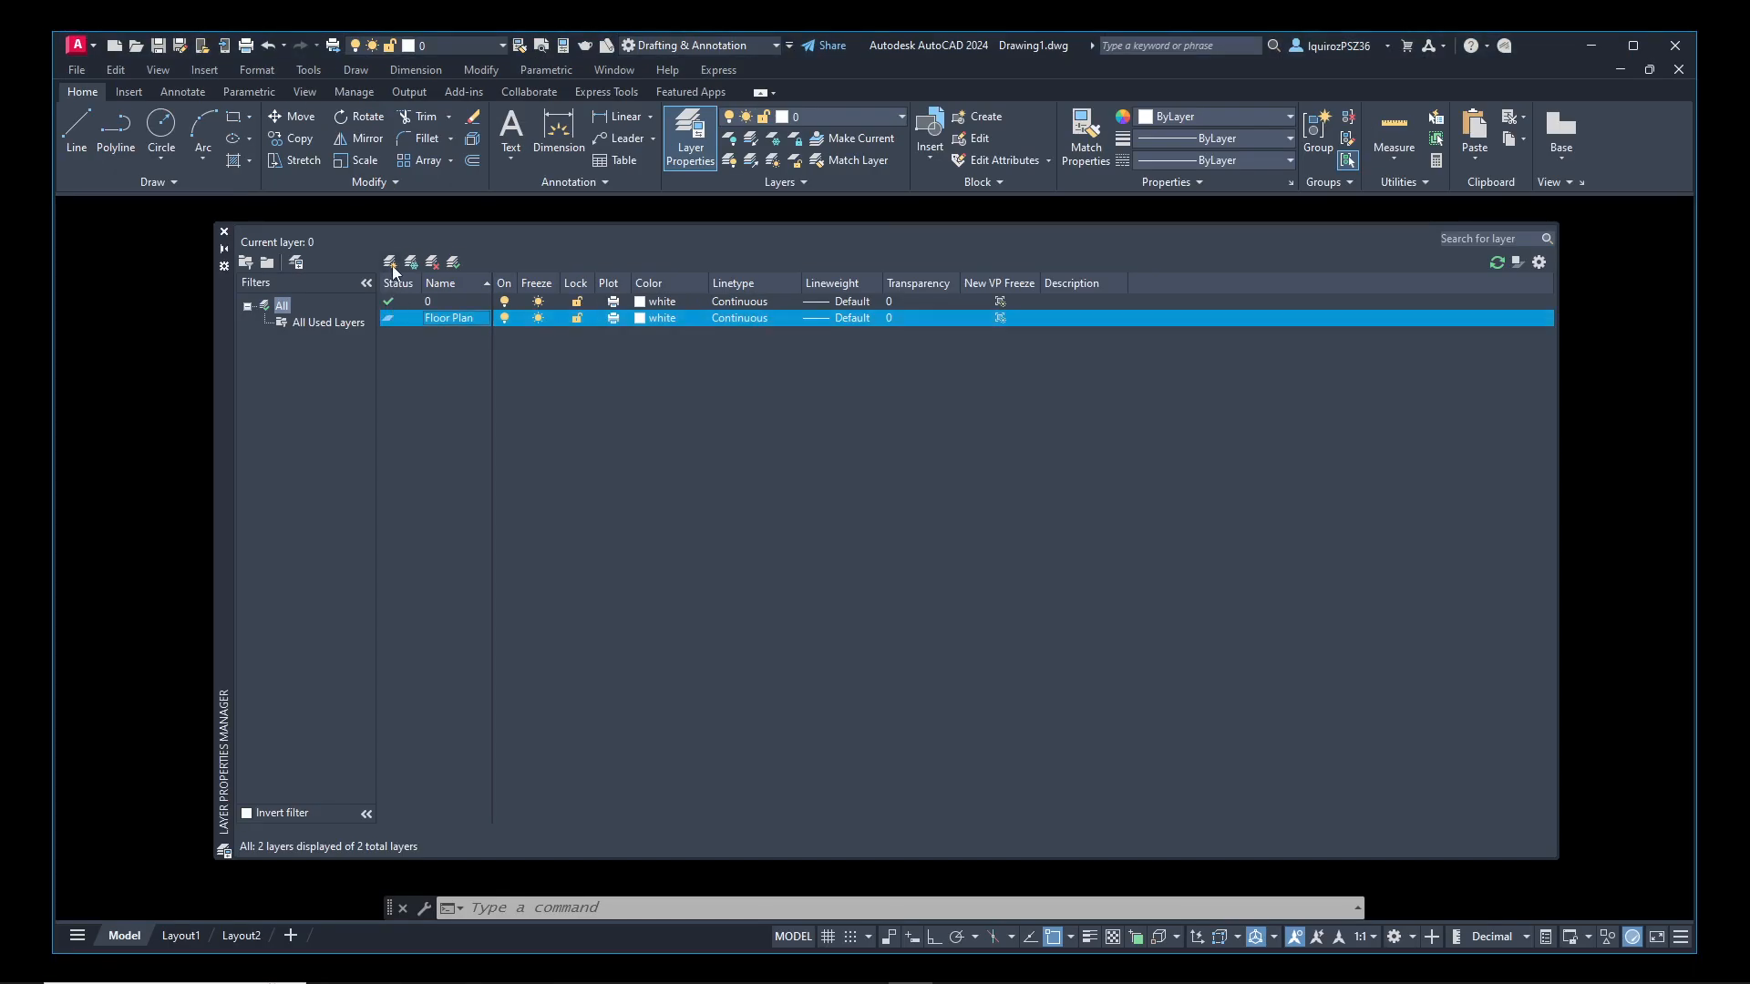
Create two new layers named Doors and Windows
{"action": "left_click", "coordinate": [390, 263]}
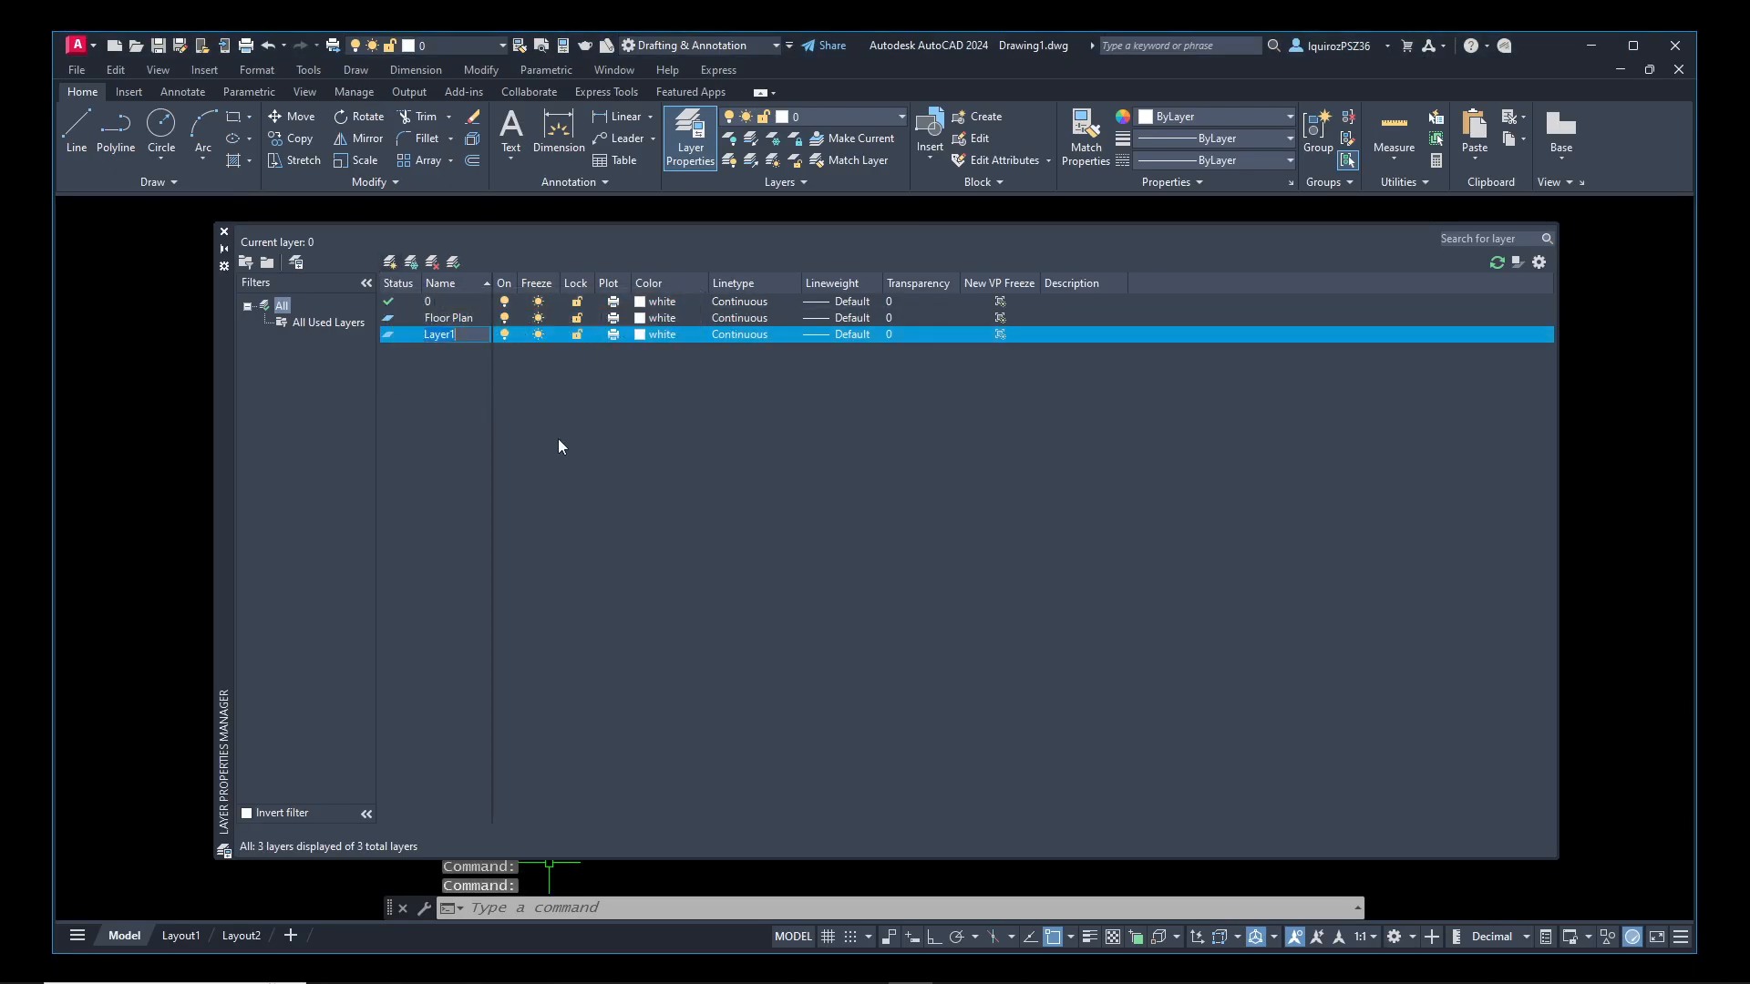
{"action": "type", "text": "D"}
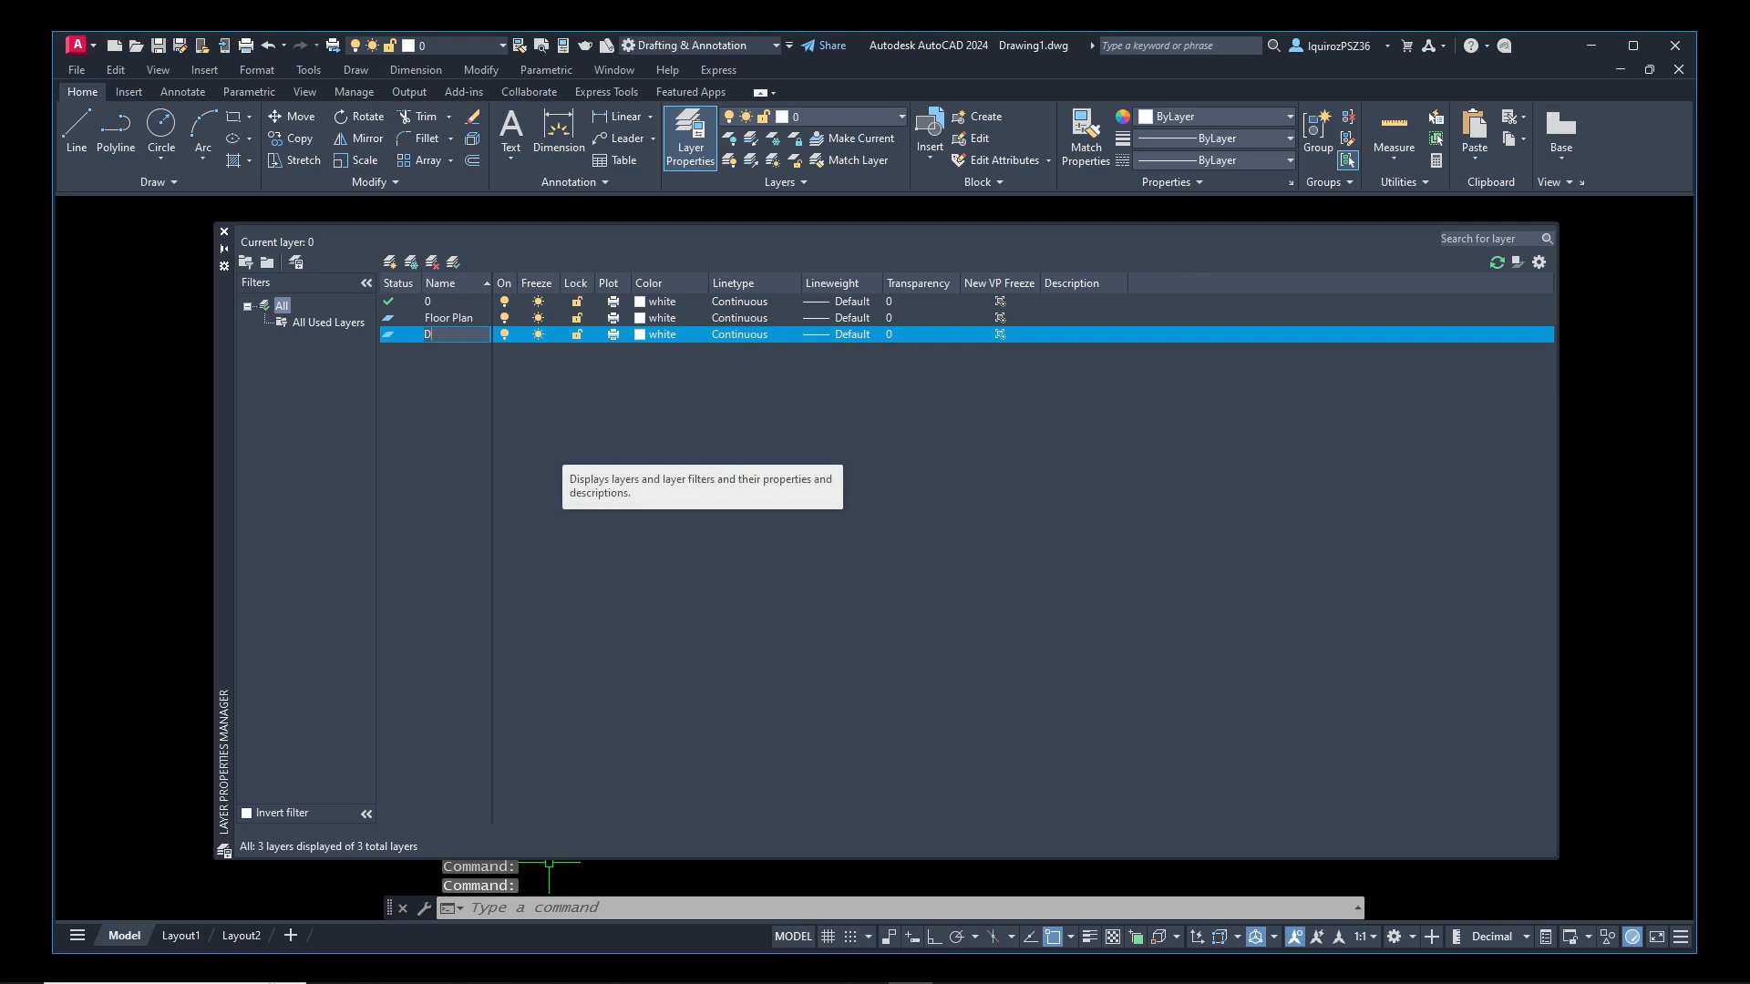
{"action": "type", "text": "oors"}
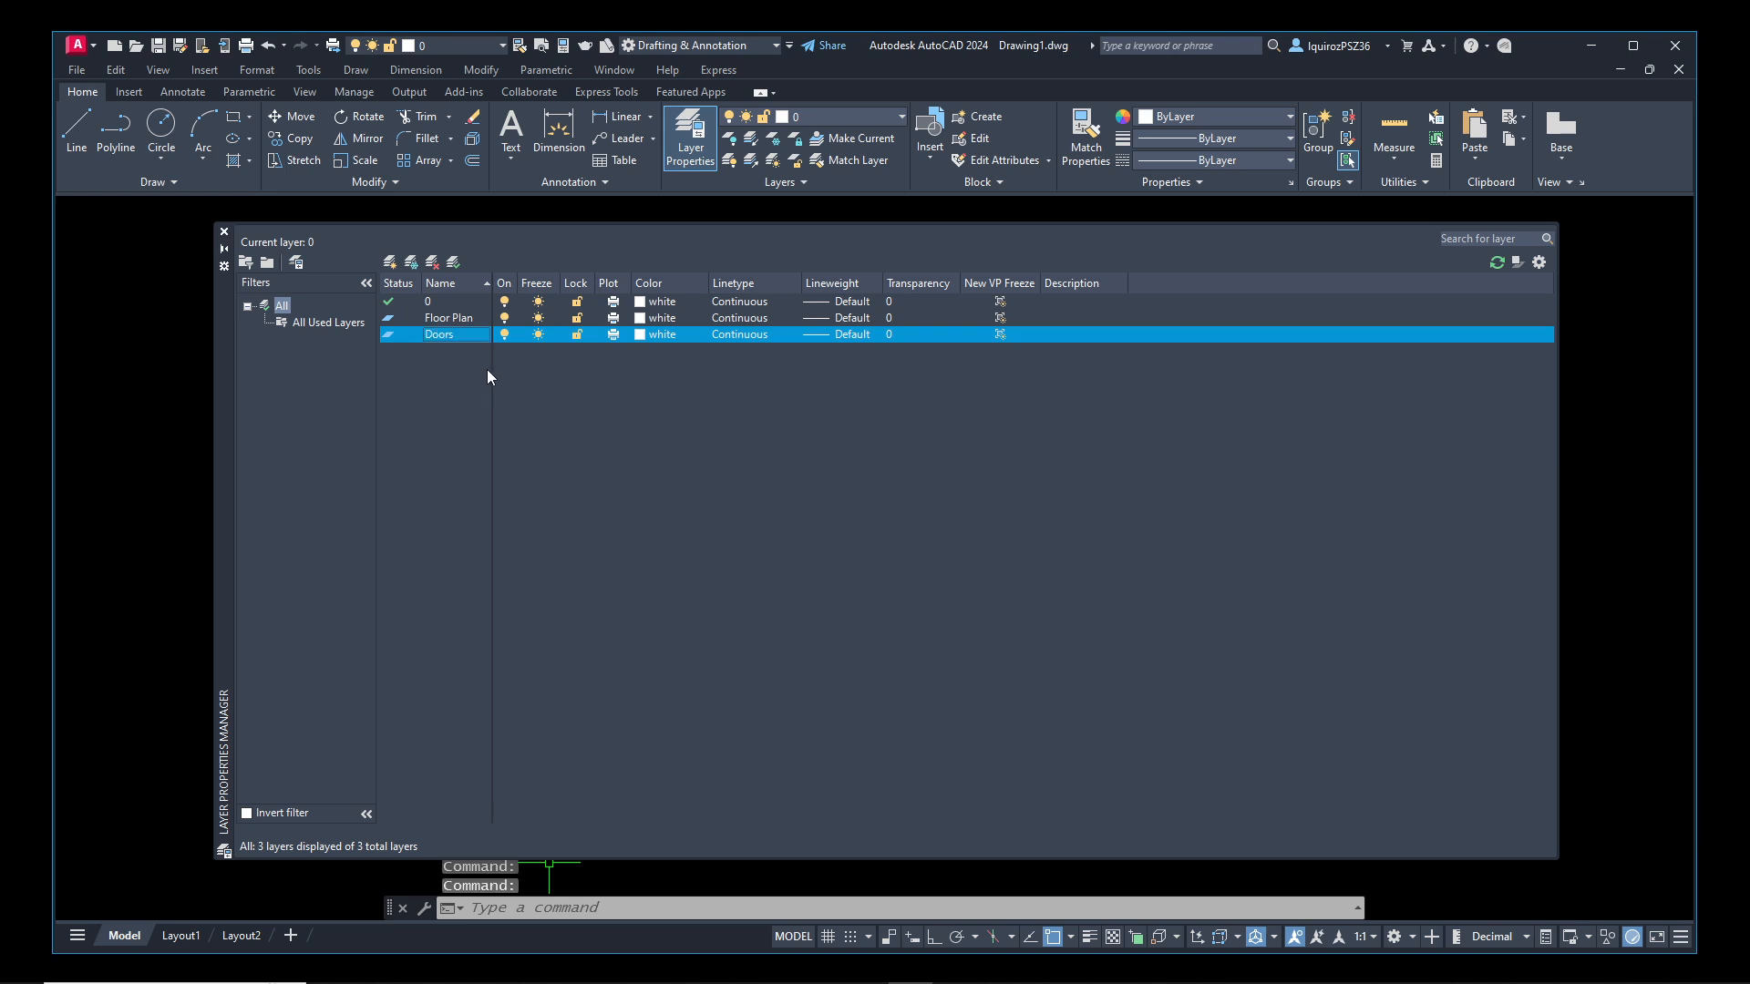
{"action": "left_click", "coordinate": [389, 262]}
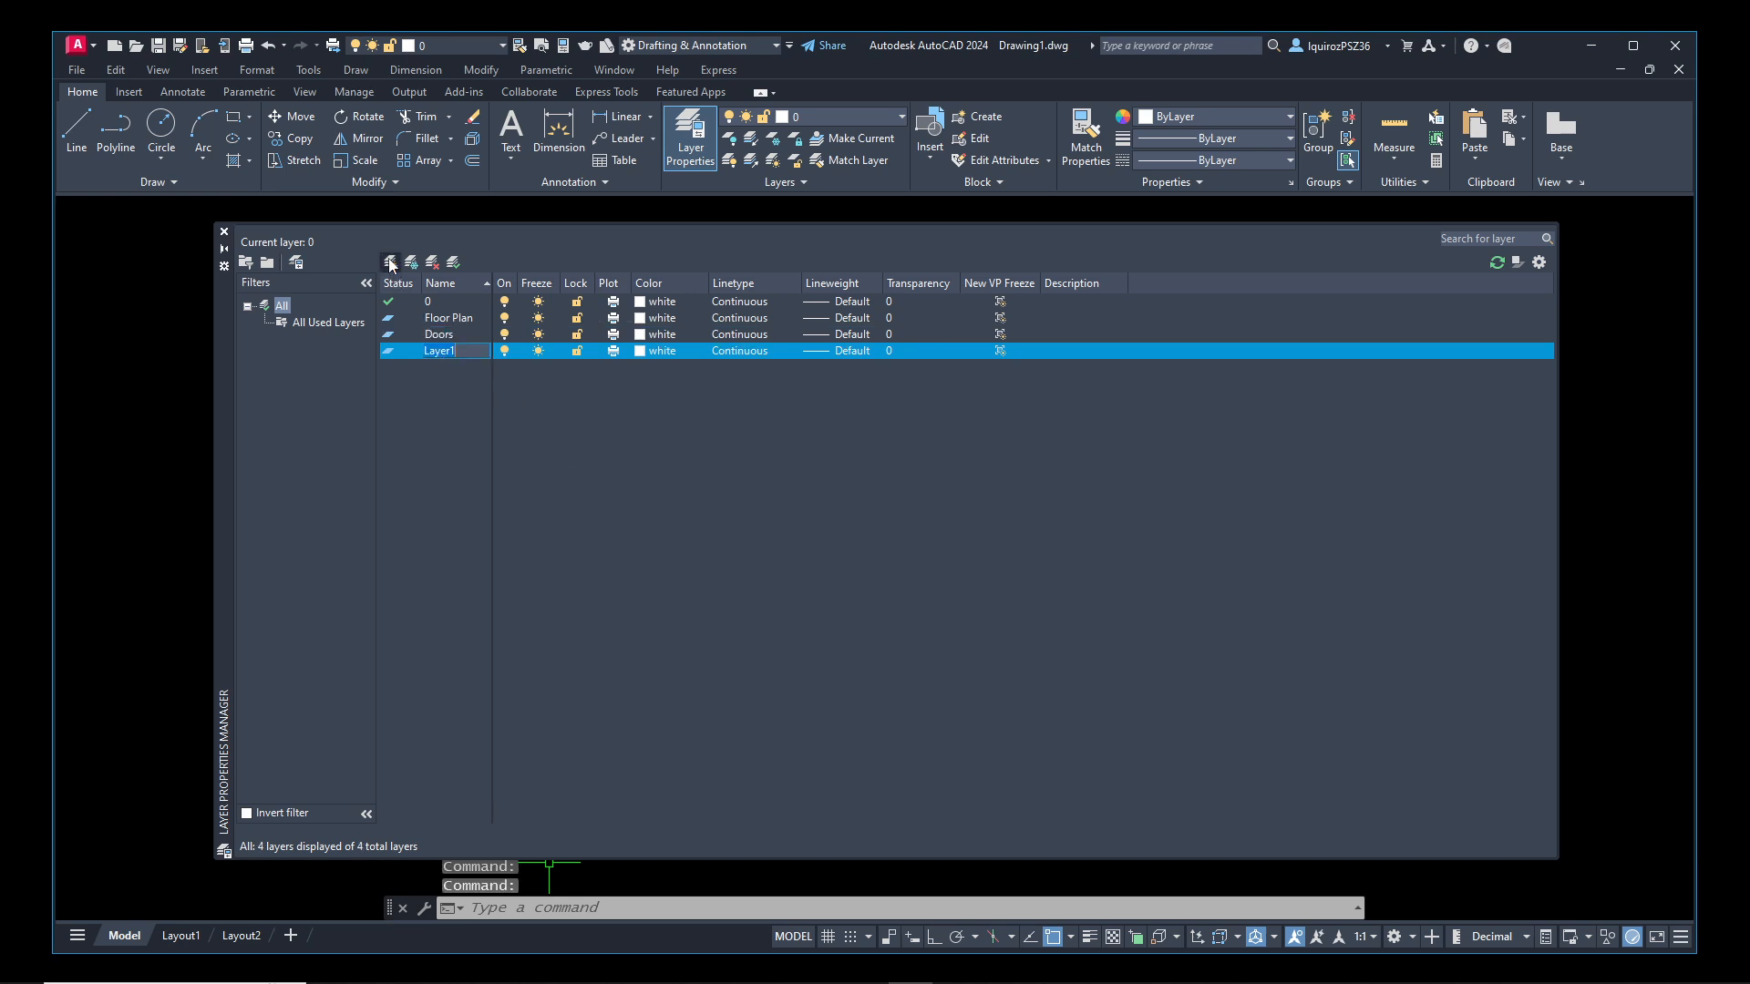
{"action": "key", "text": "BackSpace"}
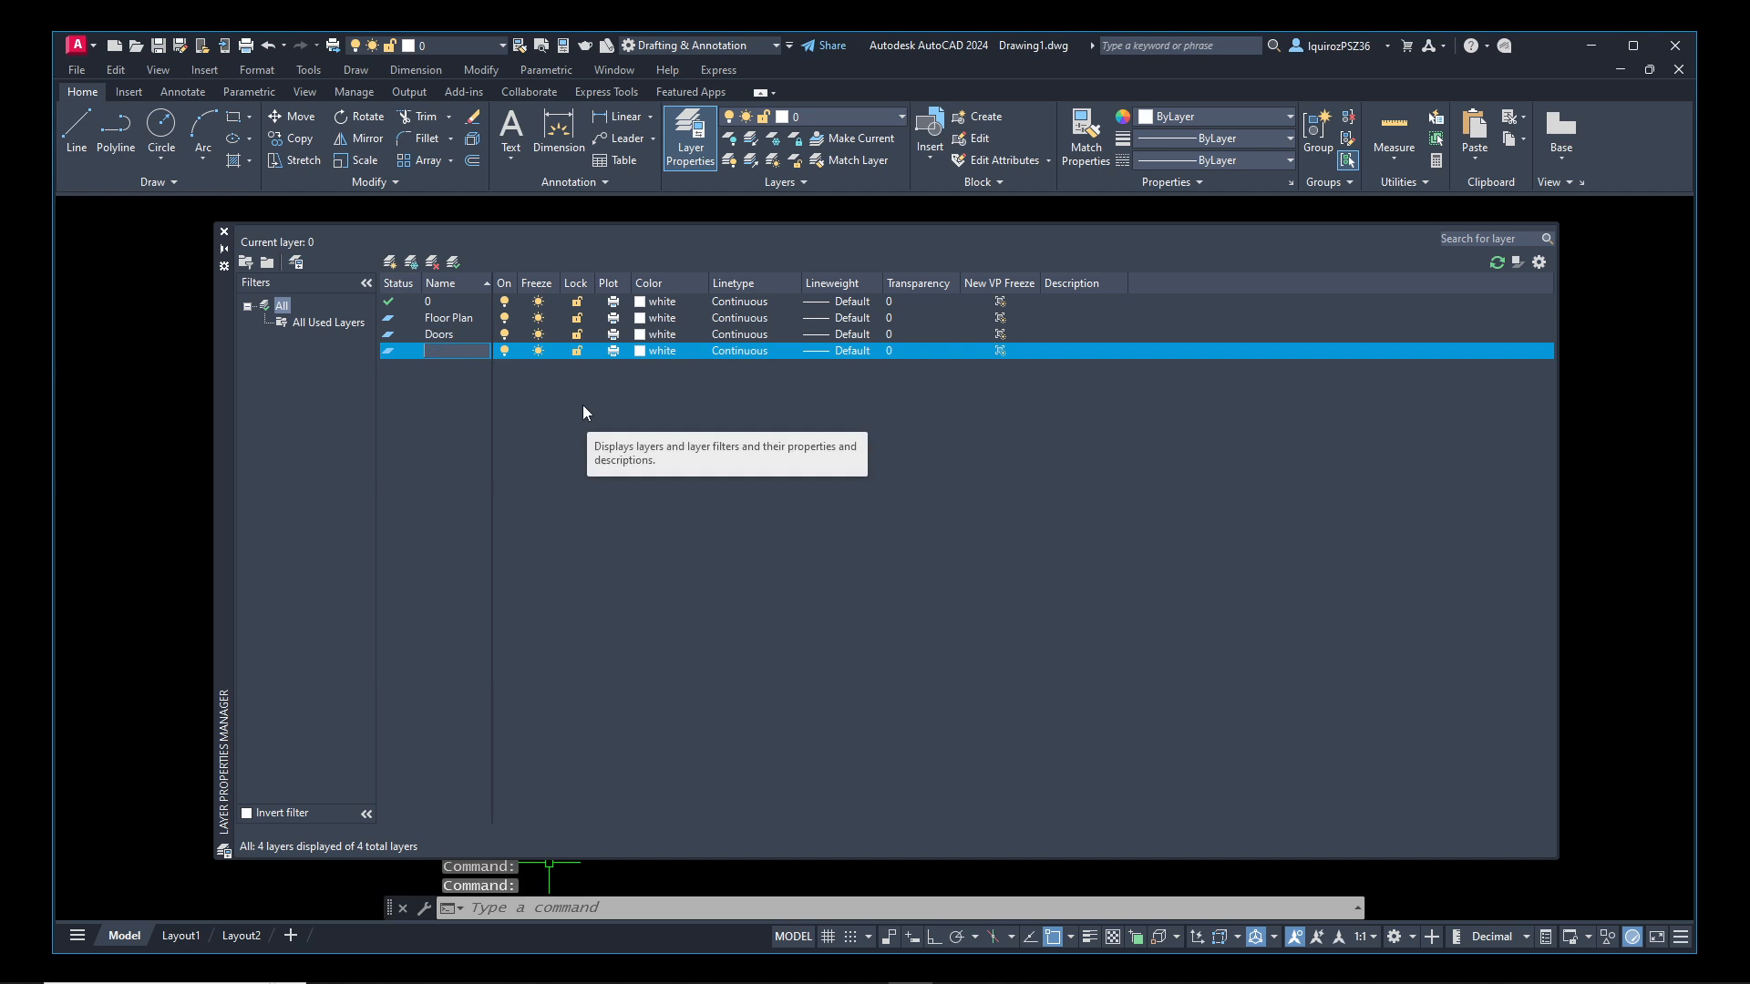
{"action": "type", "text": "Win"}
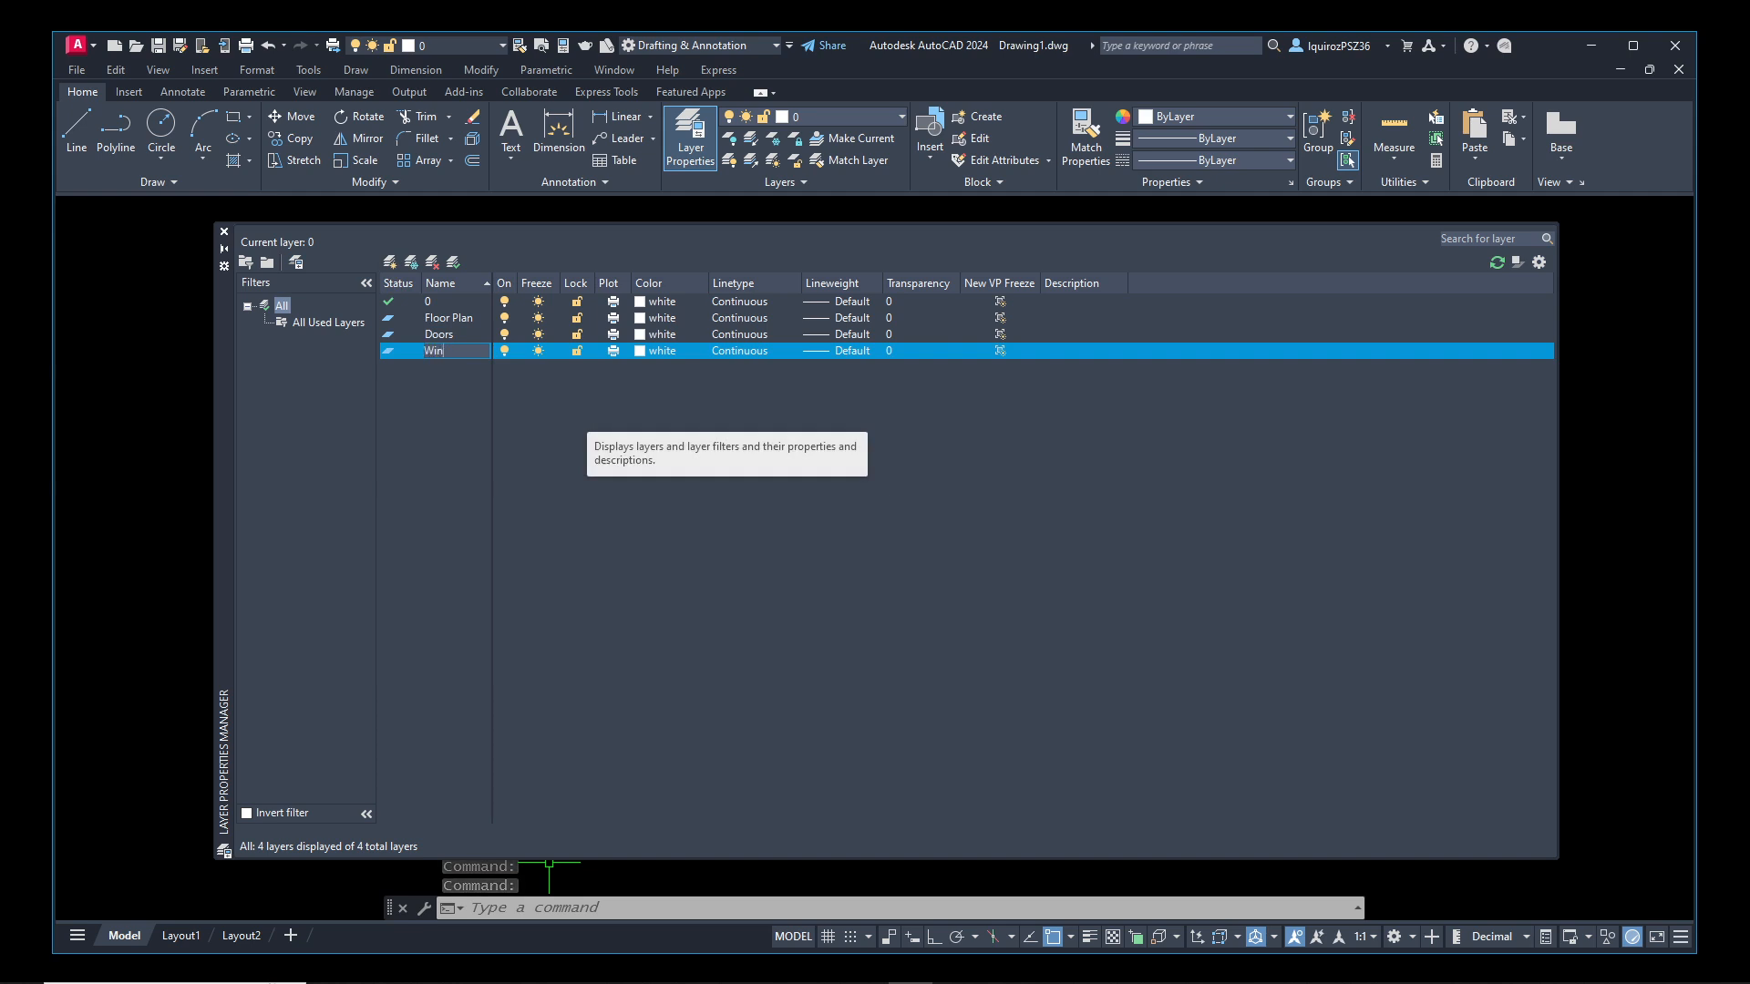
{"action": "type", "text": "dows"}
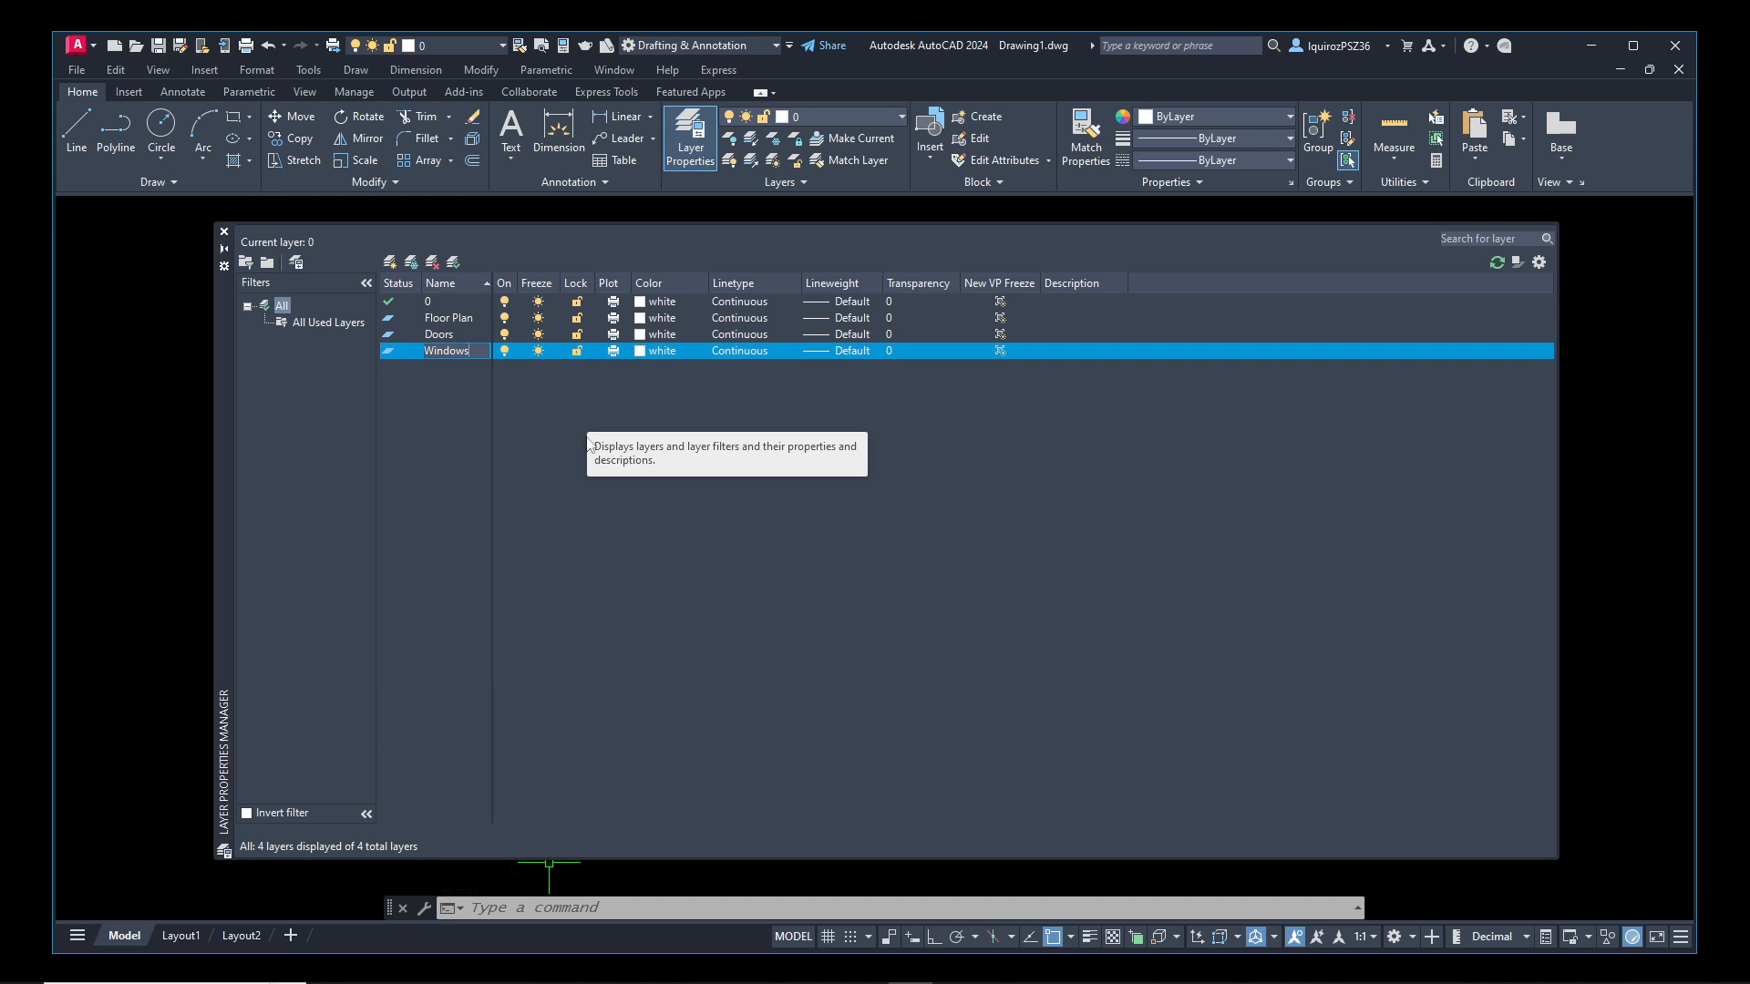
{"action": "left_click", "coordinate": [550, 411]}
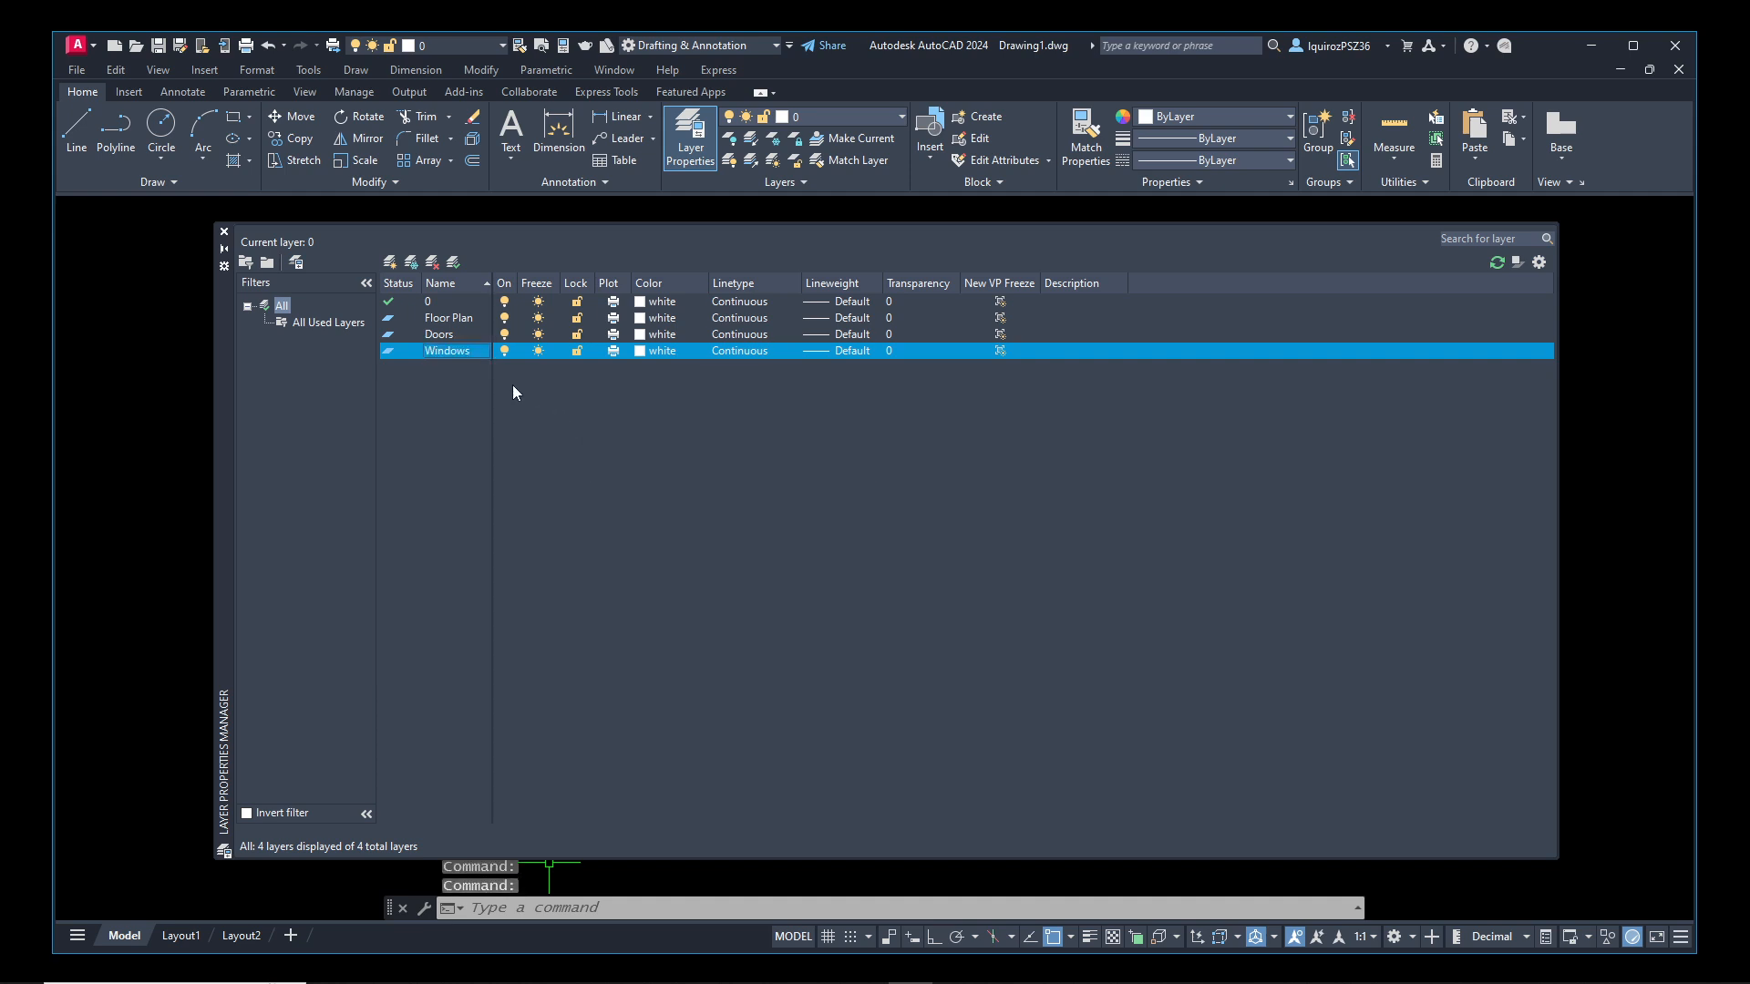
Create two new layers named Furniture and Text
{"action": "left_click", "coordinate": [390, 262]}
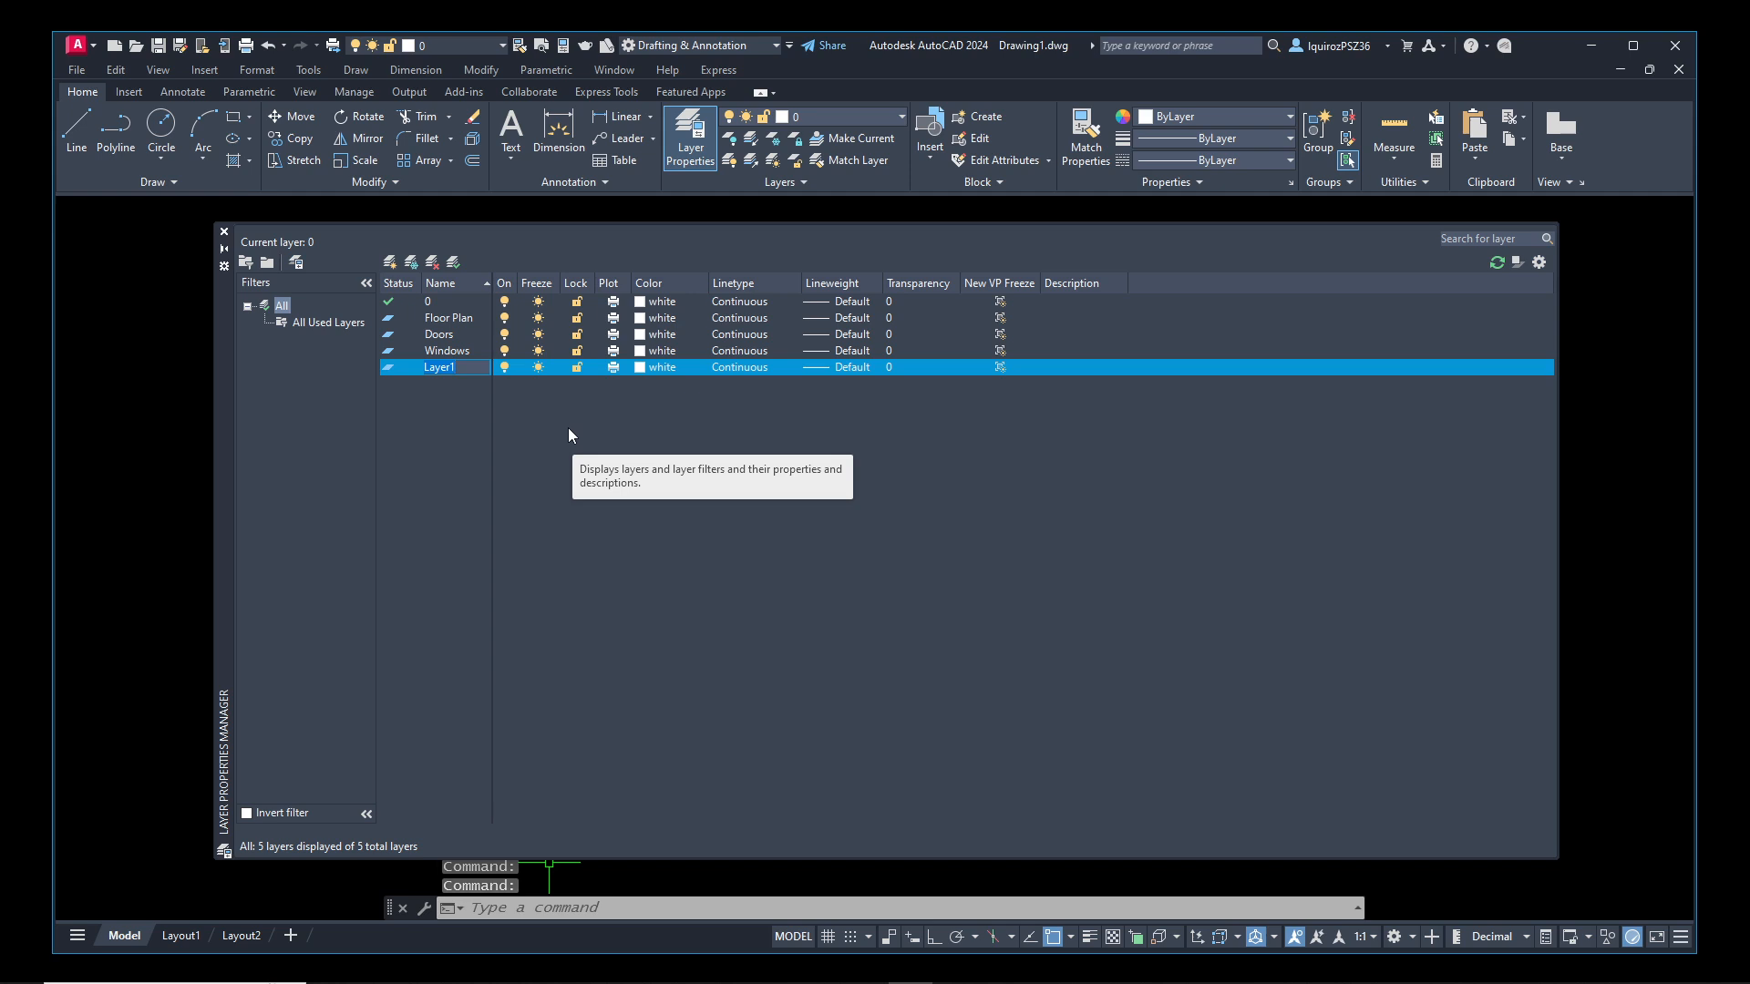
{"action": "type", "text": "Furn"}
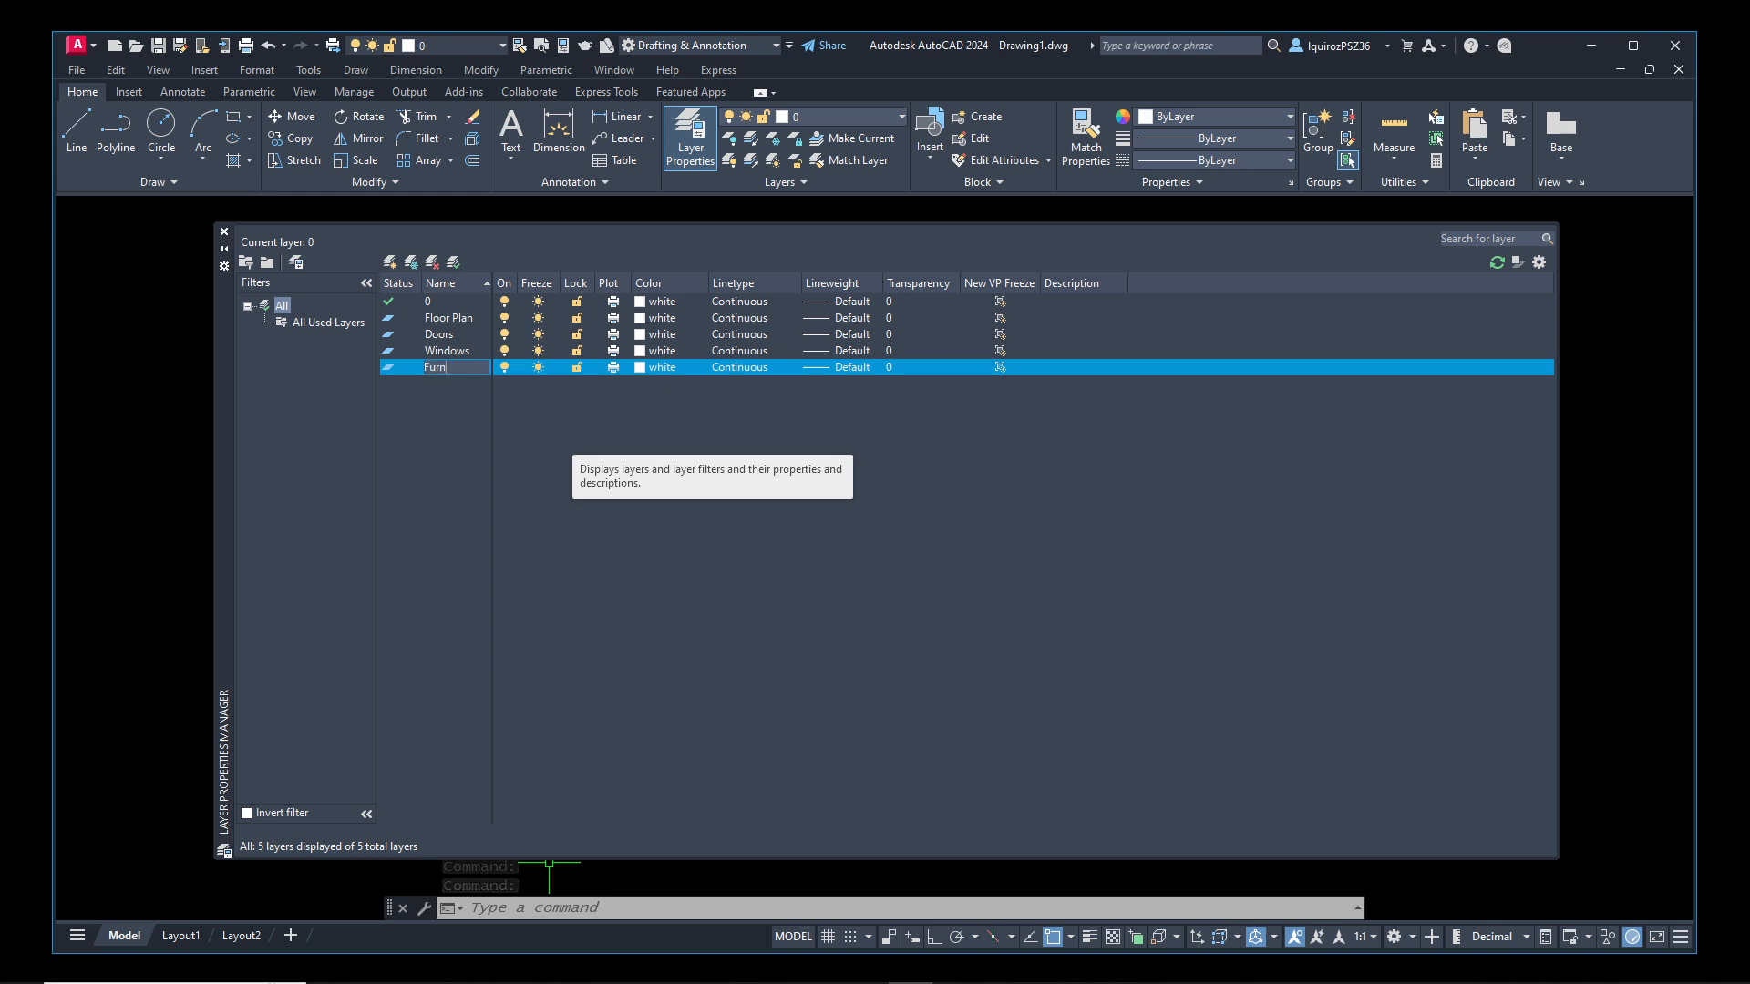
{"action": "type", "text": "itur"}
{"action": "type", "text": "e"}
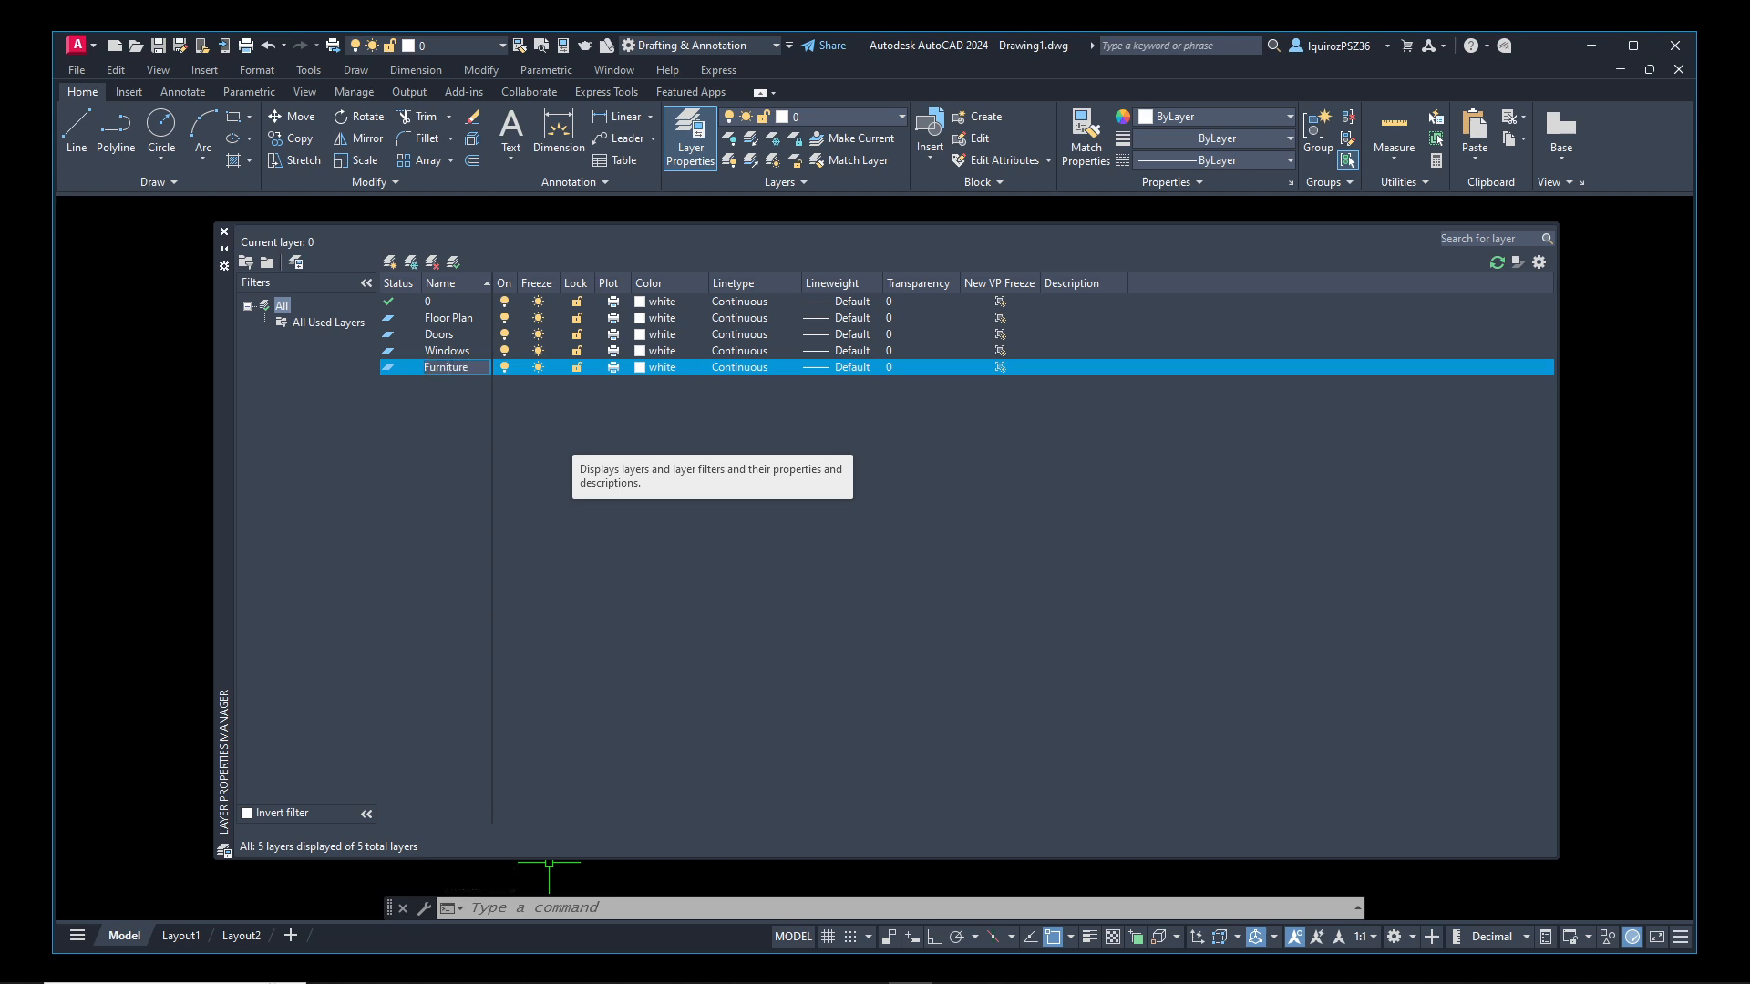
{"action": "key", "text": "Return"}
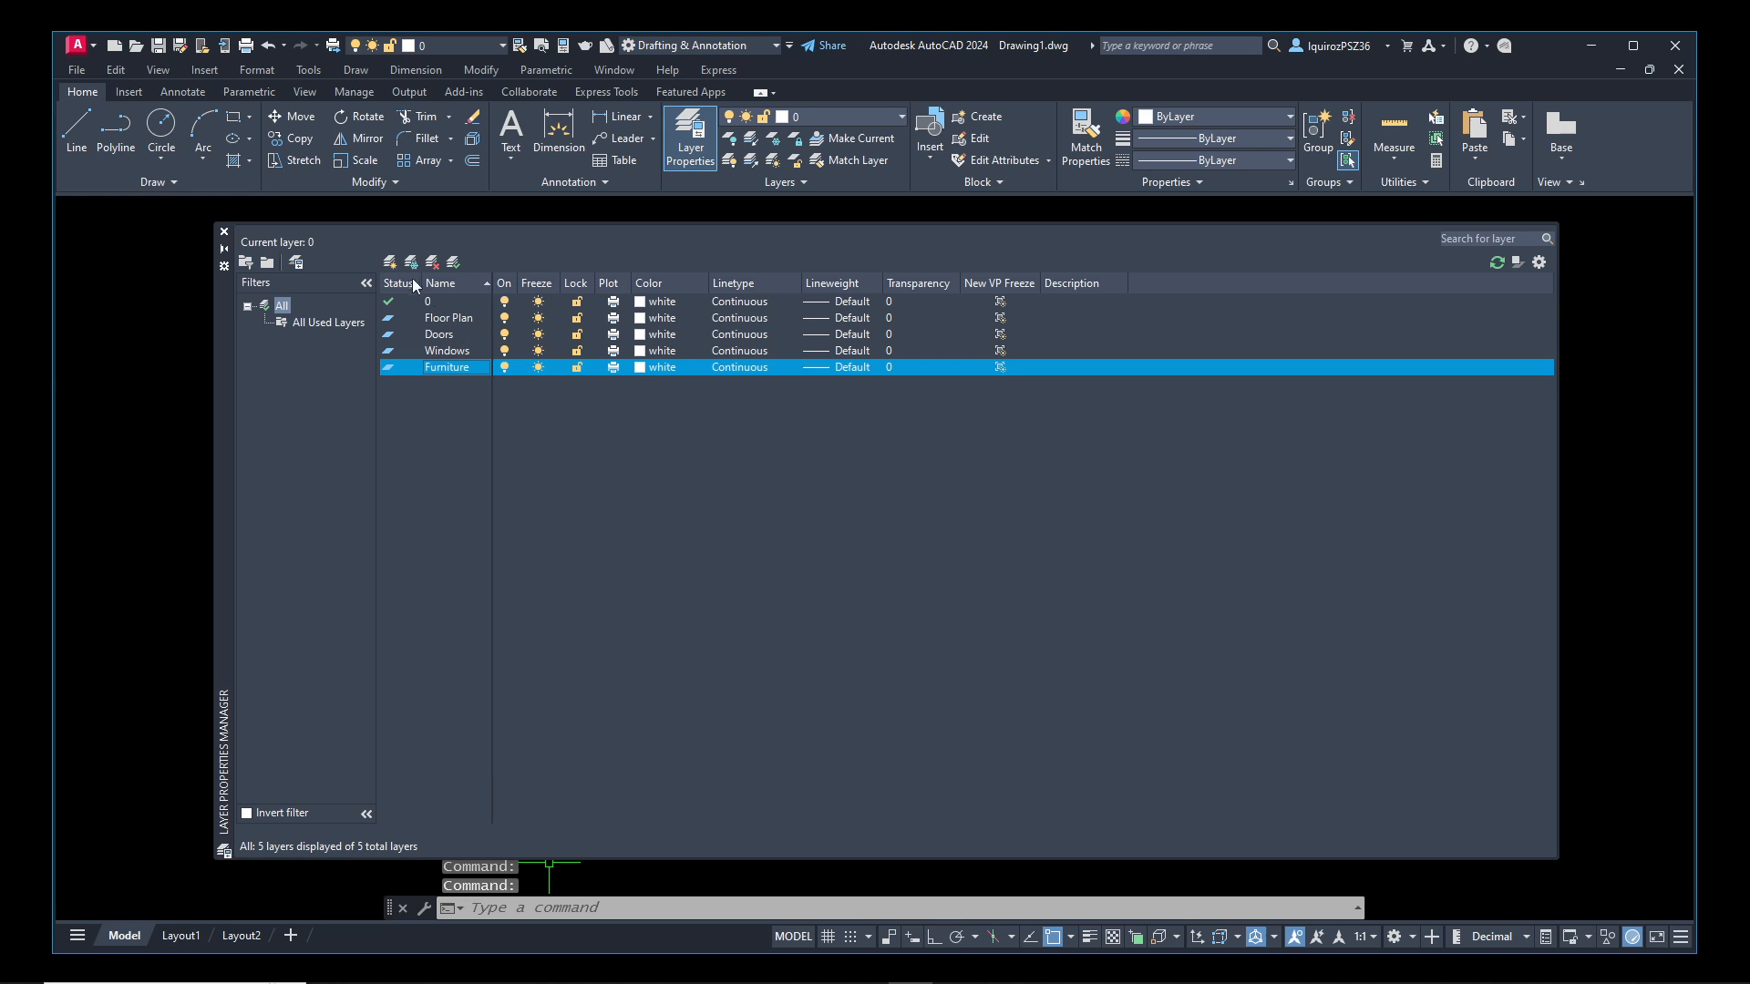
{"action": "left_click", "coordinate": [390, 263]}
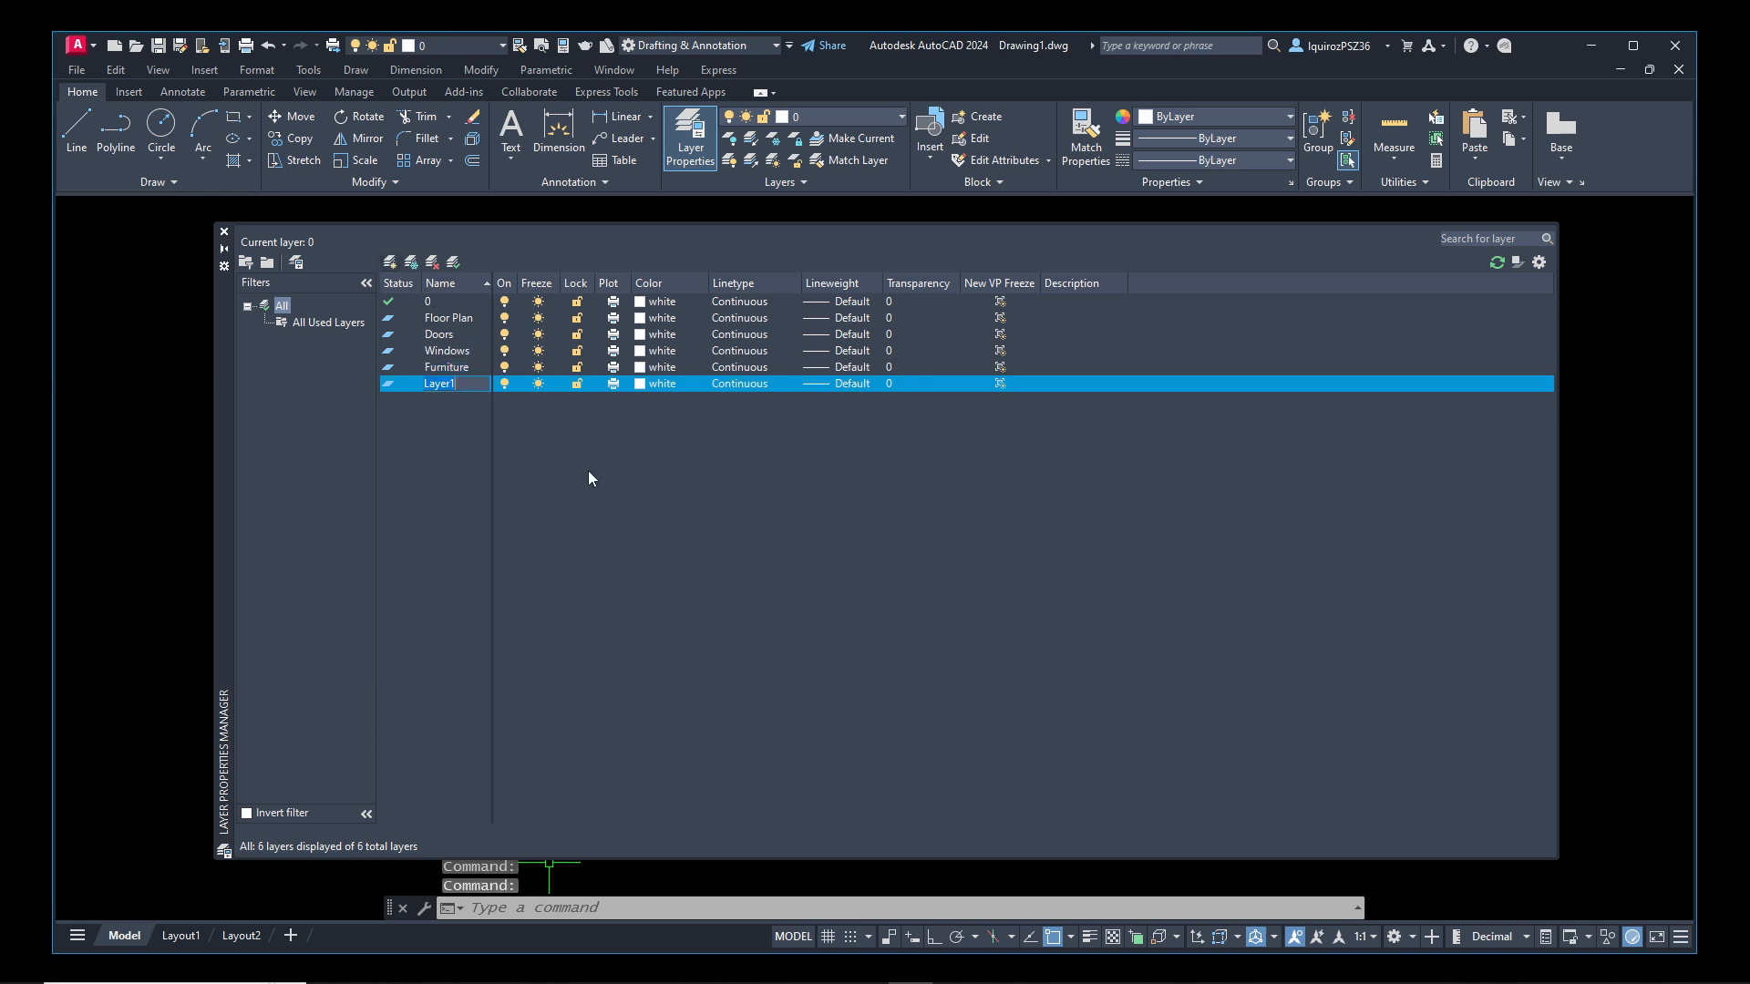
{"action": "type", "text": "Text"}
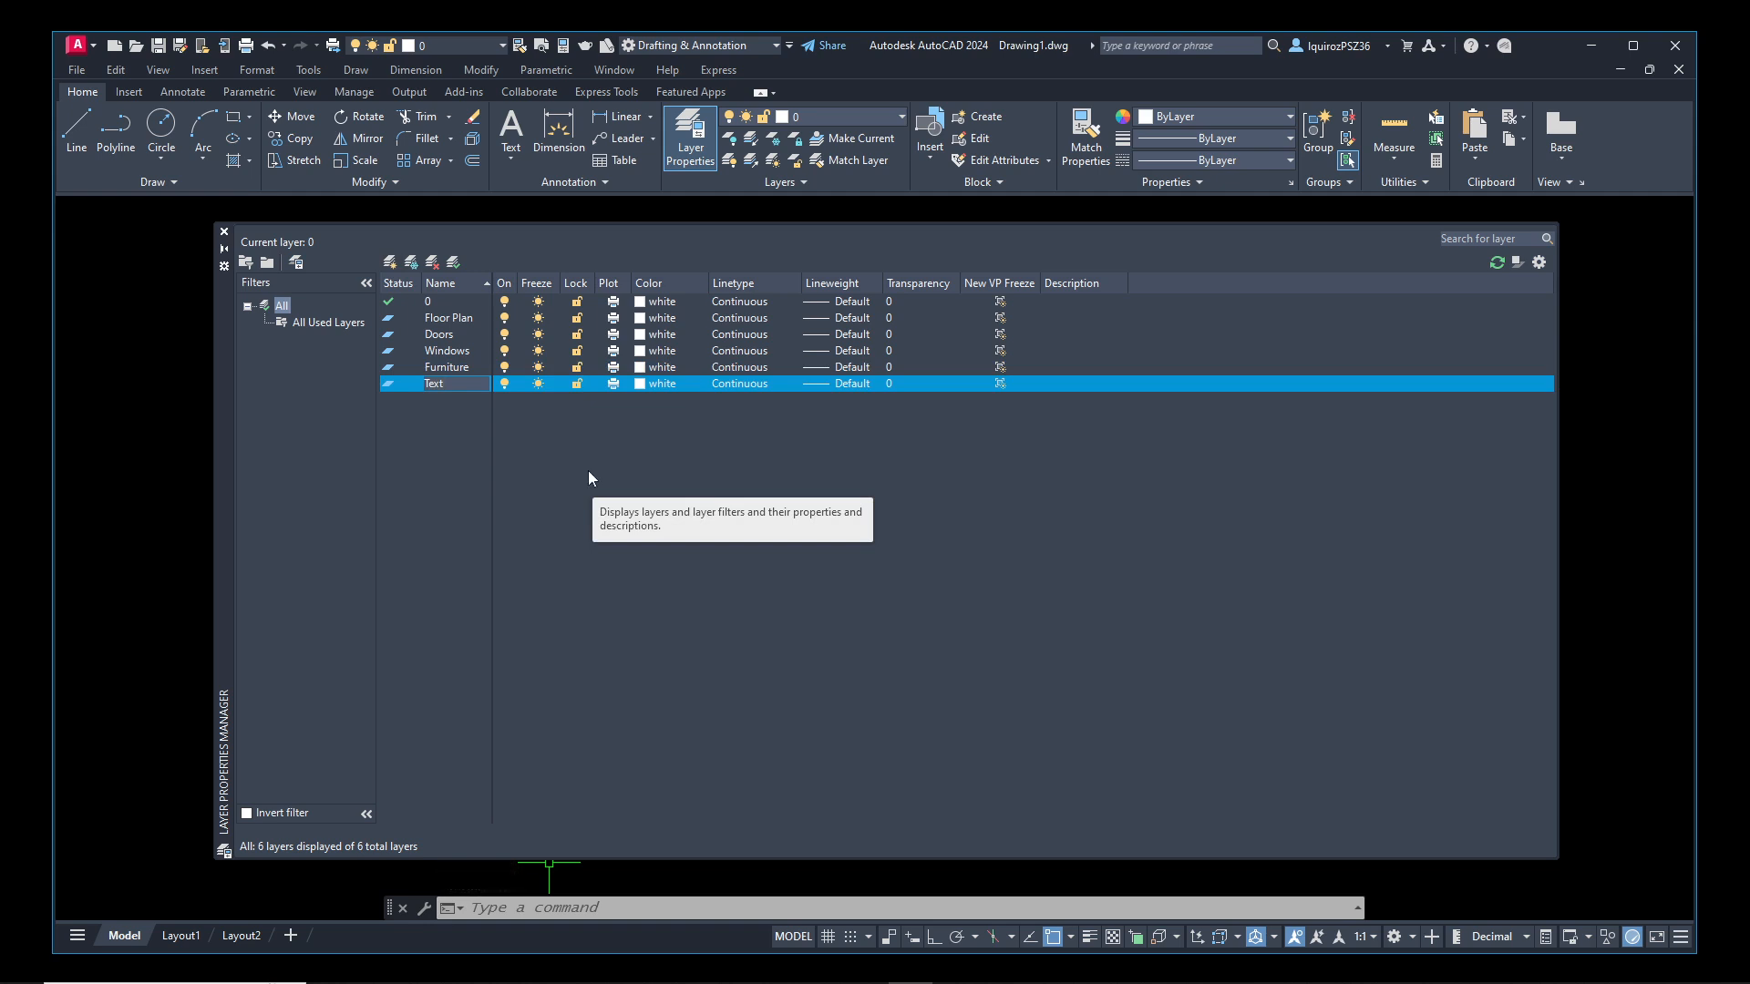
{"action": "key", "text": "Return"}
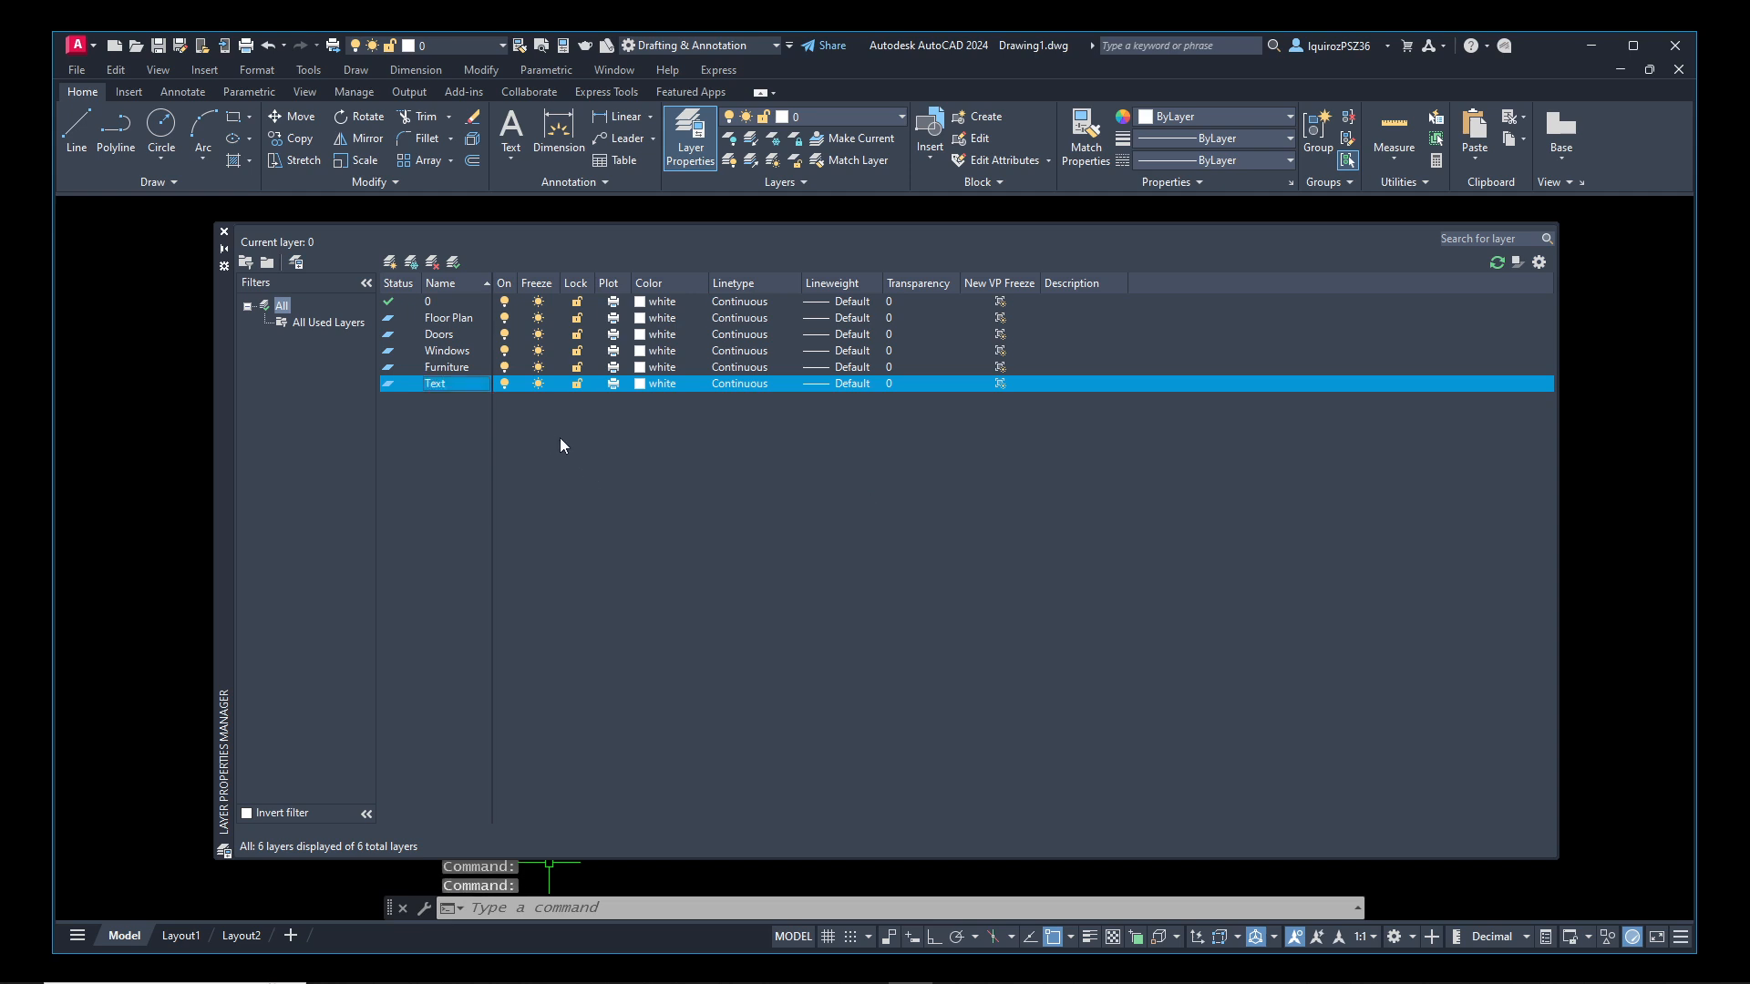
Create a new layer named Dimension below the Text layer
{"action": "left_click", "coordinate": [390, 261]}
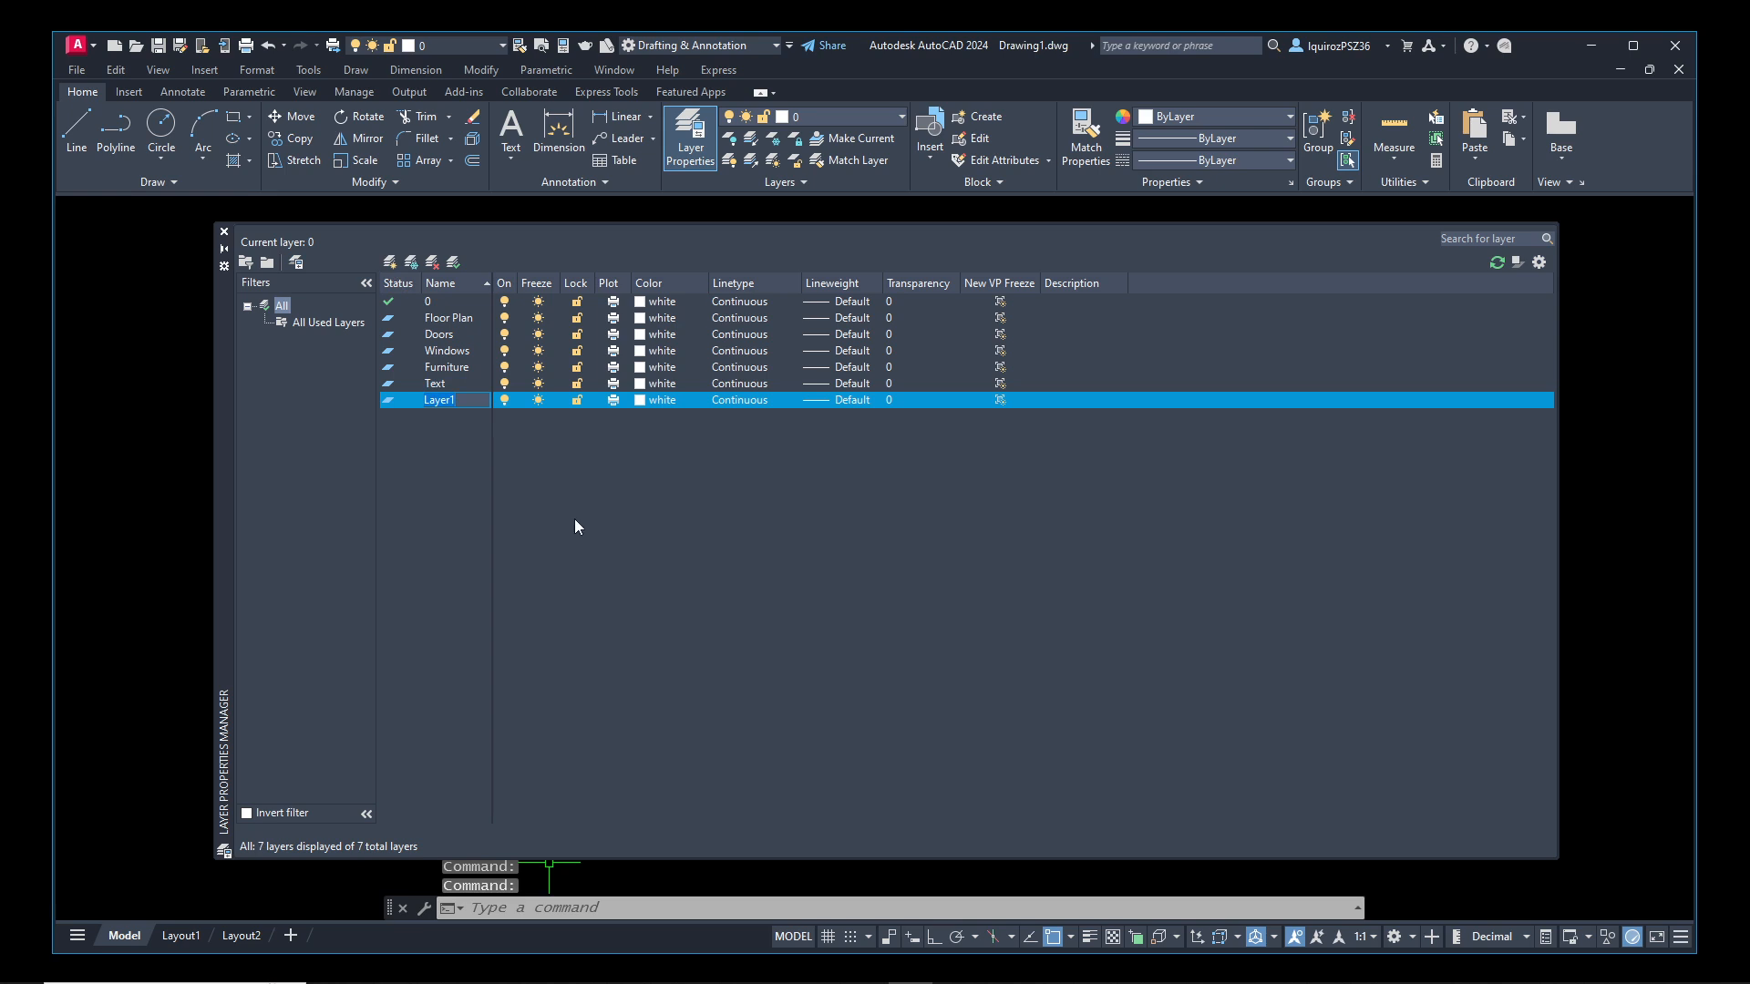
{"action": "type", "text": "Dimension"}
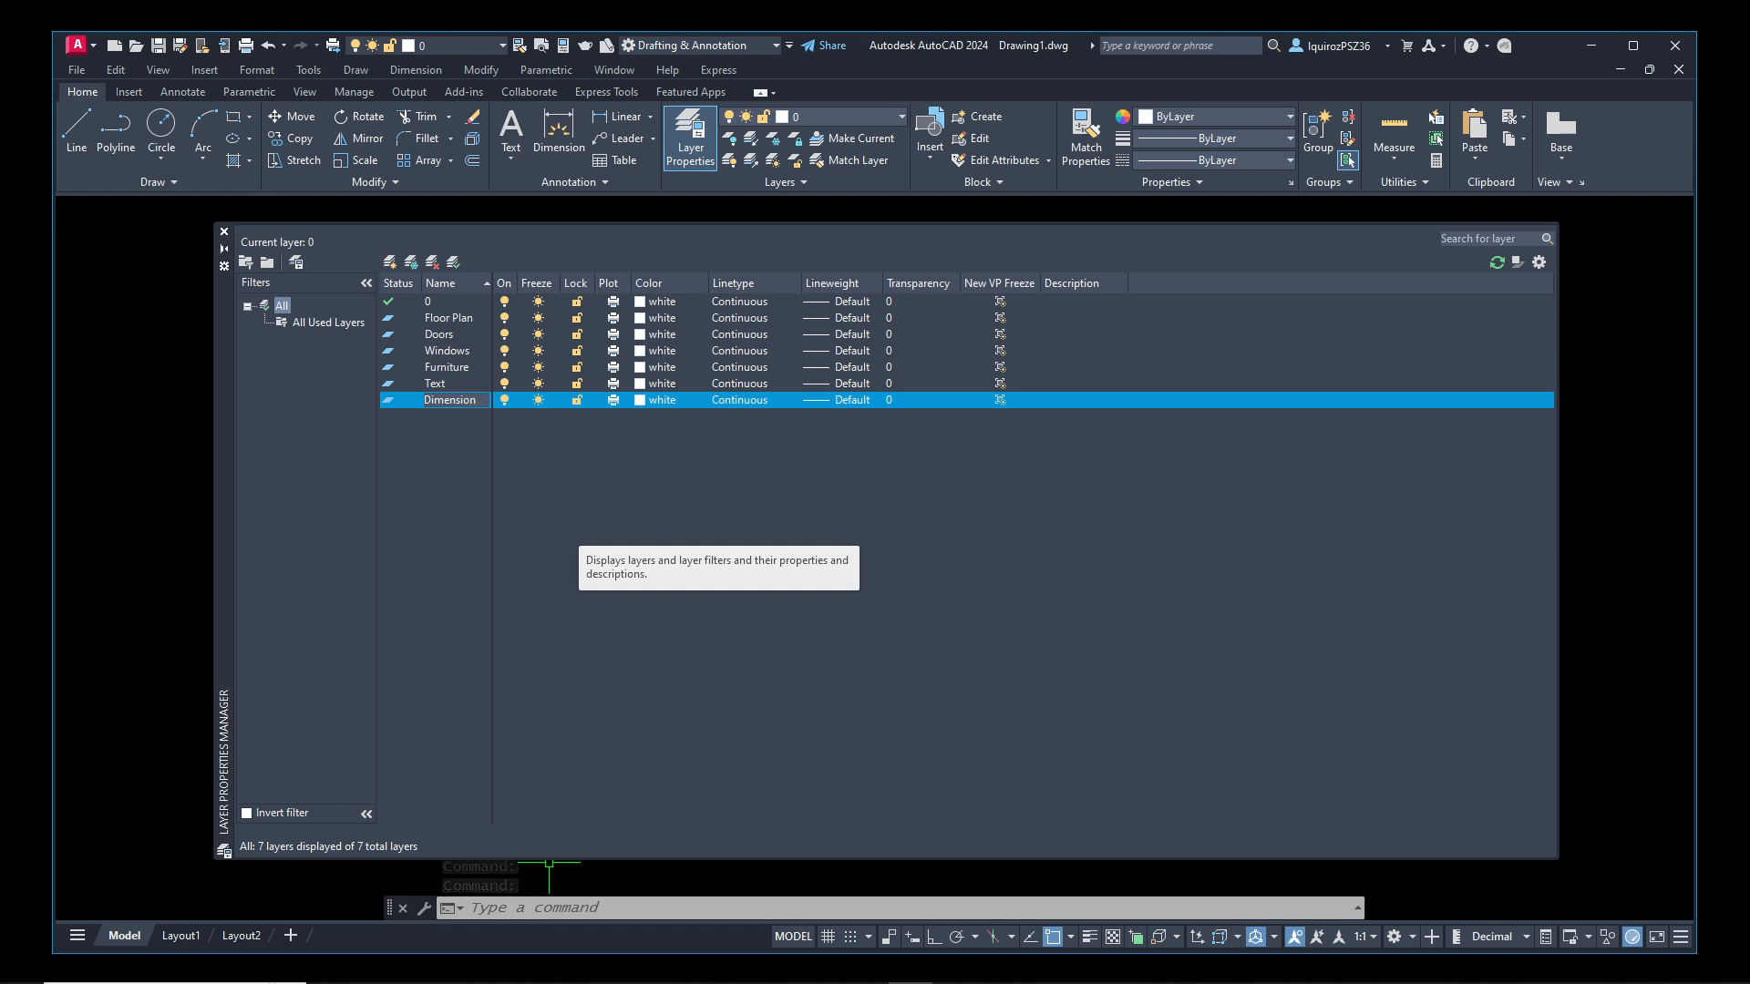
{"action": "right_click", "coordinate": [560, 455]}
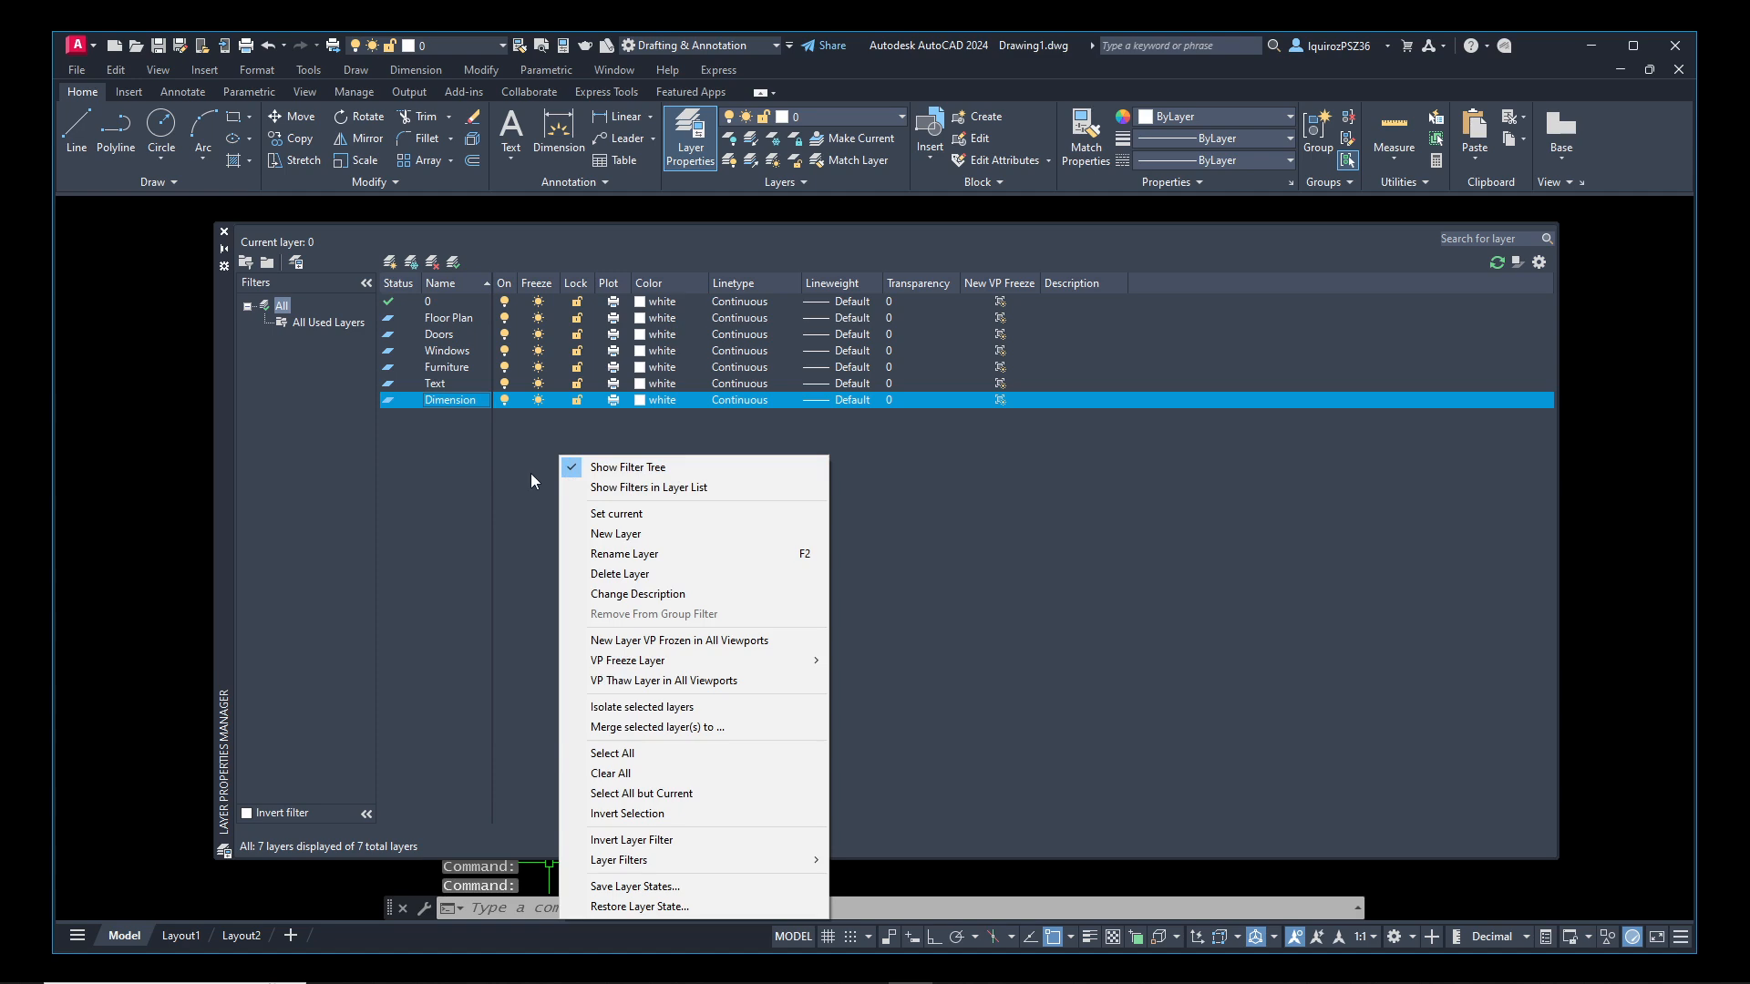
{"action": "left_click", "coordinate": [530, 473]}
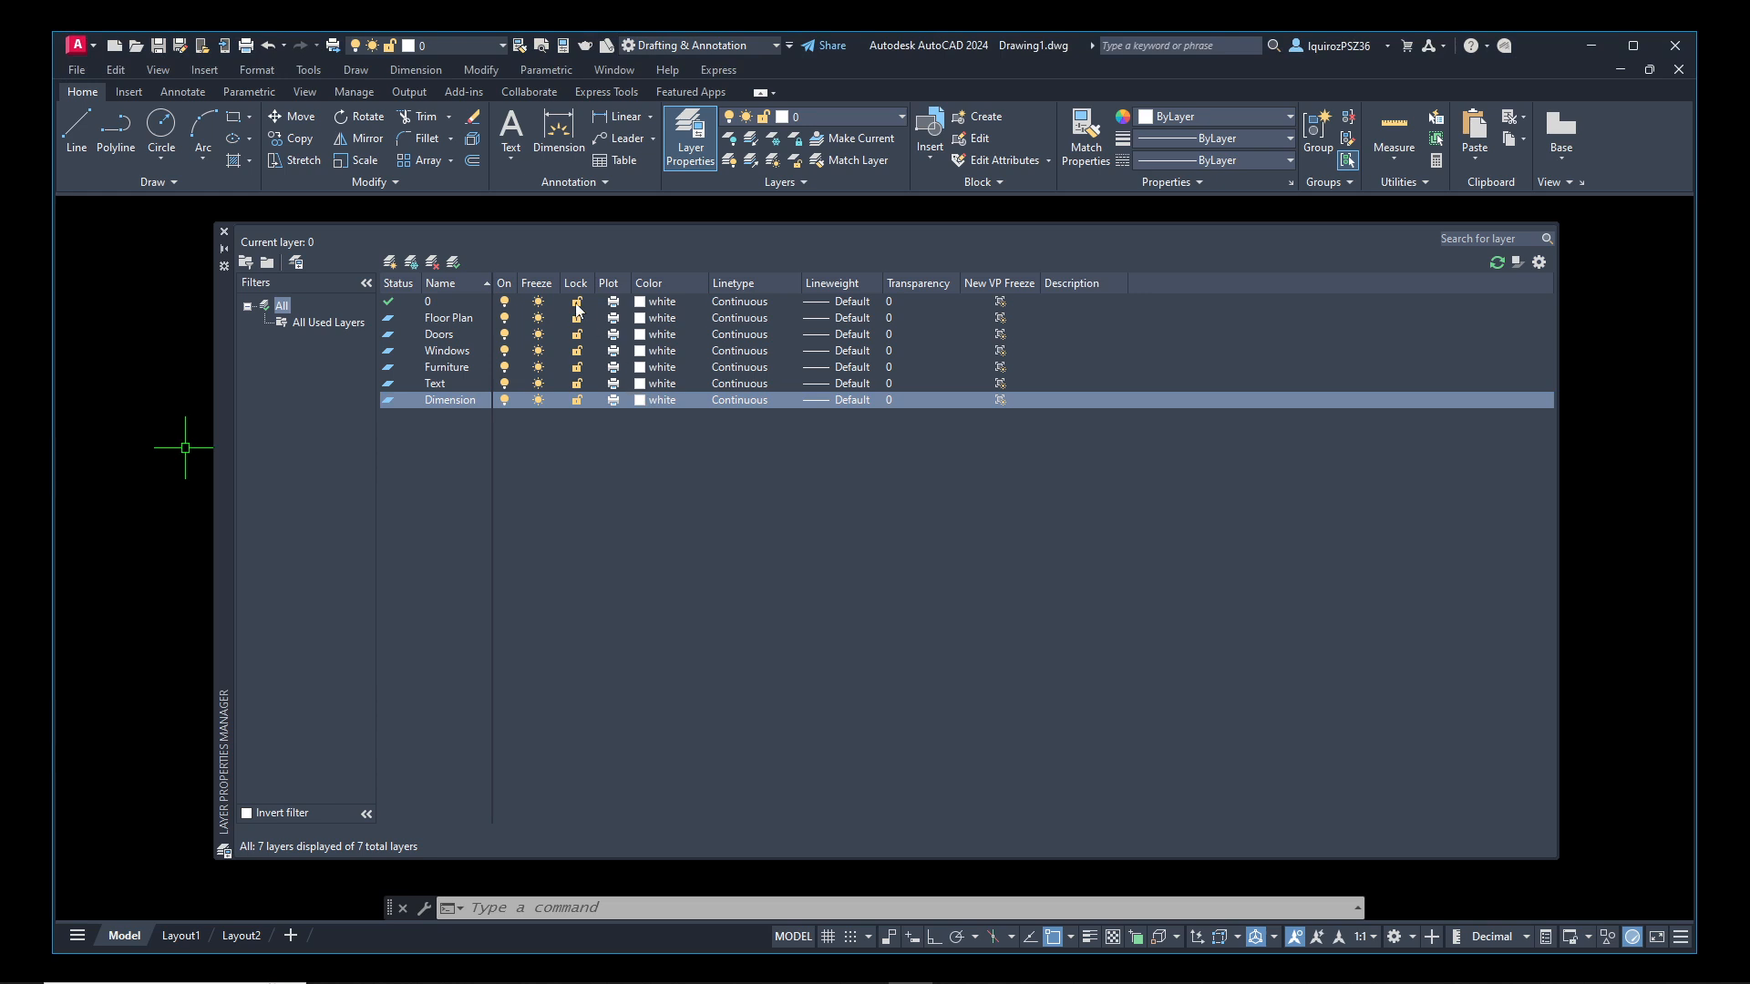
Create a new layer named Electric, correcting the misspelled name before confirming it
{"action": "left_click", "coordinate": [390, 261]}
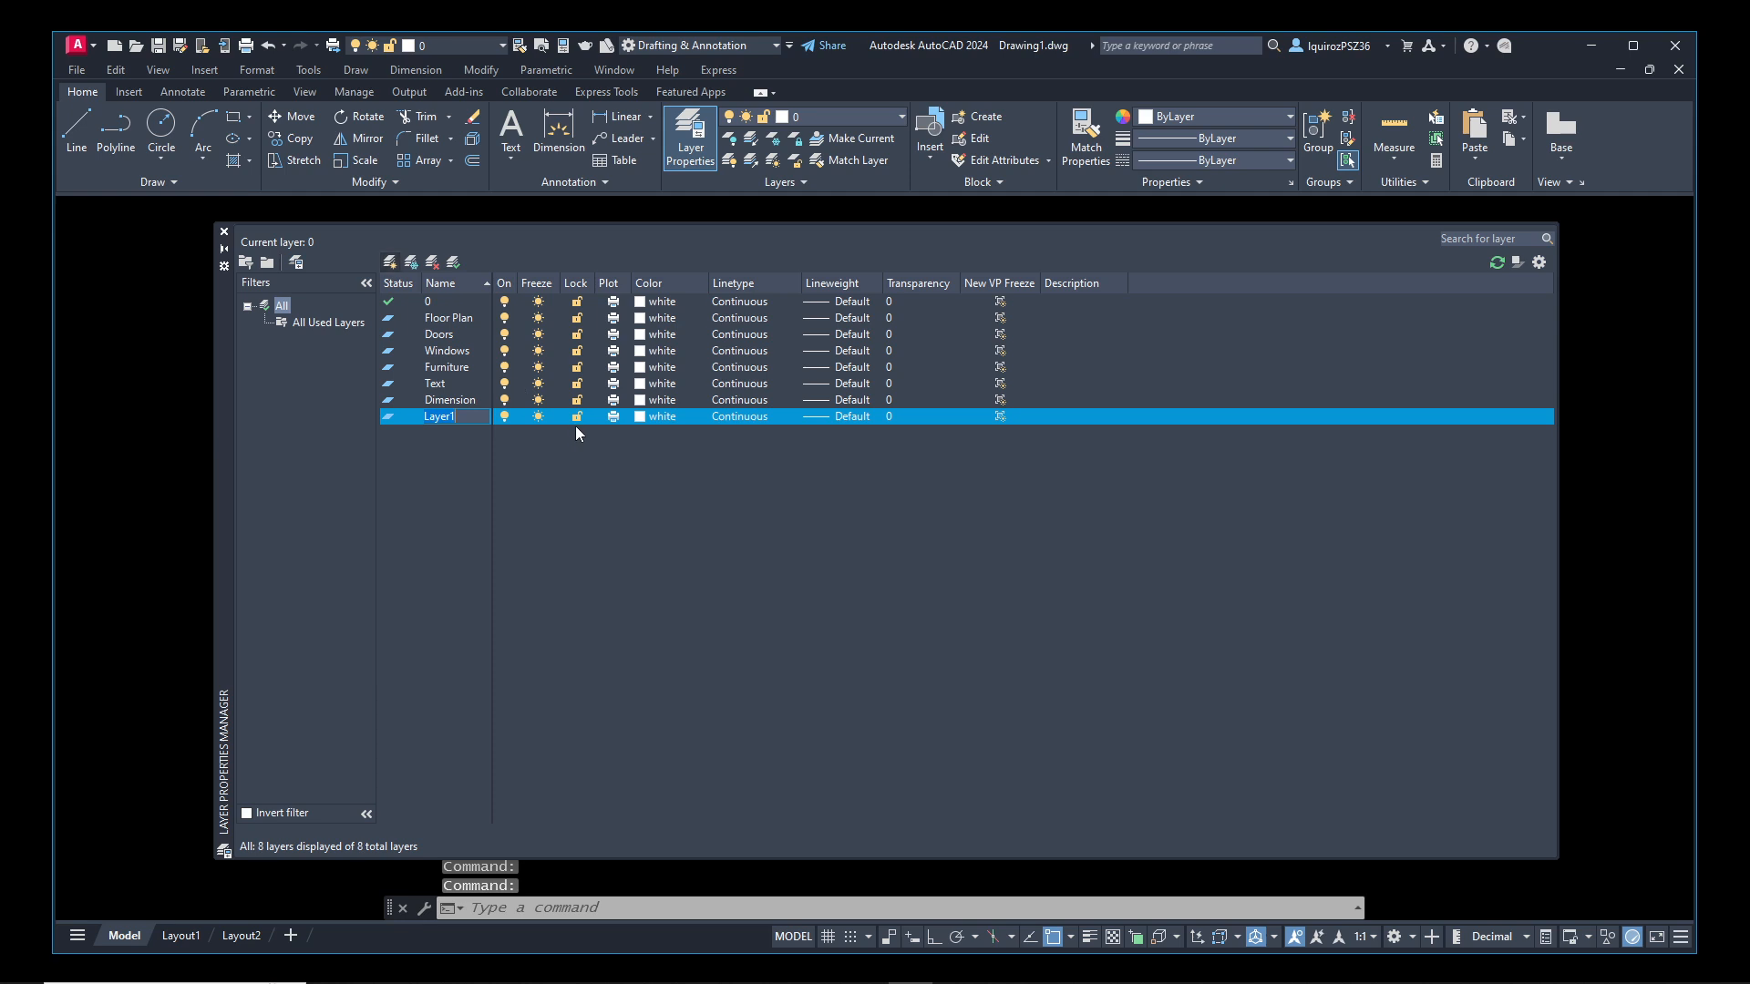
{"action": "type", "text": "Electyric"}
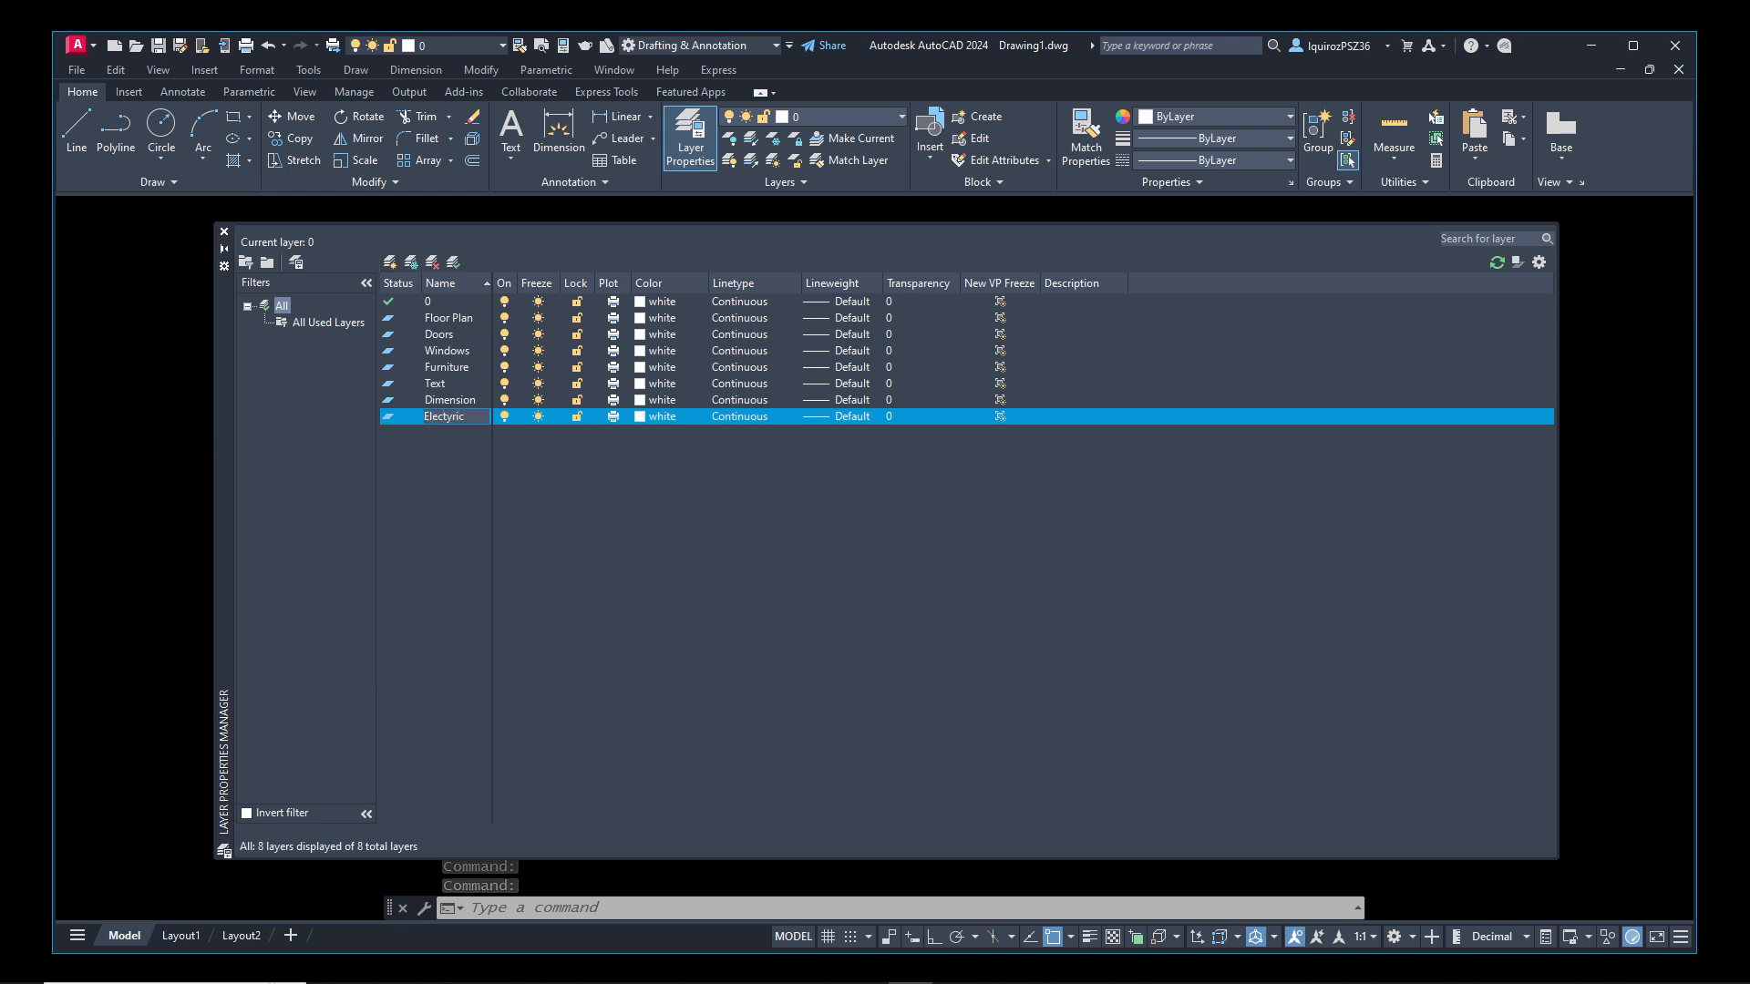
{"action": "key", "text": "BackSpace"}
{"action": "key", "text": "BackSpace"}
{"action": "key", "text": "BackSpace"}
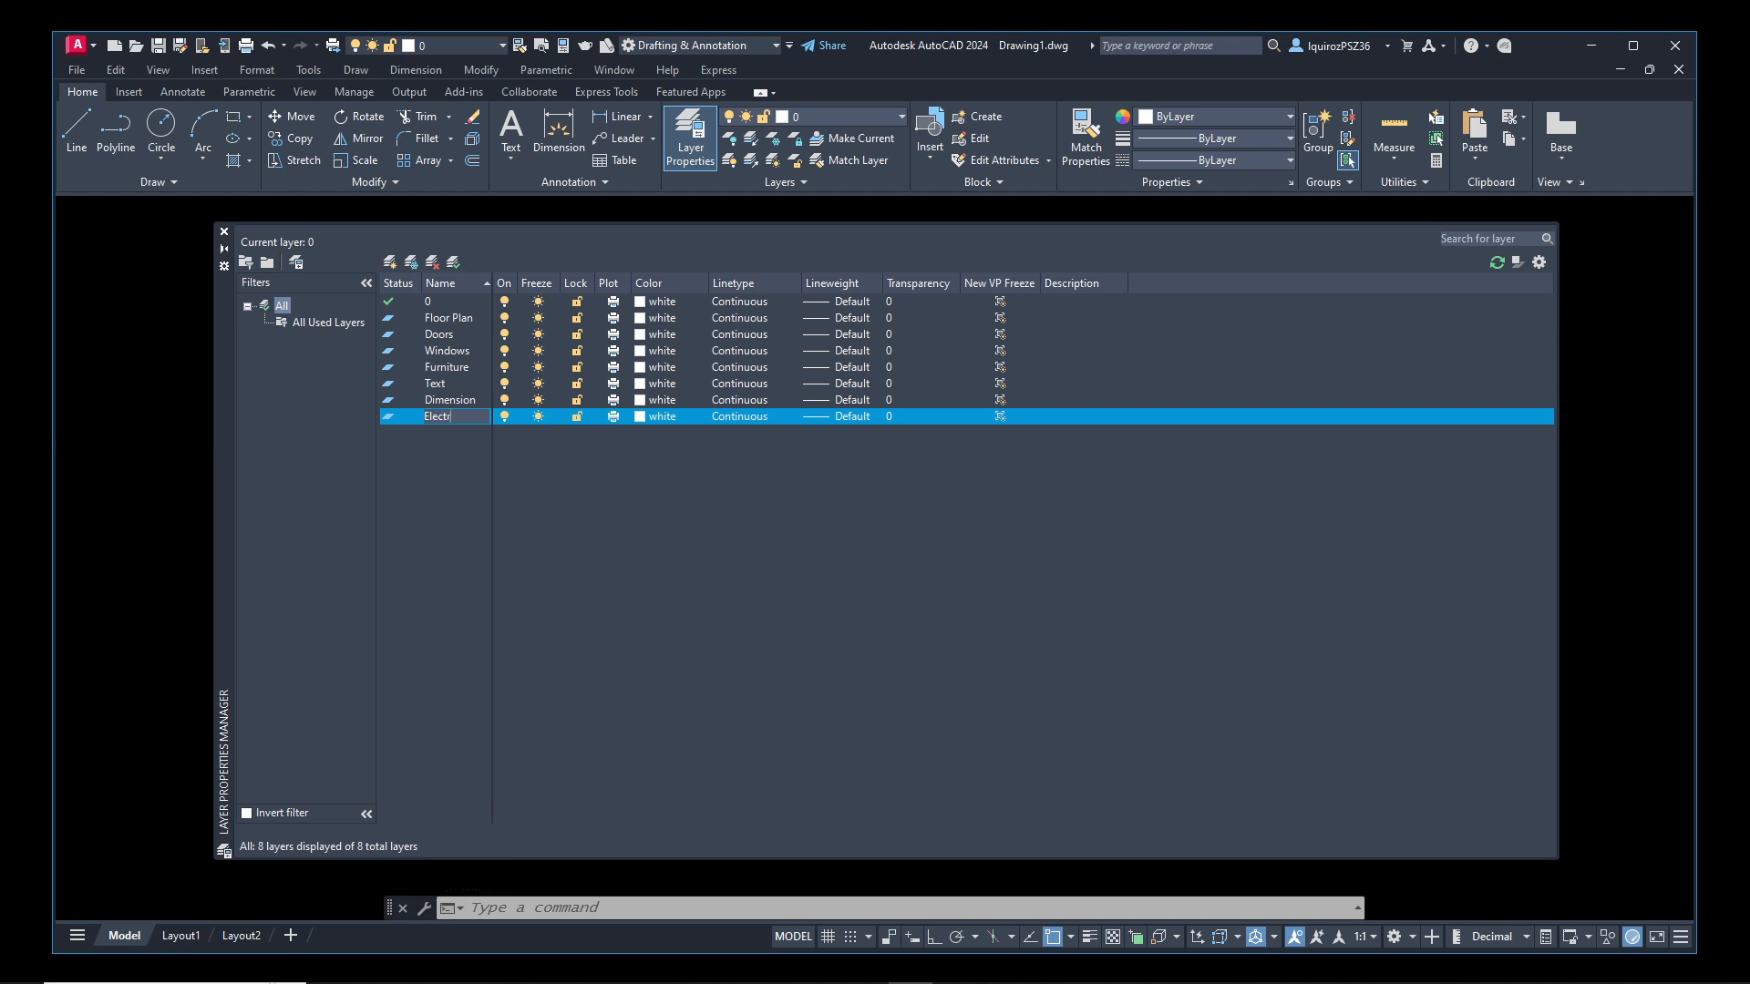
{"action": "type", "text": "c"}
{"action": "key", "text": "Return"}
Create a new layer named Fixtures and close the Layer Properties Manager
{"action": "left_click", "coordinate": [390, 261]}
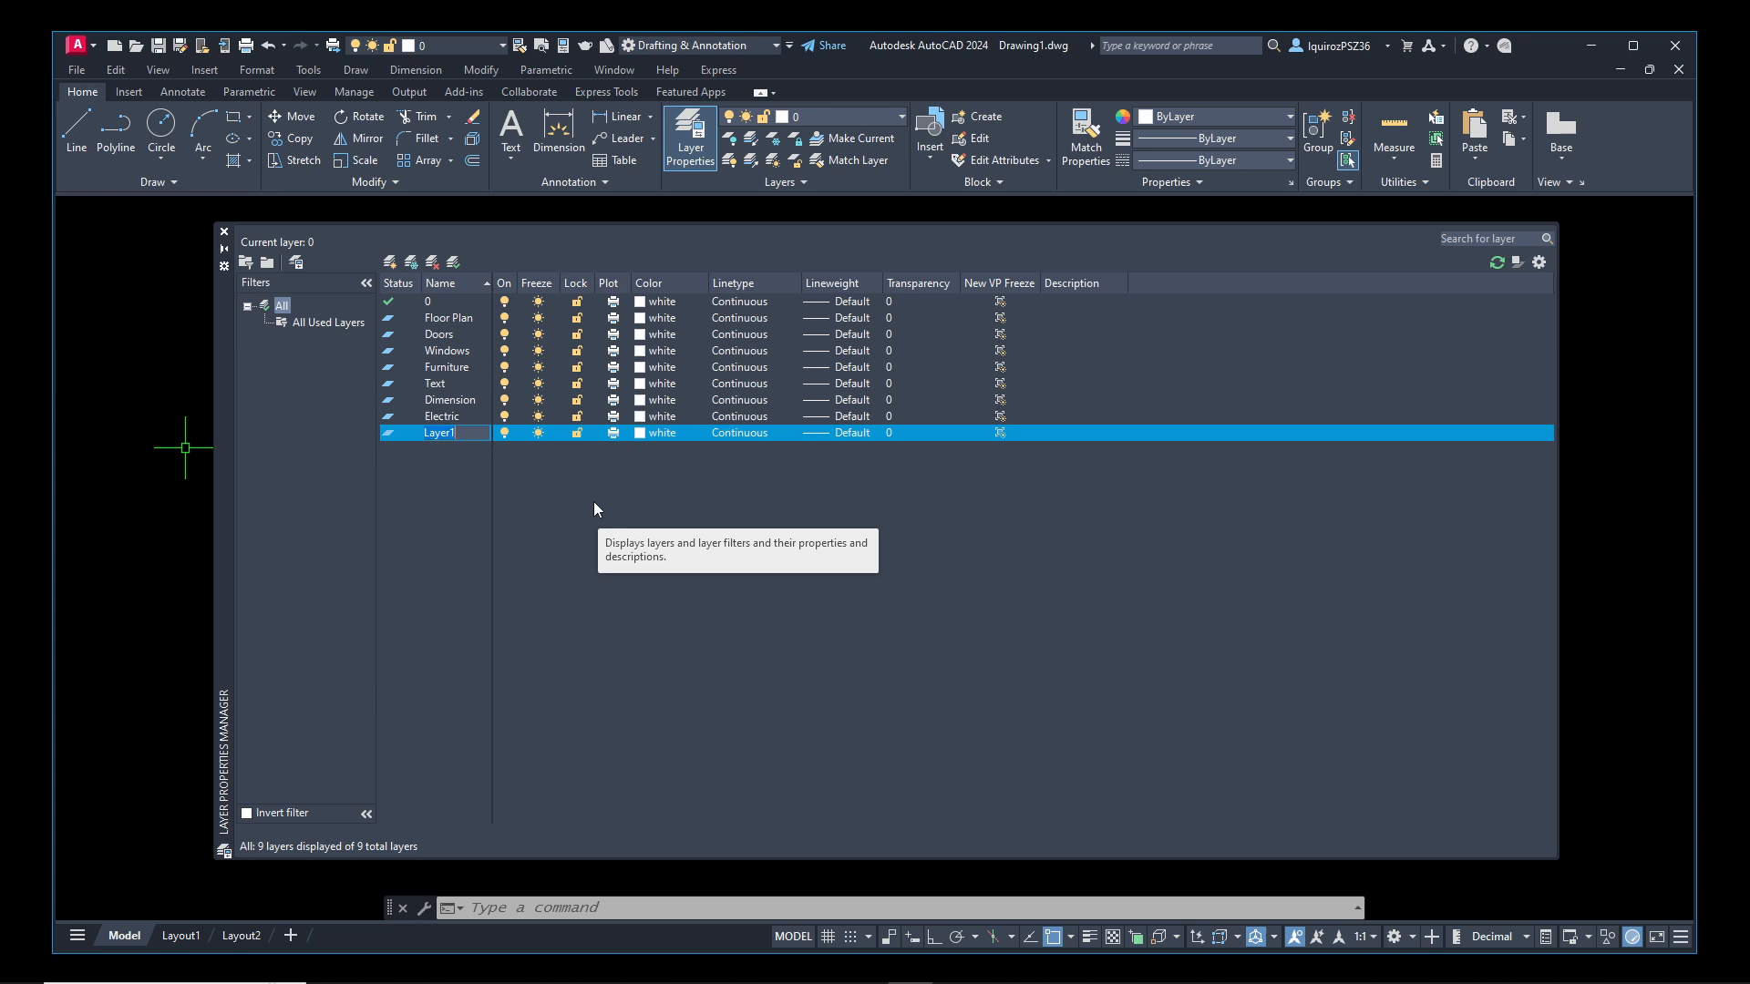
{"action": "type", "text": "Notes"}
{"action": "key", "text": "BackSpace"}
{"action": "key", "text": "BackSpace"}
{"action": "key", "text": "BackSpace"}
{"action": "key", "text": "BackSpace"}
{"action": "key", "text": "BackSpace"}
{"action": "type", "text": "ur"}
{"action": "key", "text": "Return"}
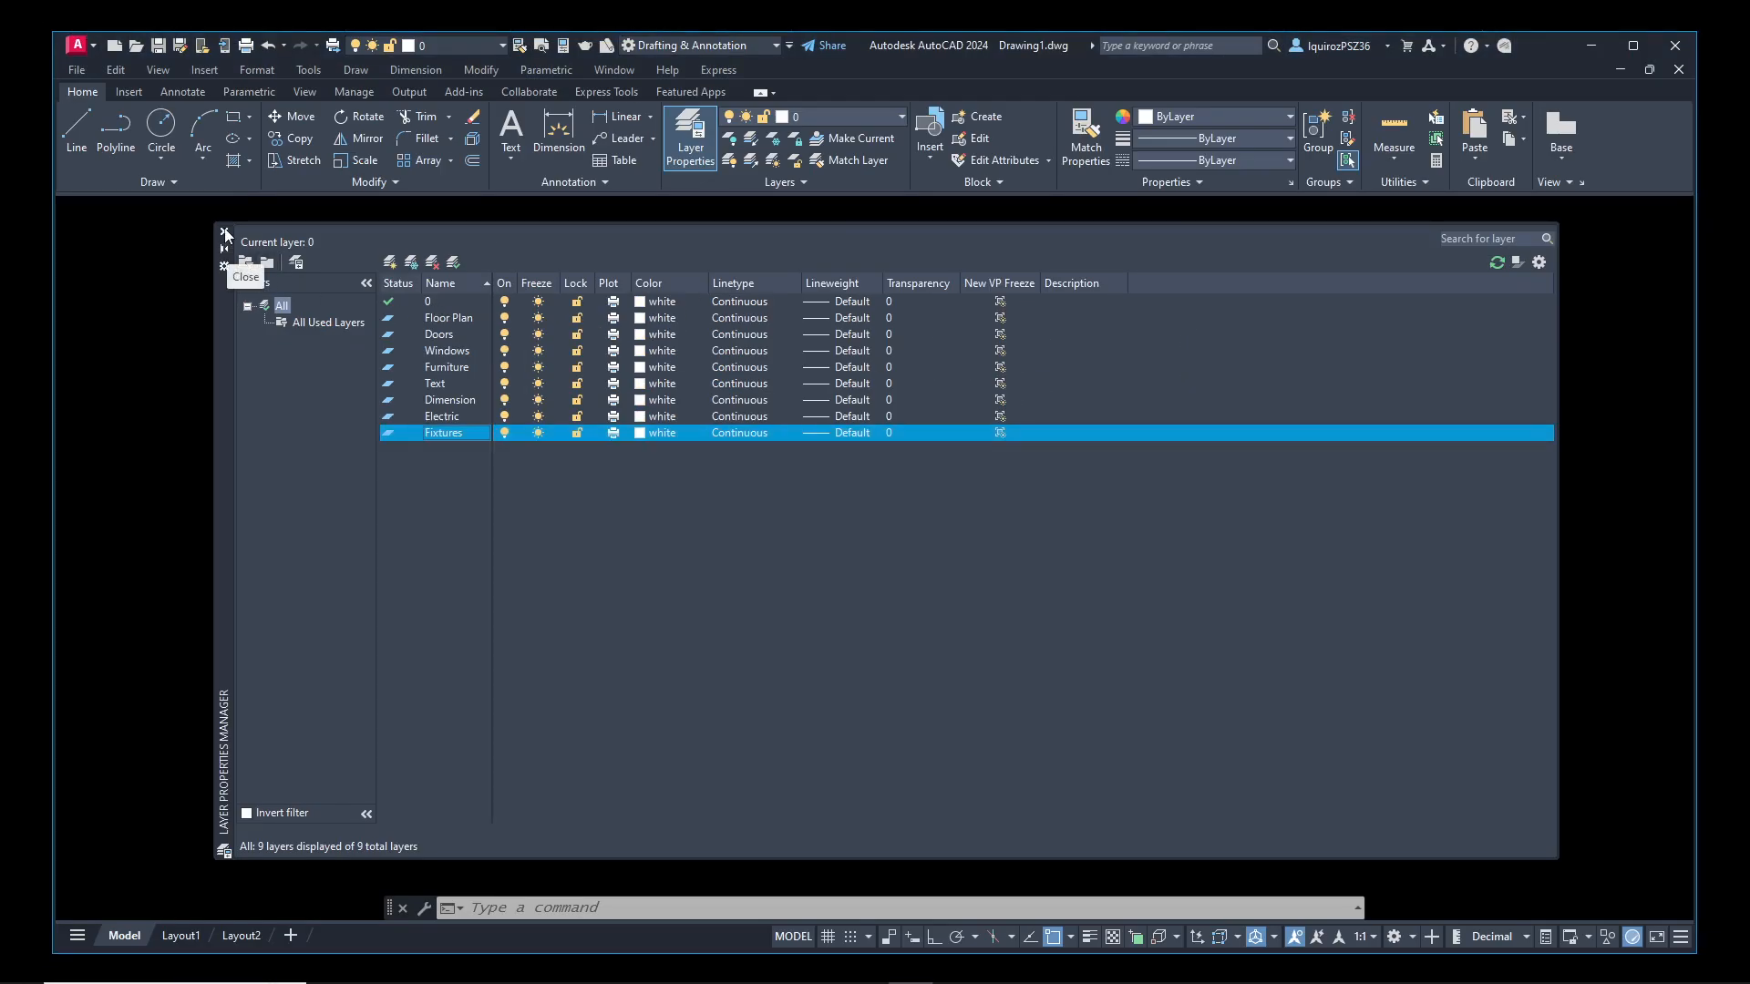
{"action": "left_click", "coordinate": [226, 234]}
{"action": "left_click", "coordinate": [606, 528]}
{"action": "left_click", "coordinate": [510, 587]}
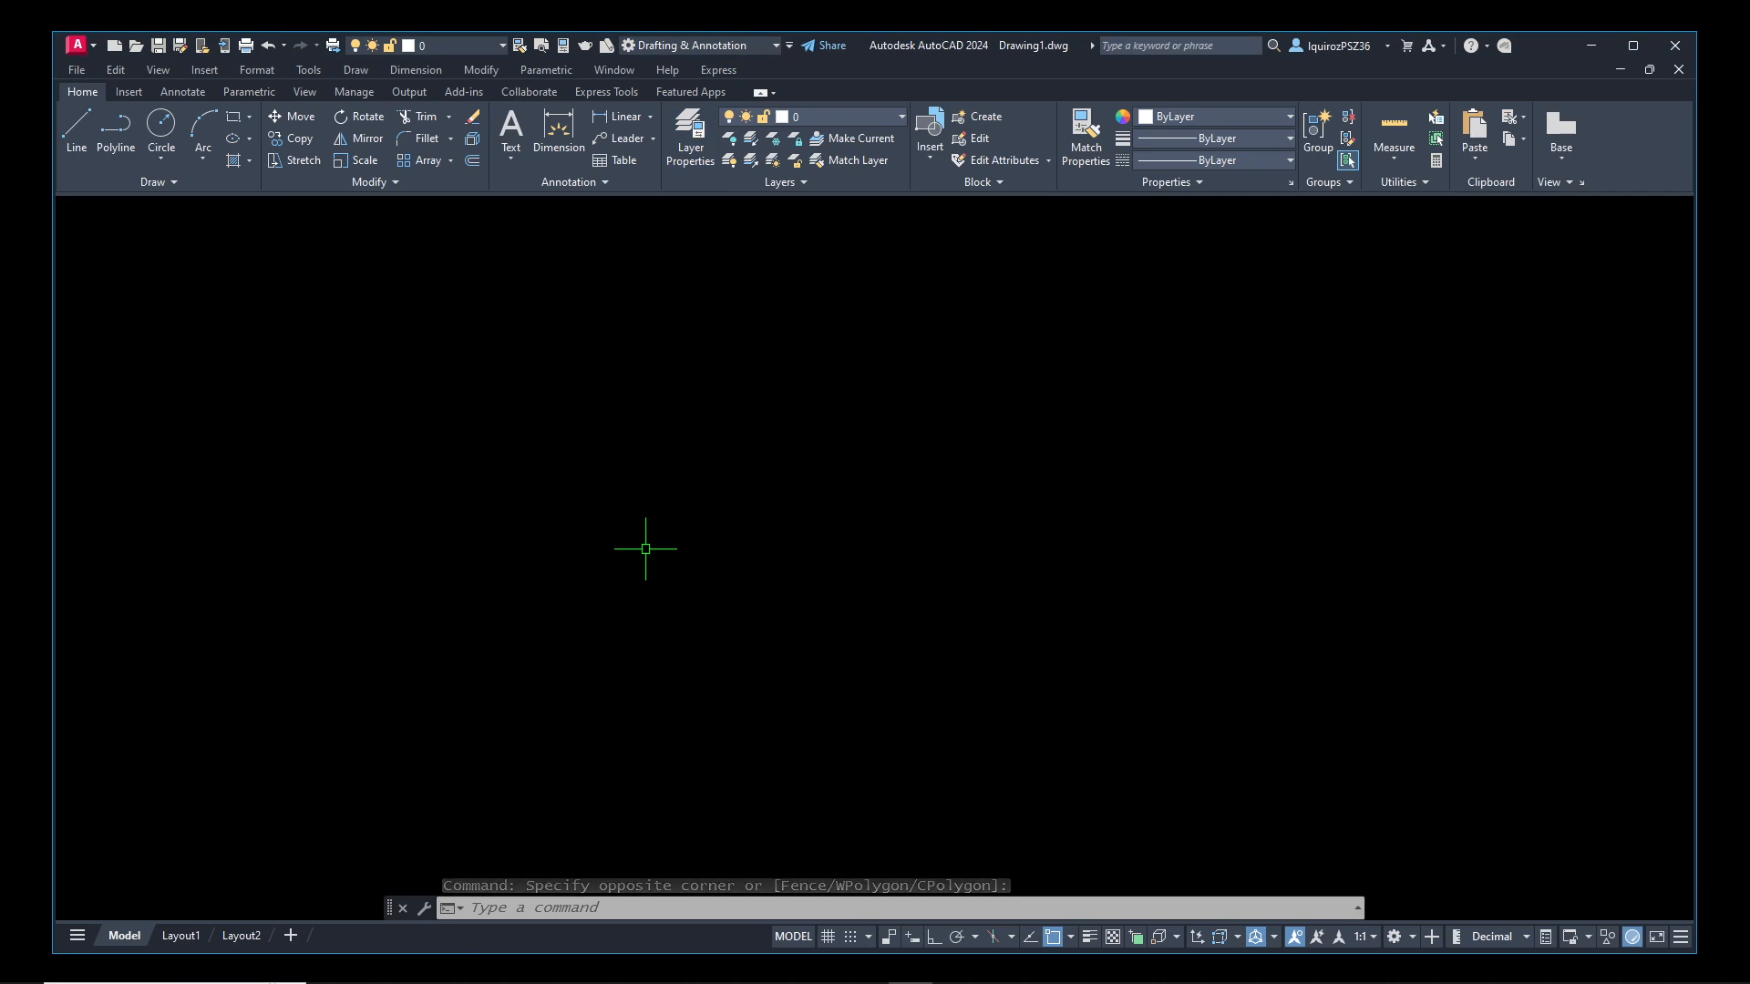
Draw a freehand-sized circle on layer 0 in the empty drawing area
{"action": "type", "text": "ci"}
{"action": "key", "text": "Return"}
{"action": "left_click", "coordinate": [666, 477]}
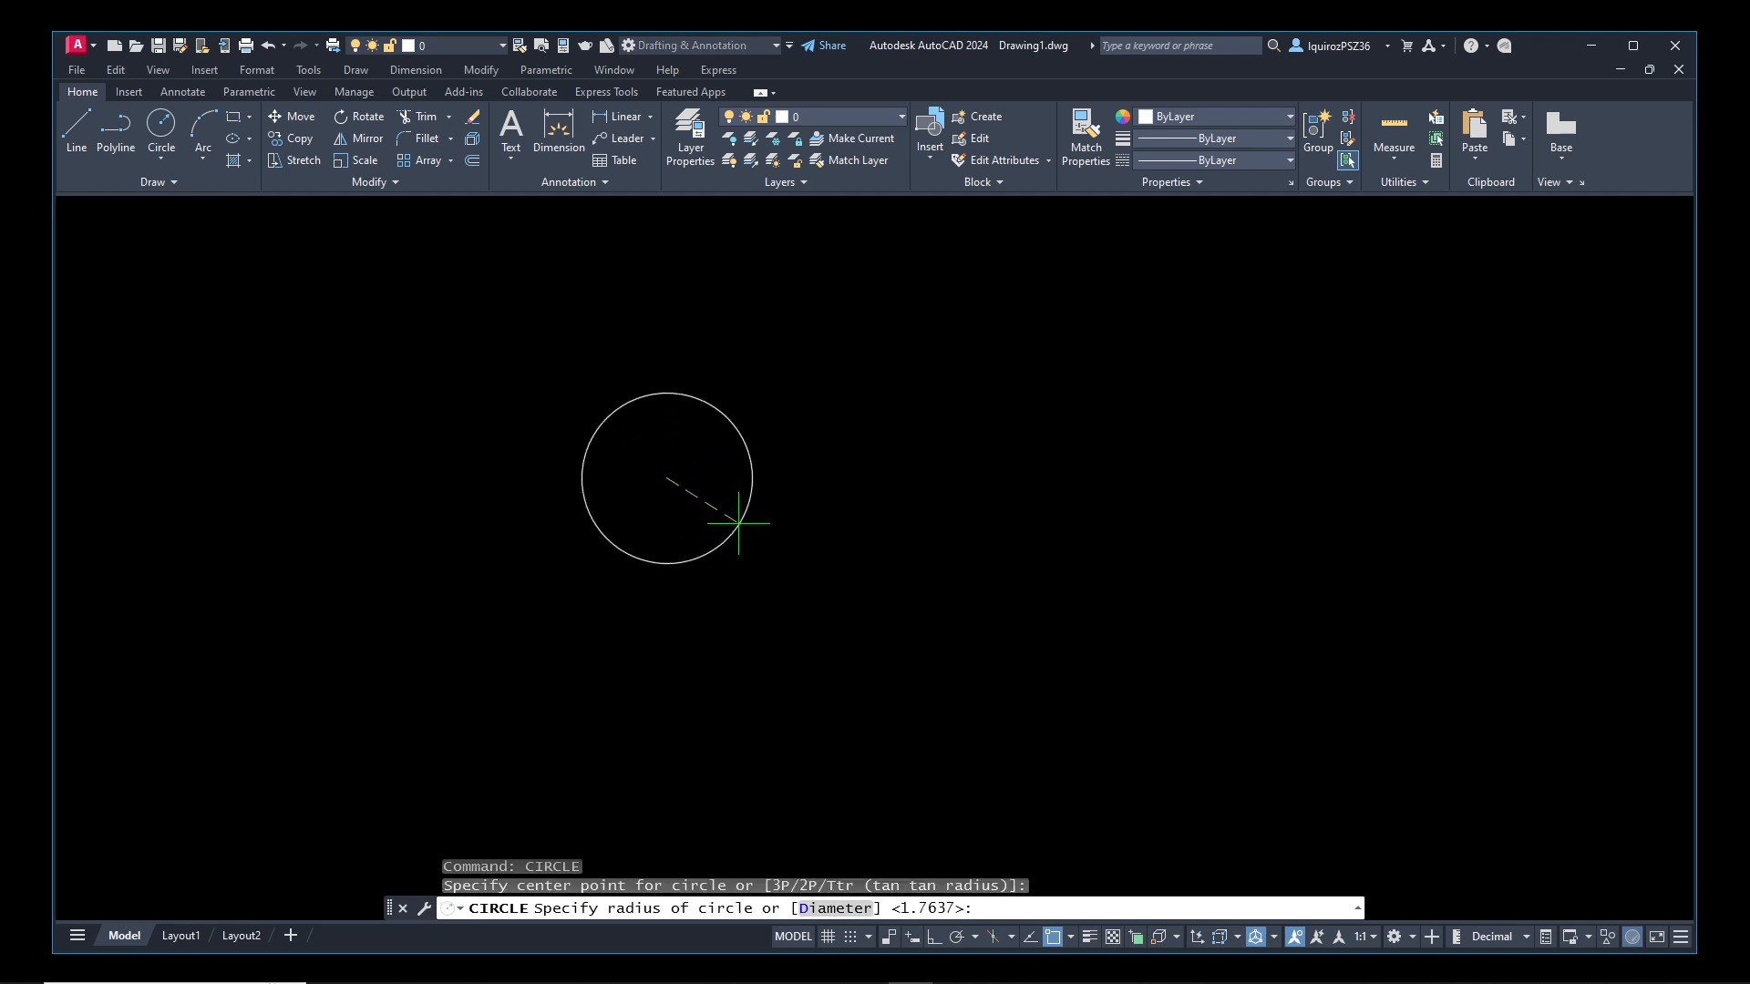
{"action": "left_click", "coordinate": [778, 540]}
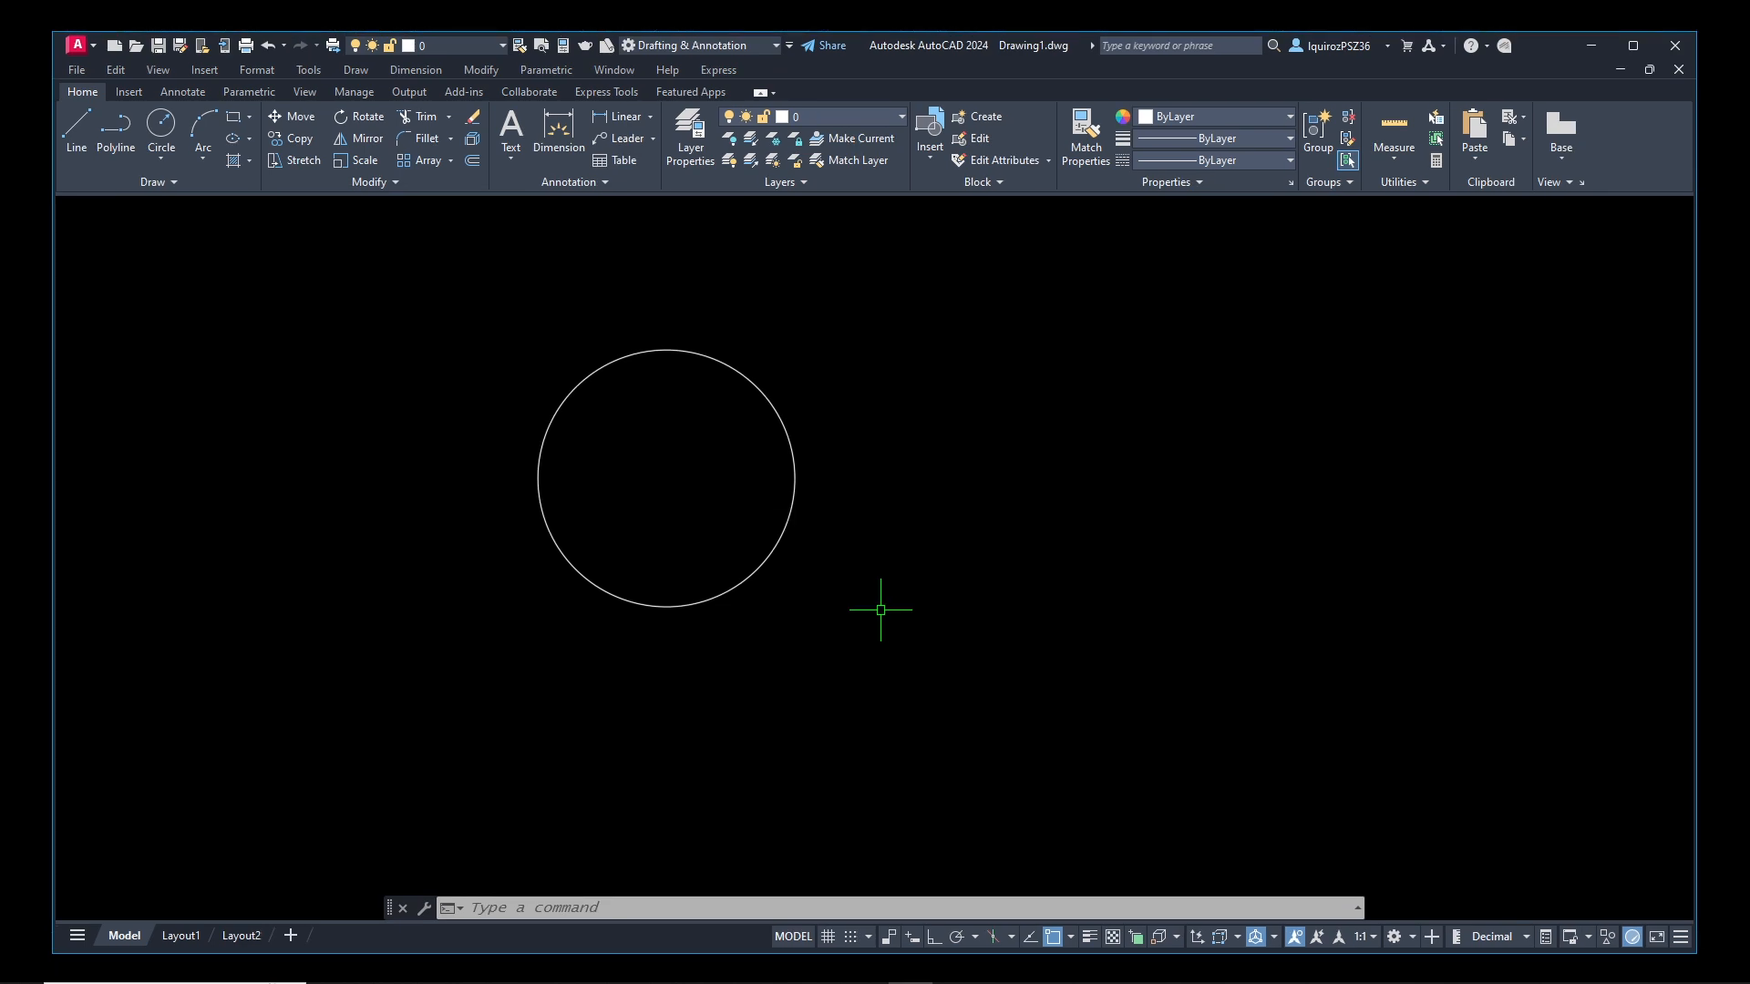
Erase the circle from the drawing area
{"action": "type", "text": "e"}
{"action": "key", "text": "Return"}
{"action": "left_click", "coordinate": [812, 566]}
{"action": "left_click", "coordinate": [747, 524]}
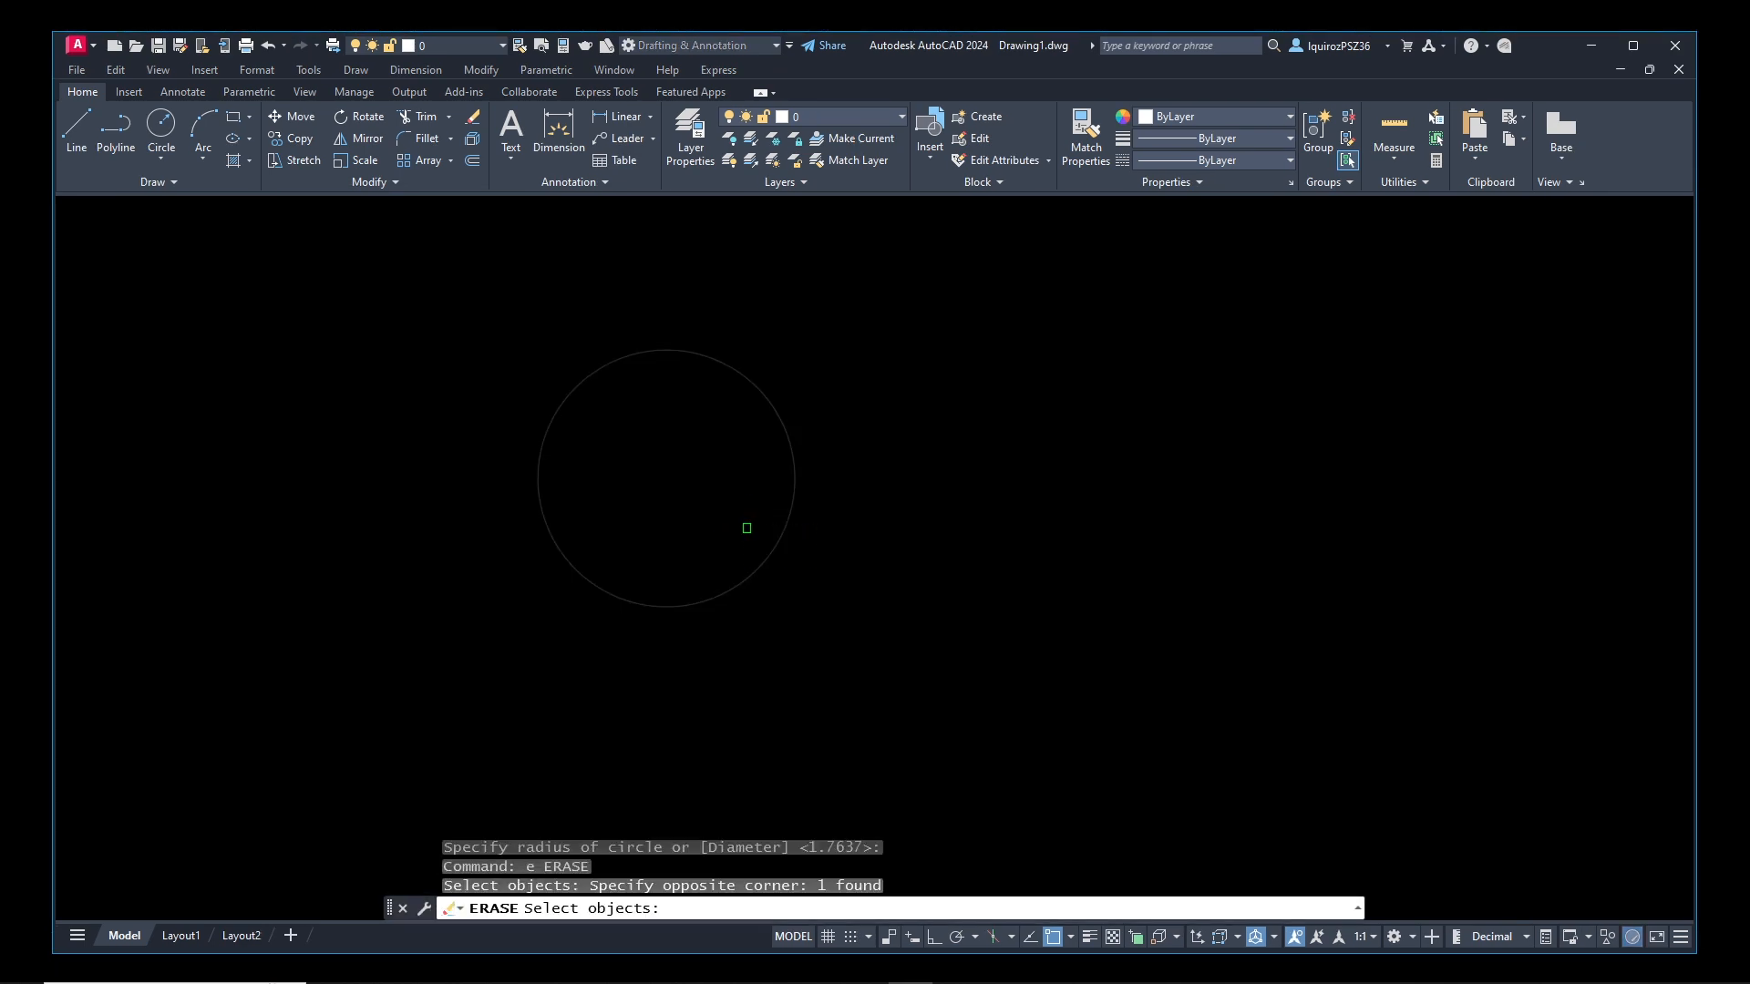
{"action": "key", "text": "Return"}
Reopen the Layer Properties Manager and make Floor Plan the current layer
{"action": "type", "text": "layer"}
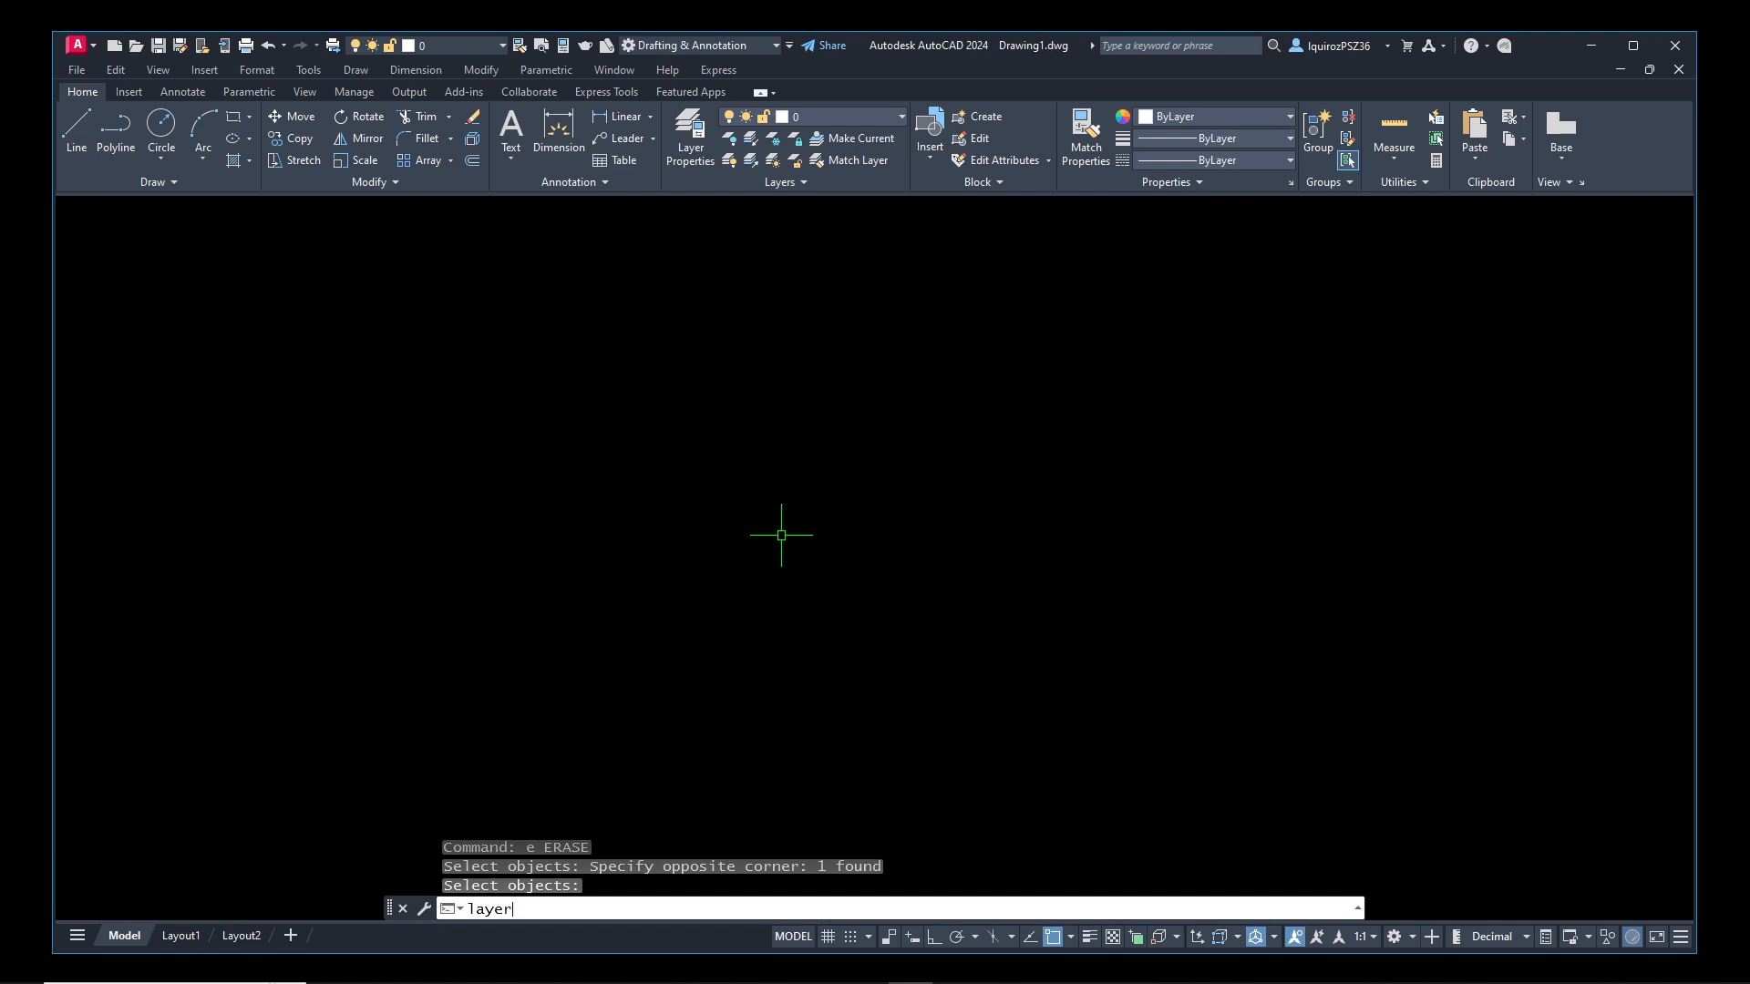
{"action": "key", "text": "Return"}
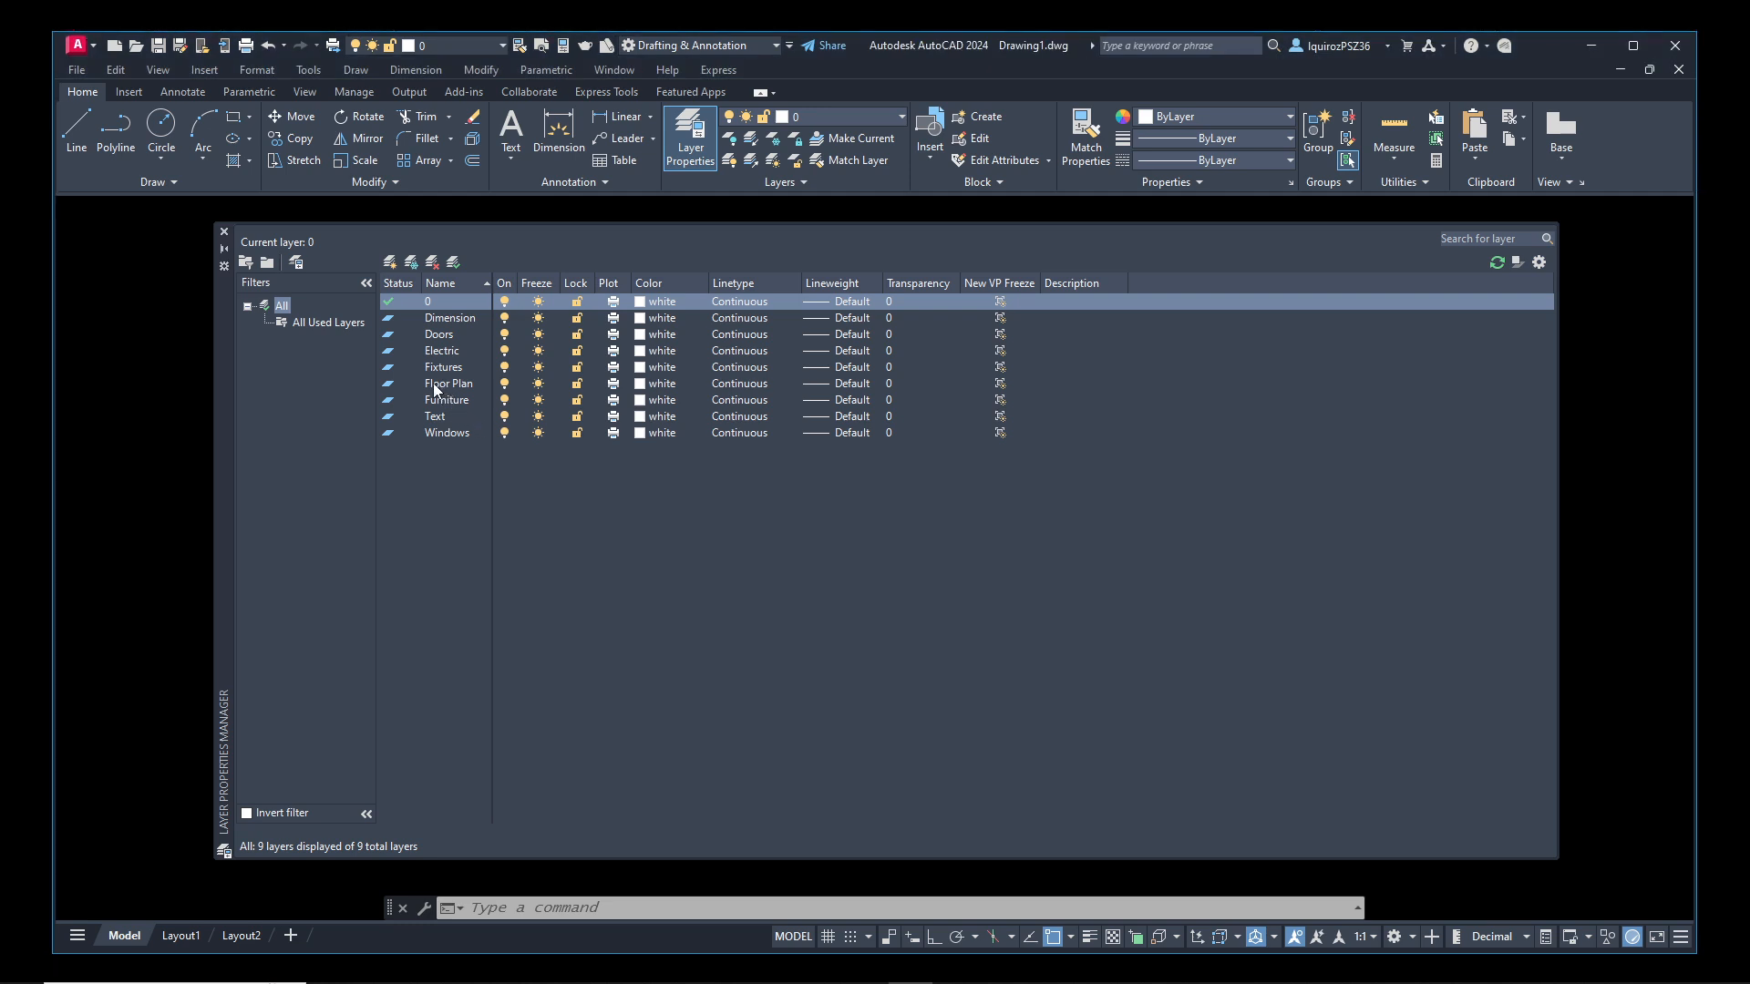
{"action": "left_click", "coordinate": [423, 385]}
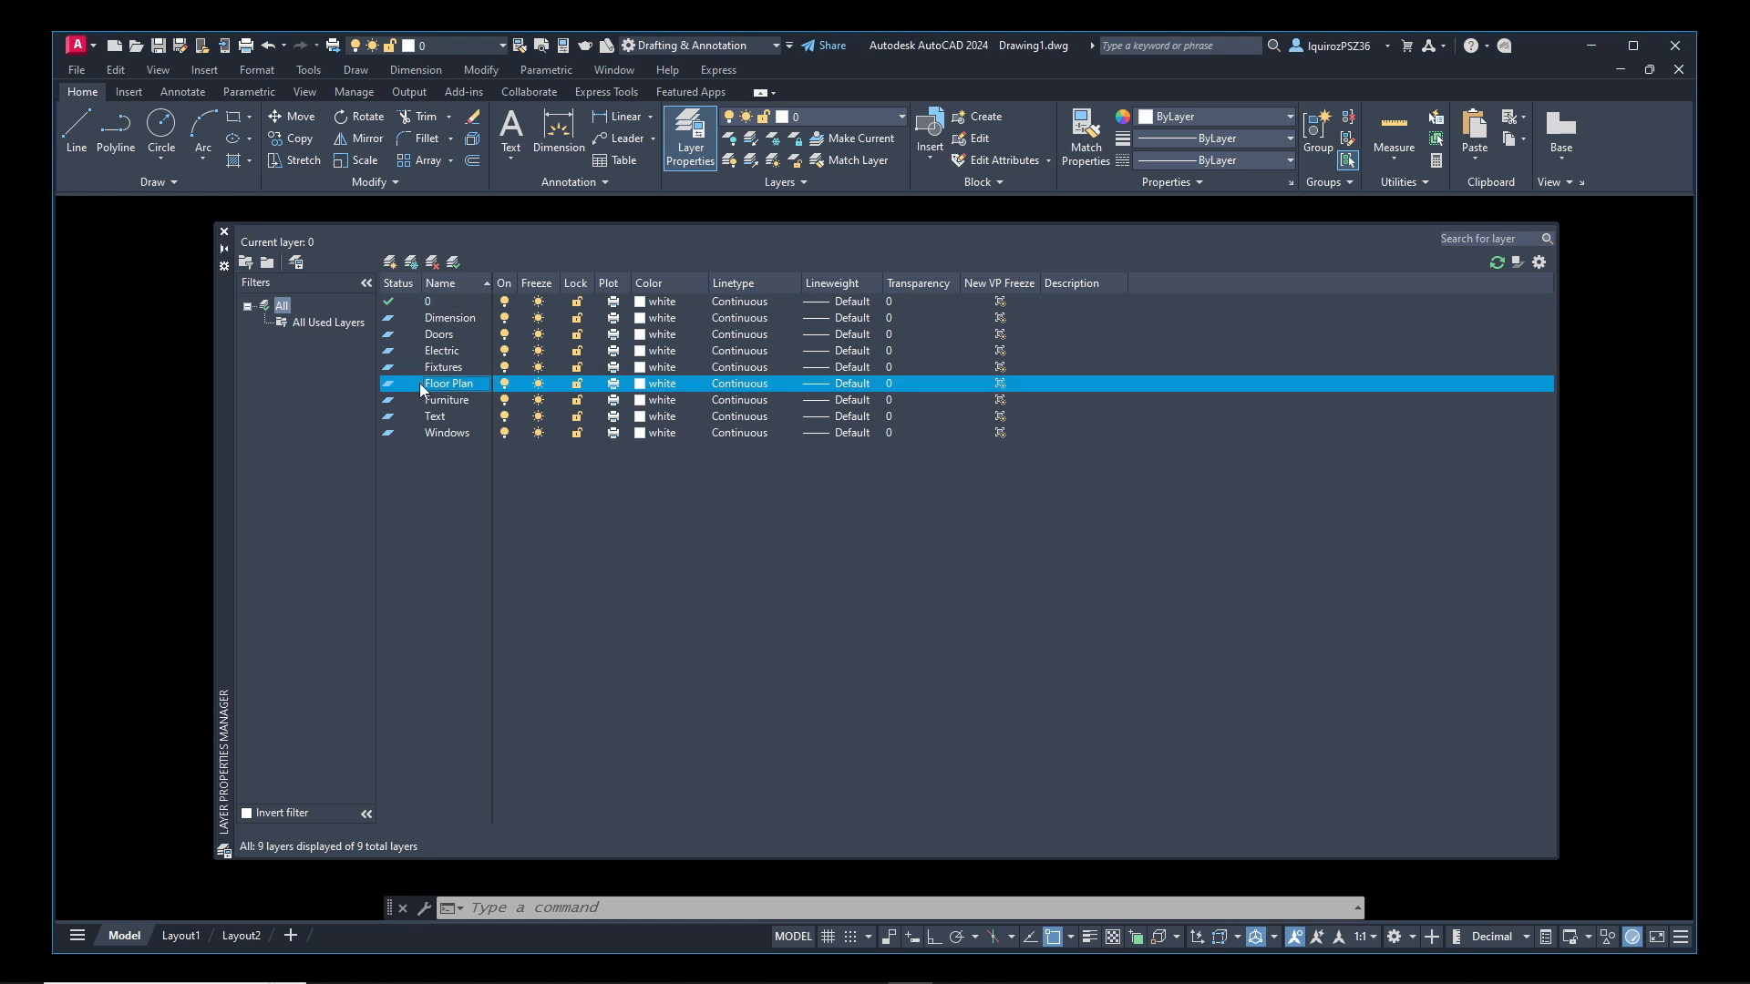
{"action": "double_click", "coordinate": [408, 383]}
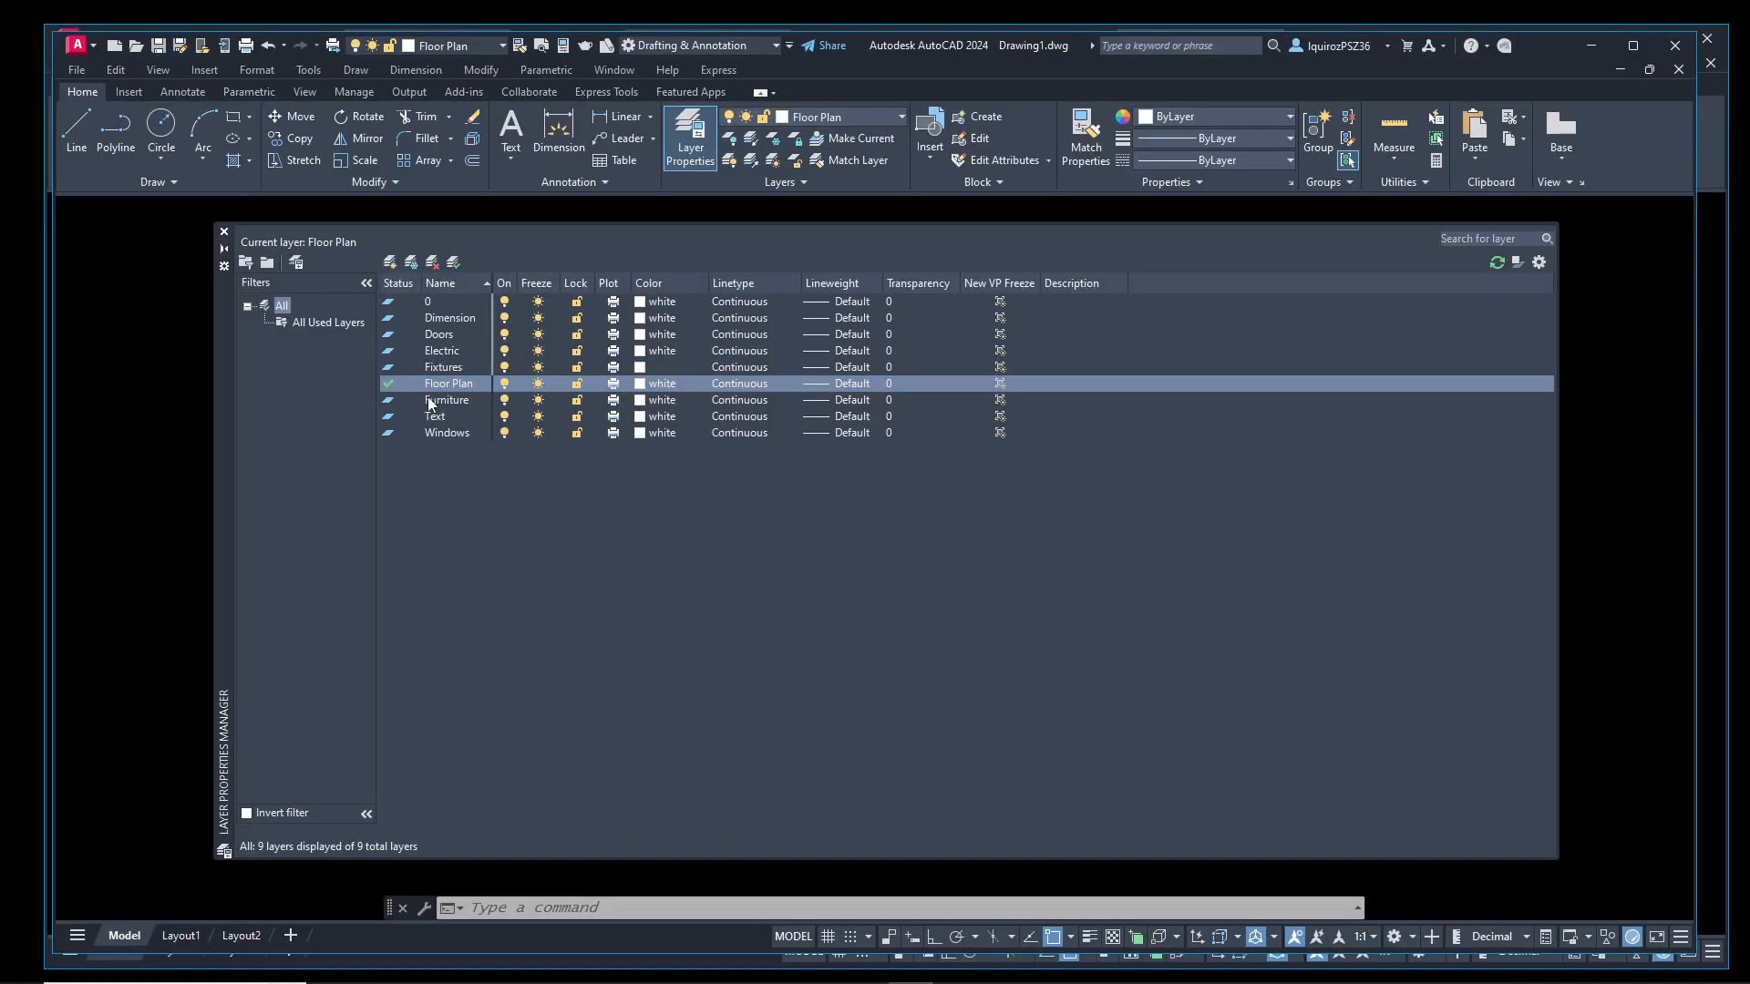
Close the Layer Properties Manager and draw a circle with a radius of about 1.44 on the Floor Plan layer
{"action": "left_click", "coordinate": [225, 233]}
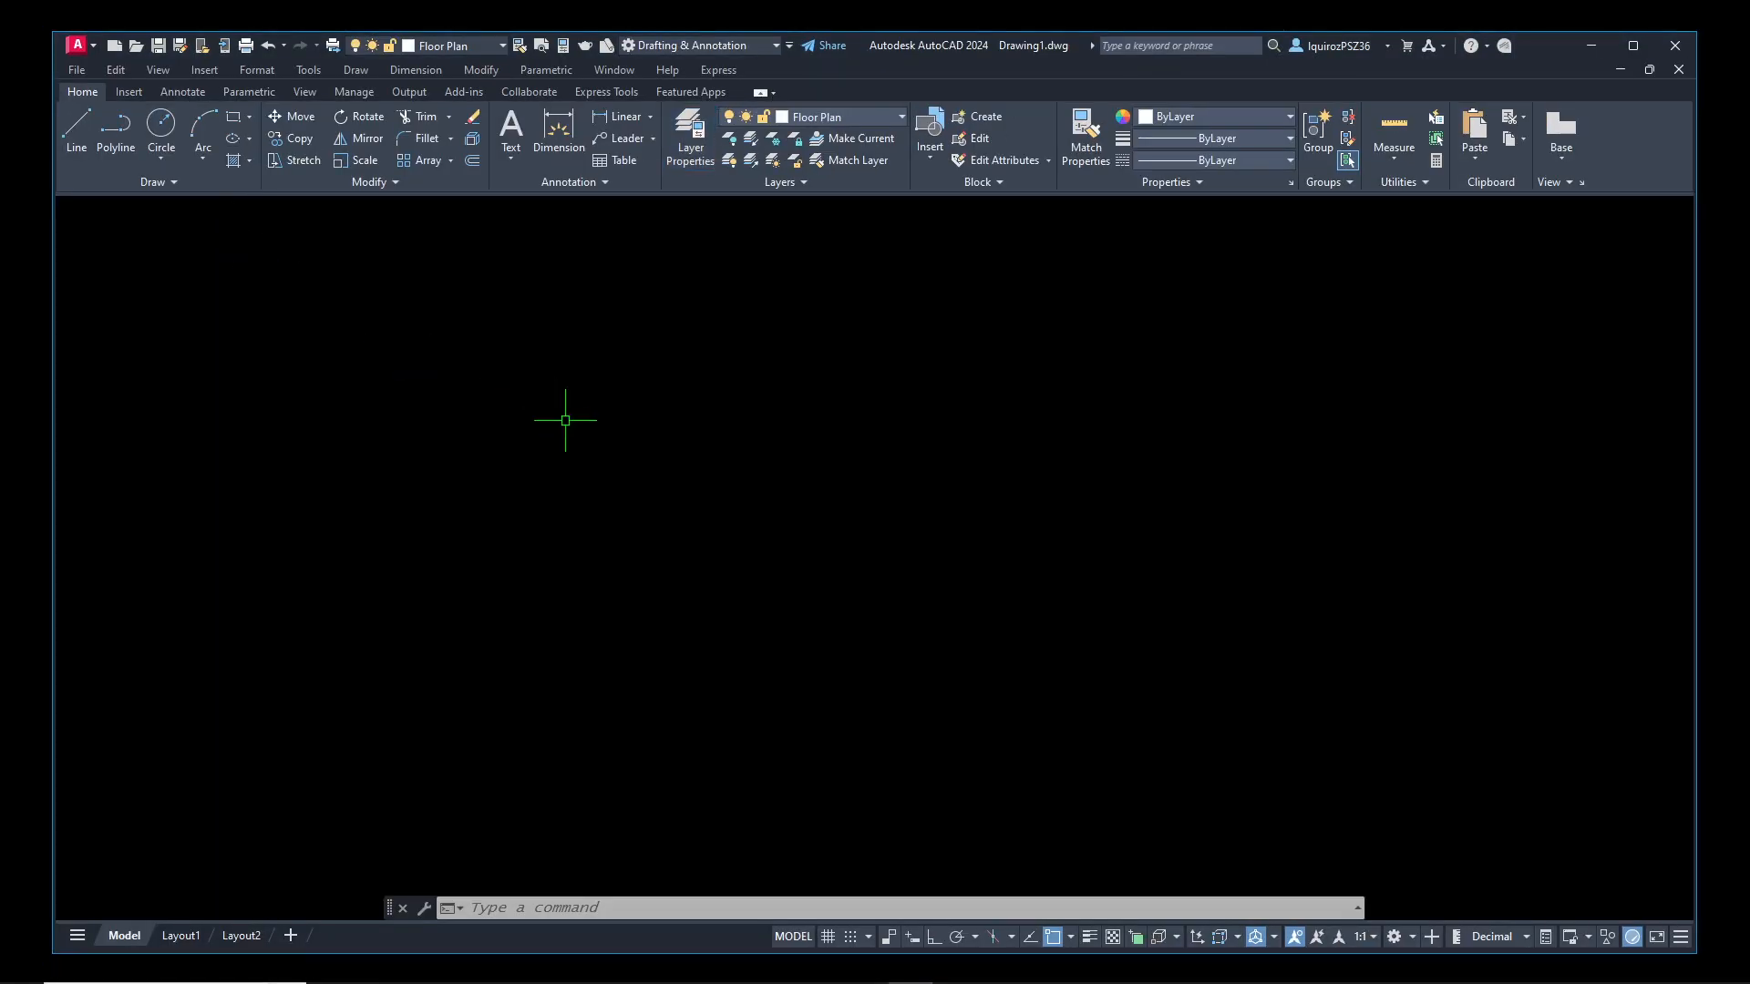
{"action": "type", "text": "circle"}
{"action": "key", "text": "Return"}
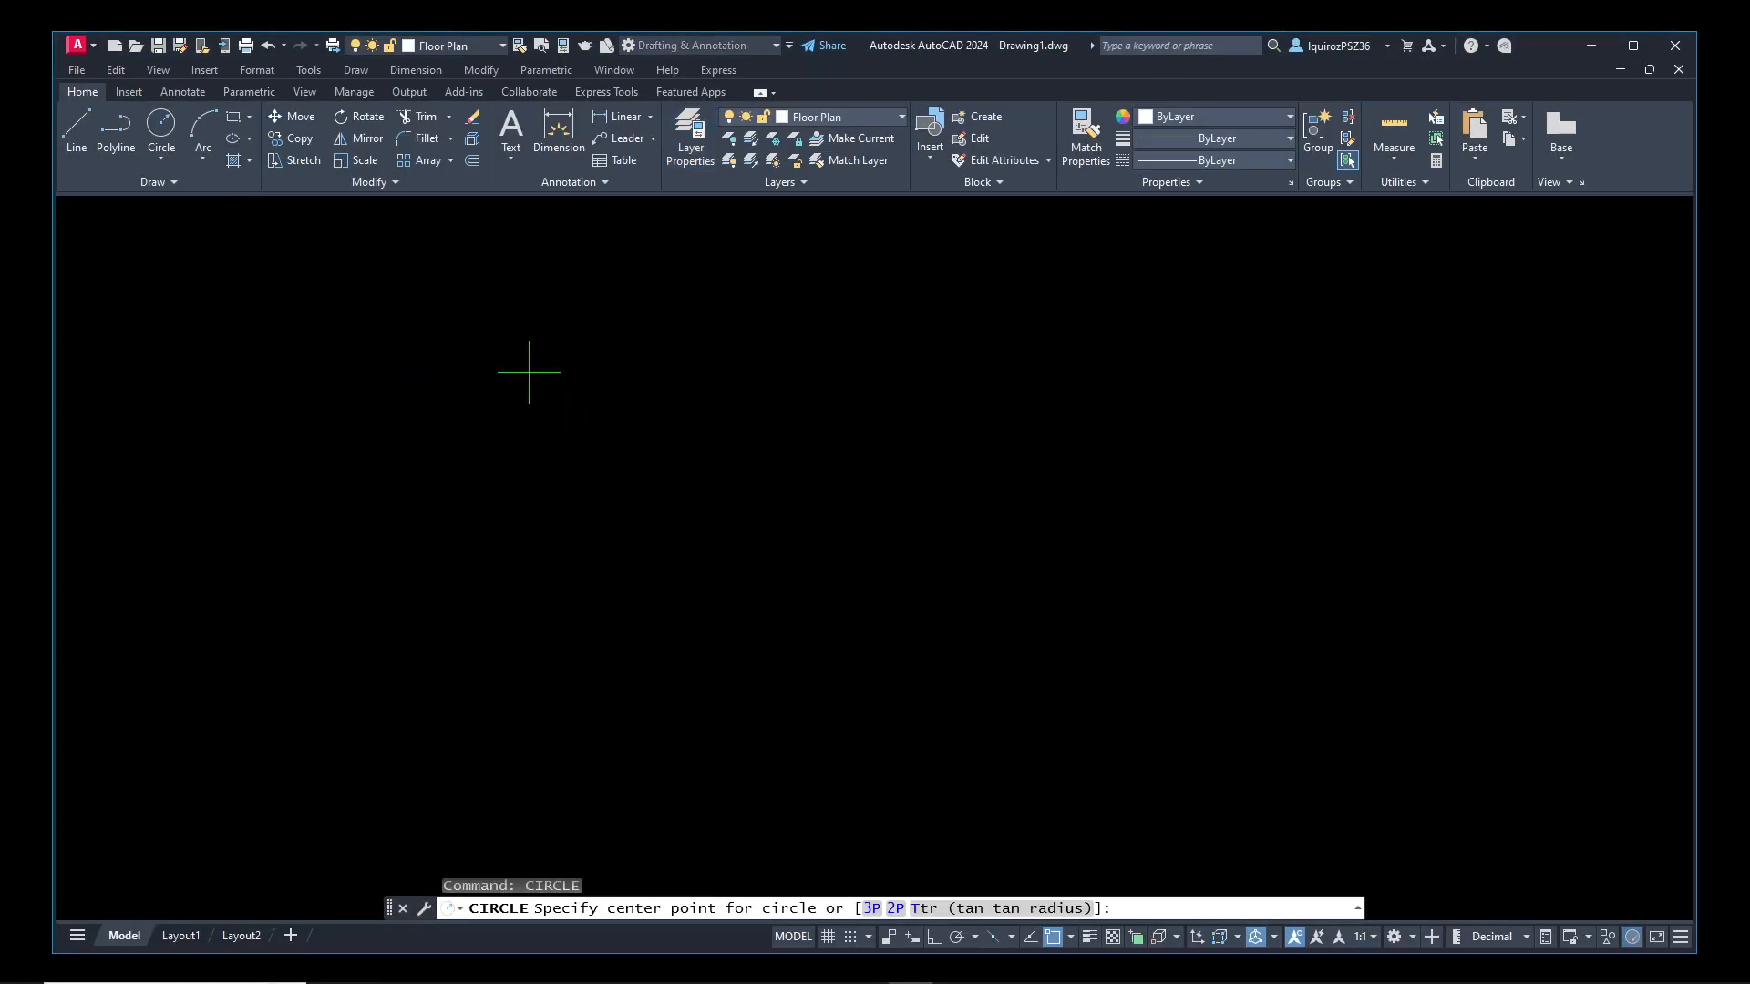
{"action": "left_click", "coordinate": [528, 369]}
{"action": "left_click", "coordinate": [624, 417]}
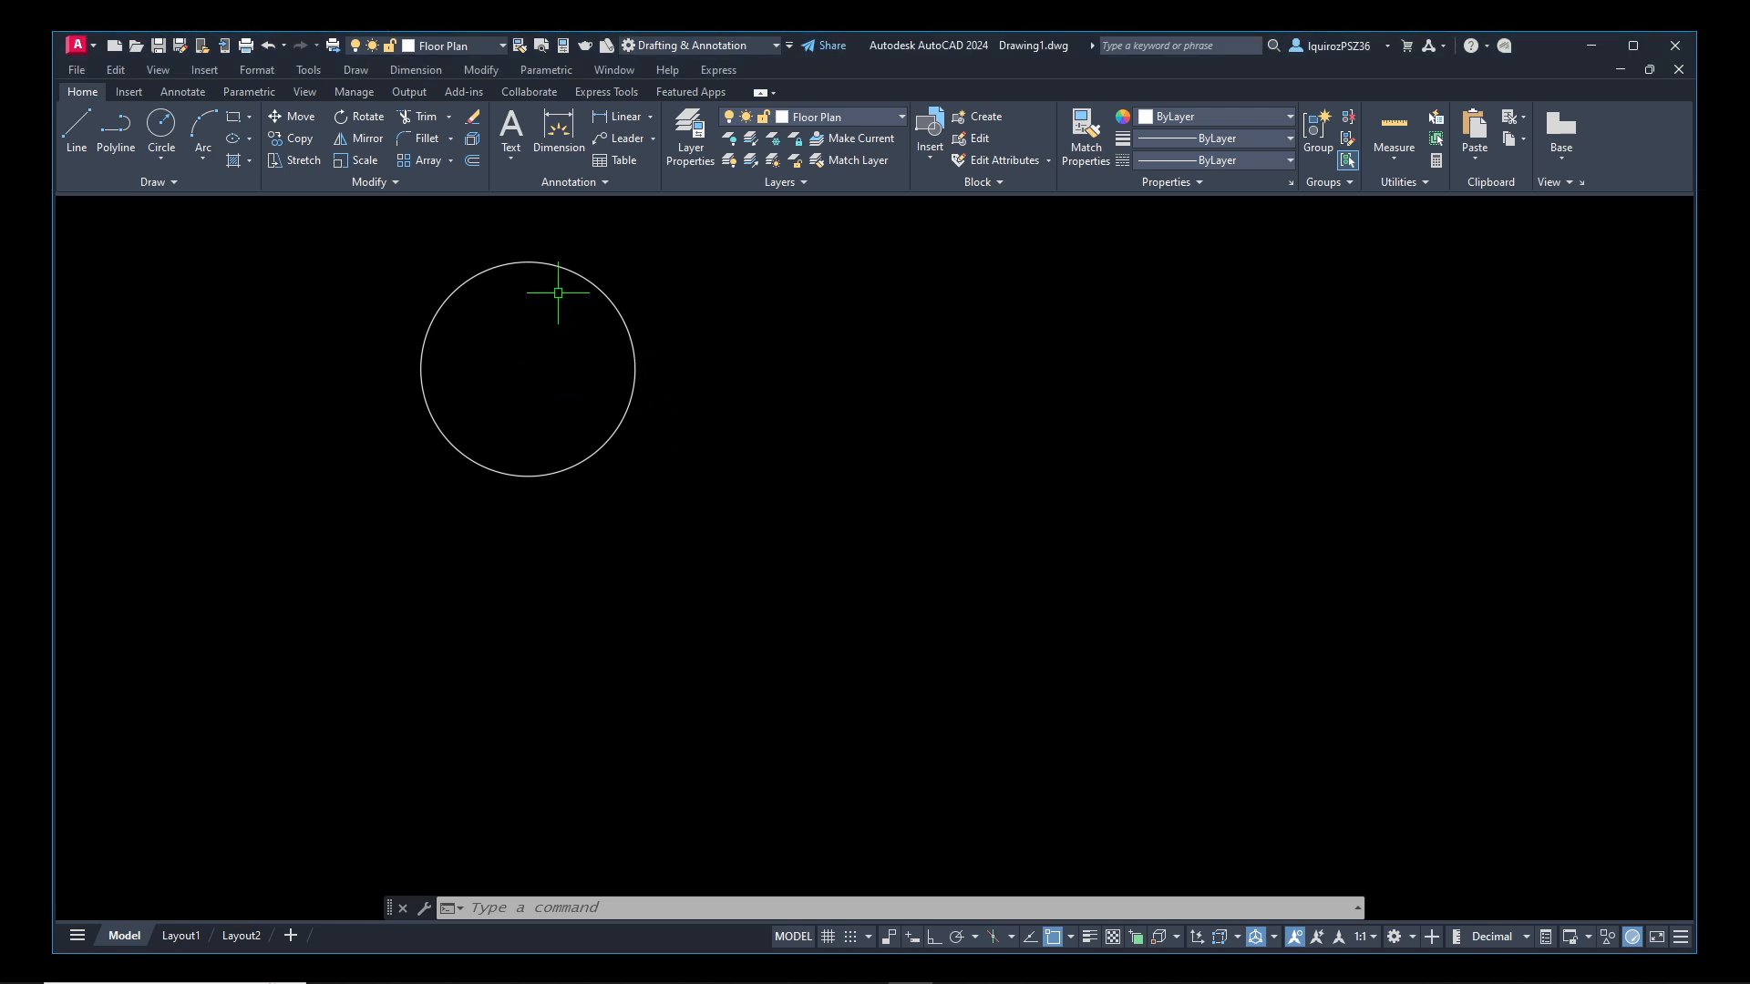
Open the circle's properties and examine which layer it is assigned to
{"action": "left_click", "coordinate": [551, 264]}
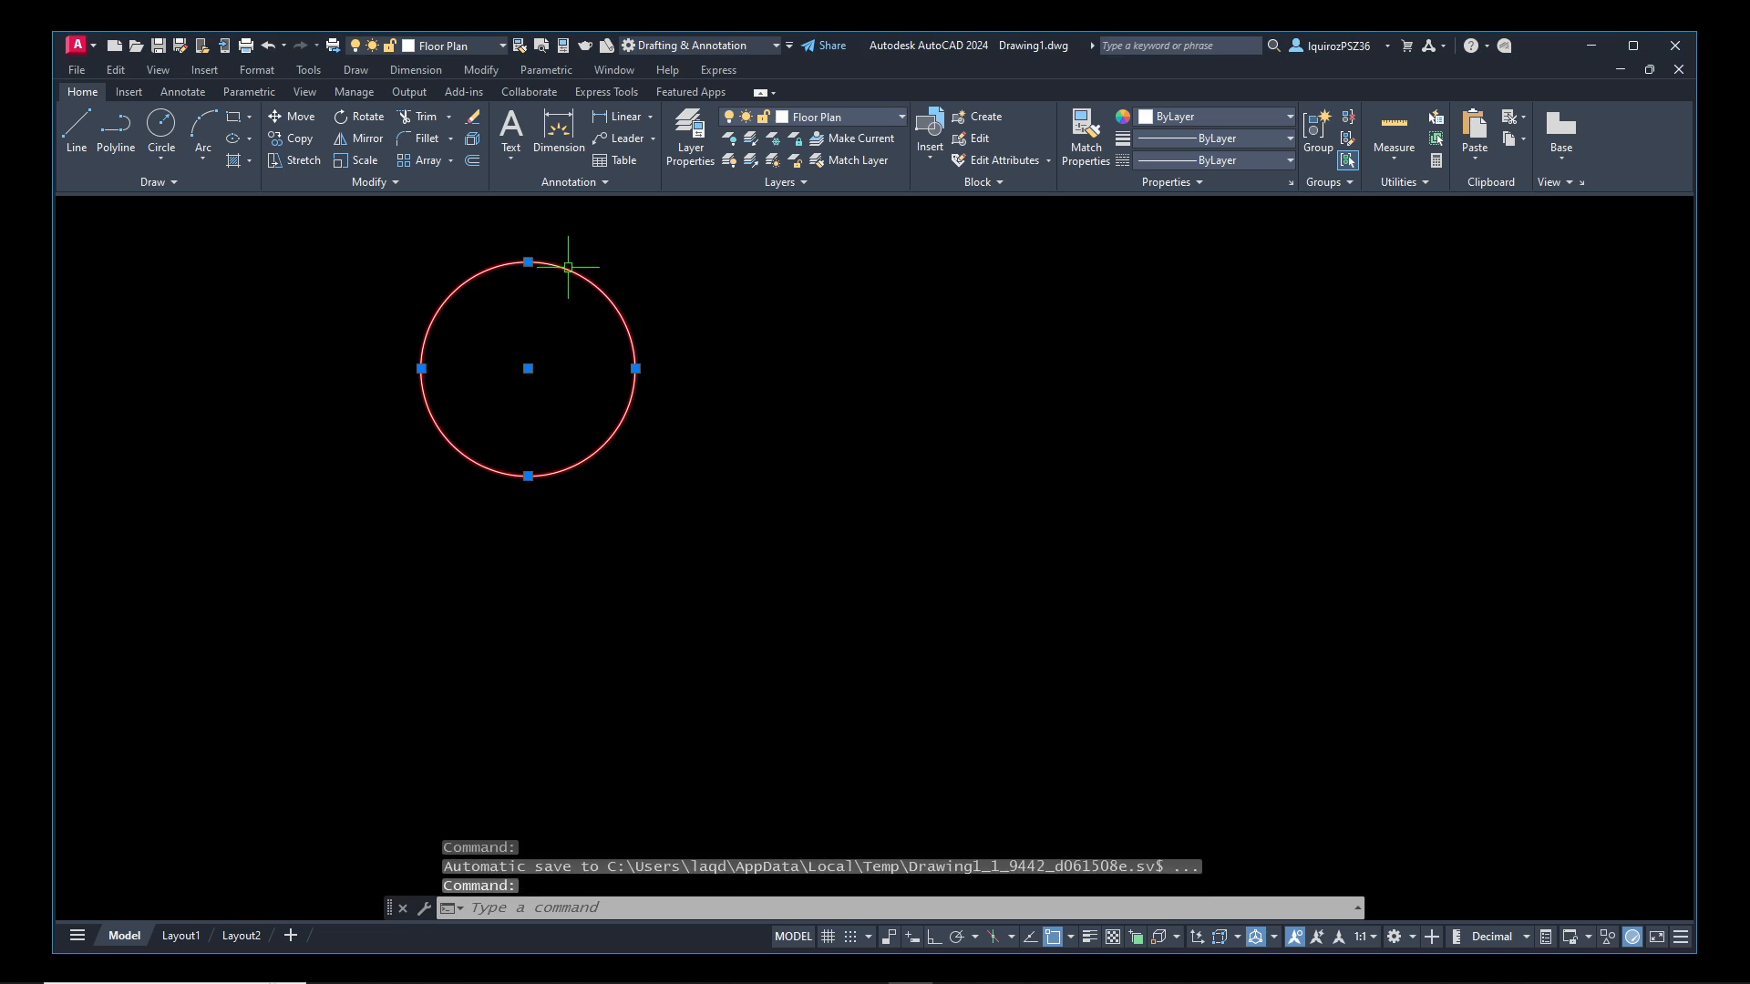
{"action": "type", "text": "PR"}
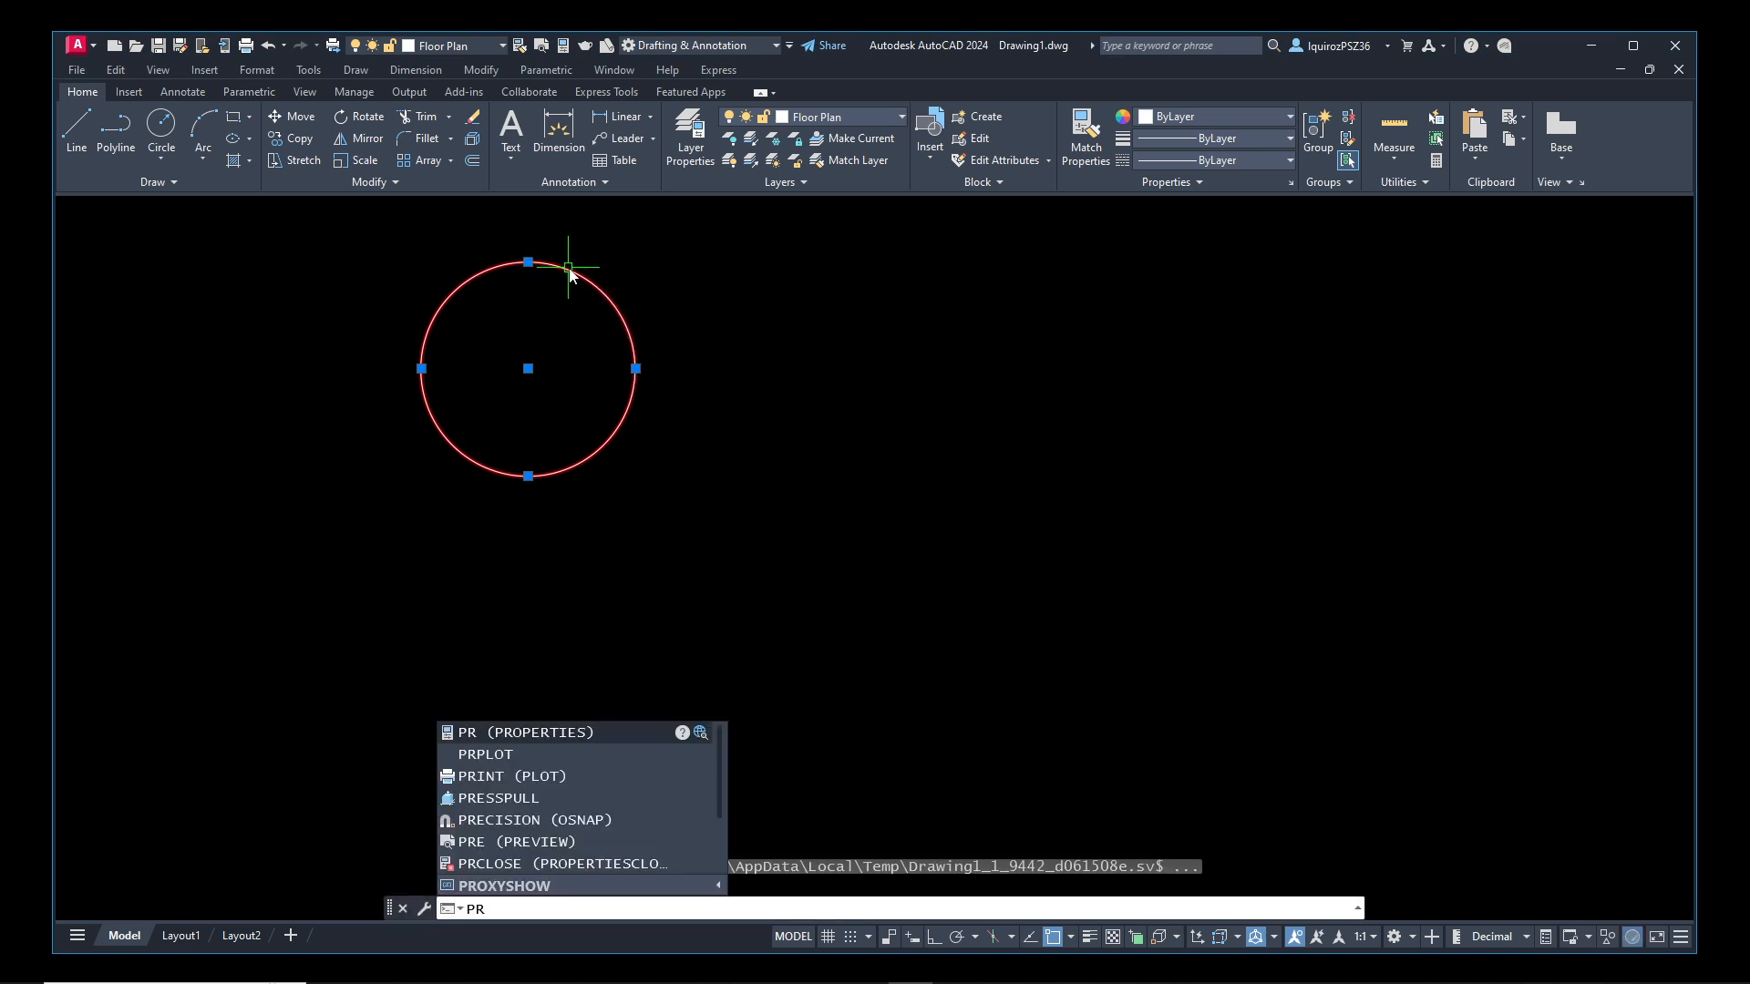
{"action": "key", "text": "Return"}
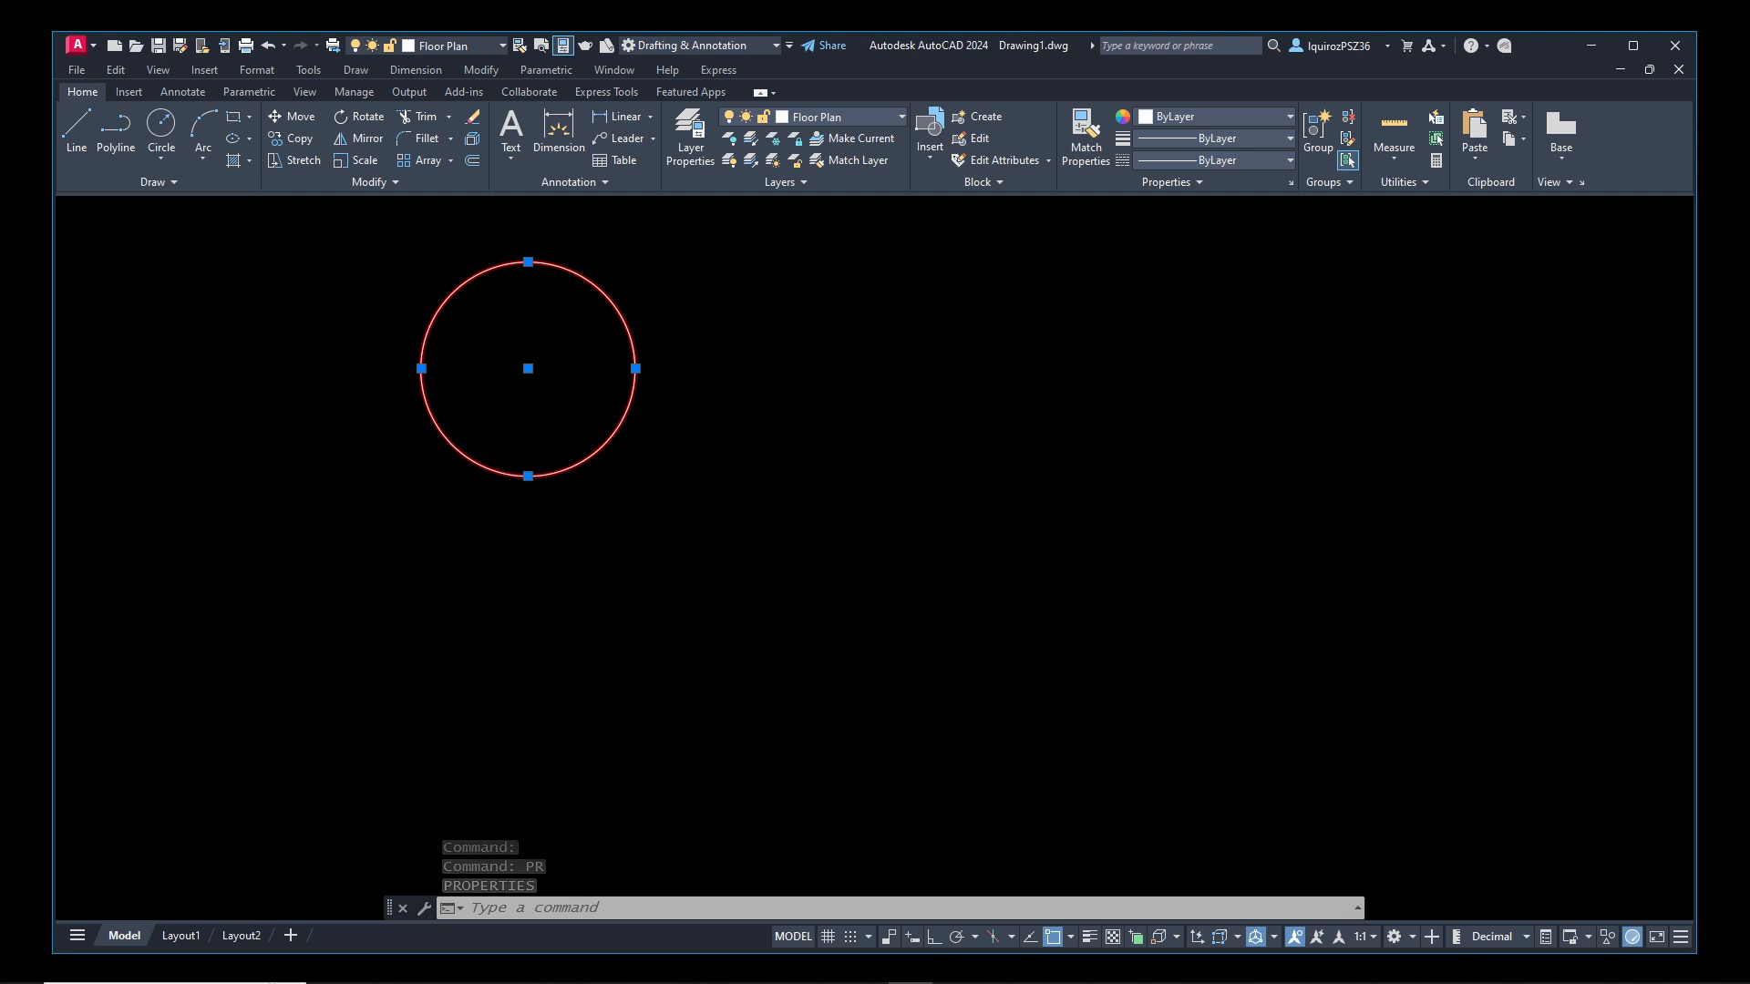
{"action": "left_click_drag", "start_coordinate": [0, 330], "coordinate": [327, 374]}
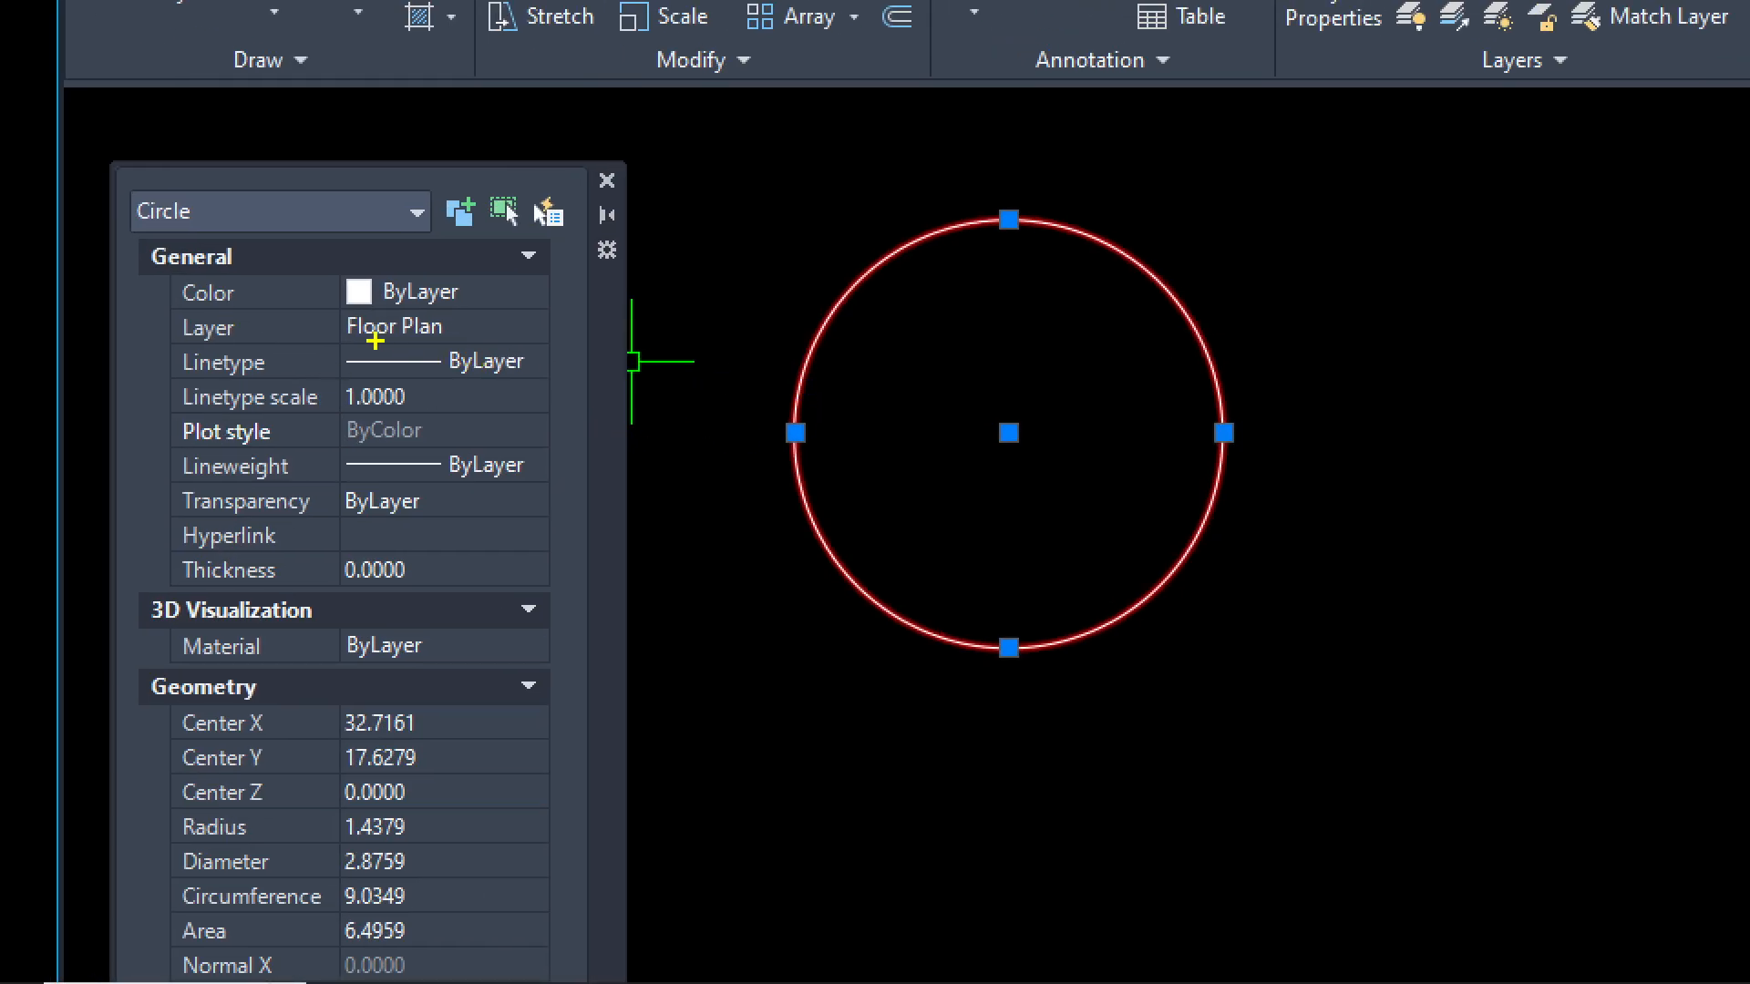
{"action": "mouse_move", "coordinate": [180, 339]}
{"action": "left_mouse_down"}
{"action": "mouse_move", "coordinate": [246, 334]}
{"action": "mouse_move", "coordinate": [171, 315]}
{"action": "mouse_move", "coordinate": [180, 344]}
{"action": "left_mouse_up"}
{"action": "key", "text": "Escape"}
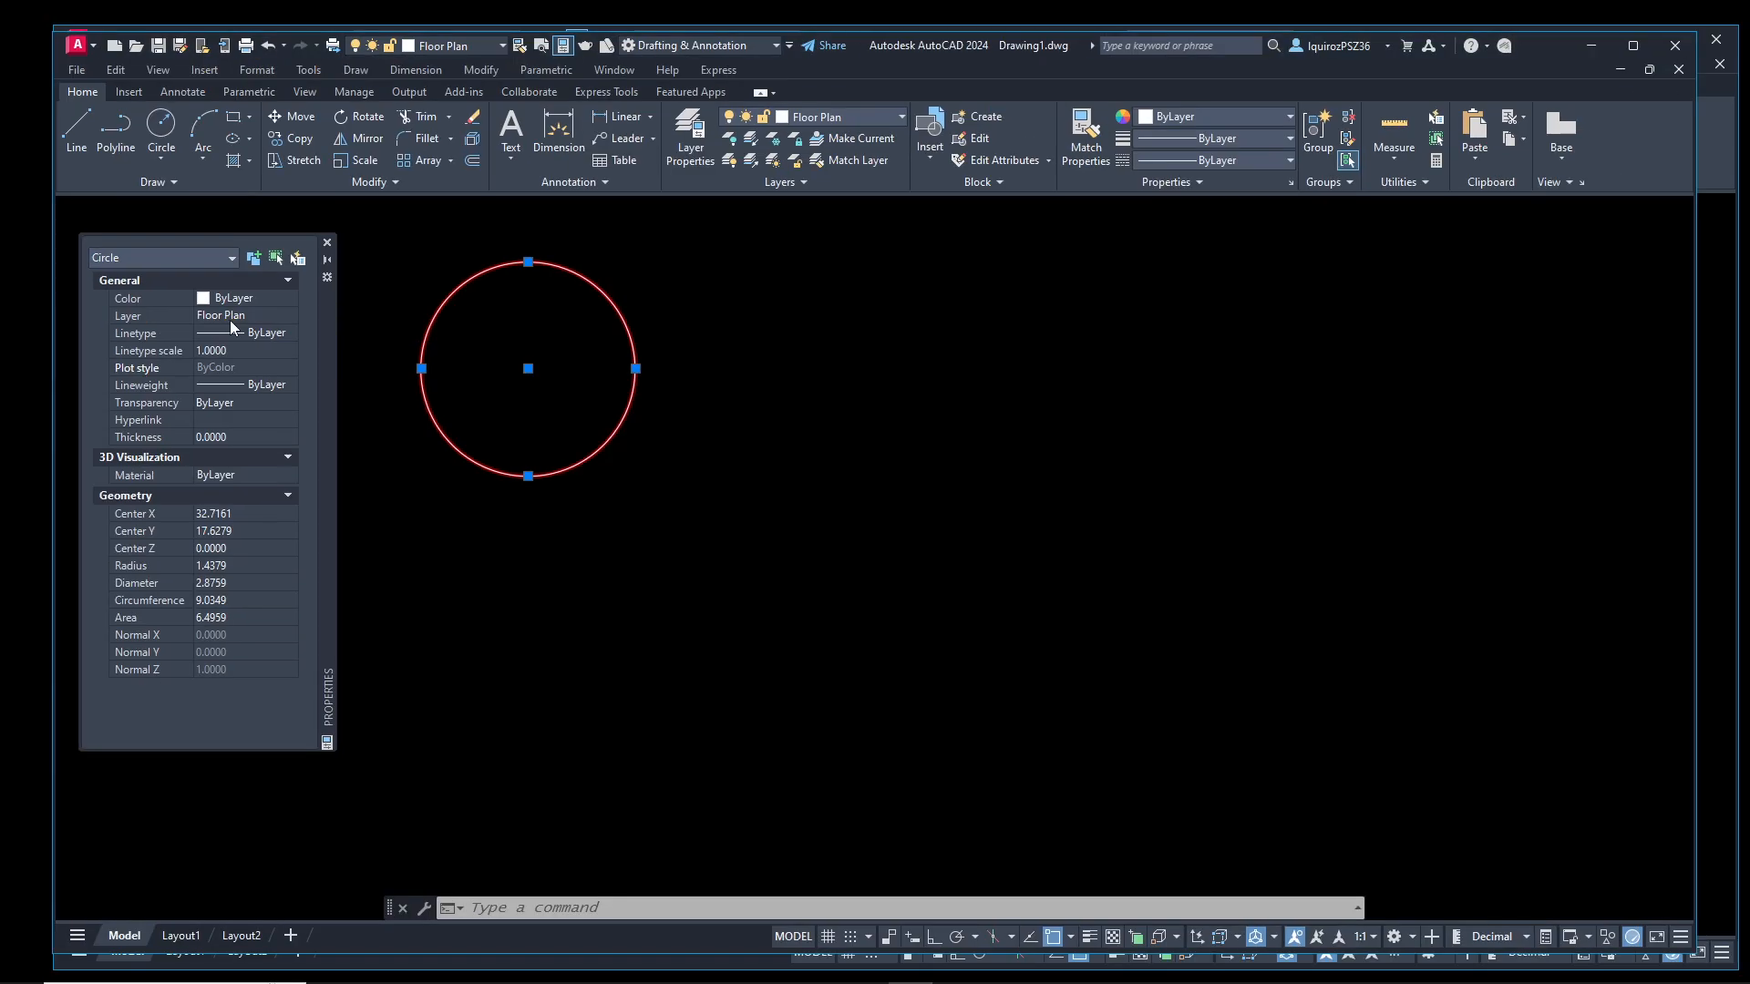
Reassign the circle to the Electric layer in its properties
{"action": "left_click", "coordinate": [280, 314]}
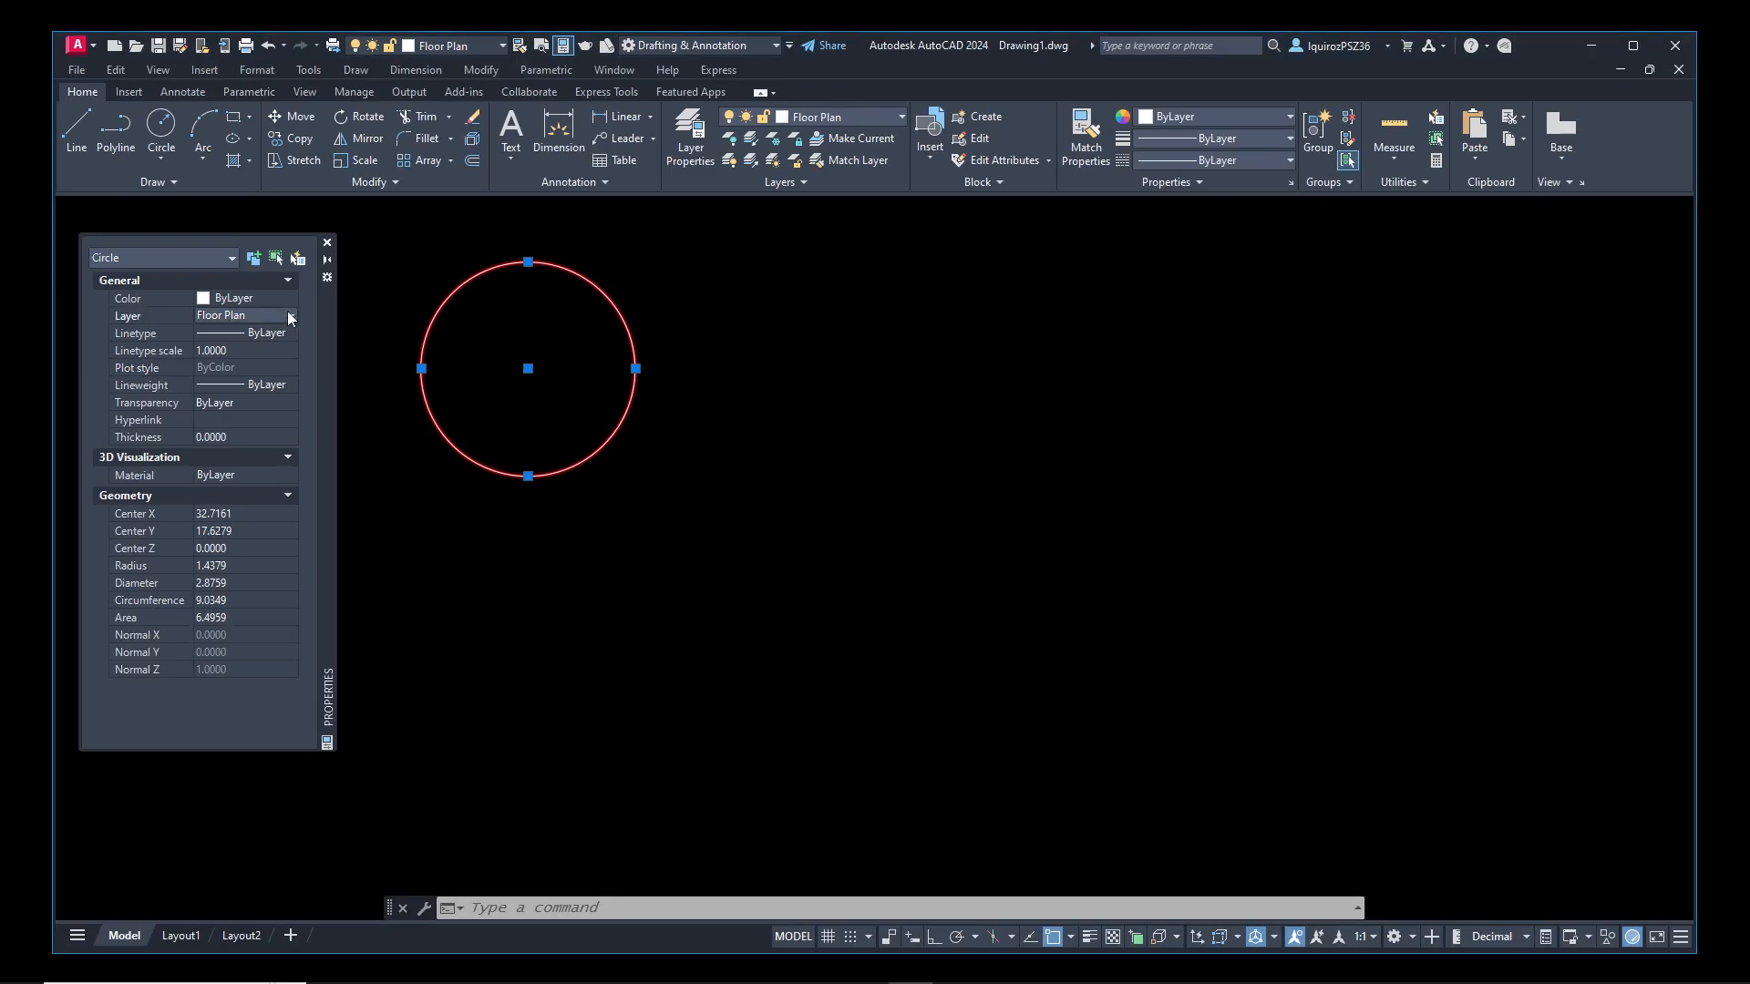
{"action": "left_click", "coordinate": [288, 315]}
{"action": "key", "text": "ctrl+1"}
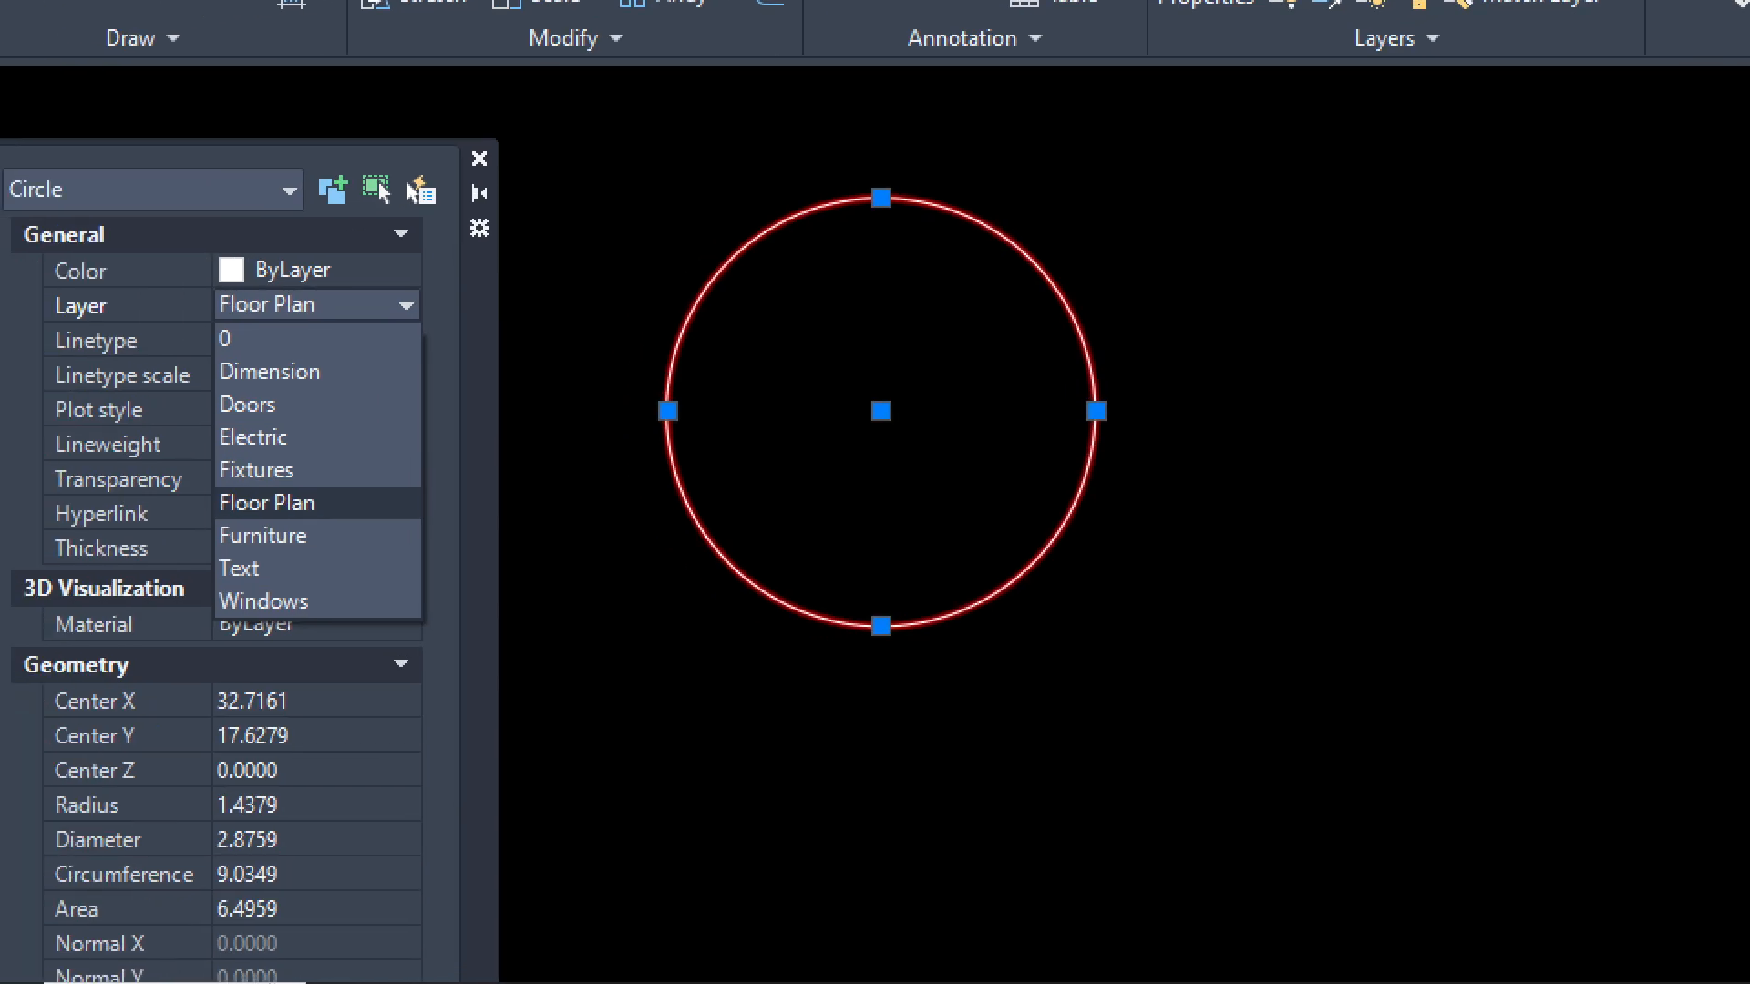
{"action": "left_click", "coordinate": [224, 344]}
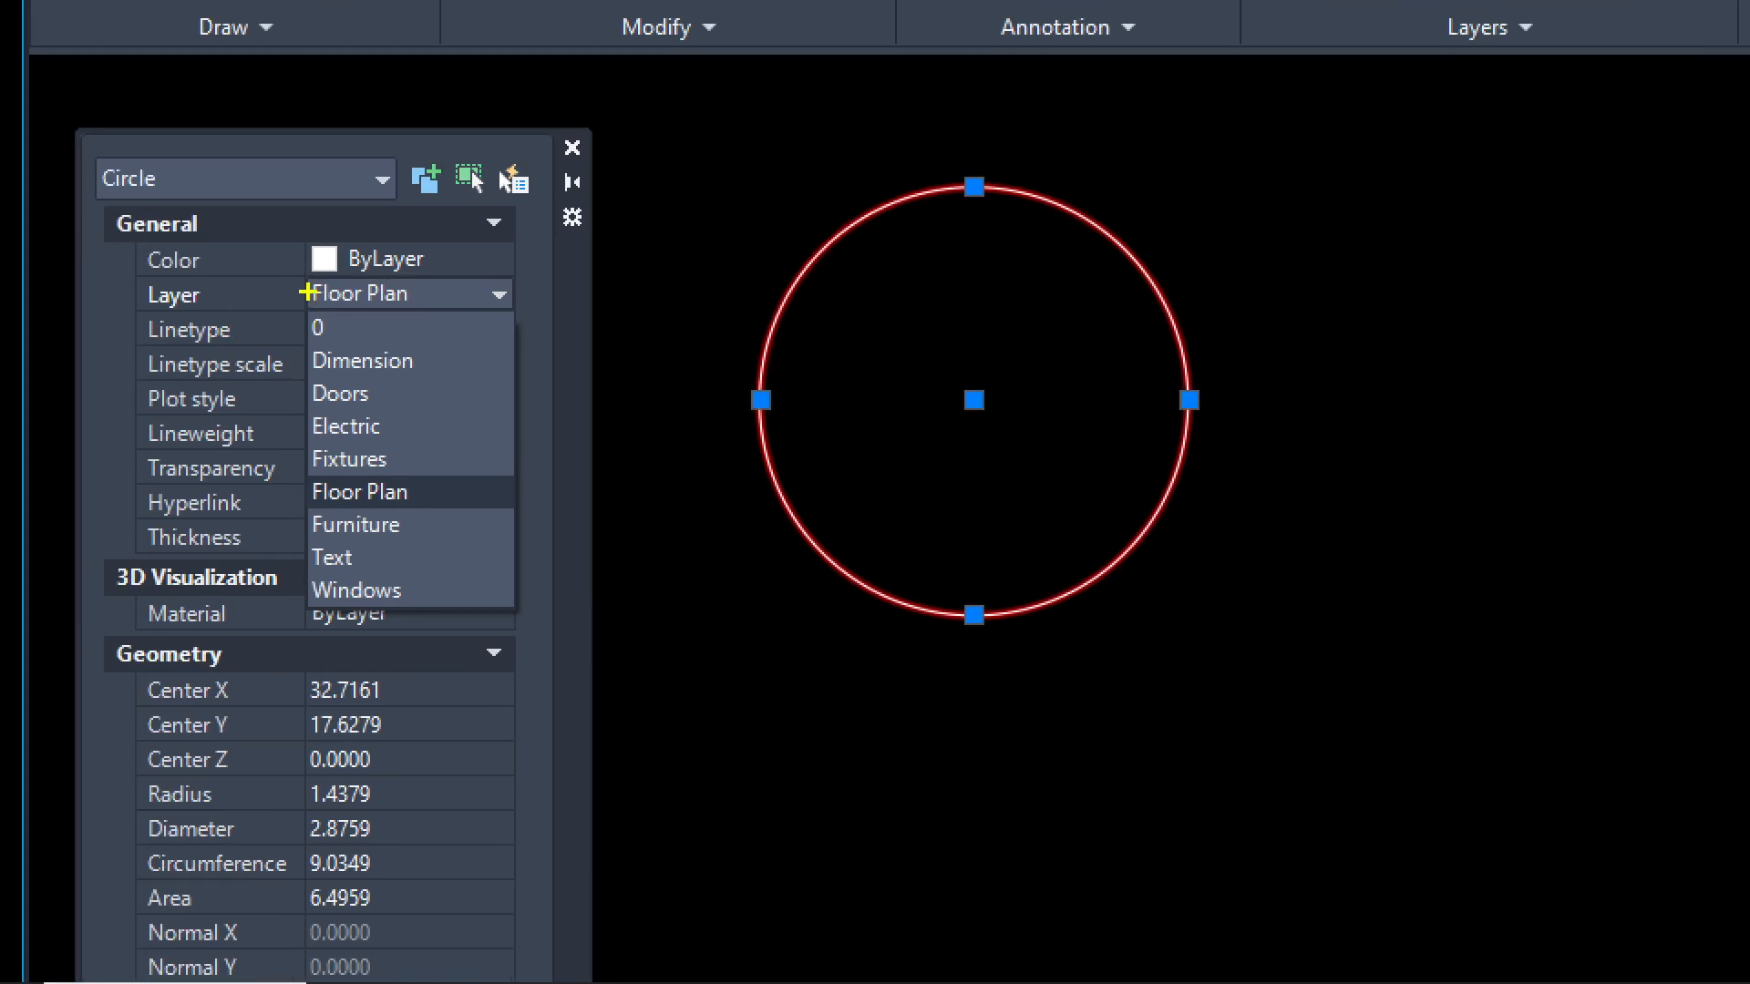
{"action": "left_click_drag", "start_coordinate": [307, 280], "coordinate": [424, 307], "text": "ctrl"}
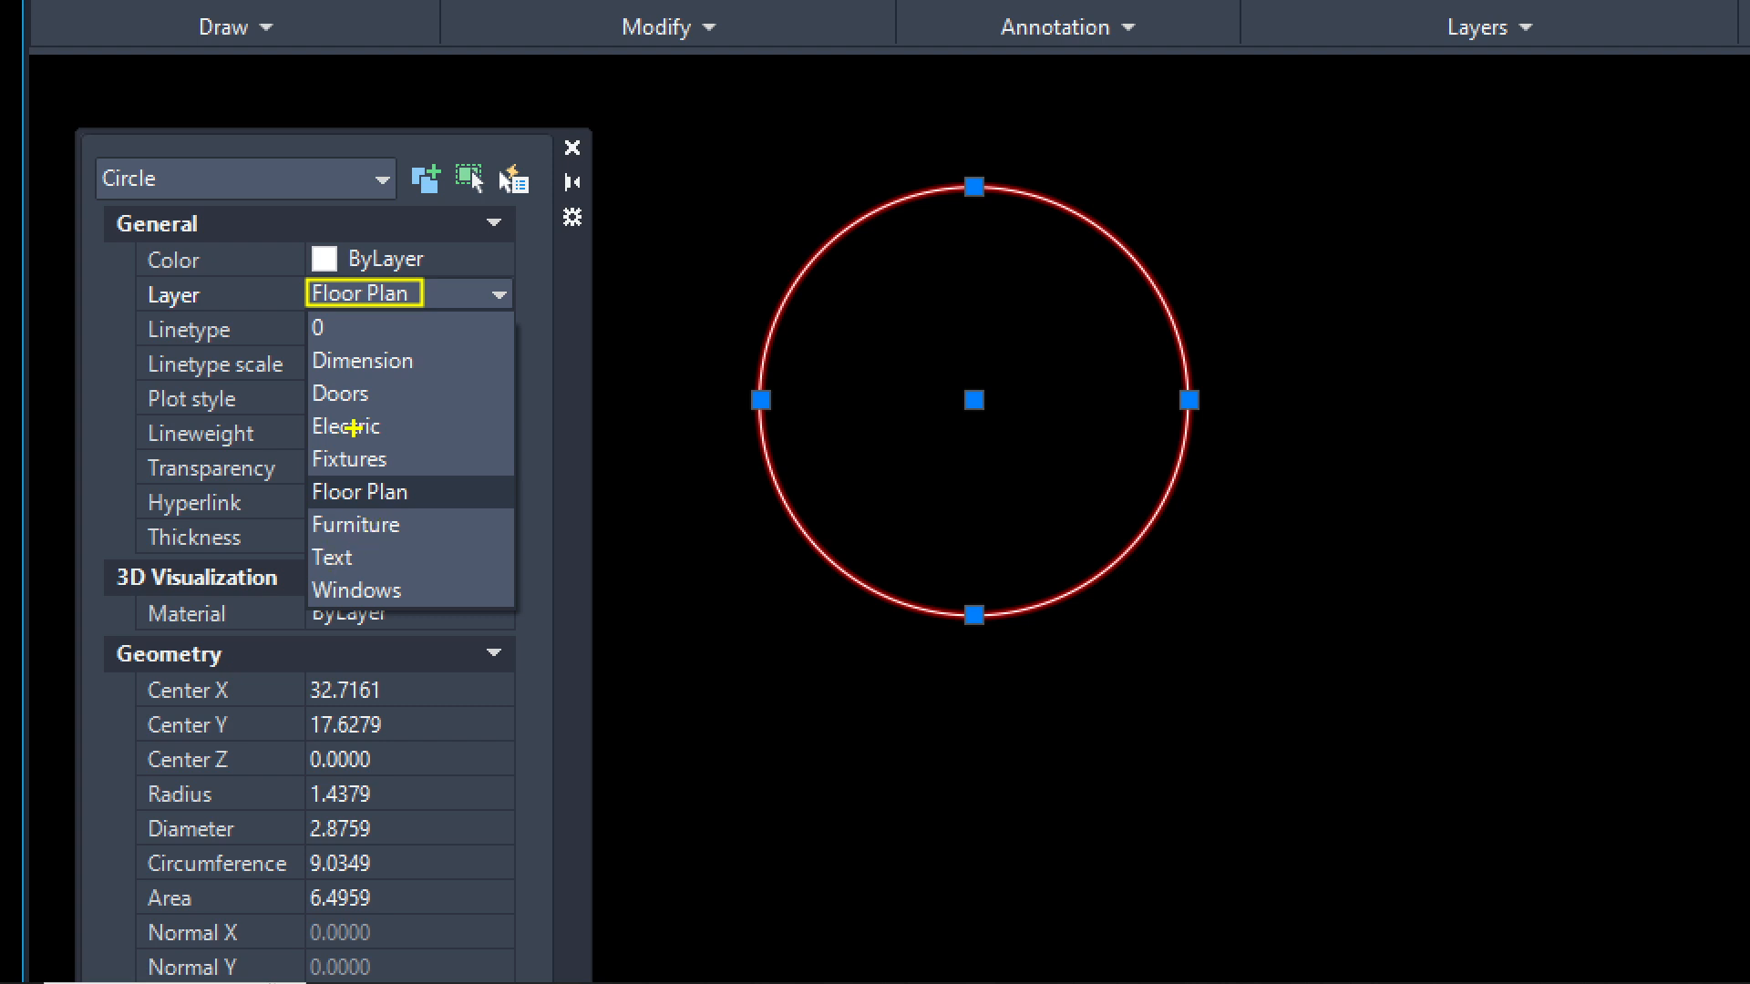
{"action": "key", "text": "Escape"}
{"action": "left_click", "coordinate": [290, 316]}
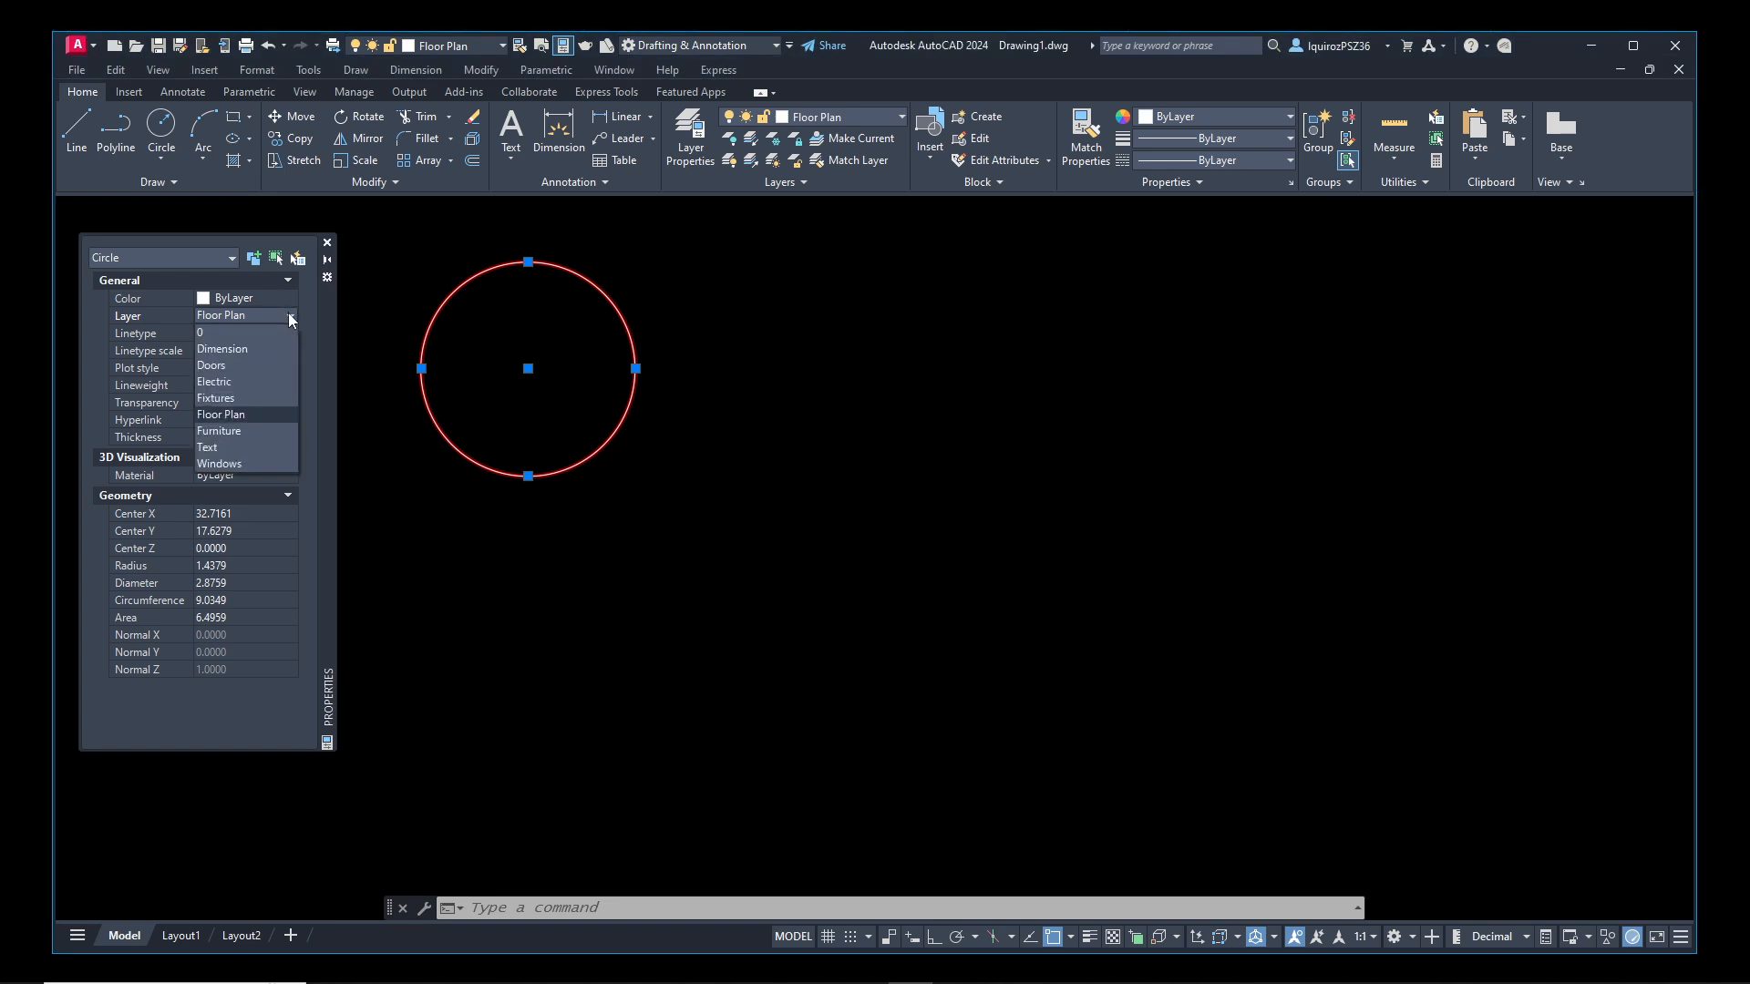
{"action": "left_click", "coordinate": [228, 380]}
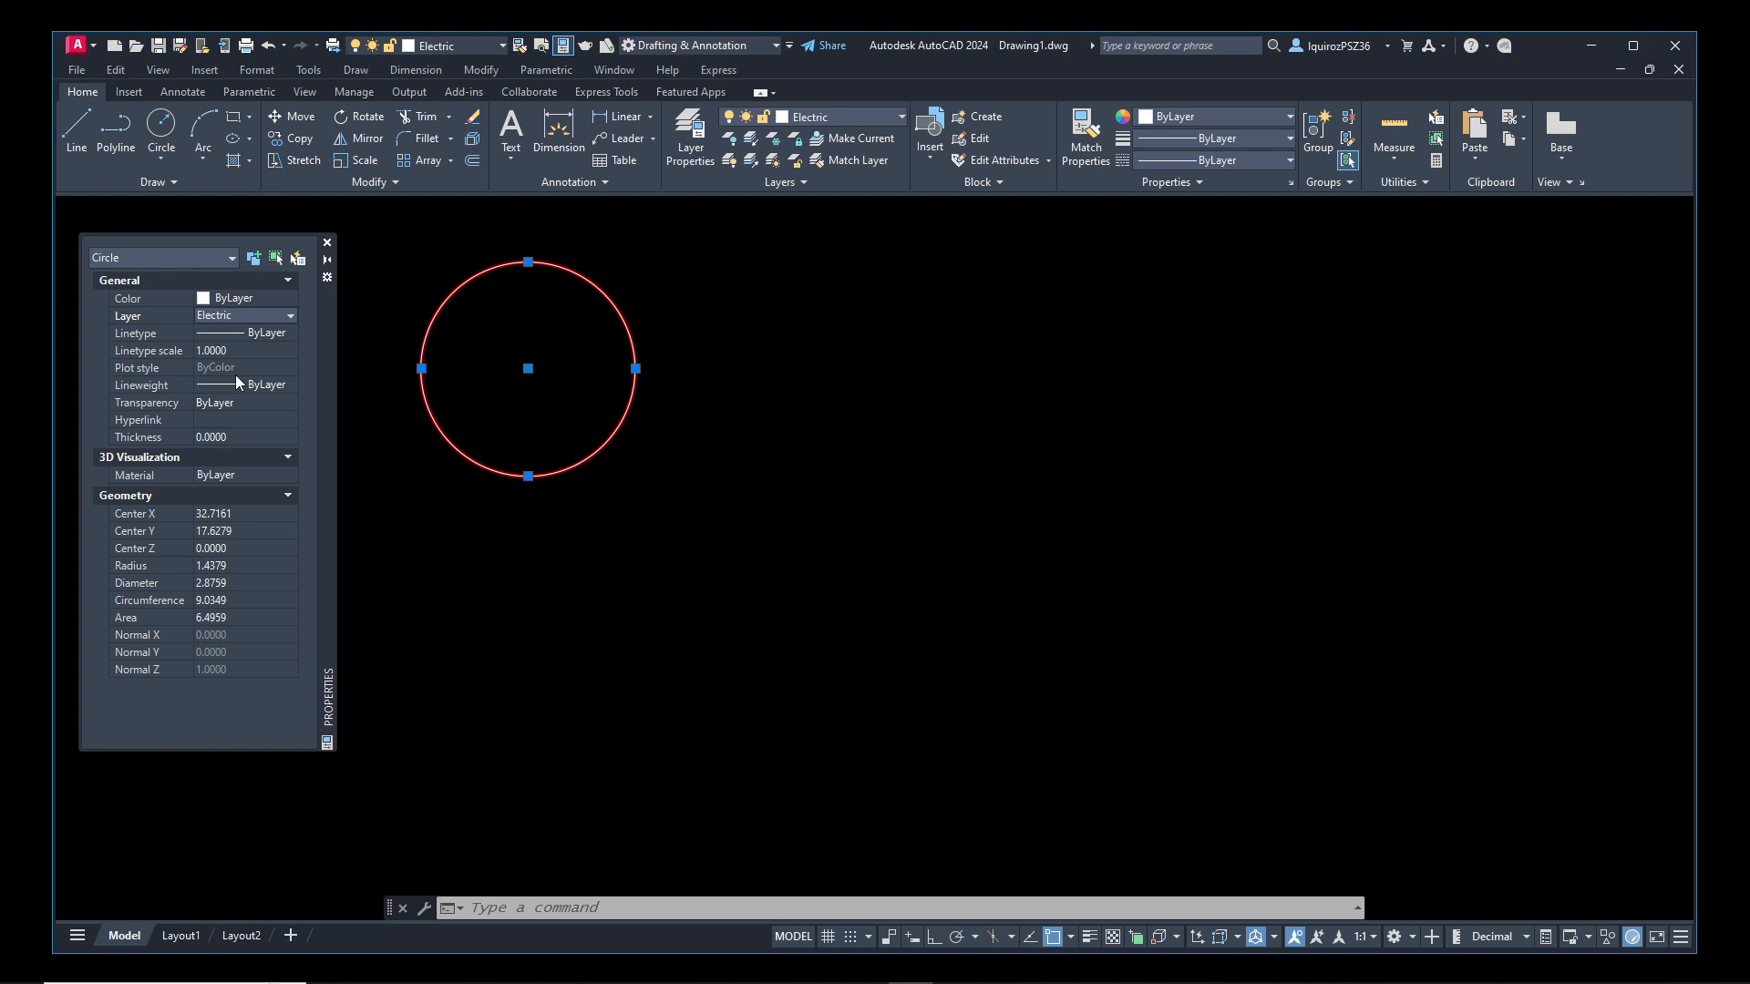
Close the circle's properties, deselect it and check its layer assignment in the drawing area
{"action": "left_click", "coordinate": [328, 242]}
{"action": "key", "text": "Escape"}
{"action": "key", "text": "Escape"}
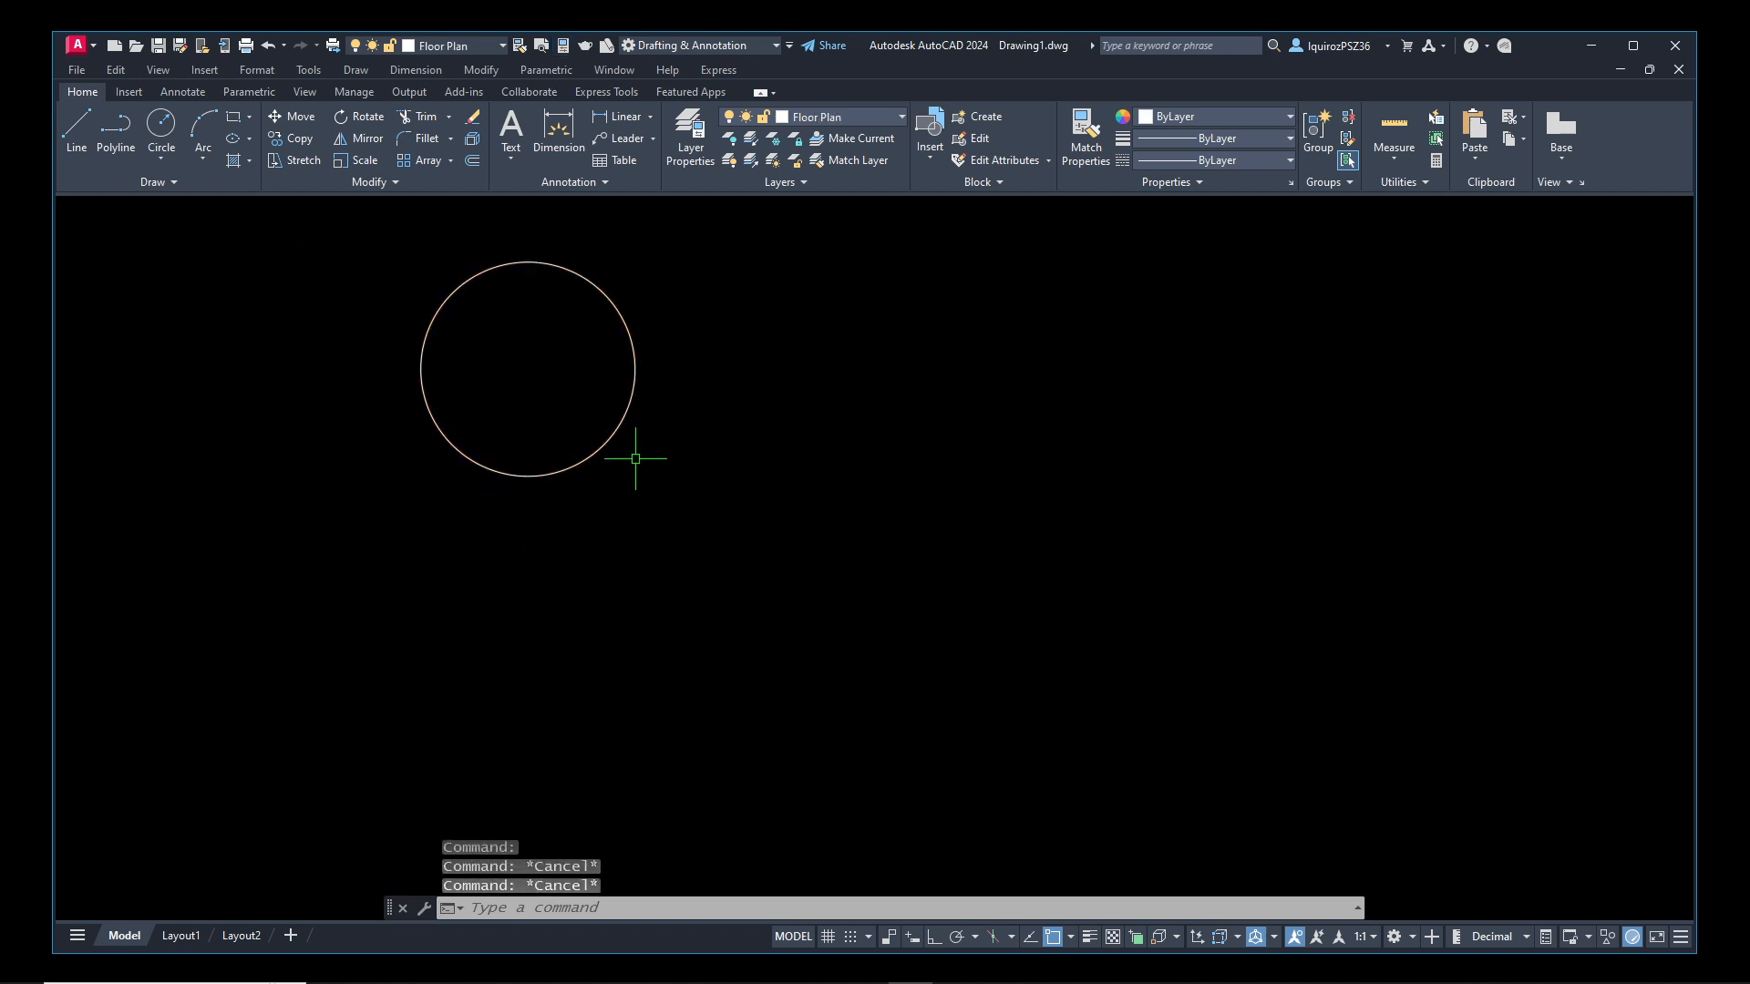
{"action": "mouse_move", "coordinate": [620, 425]}
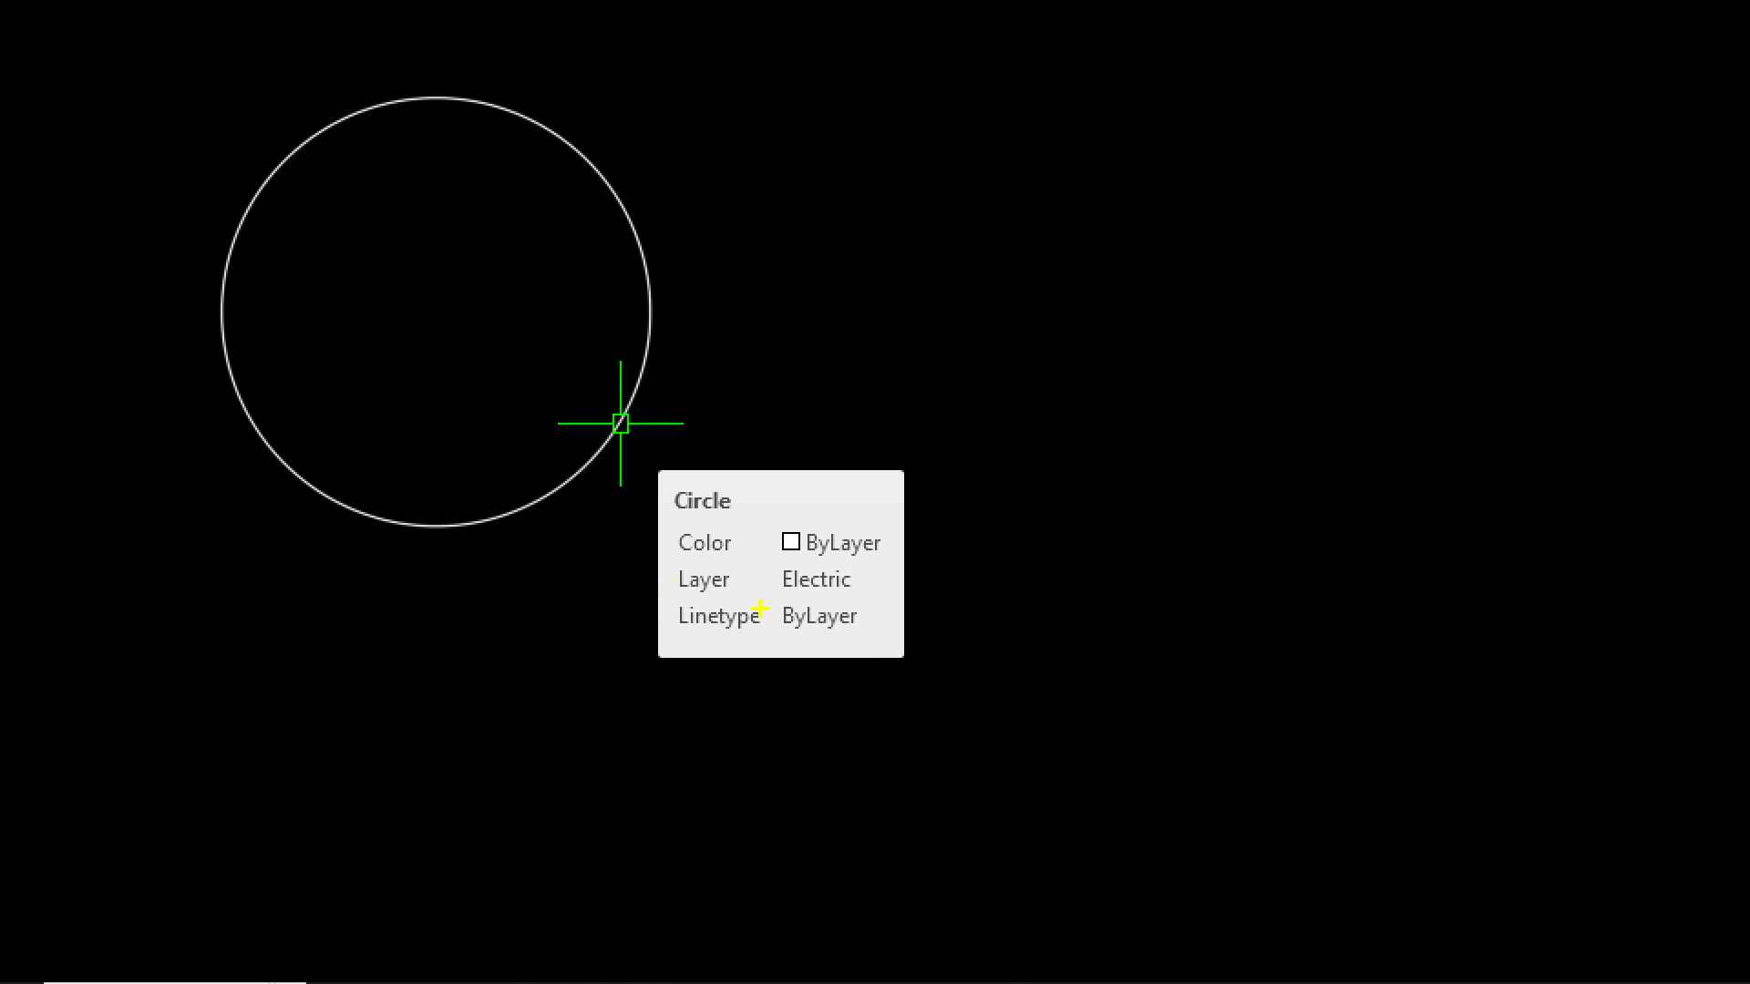
{"action": "mouse_move", "coordinate": [865, 585]}
{"action": "left_mouse_down"}
{"action": "mouse_move", "coordinate": [820, 550]}
{"action": "mouse_move", "coordinate": [674, 553]}
{"action": "mouse_move", "coordinate": [741, 597]}
{"action": "left_mouse_up"}
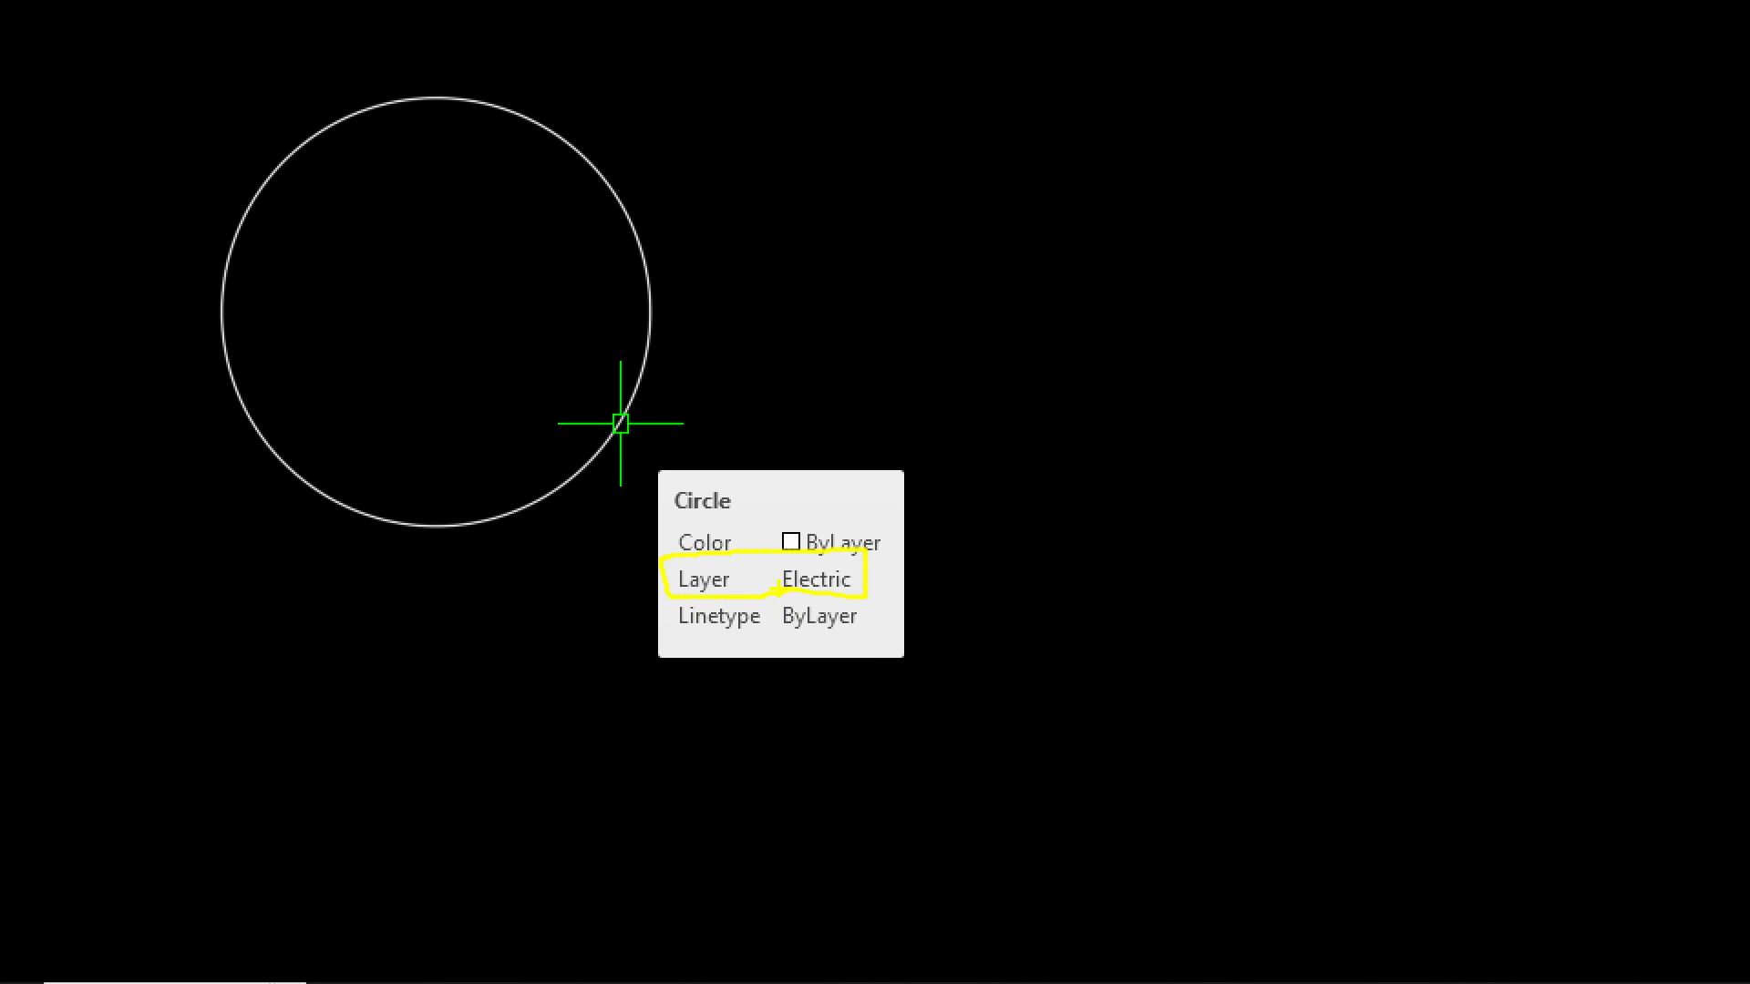
Erase the circle on the Electric layer using a crossing selection
{"action": "type", "text": "e"}
{"action": "key", "text": "Return"}
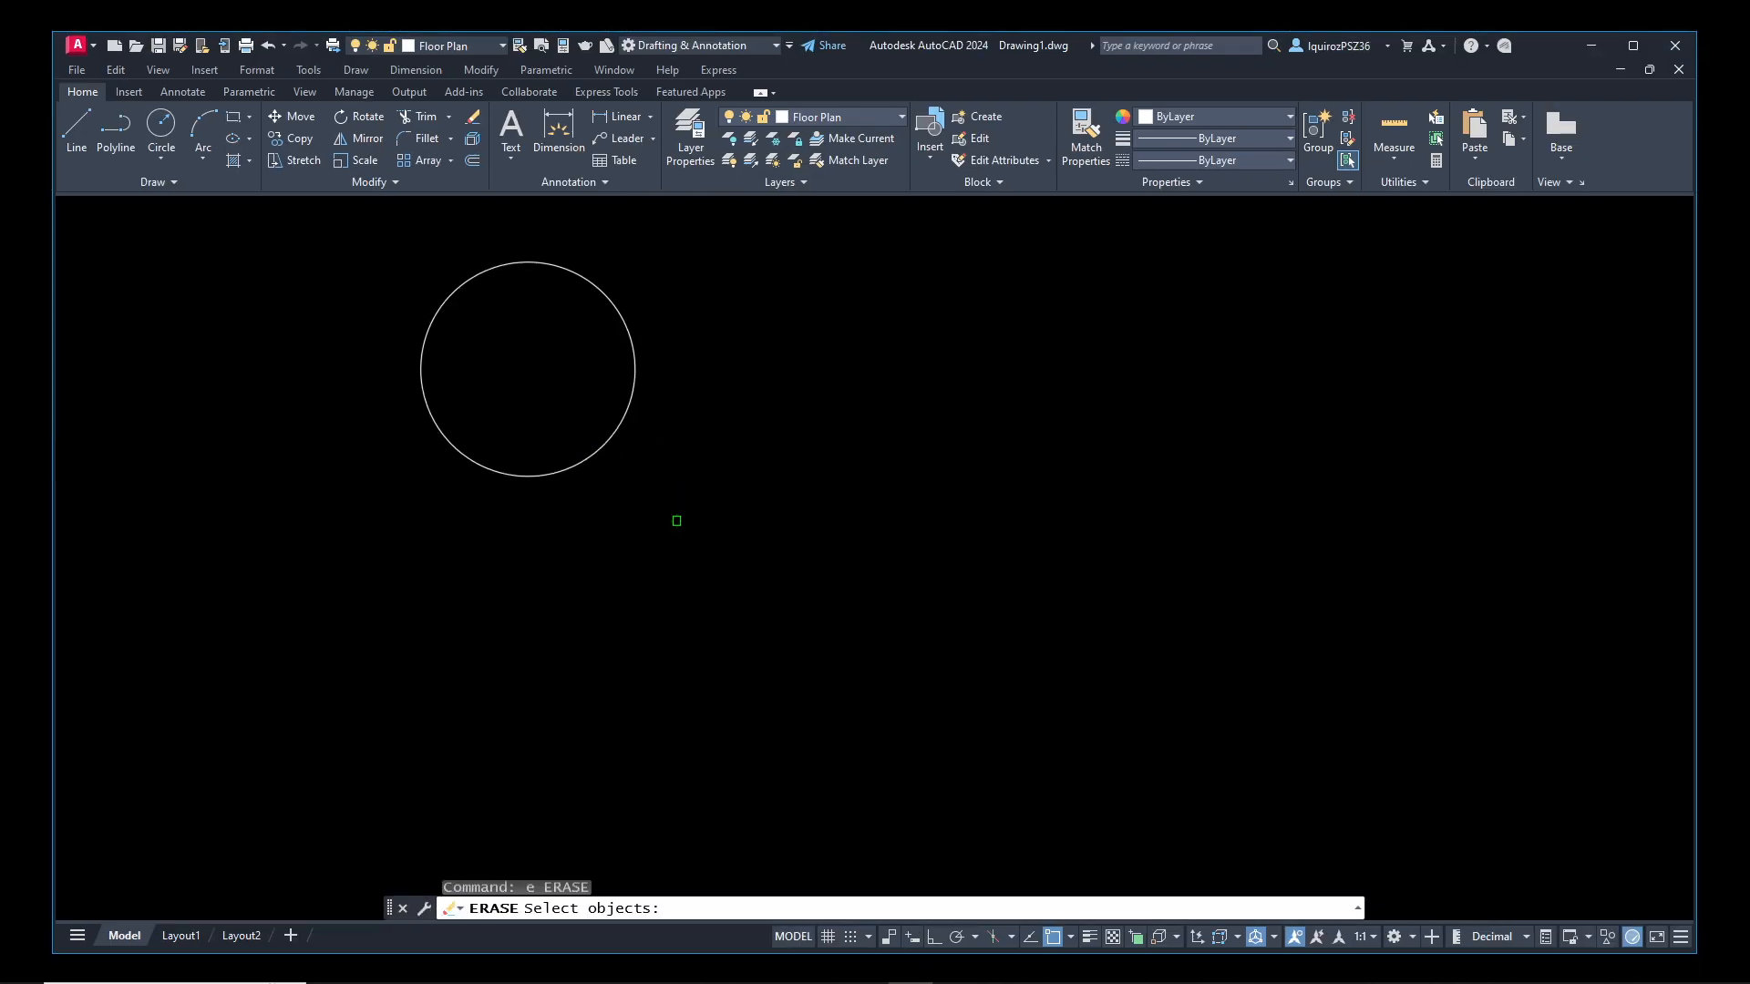
{"action": "left_click", "coordinate": [673, 503]}
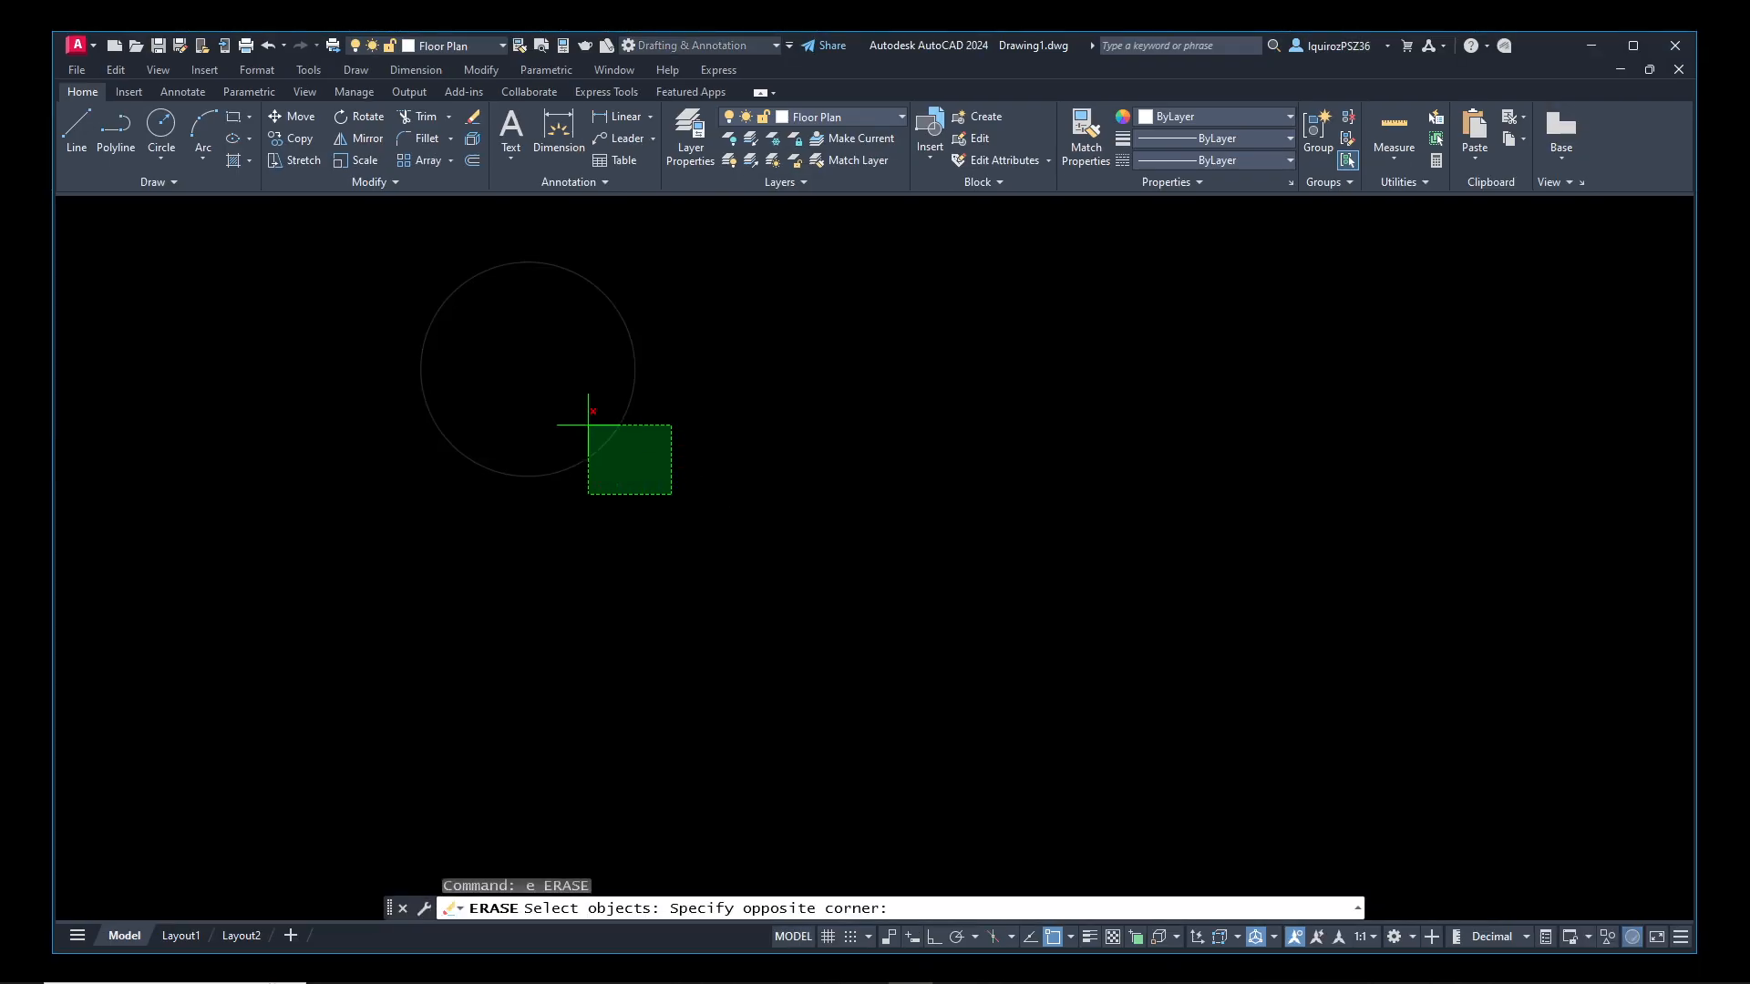
{"action": "left_click", "coordinate": [585, 421]}
{"action": "key", "text": "Return"}
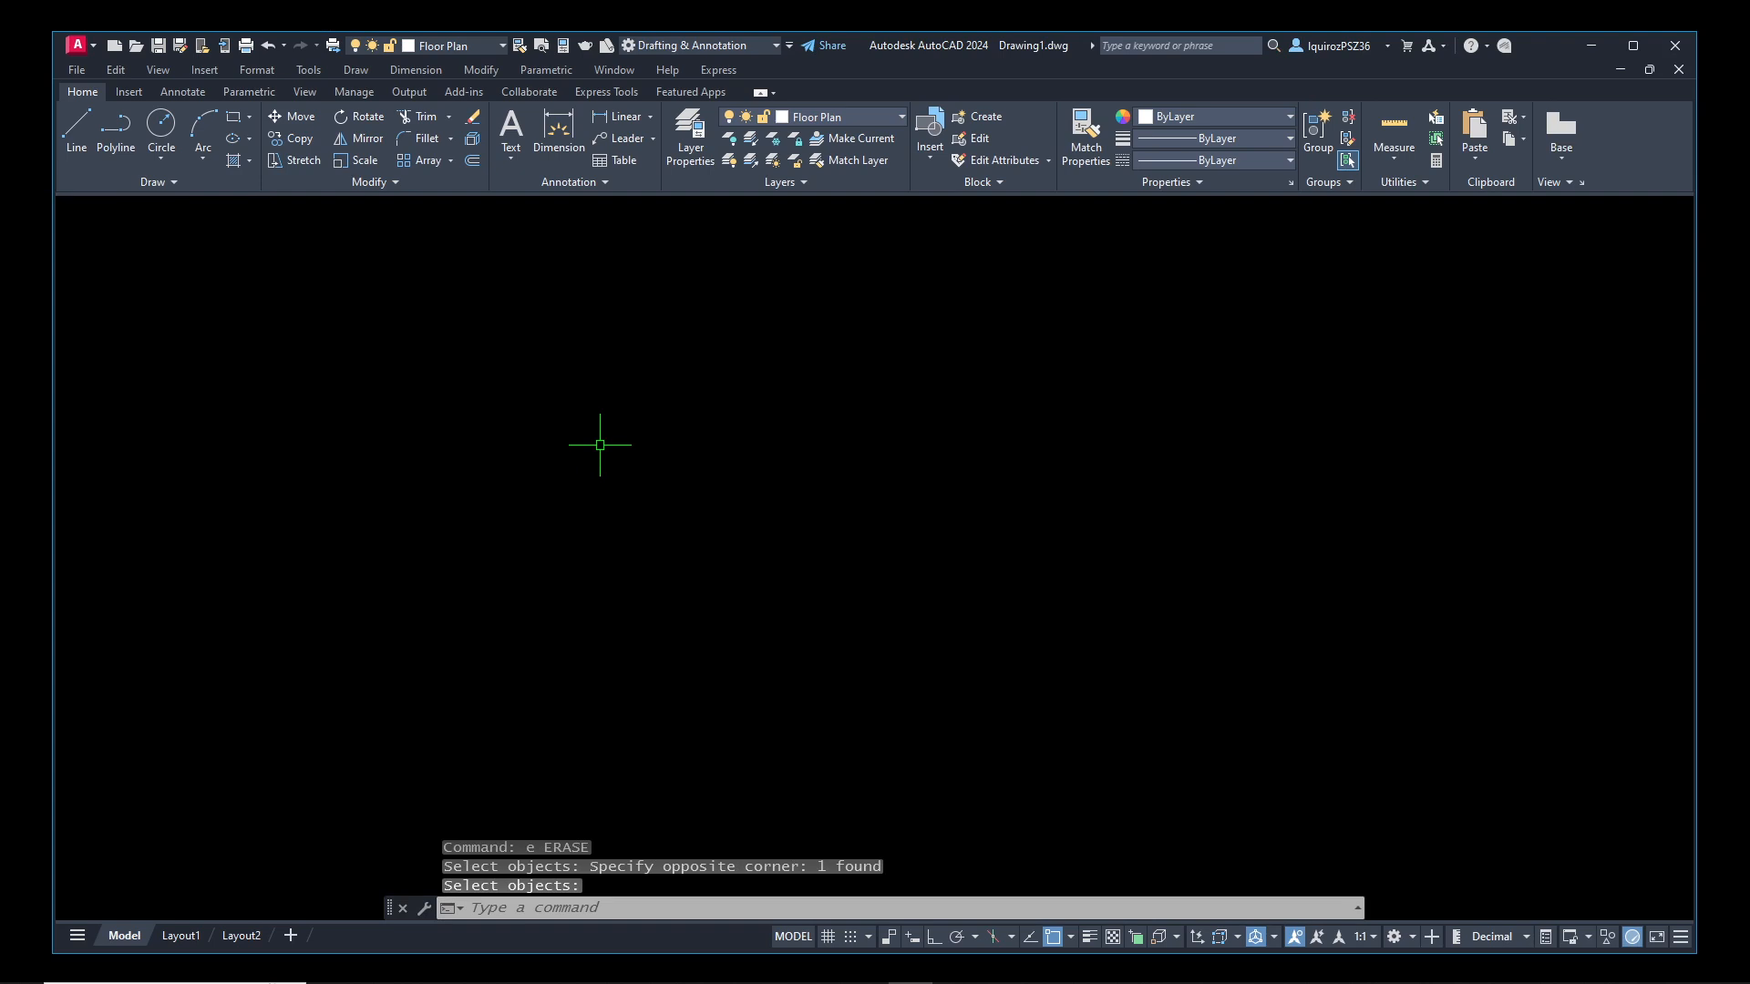
Reopen the Layer Properties Manager and delete the Text layer
{"action": "type", "text": "layer"}
{"action": "key", "text": "Return"}
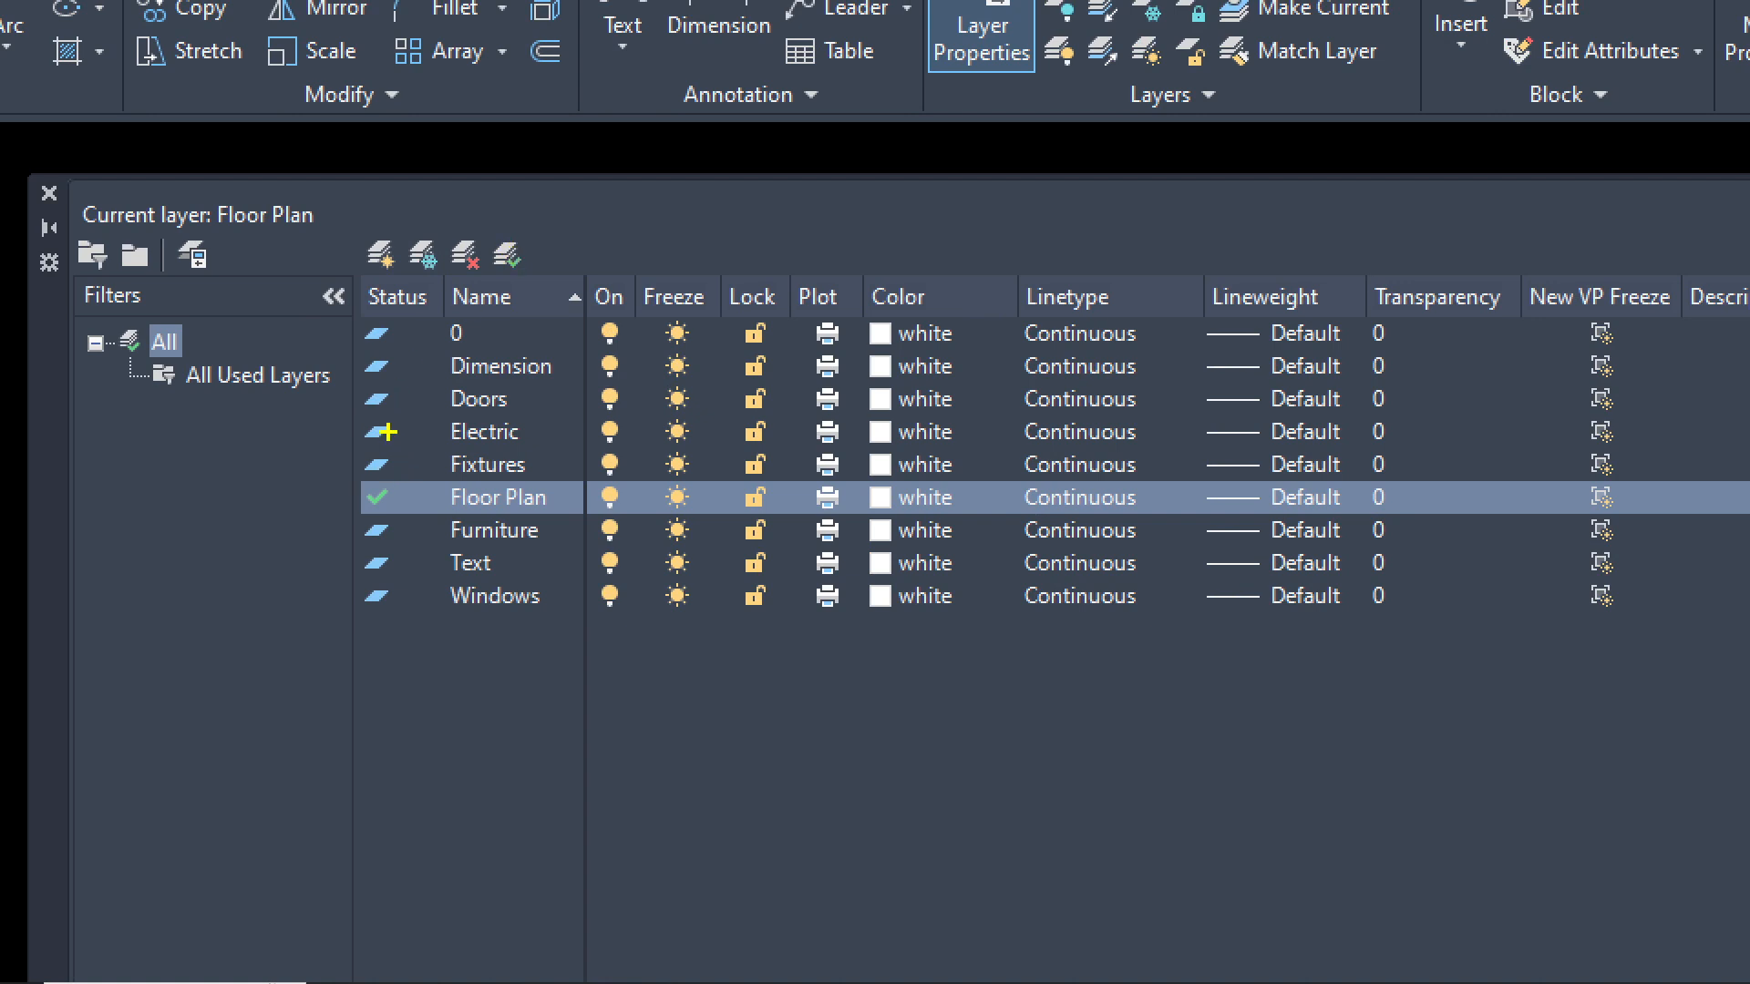
{"action": "left_click_drag", "start_coordinate": [388, 432], "coordinate": [454, 432]}
{"action": "mouse_move", "coordinate": [498, 225]}
{"action": "left_mouse_down"}
{"action": "mouse_move", "coordinate": [485, 270]}
{"action": "mouse_move", "coordinate": [512, 271]}
{"action": "mouse_move", "coordinate": [524, 233]}
{"action": "mouse_move", "coordinate": [490, 232]}
{"action": "left_mouse_up"}
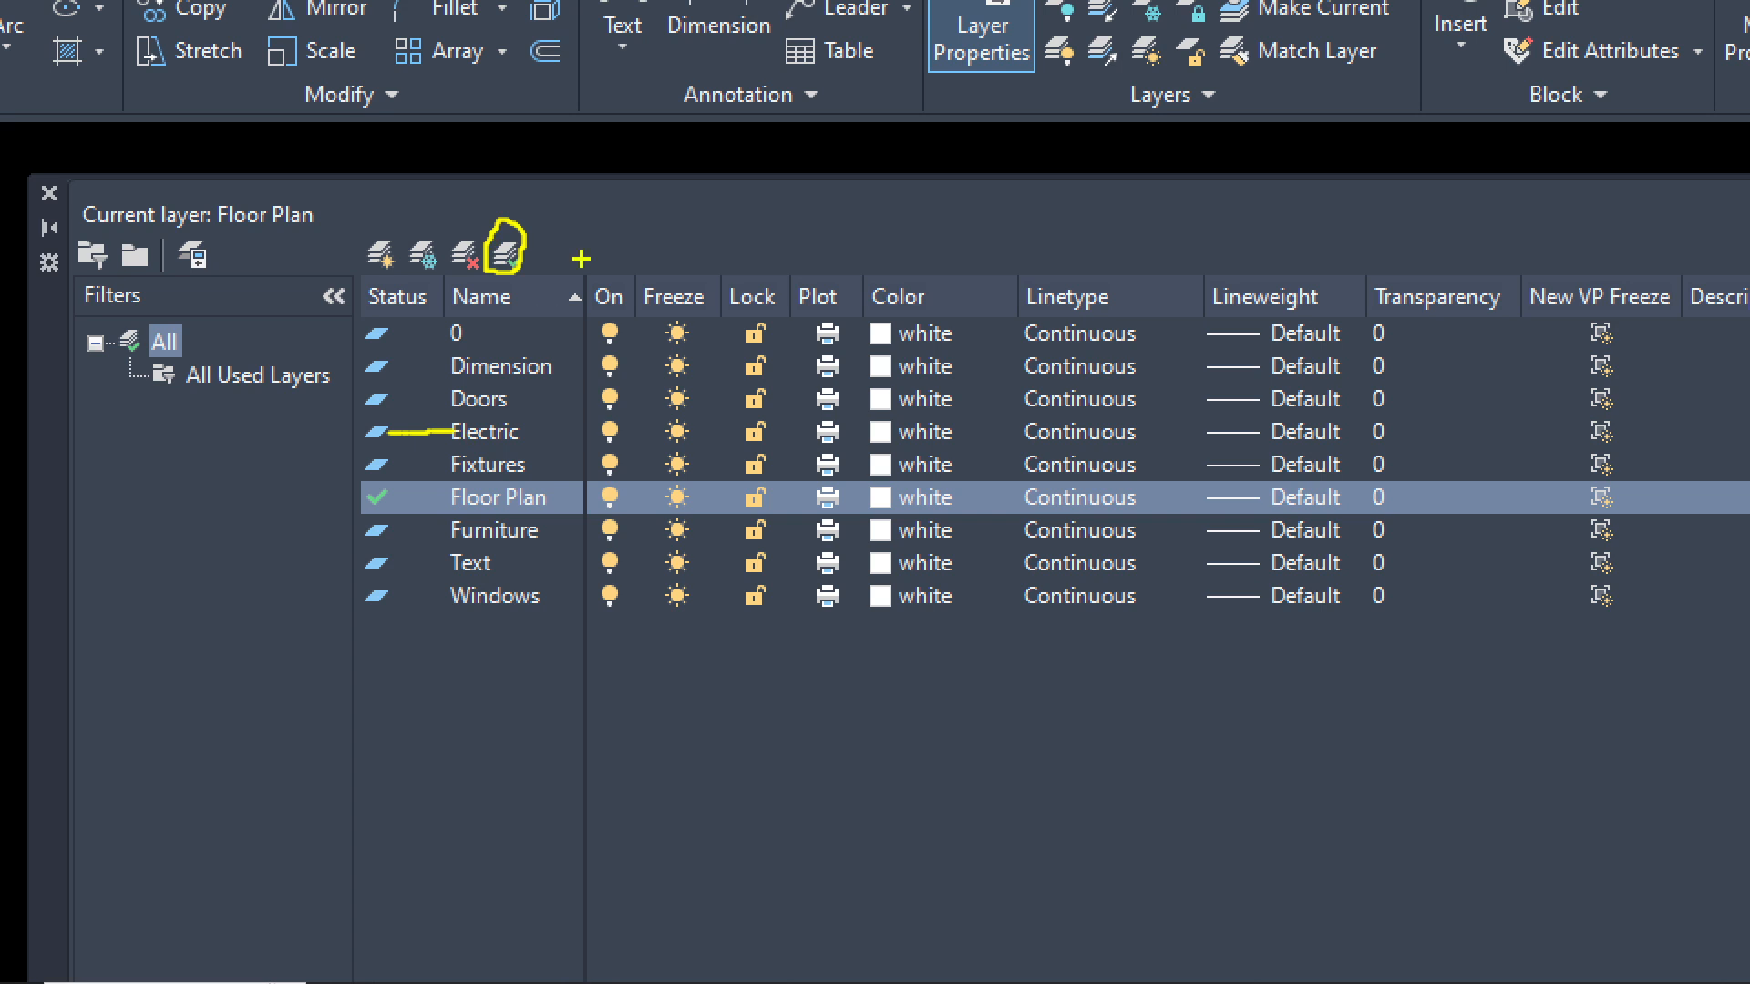
{"action": "left_click_drag", "start_coordinate": [537, 217], "coordinate": [582, 186]}
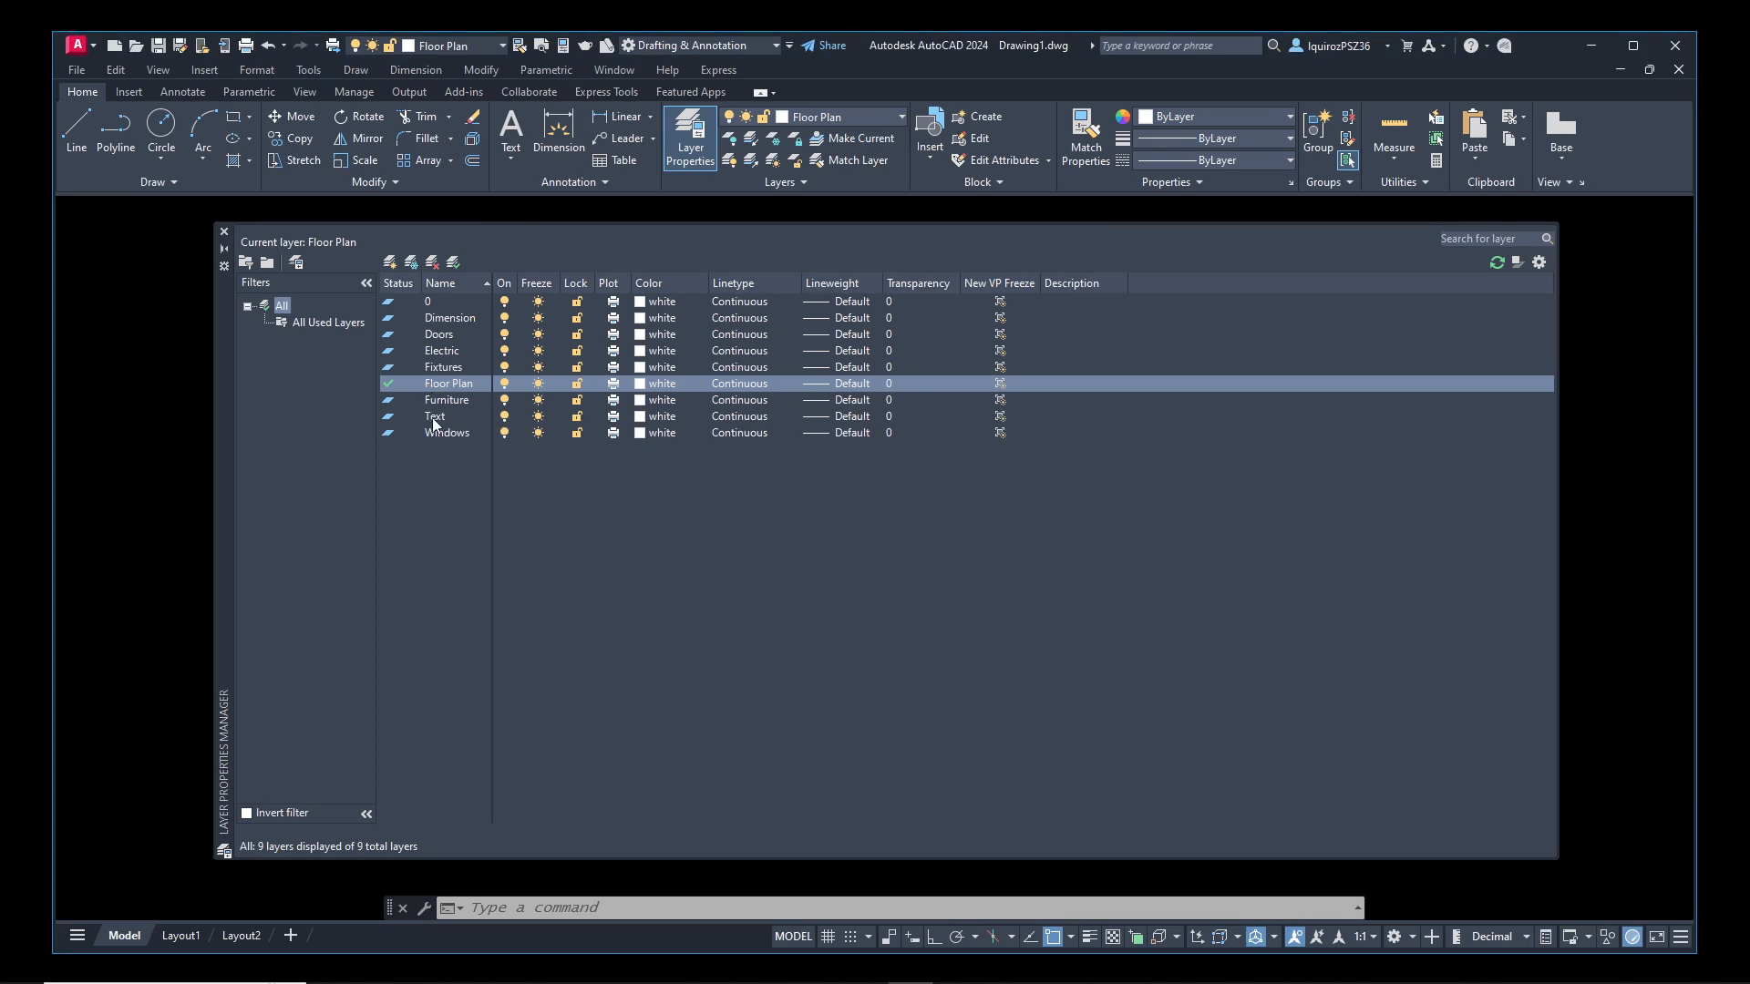
{"action": "left_click", "coordinate": [434, 418]}
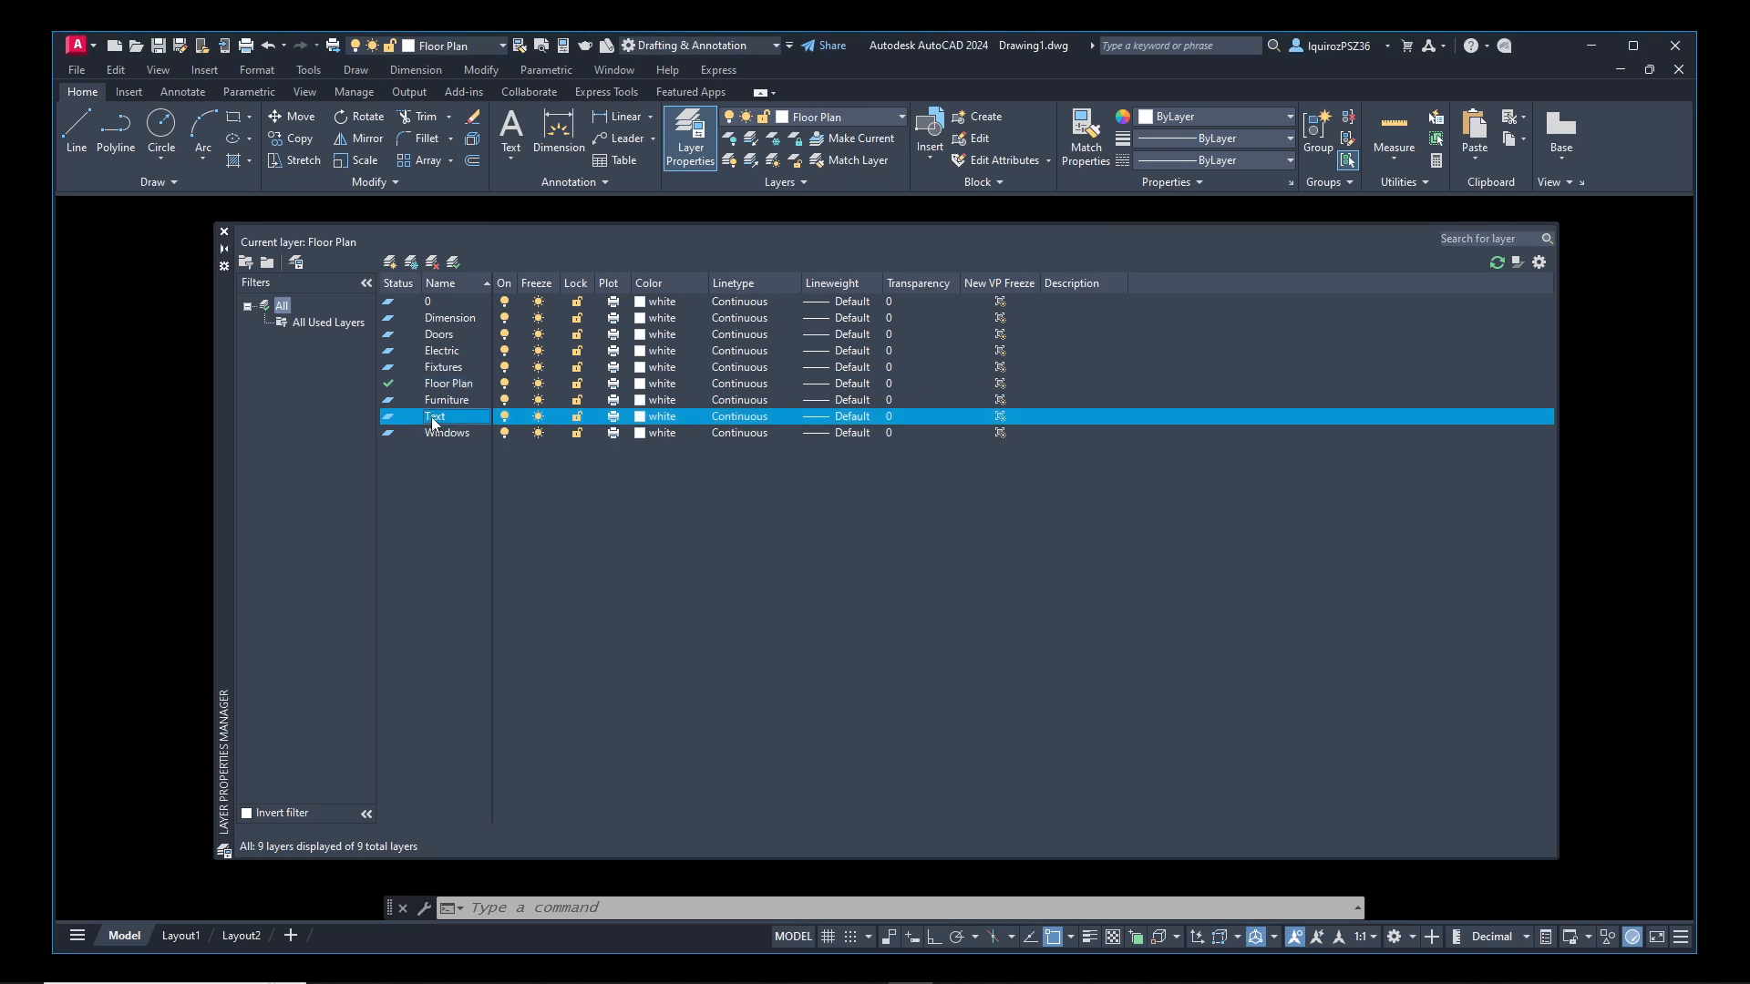
{"action": "left_click", "coordinate": [434, 265]}
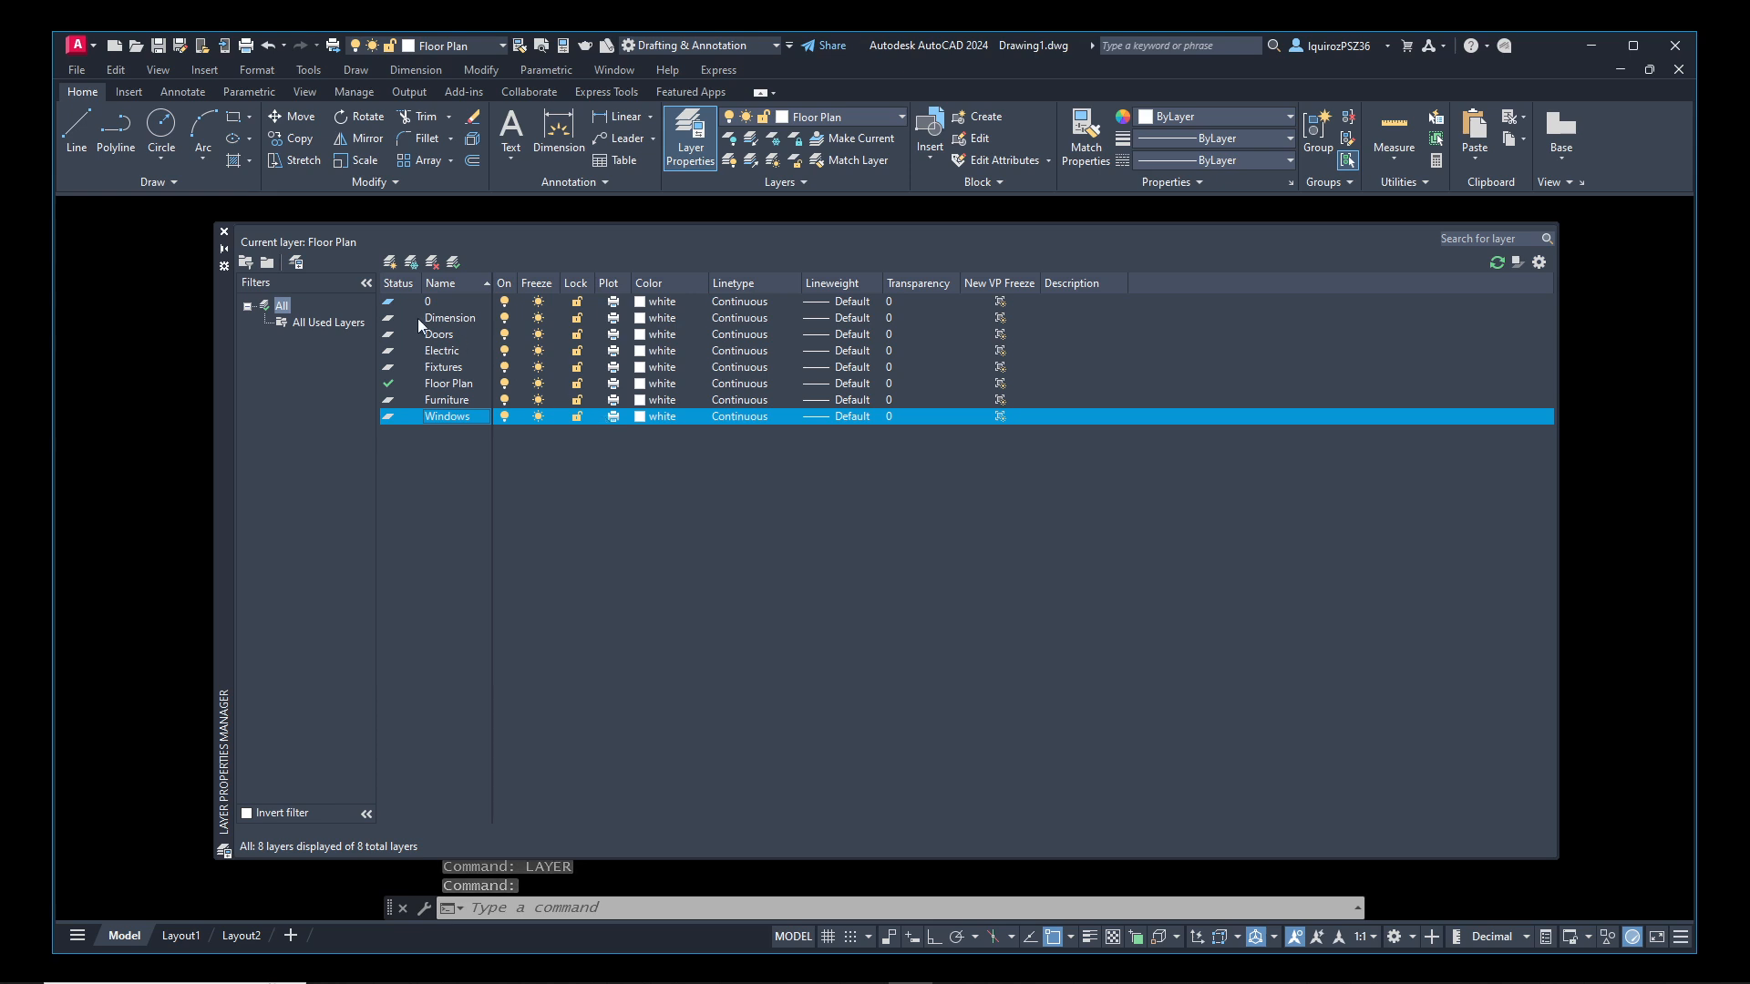
Create a new layer named Text in the Layer Properties Manager
{"action": "left_click", "coordinate": [390, 261]}
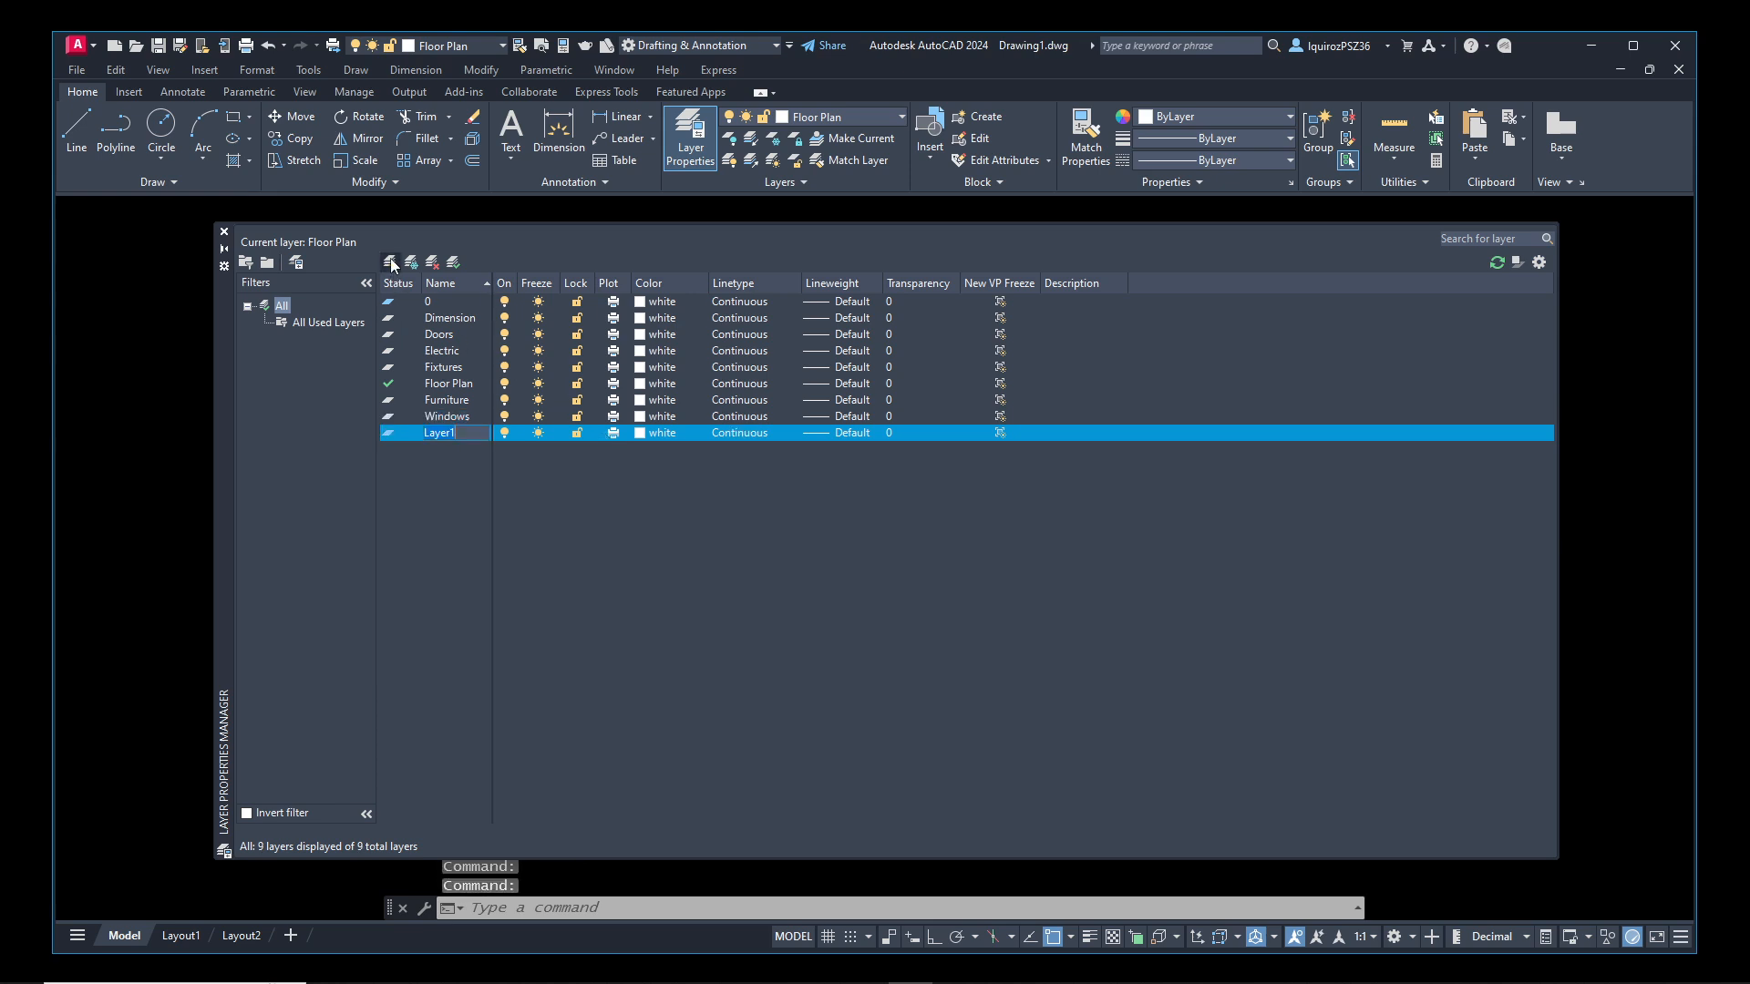
{"action": "type", "text": "Text"}
{"action": "key", "text": "Return"}
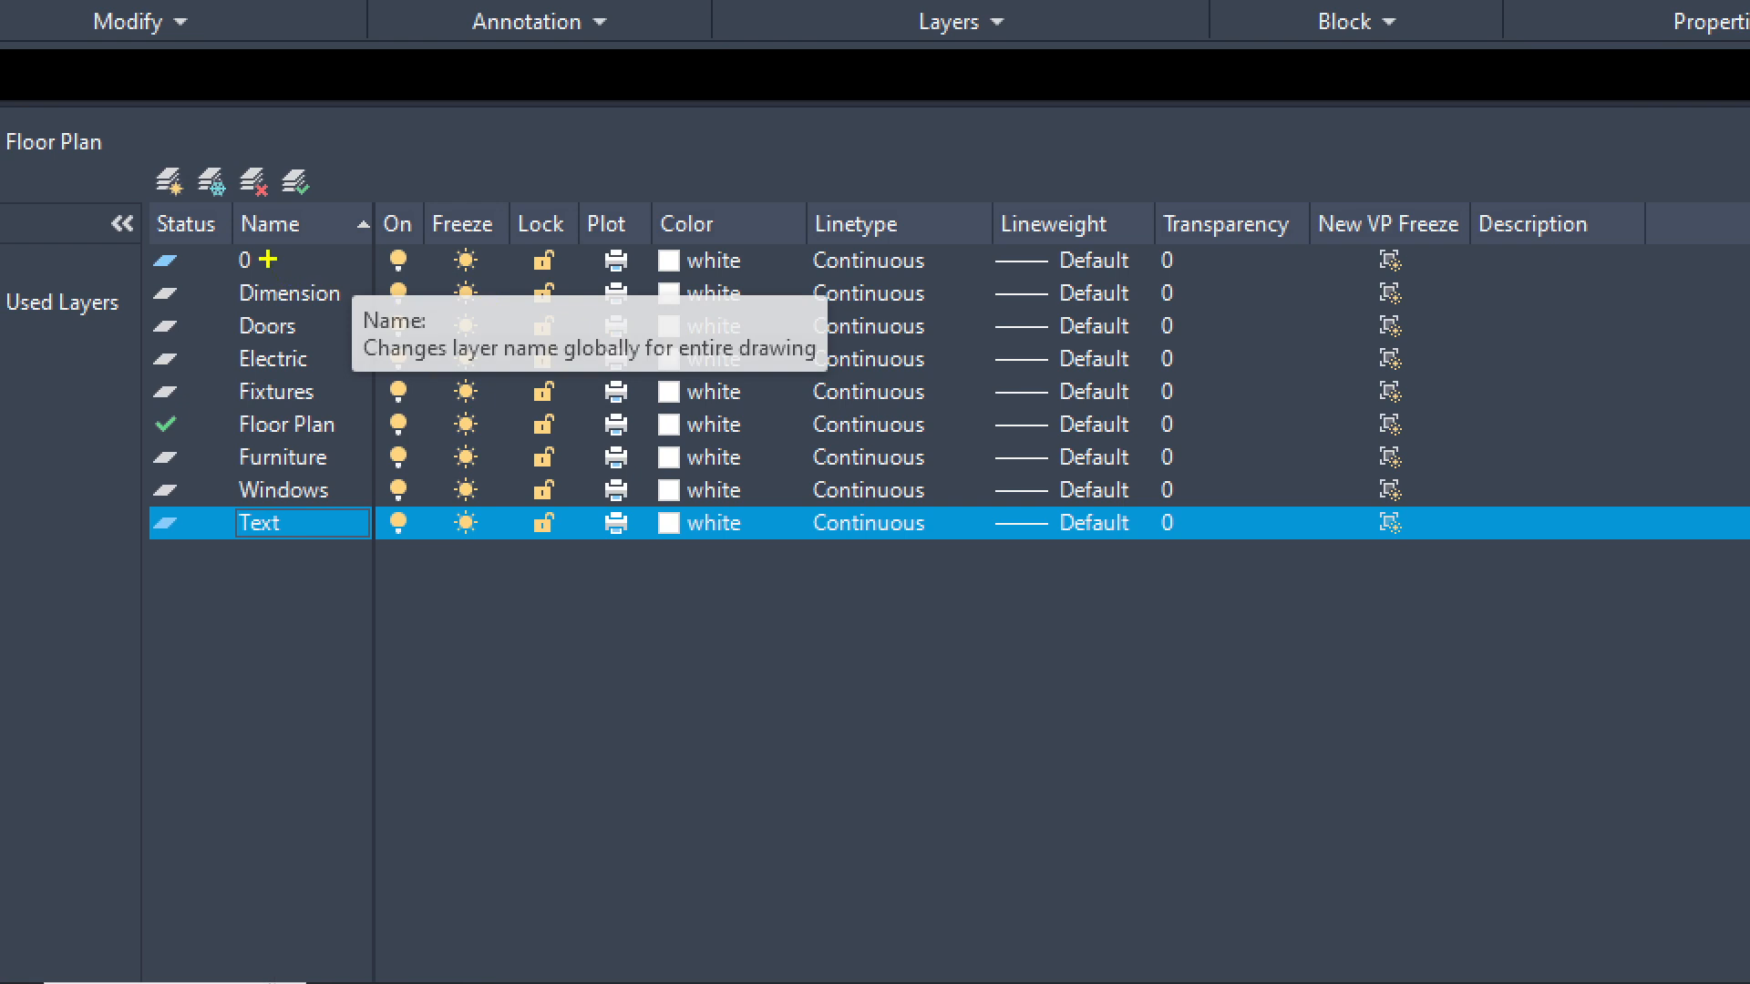
{"action": "mouse_move", "coordinate": [248, 247]}
{"action": "left_mouse_down"}
{"action": "mouse_move", "coordinate": [188, 247]}
{"action": "mouse_move", "coordinate": [180, 271]}
{"action": "mouse_move", "coordinate": [263, 271]}
{"action": "mouse_move", "coordinate": [262, 248]}
{"action": "left_mouse_up"}
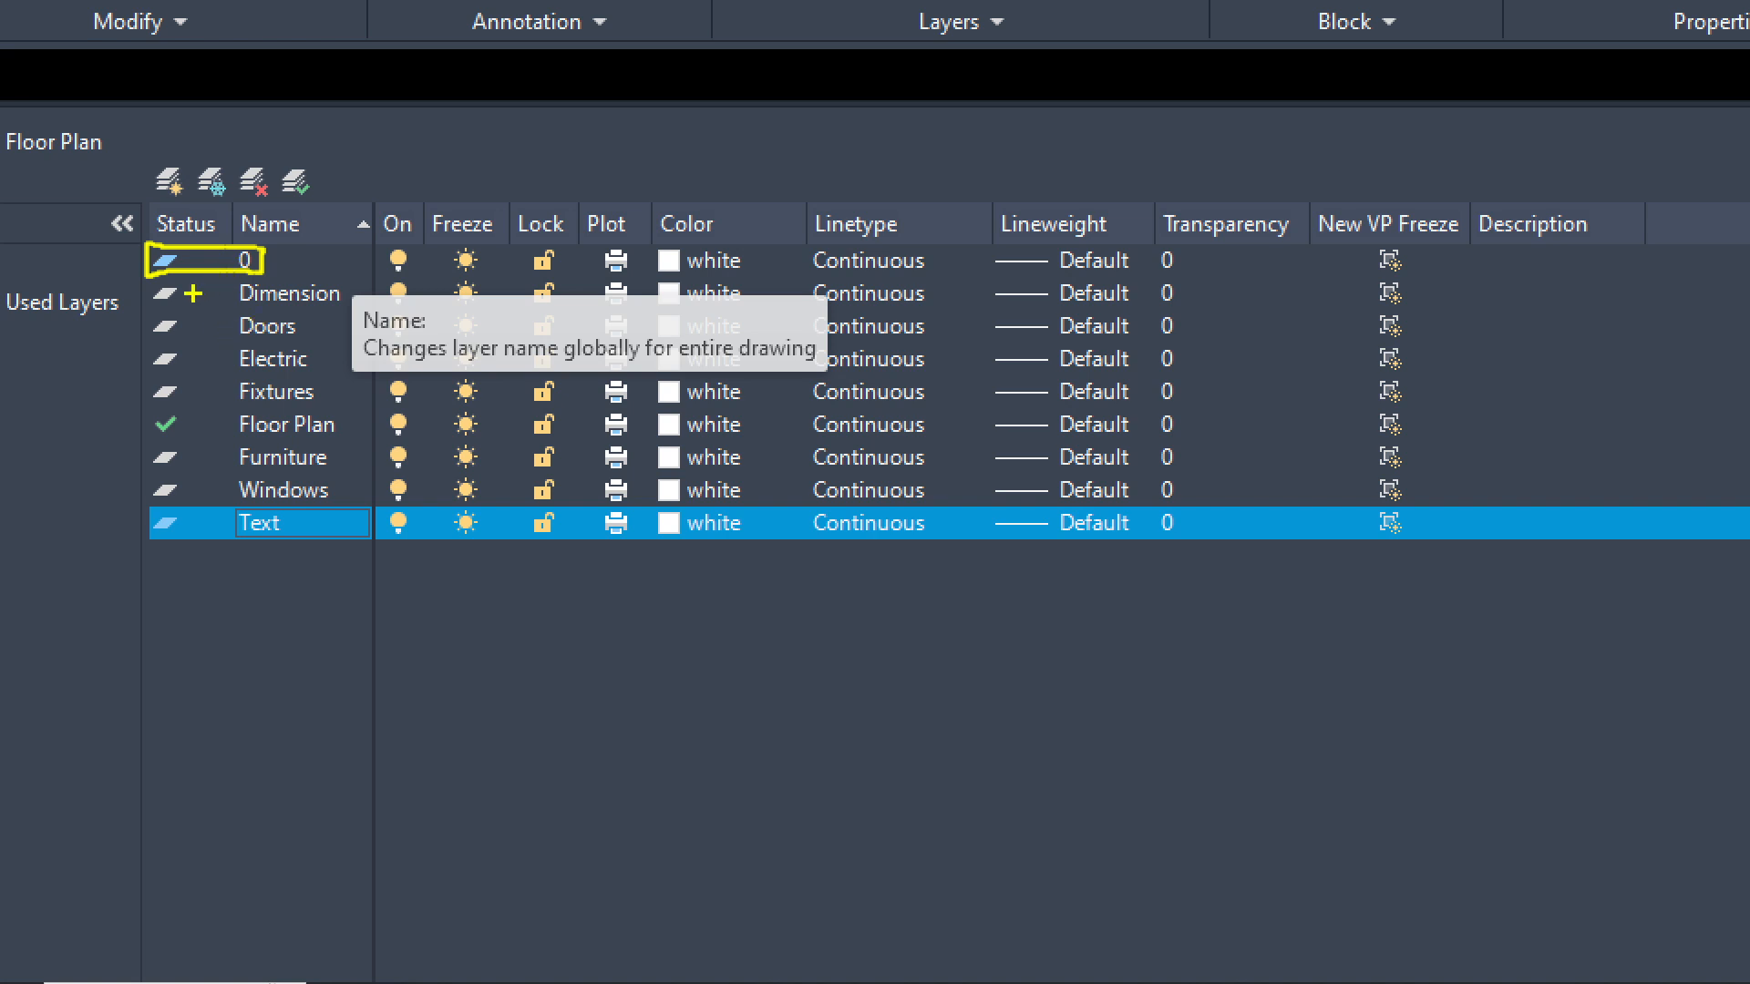
{"action": "mouse_move", "coordinate": [136, 286]}
{"action": "left_mouse_down"}
{"action": "mouse_move", "coordinate": [104, 398]}
{"action": "mouse_move", "coordinate": [119, 483]}
{"action": "mouse_move", "coordinate": [108, 385]}
{"action": "mouse_move", "coordinate": [130, 288]}
{"action": "left_mouse_up"}
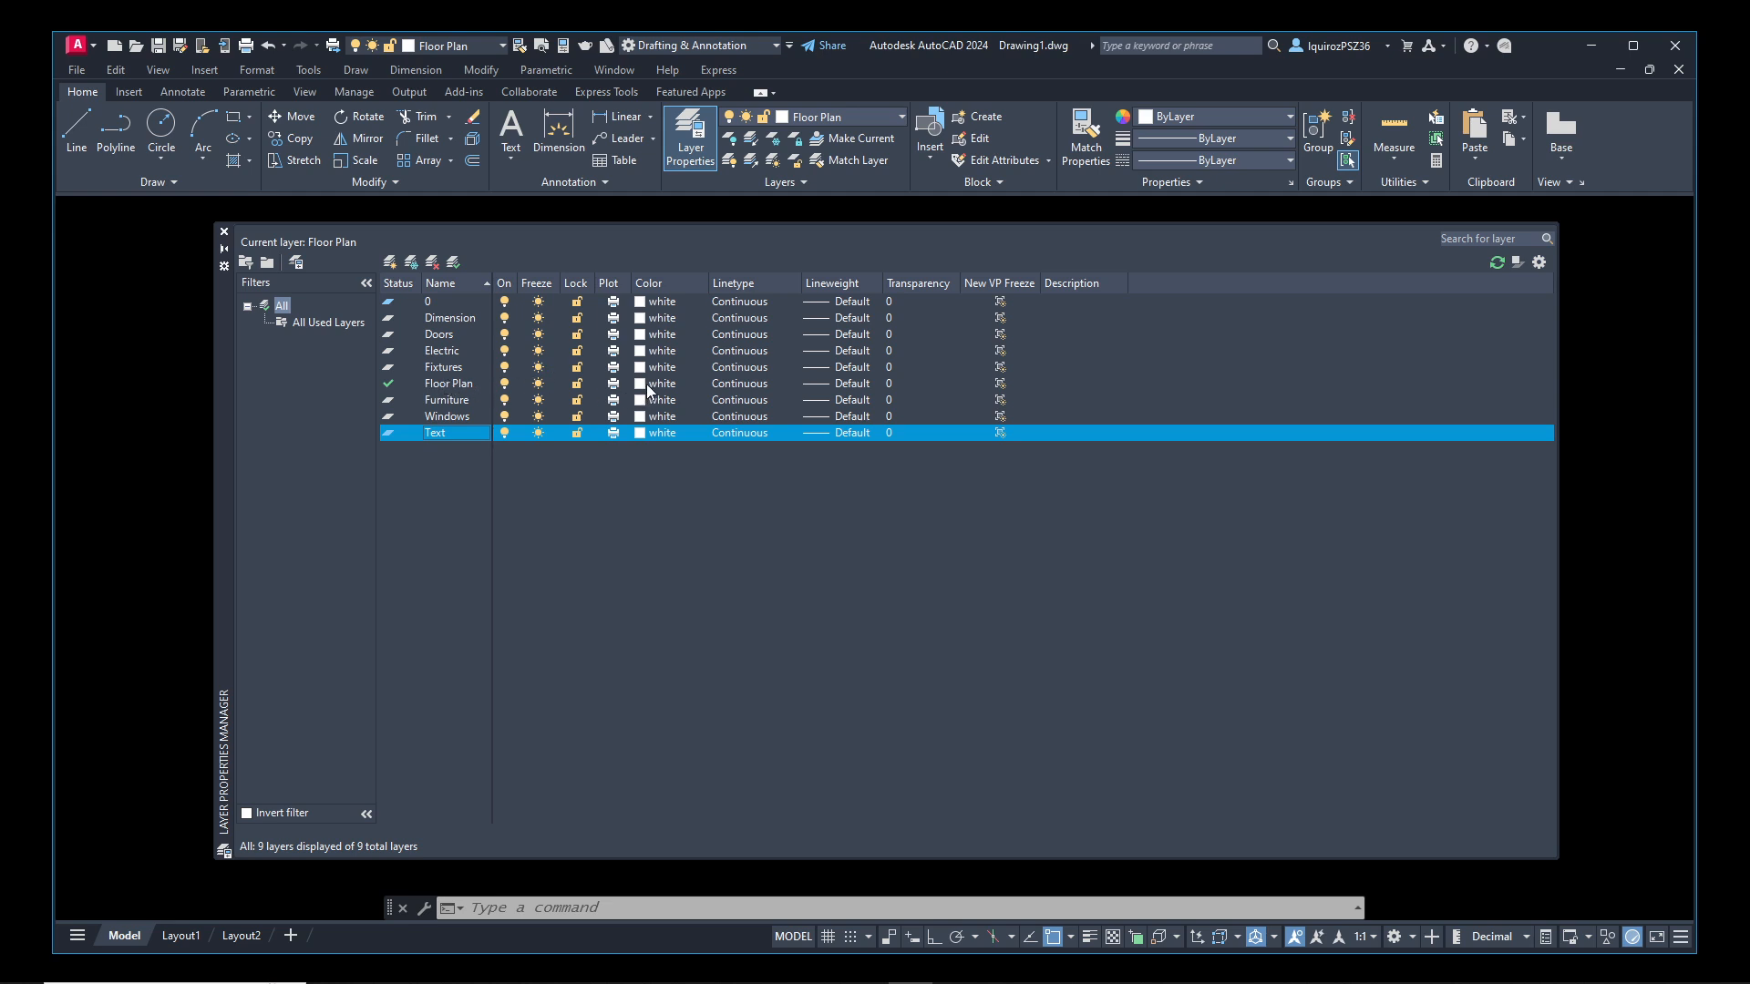
{"action": "left_click", "coordinate": [648, 385]}
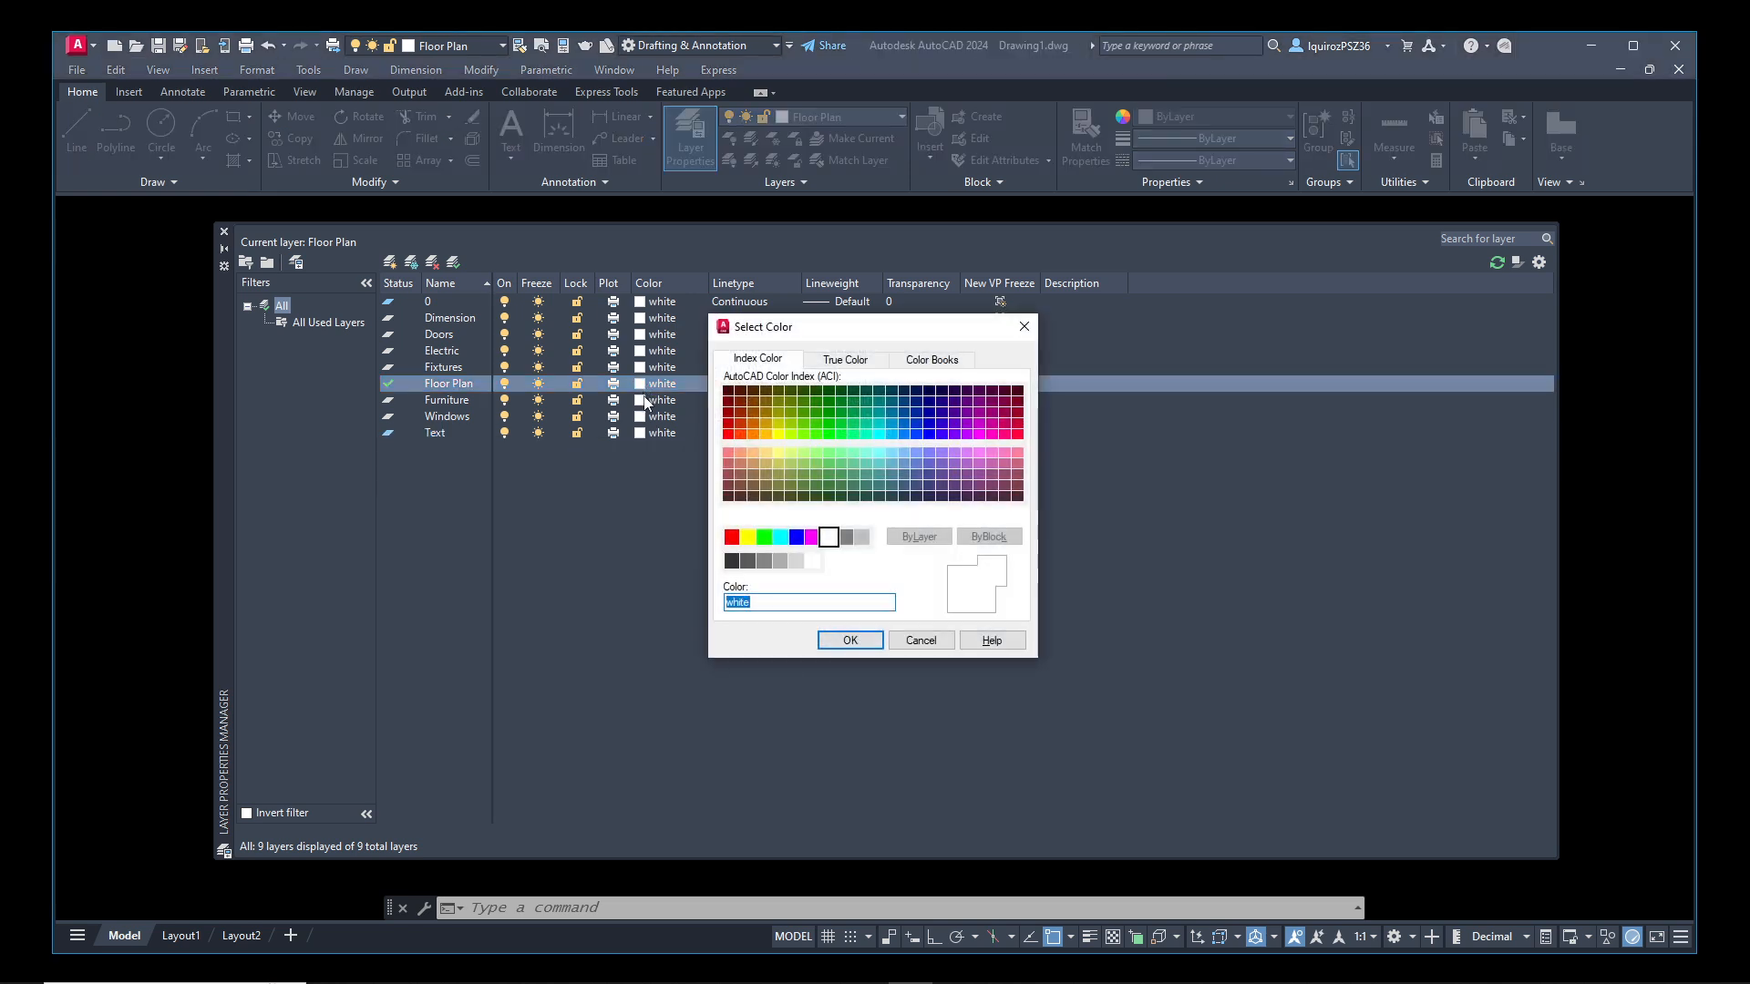
{"action": "left_click", "coordinate": [922, 640]}
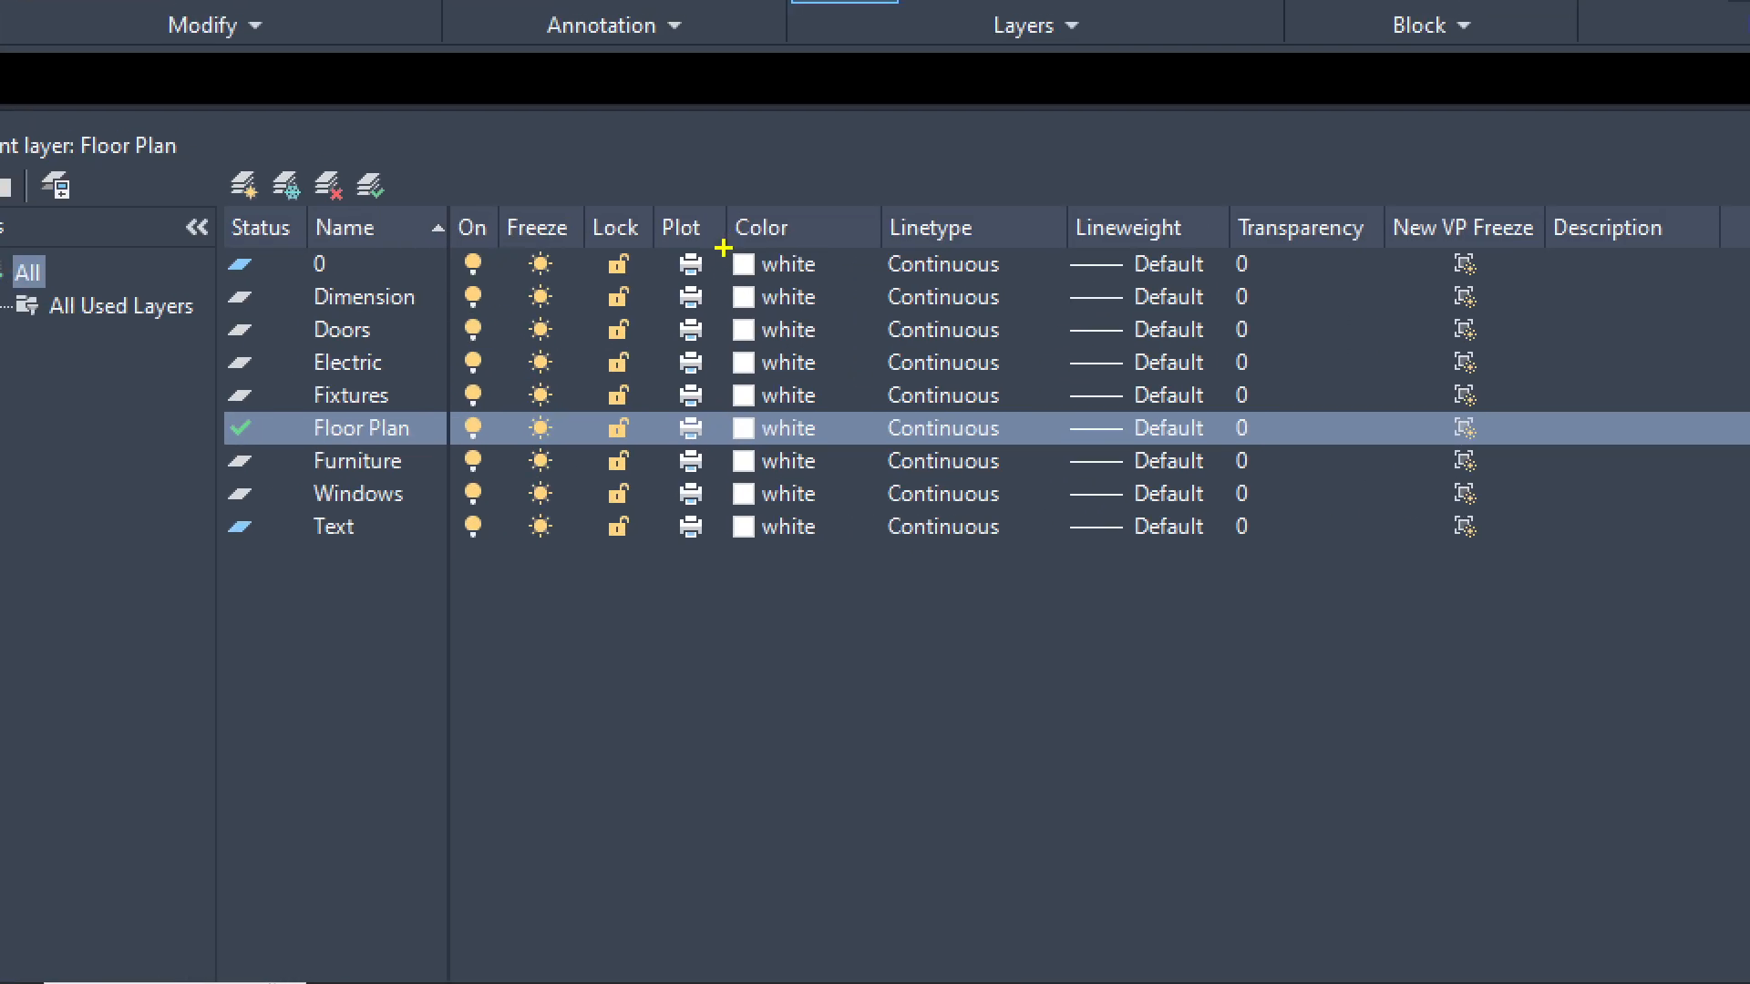
{"action": "left_click_drag", "start_coordinate": [721, 249], "coordinate": [812, 558], "text": "ctrl"}
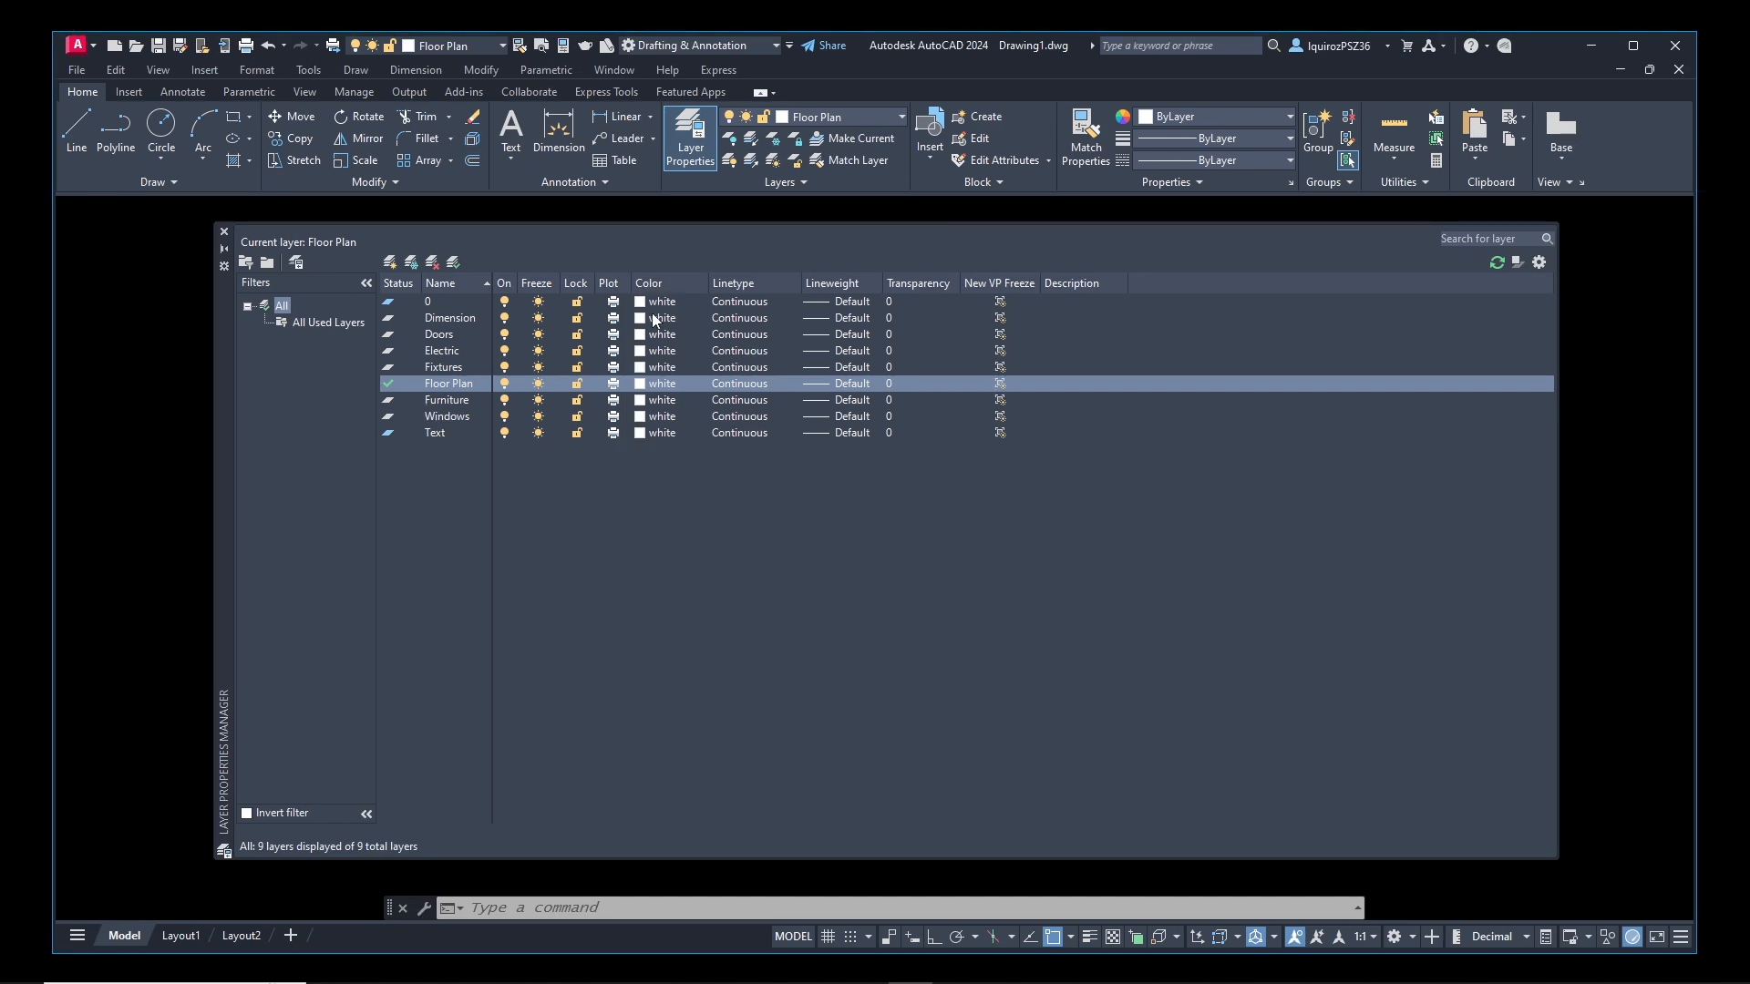
Set the Dimension layer's color to red (index color 1)
{"action": "left_click", "coordinate": [662, 319]}
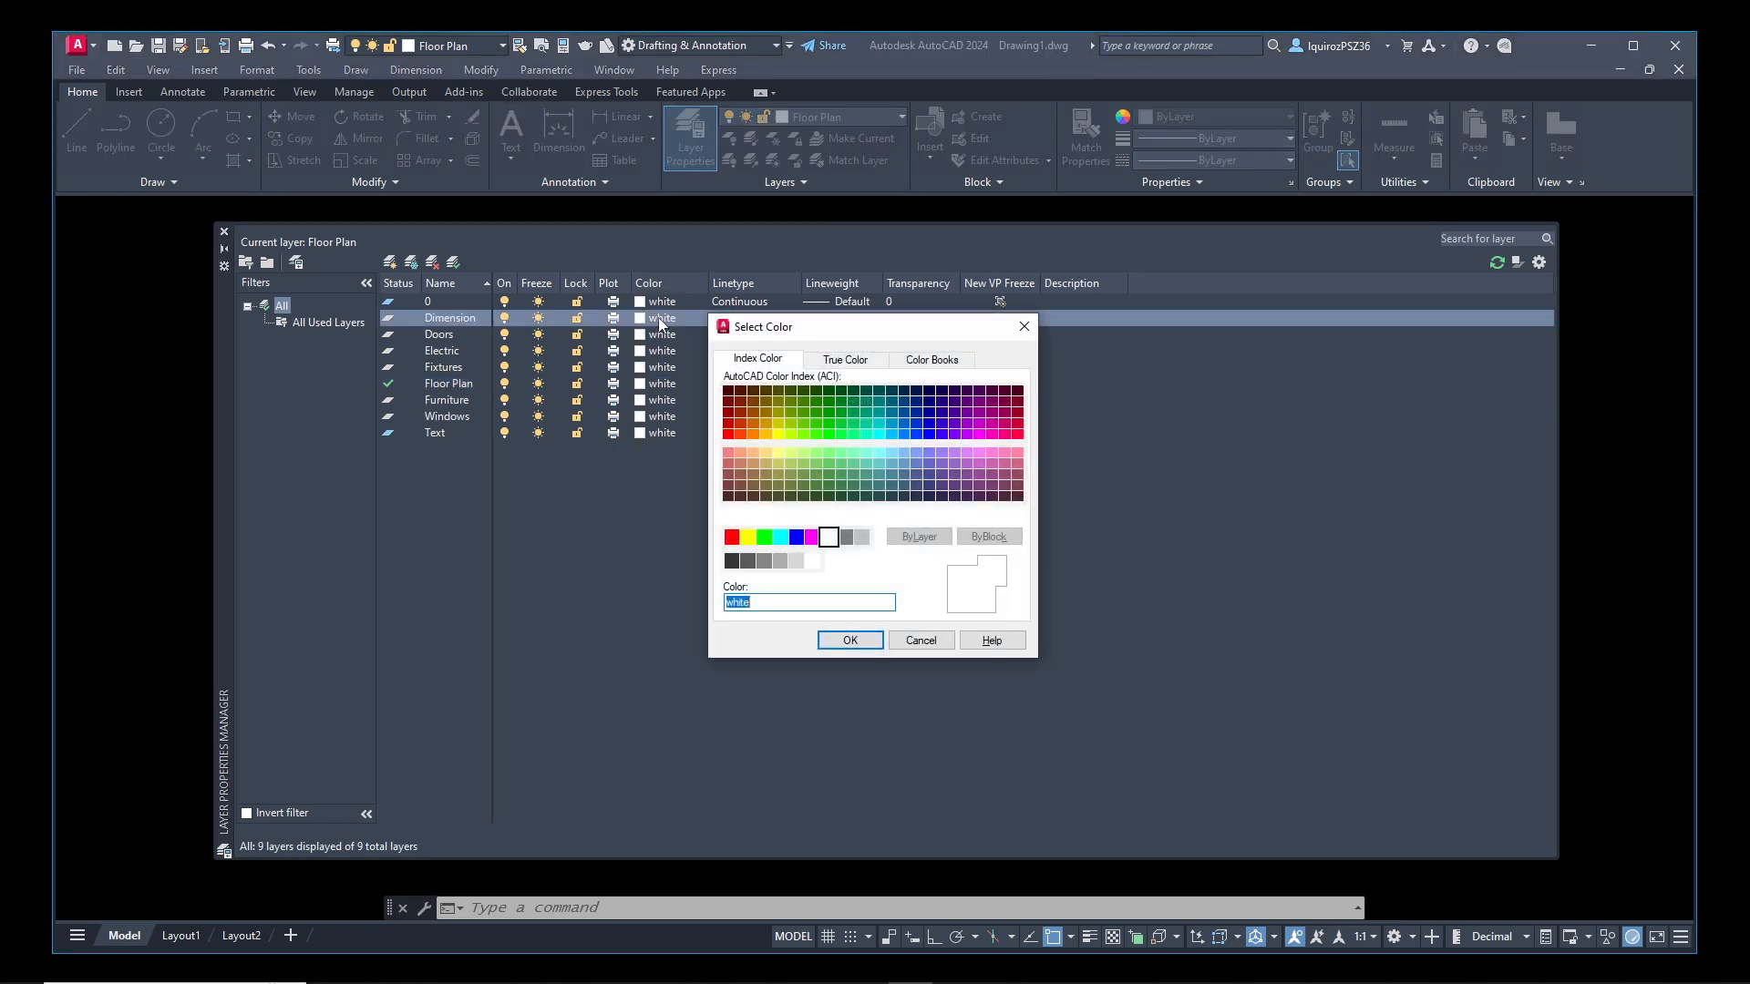
{"action": "left_click", "coordinate": [732, 538]}
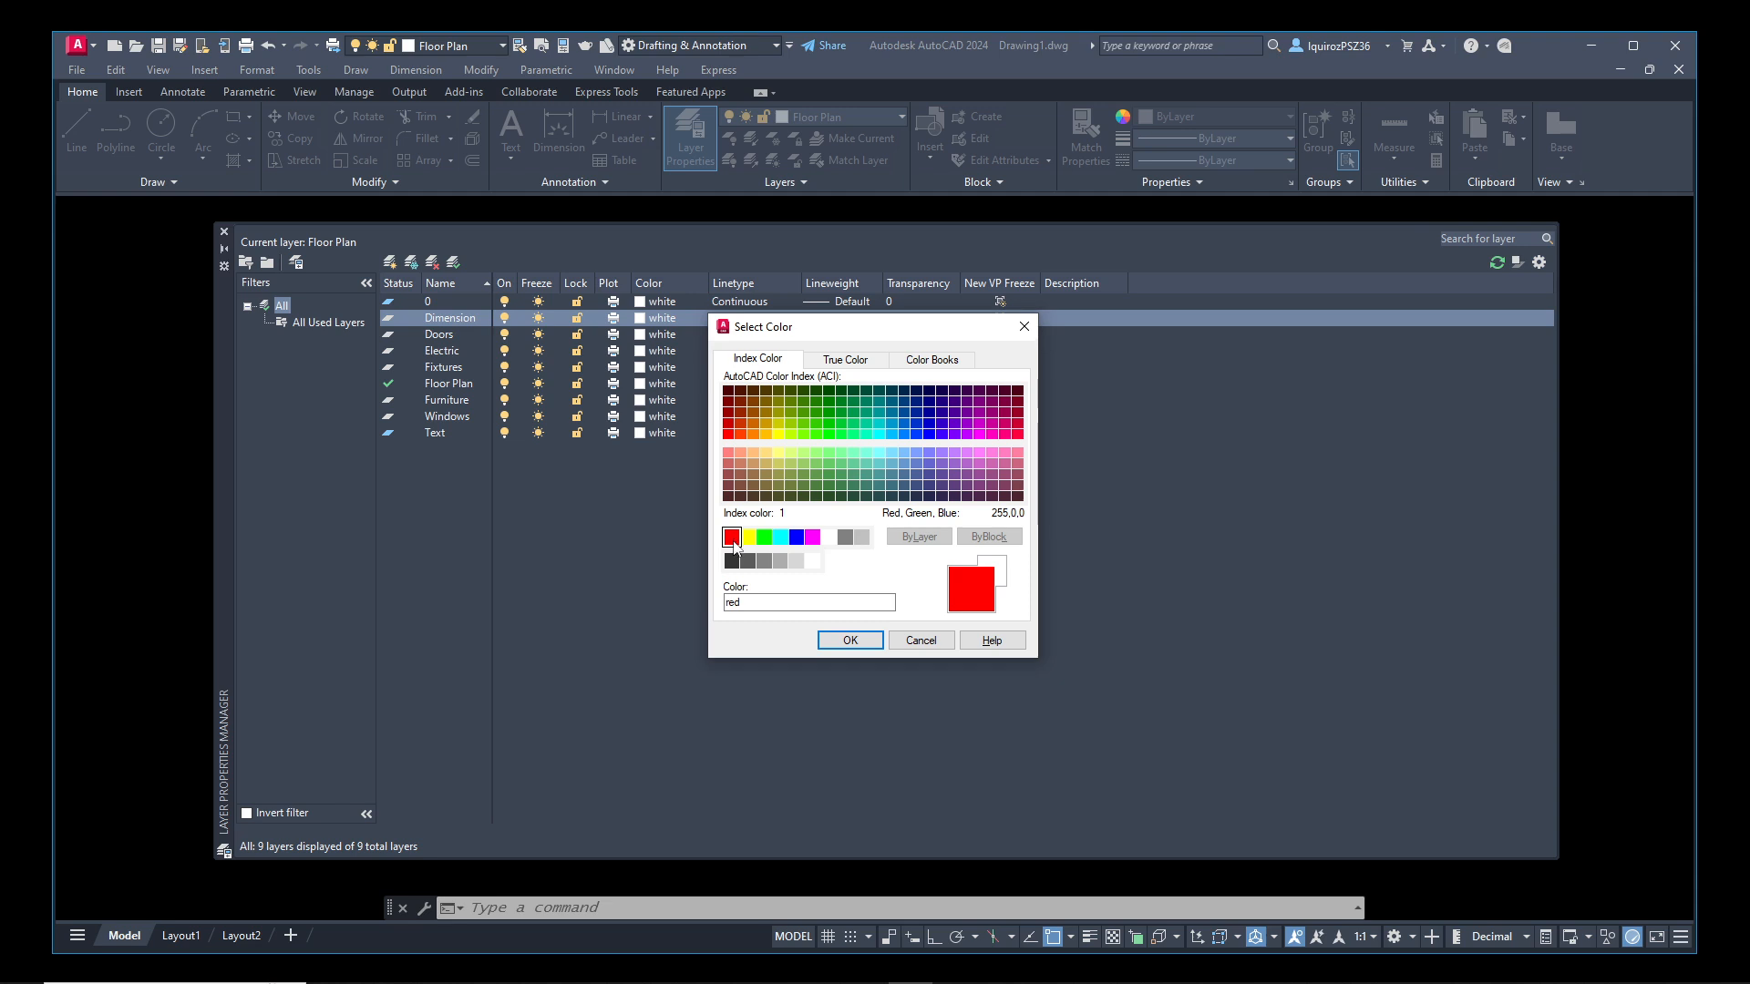
{"action": "left_click", "coordinate": [849, 641]}
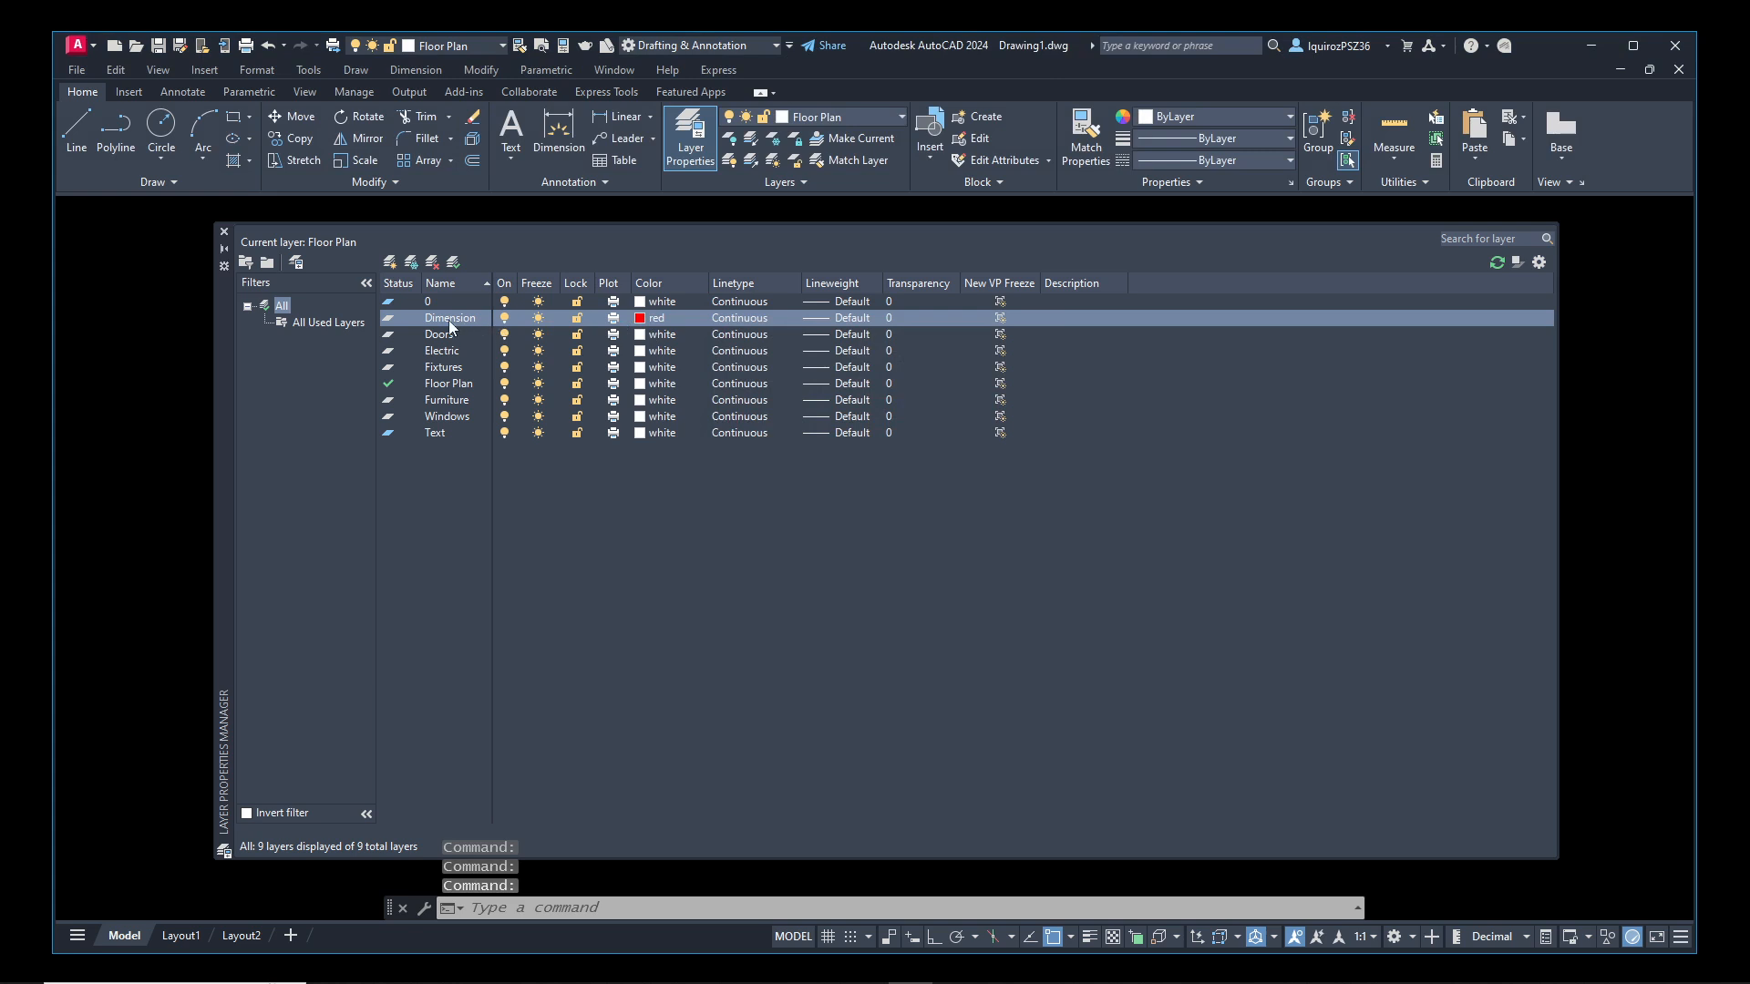
Set the Doors layer's color to yellow and the Electric layer's color to green
{"action": "left_click", "coordinate": [642, 336]}
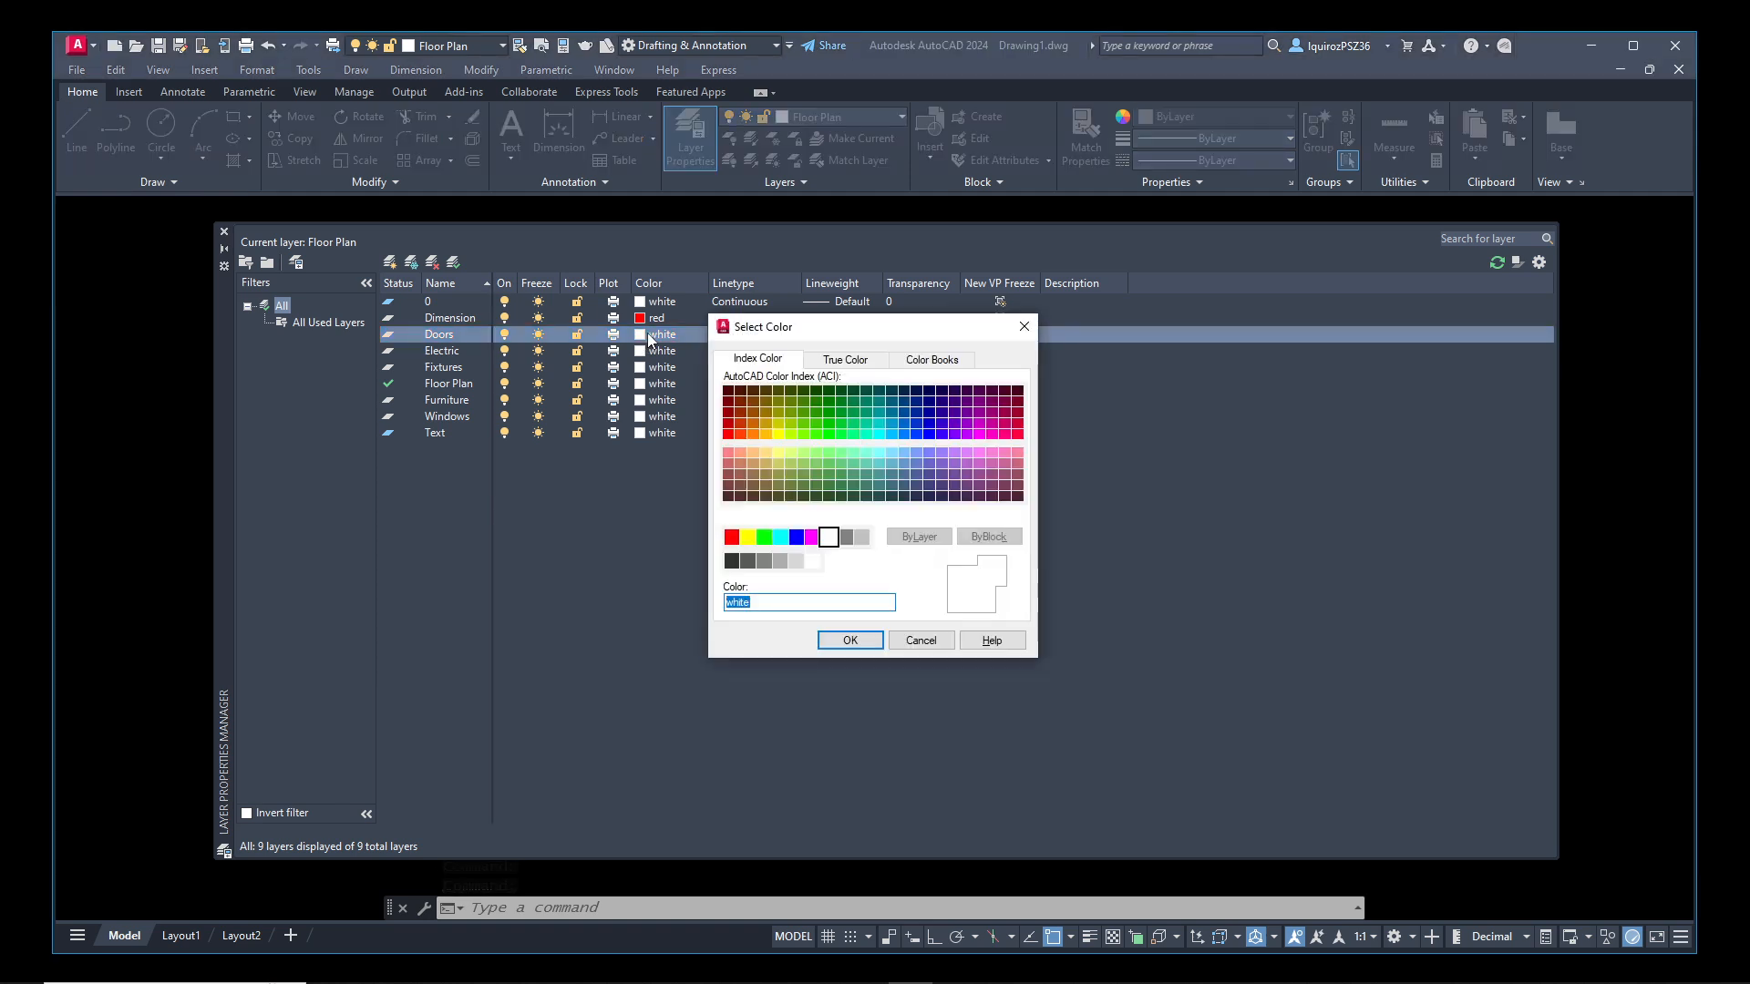
{"action": "left_click", "coordinate": [749, 538]}
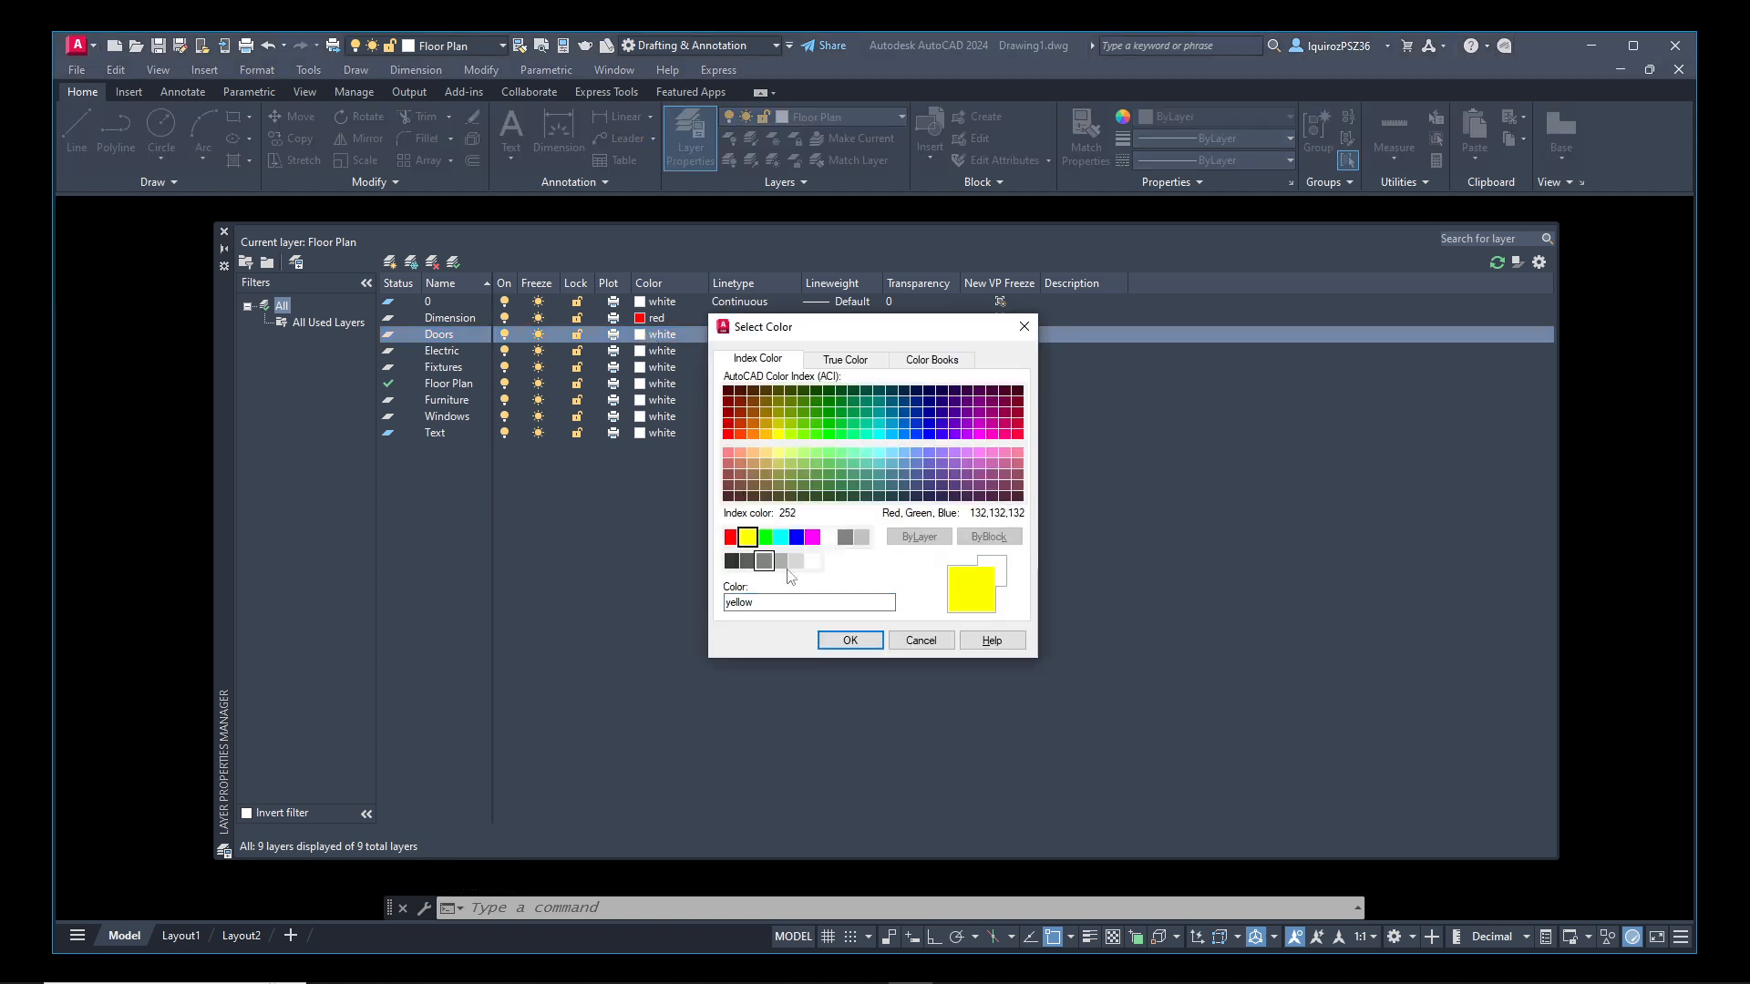
{"action": "left_click", "coordinate": [855, 641]}
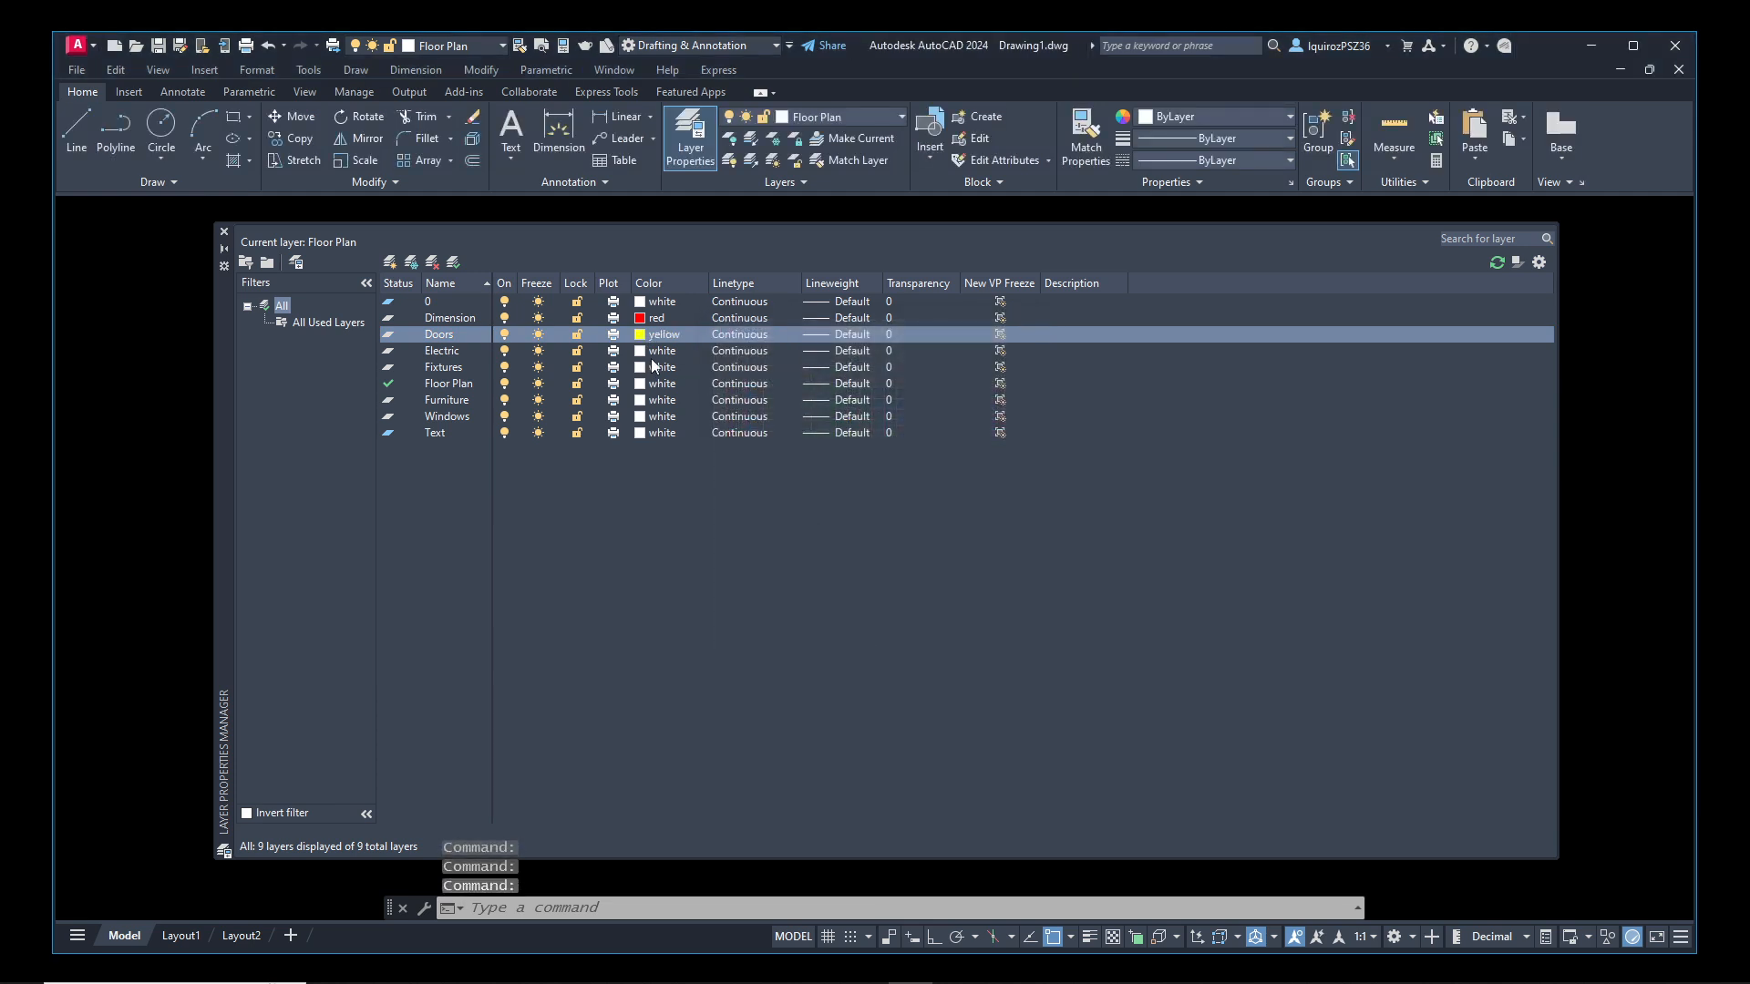
{"action": "left_click", "coordinate": [643, 351]}
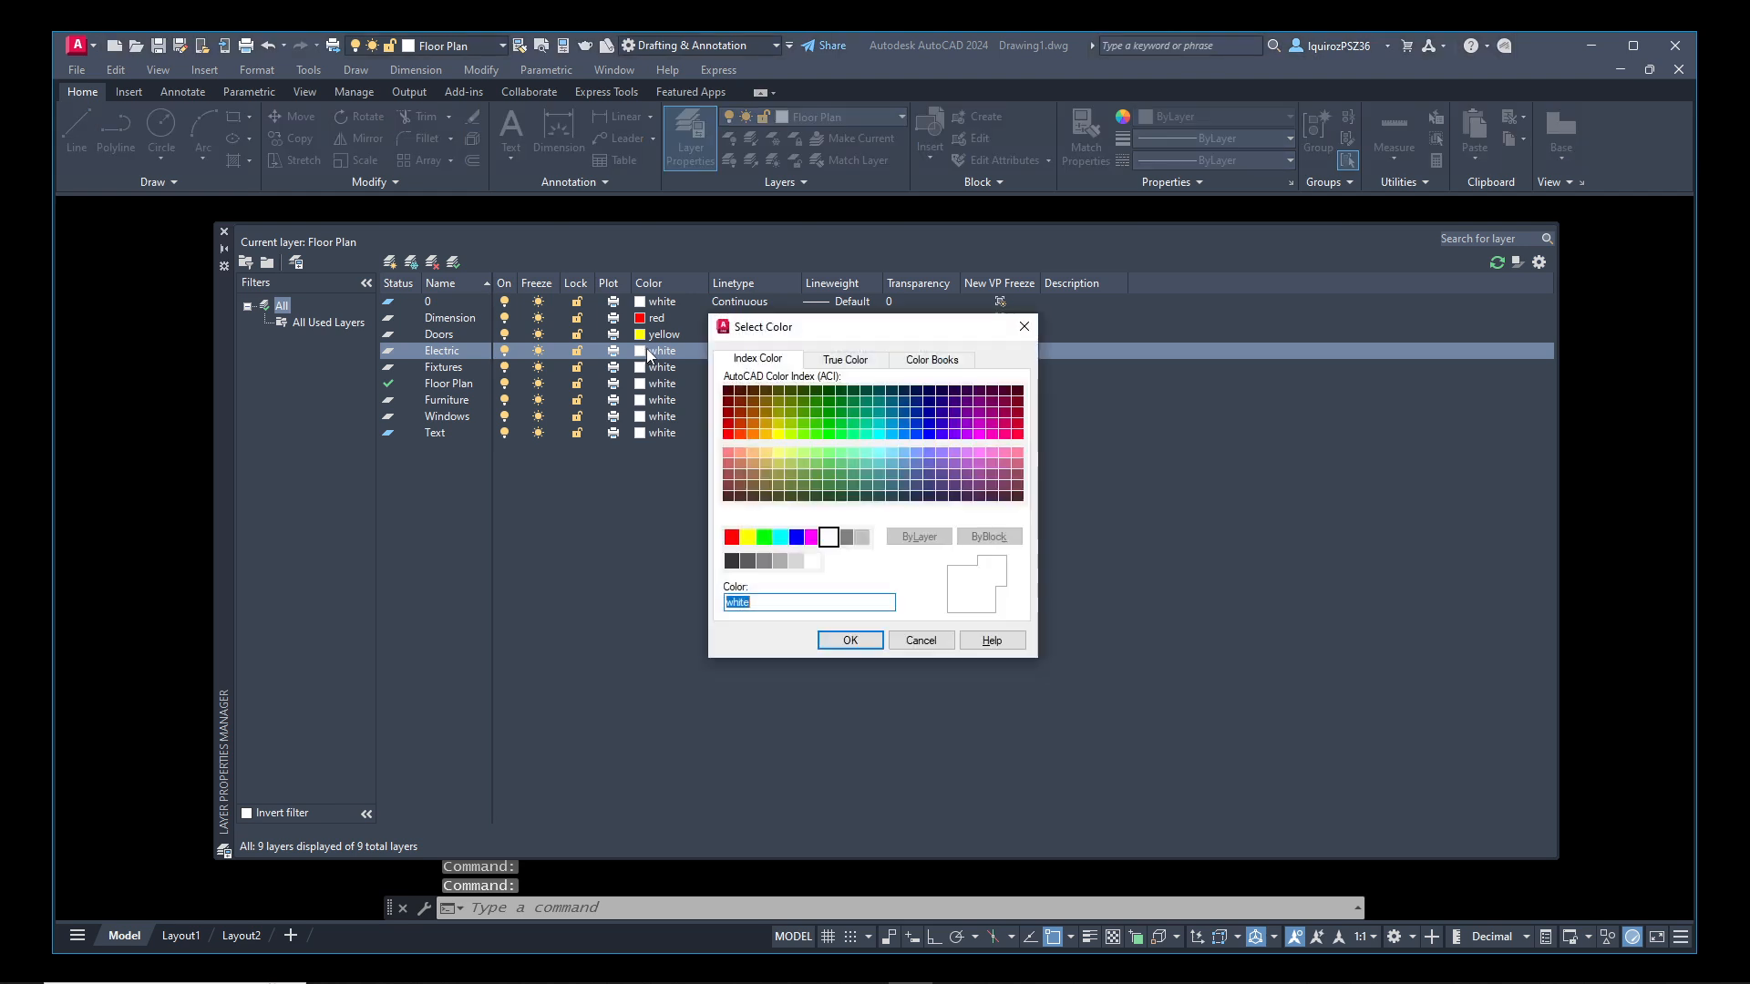
{"action": "left_click", "coordinate": [764, 537]}
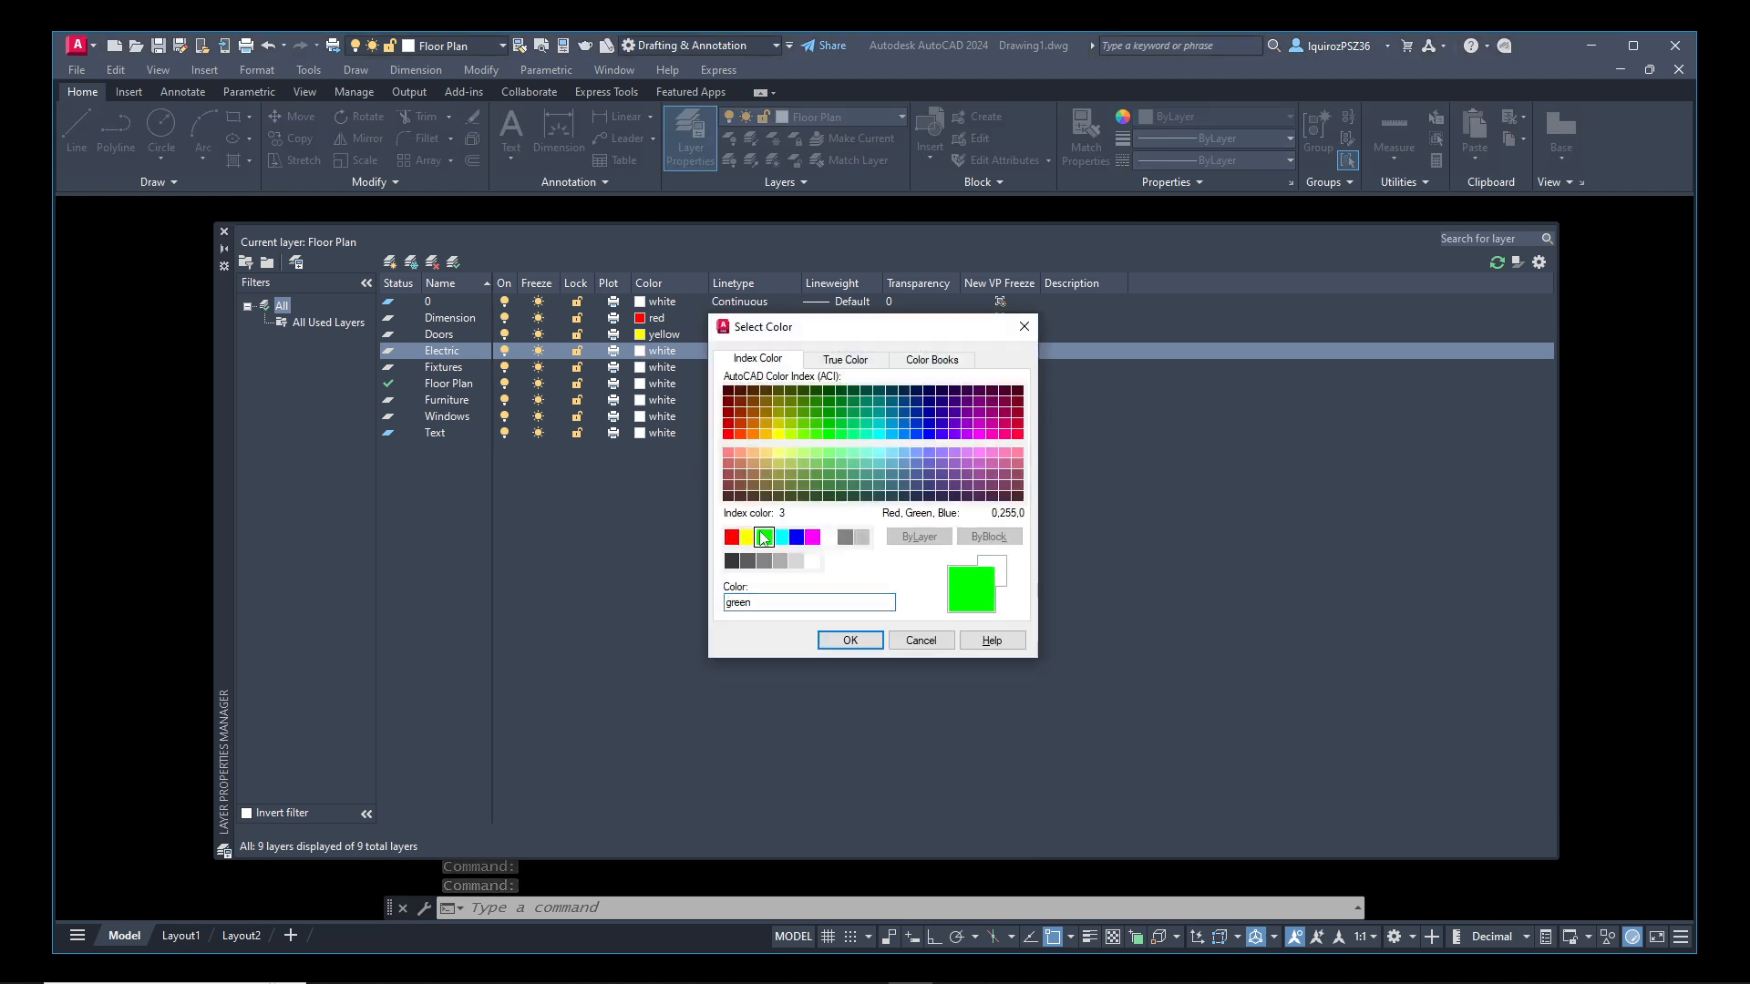
{"action": "left_click", "coordinate": [850, 640]}
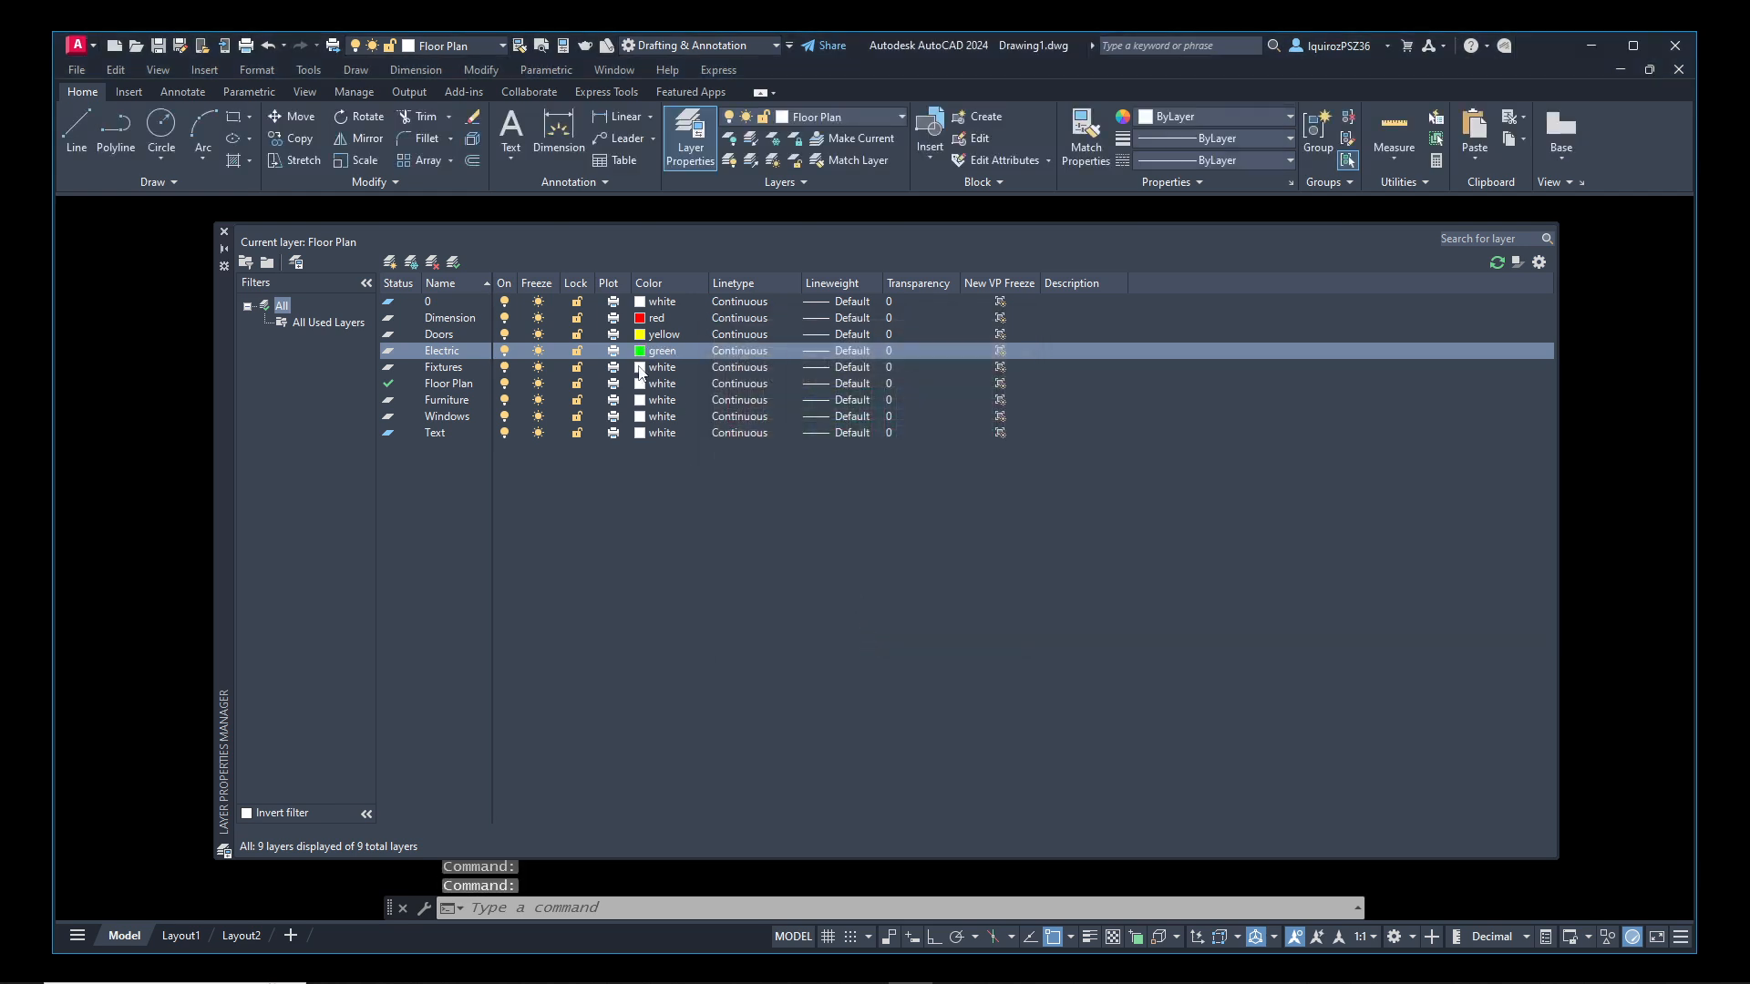
Set the Fixtures layer's color to cyan and choose white for the Floor Plan layer
{"action": "left_click", "coordinate": [643, 368]}
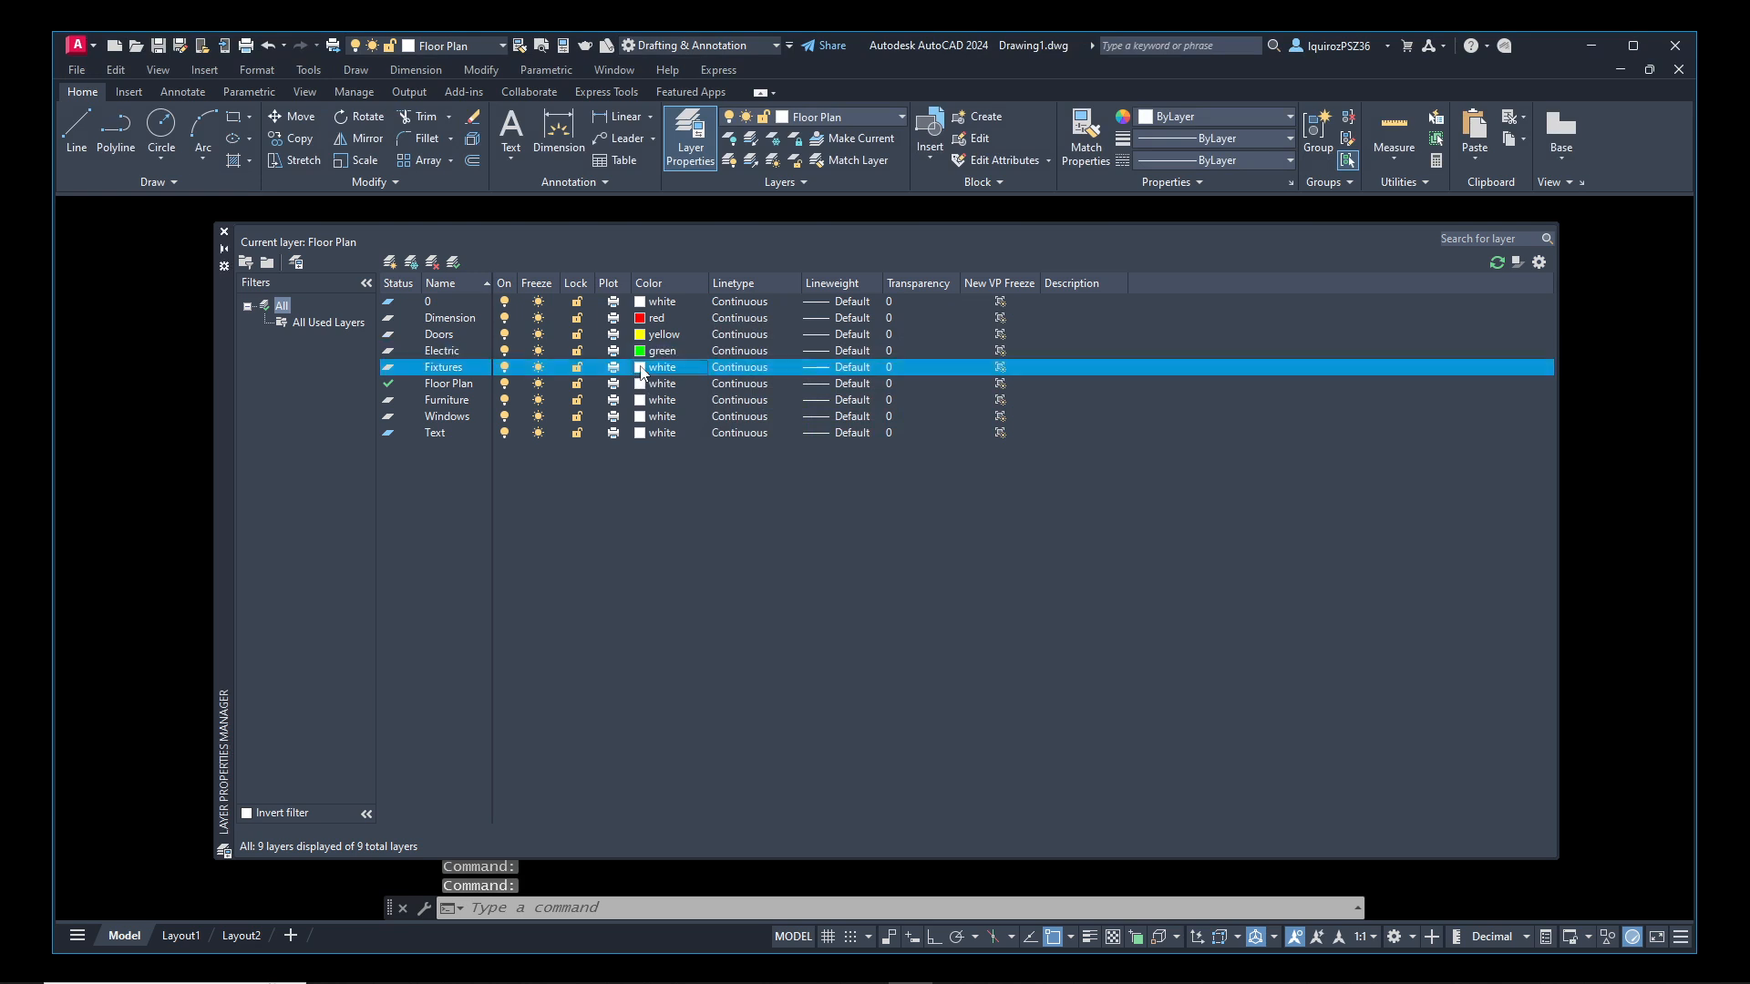
{"action": "left_click", "coordinate": [786, 541]}
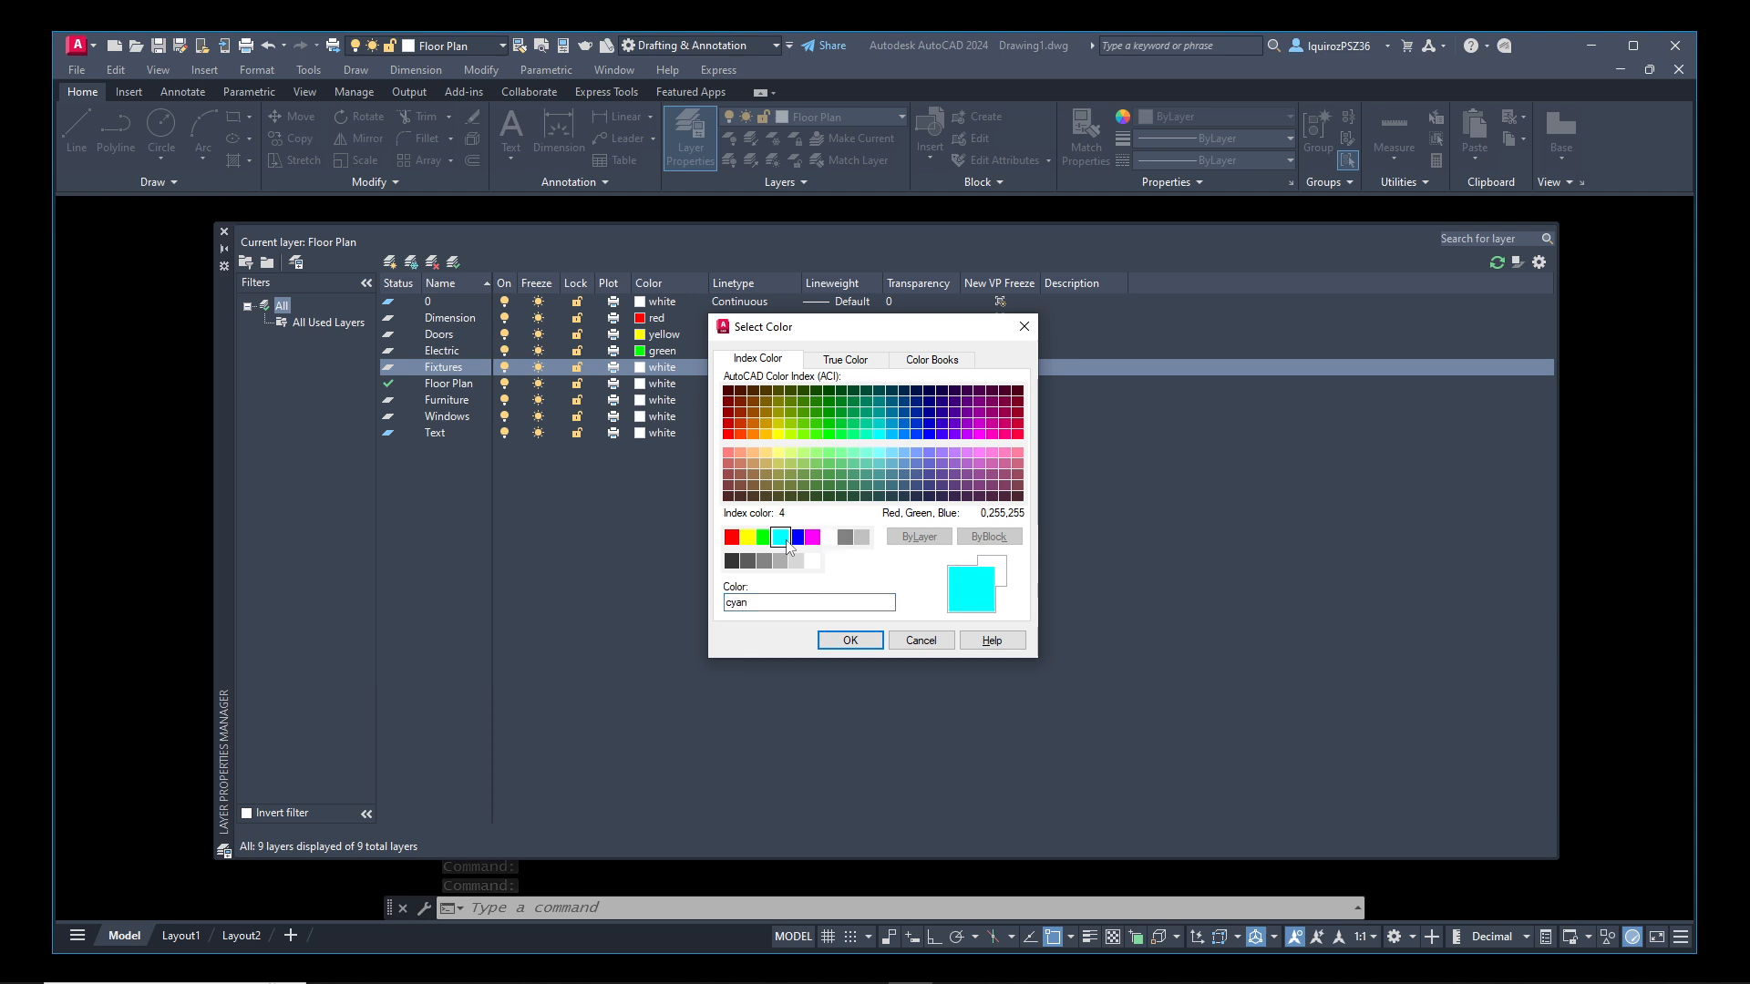
{"action": "left_click", "coordinate": [864, 638]}
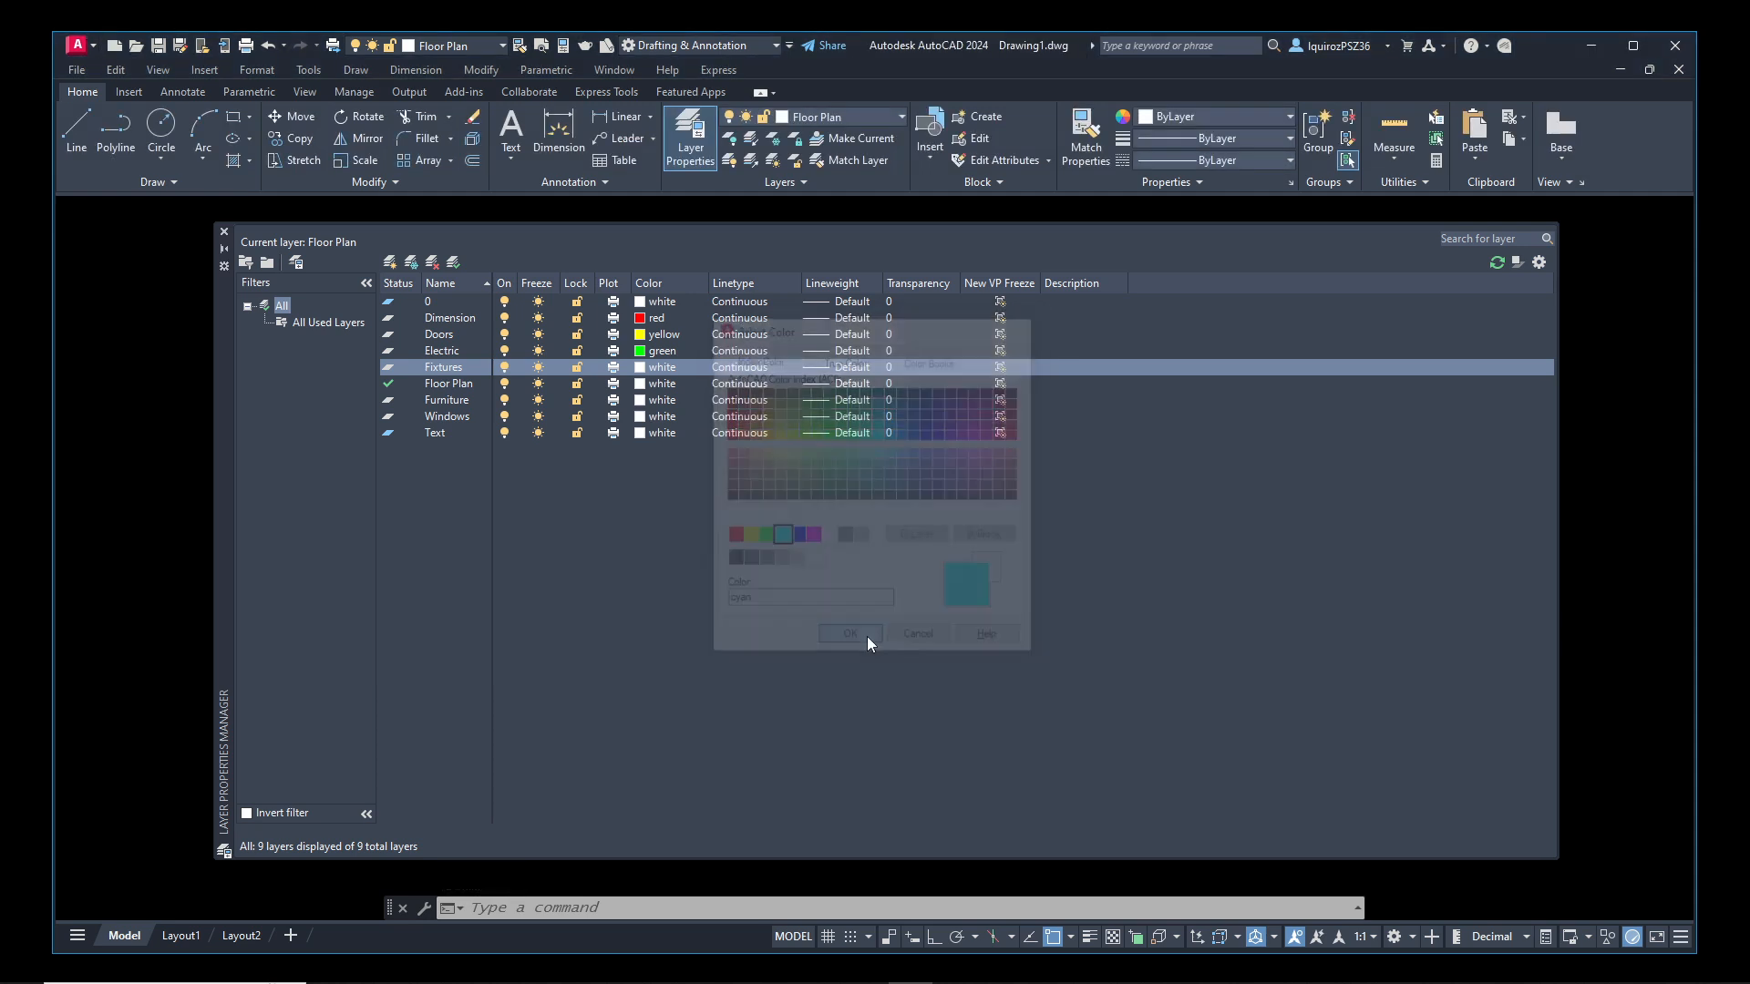
{"action": "left_click", "coordinate": [642, 384]}
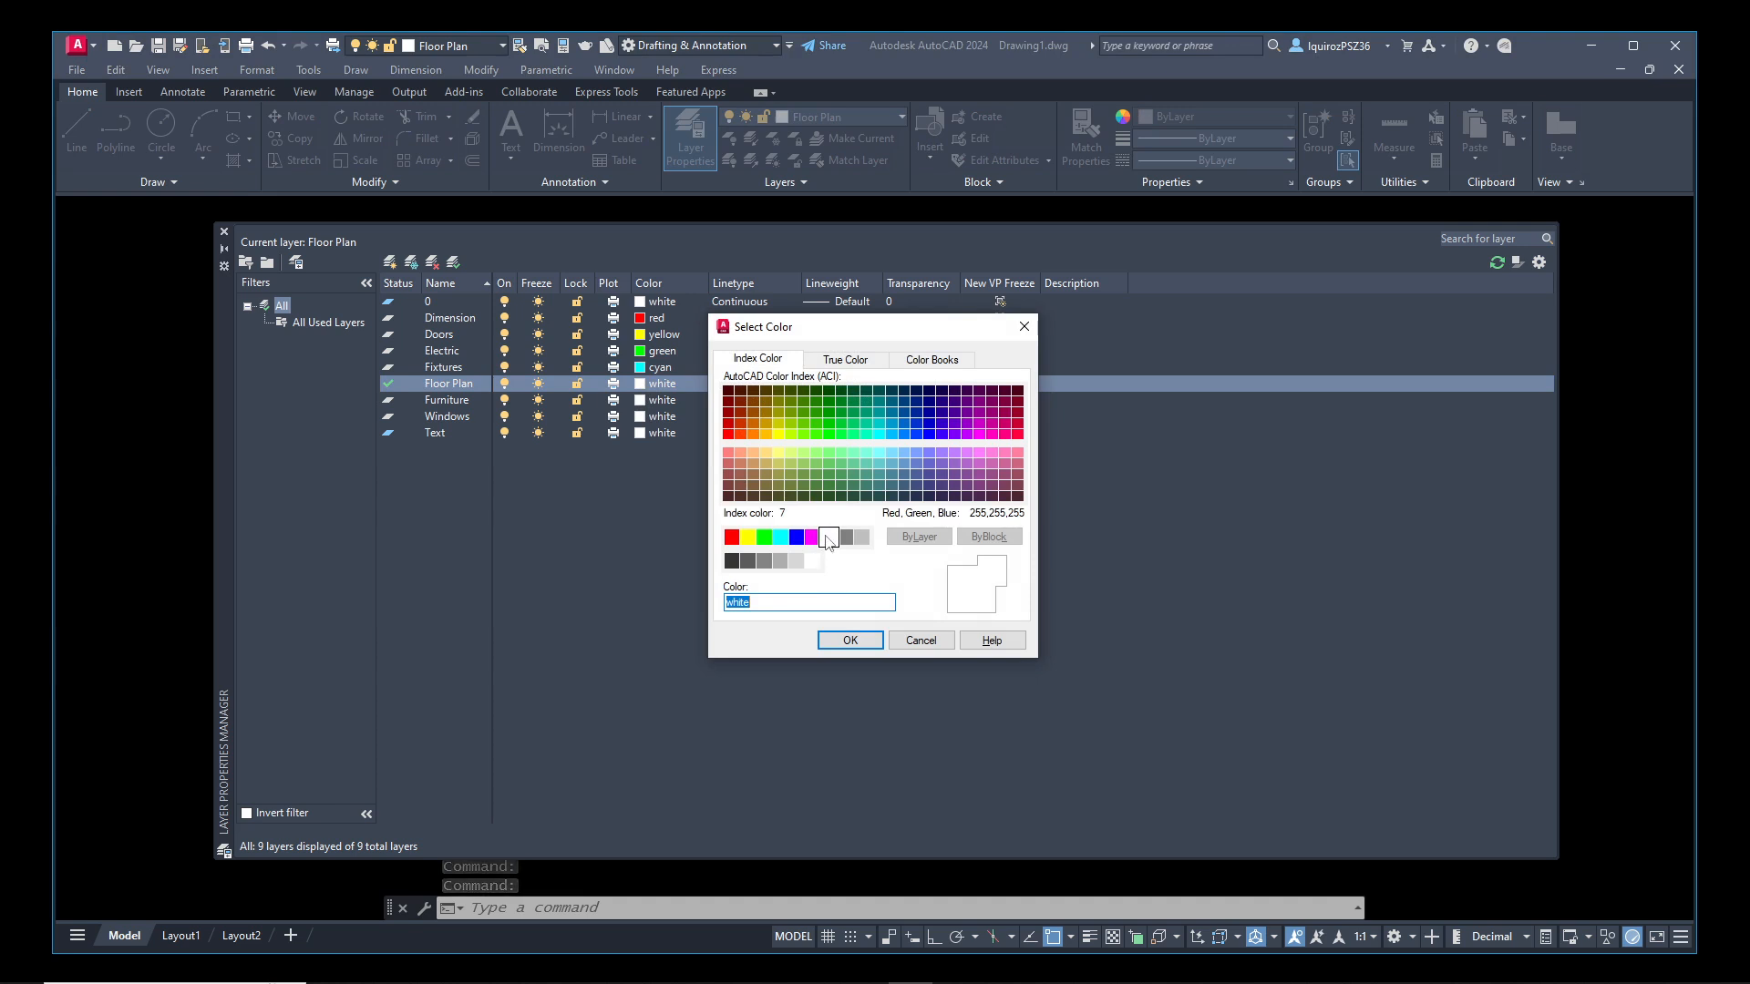
{"action": "left_click", "coordinate": [828, 538]}
{"action": "left_click", "coordinate": [849, 641]}
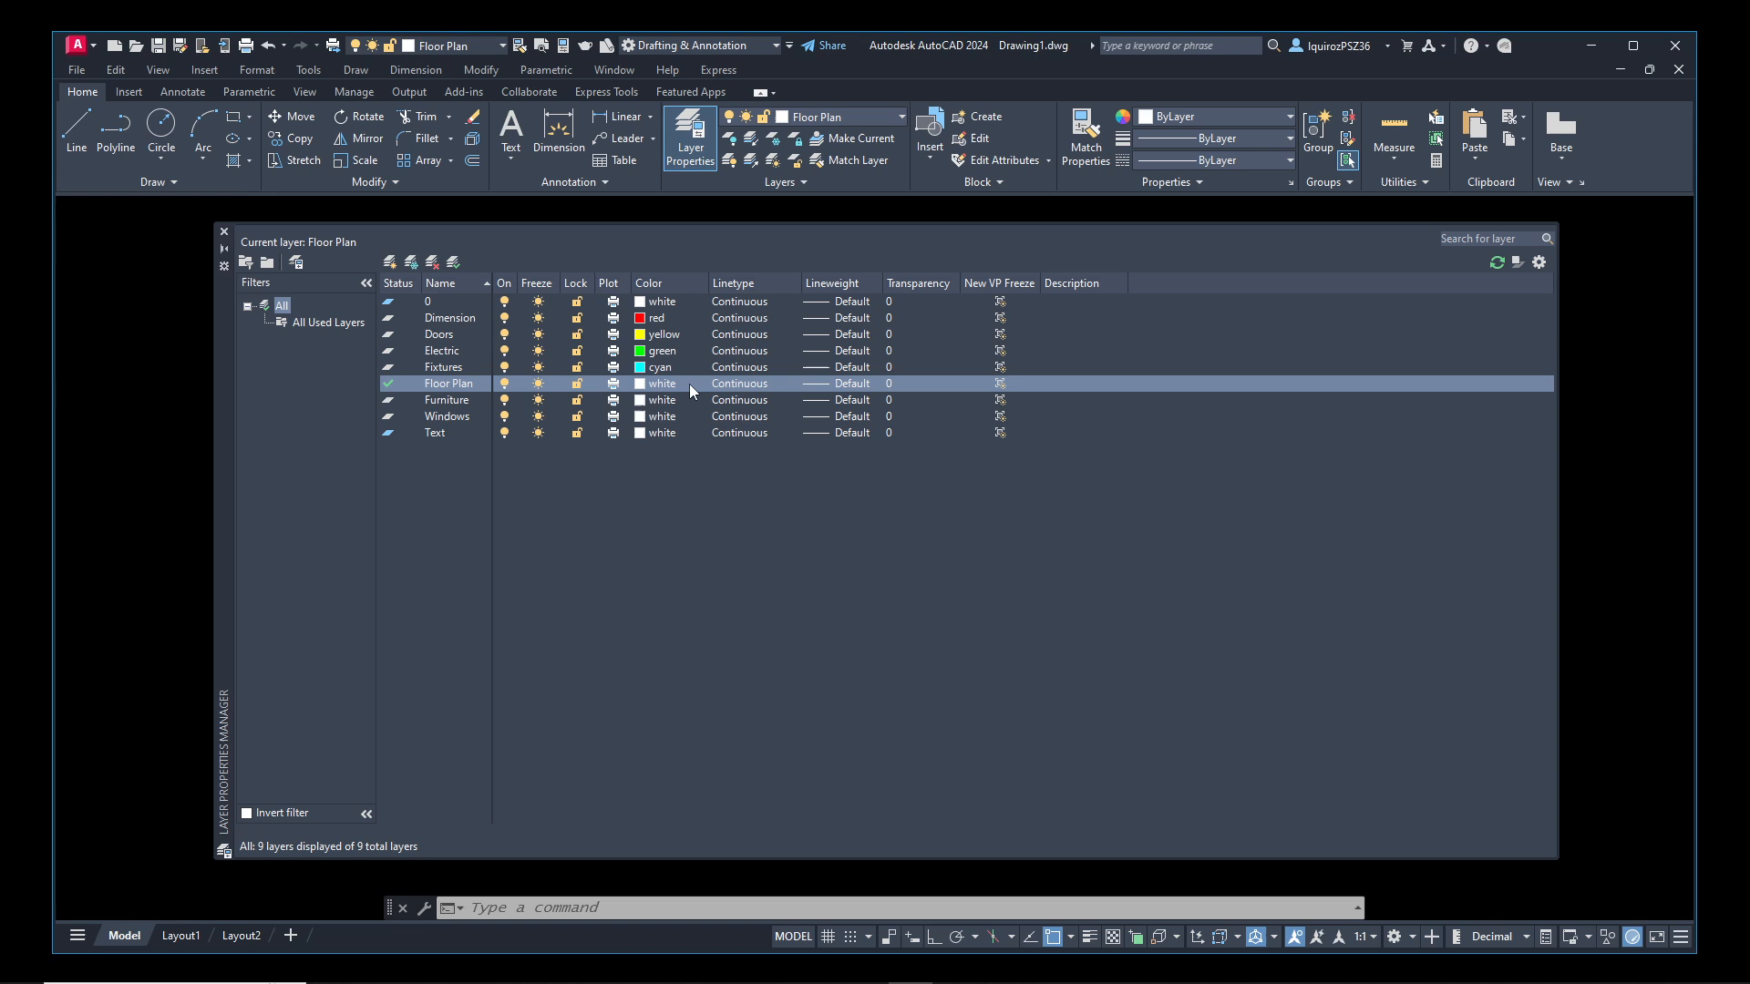
Set the Furniture layer to index color 18 and the Windows layer to index color 65
{"action": "left_click", "coordinate": [641, 402]}
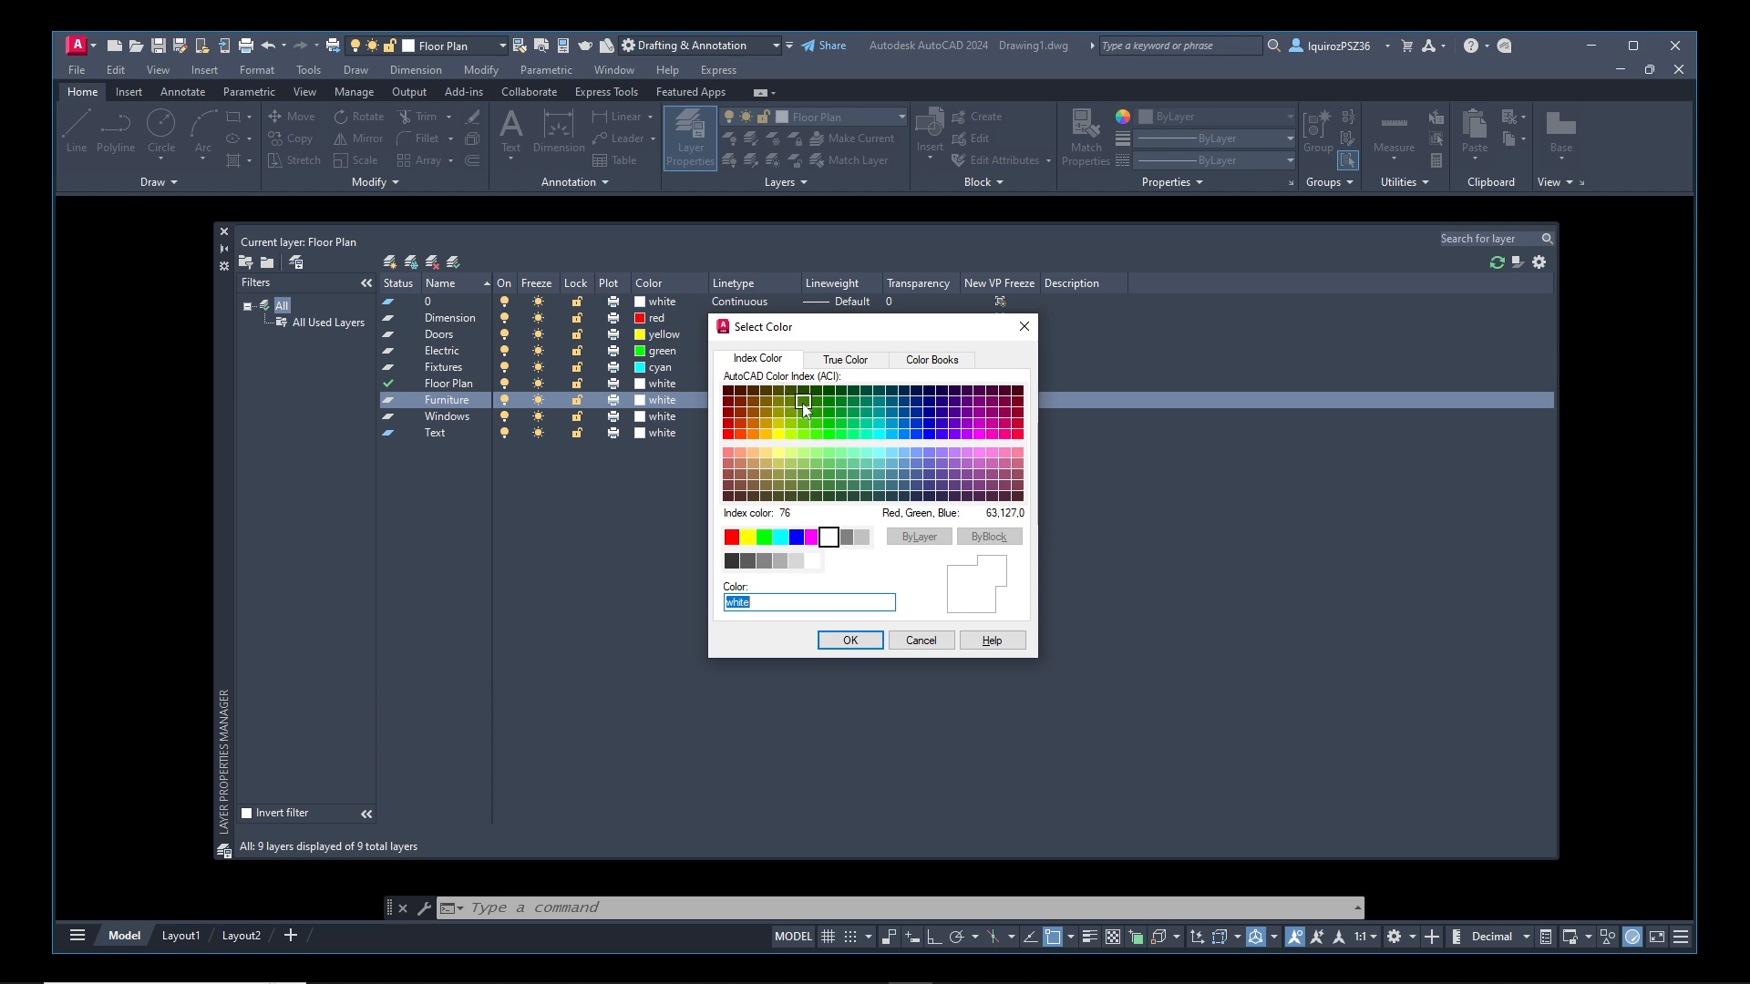
{"action": "left_click", "coordinate": [728, 392]}
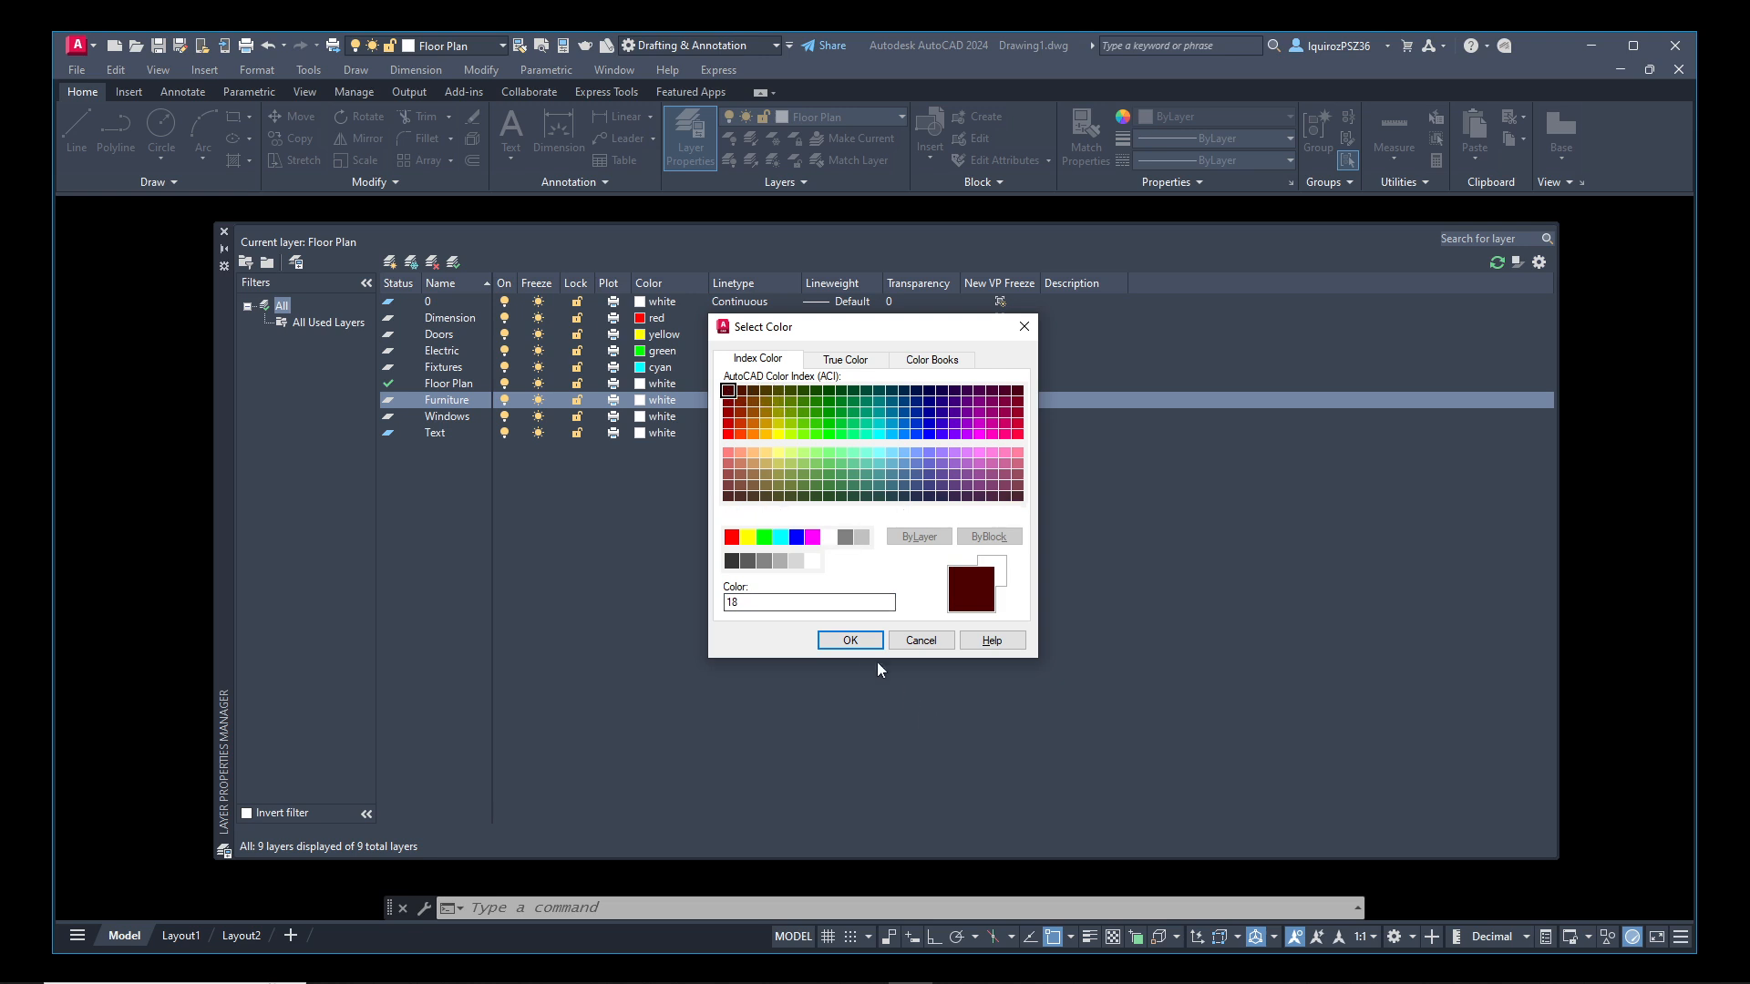
{"action": "left_click", "coordinate": [850, 641]}
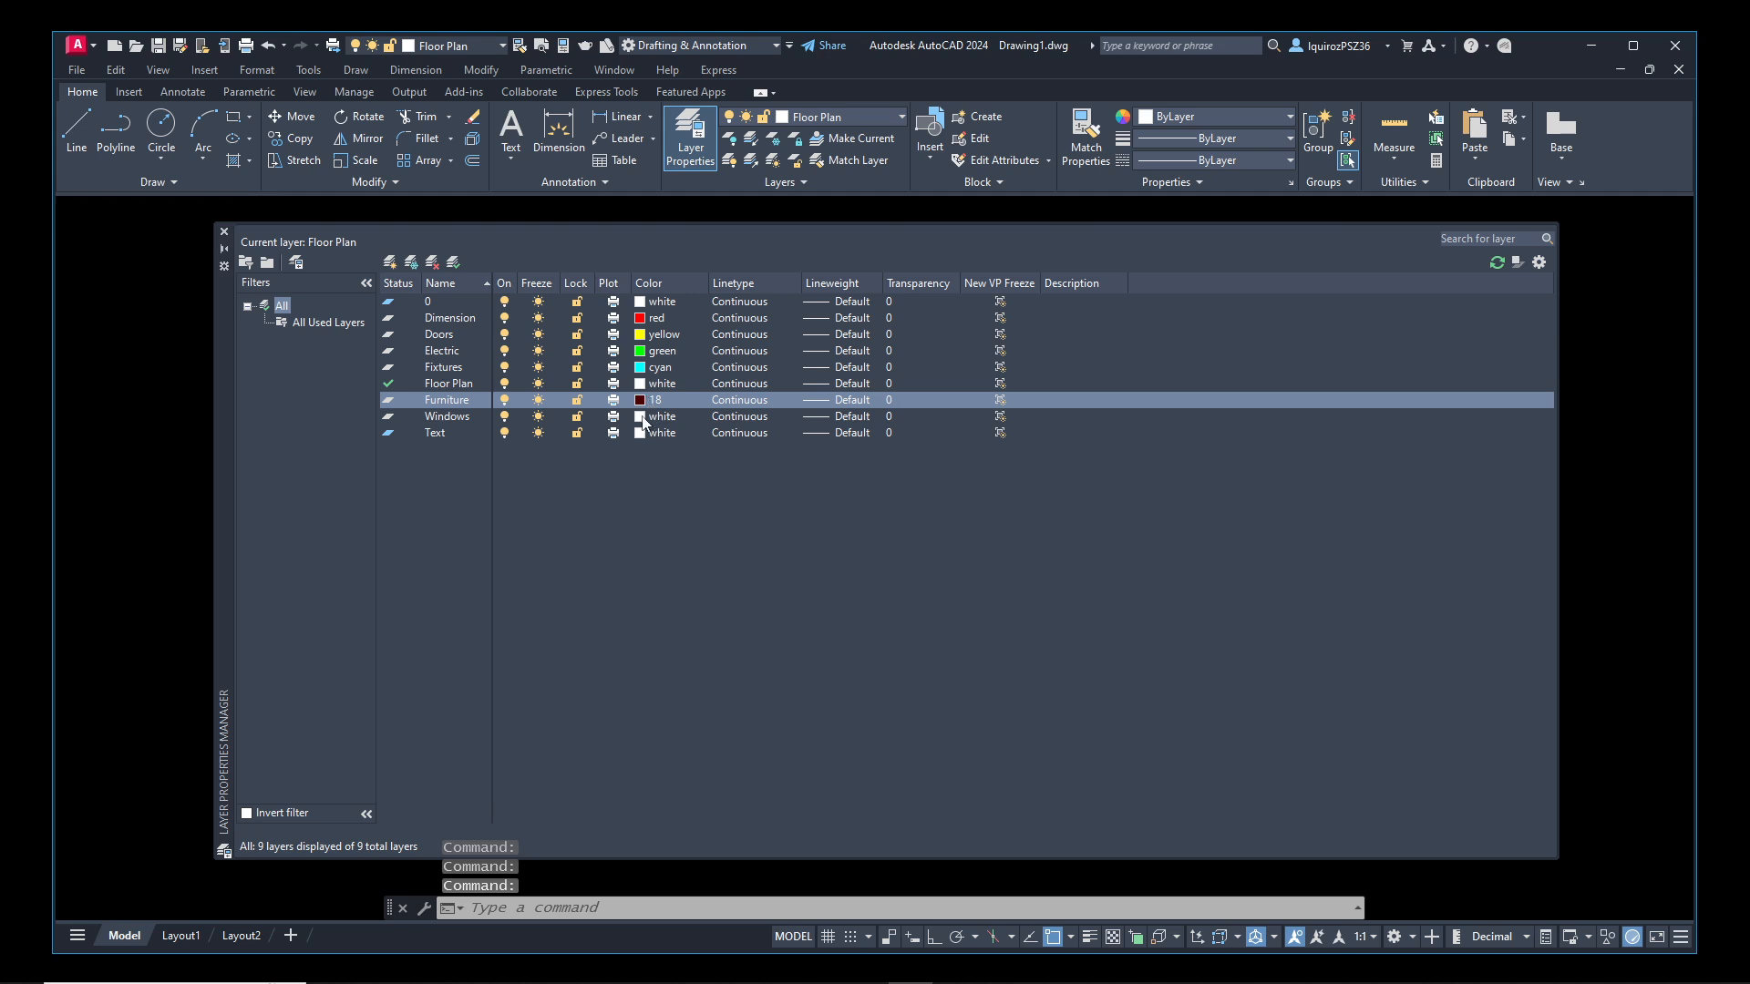
{"action": "left_click", "coordinate": [642, 417]}
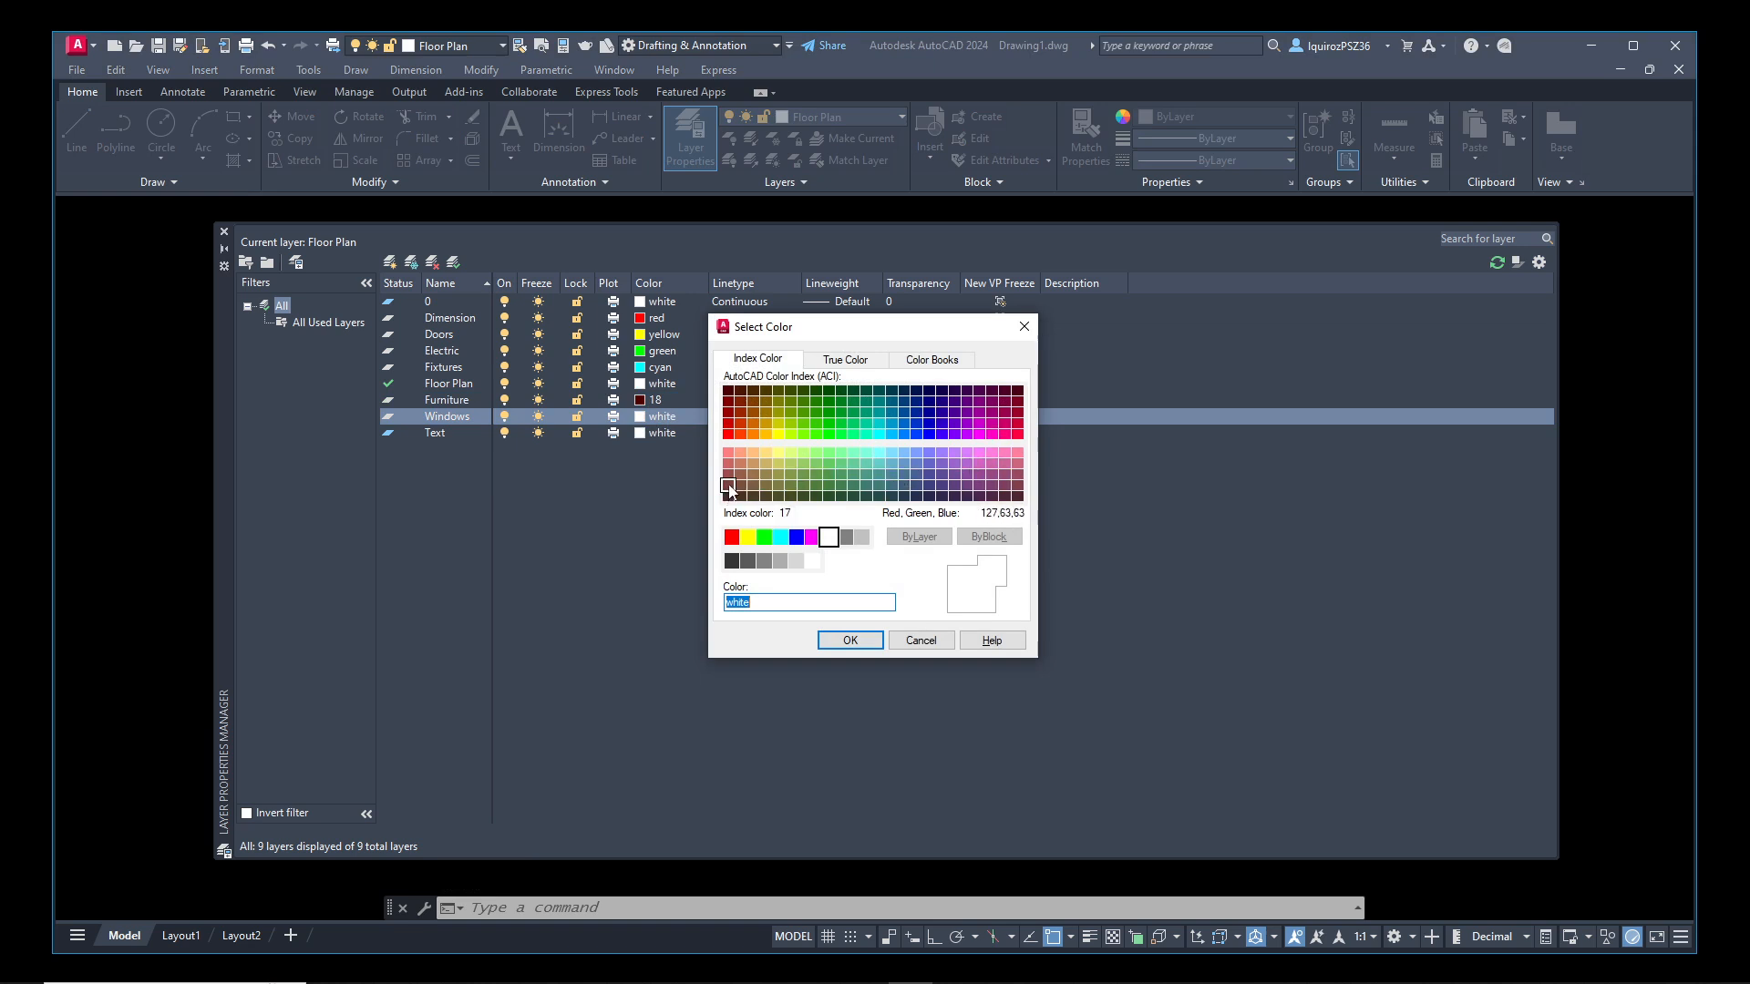
{"action": "left_click", "coordinate": [791, 475]}
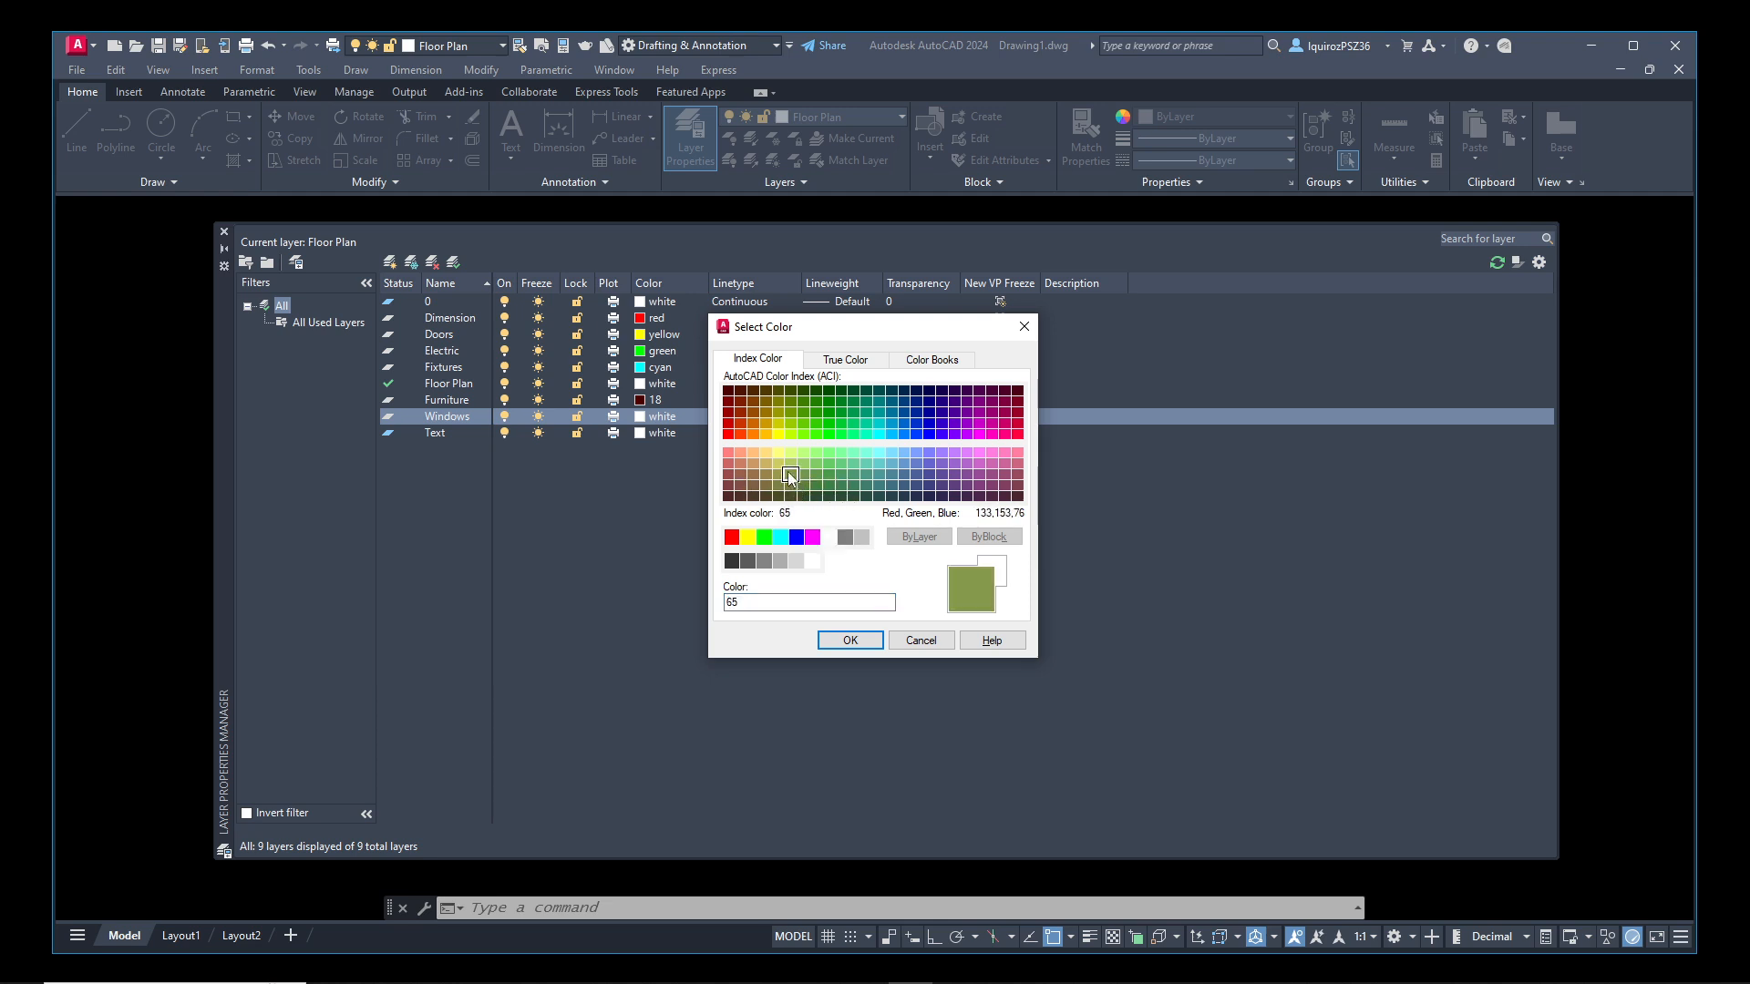
{"action": "left_click", "coordinate": [846, 639]}
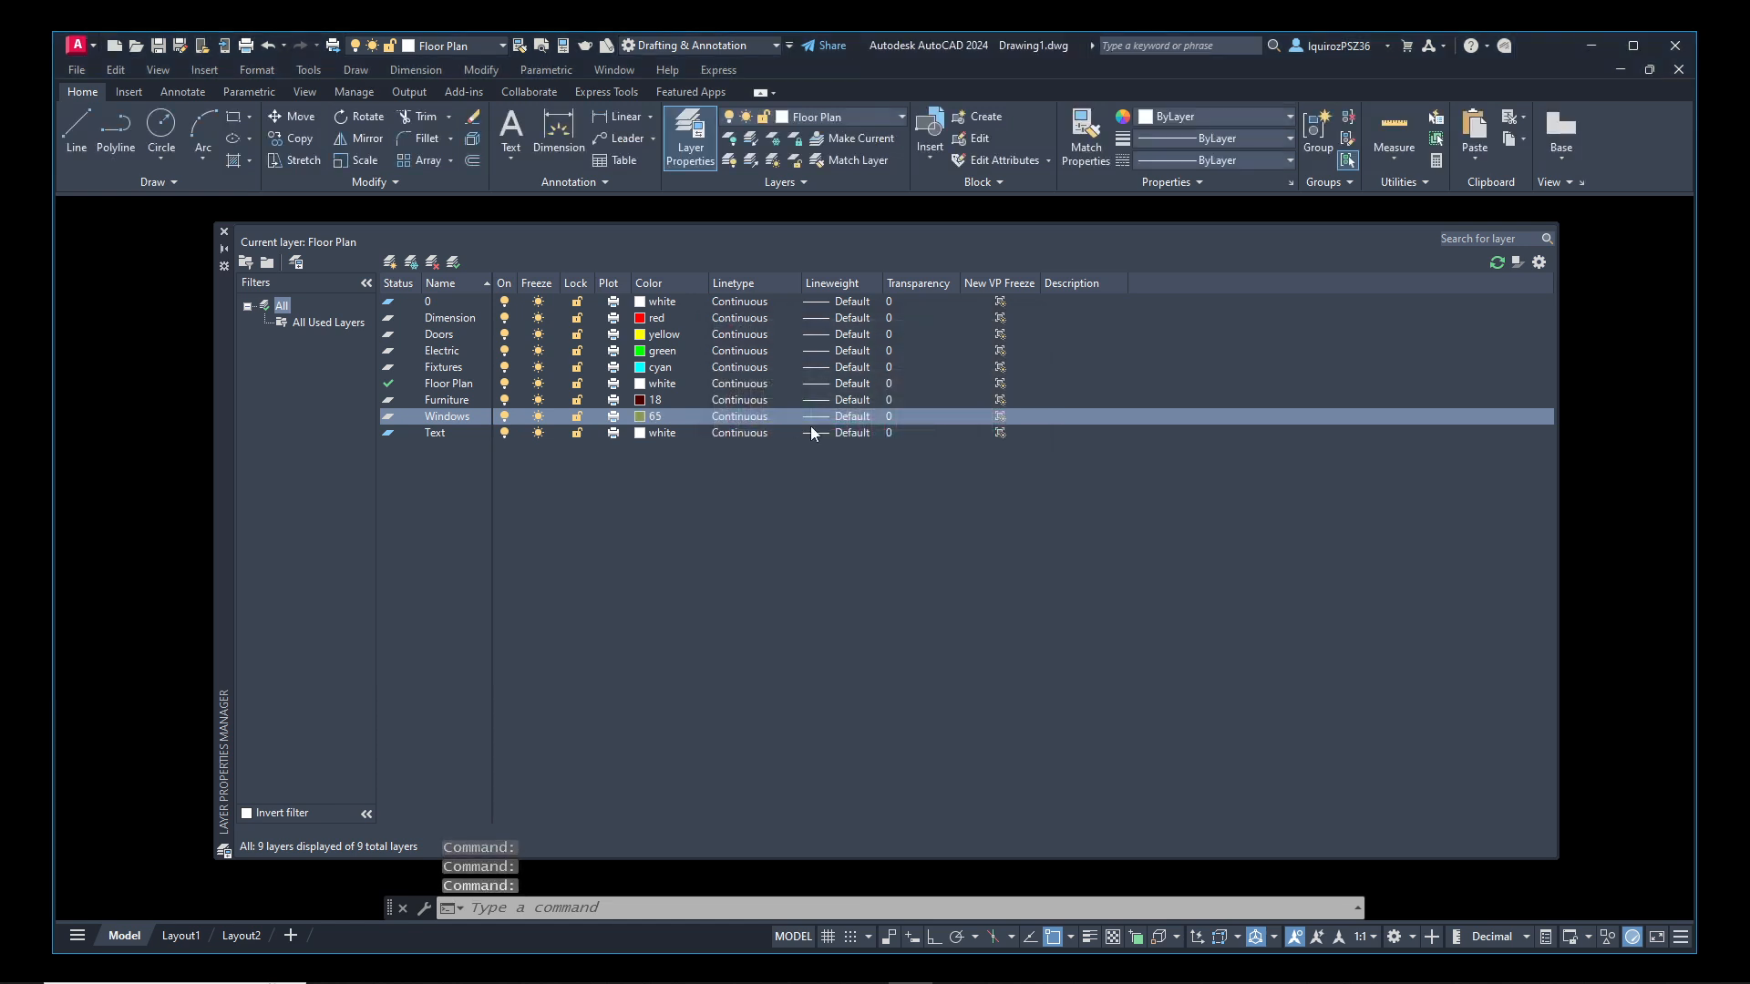
Set the Text layer's color to magenta (index color 6)
{"action": "left_click", "coordinate": [640, 434]}
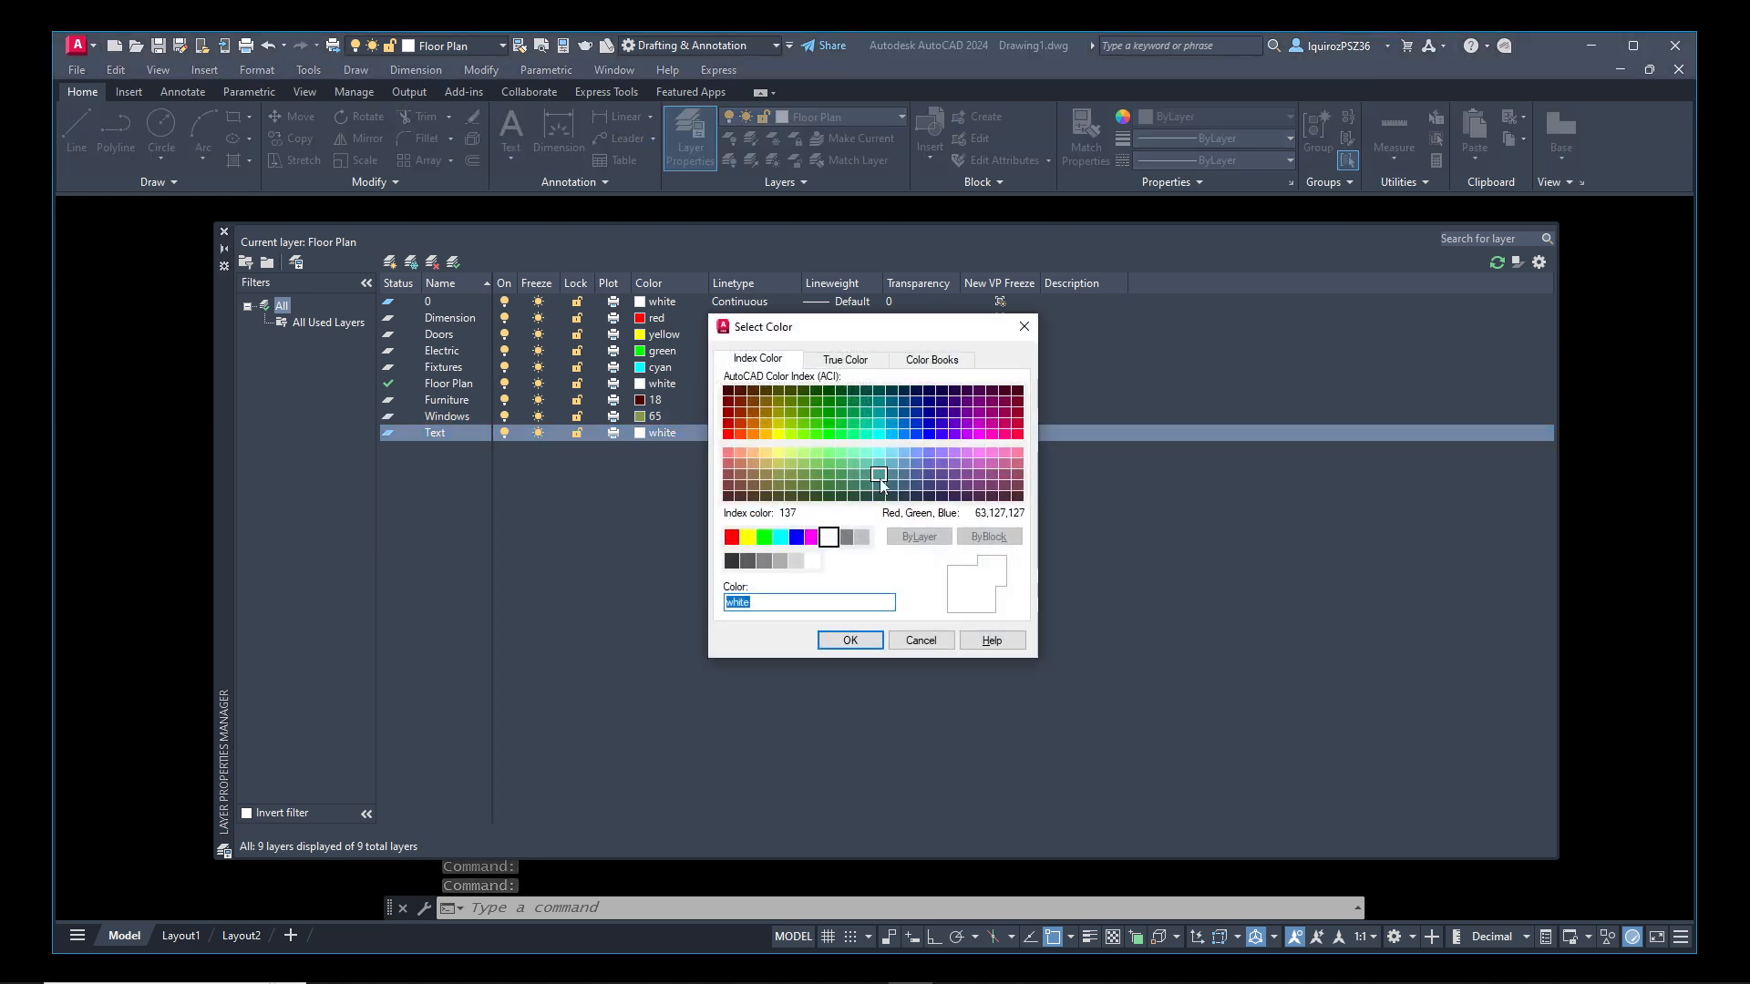
{"action": "left_click", "coordinate": [955, 435]}
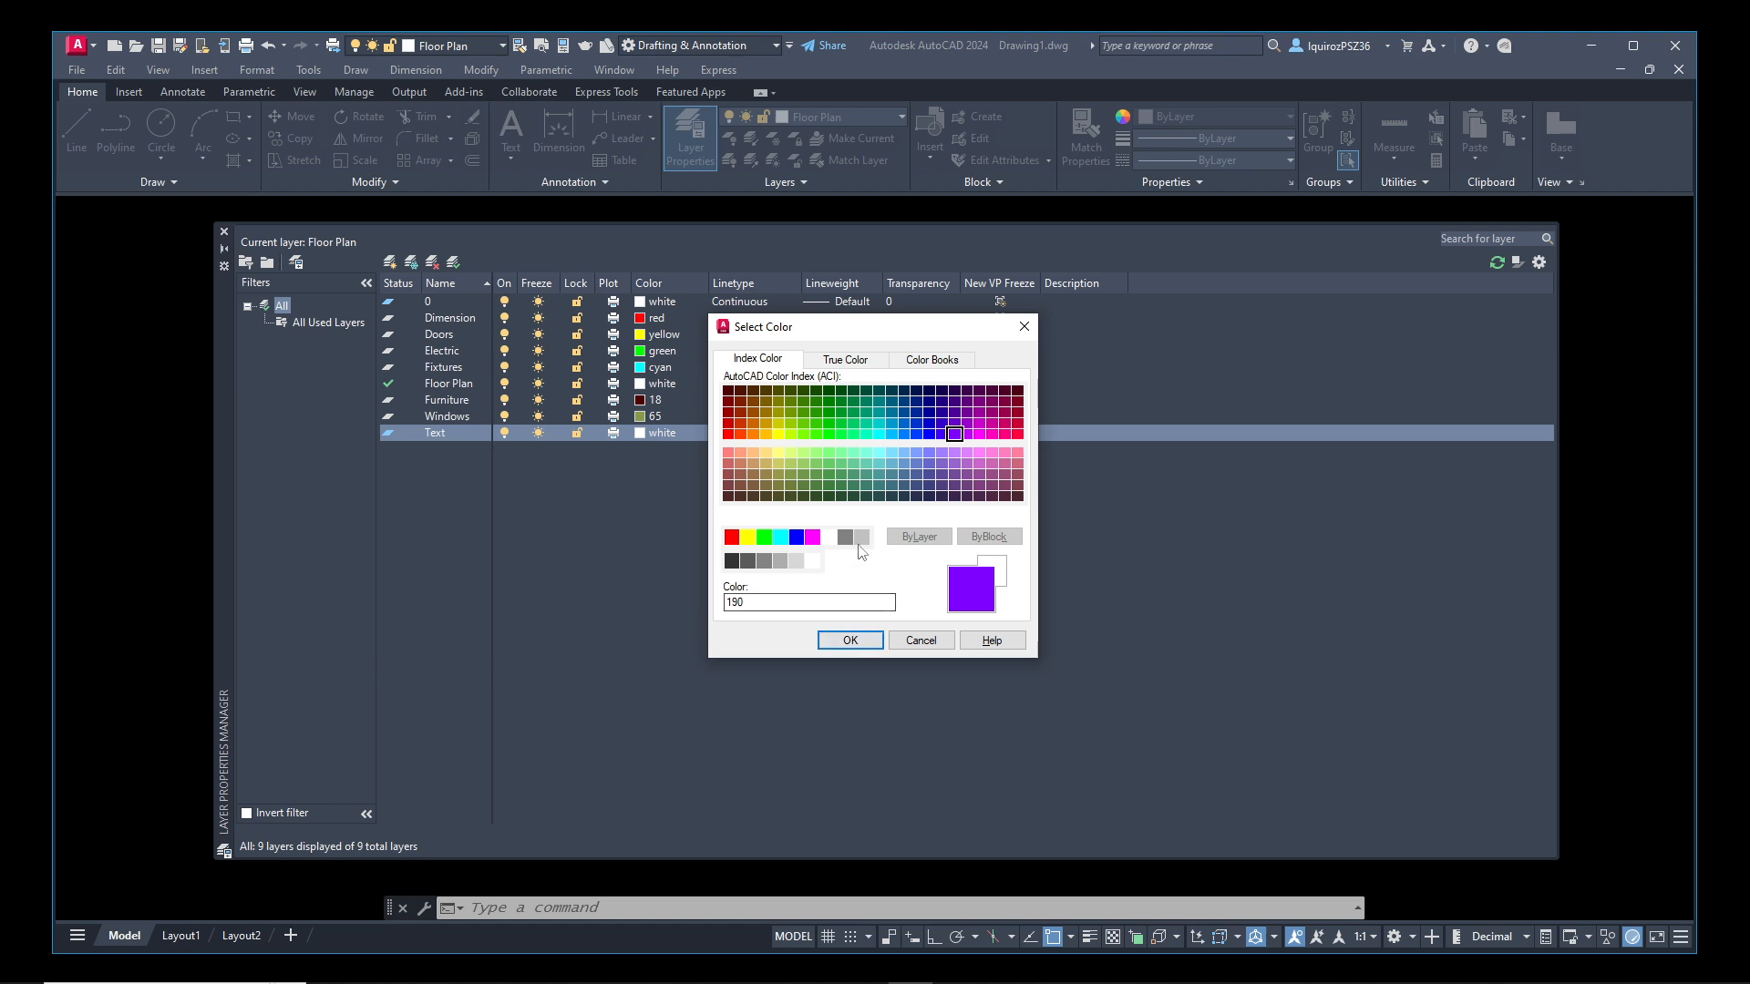
{"action": "left_click", "coordinate": [812, 538]}
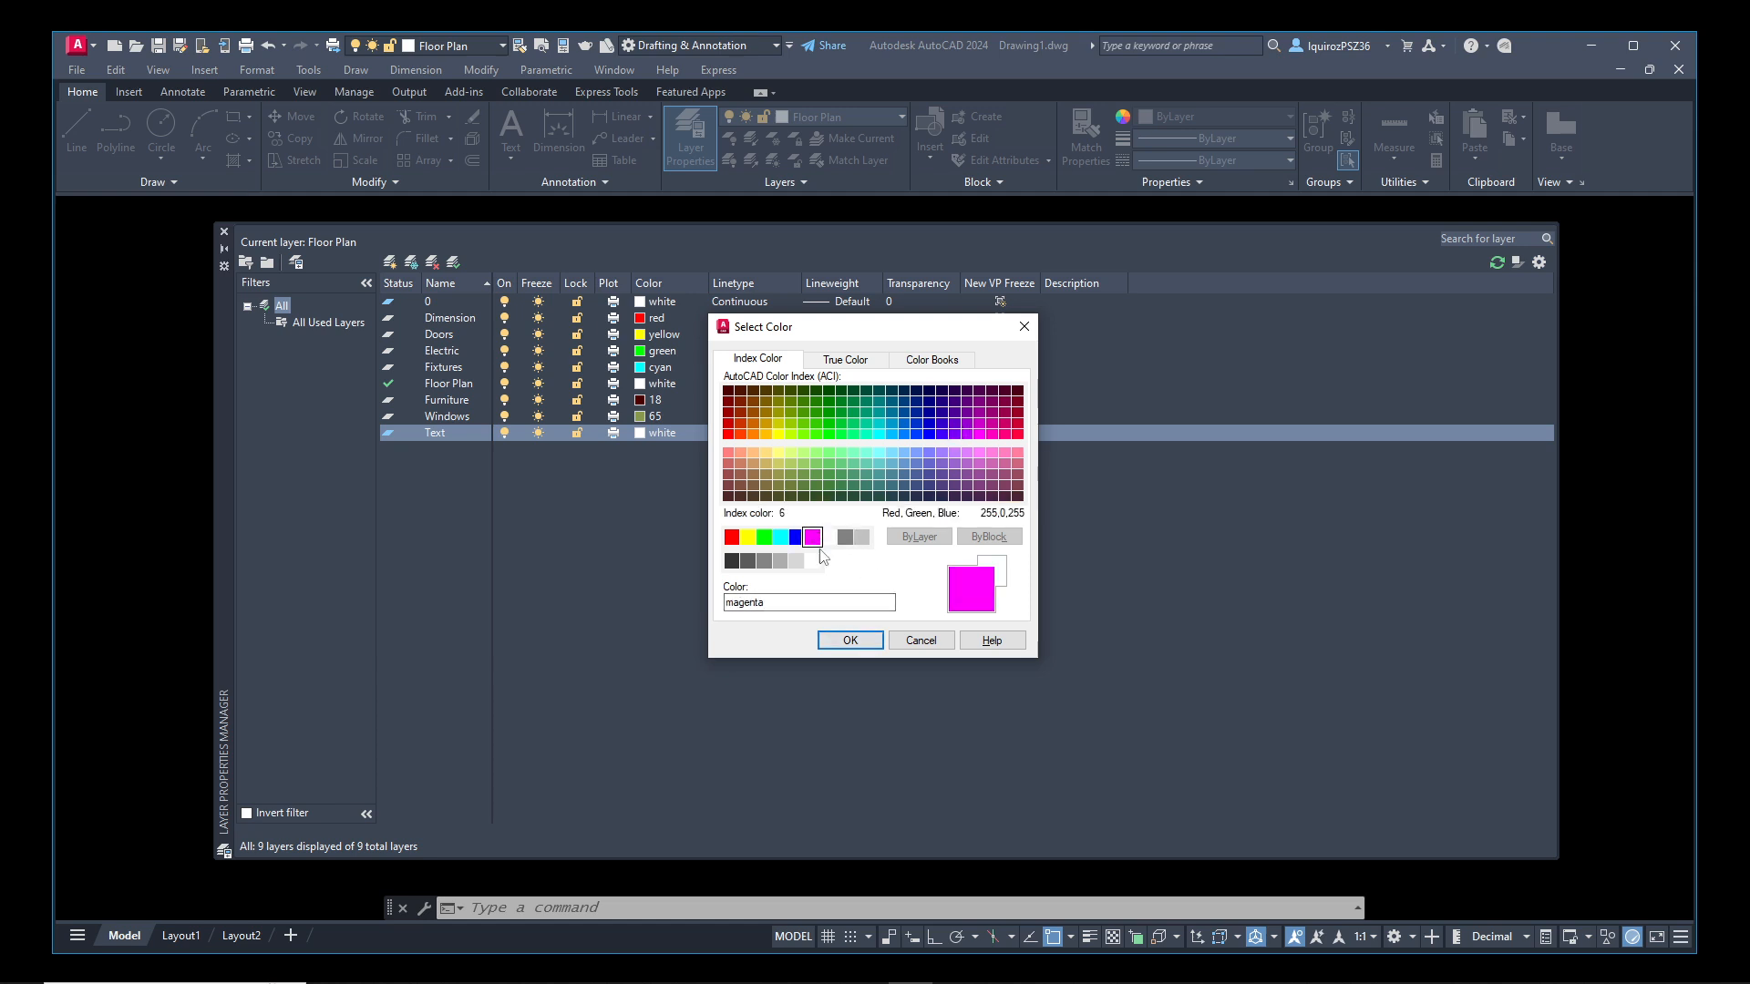
{"action": "left_click", "coordinate": [850, 640]}
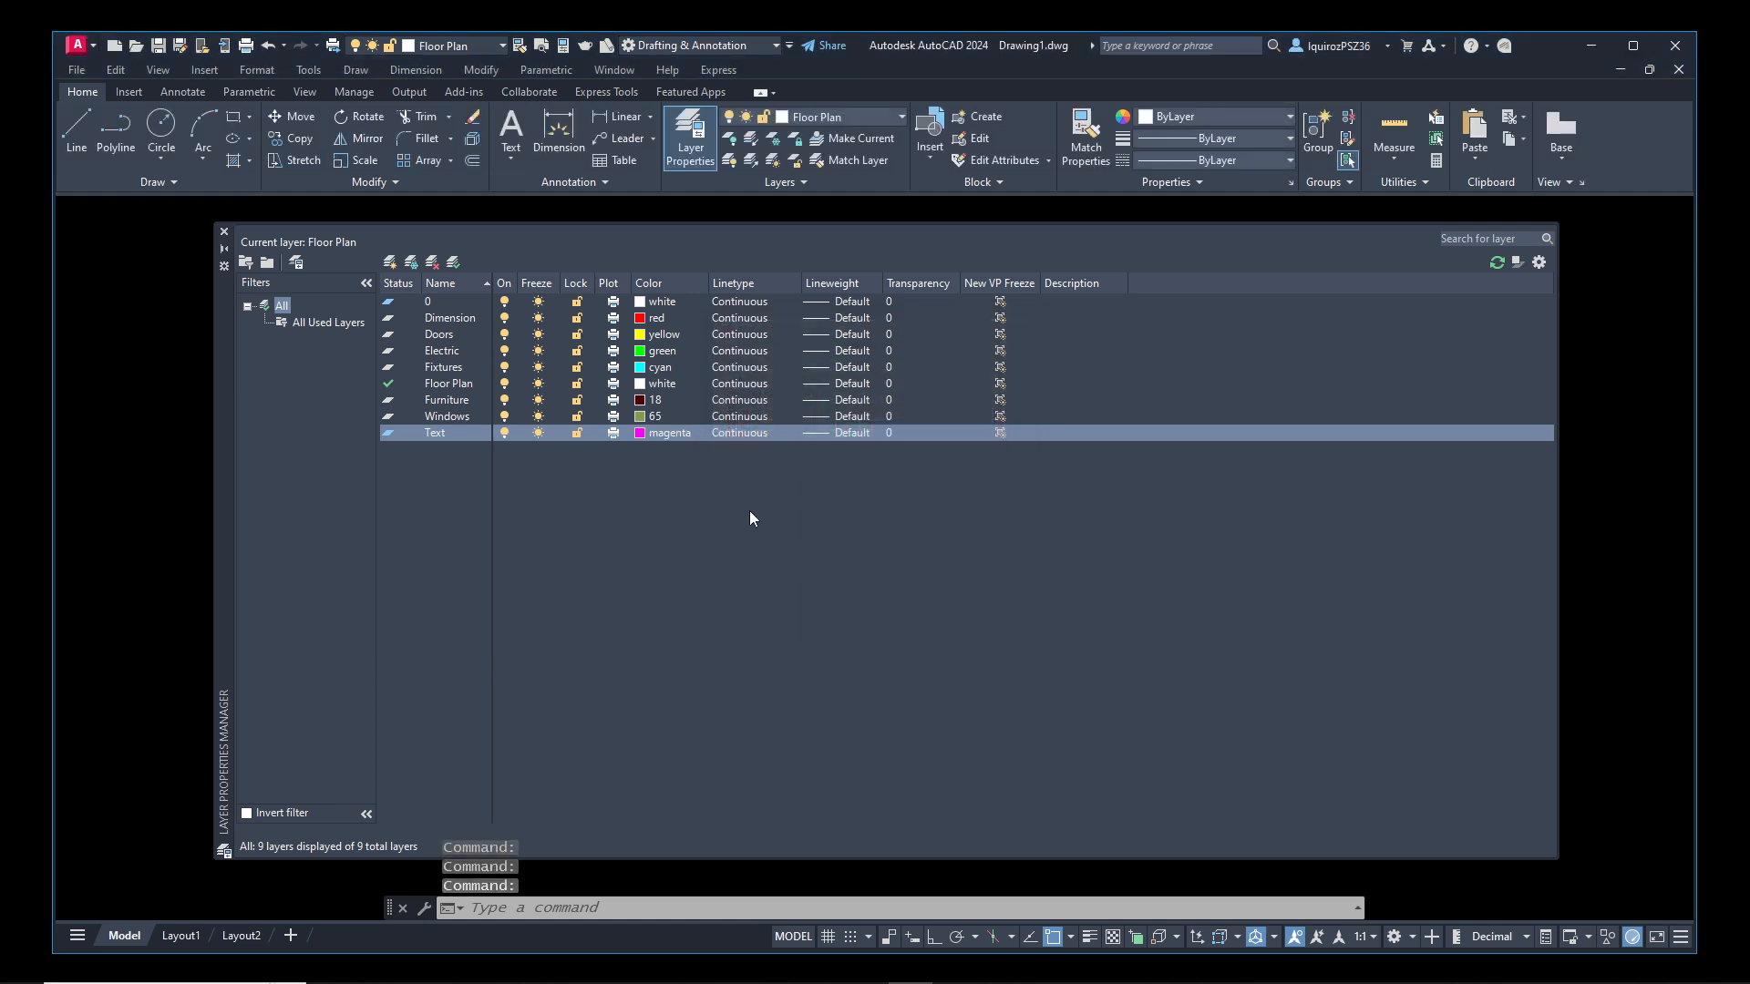
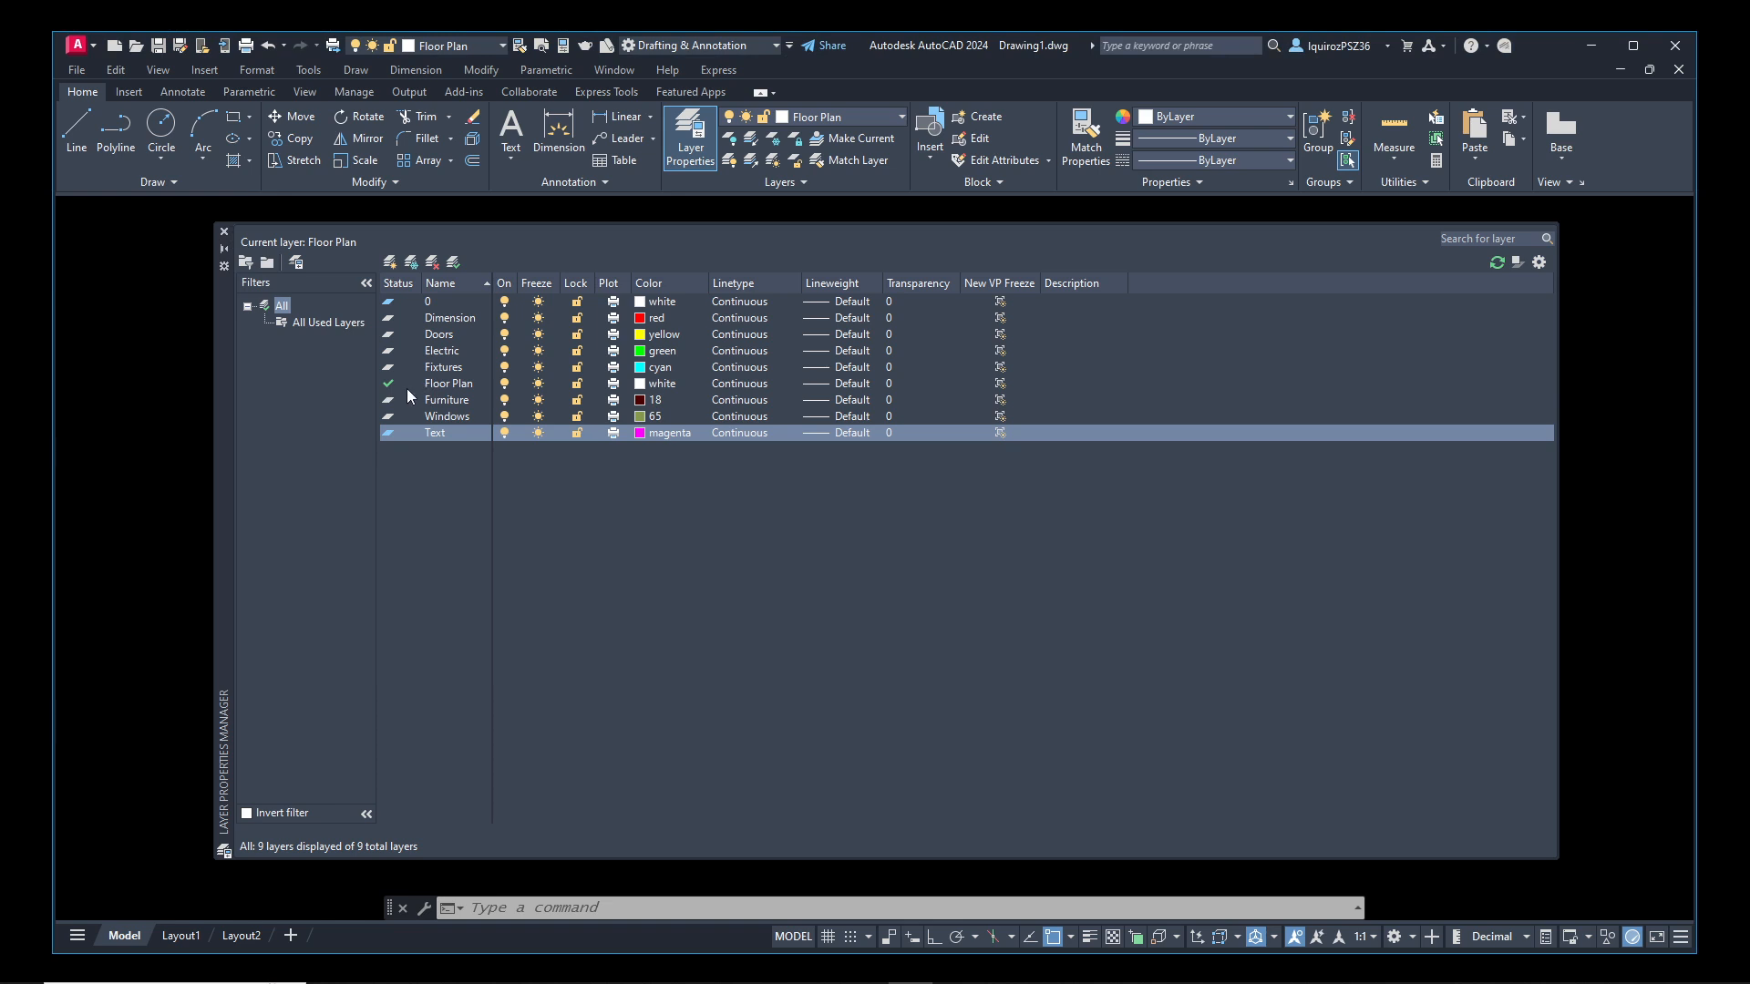
Close the layer manager and draw a circle with a radius of about 1.57 on the Floor Plan layer
{"action": "left_click", "coordinate": [224, 231]}
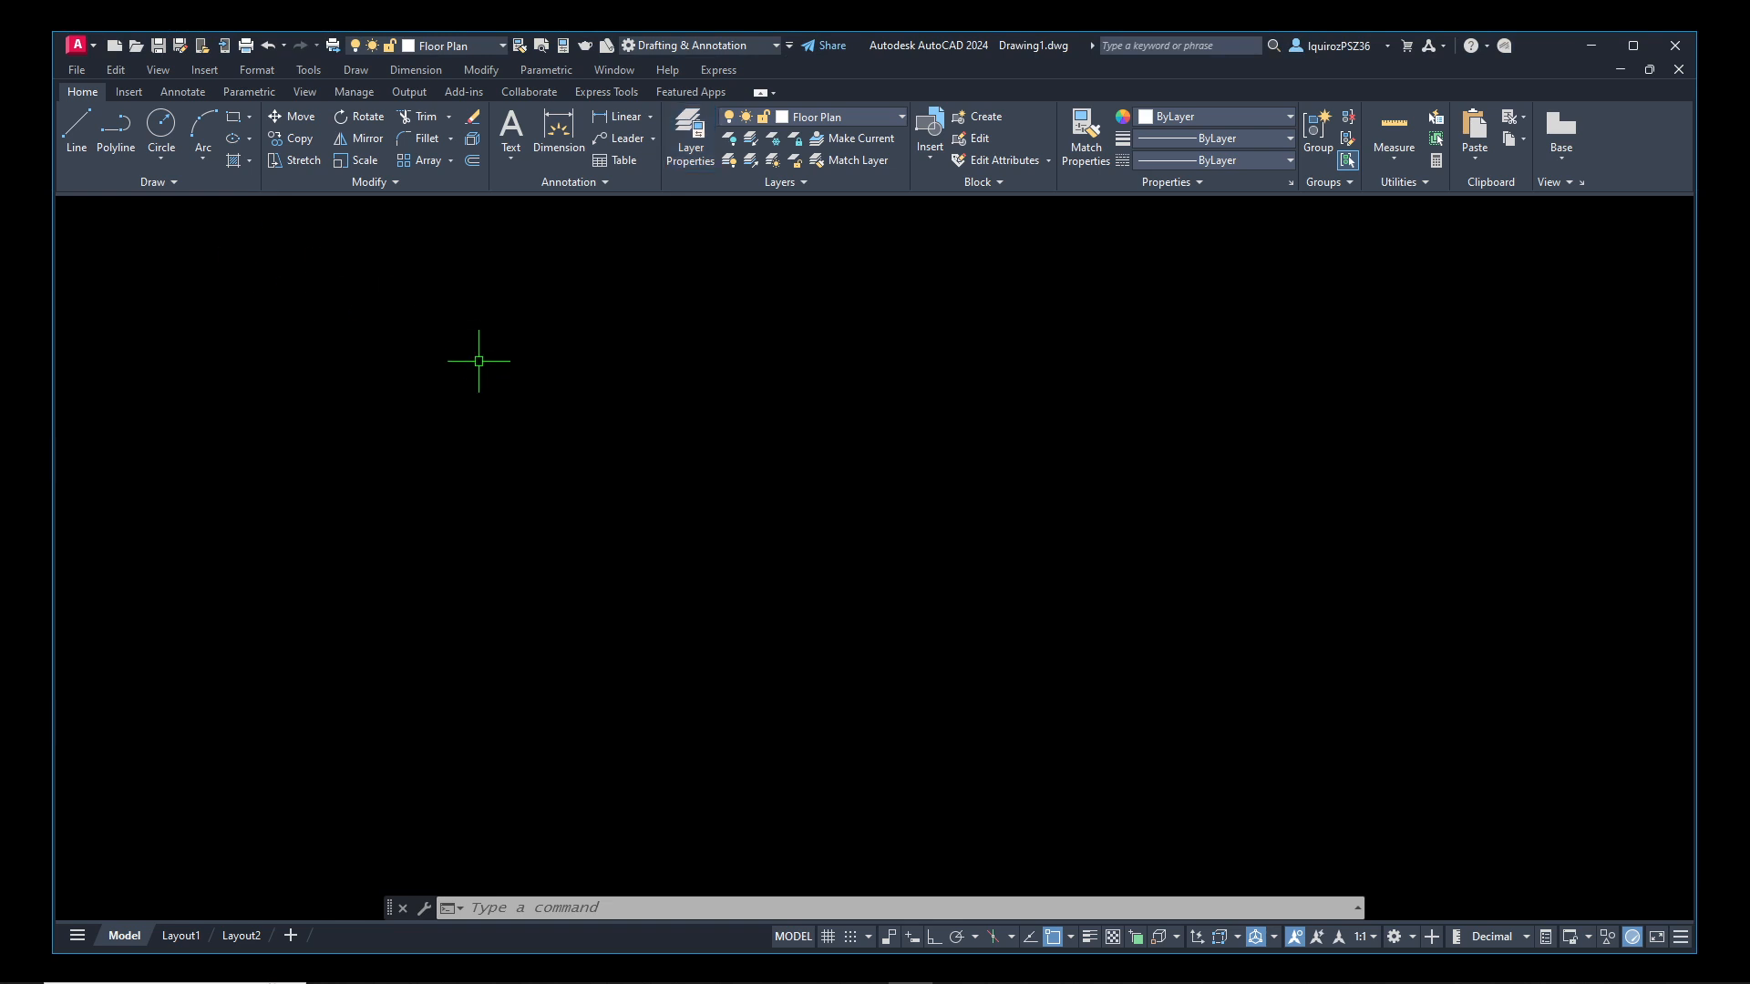
{"action": "type", "text": "ci"}
{"action": "key", "text": "Return"}
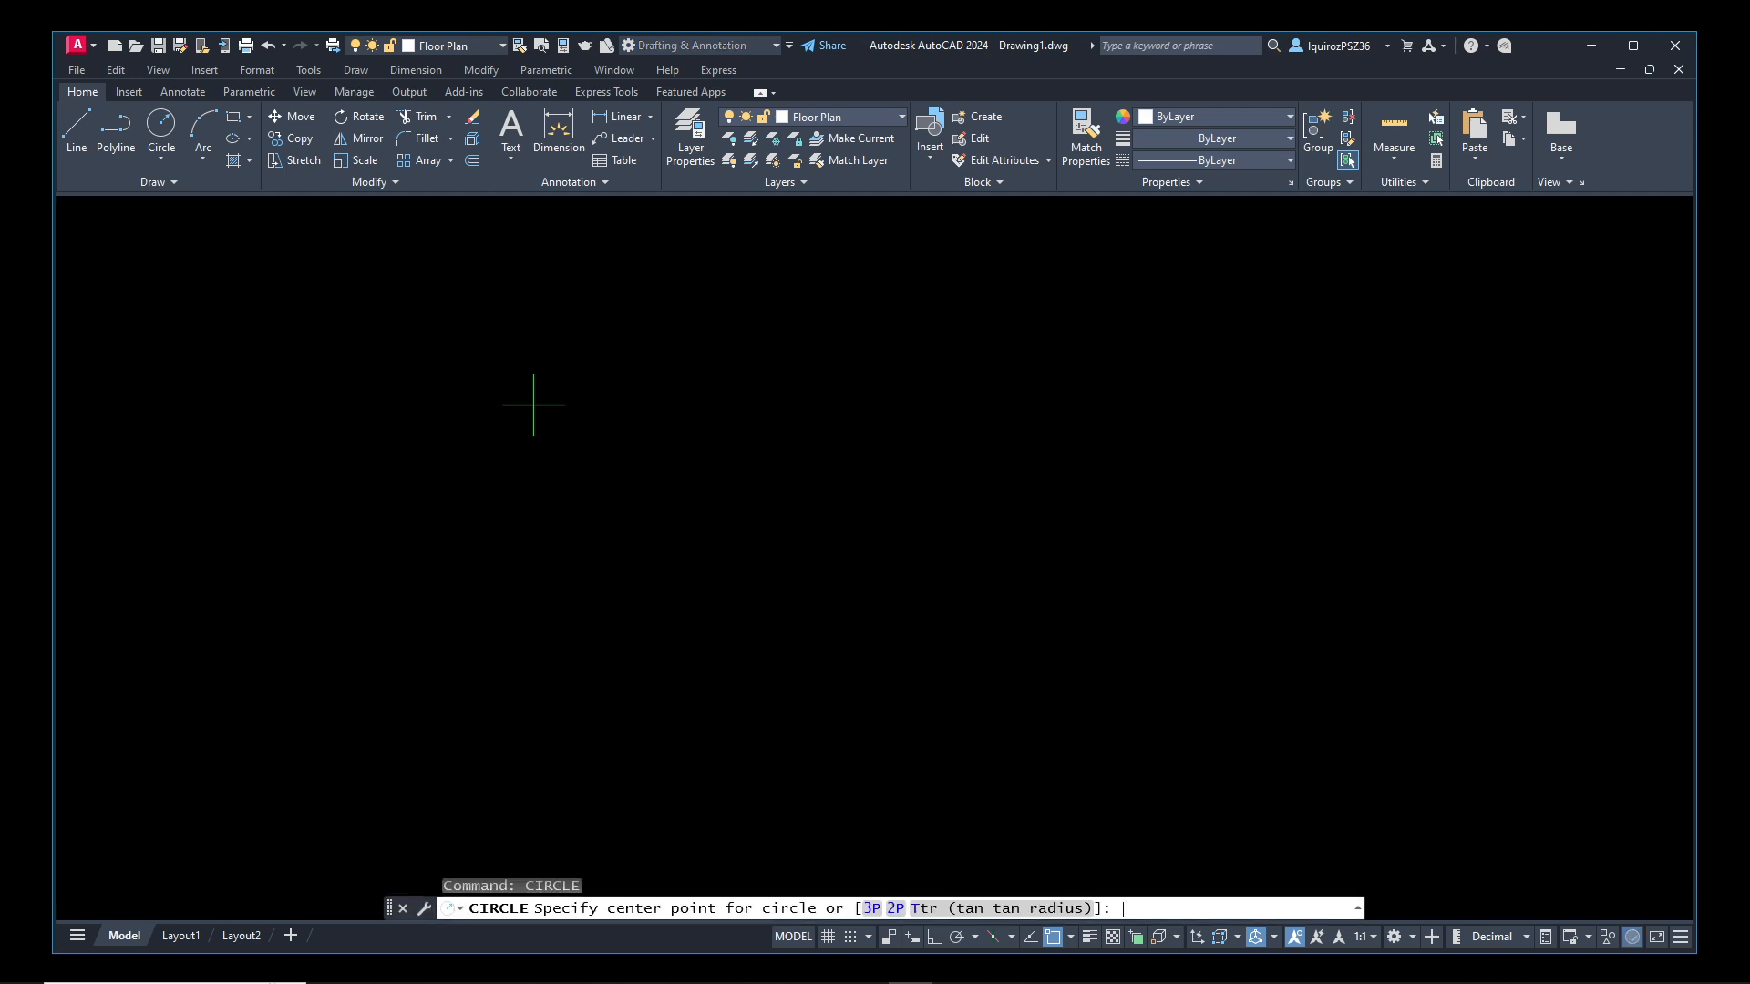
{"action": "left_click", "coordinate": [286, 338]}
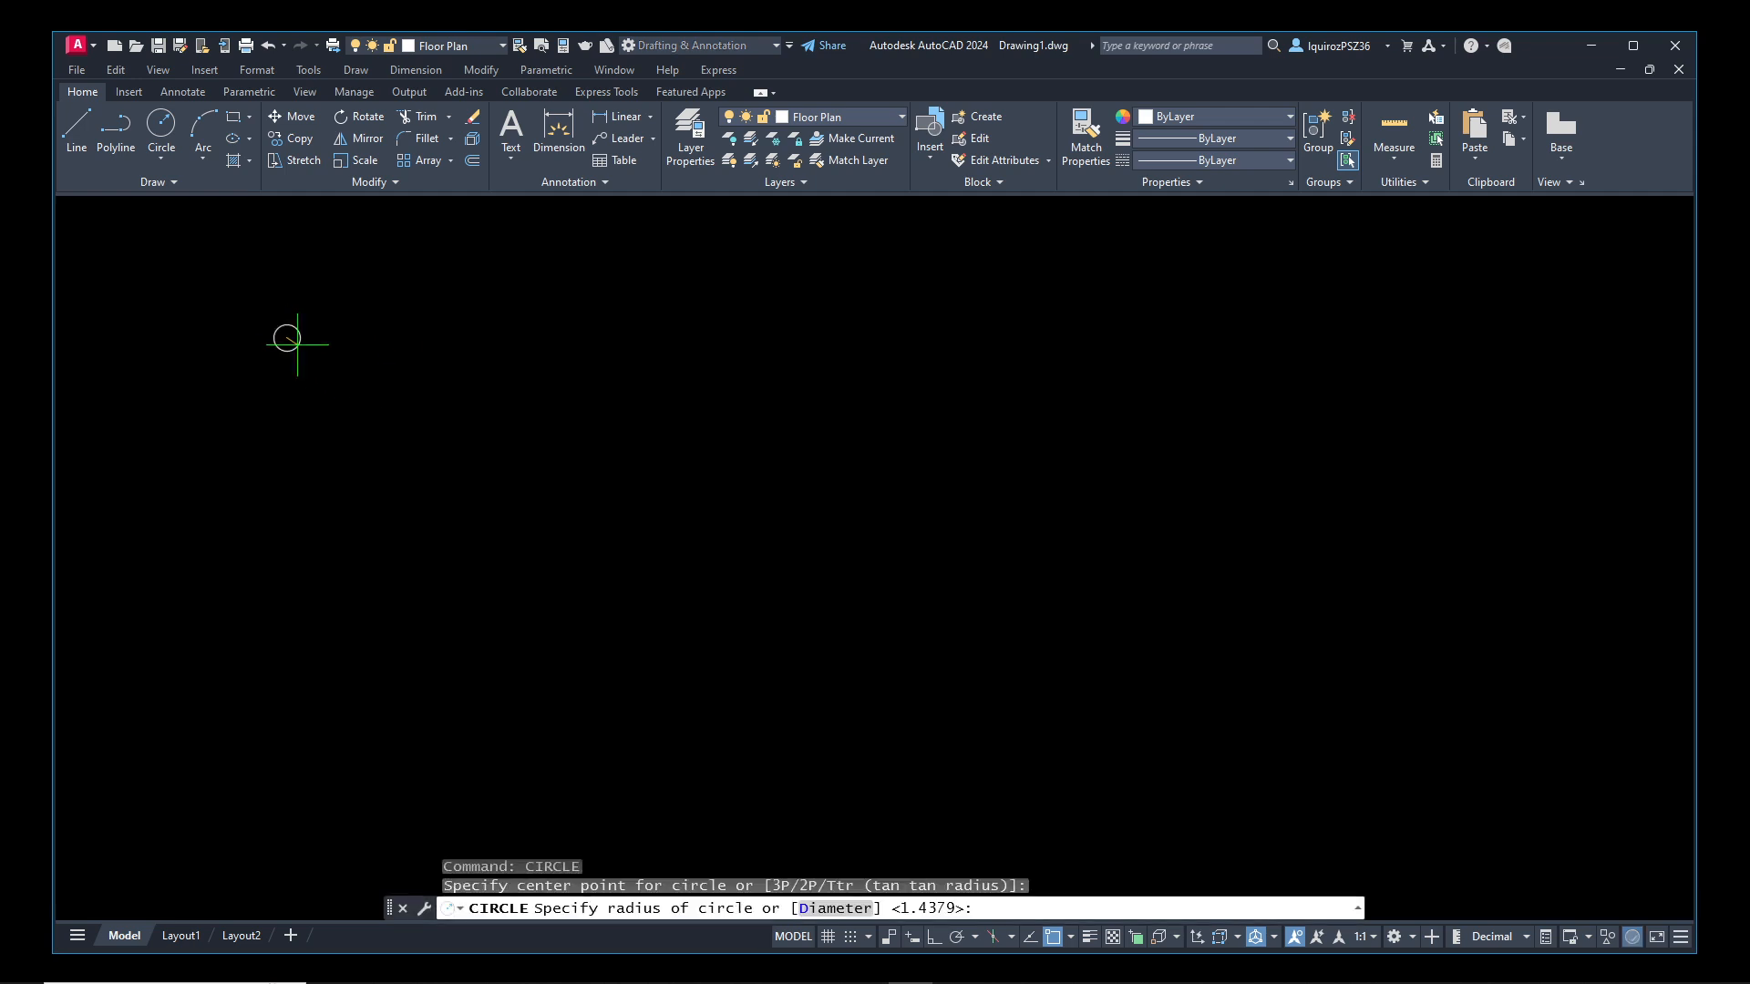
{"action": "left_click", "coordinate": [396, 375]}
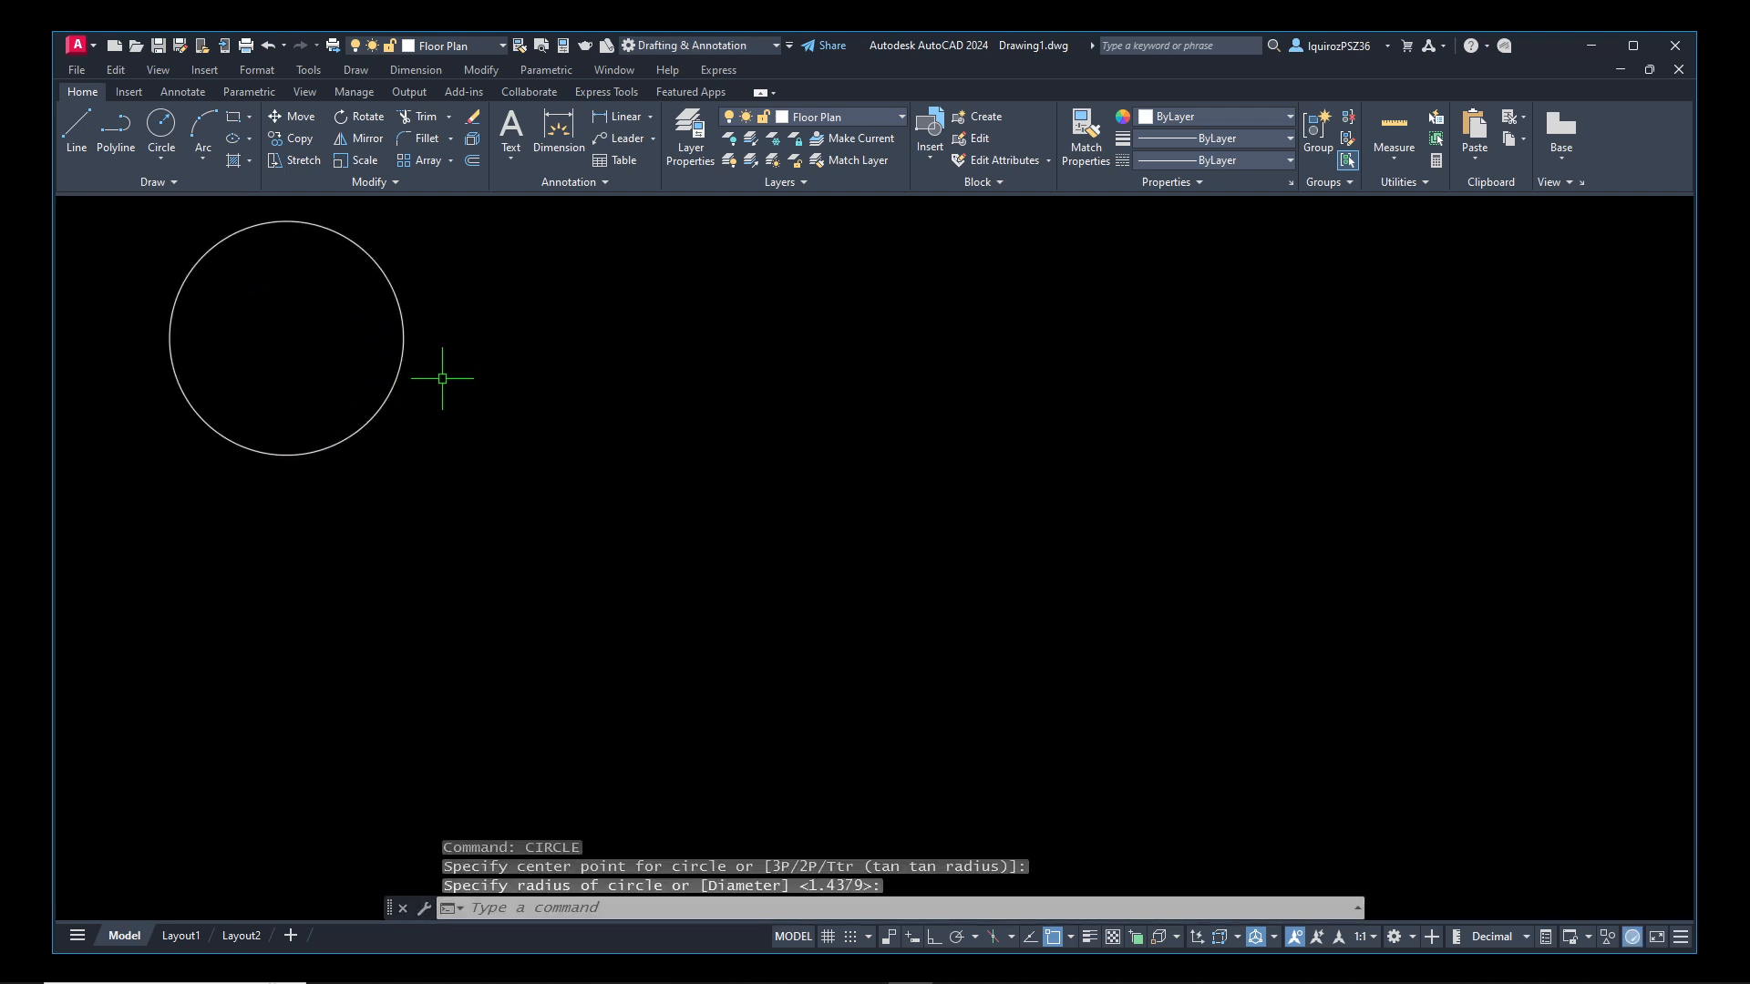
{"action": "mouse_move", "coordinate": [394, 380]}
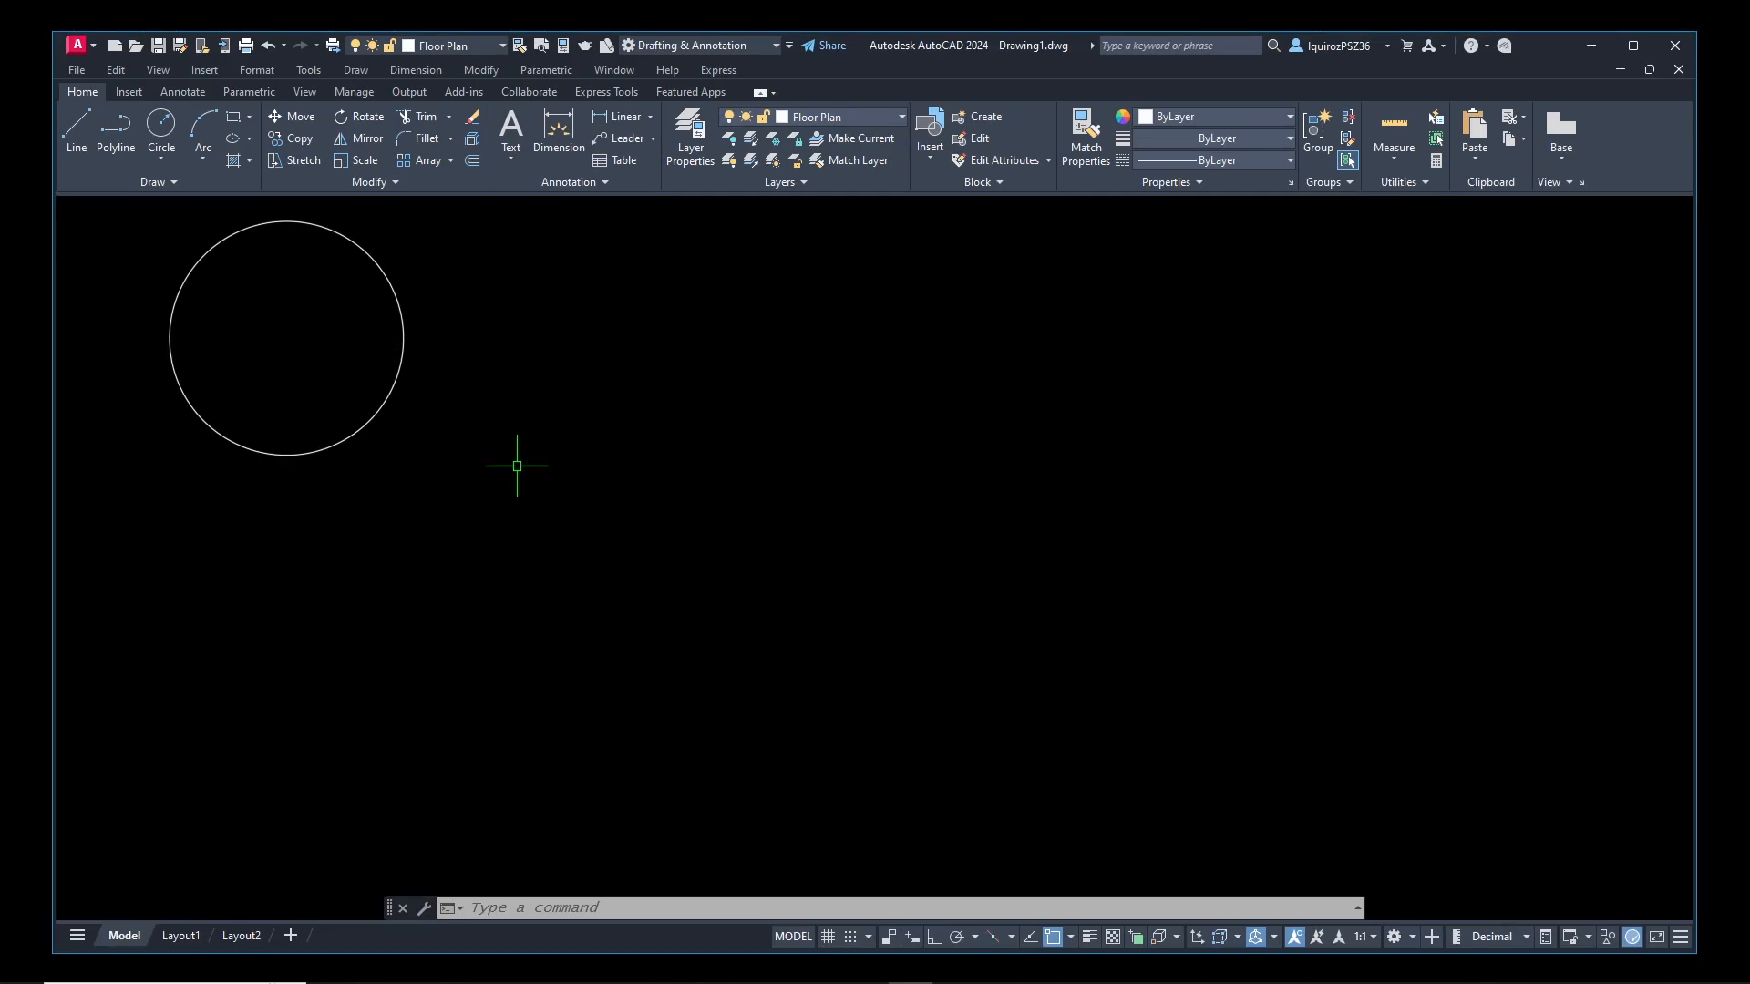
Set the Floor Plan layer's color to index color 69 and return to the drawing
{"action": "type", "text": "layer"}
{"action": "key", "text": "Return"}
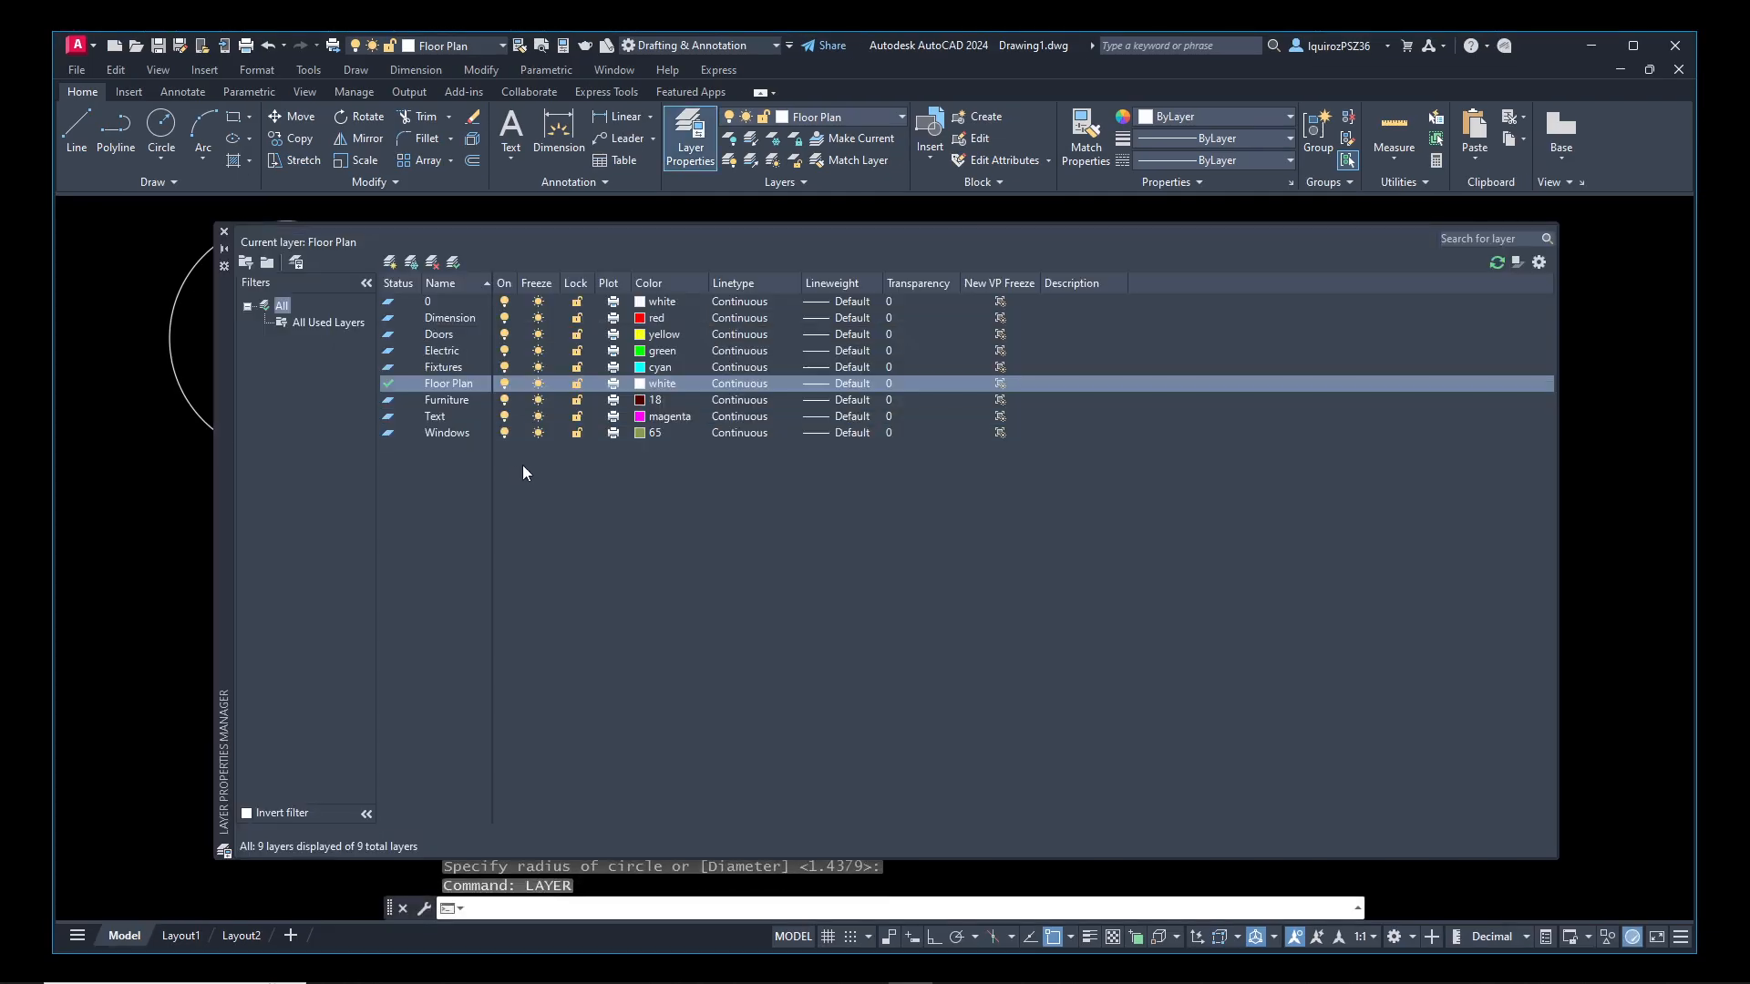
{"action": "left_click", "coordinate": [656, 382]}
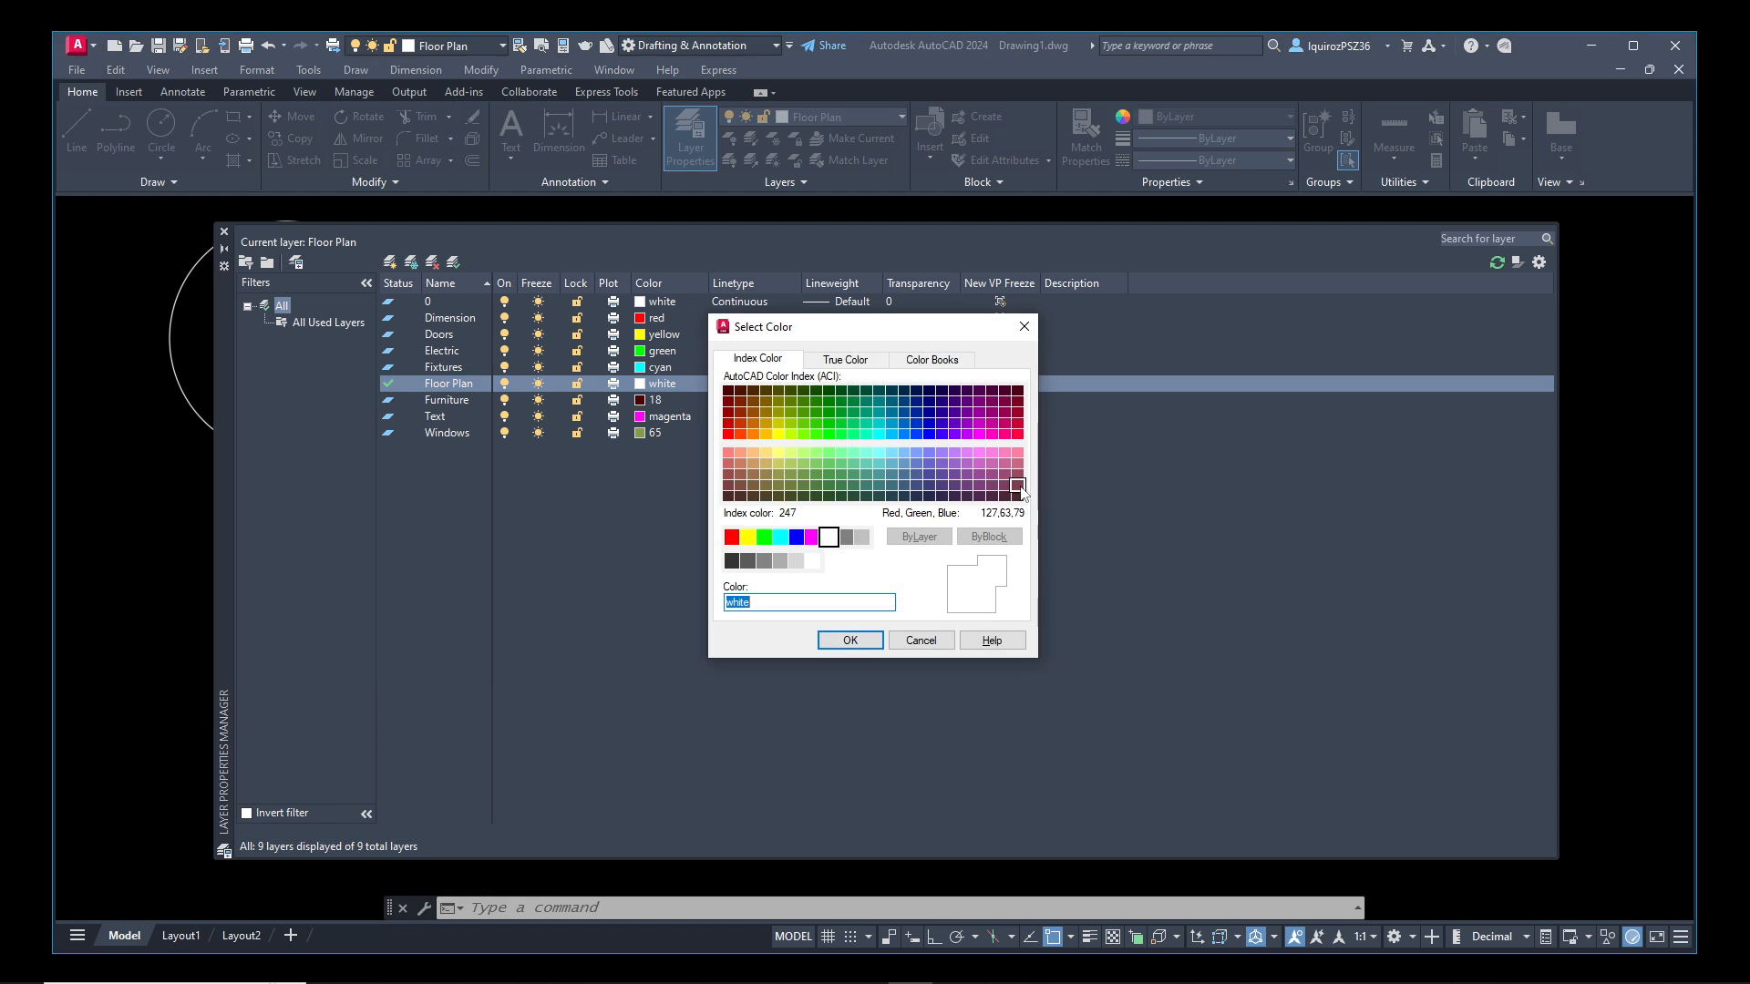
{"action": "left_click", "coordinate": [790, 497]}
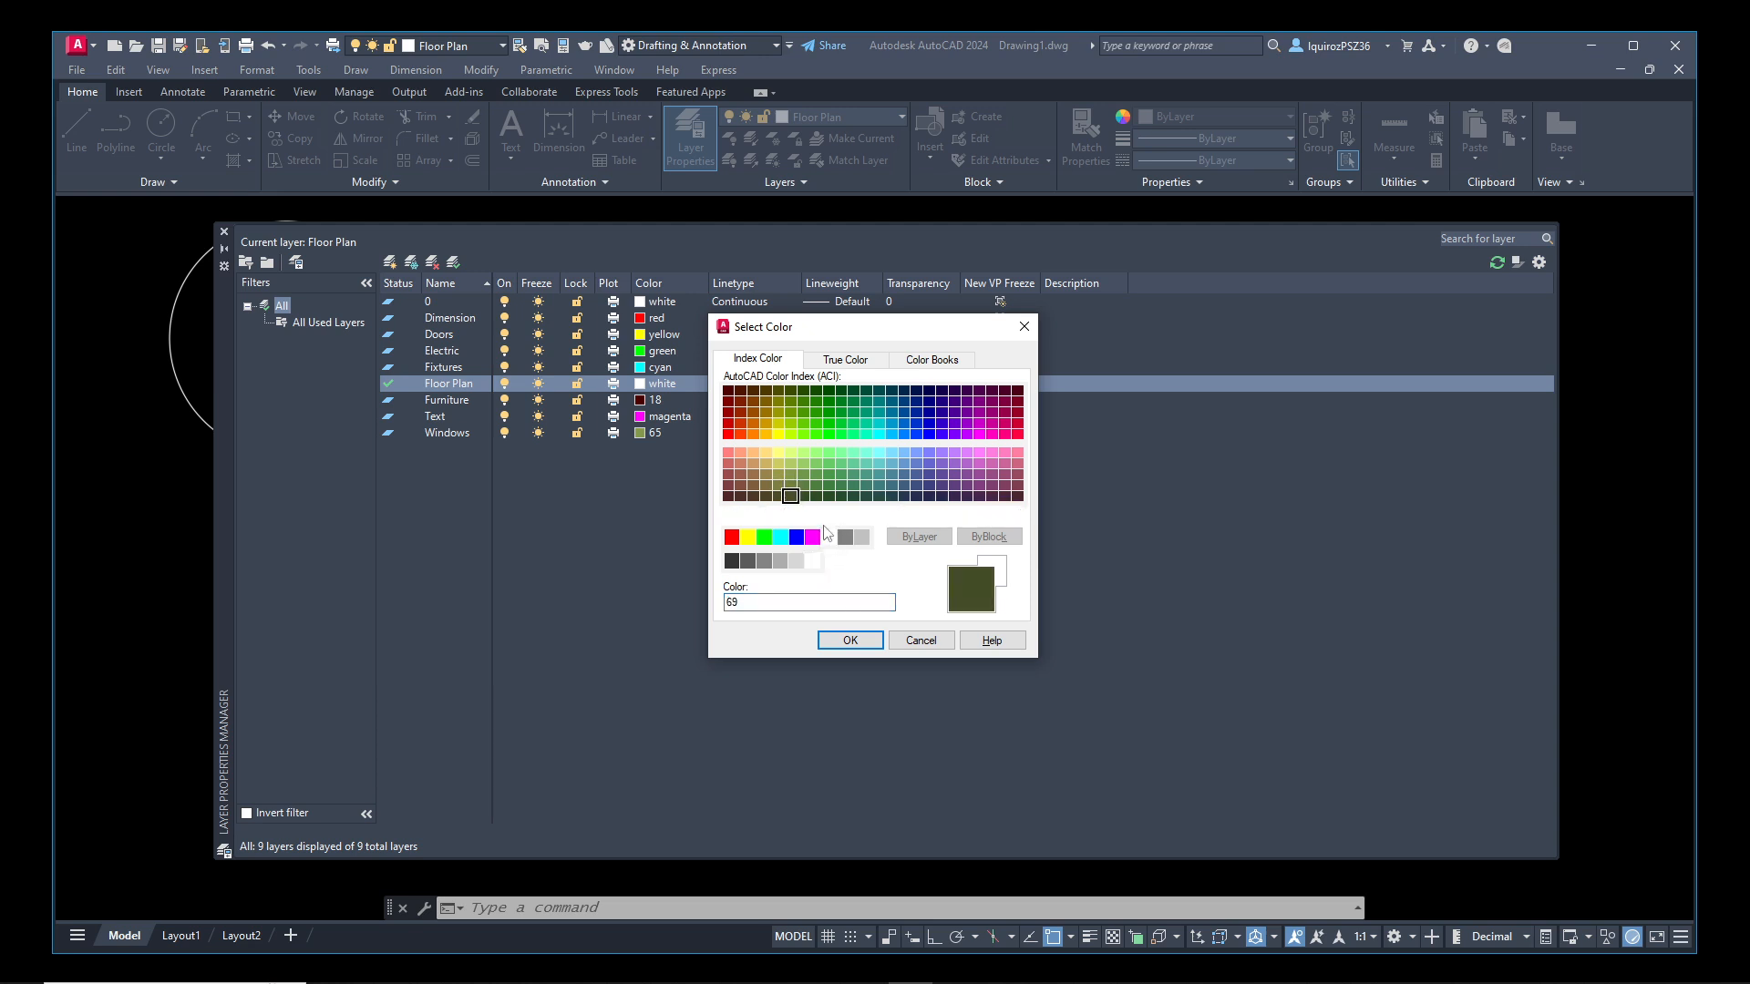
{"action": "left_click", "coordinate": [844, 639]}
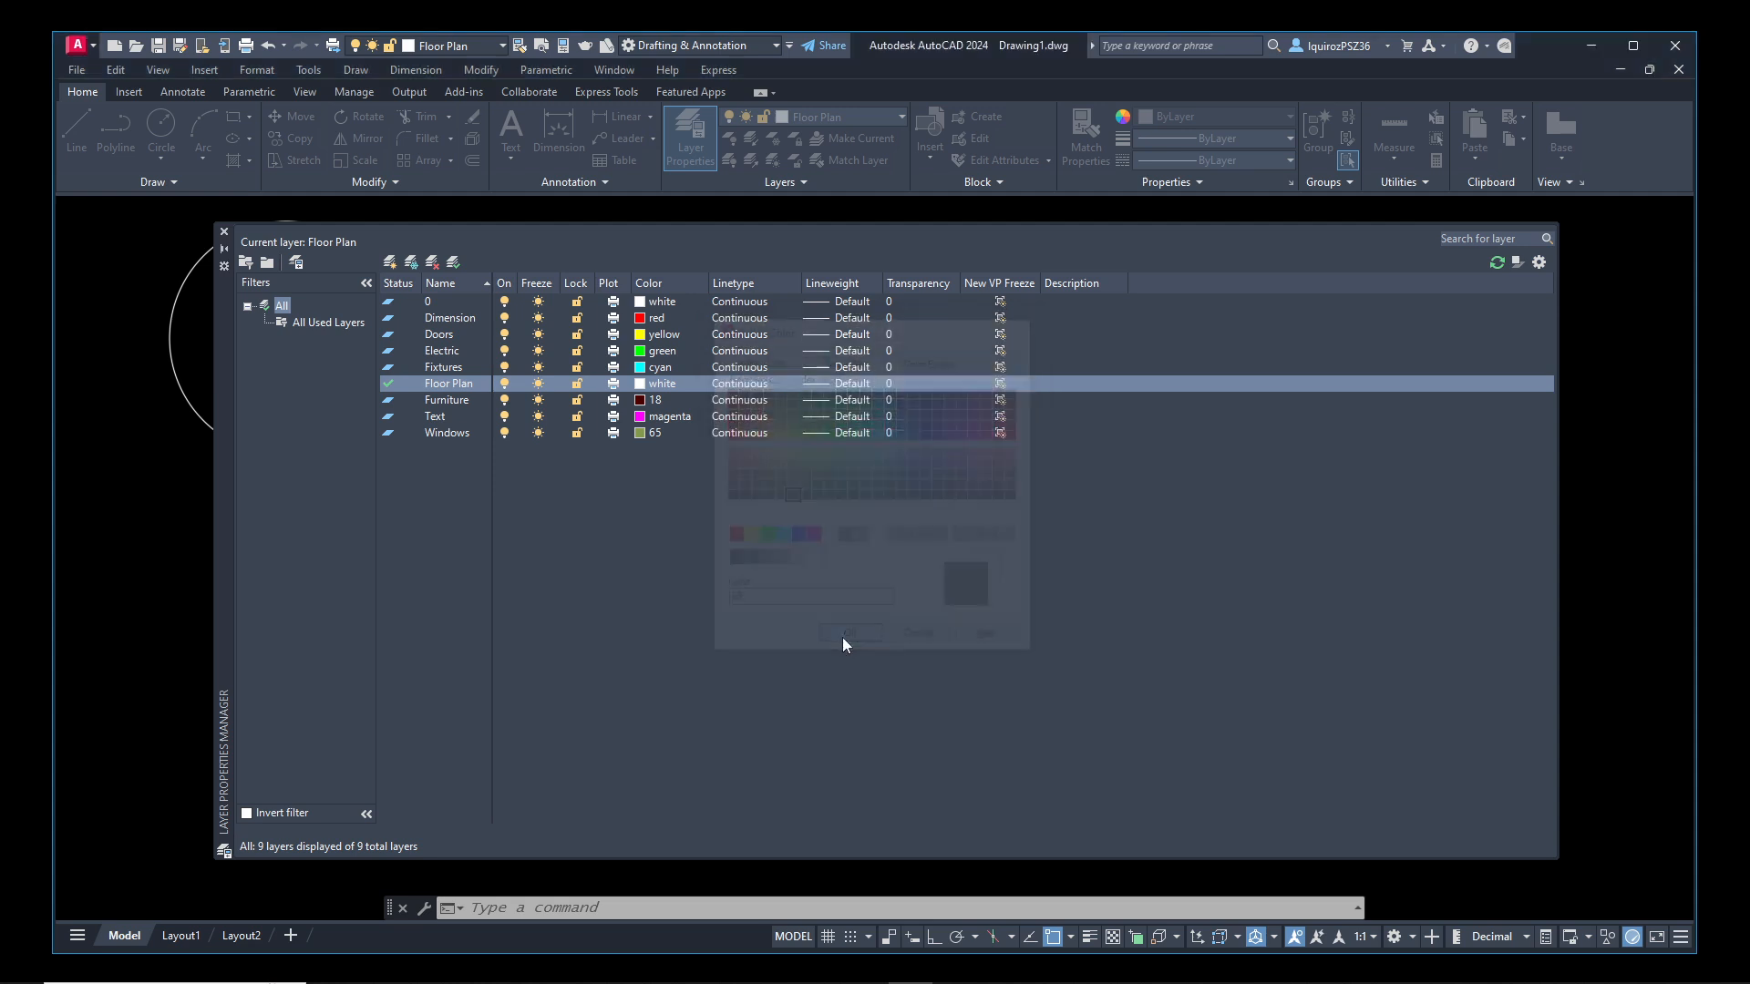
{"action": "left_click", "coordinate": [223, 232]}
{"action": "middle_click_drag", "start_coordinate": [322, 290], "coordinate": [558, 357]}
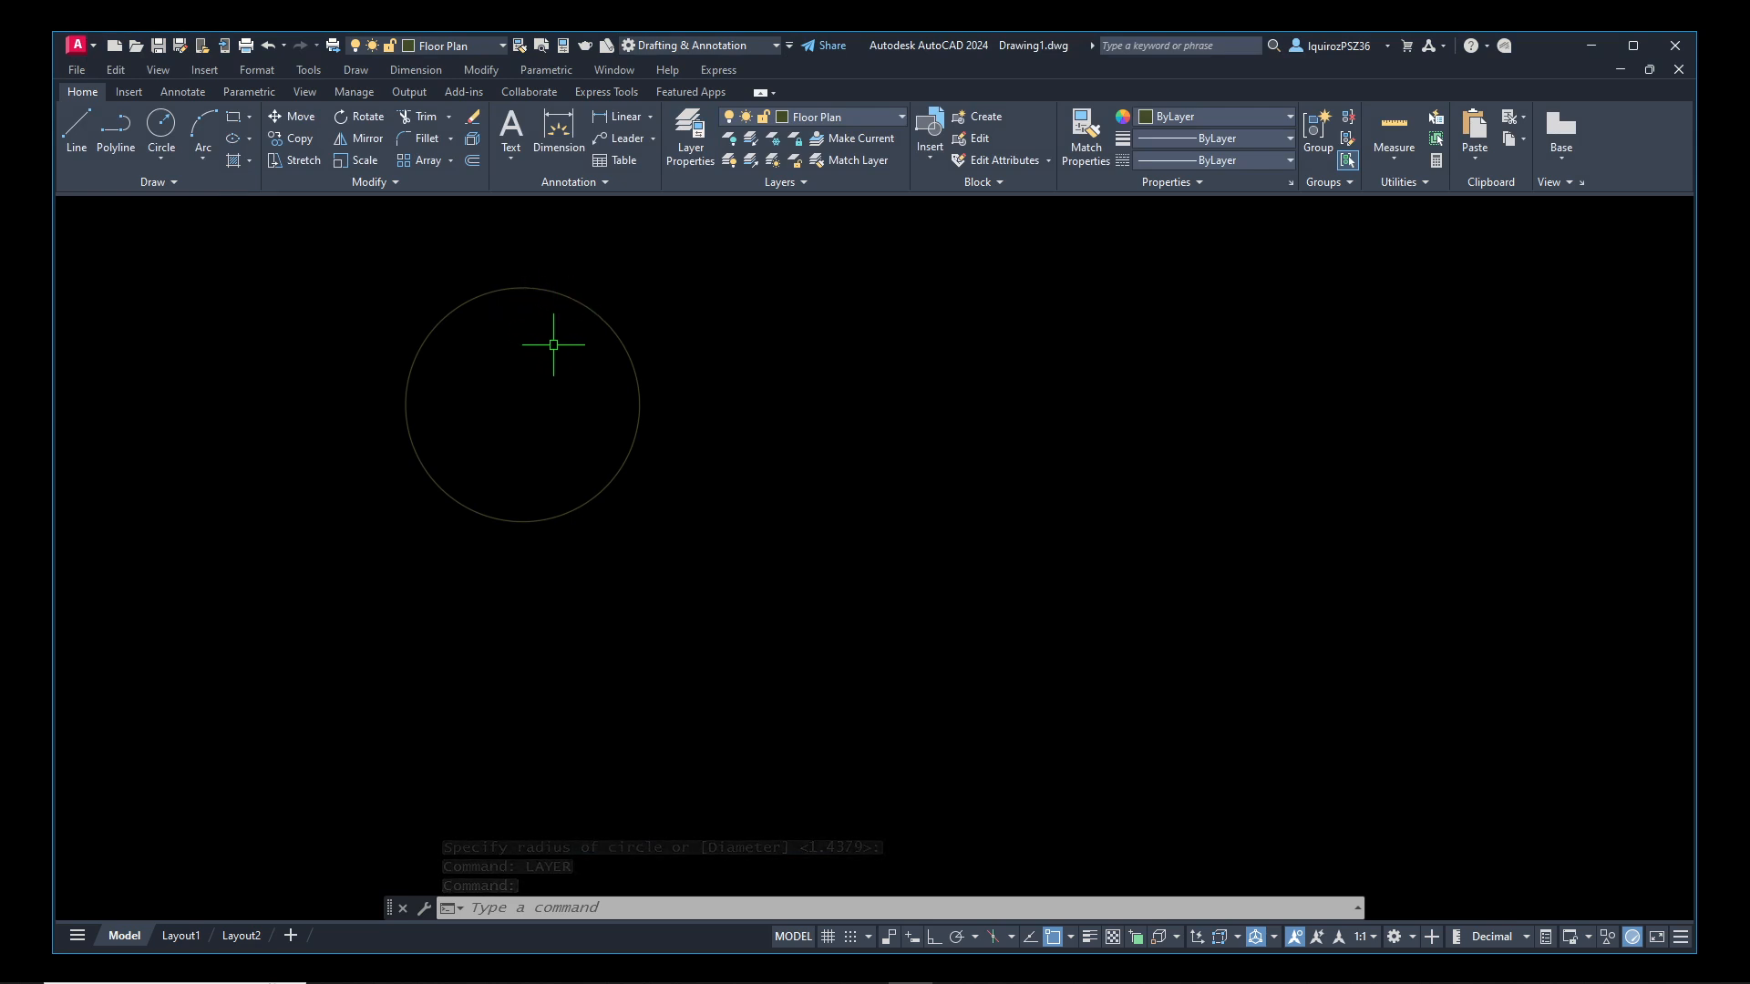
{"action": "mouse_move", "coordinate": [632, 443]}
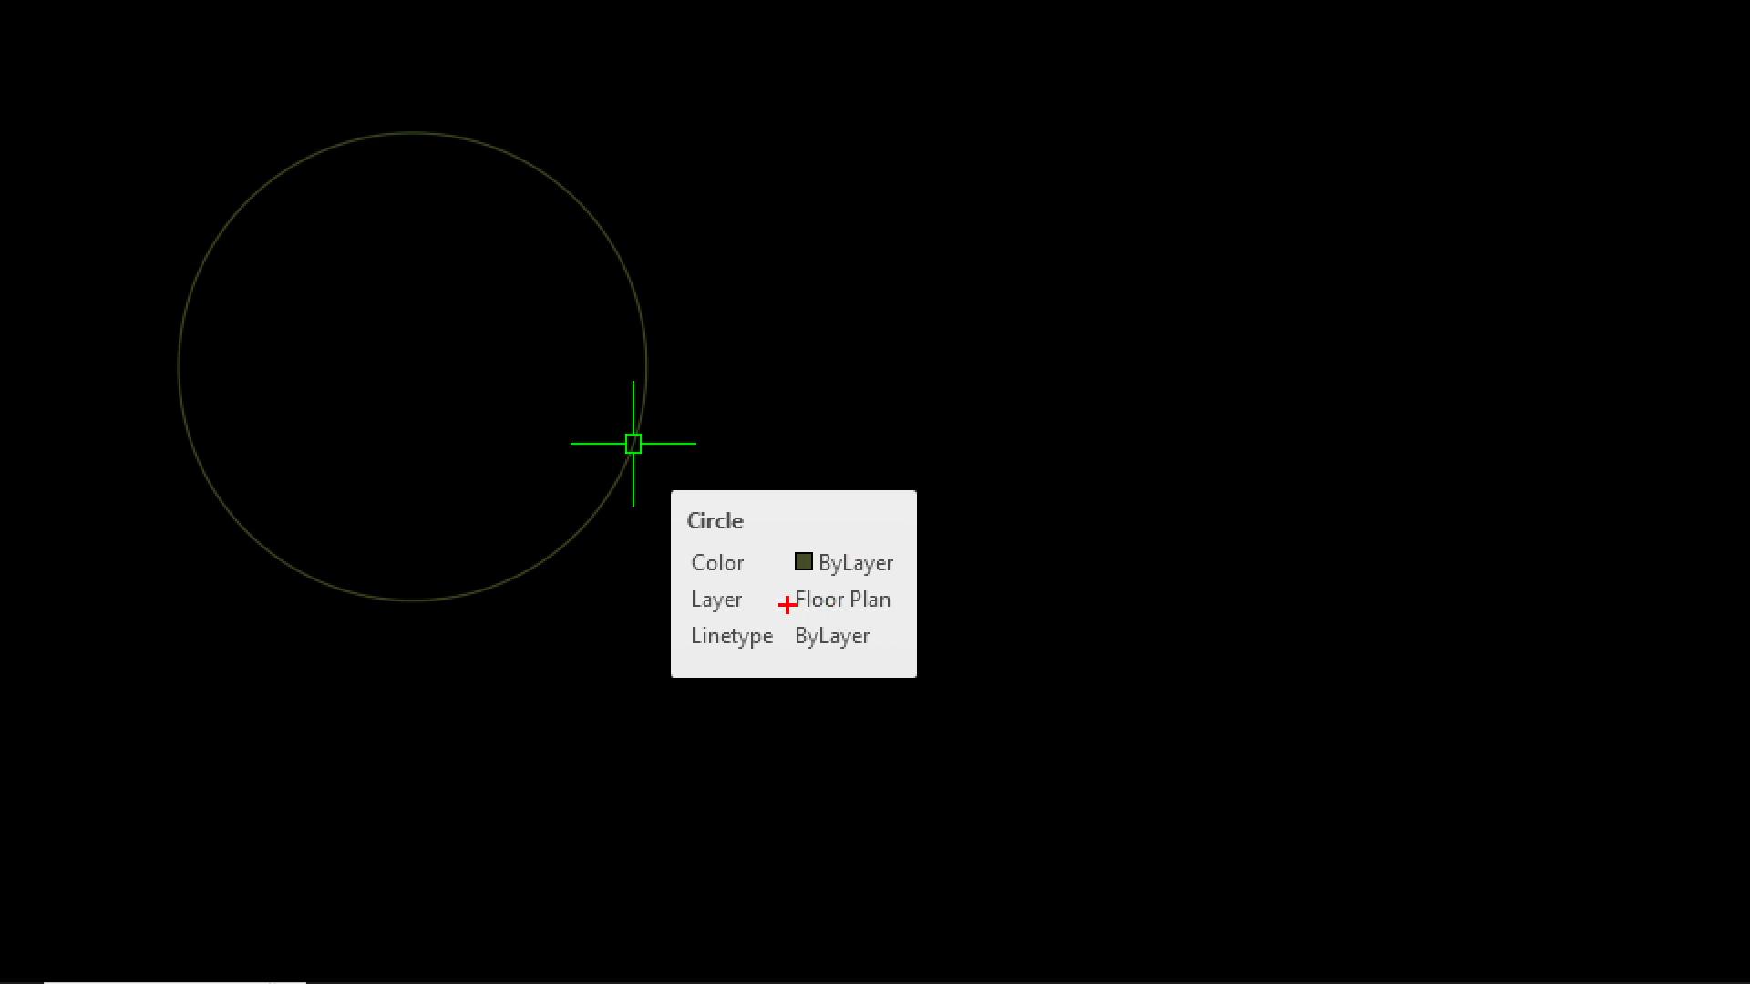
Move the circle to the Doors layer through its properties and deselect it
{"action": "key", "text": "Escape"}
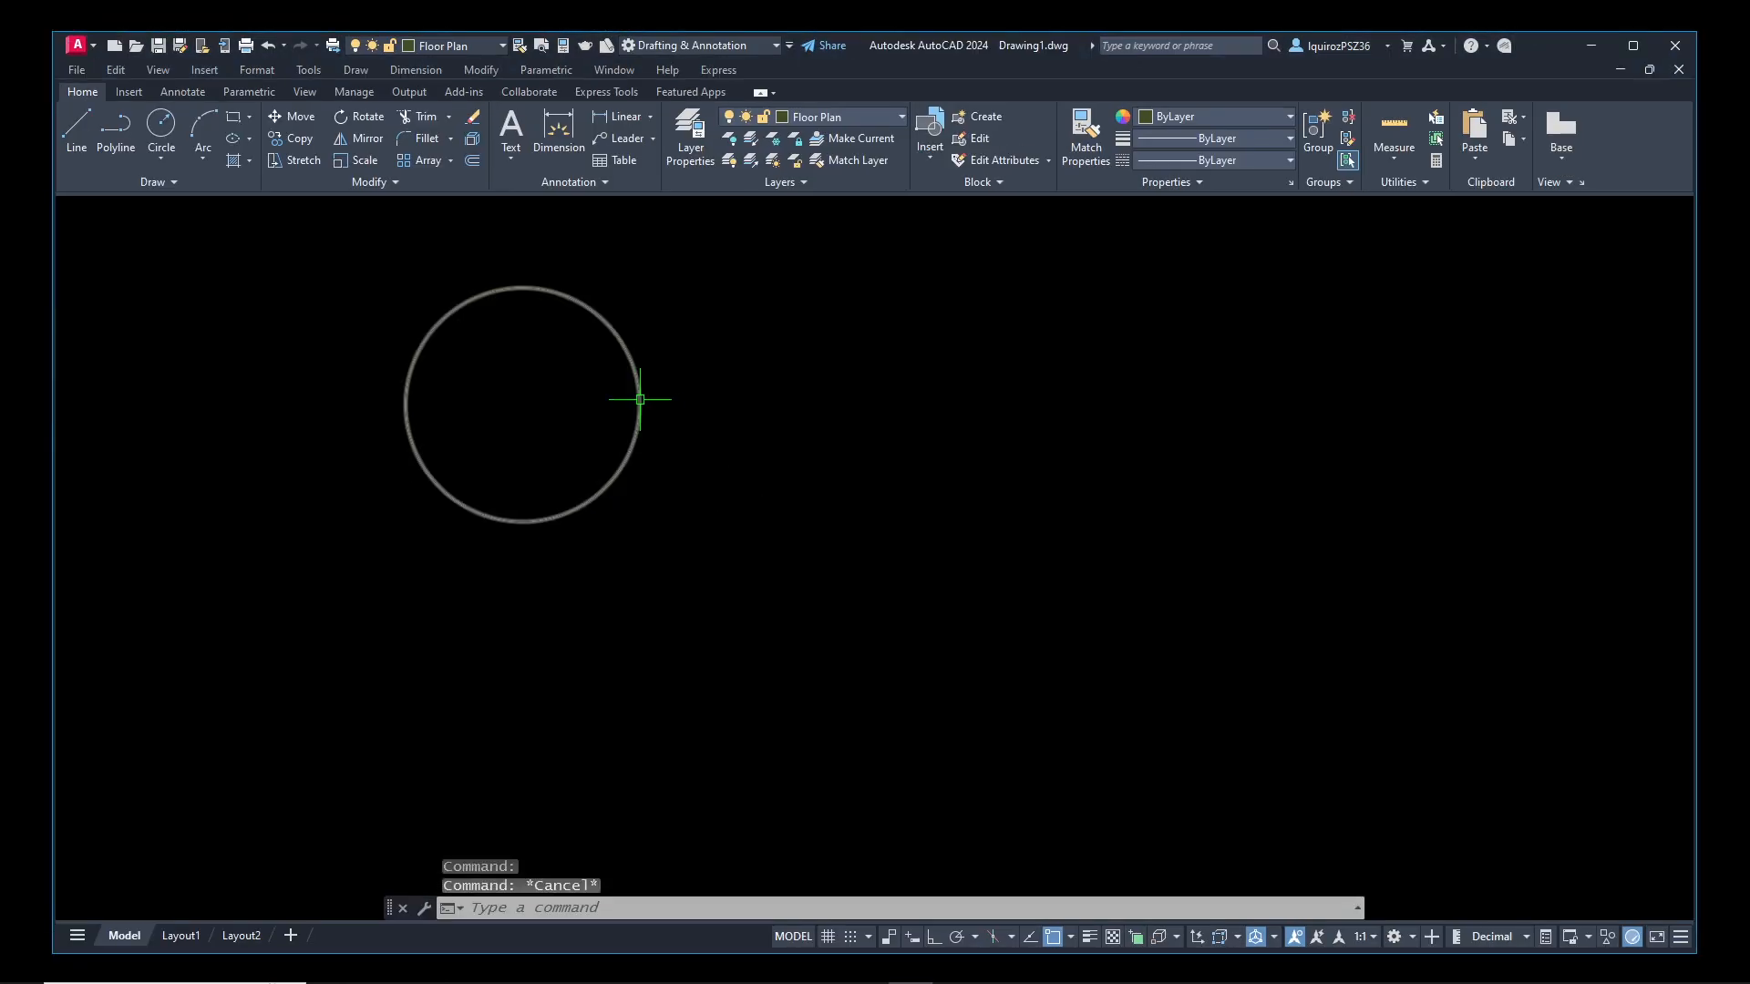
{"action": "left_click", "coordinate": [539, 288]}
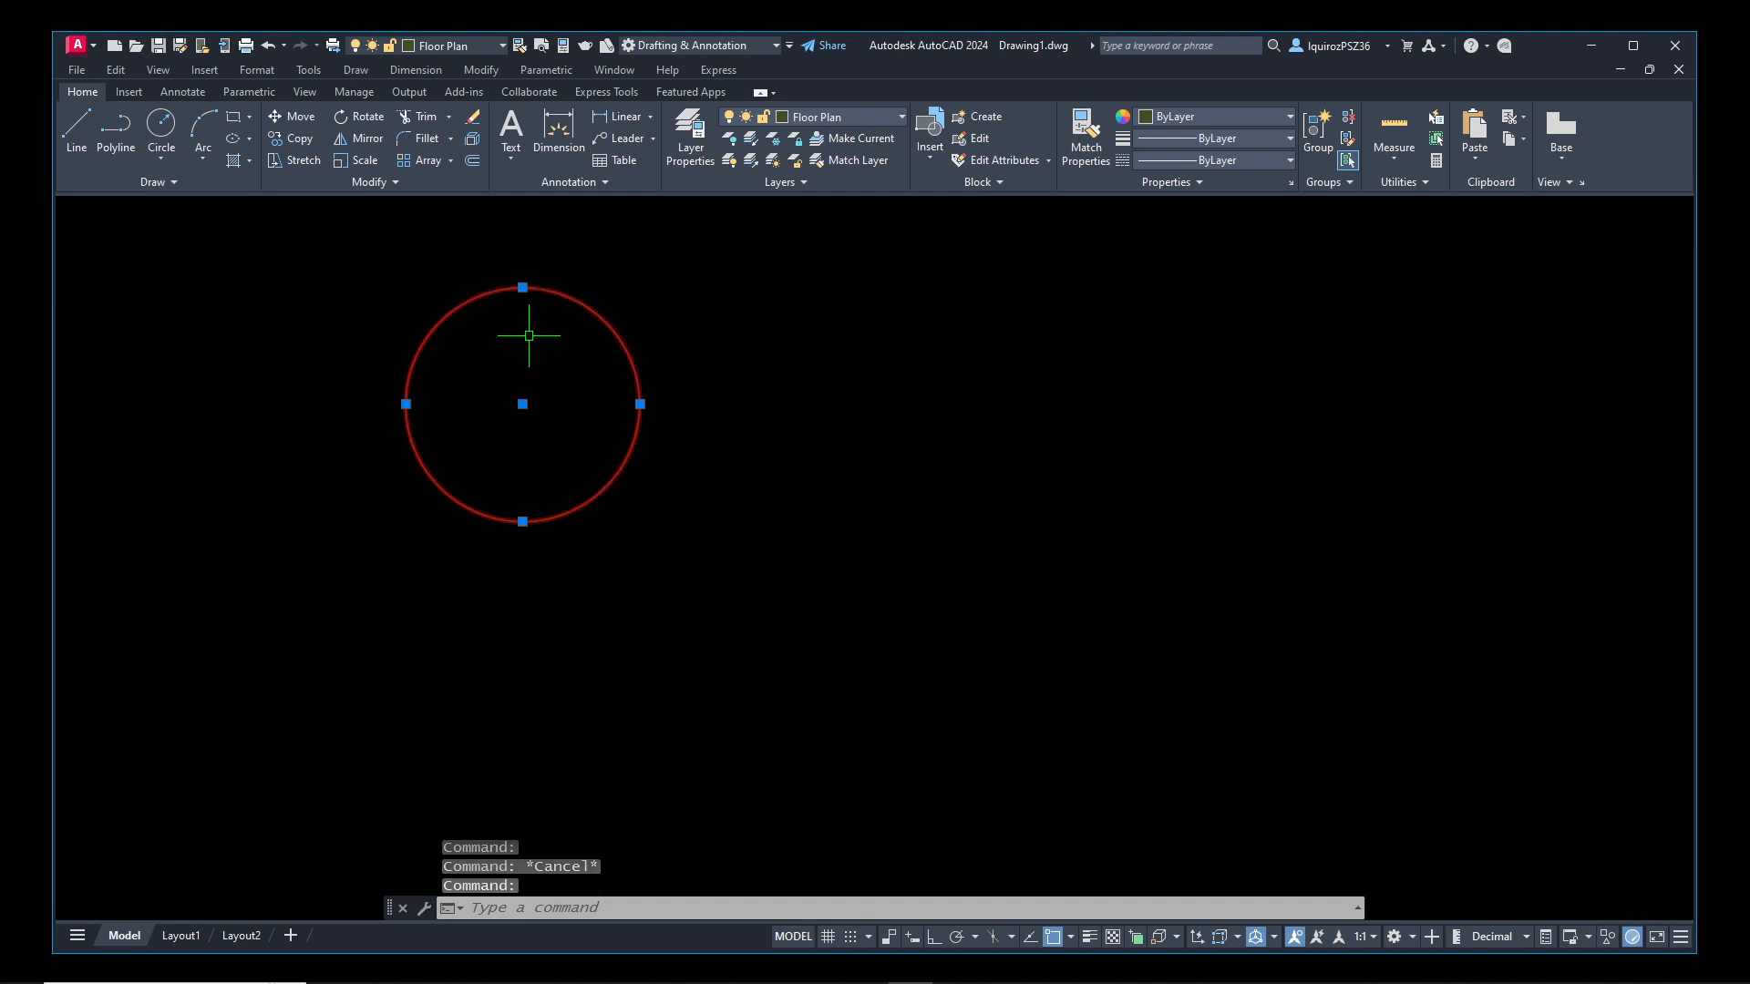
{"action": "type", "text": "pr"}
{"action": "key", "text": "Return"}
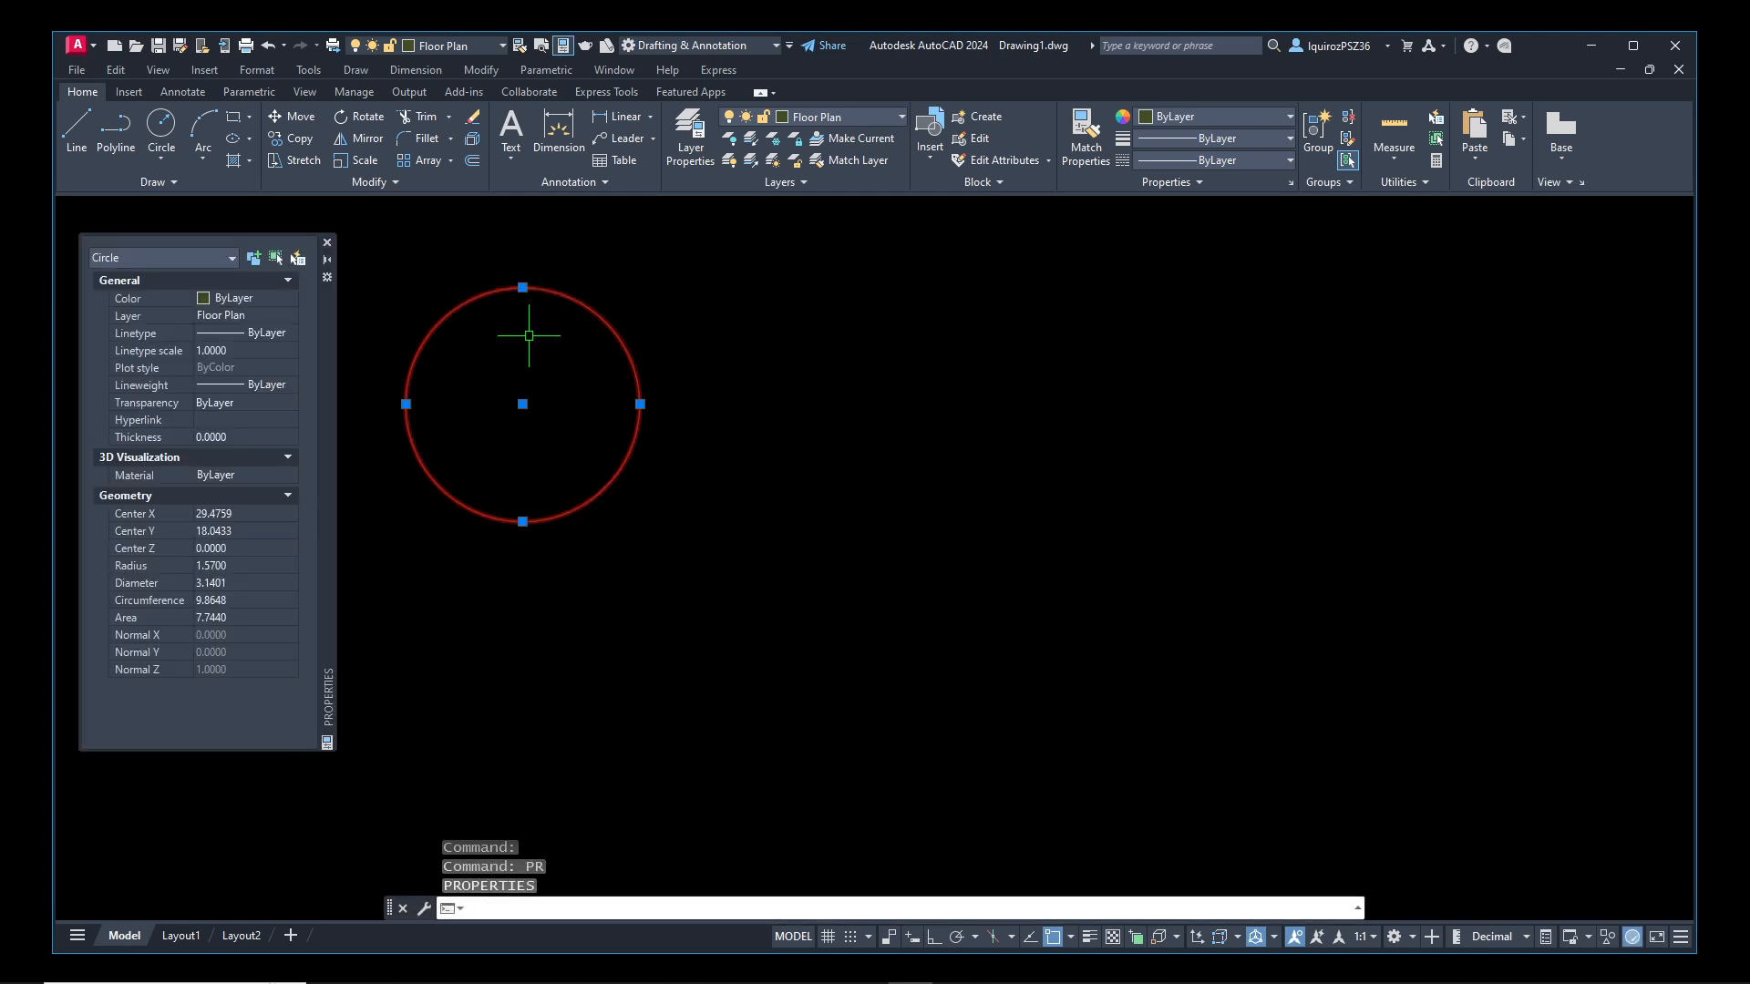
{"action": "left_click", "coordinate": [279, 315]}
{"action": "left_click", "coordinate": [289, 317]}
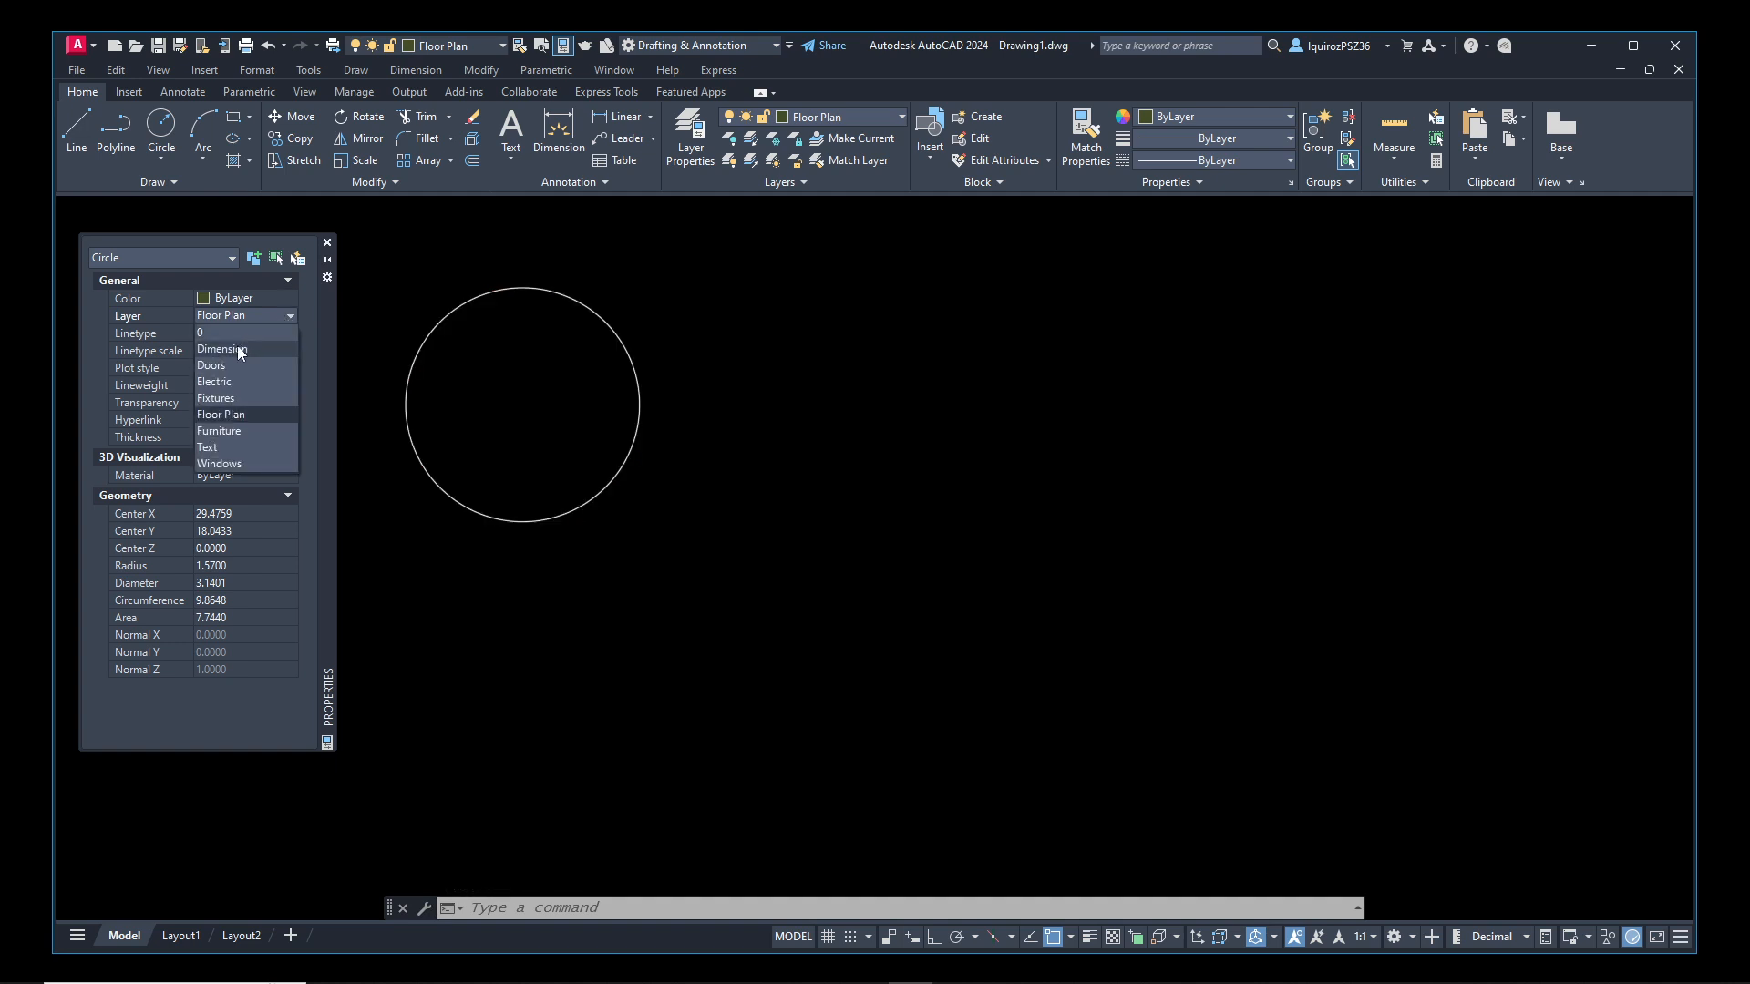
{"action": "left_click", "coordinate": [219, 367]}
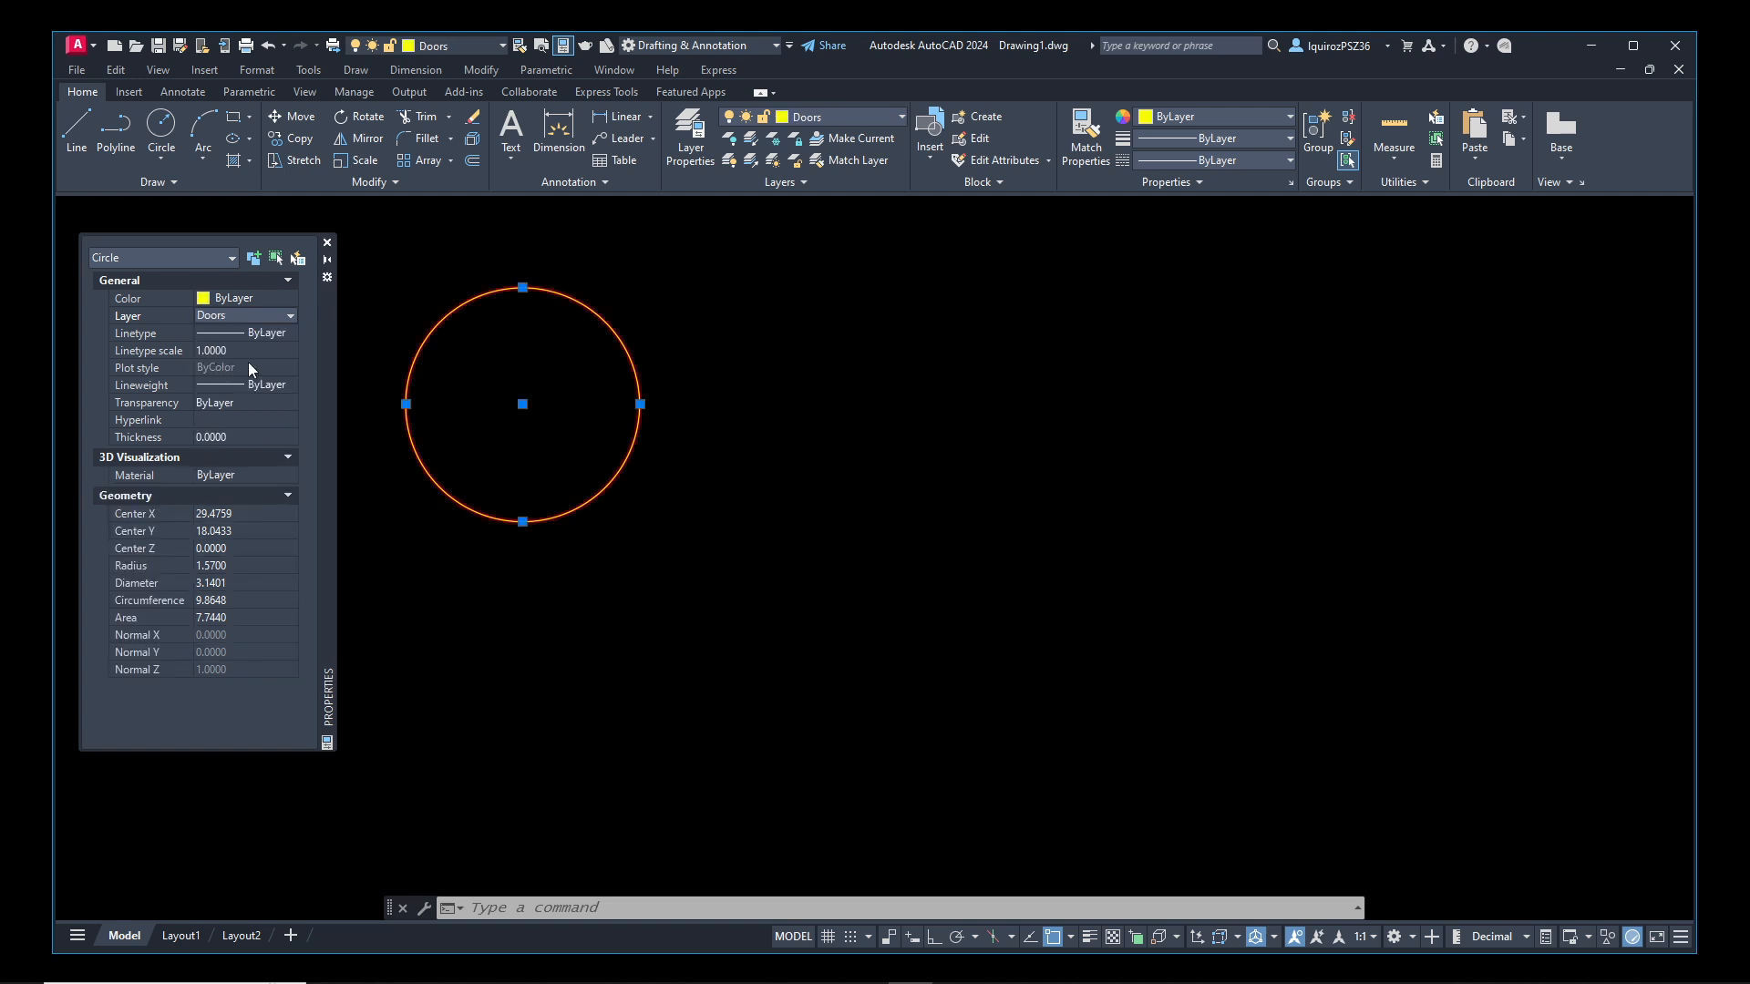
{"action": "left_click", "coordinate": [326, 243]}
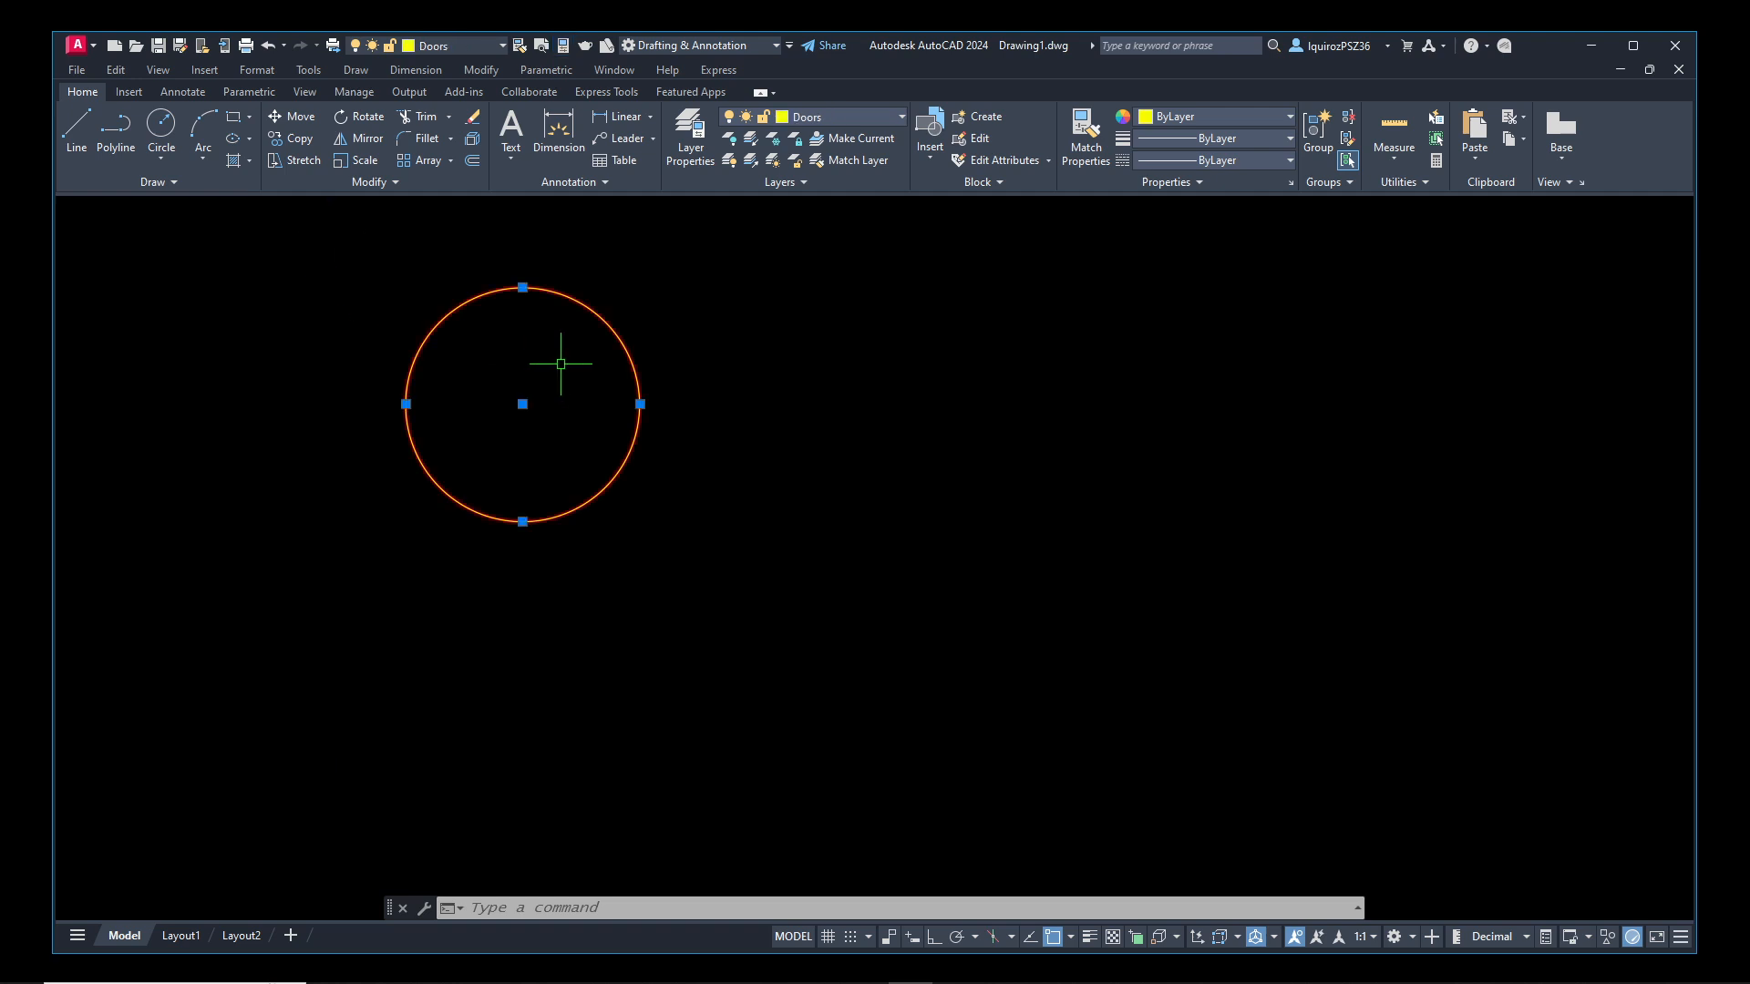
{"action": "key", "text": "Escape"}
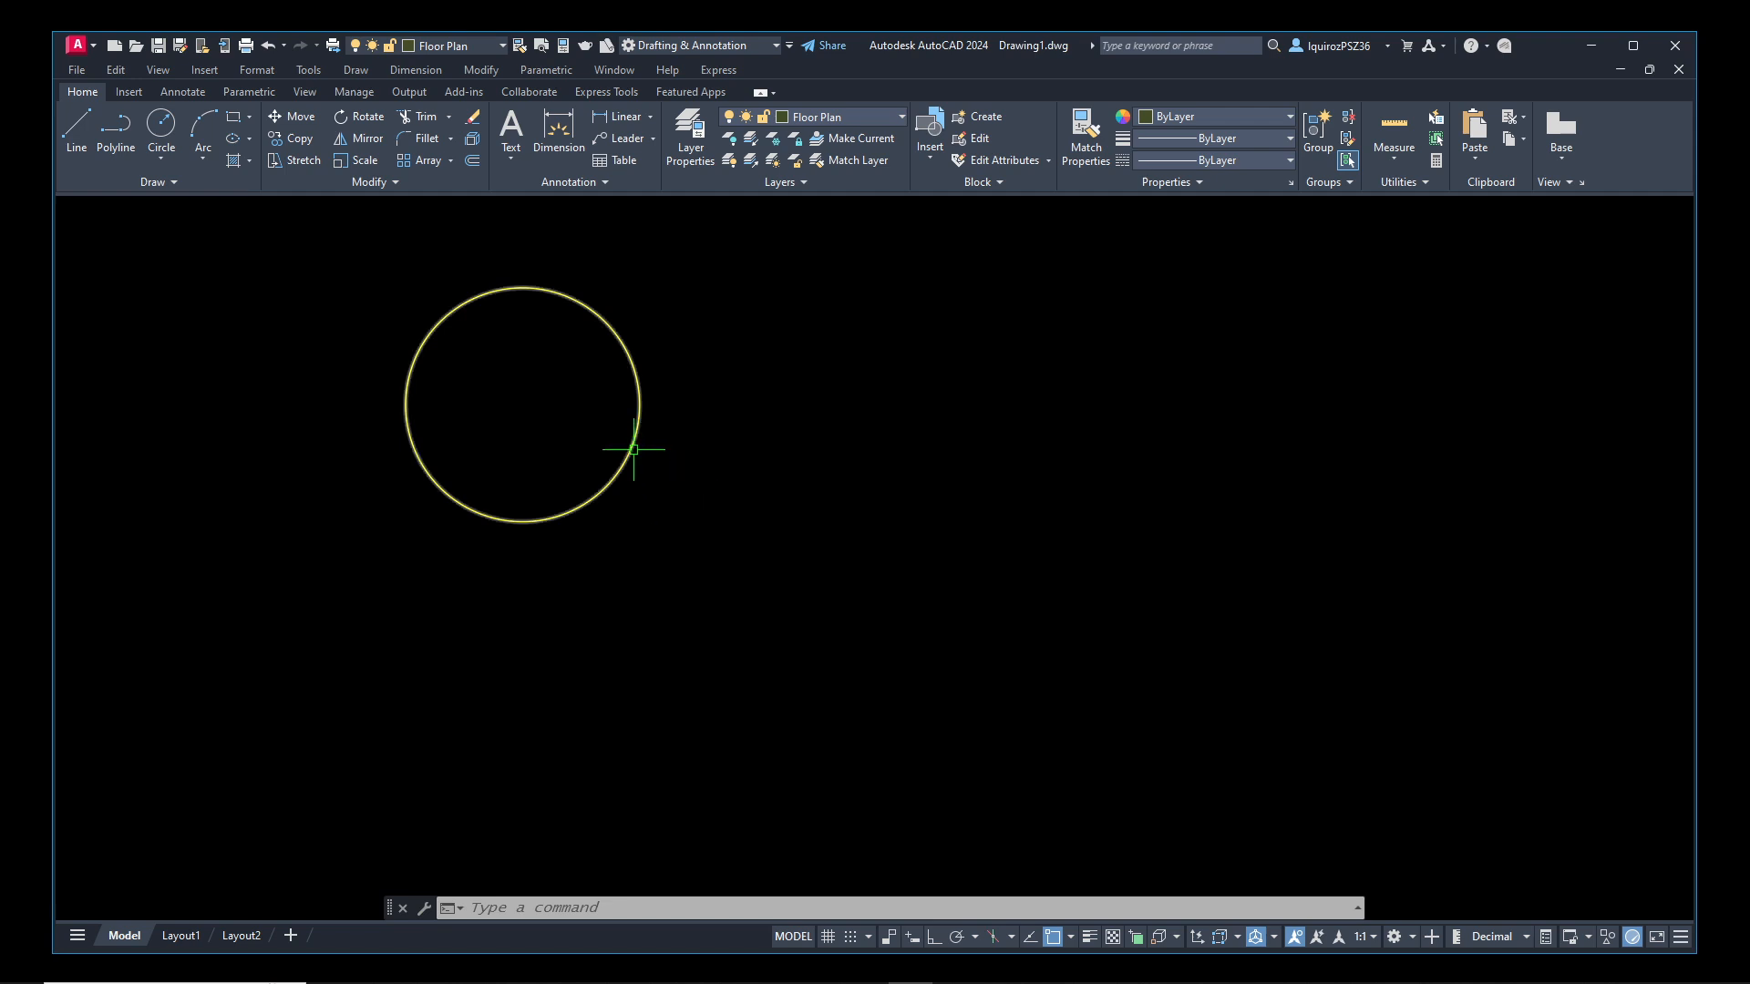
{"action": "mouse_move", "coordinate": [633, 448]}
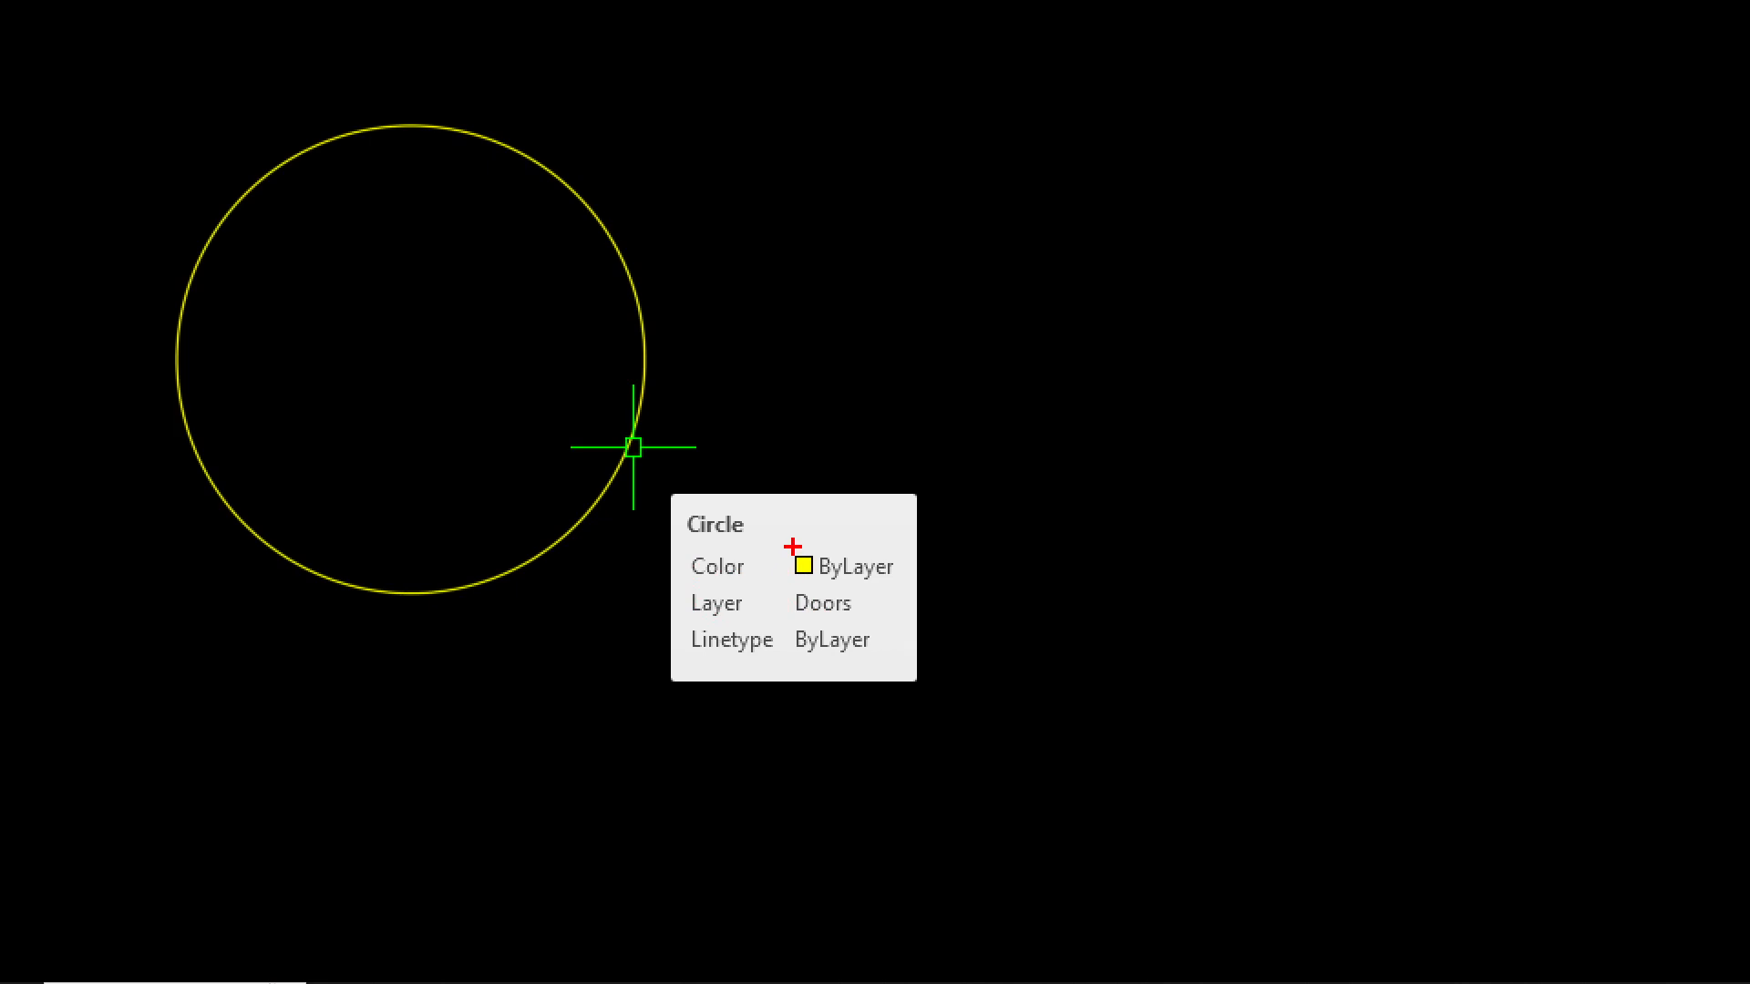
Reopen the layer manager and examine the Status, Name, Color and Plot columns of the layer list
{"action": "key", "text": "Escape"}
{"action": "key", "text": "Escape"}
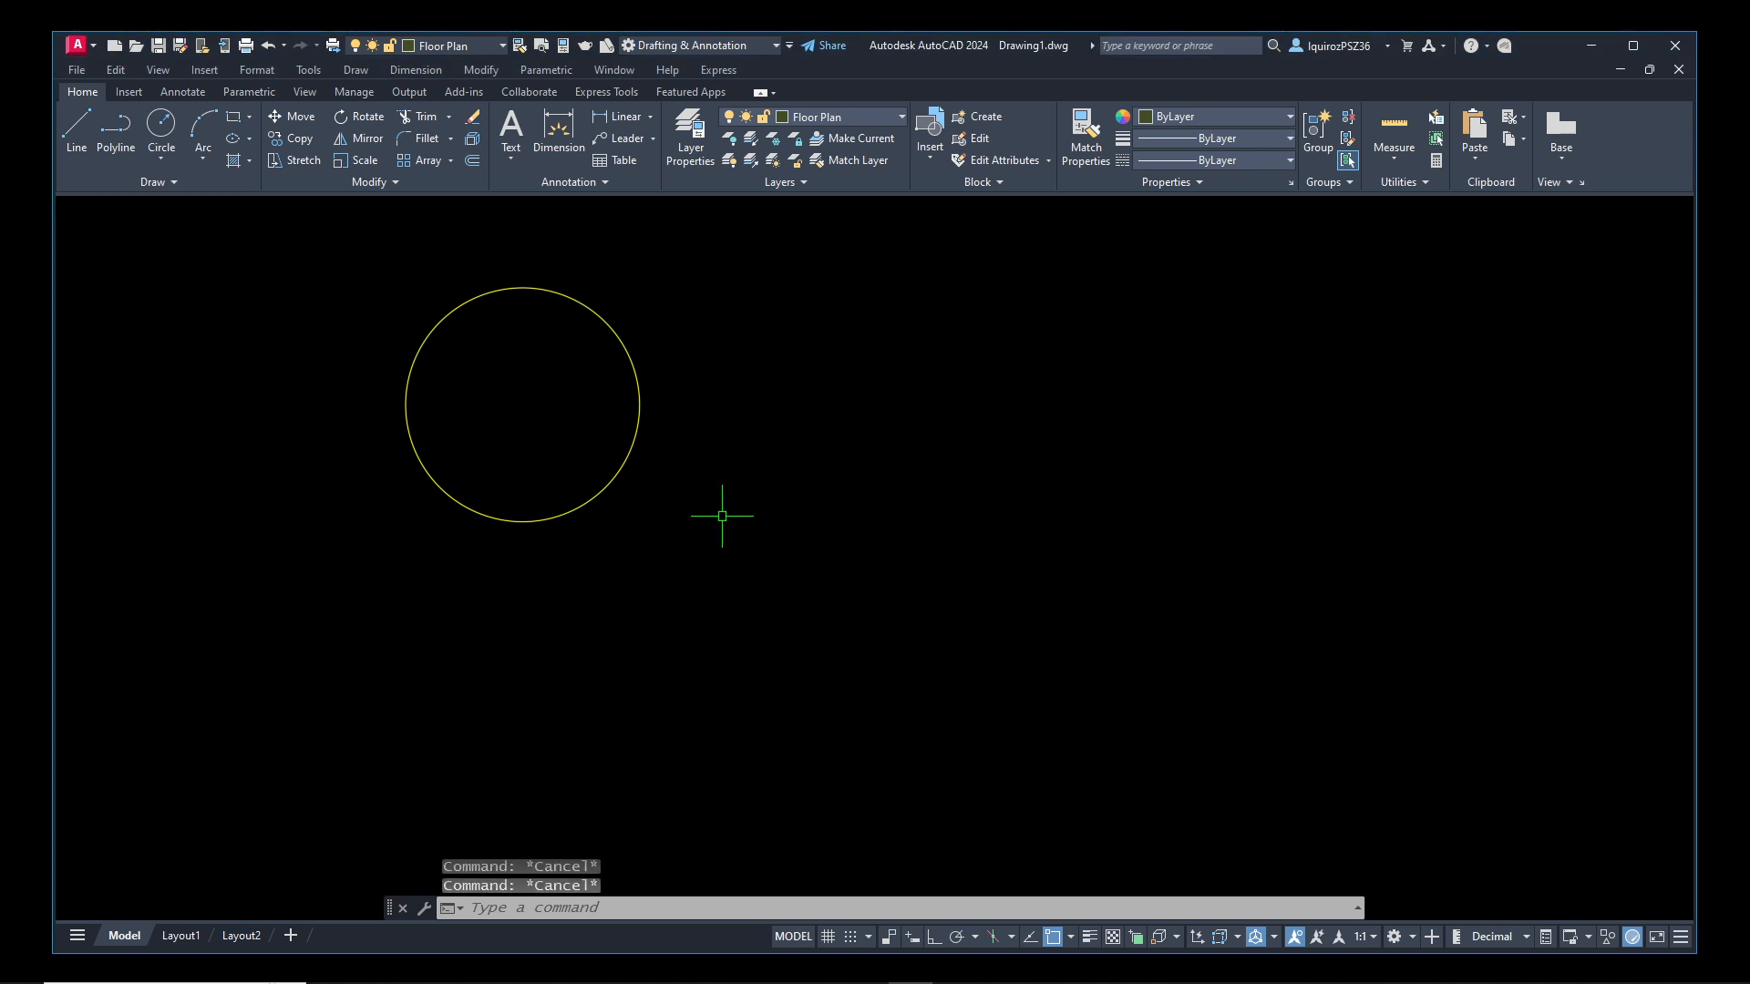
{"action": "type", "text": "layer"}
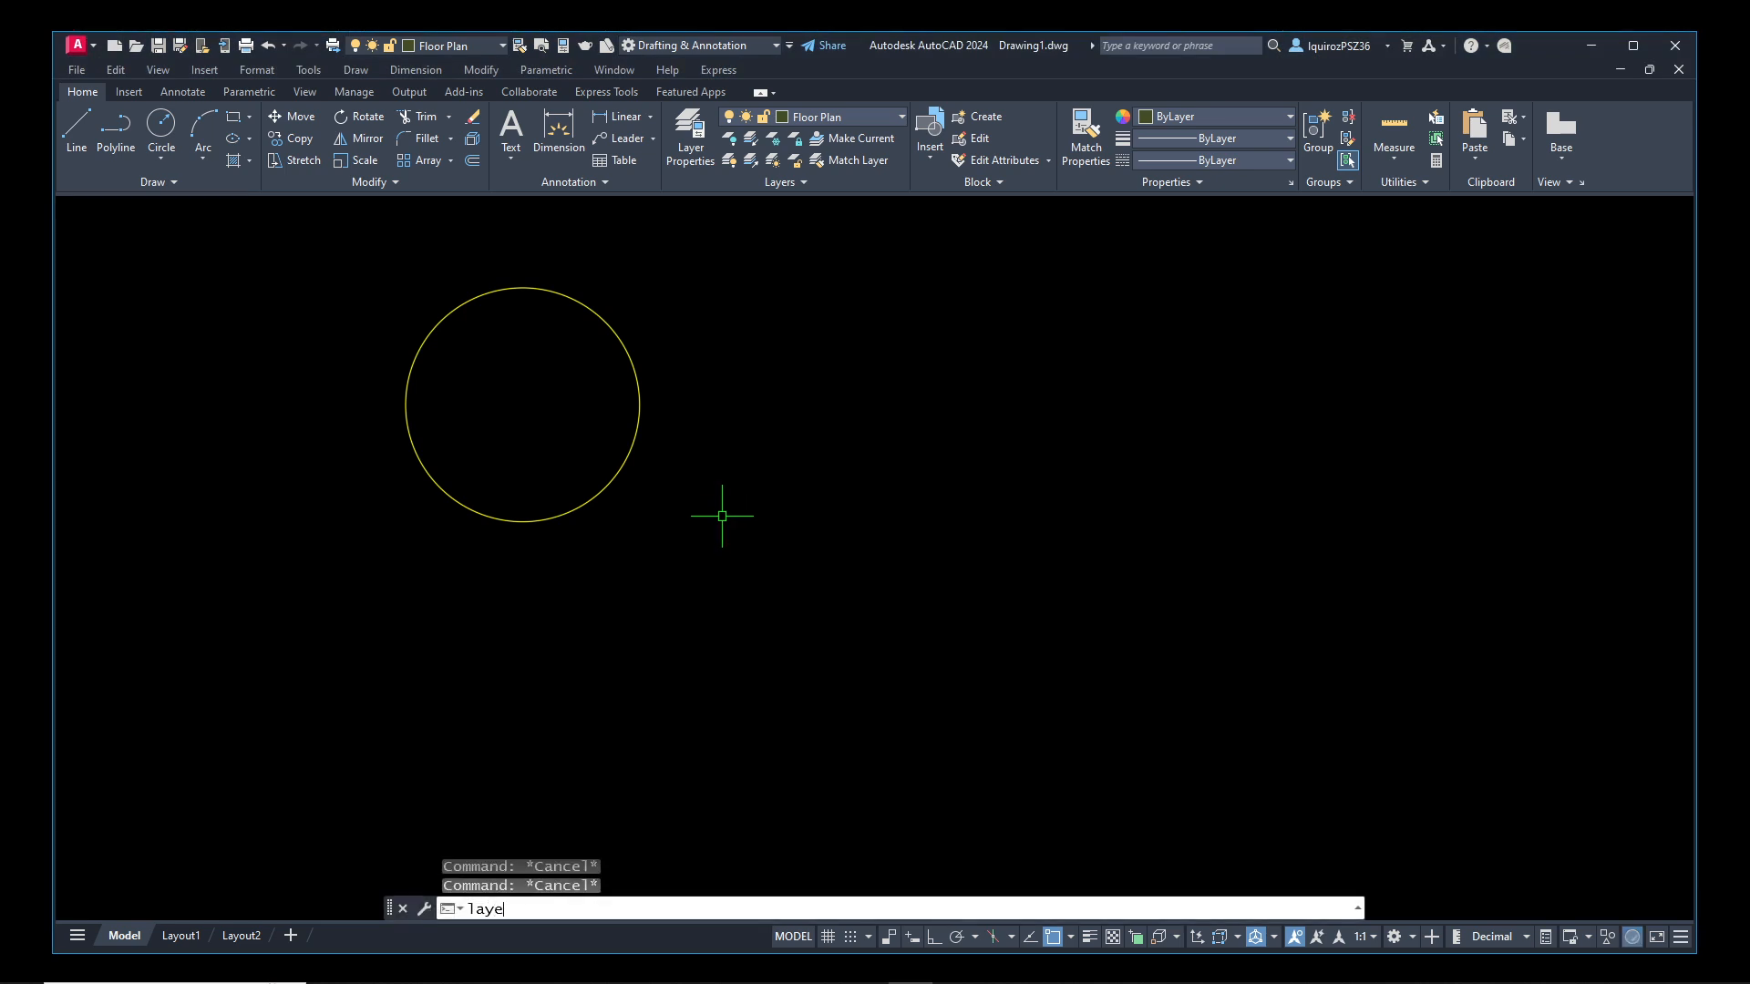
{"action": "key", "text": "Return"}
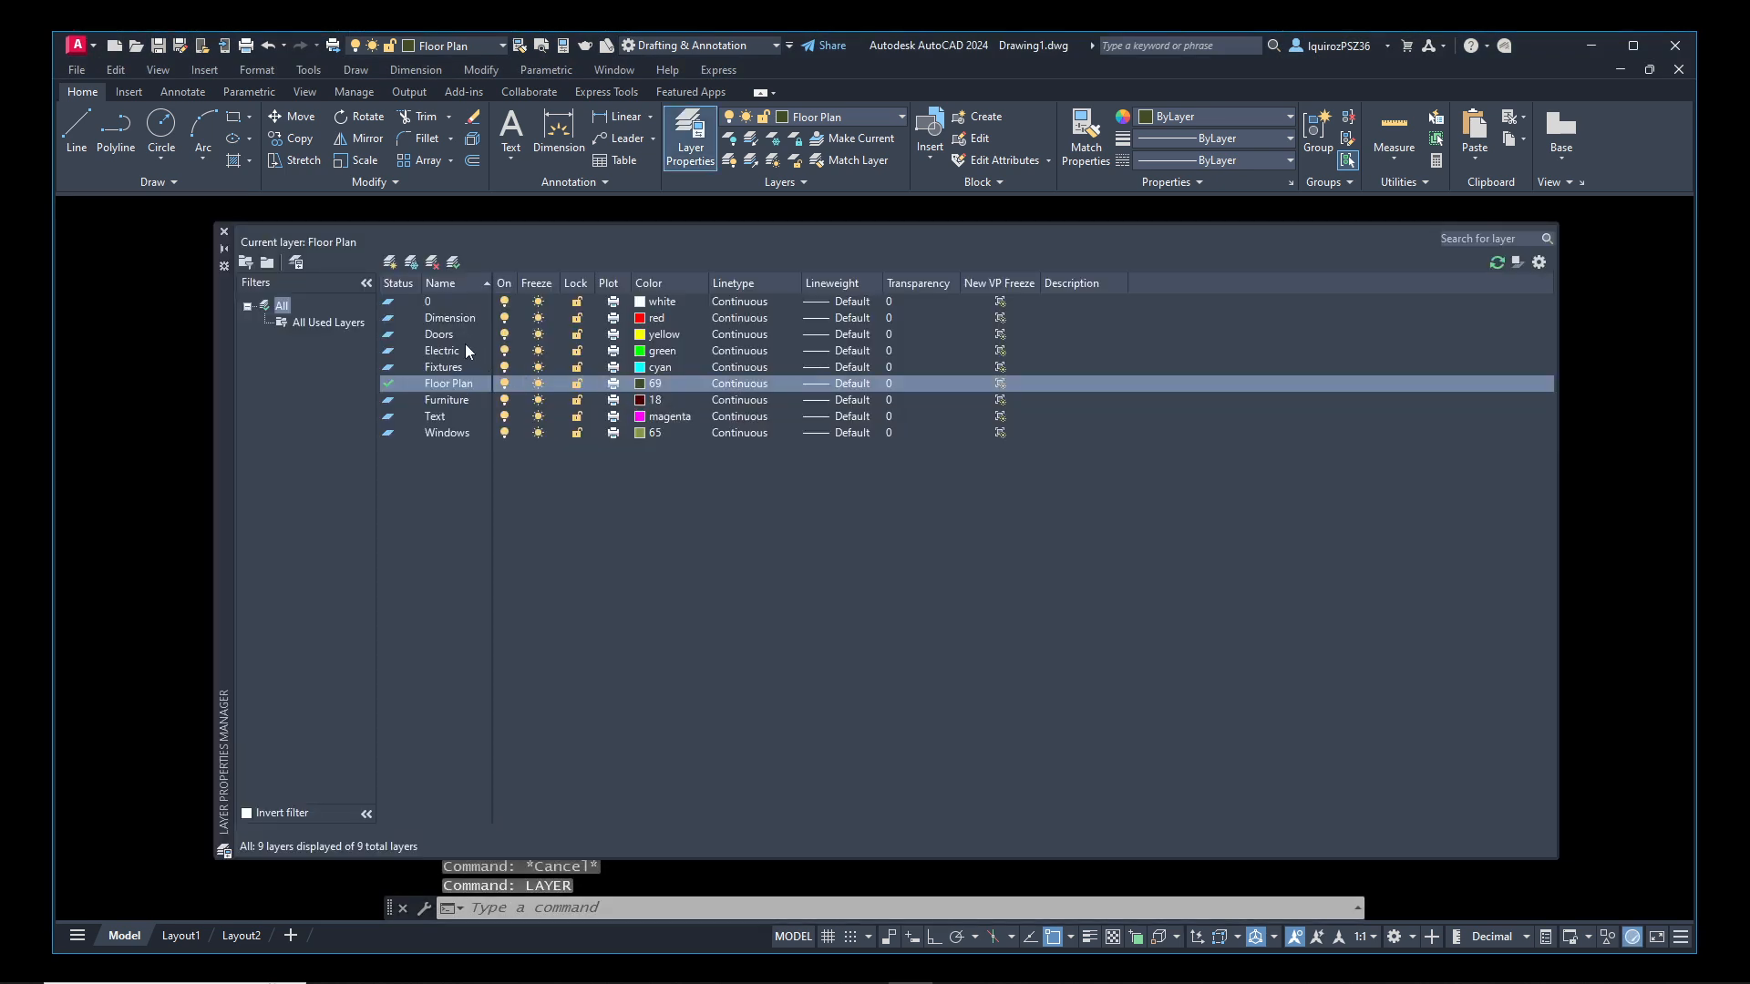
{"action": "left_click", "coordinate": [446, 335]}
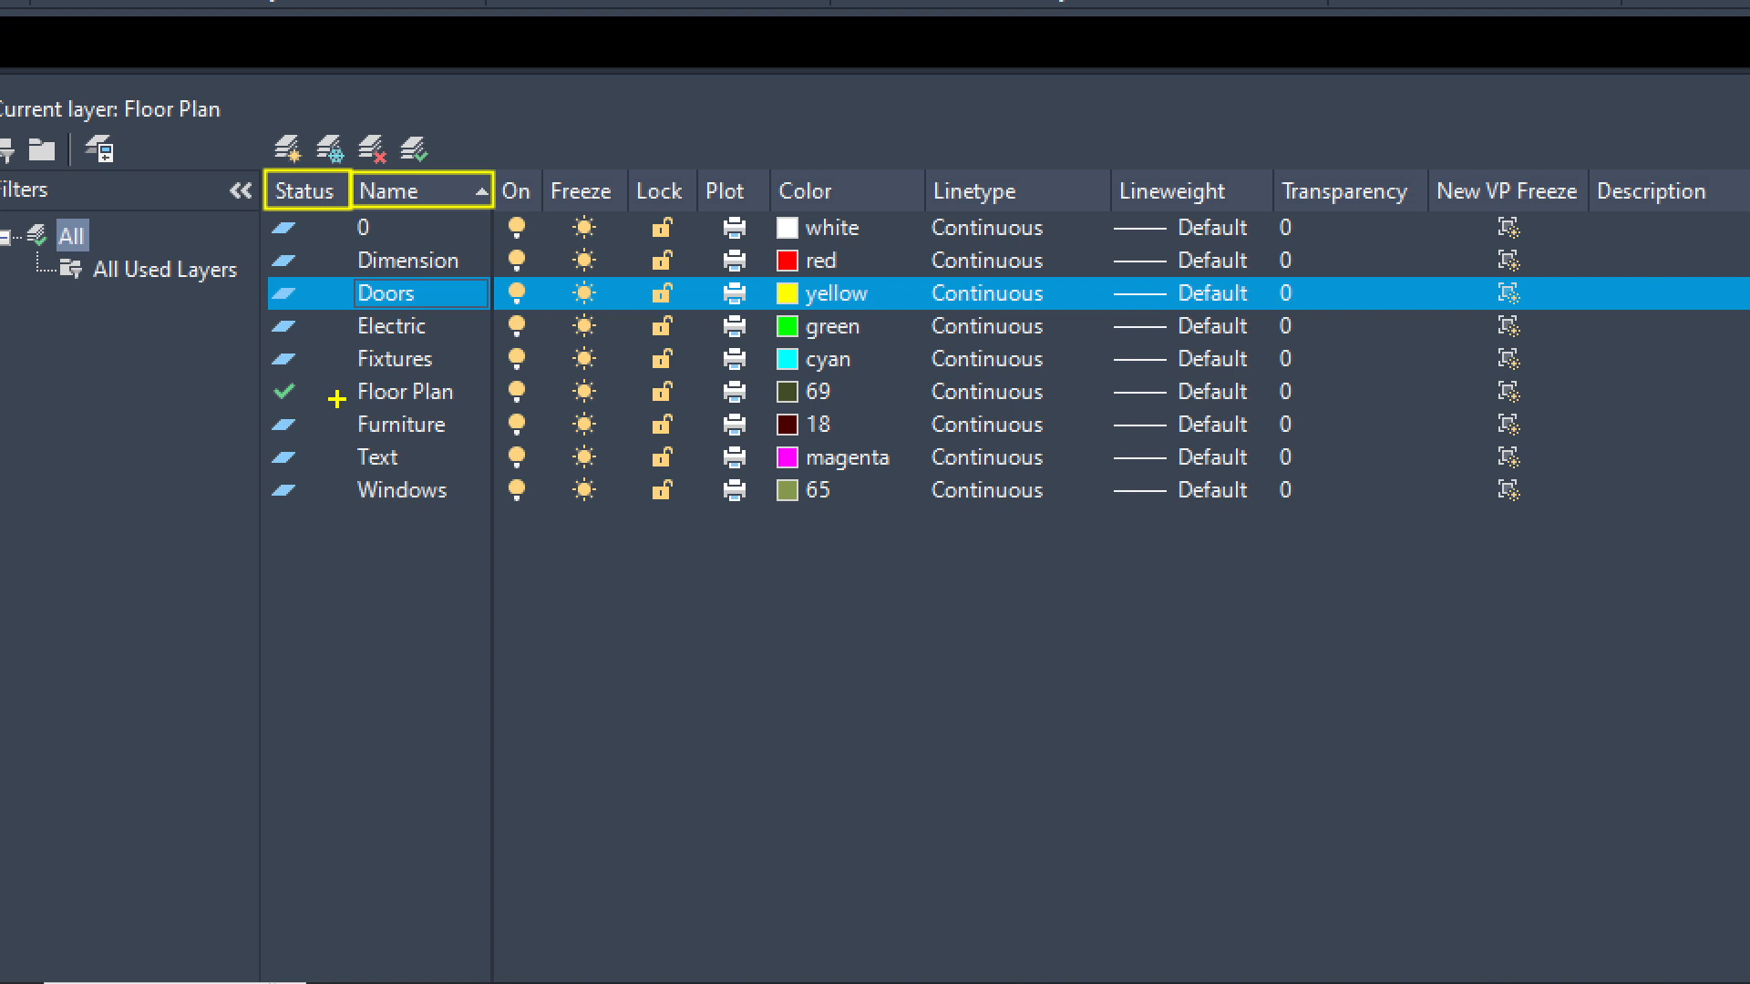
{"action": "mouse_move", "coordinate": [100, 712]}
{"action": "left_mouse_down"}
{"action": "mouse_move", "coordinate": [169, 417]}
{"action": "mouse_move", "coordinate": [264, 391]}
{"action": "mouse_move", "coordinate": [256, 402]}
{"action": "left_mouse_up"}
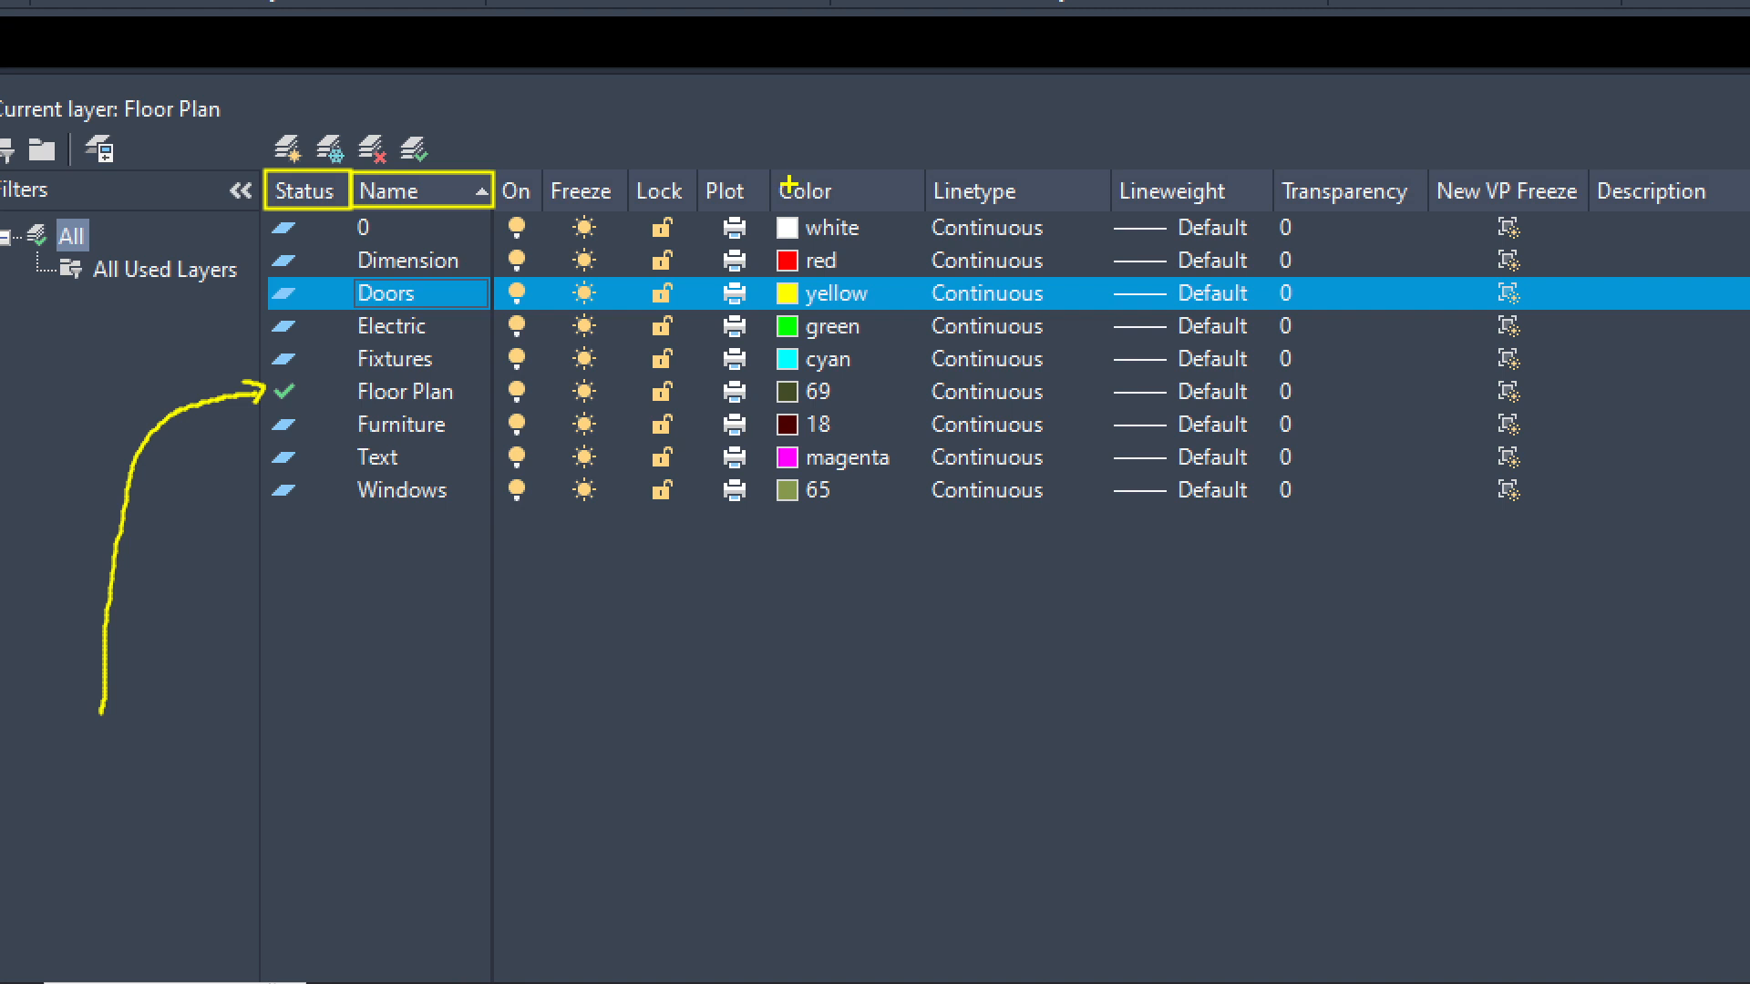
{"action": "left_click_drag", "start_coordinate": [773, 172], "coordinate": [923, 211], "text": "ctrl"}
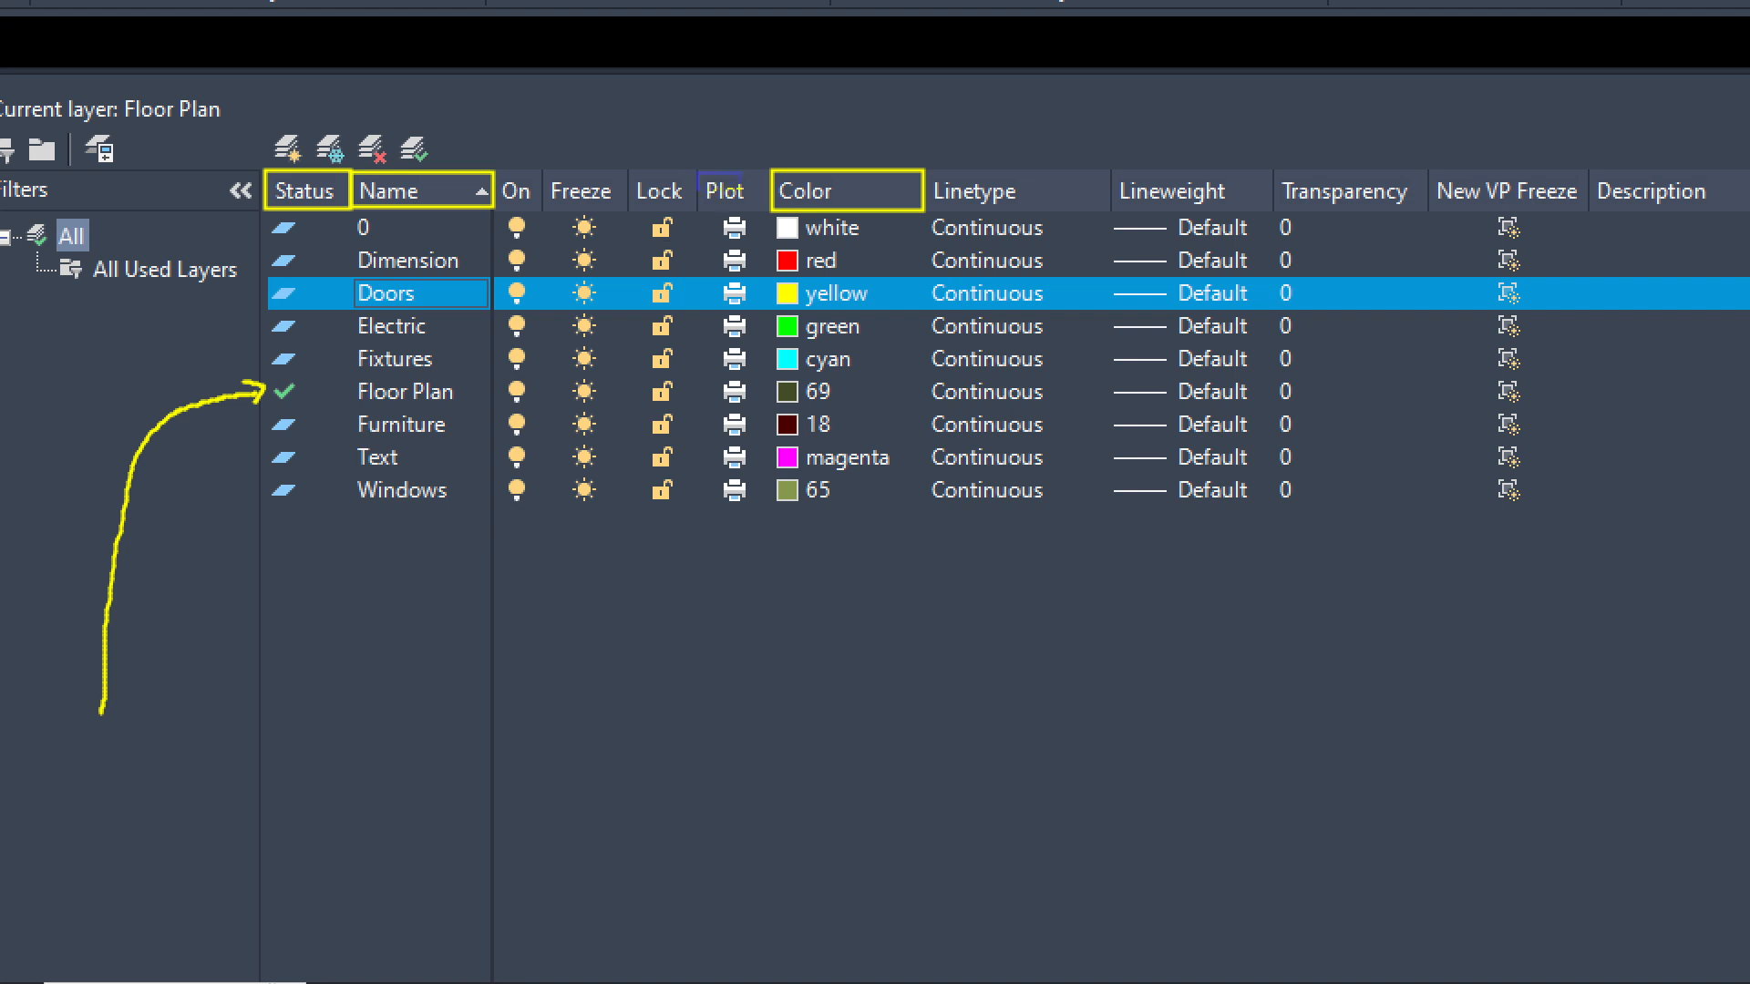
{"action": "left_click_drag", "start_coordinate": [696, 171], "coordinate": [766, 212]}
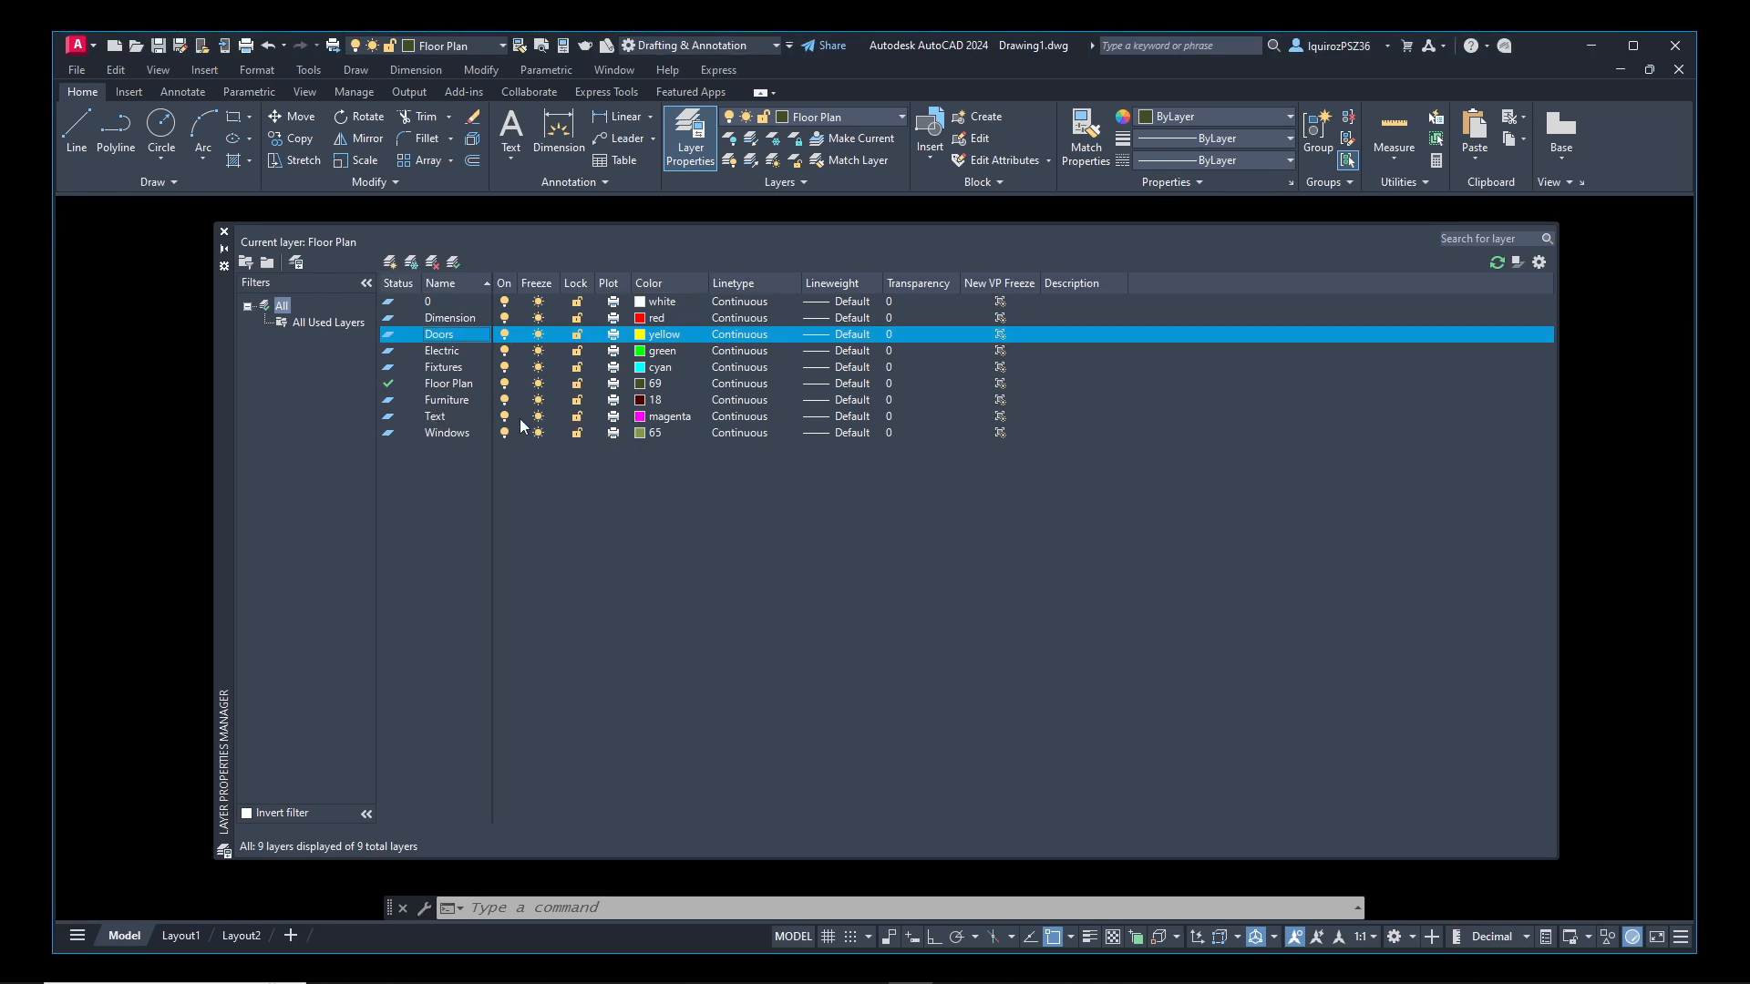
Turn off plotting for the Text, Doors and Electric layers, then close the layer manager
{"action": "left_click", "coordinate": [612, 418]}
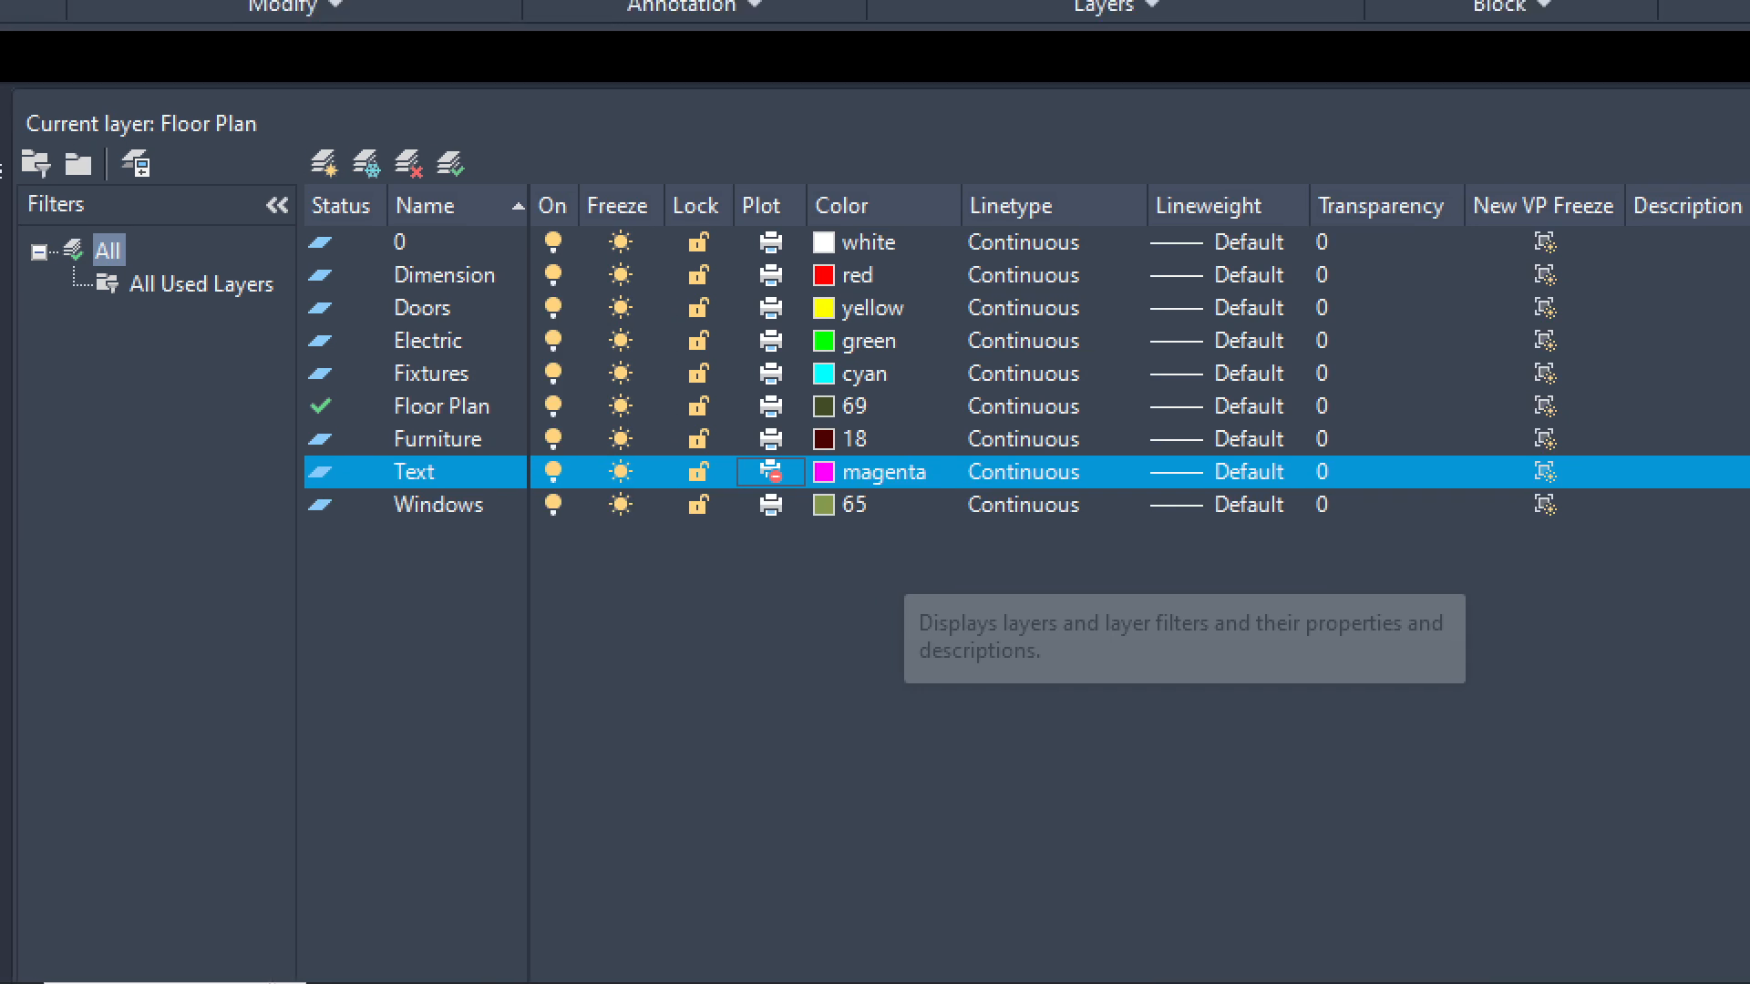
{"action": "left_click", "coordinate": [815, 489]}
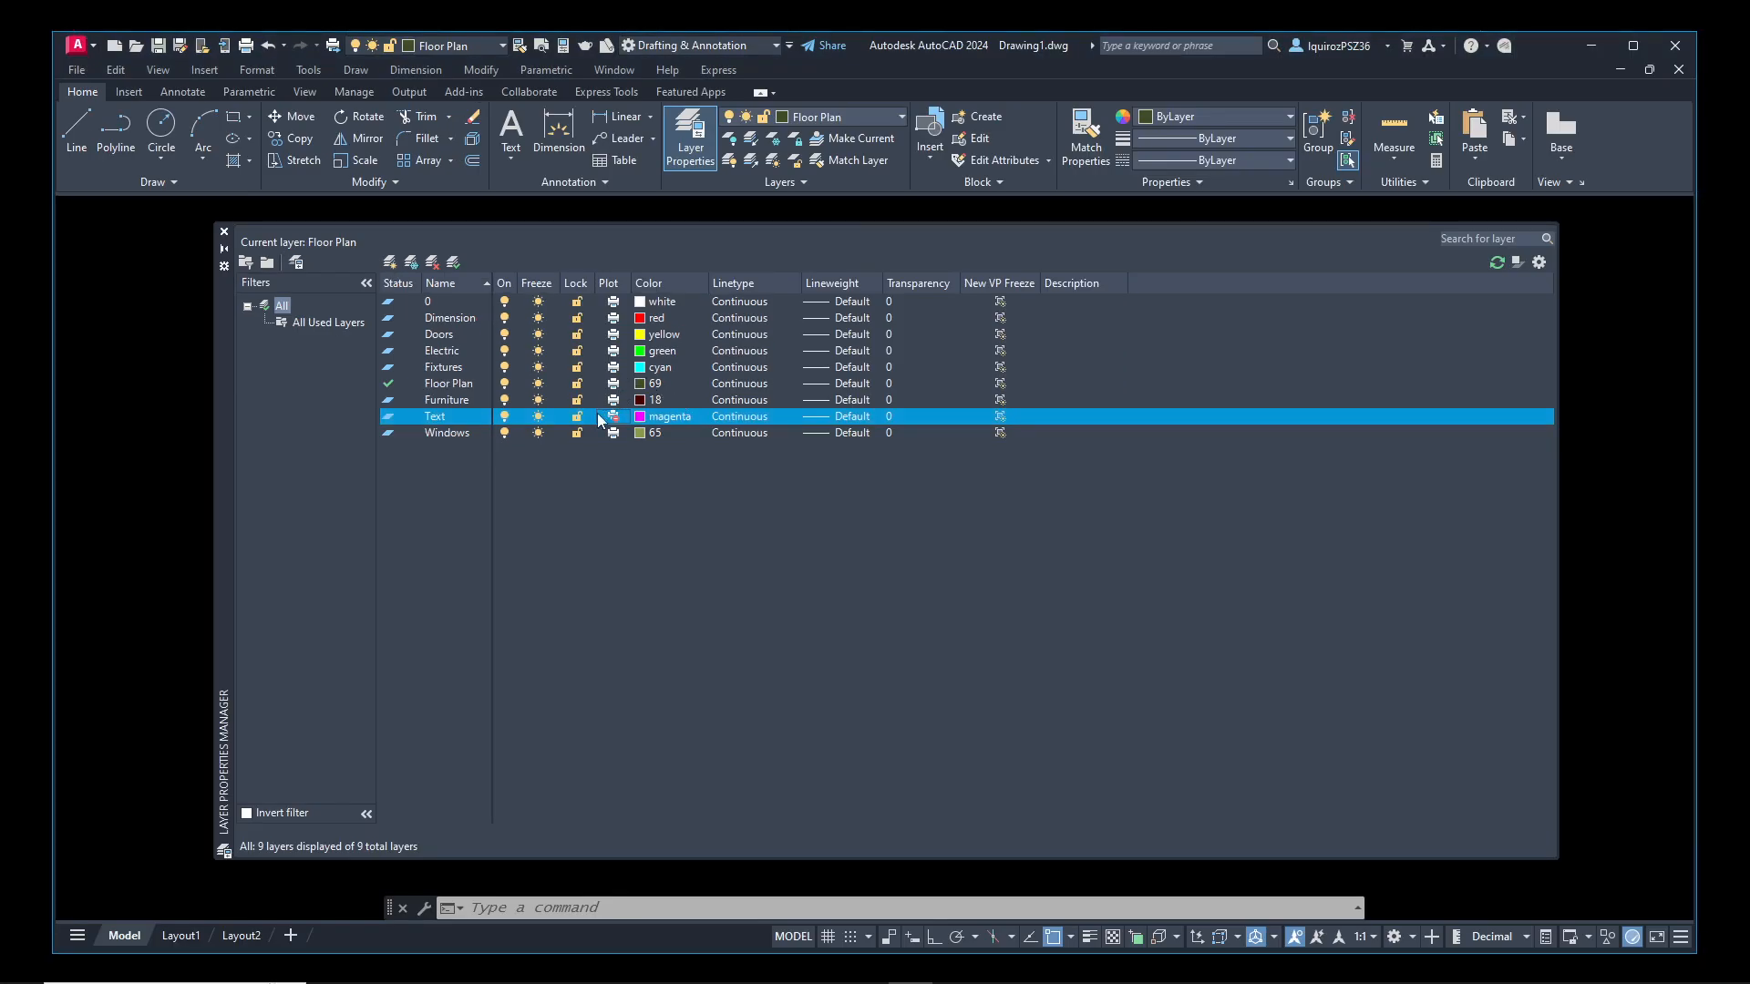
{"action": "left_click", "coordinate": [615, 335]}
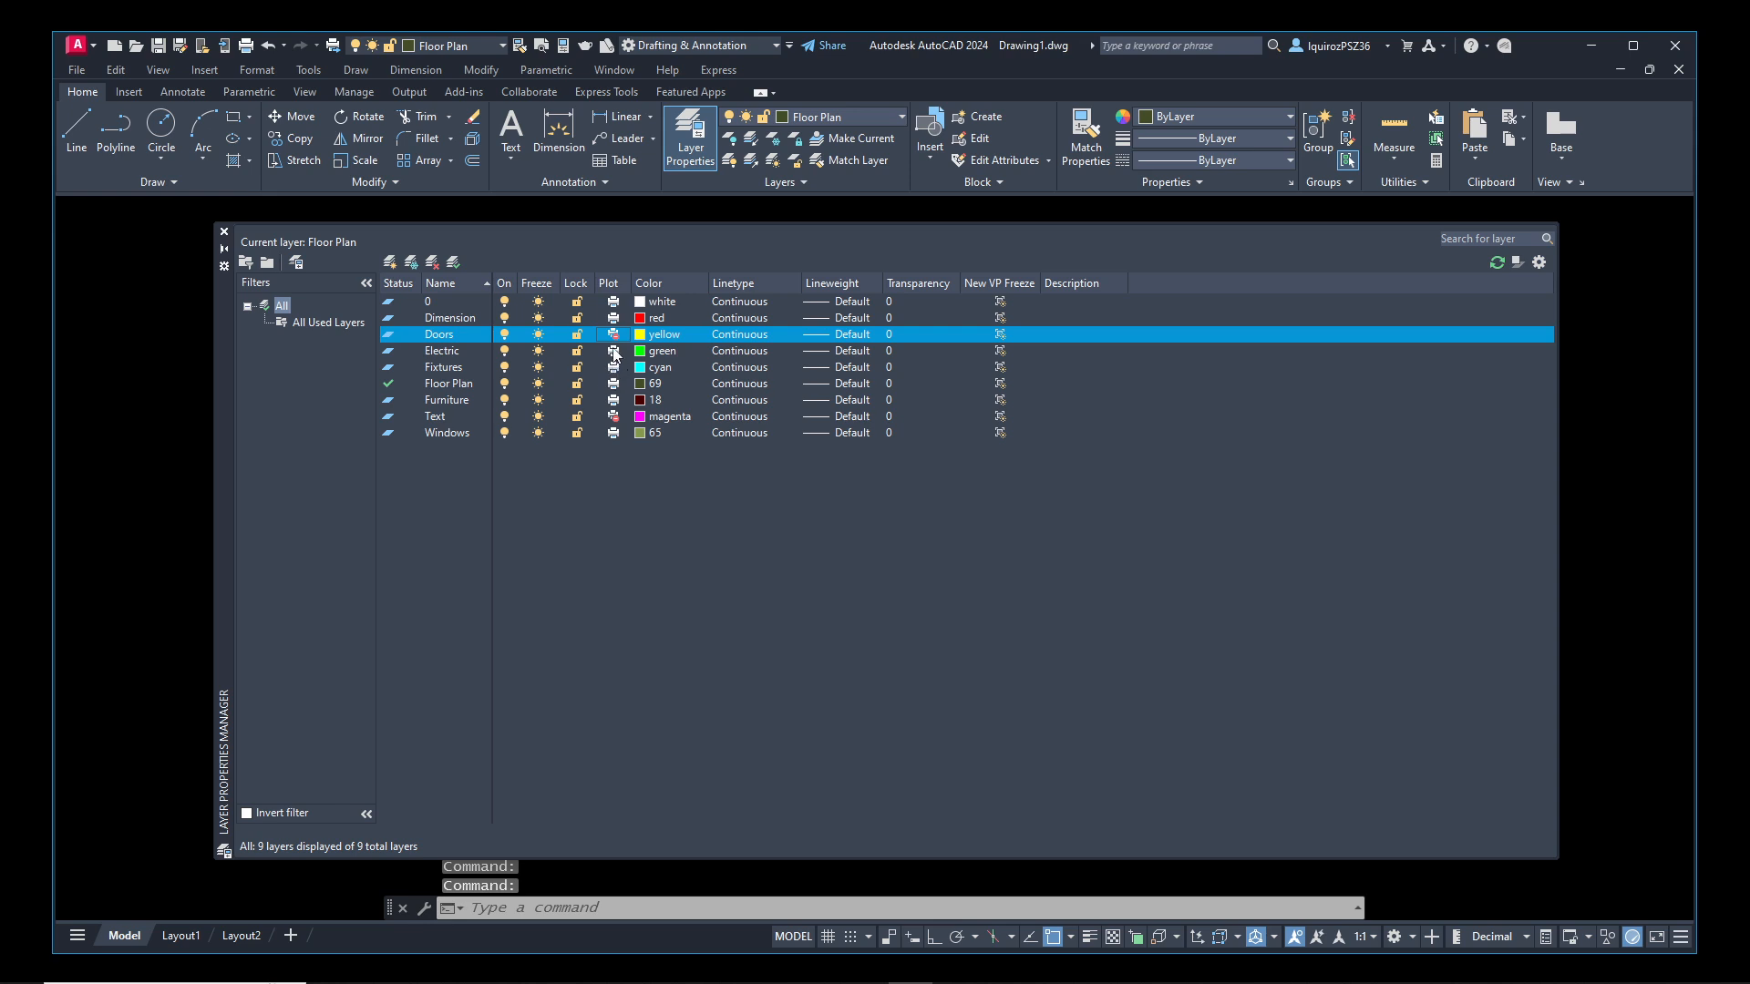
{"action": "left_click", "coordinate": [615, 352]}
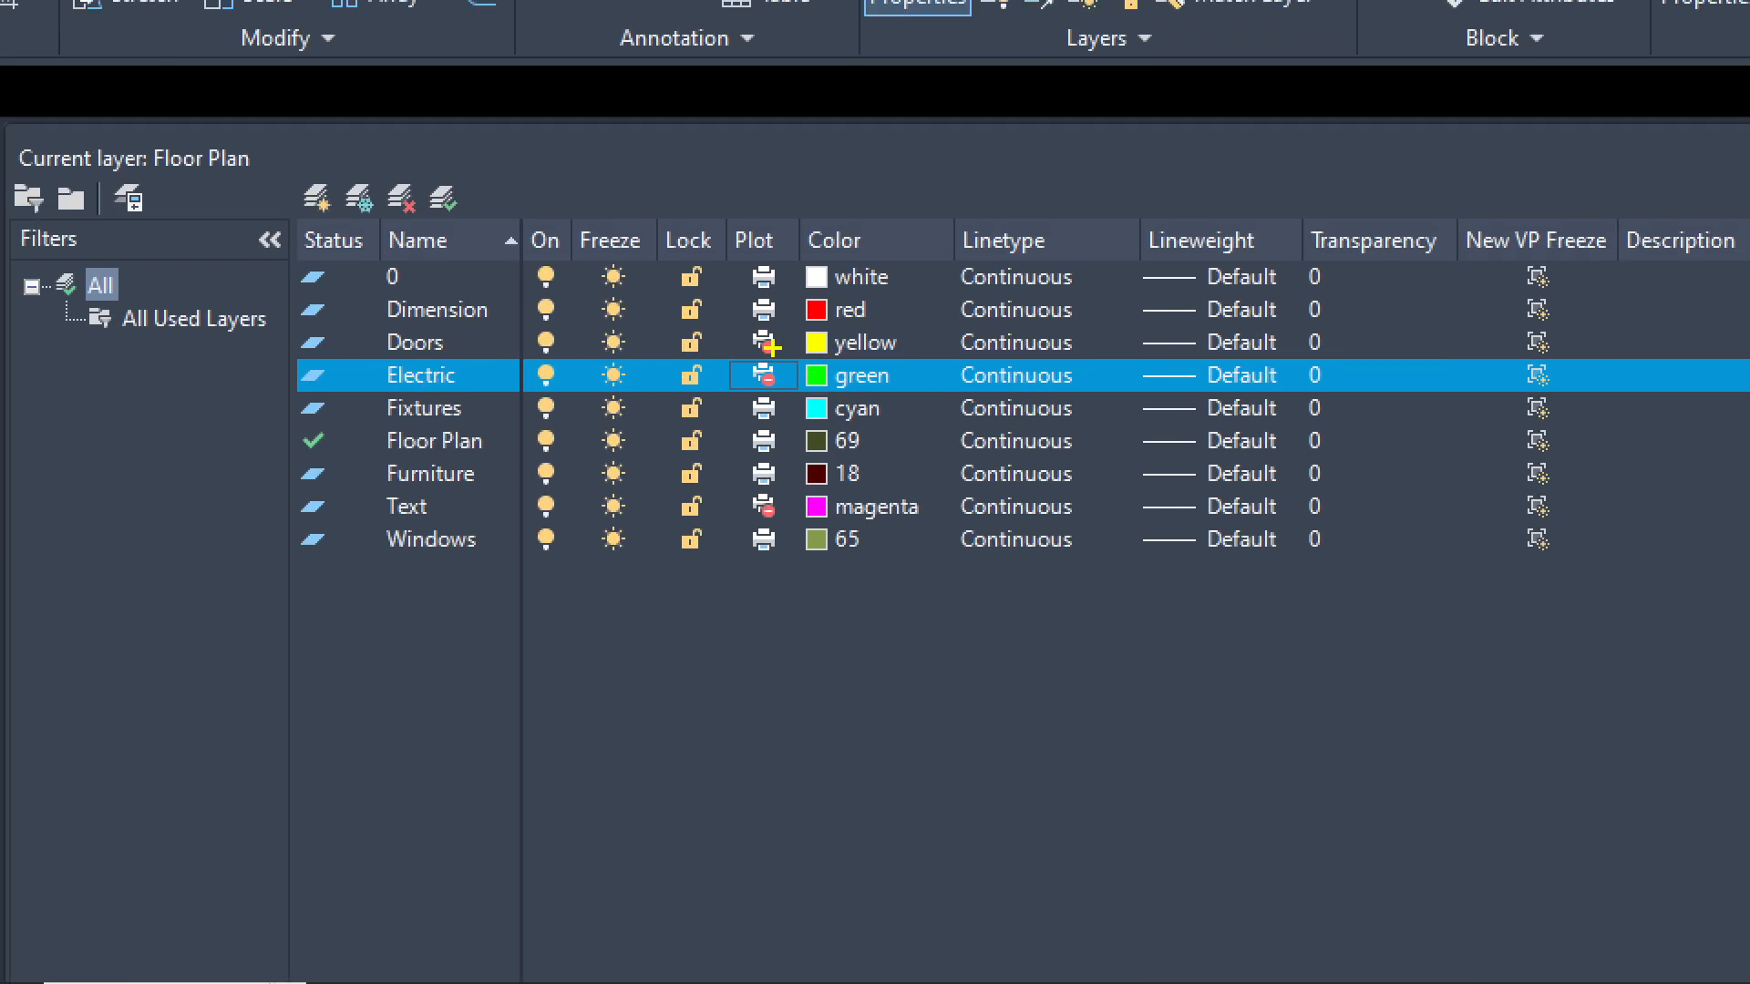
{"action": "left_click", "coordinate": [765, 344]}
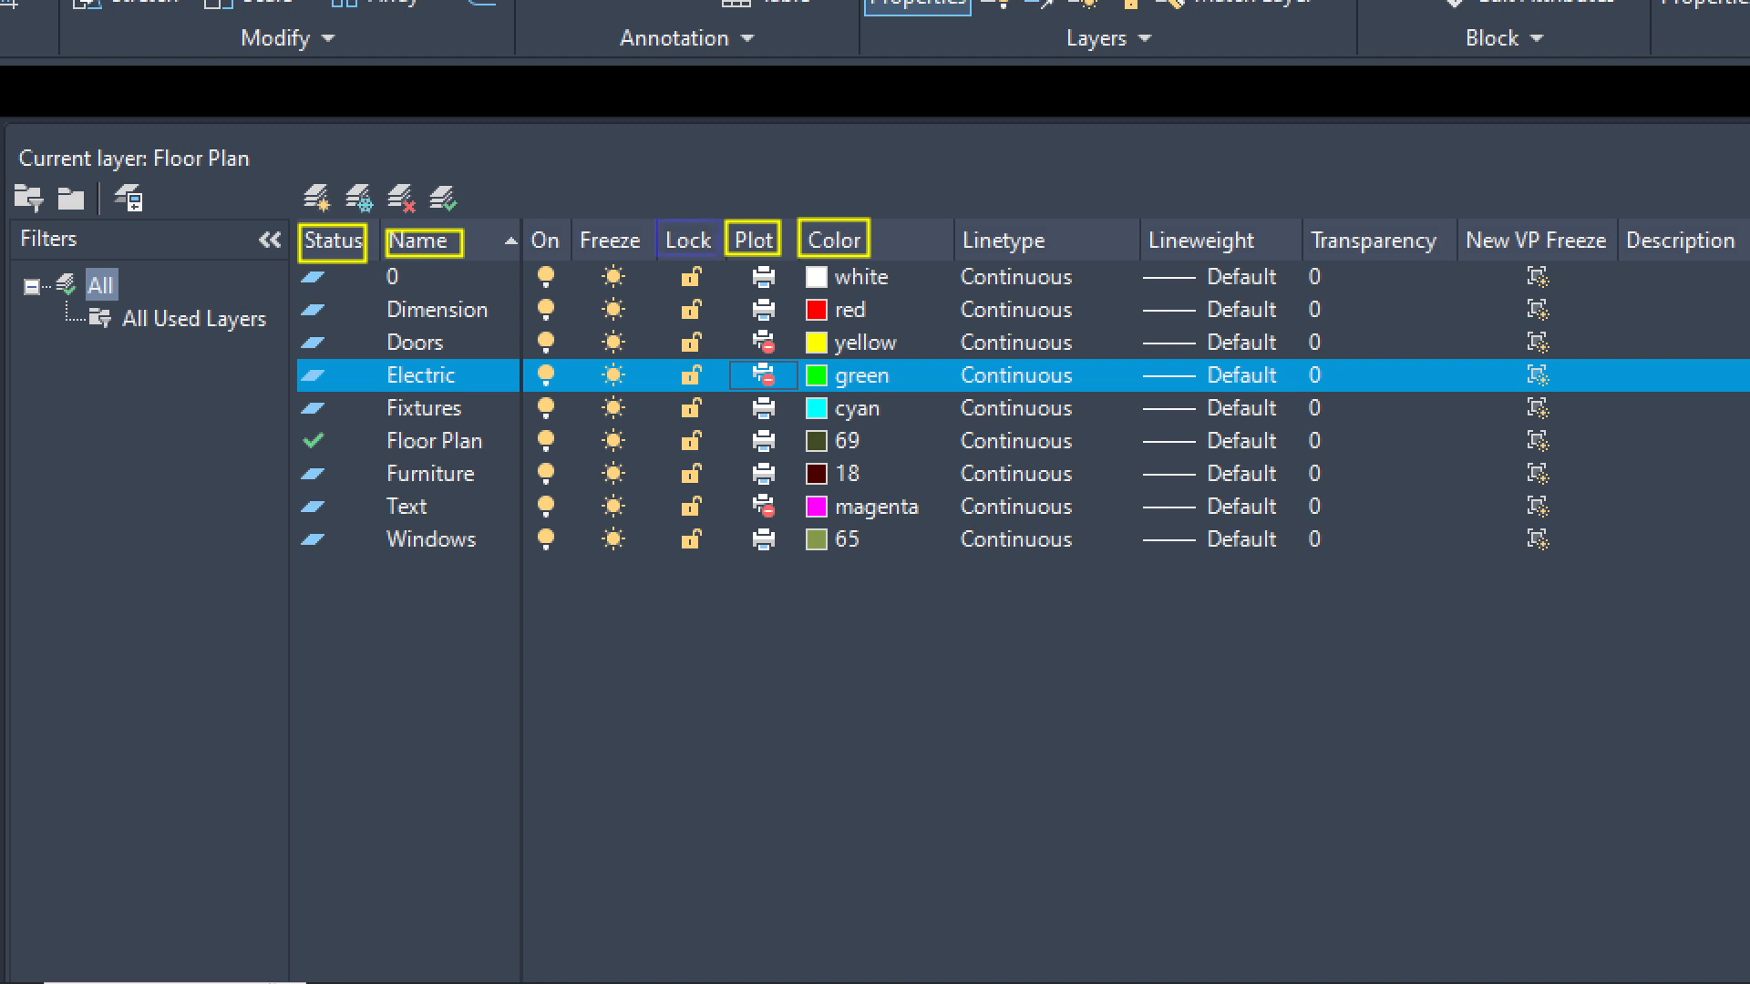
{"action": "left_click_drag", "start_coordinate": [656, 220], "coordinate": [721, 256]}
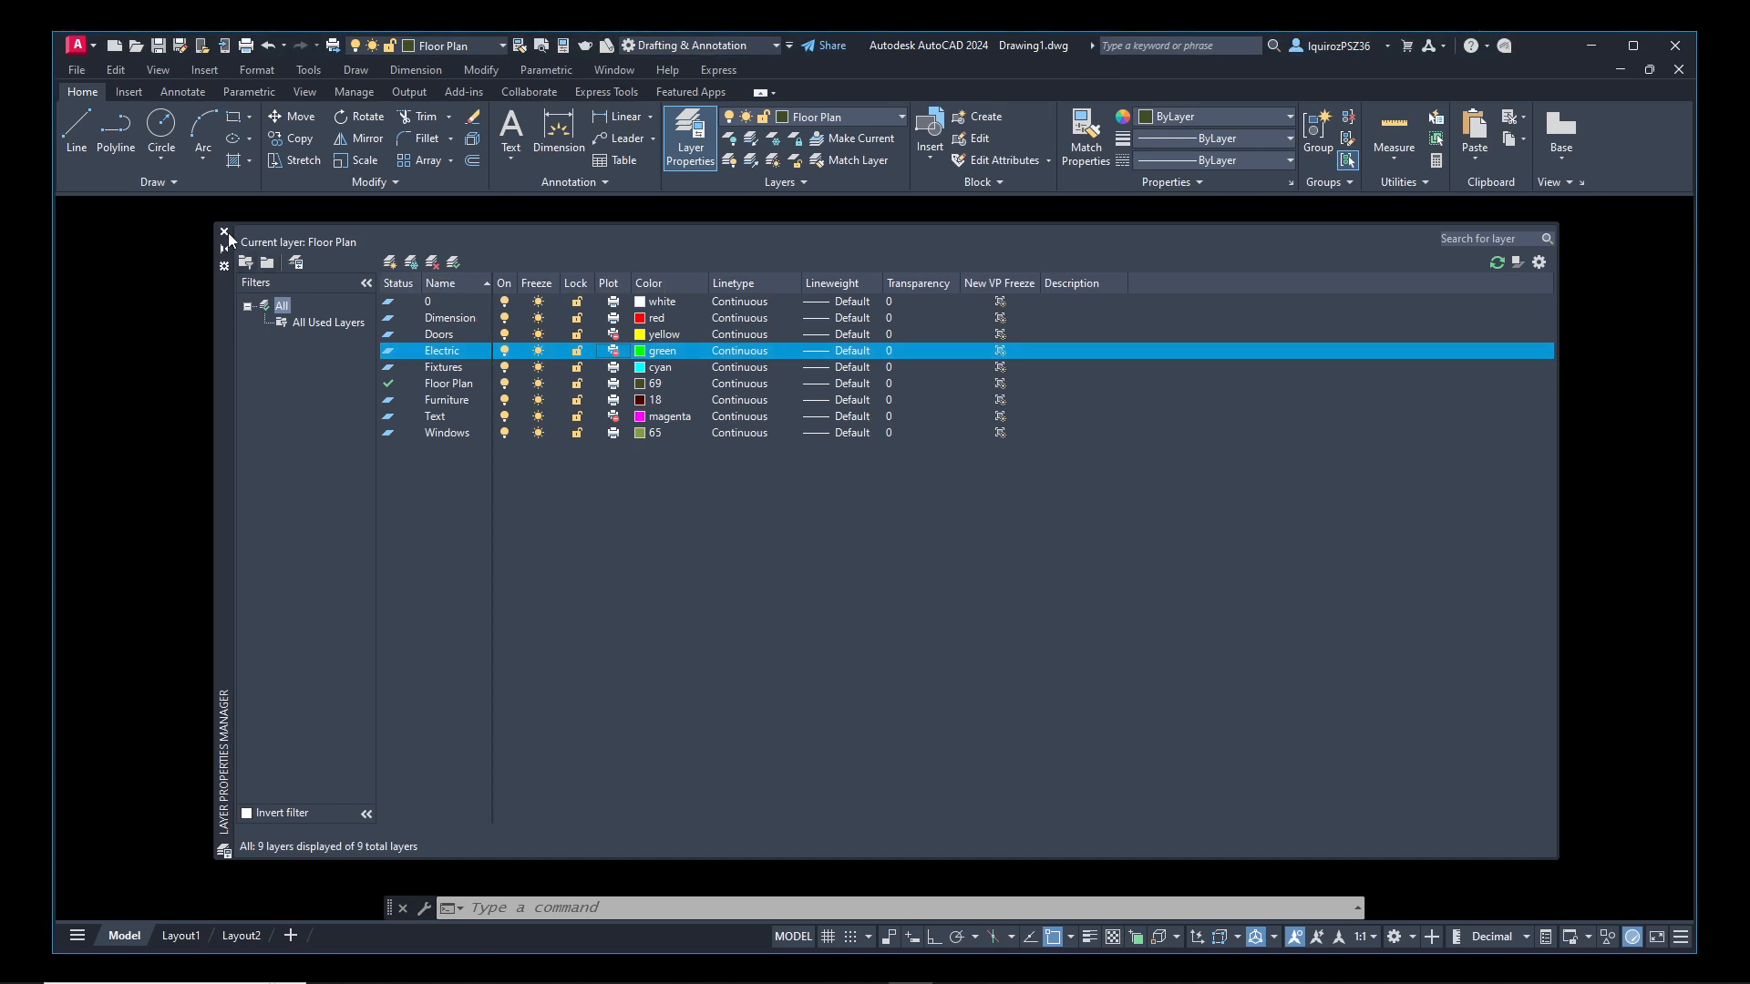
{"action": "left_click", "coordinate": [228, 229]}
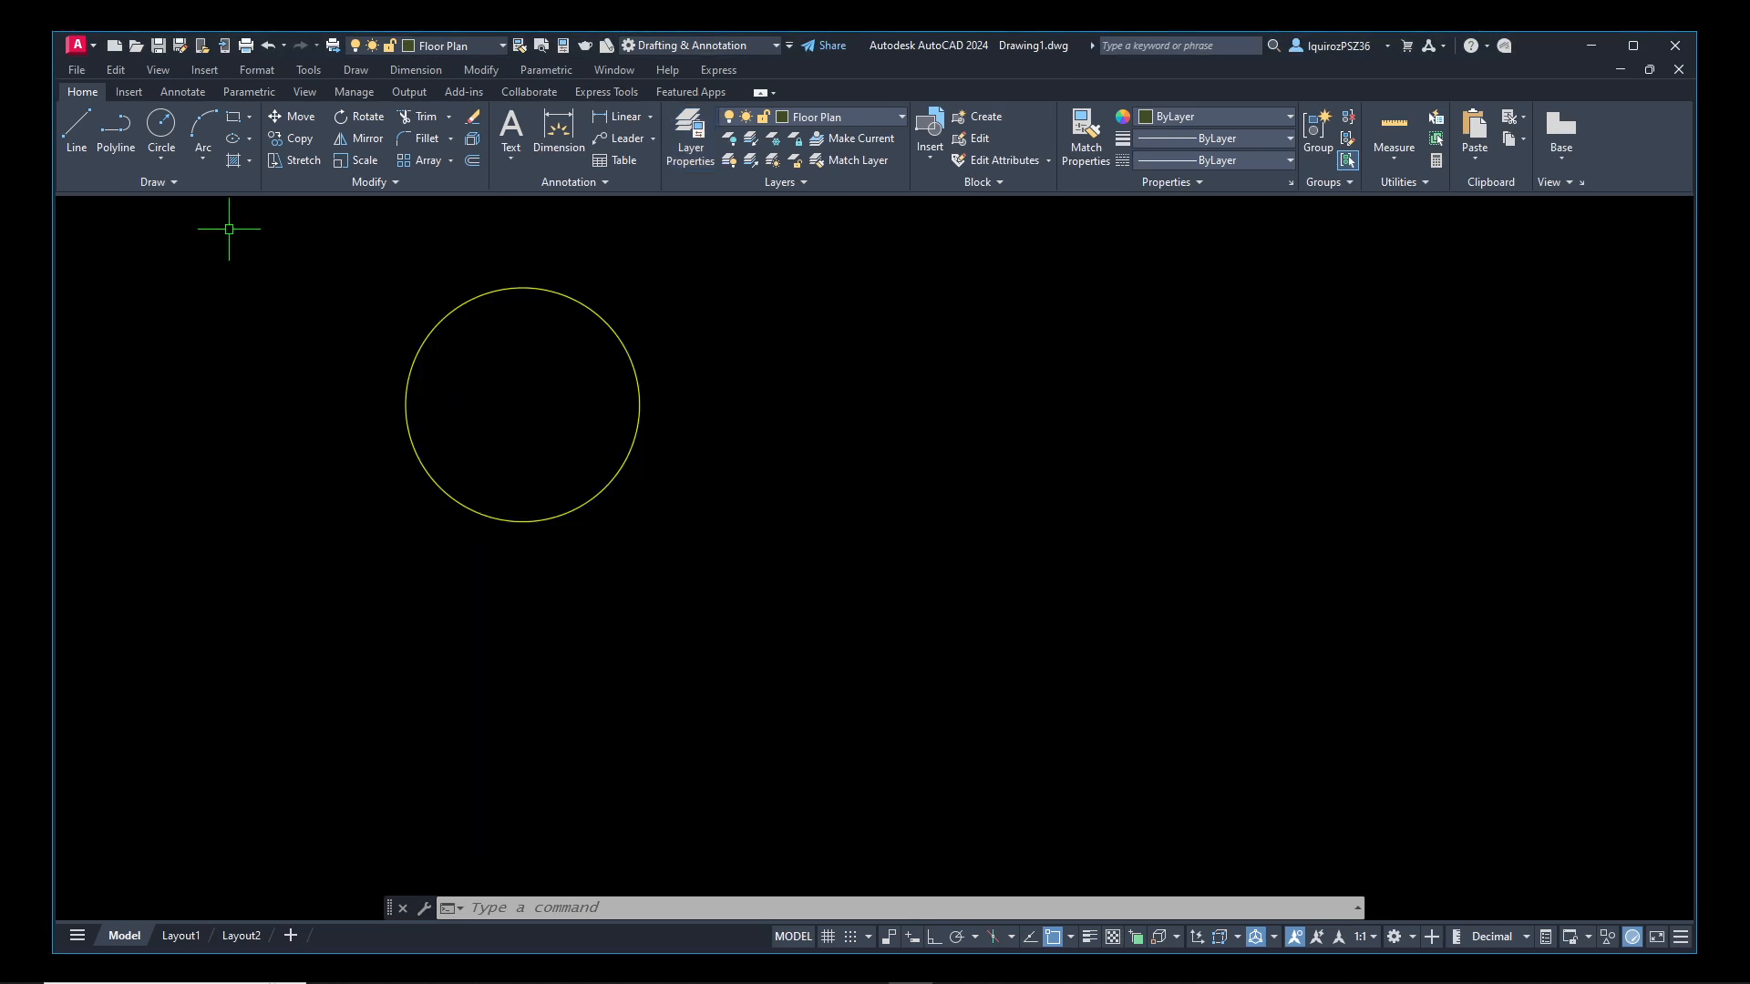
Reopen the layer manager and lock the Doors layer
{"action": "mouse_move", "coordinate": [624, 339]}
{"action": "type", "text": "layer"}
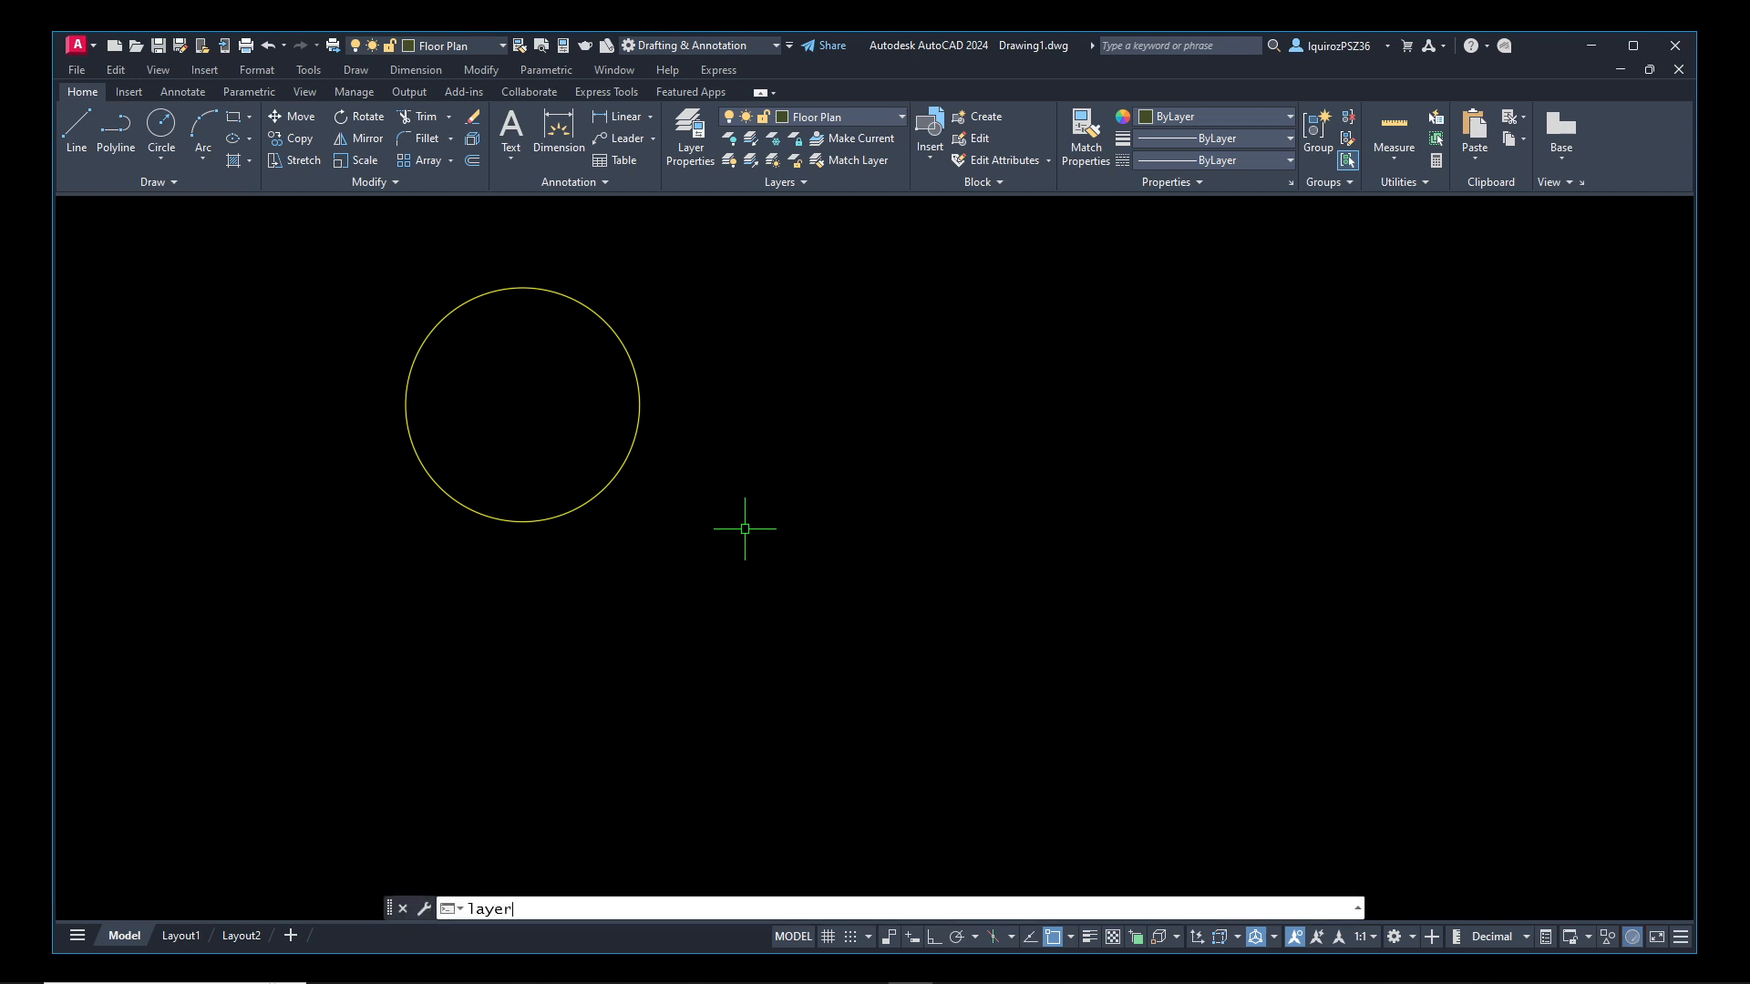
{"action": "key", "text": "Return"}
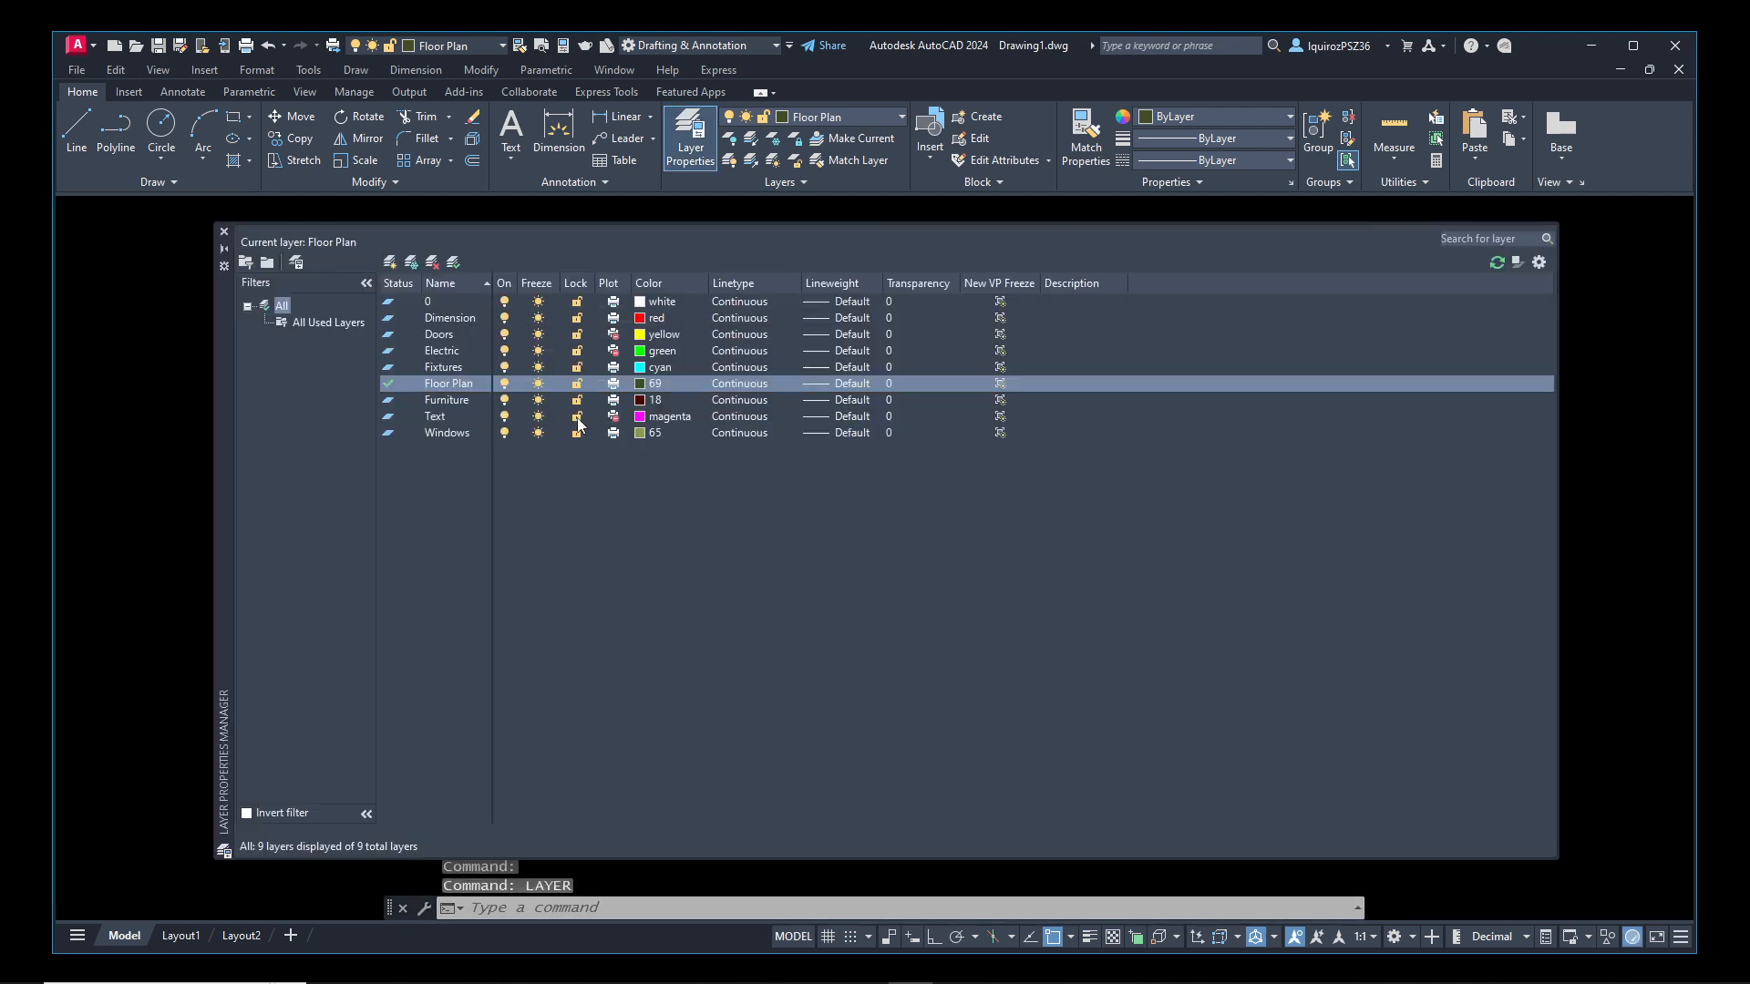
{"action": "left_click", "coordinate": [577, 334]}
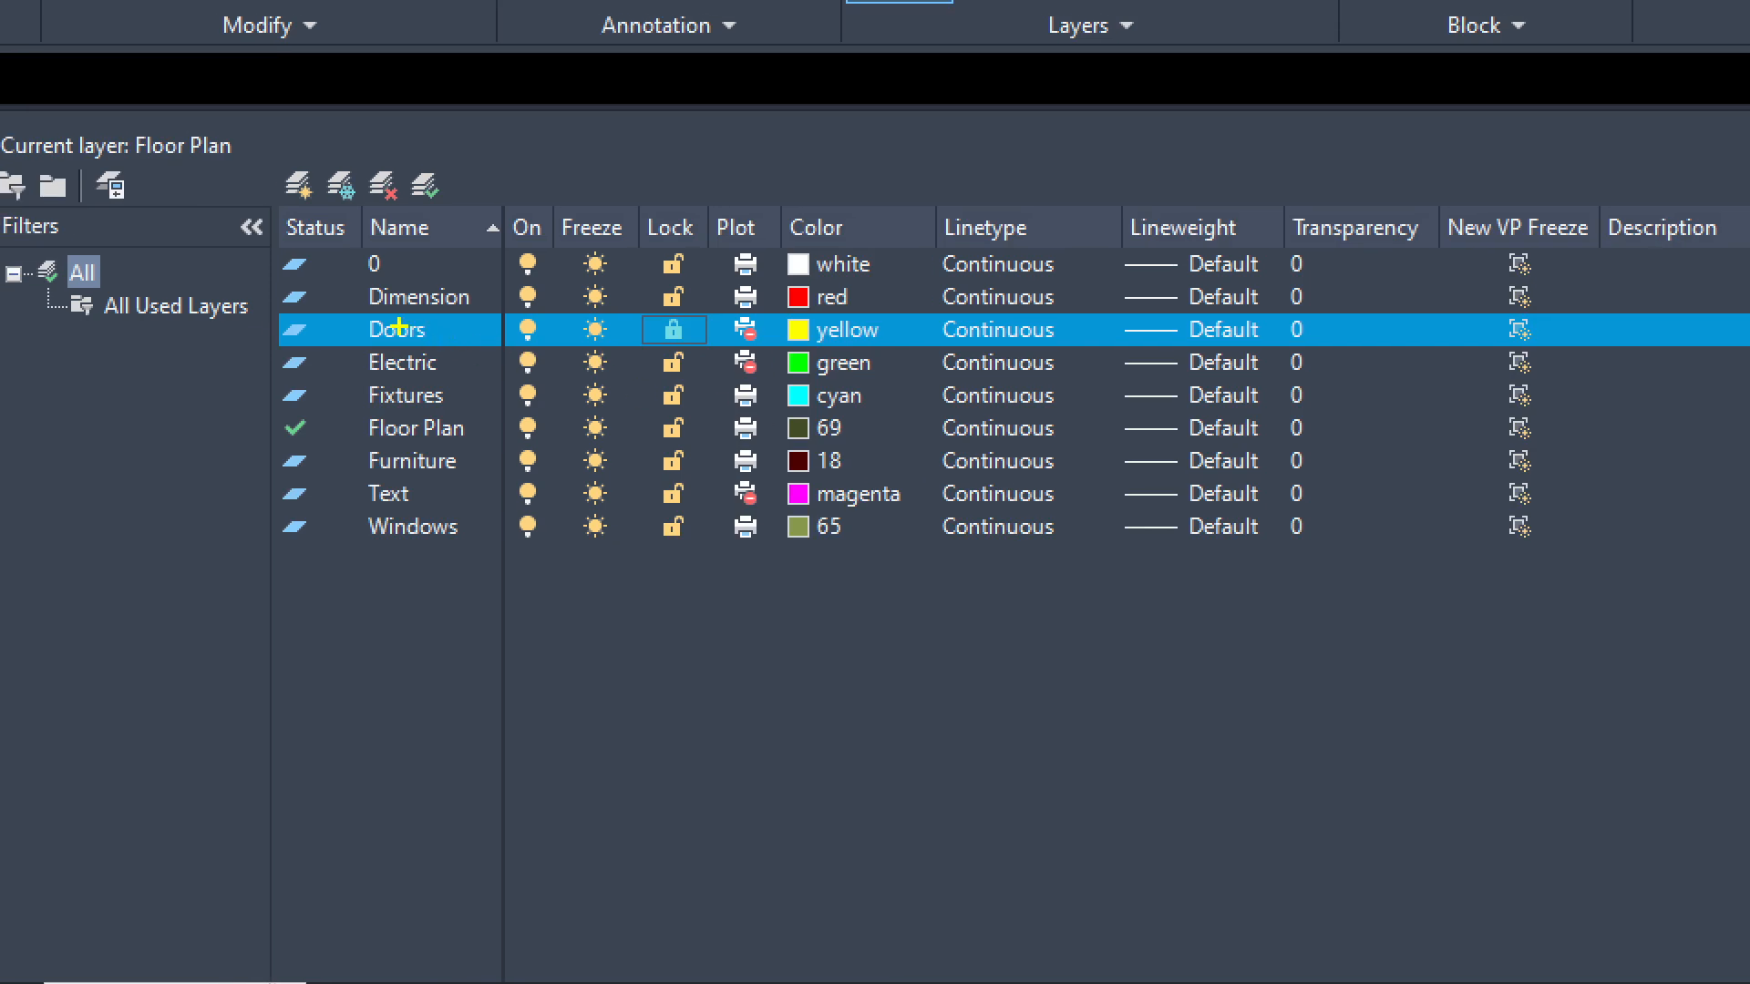
{"action": "left_click", "coordinate": [674, 329]}
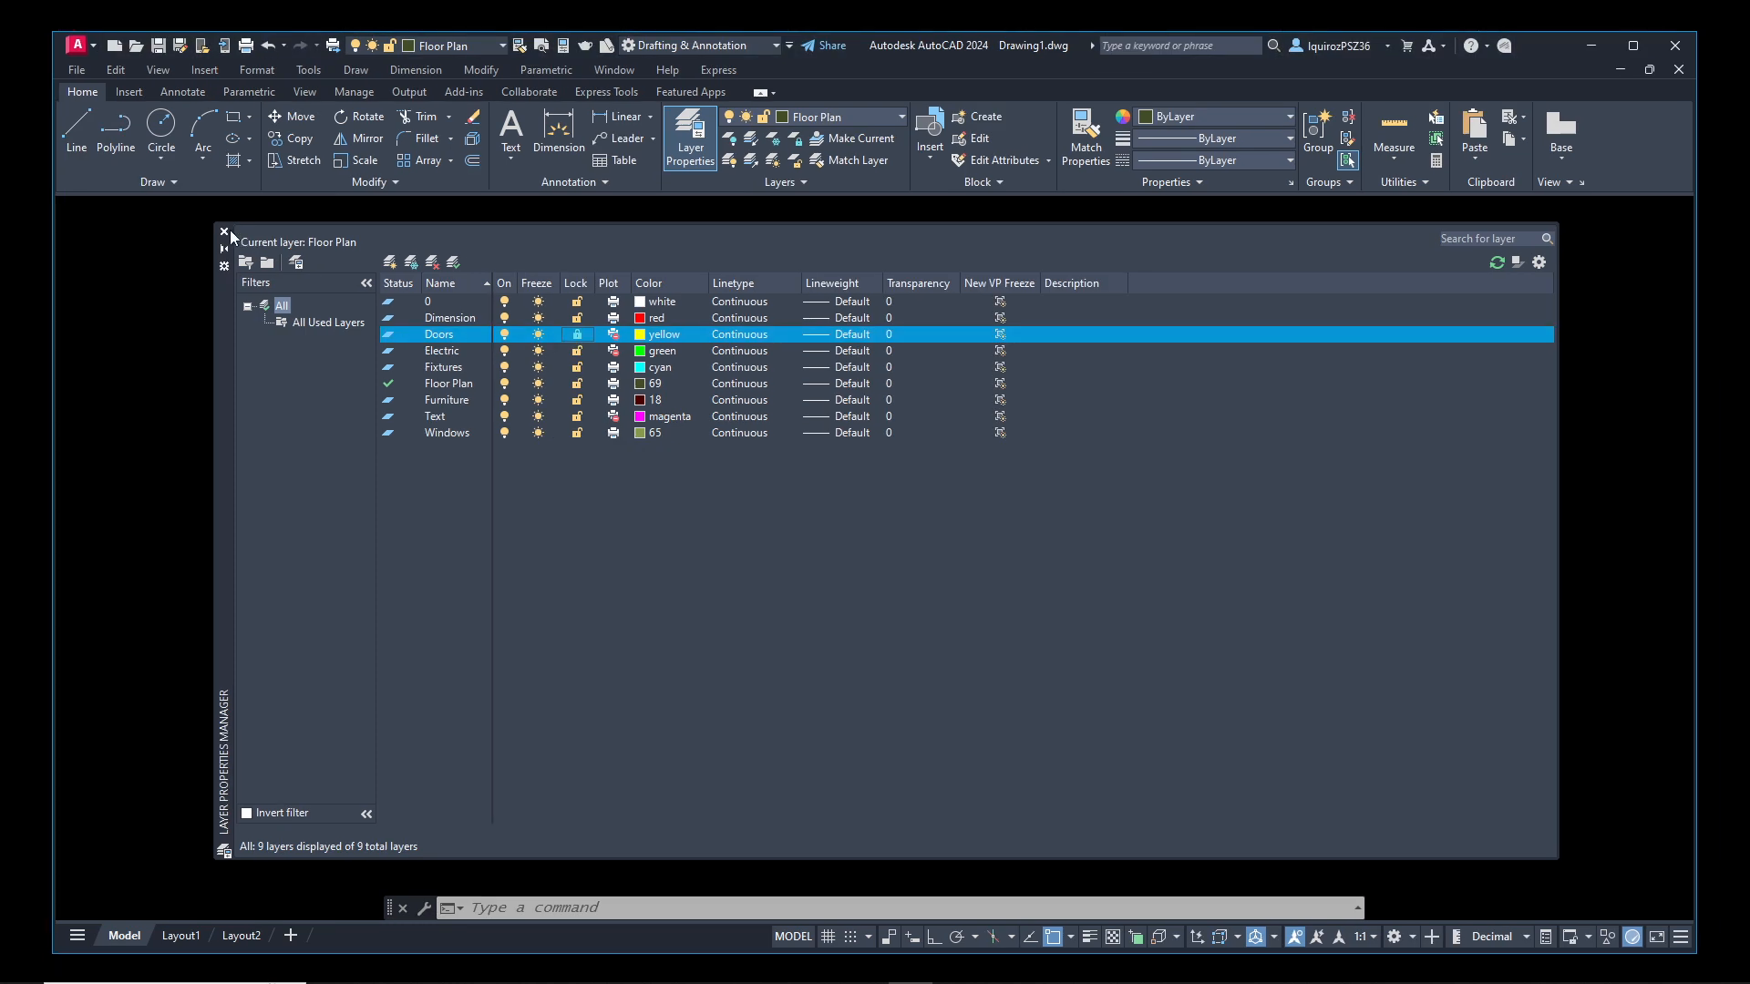
Close the layer manager, inspect the circle on the locked Doors layer by selecting it, and clear the selection
{"action": "left_click", "coordinate": [235, 242]}
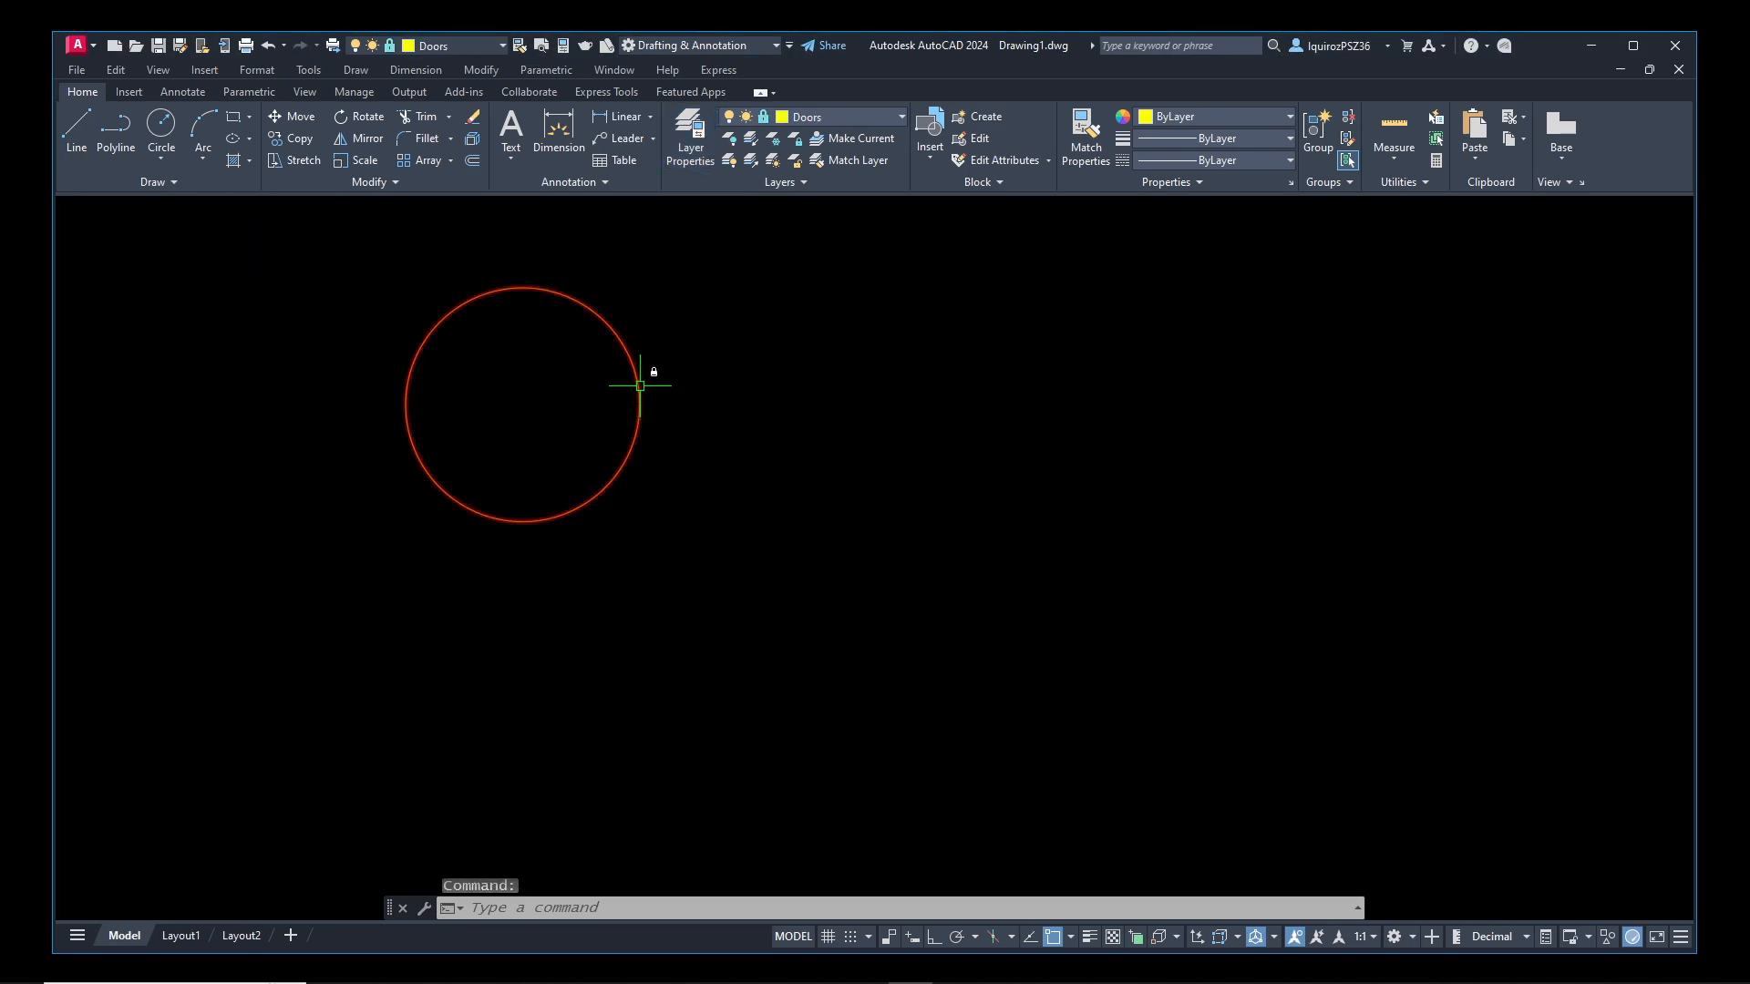
{"action": "left_click", "coordinate": [506, 286]}
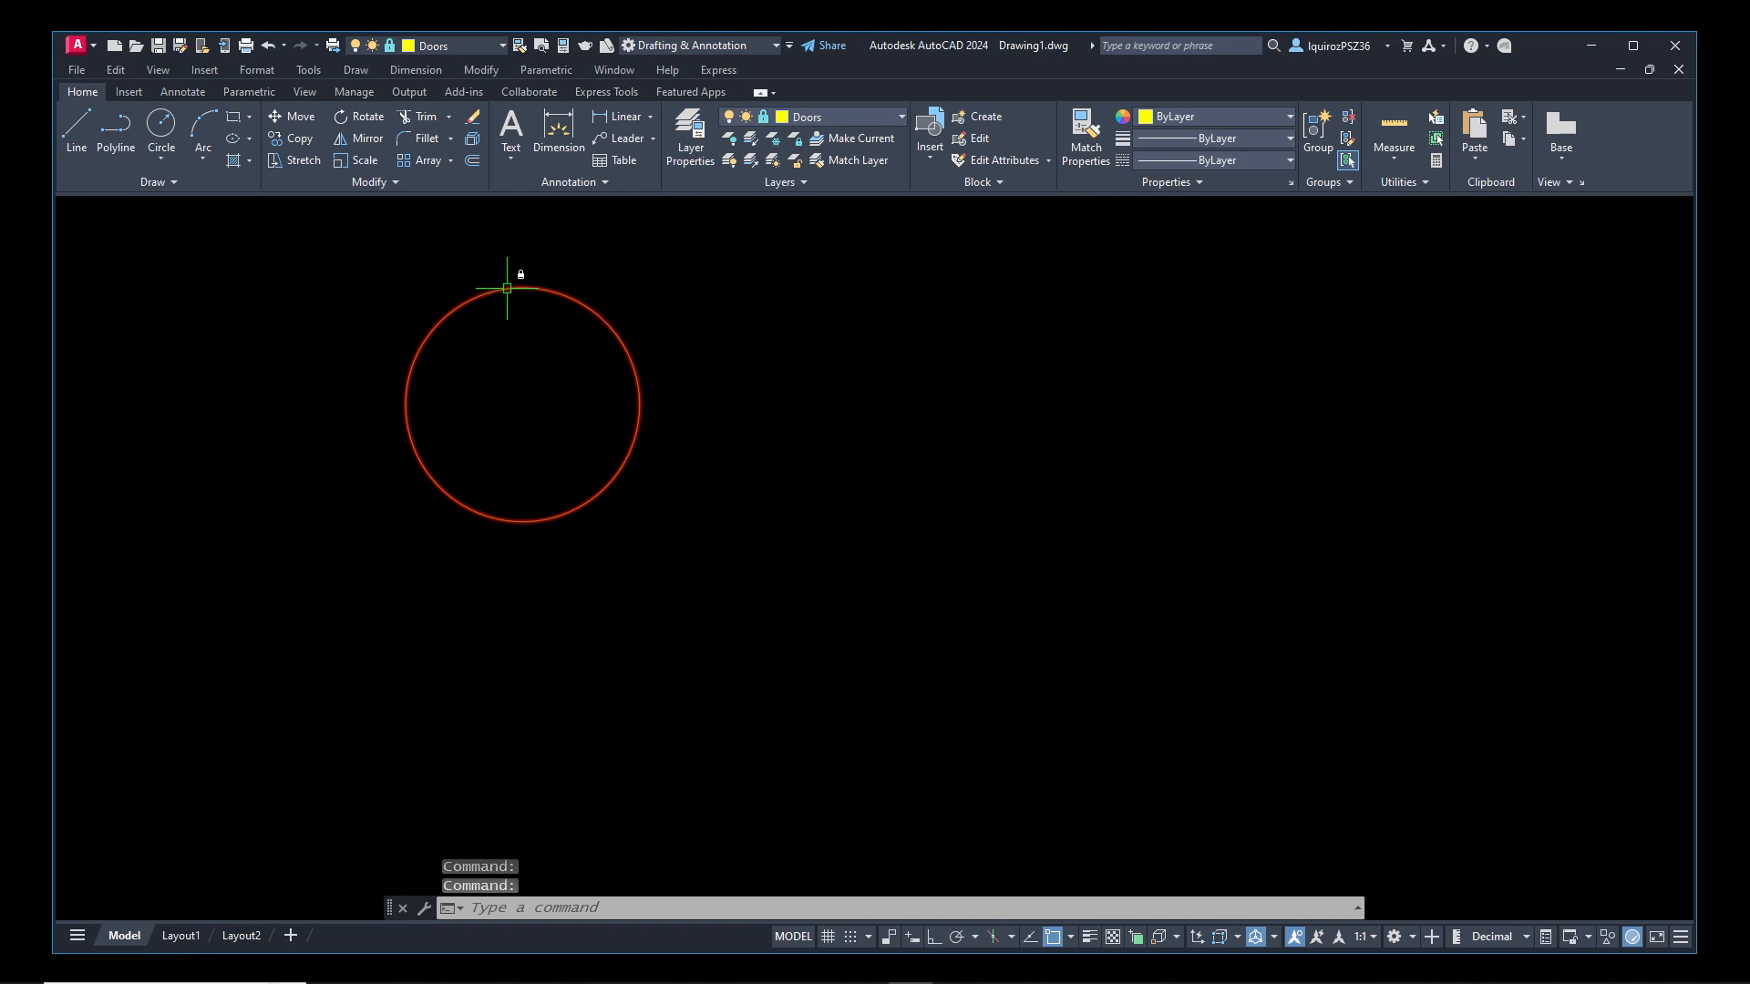
{"action": "mouse_move", "coordinate": [507, 288]}
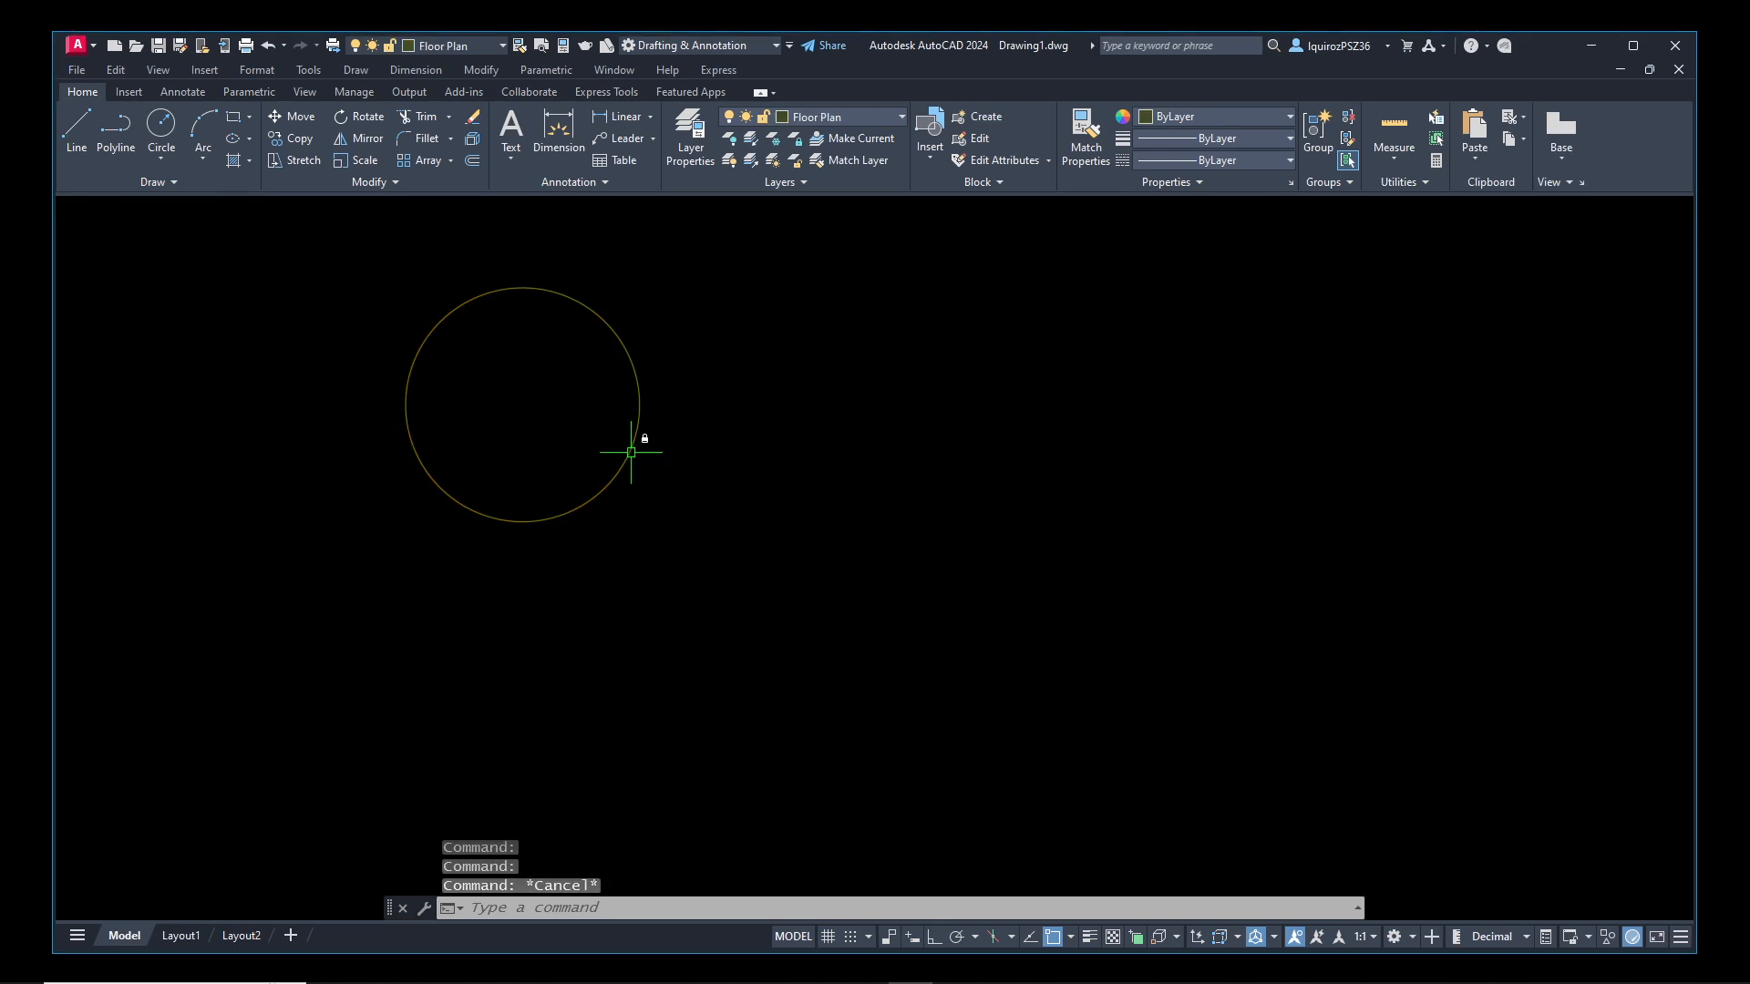
{"action": "mouse_move", "coordinate": [631, 453]}
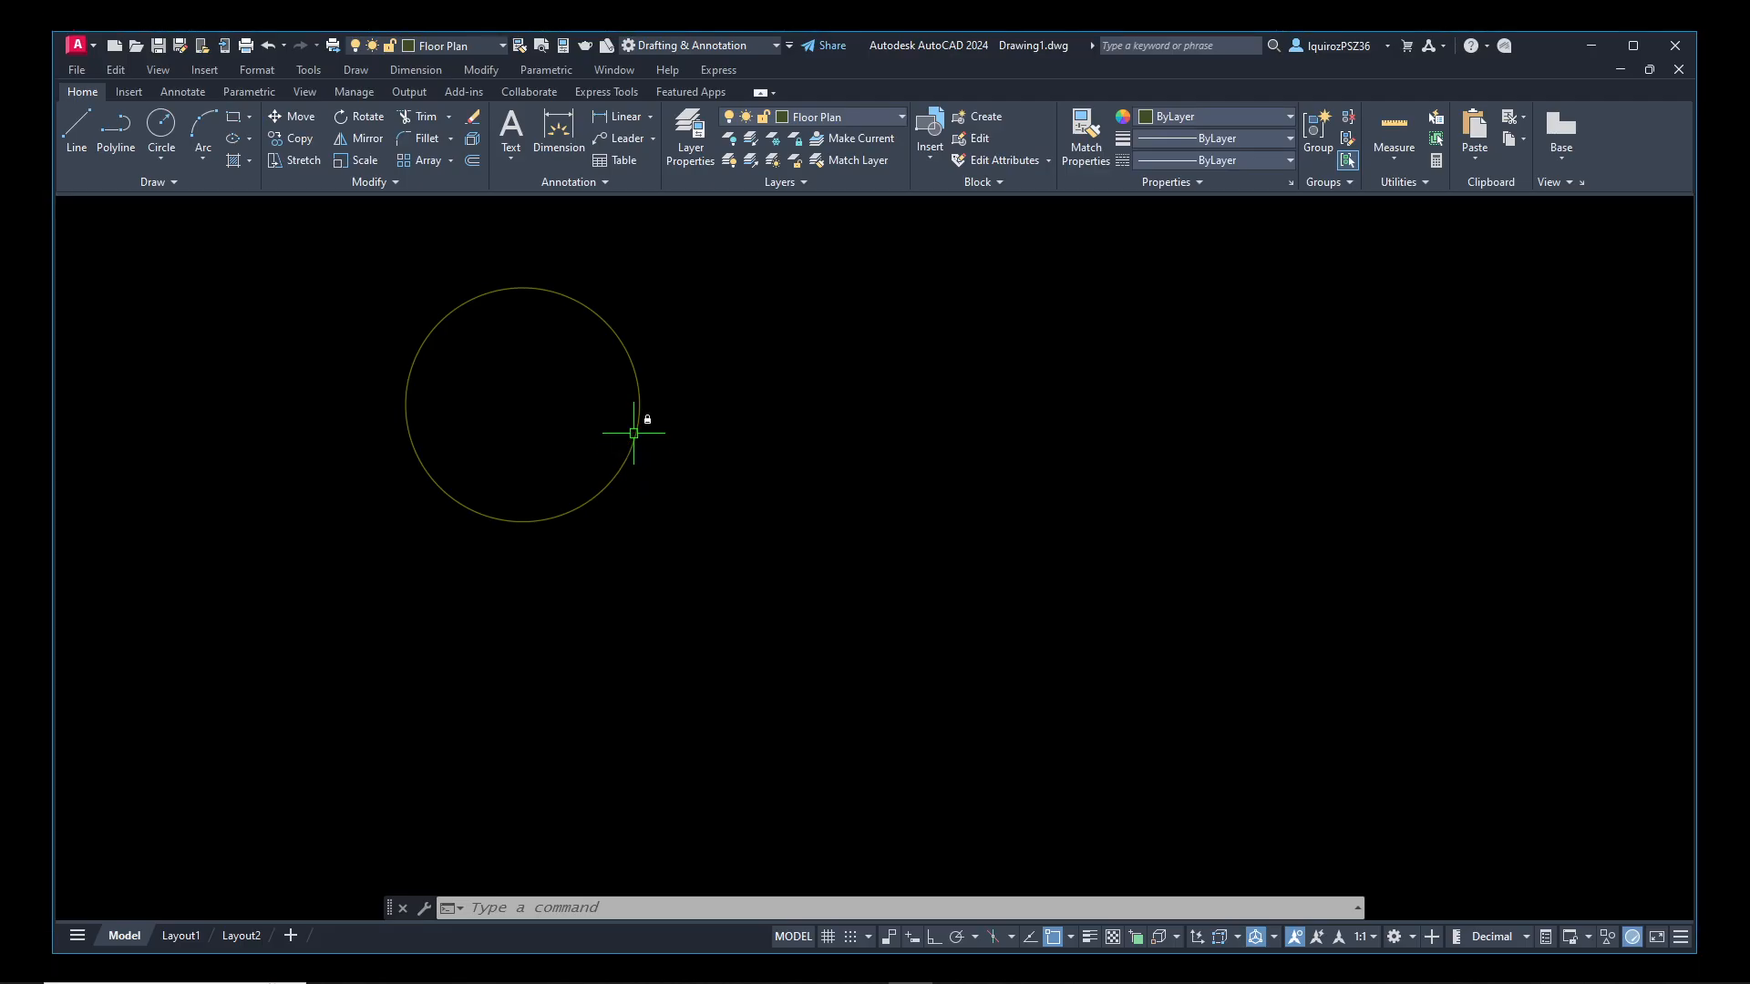
{"action": "mouse_move", "coordinate": [634, 433]}
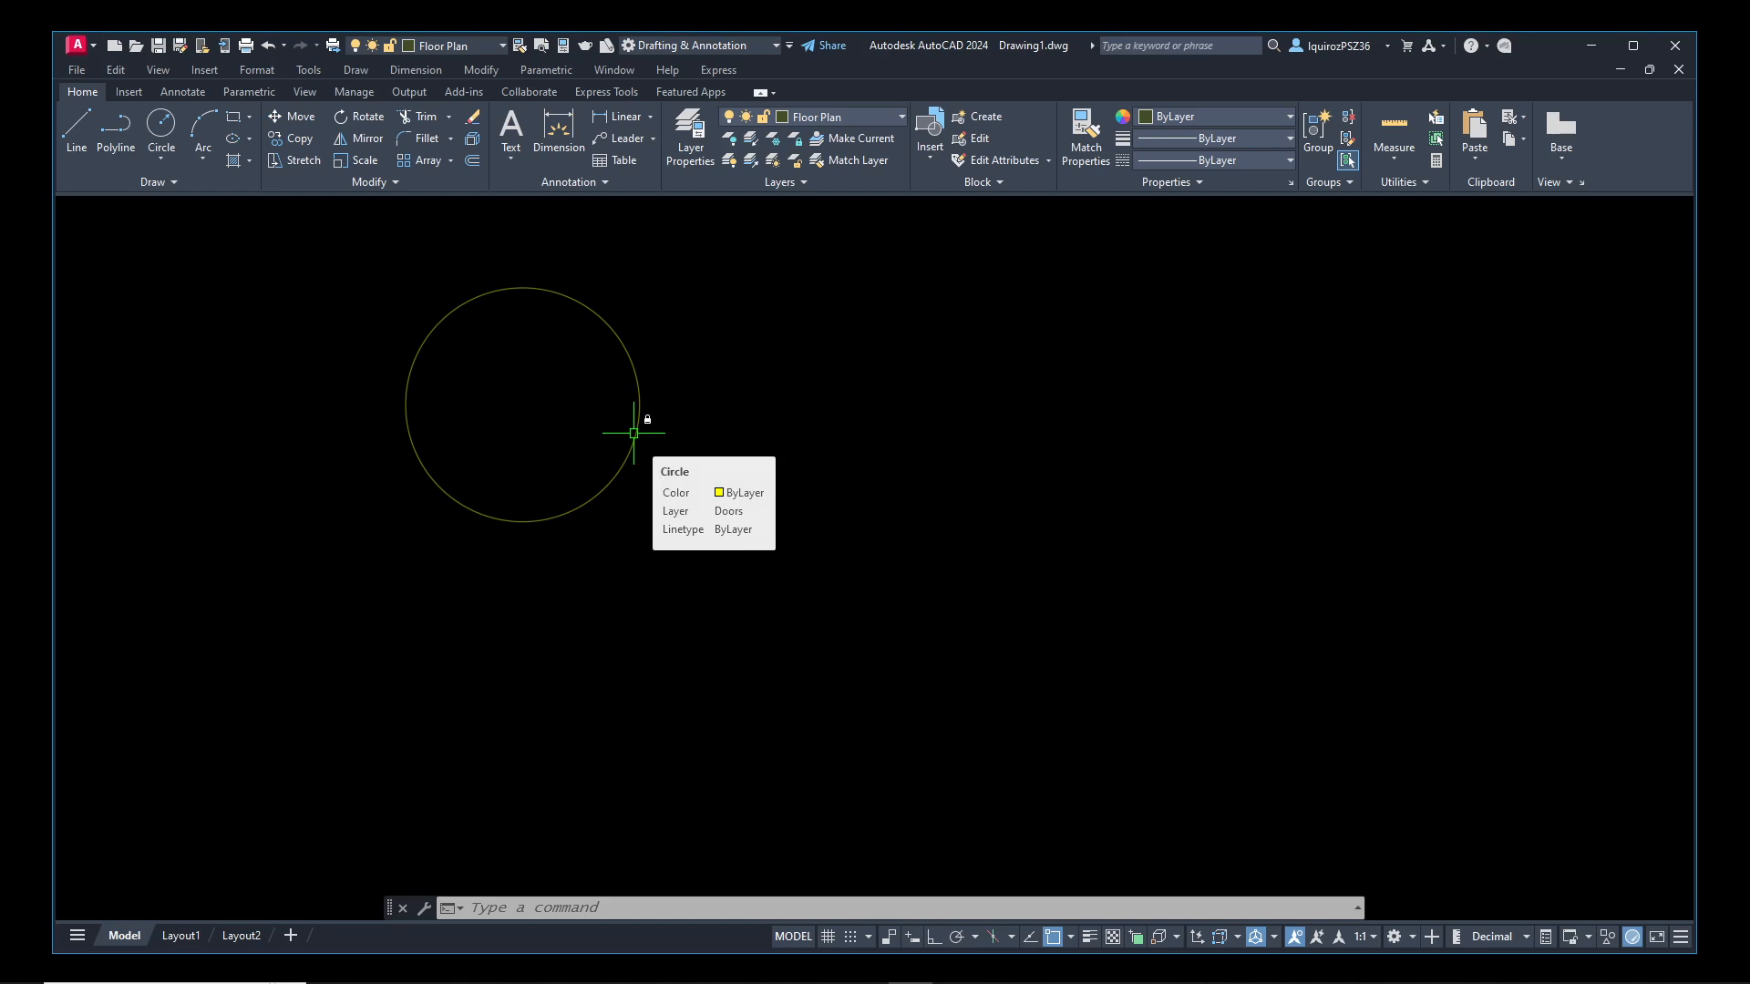
{"action": "left_click", "coordinate": [635, 428]}
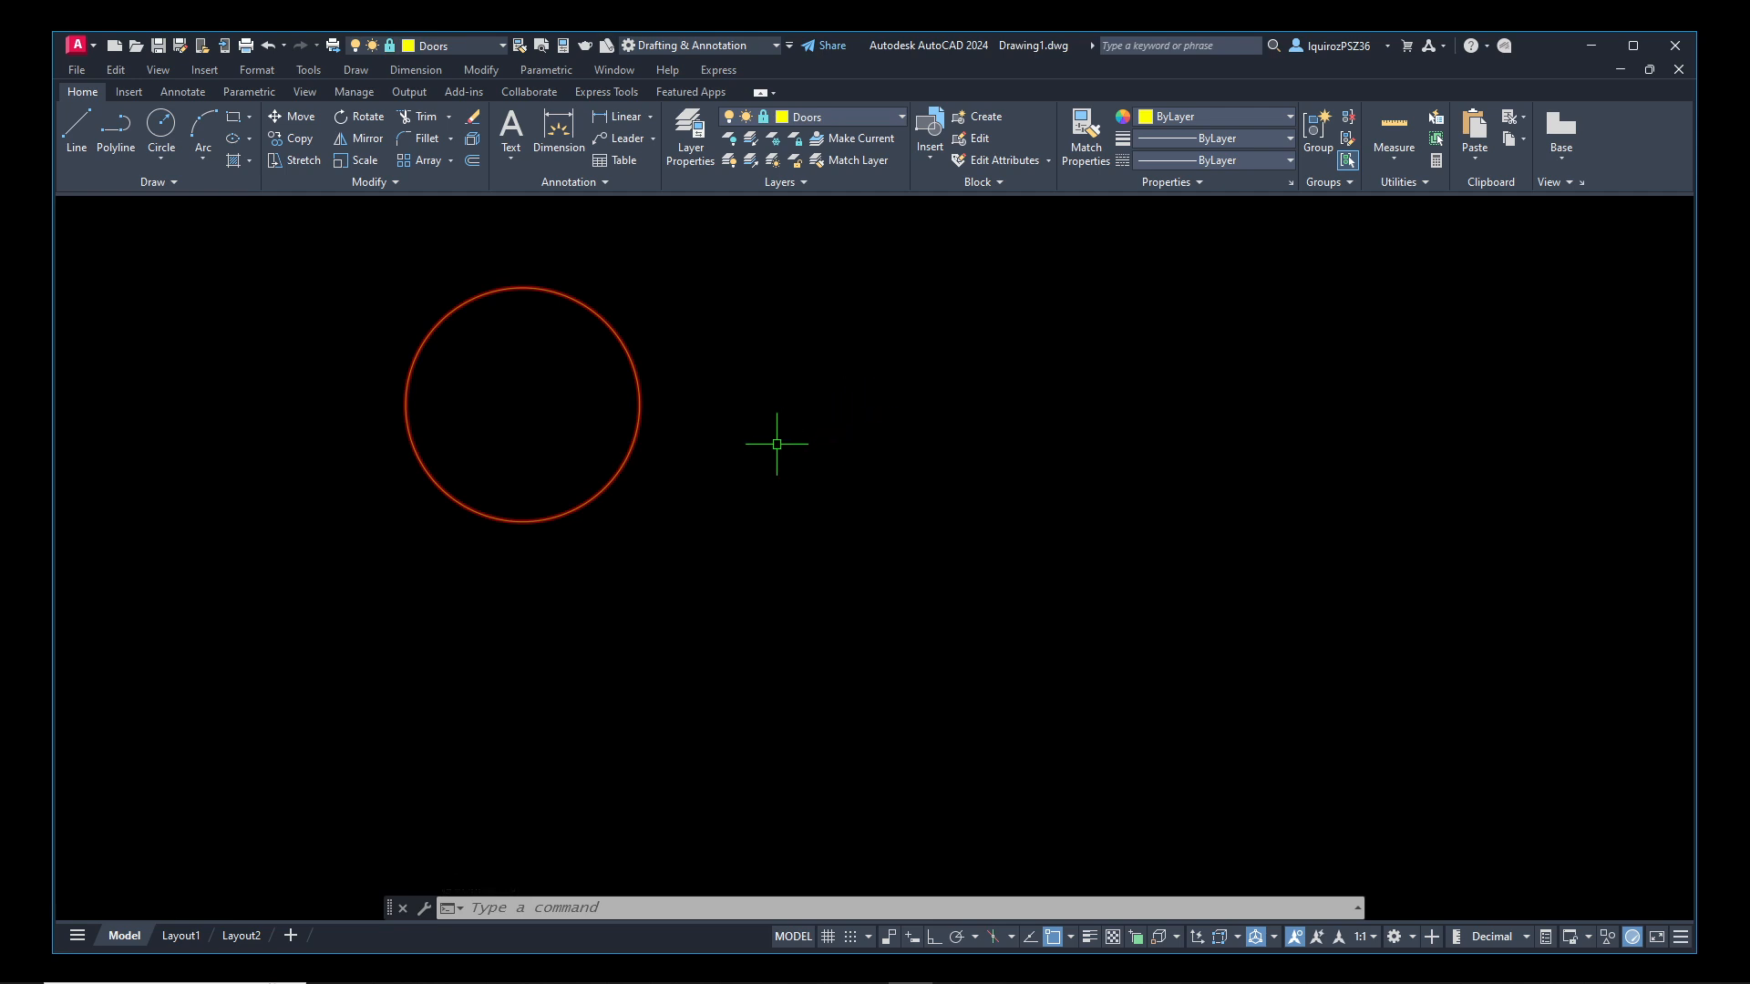
{"action": "key", "text": "Escape"}
{"action": "key", "text": "Escape"}
Try to move the circle on the locked Doors layer with the Move command
{"action": "type", "text": "m"}
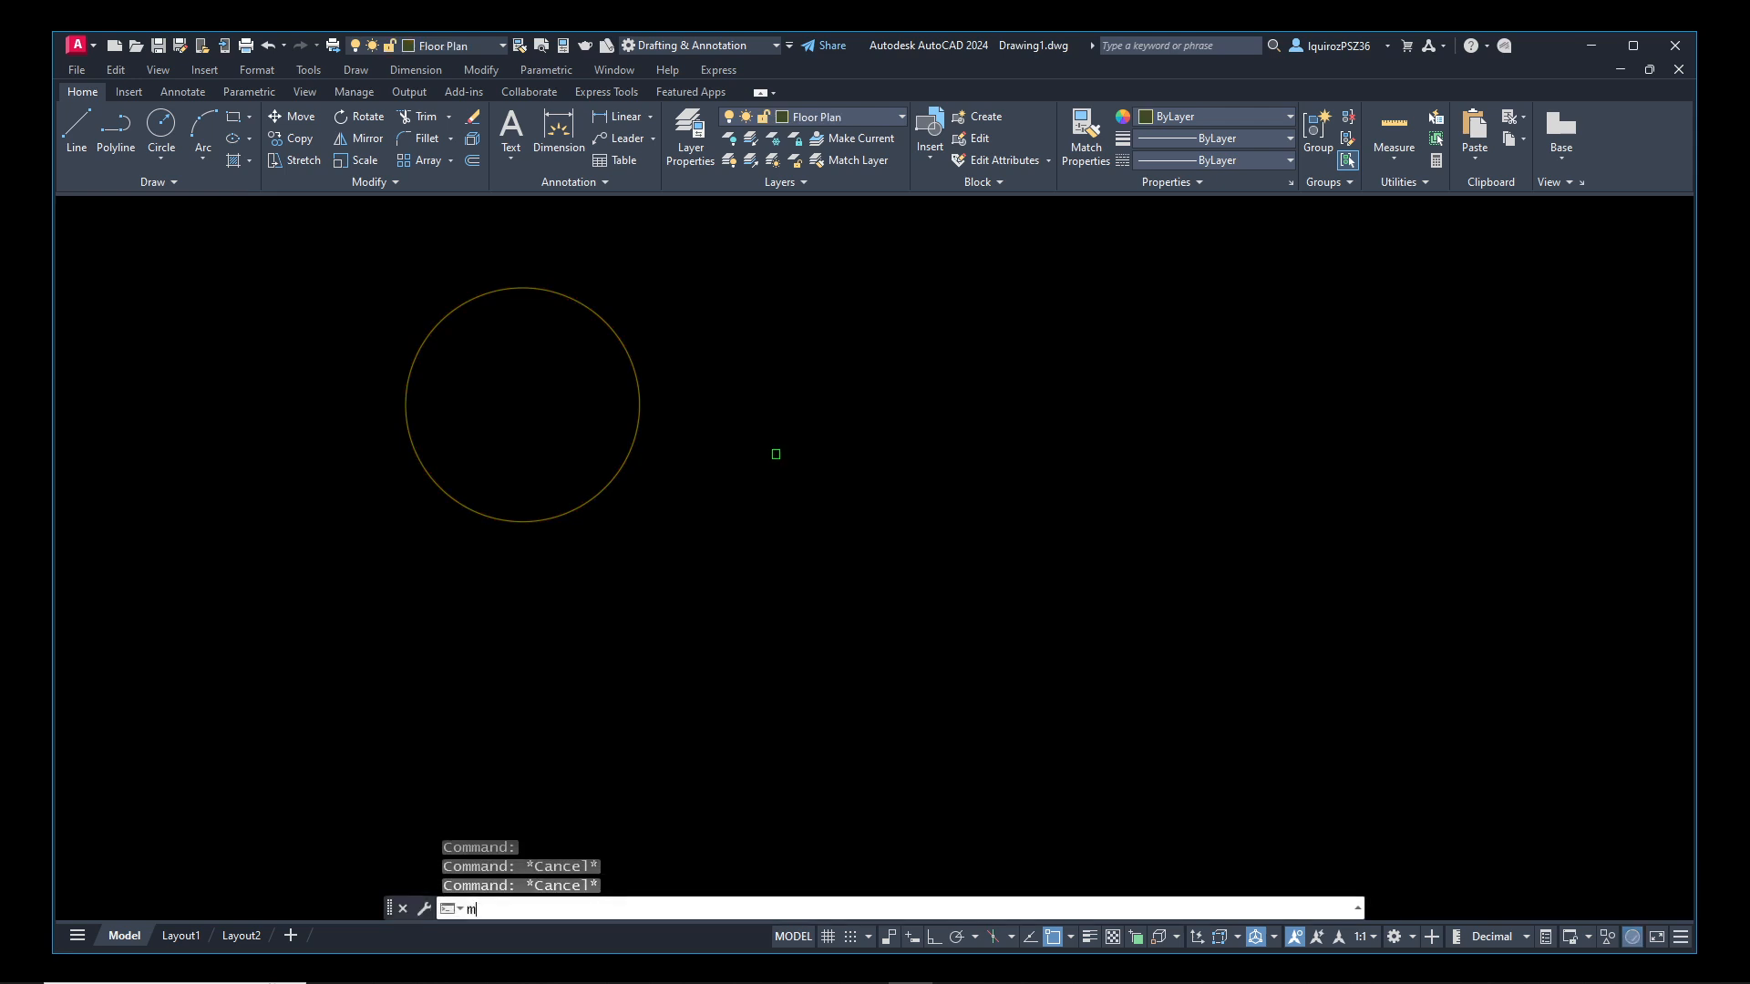
{"action": "key", "text": "Return"}
{"action": "left_click", "coordinate": [630, 441]}
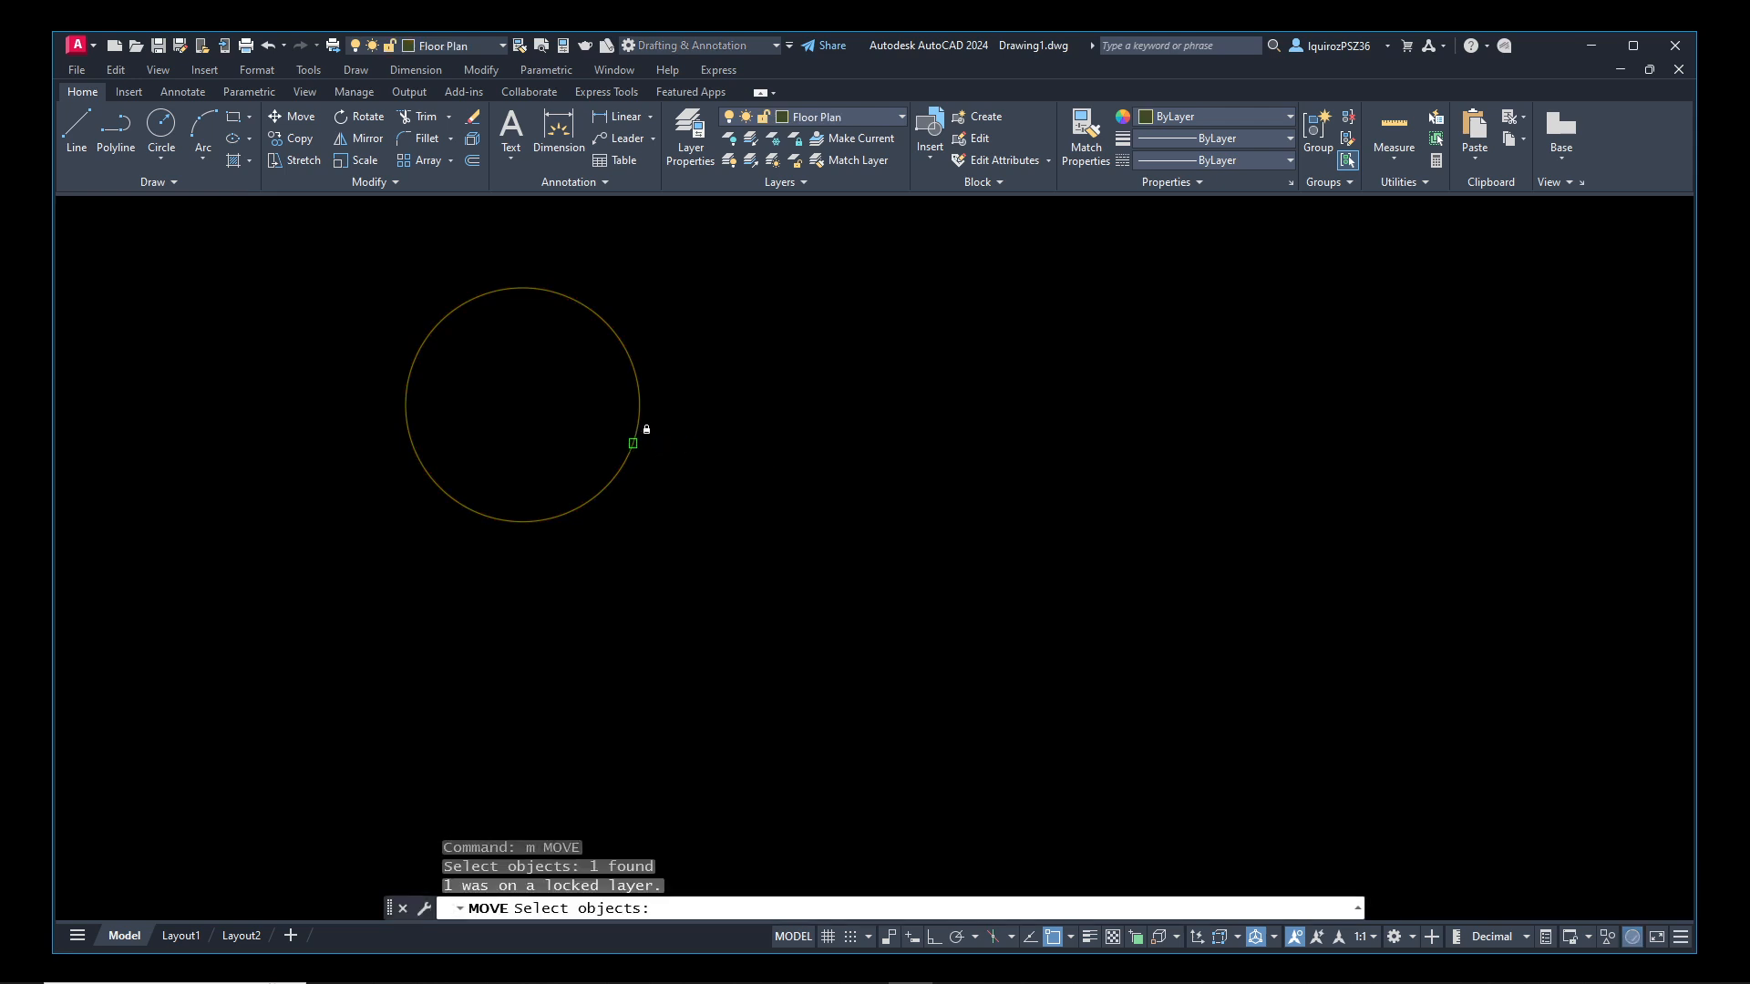
{"action": "left_click", "coordinate": [633, 436]}
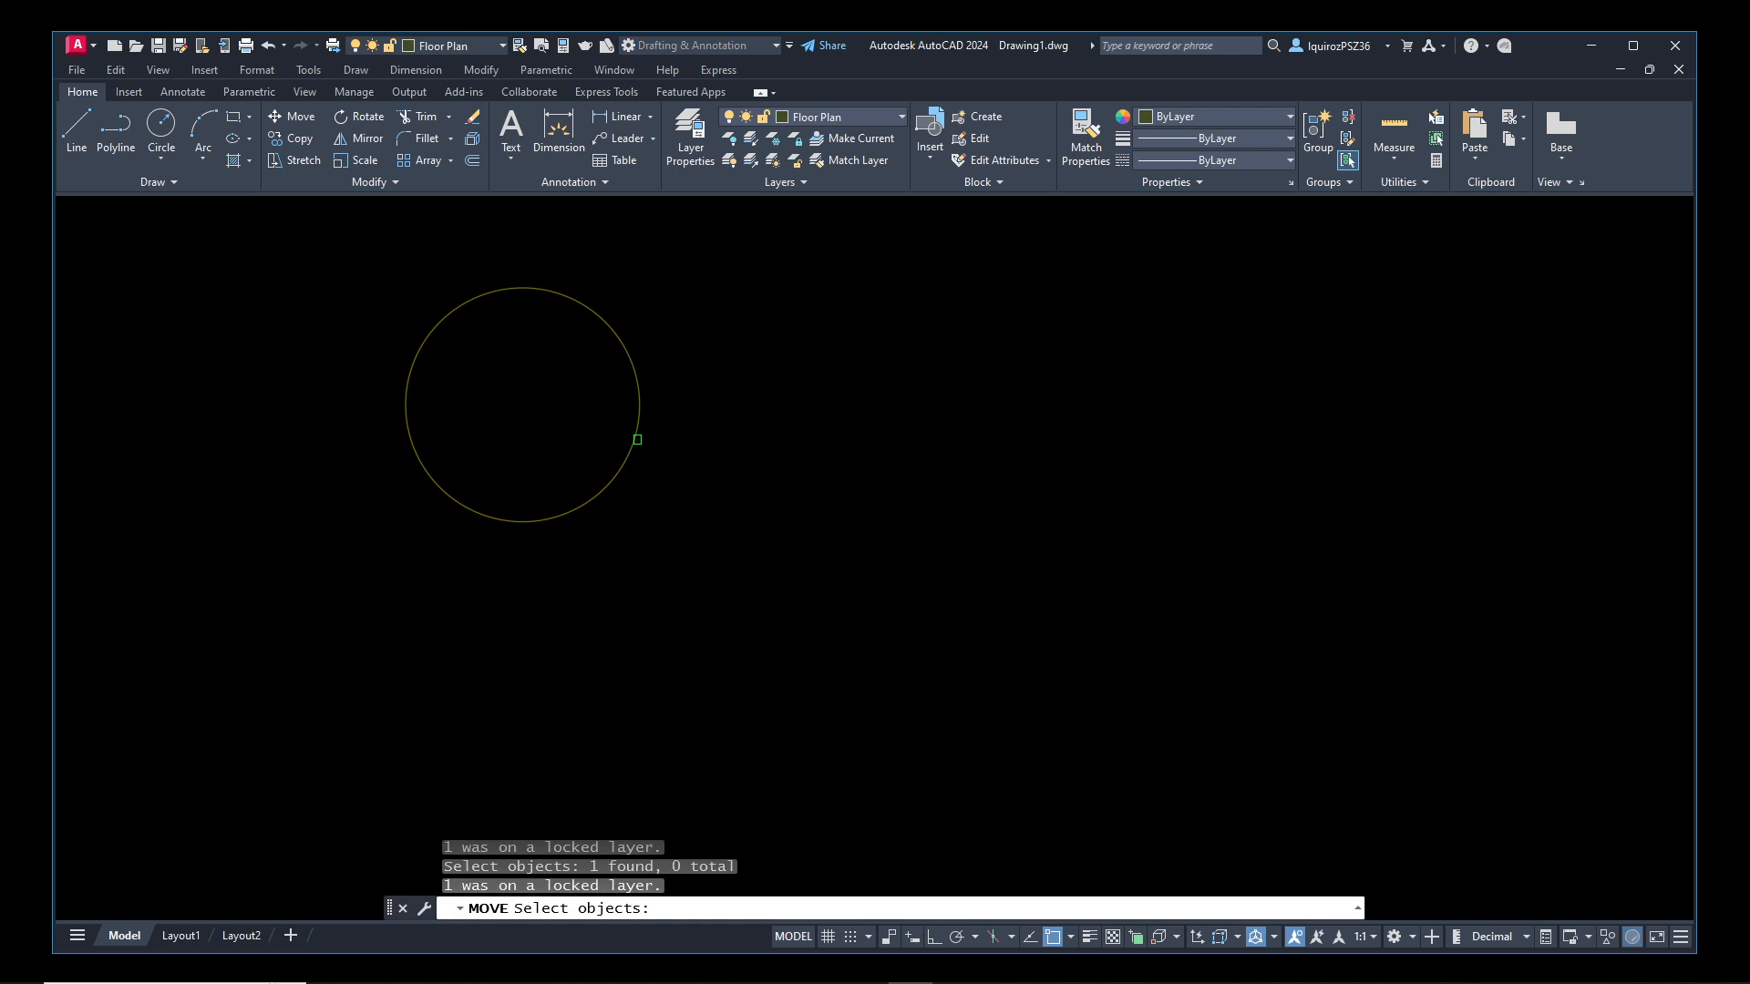
{"action": "key", "text": "Return"}
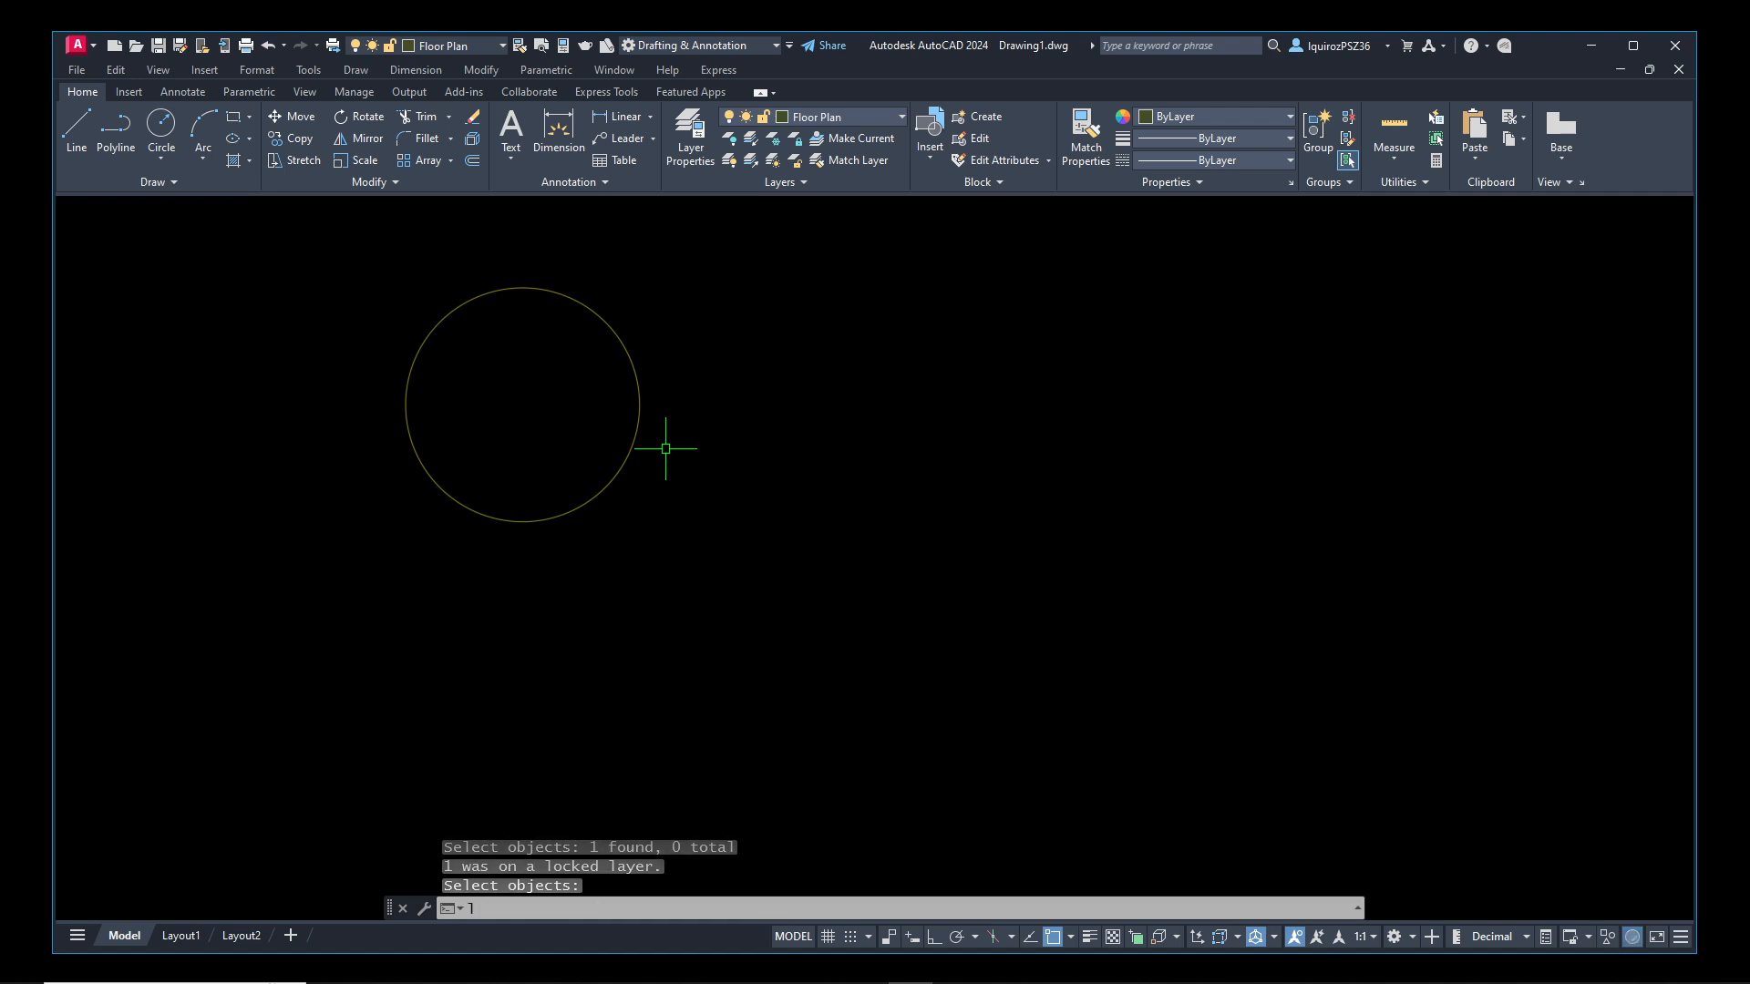
Reopen the layer manager, select the Doors layer and review the On, Freeze and Lock columns
{"action": "type", "text": "lay"}
{"action": "key", "text": "Return"}
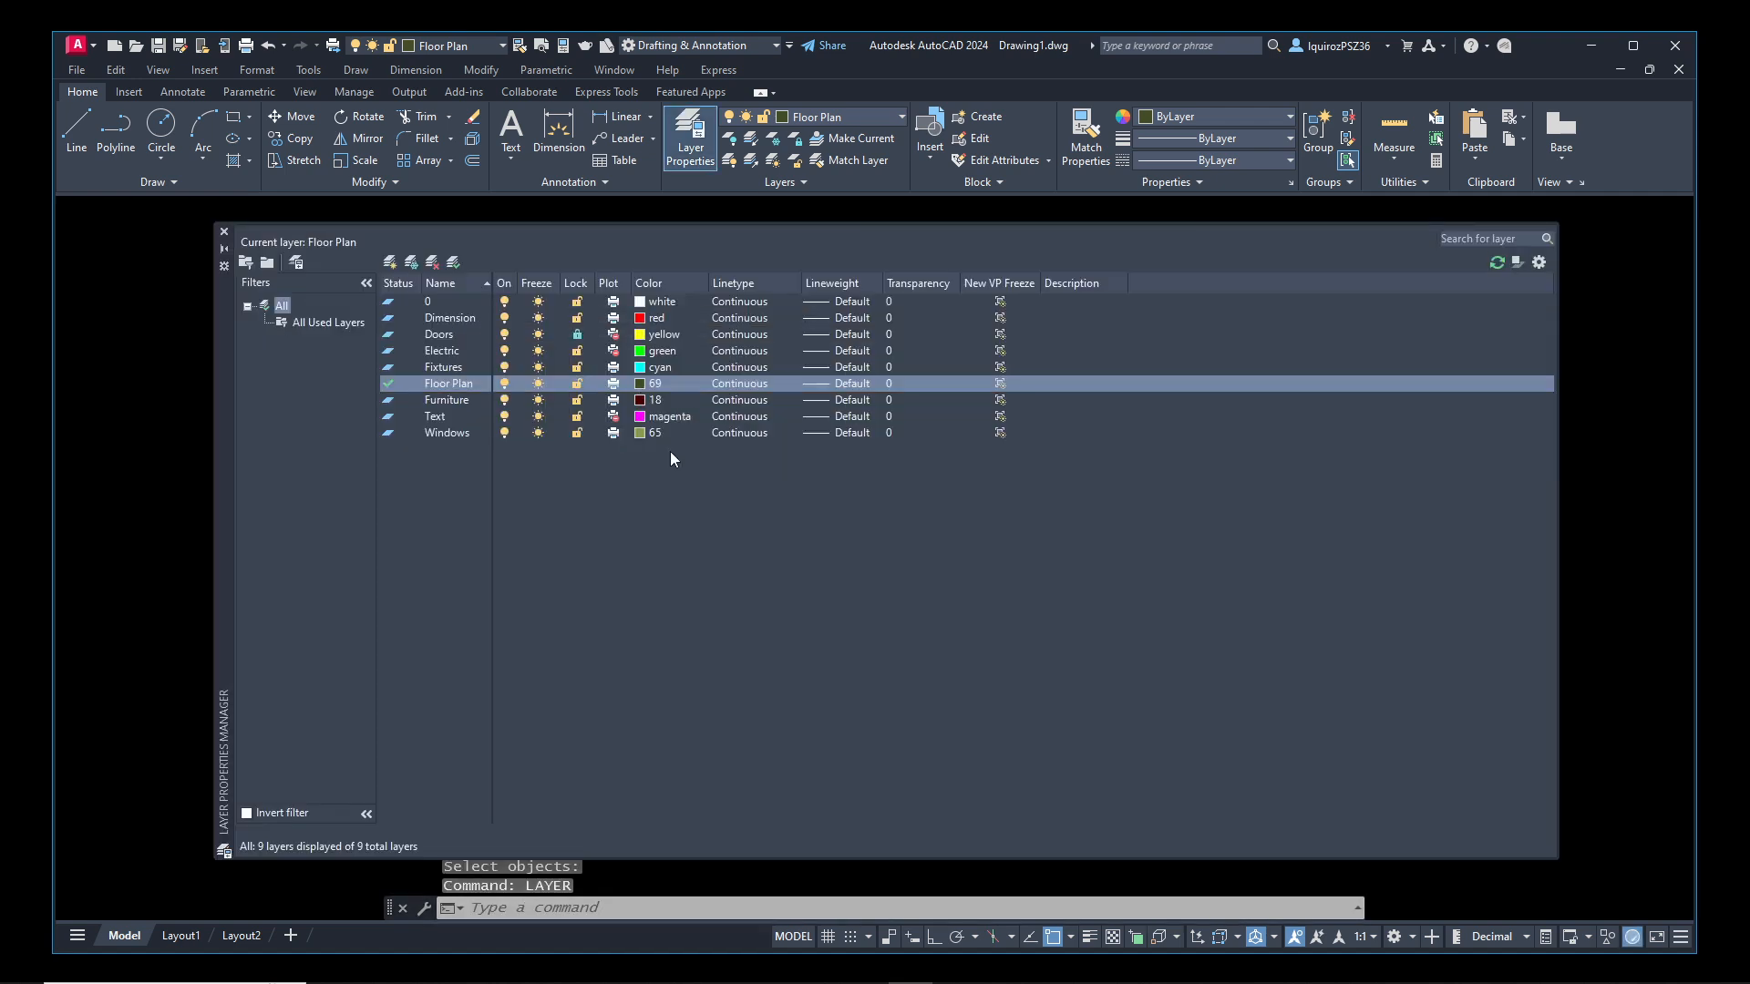
{"action": "left_click", "coordinate": [451, 335]}
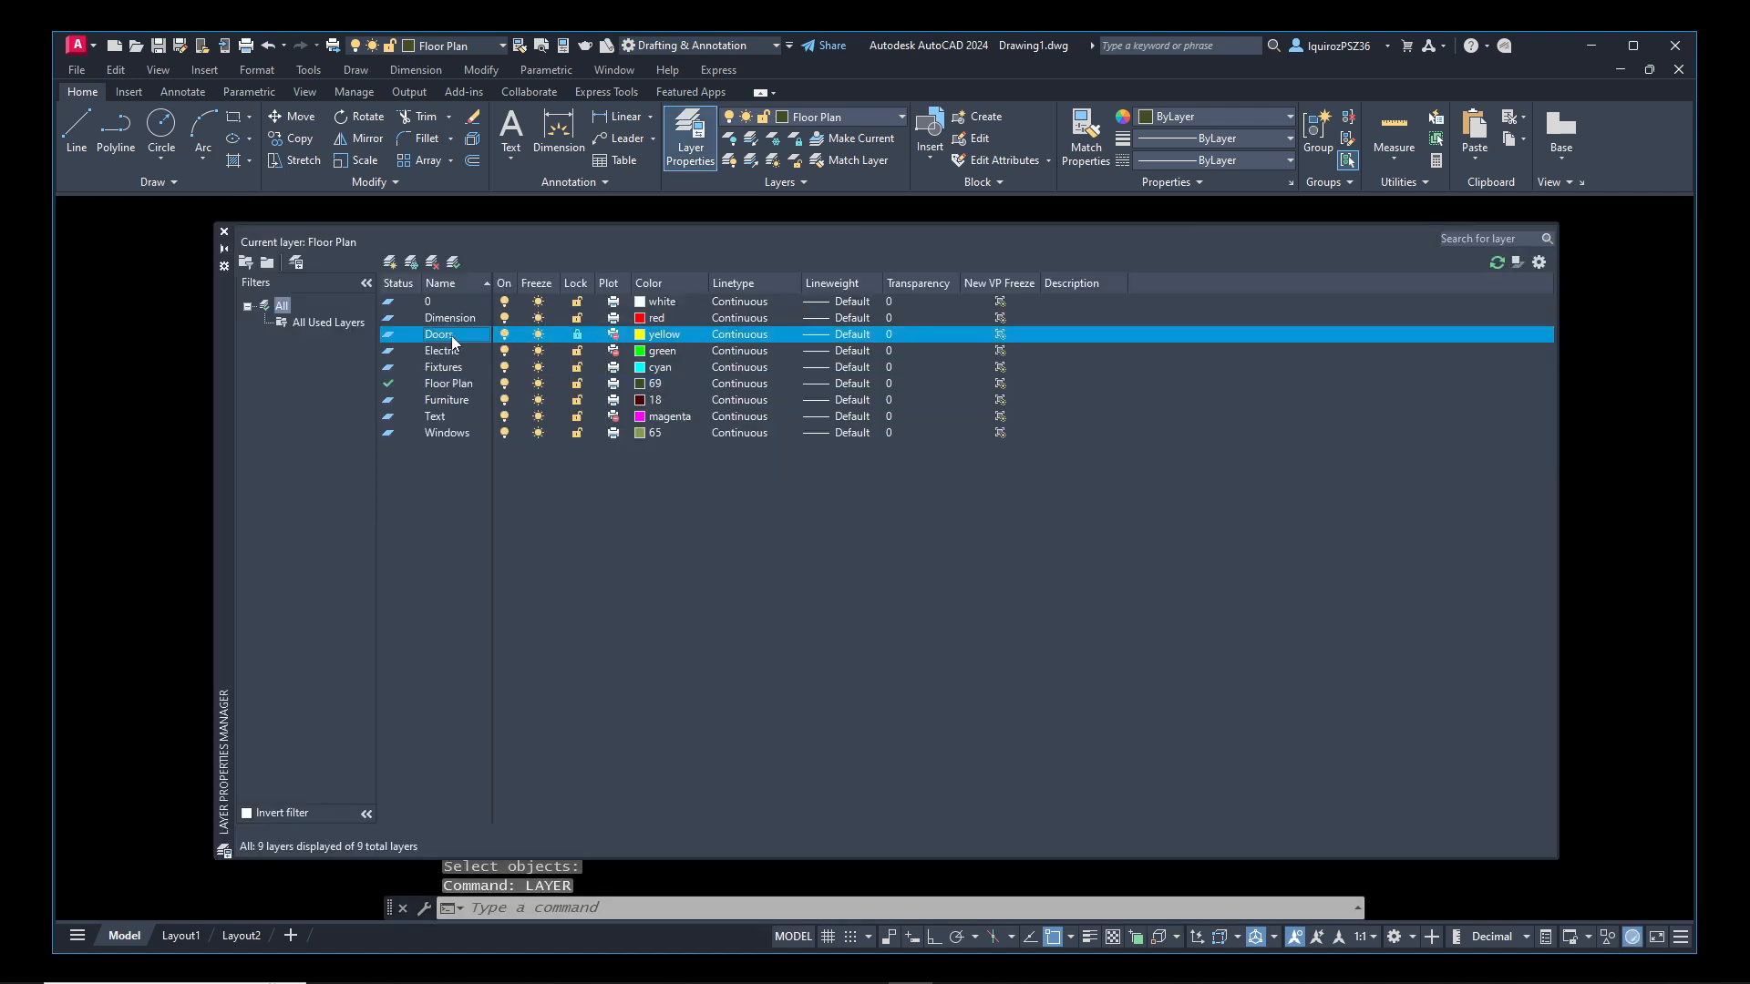
{"action": "left_click", "coordinate": [577, 335]}
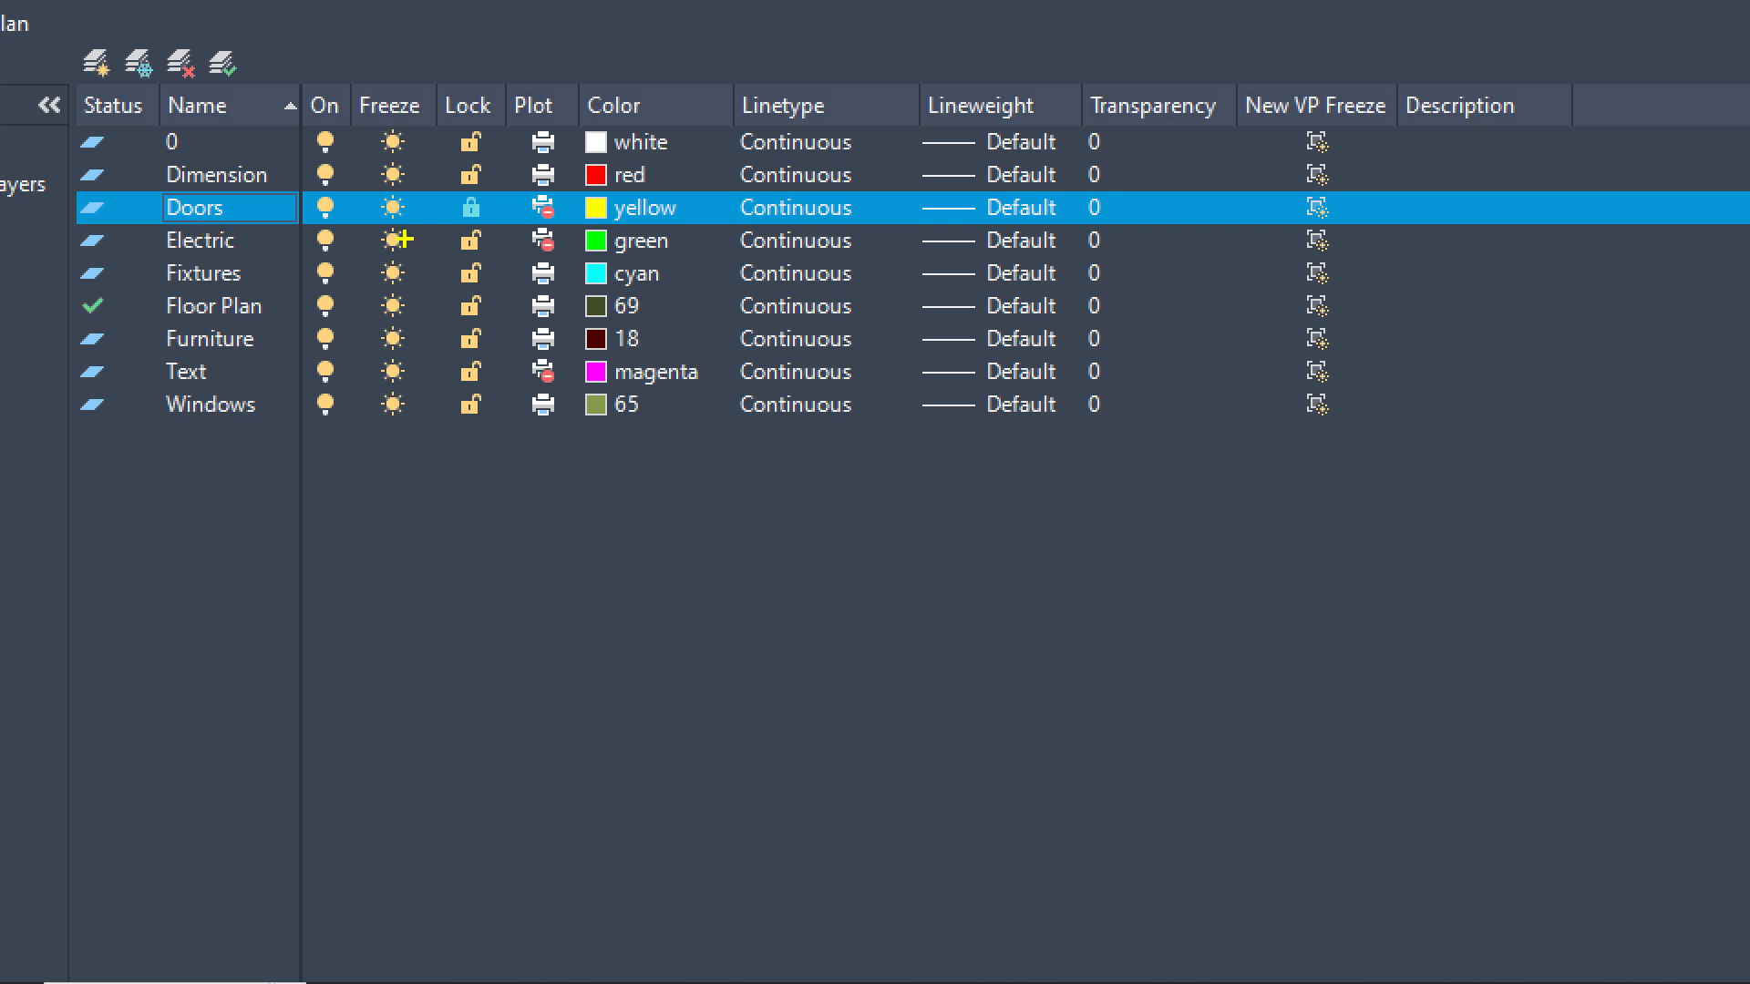
{"action": "mouse_move", "coordinate": [472, 190]}
{"action": "left_mouse_down"}
{"action": "mouse_move", "coordinate": [452, 218]}
{"action": "mouse_move", "coordinate": [480, 225]}
{"action": "mouse_move", "coordinate": [488, 195]}
{"action": "mouse_move", "coordinate": [472, 188]}
{"action": "left_mouse_up"}
{"action": "left_click", "coordinate": [468, 207]}
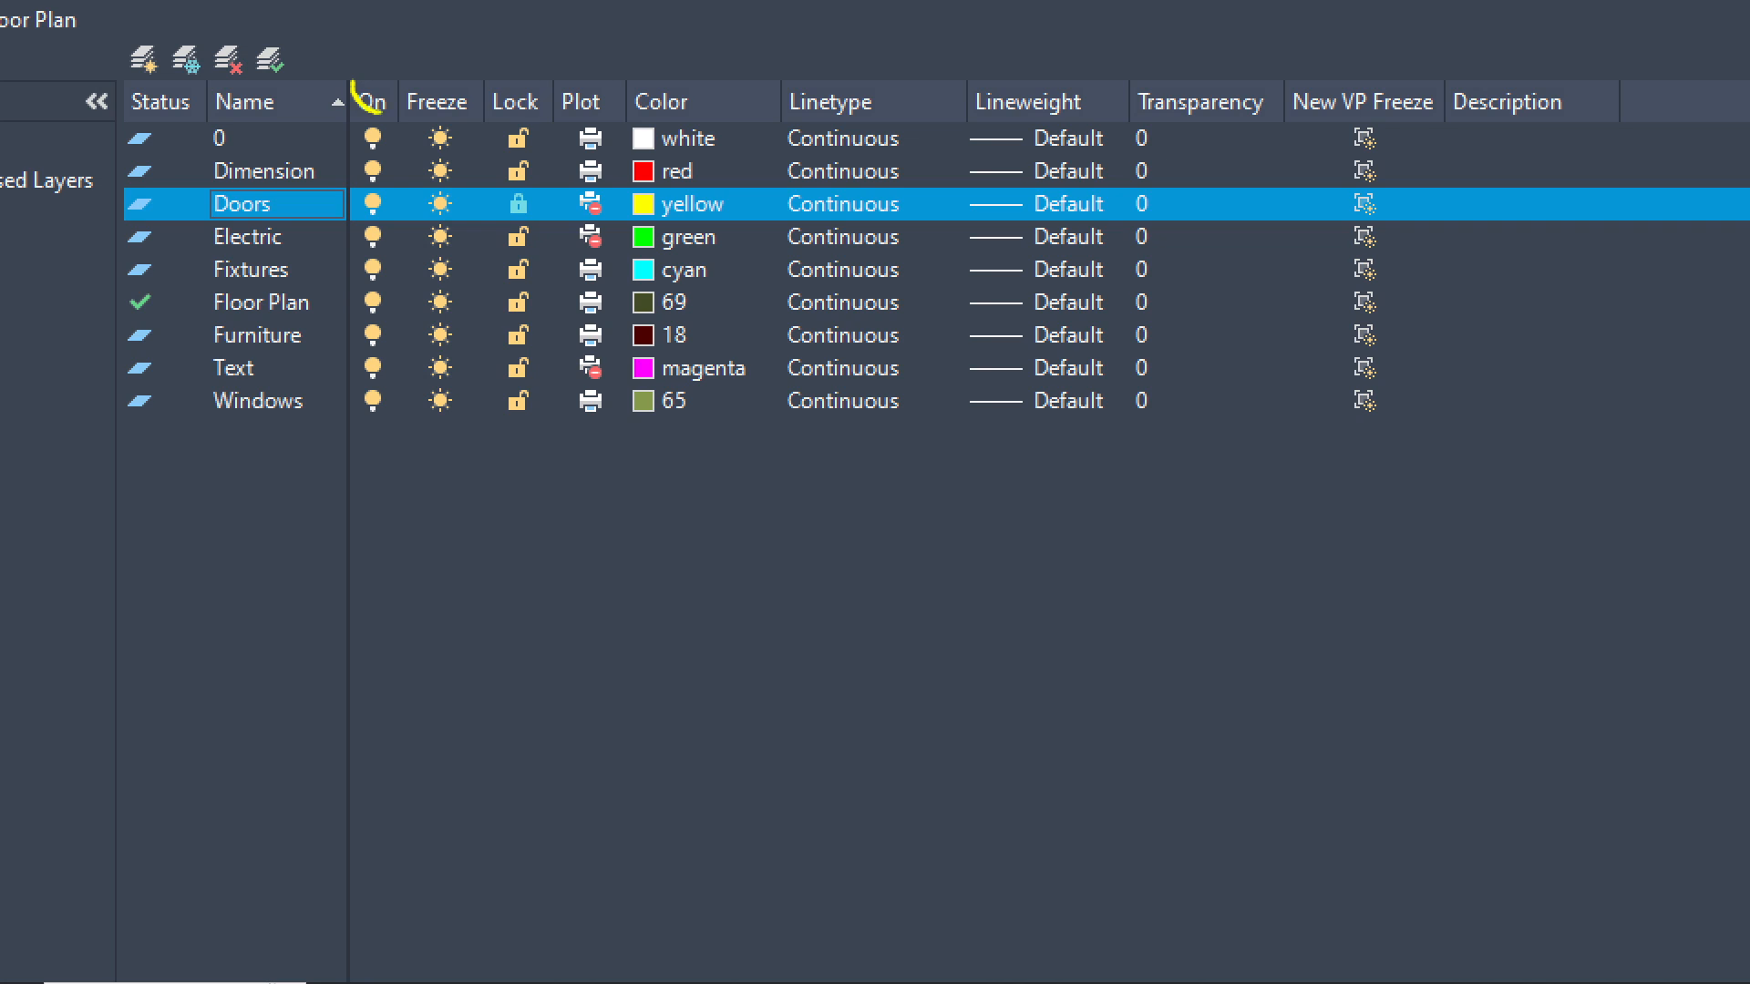
{"action": "mouse_move", "coordinate": [379, 112]}
{"action": "left_mouse_down"}
{"action": "mouse_move", "coordinate": [394, 89]}
{"action": "mouse_move", "coordinate": [354, 85]}
{"action": "left_mouse_up"}
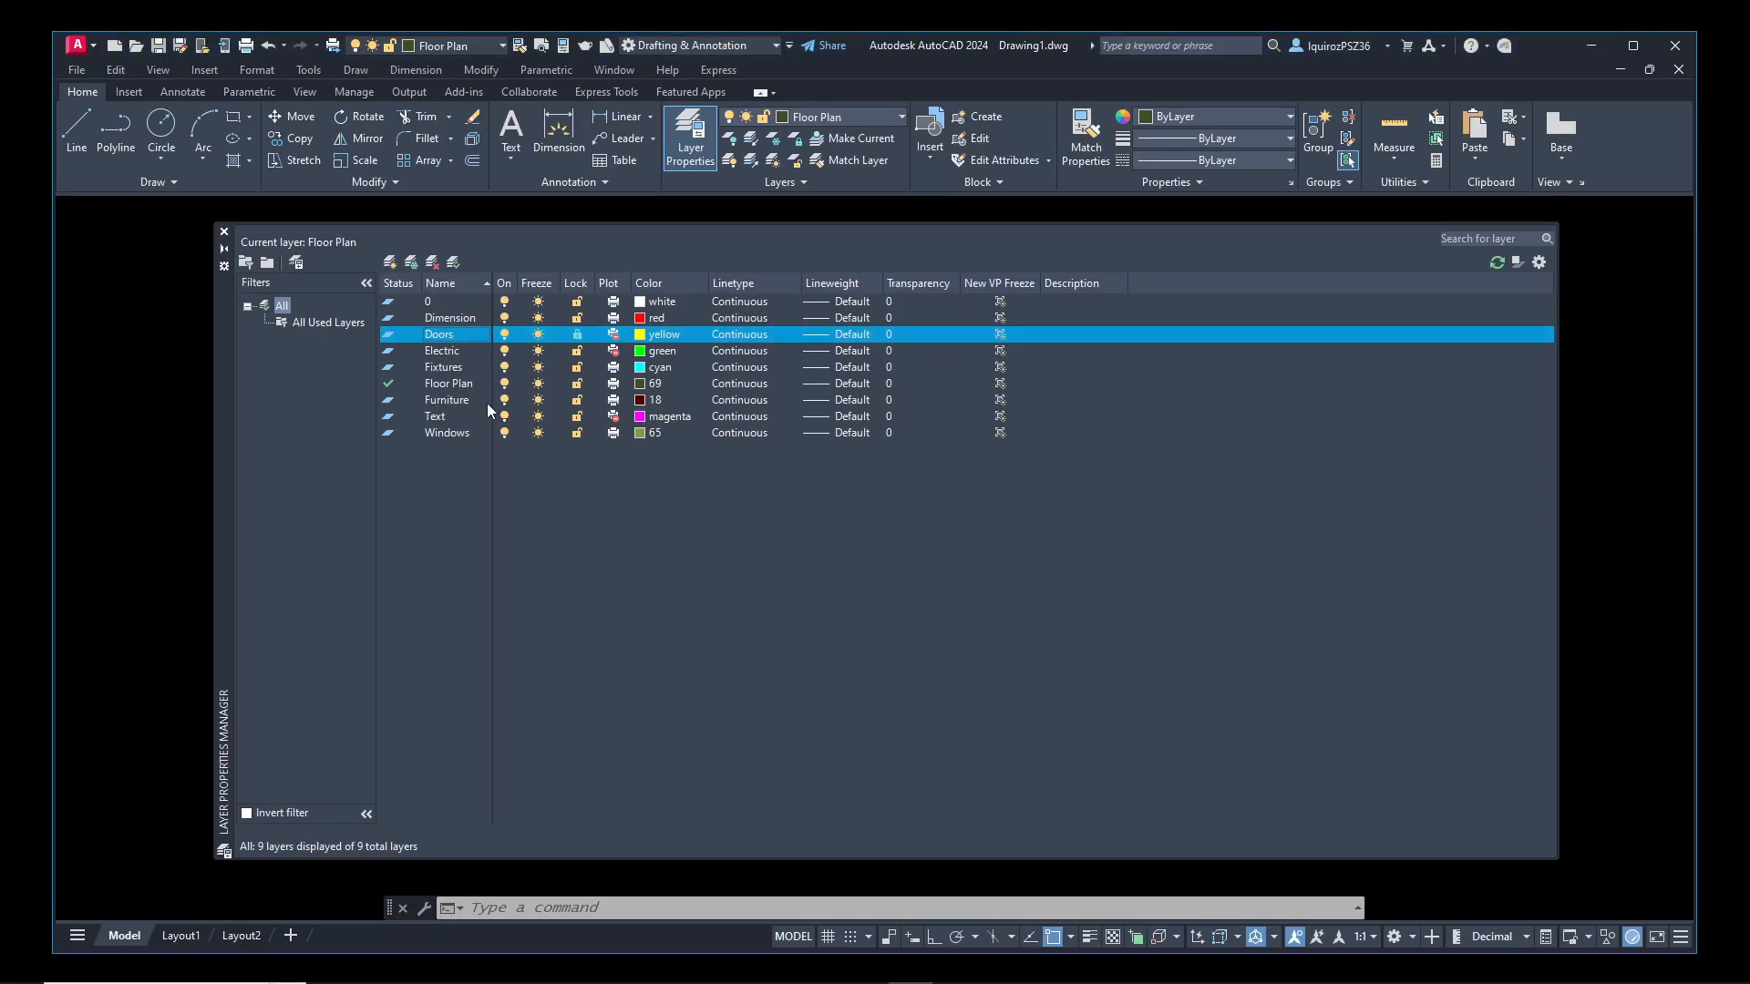
Turn off the Dimension, Furniture and Text layers
{"action": "left_click", "coordinate": [504, 317]}
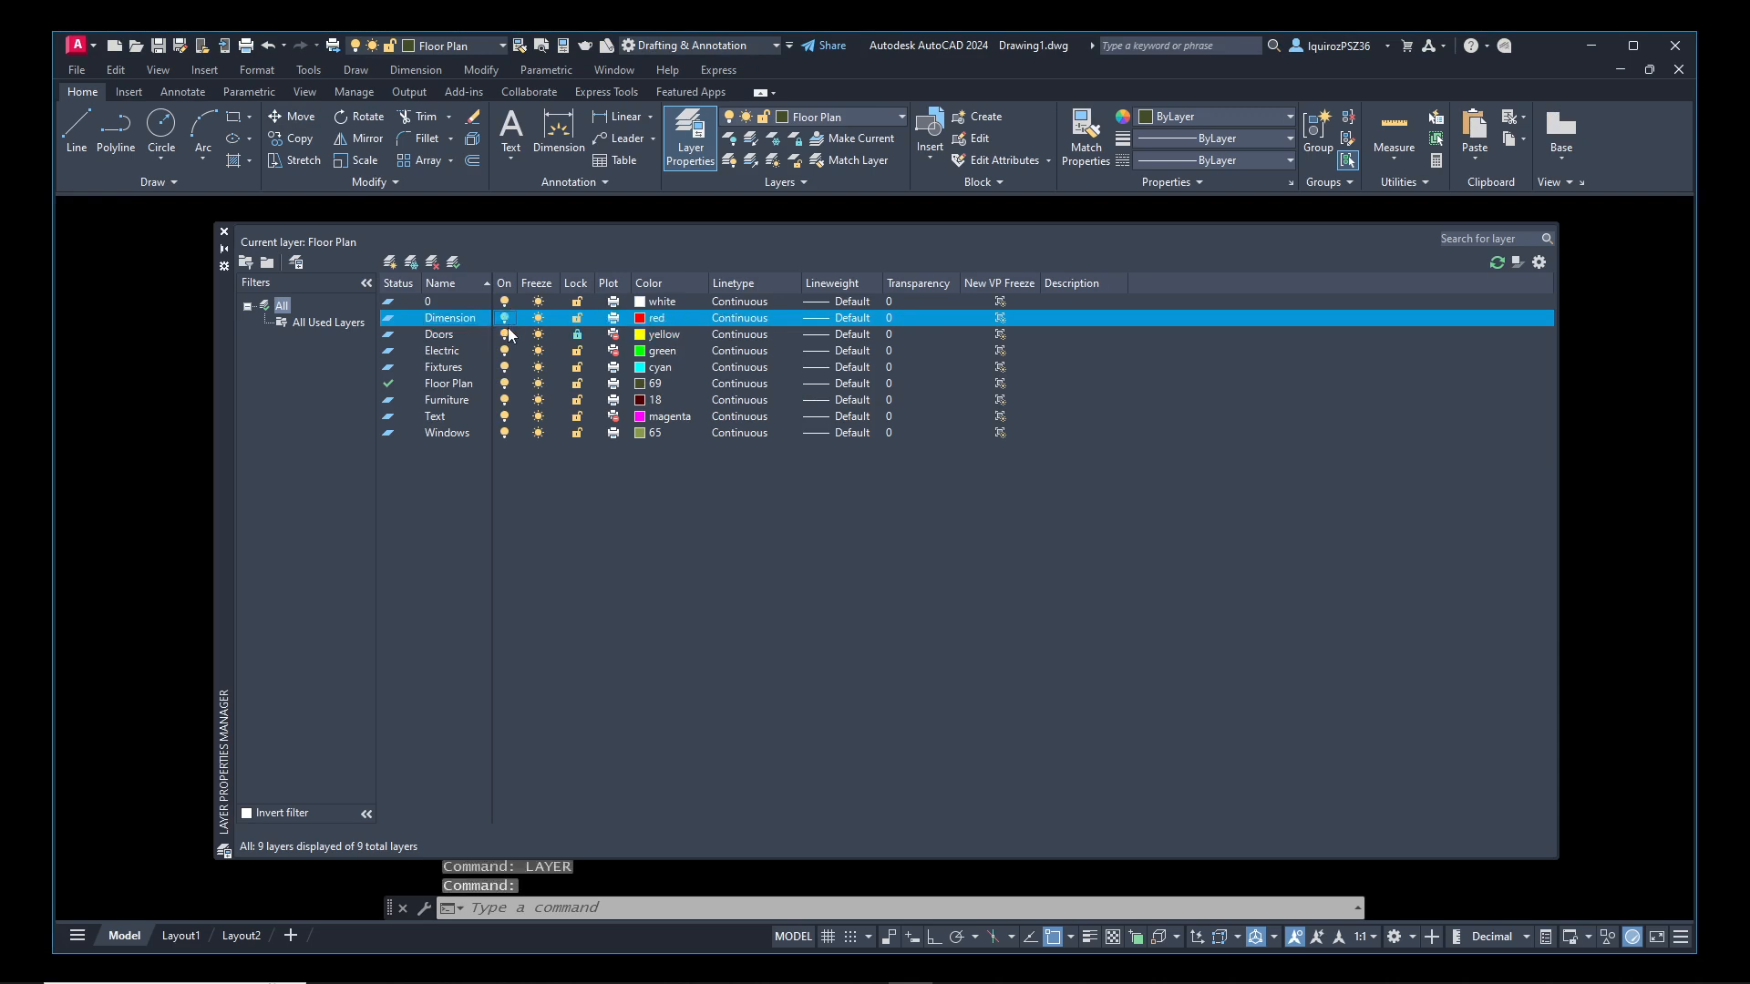
{"action": "left_click", "coordinate": [504, 400]}
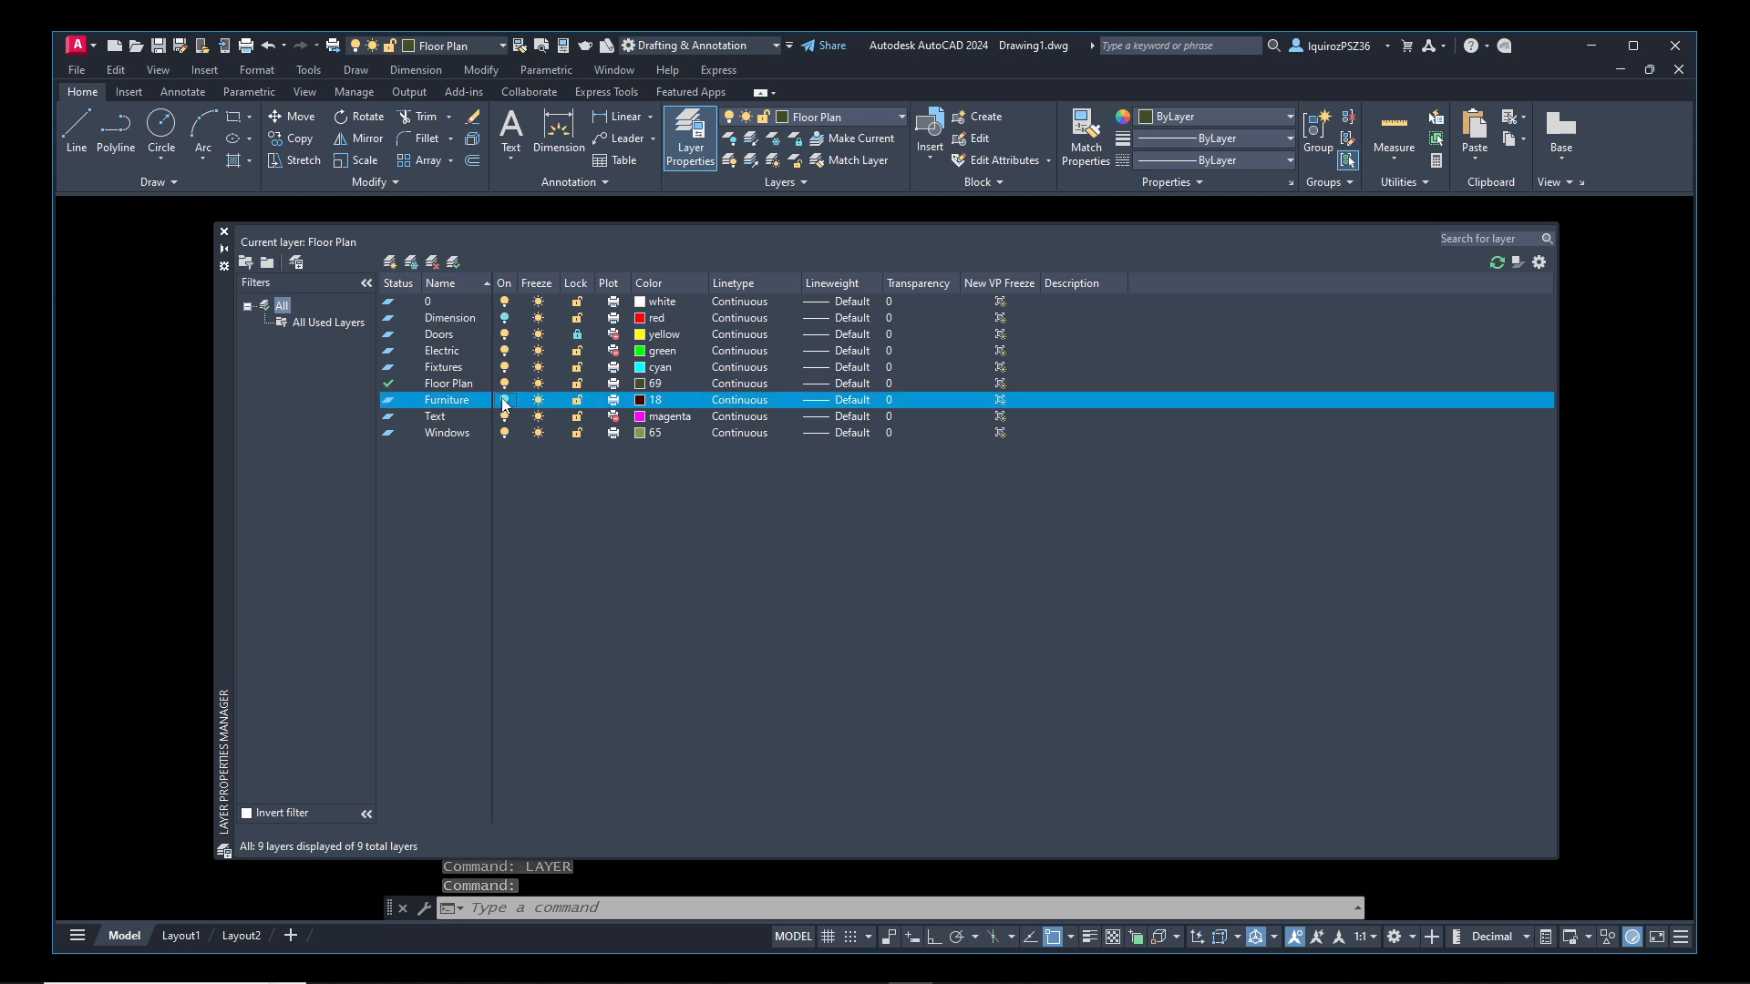
{"action": "left_click", "coordinate": [505, 416]}
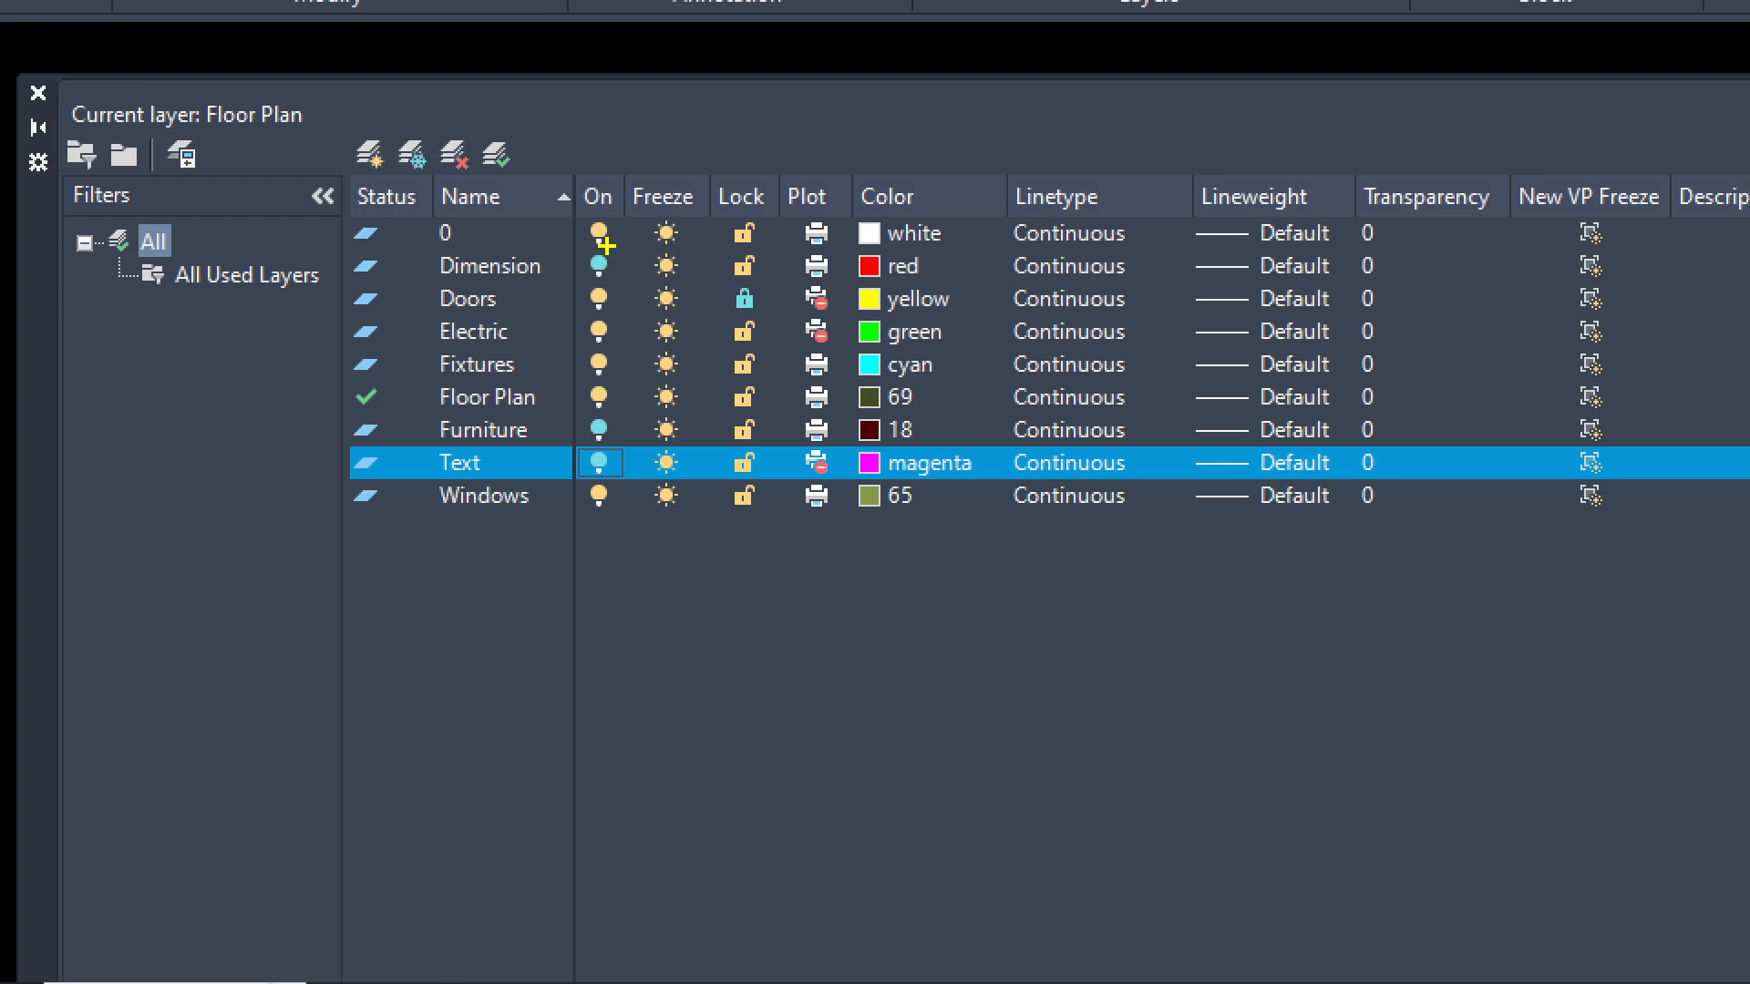
{"action": "mouse_move", "coordinate": [606, 246]}
{"action": "left_mouse_down"}
{"action": "mouse_move", "coordinate": [579, 265]}
{"action": "mouse_move", "coordinate": [611, 289]}
{"action": "mouse_move", "coordinate": [606, 244]}
{"action": "left_mouse_up"}
{"action": "mouse_move", "coordinate": [610, 406]}
{"action": "left_mouse_down"}
{"action": "mouse_move", "coordinate": [568, 427]}
{"action": "mouse_move", "coordinate": [597, 439]}
{"action": "mouse_move", "coordinate": [608, 424]}
{"action": "mouse_move", "coordinate": [566, 460]}
{"action": "mouse_move", "coordinate": [588, 483]}
{"action": "mouse_move", "coordinate": [621, 469]}
{"action": "mouse_move", "coordinate": [605, 436]}
{"action": "left_mouse_up"}
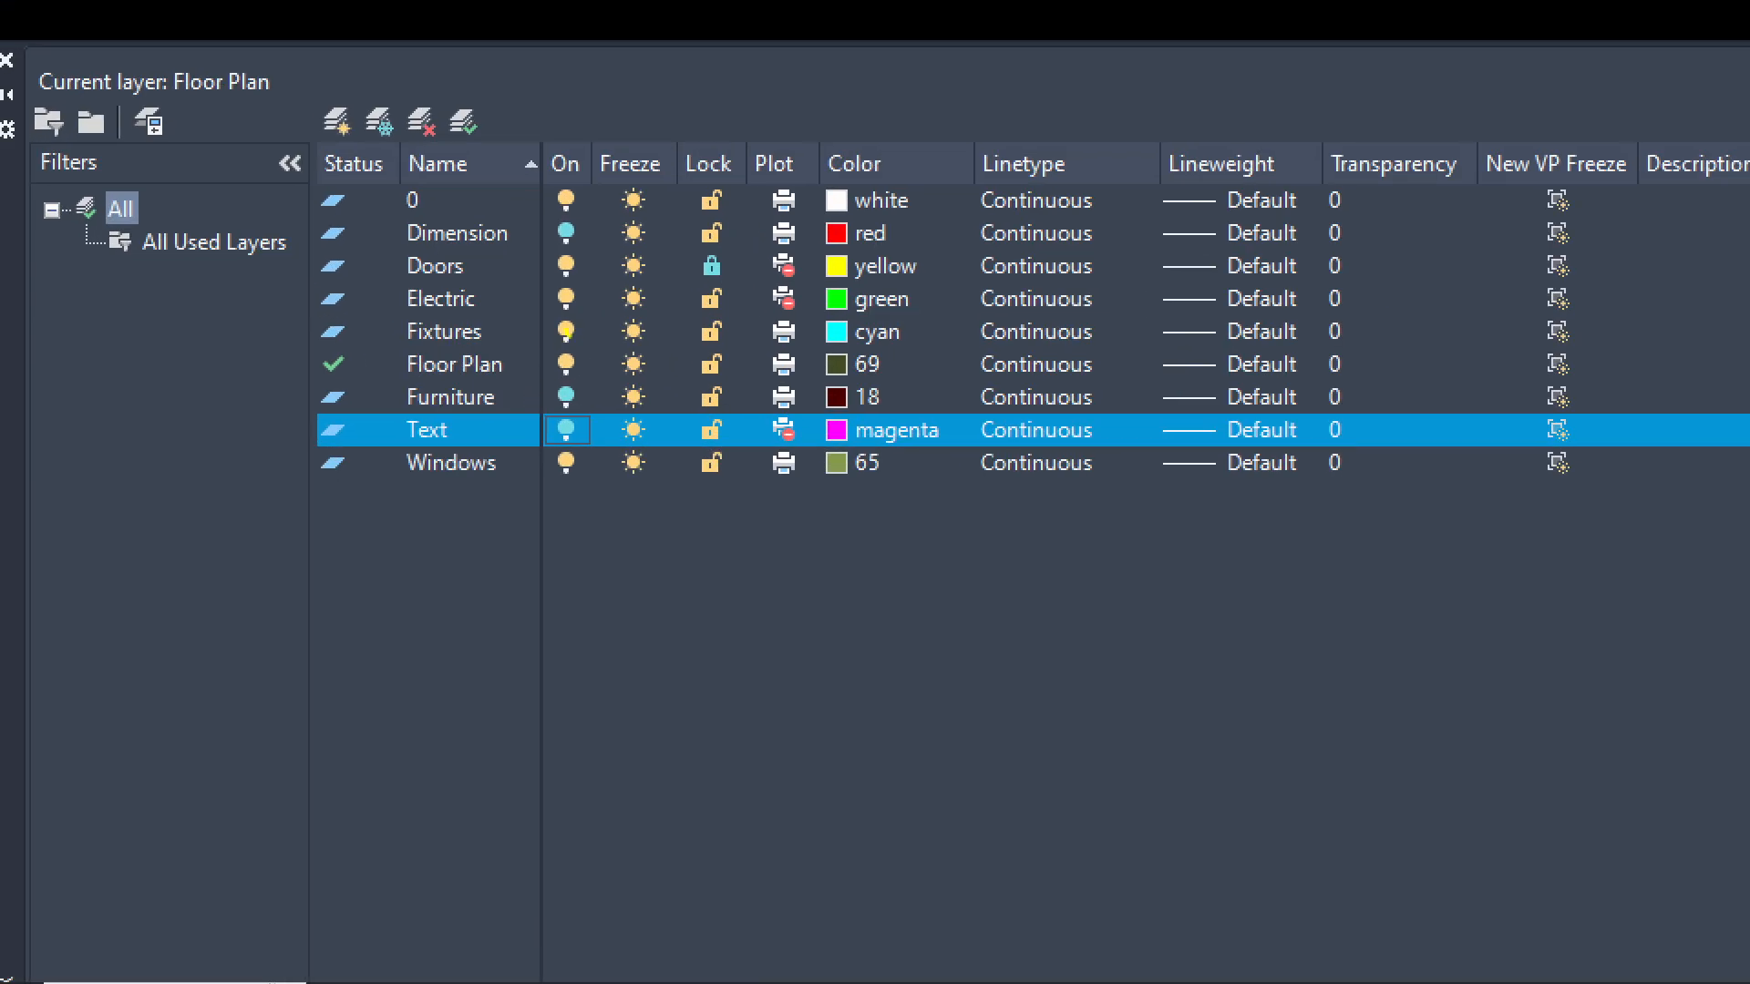
{"action": "left_click_drag", "start_coordinate": [566, 333], "coordinate": [565, 193]}
{"action": "left_click_drag", "start_coordinate": [566, 388], "coordinate": [563, 513]}
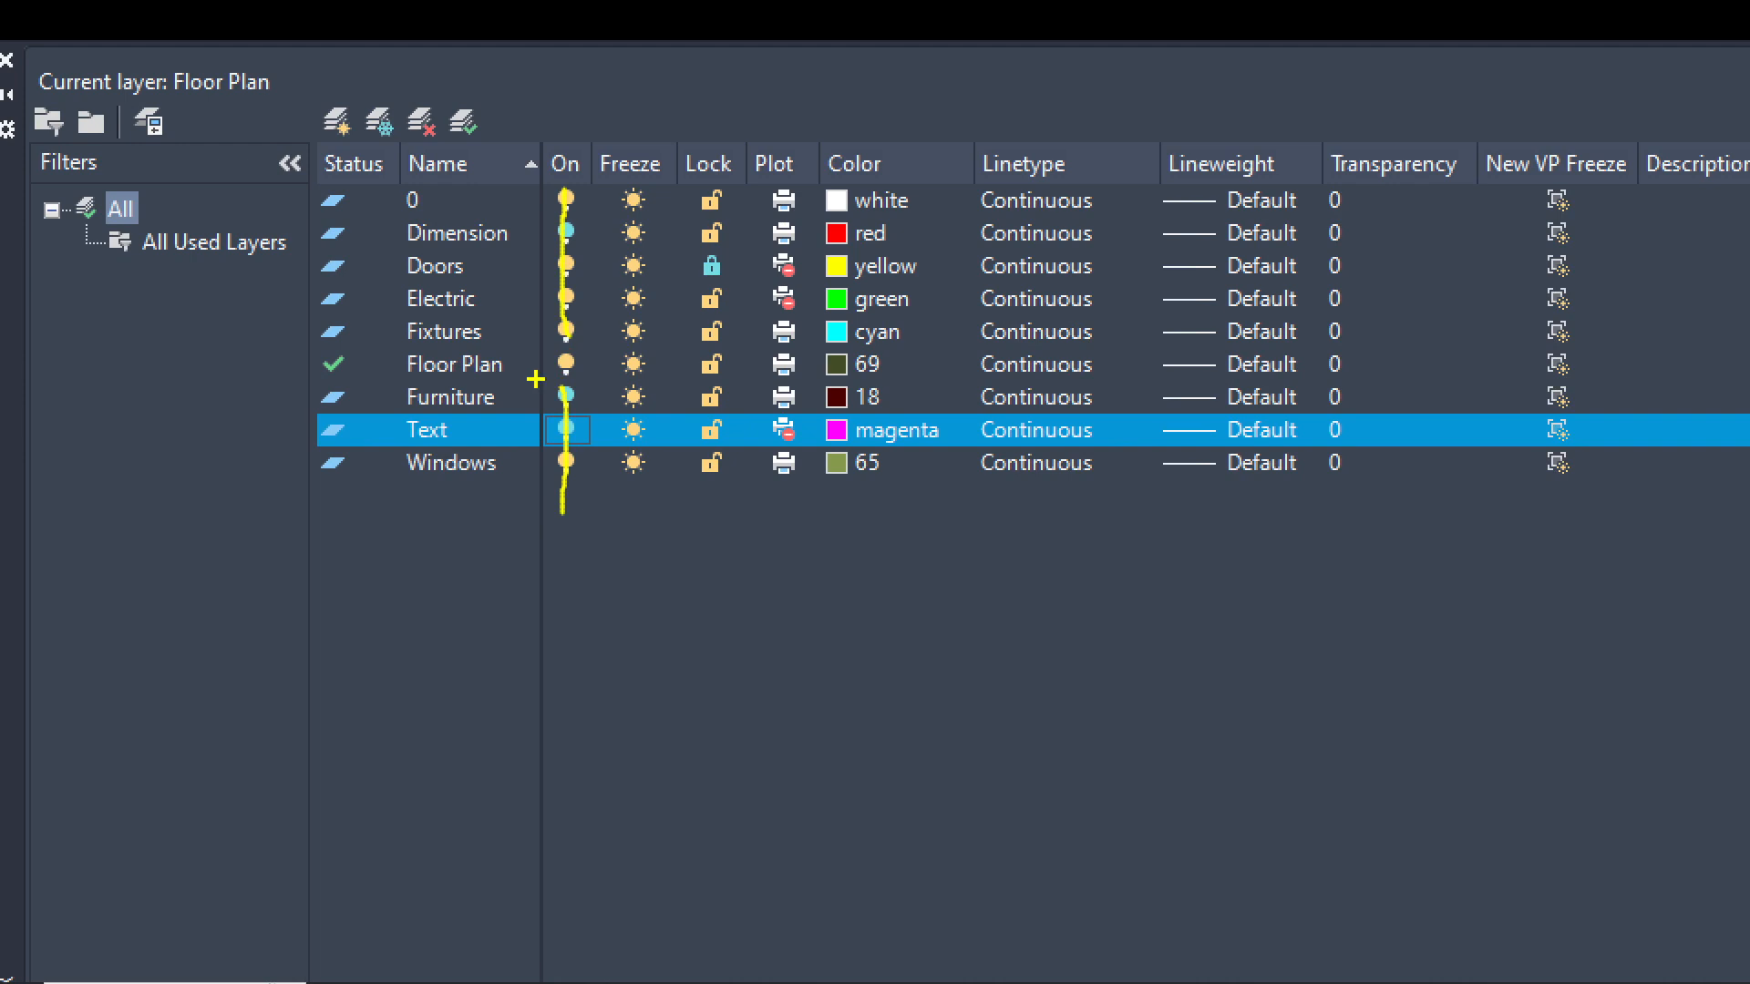
{"action": "key", "text": "Escape"}
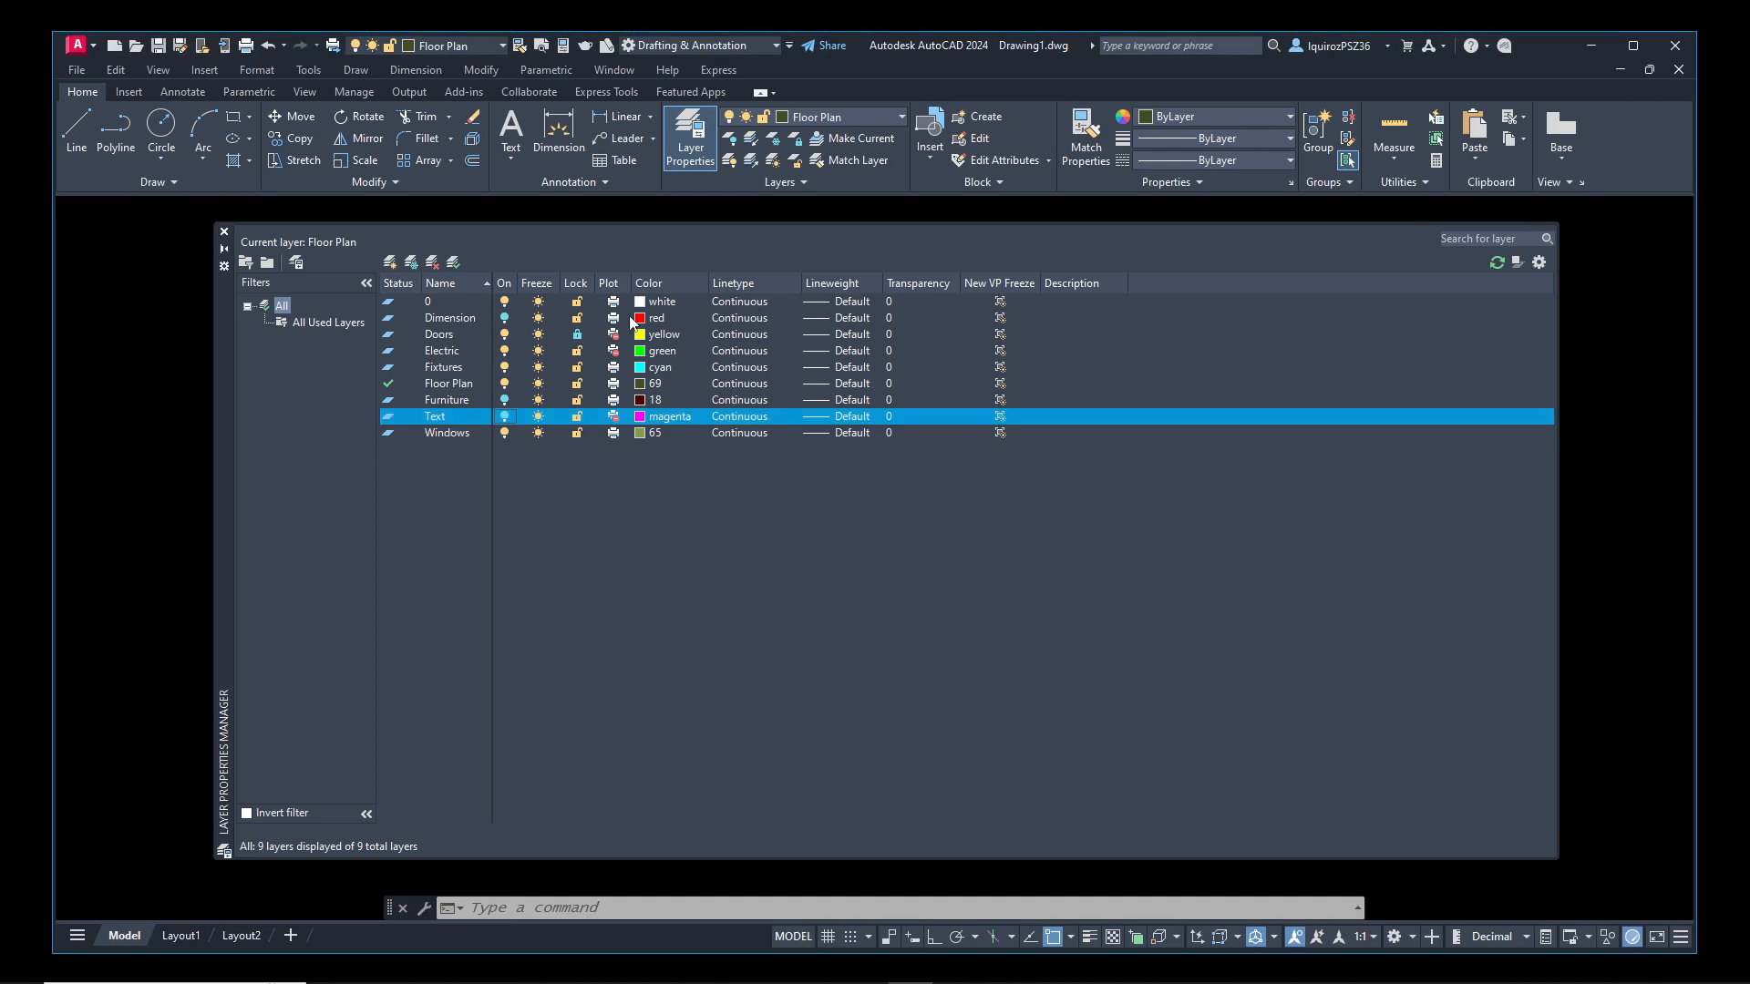
Load all linetypes from acad.lin through the Dimension layer's linetype setting, keeping Continuous as its linetype
{"action": "left_click", "coordinate": [744, 319]}
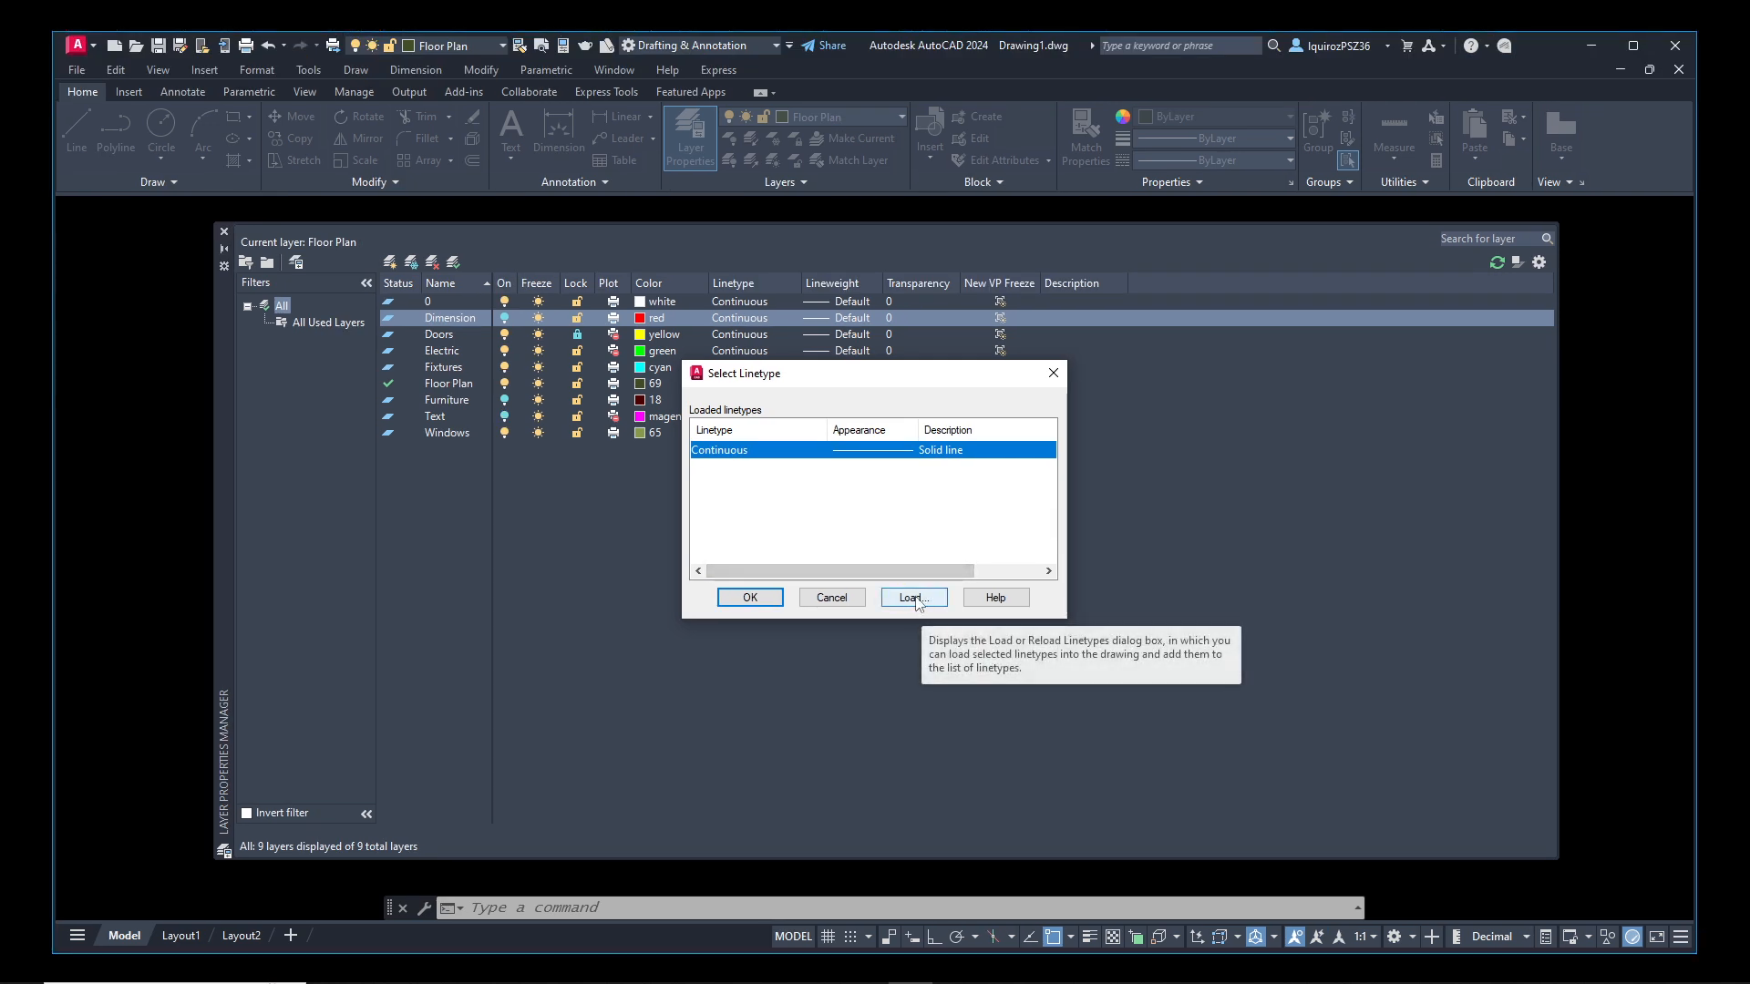
{"action": "left_click", "coordinate": [914, 598]}
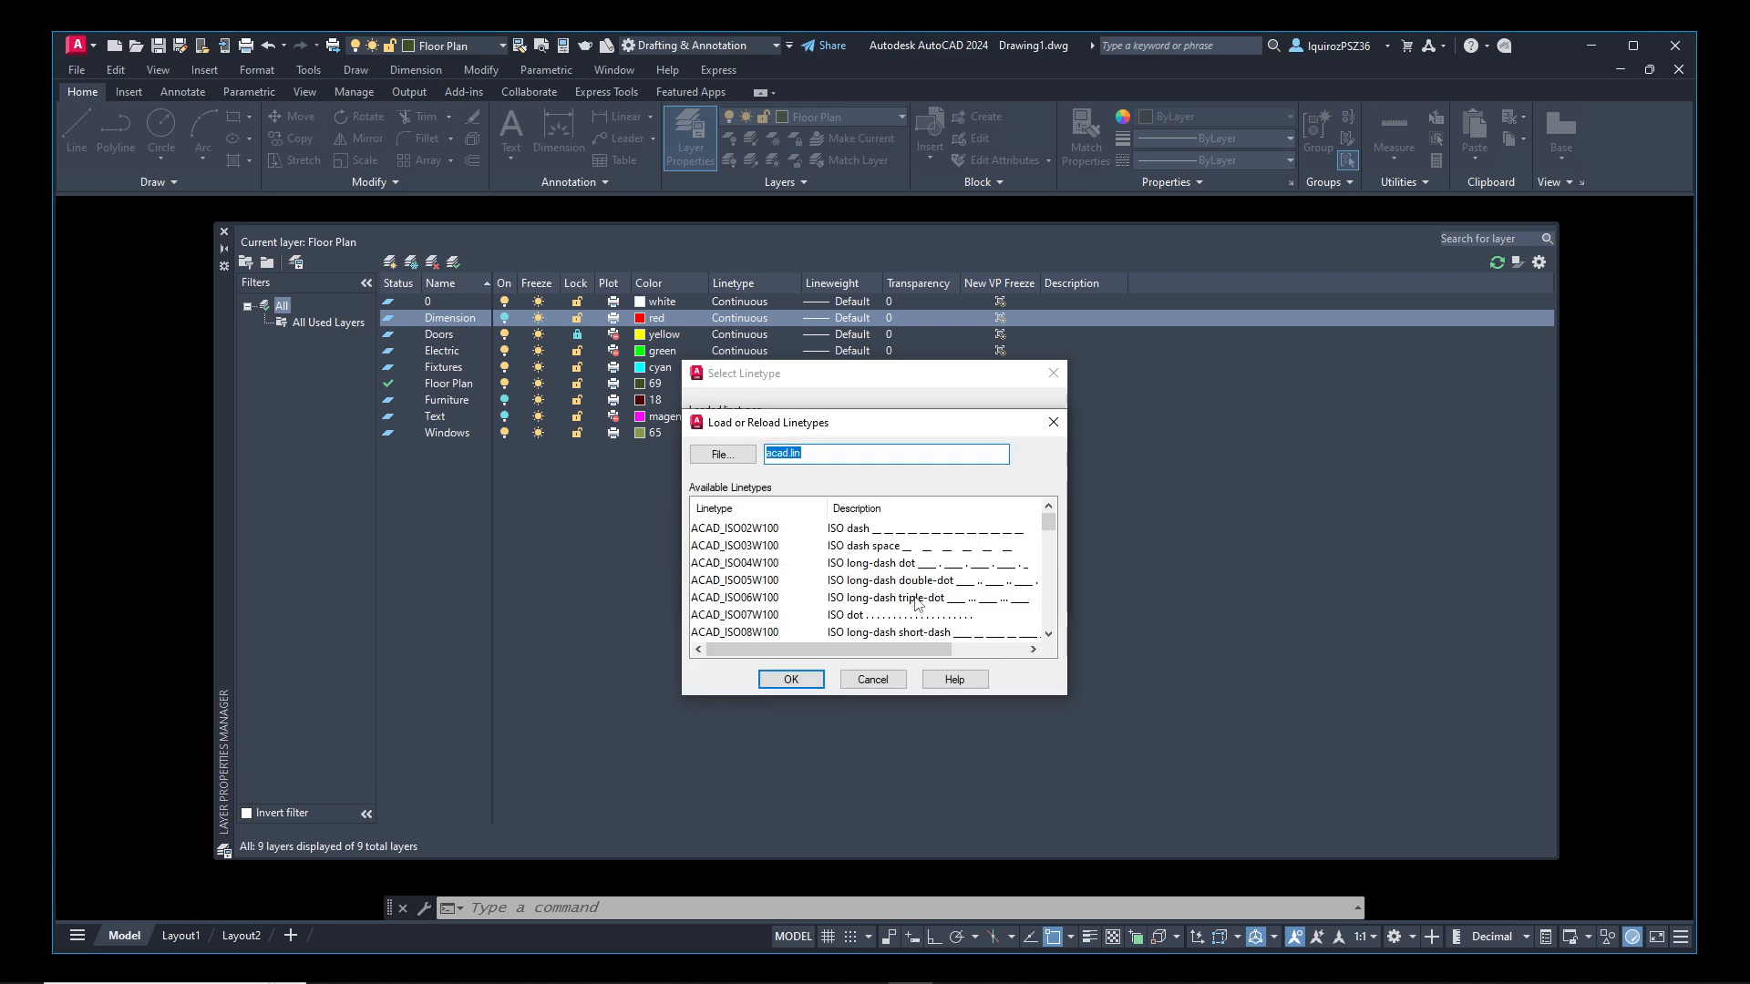
{"action": "left_click", "coordinate": [740, 531]}
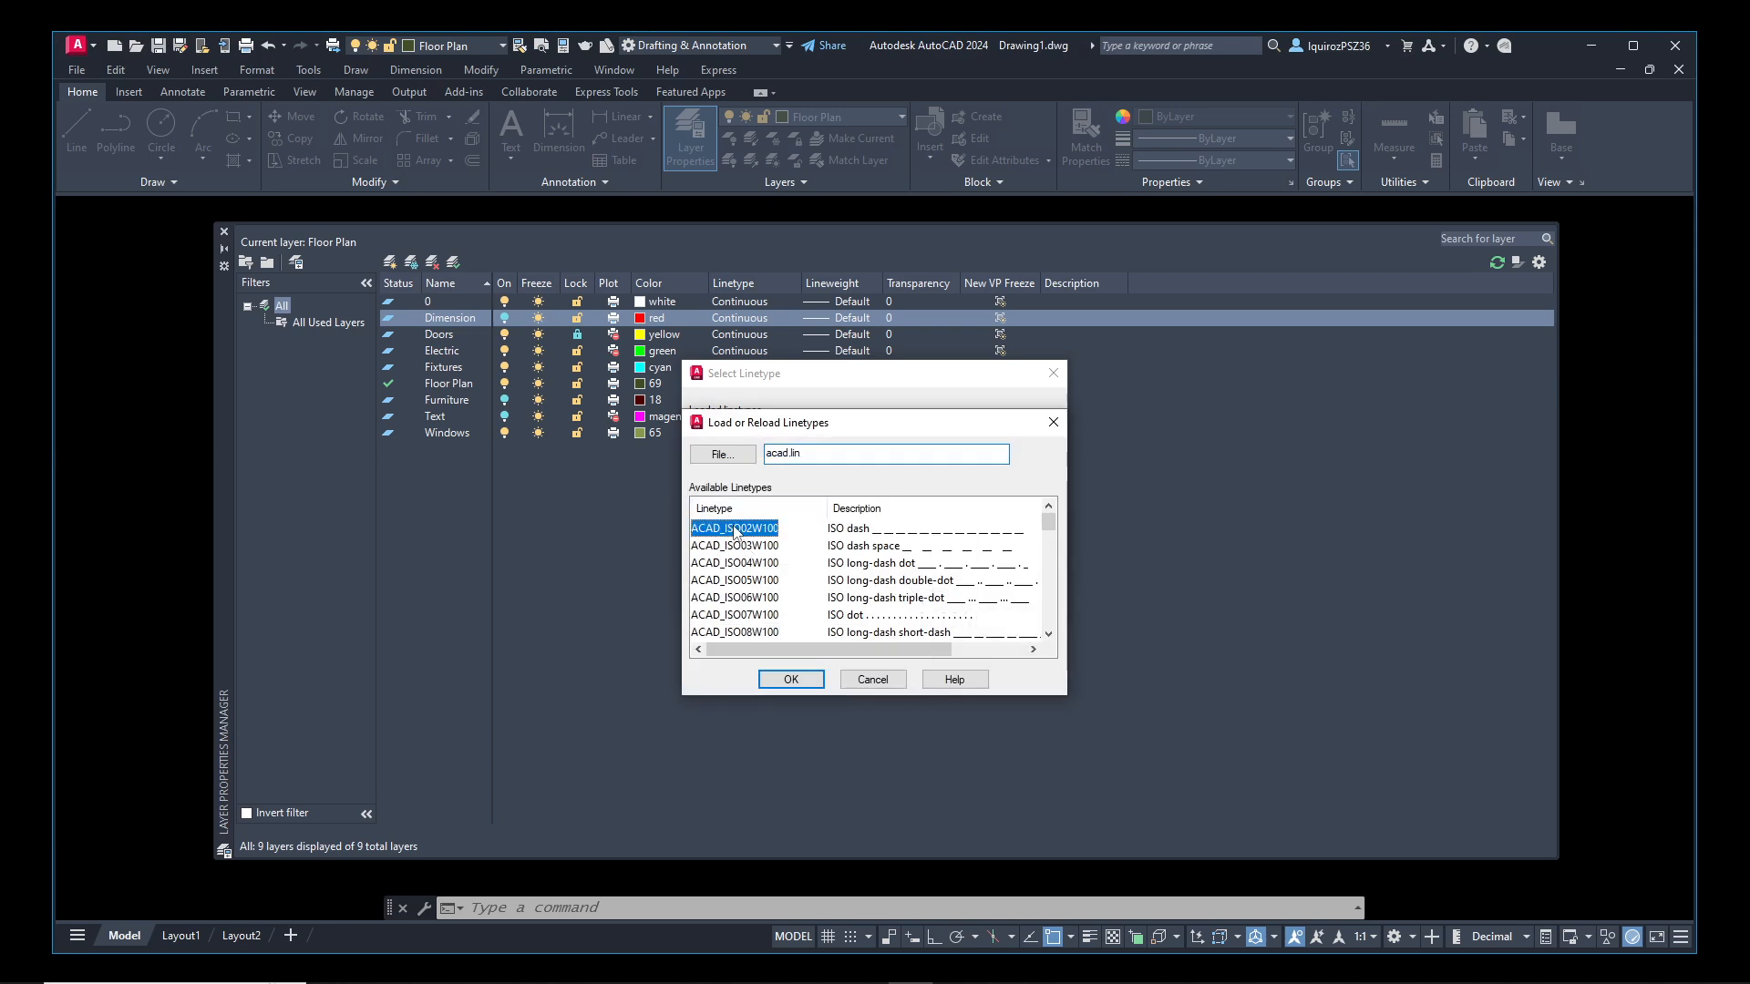
{"action": "key", "text": "ctrl+a"}
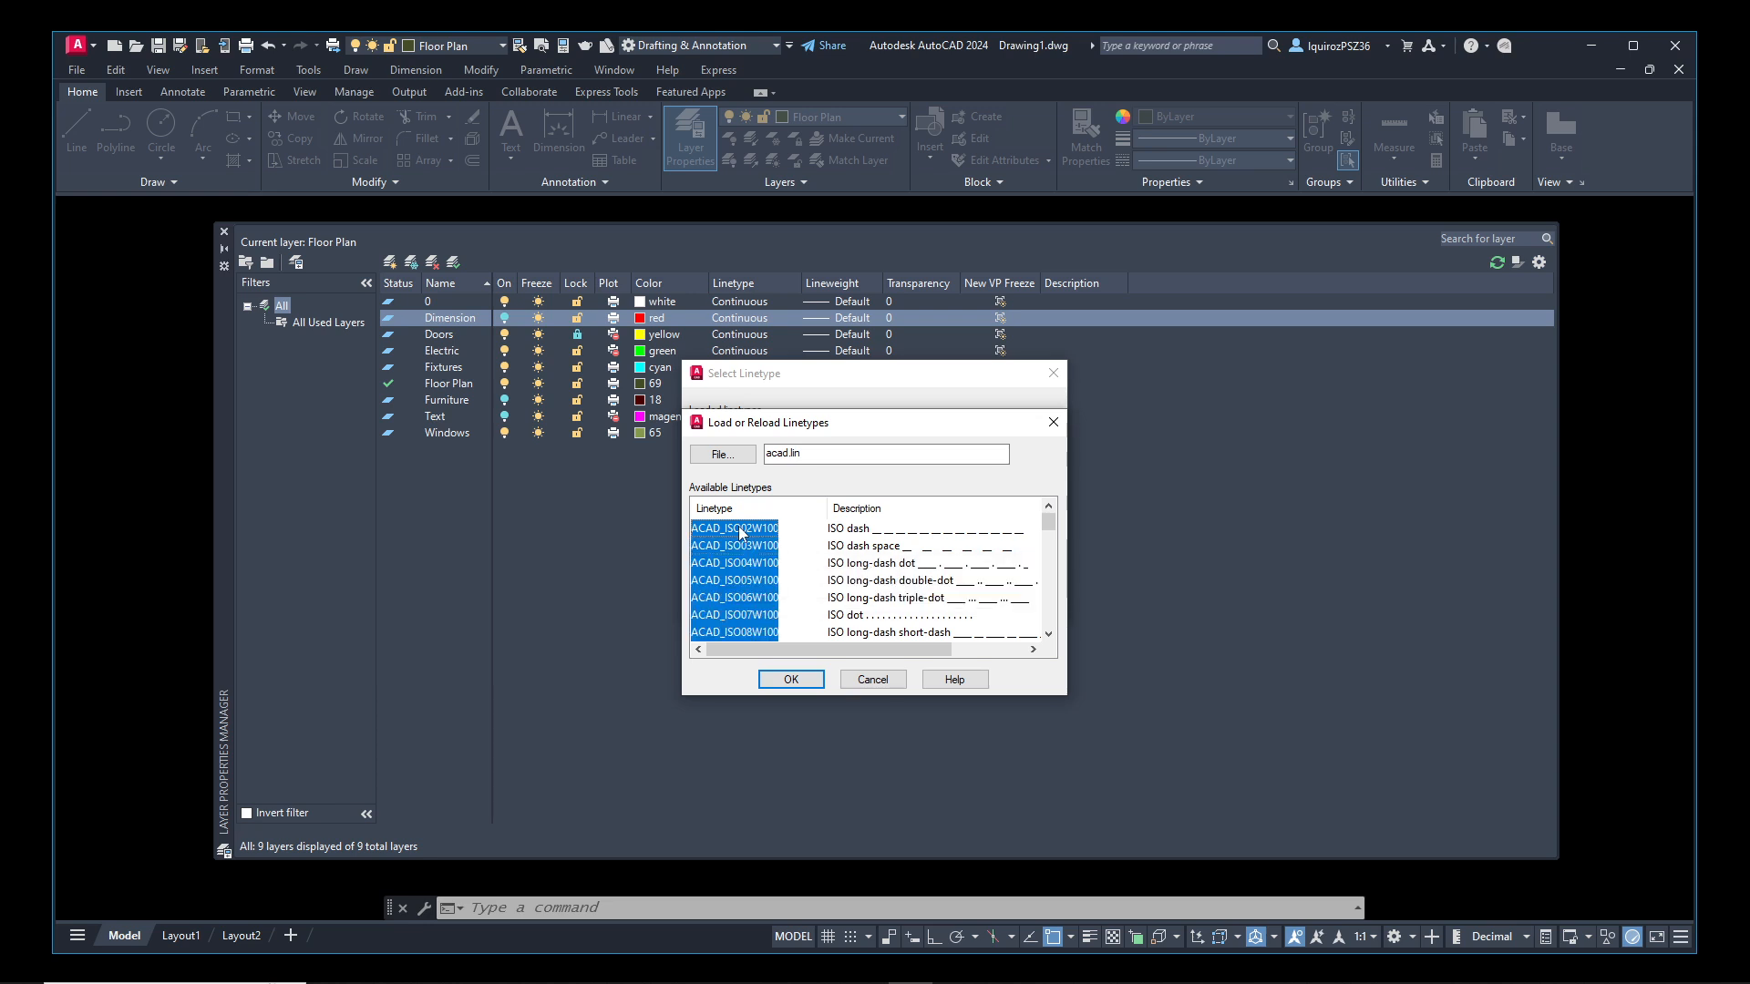
{"action": "left_click", "coordinate": [796, 680]}
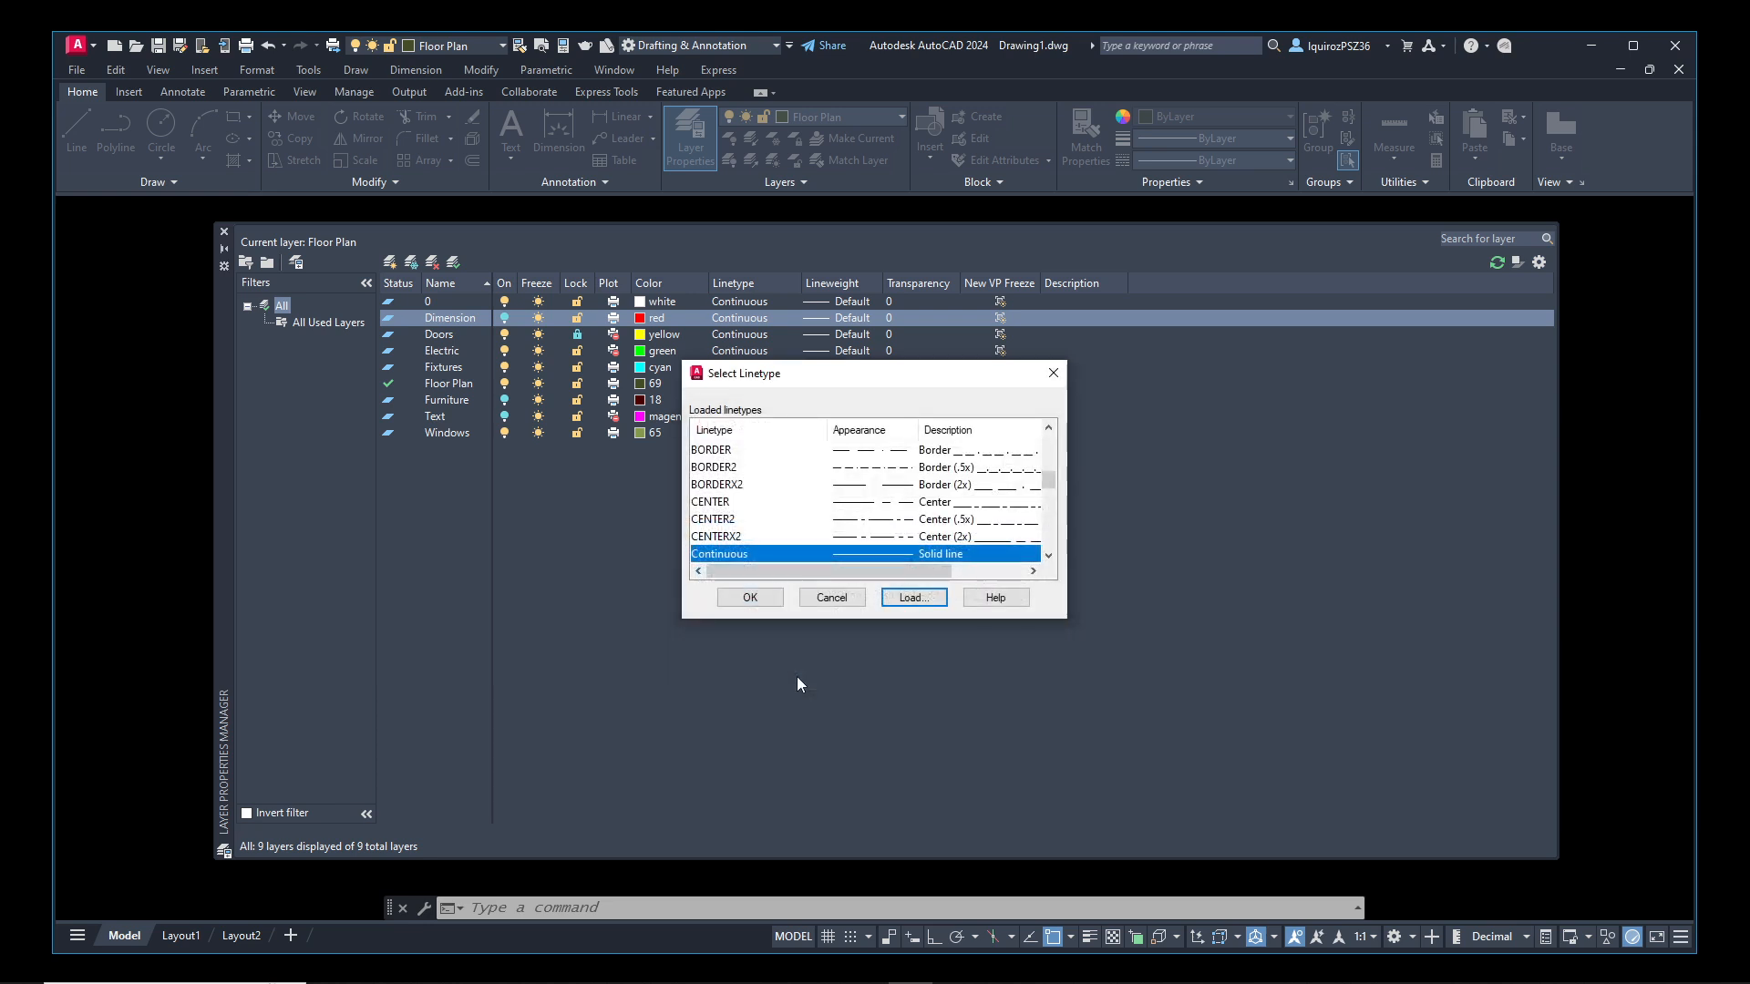
{"action": "left_click", "coordinate": [758, 598]}
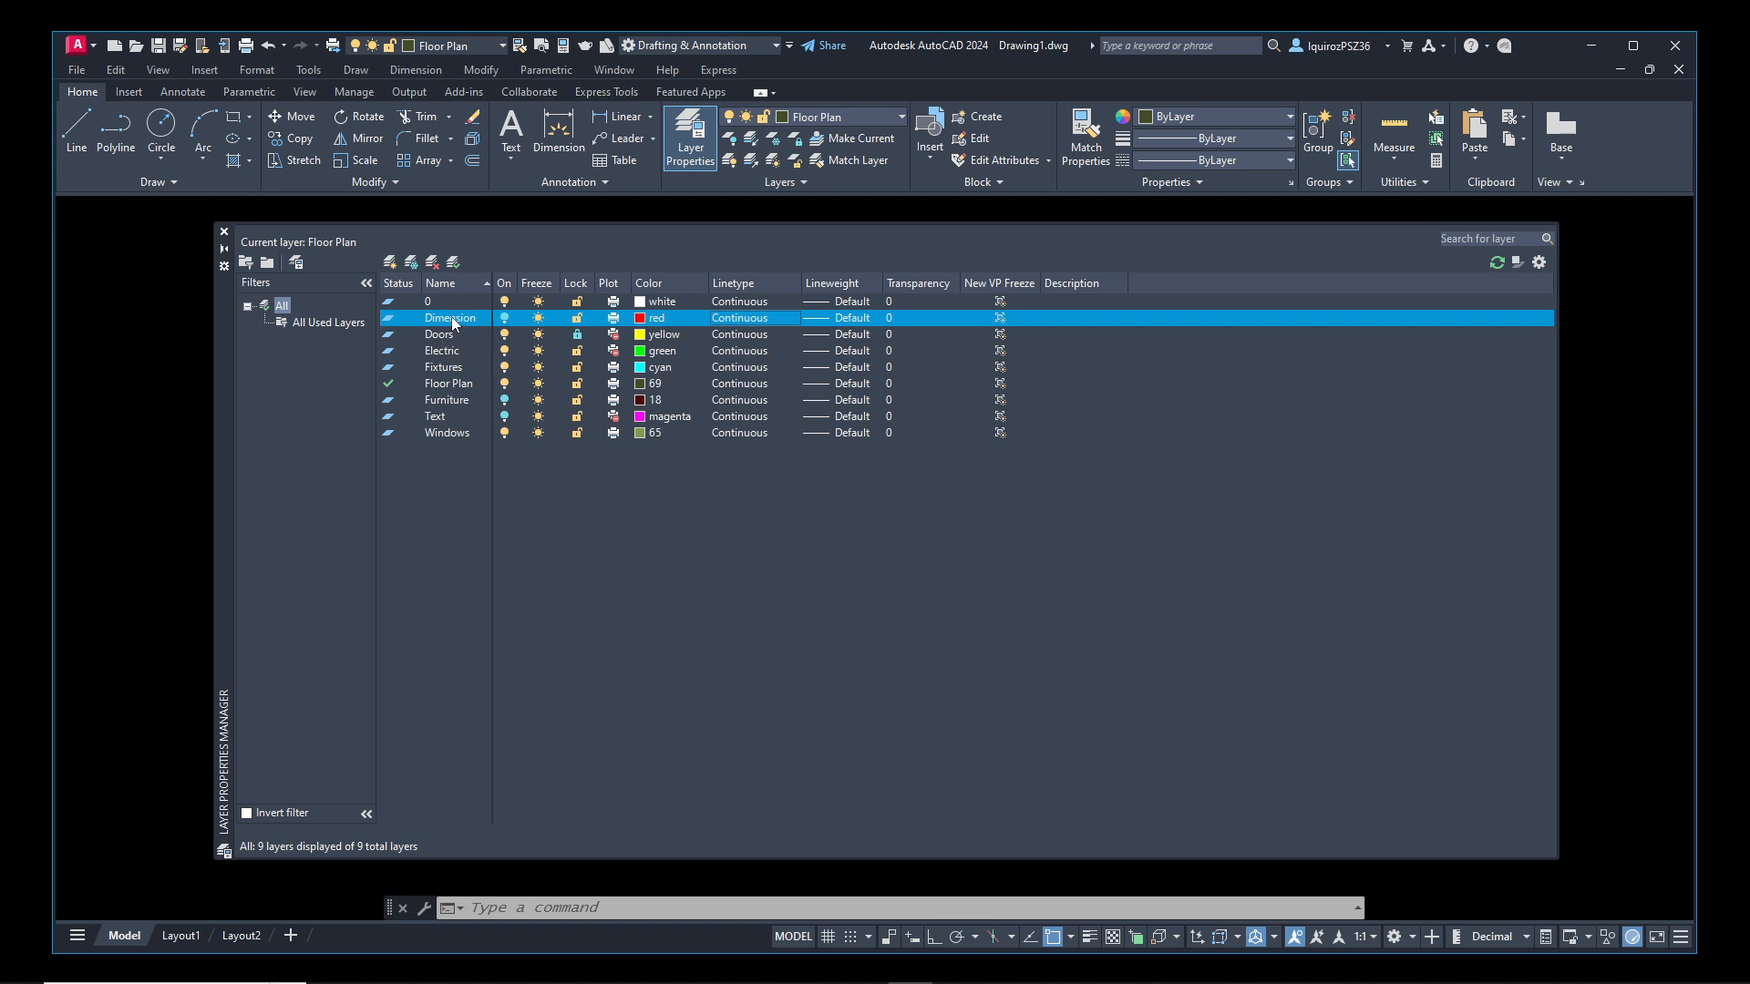
Browse the loaded linetypes available for the Dimension layer and close the list without changing the linetype
{"action": "left_click", "coordinate": [740, 318]}
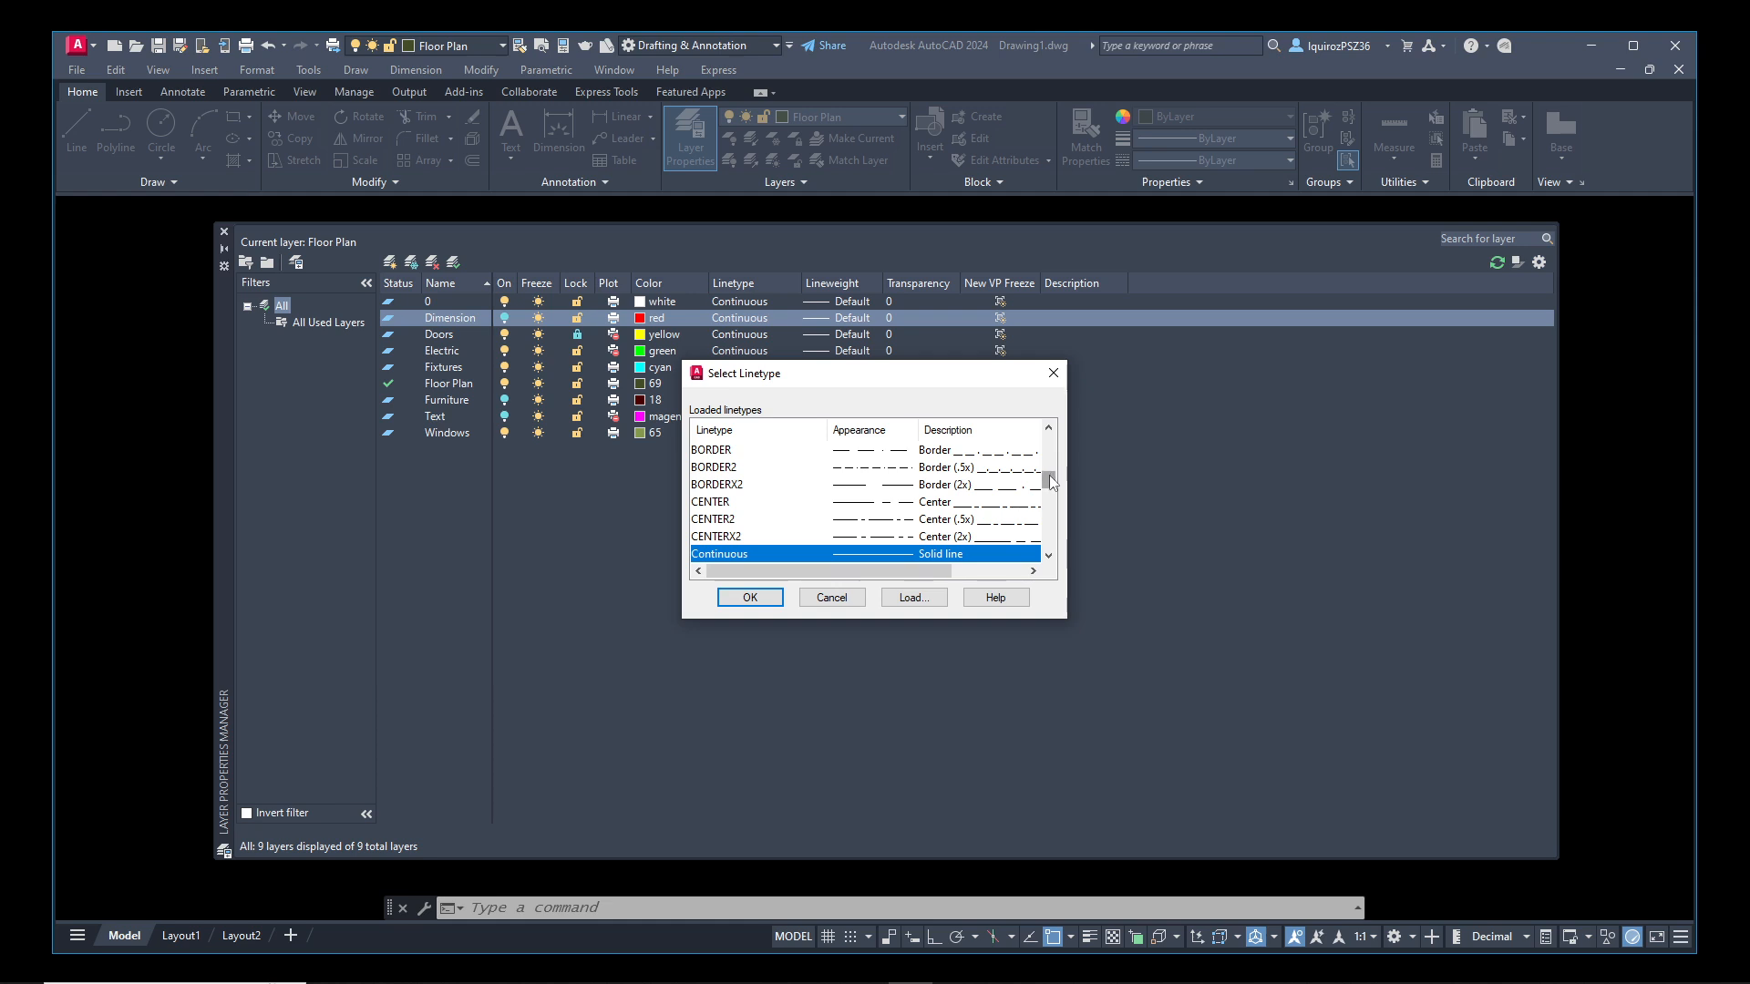
{"action": "left_click_drag", "start_coordinate": [1054, 471], "coordinate": [1019, 561]}
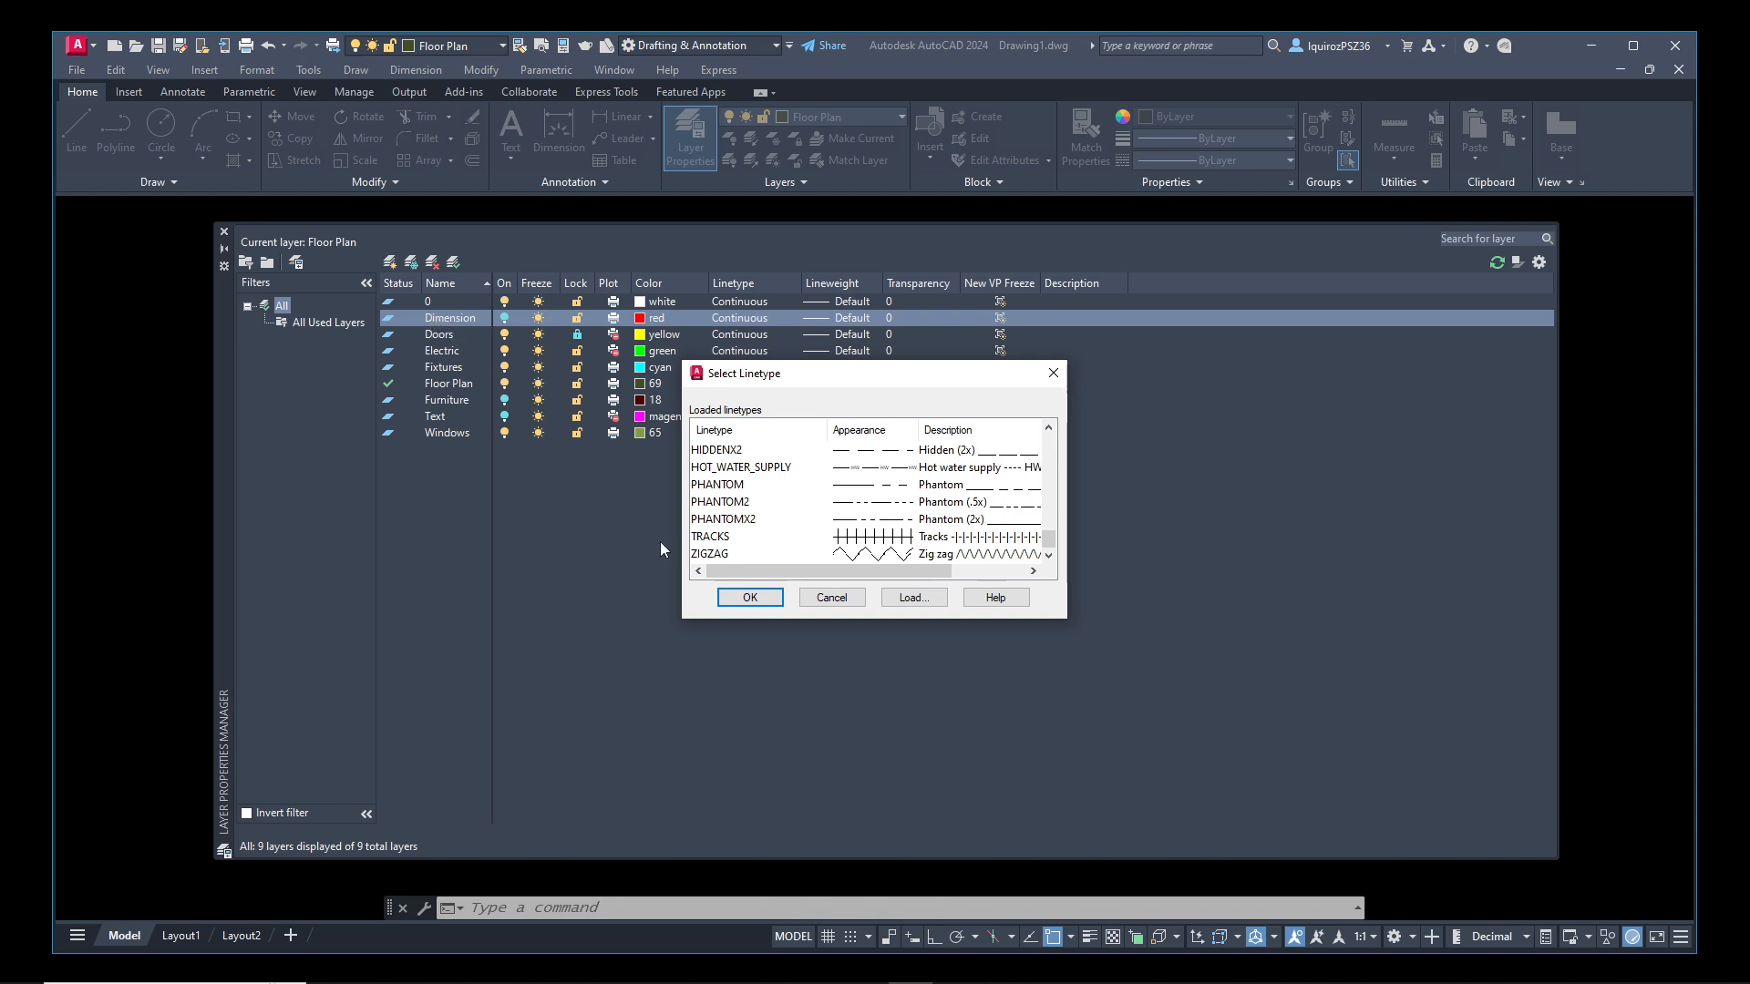
{"action": "left_click", "coordinate": [831, 598]}
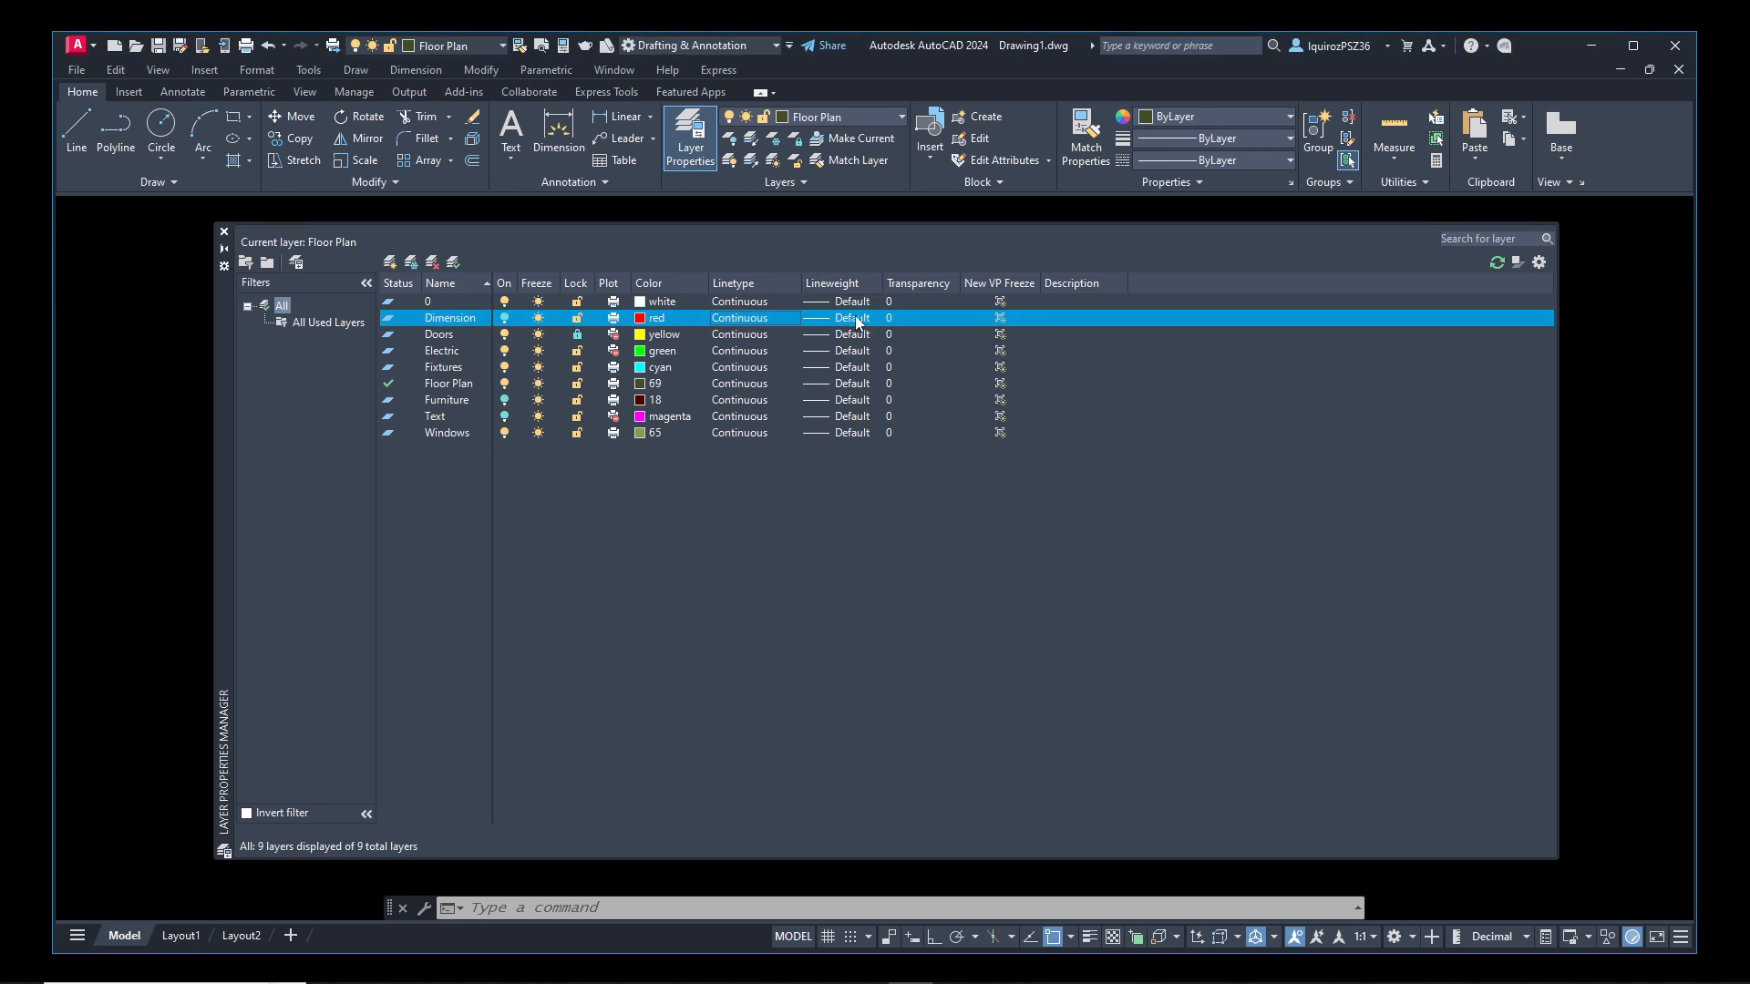
Look through the Dimension layer's lineweight options, including 0.30 mm and 0.35 mm, and cancel without applying one
{"action": "left_click", "coordinate": [855, 316]}
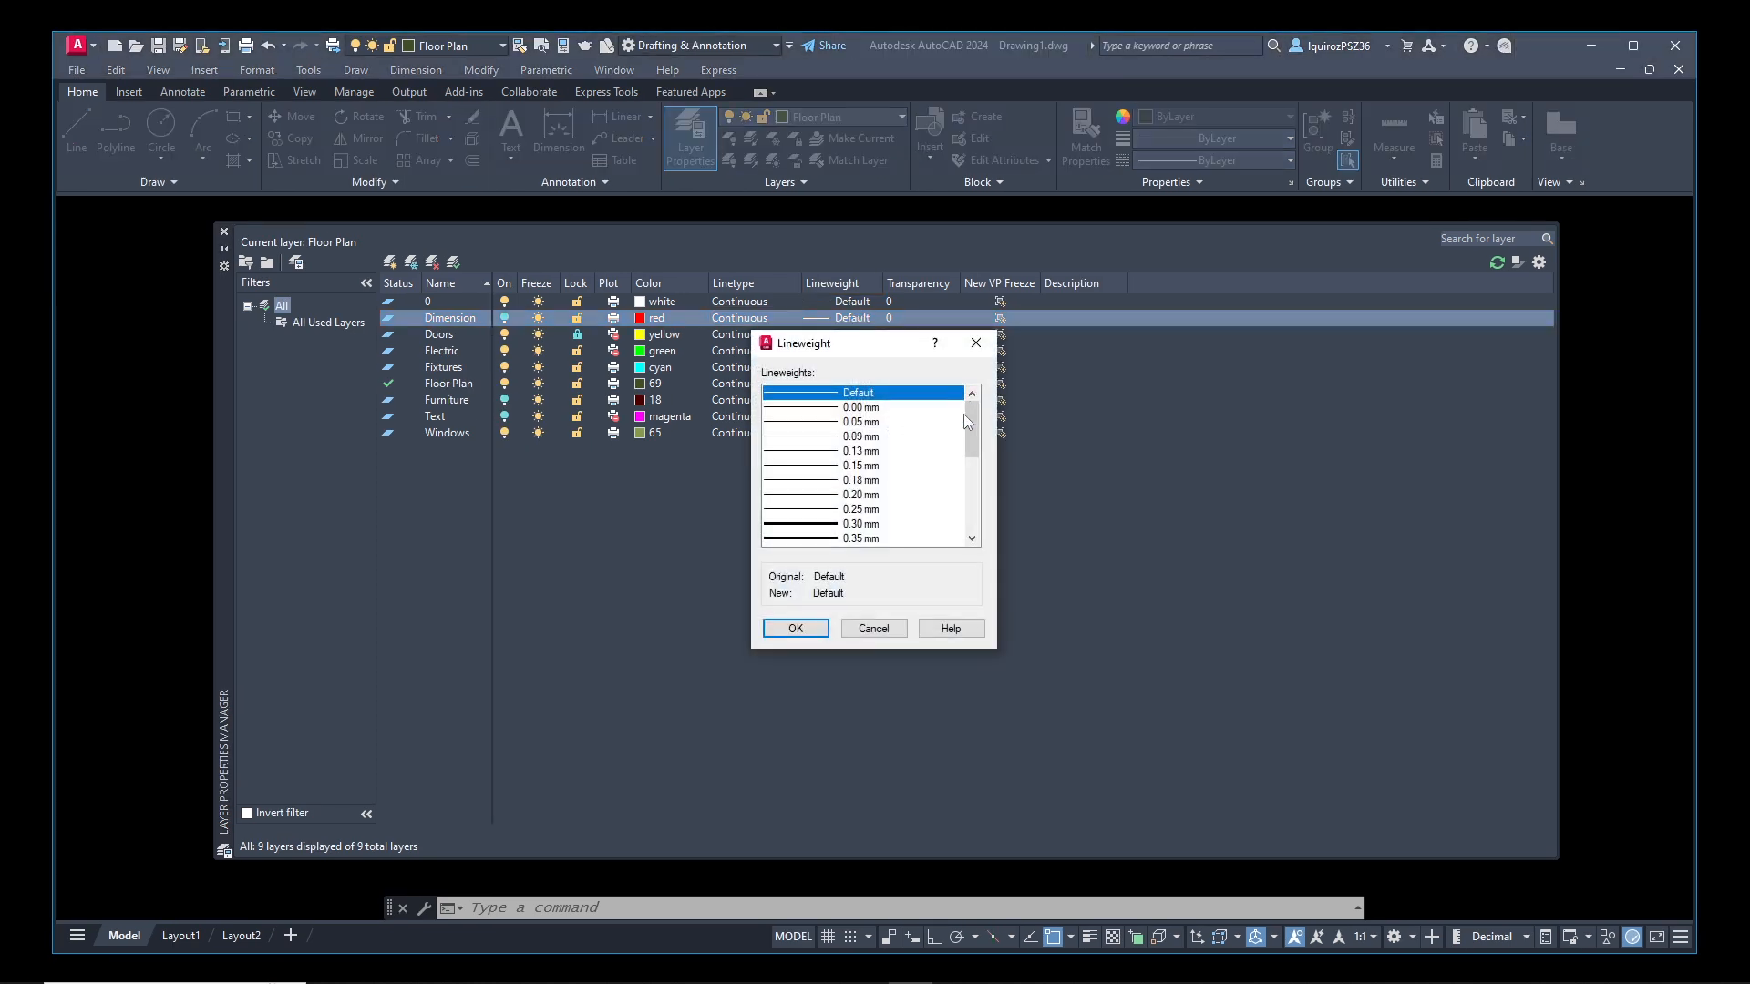
{"action": "mouse_move", "coordinate": [968, 406]}
{"action": "left_mouse_down"}
{"action": "mouse_move", "coordinate": [973, 444]}
{"action": "mouse_move", "coordinate": [972, 401]}
{"action": "left_mouse_up"}
{"action": "left_click", "coordinate": [824, 525]}
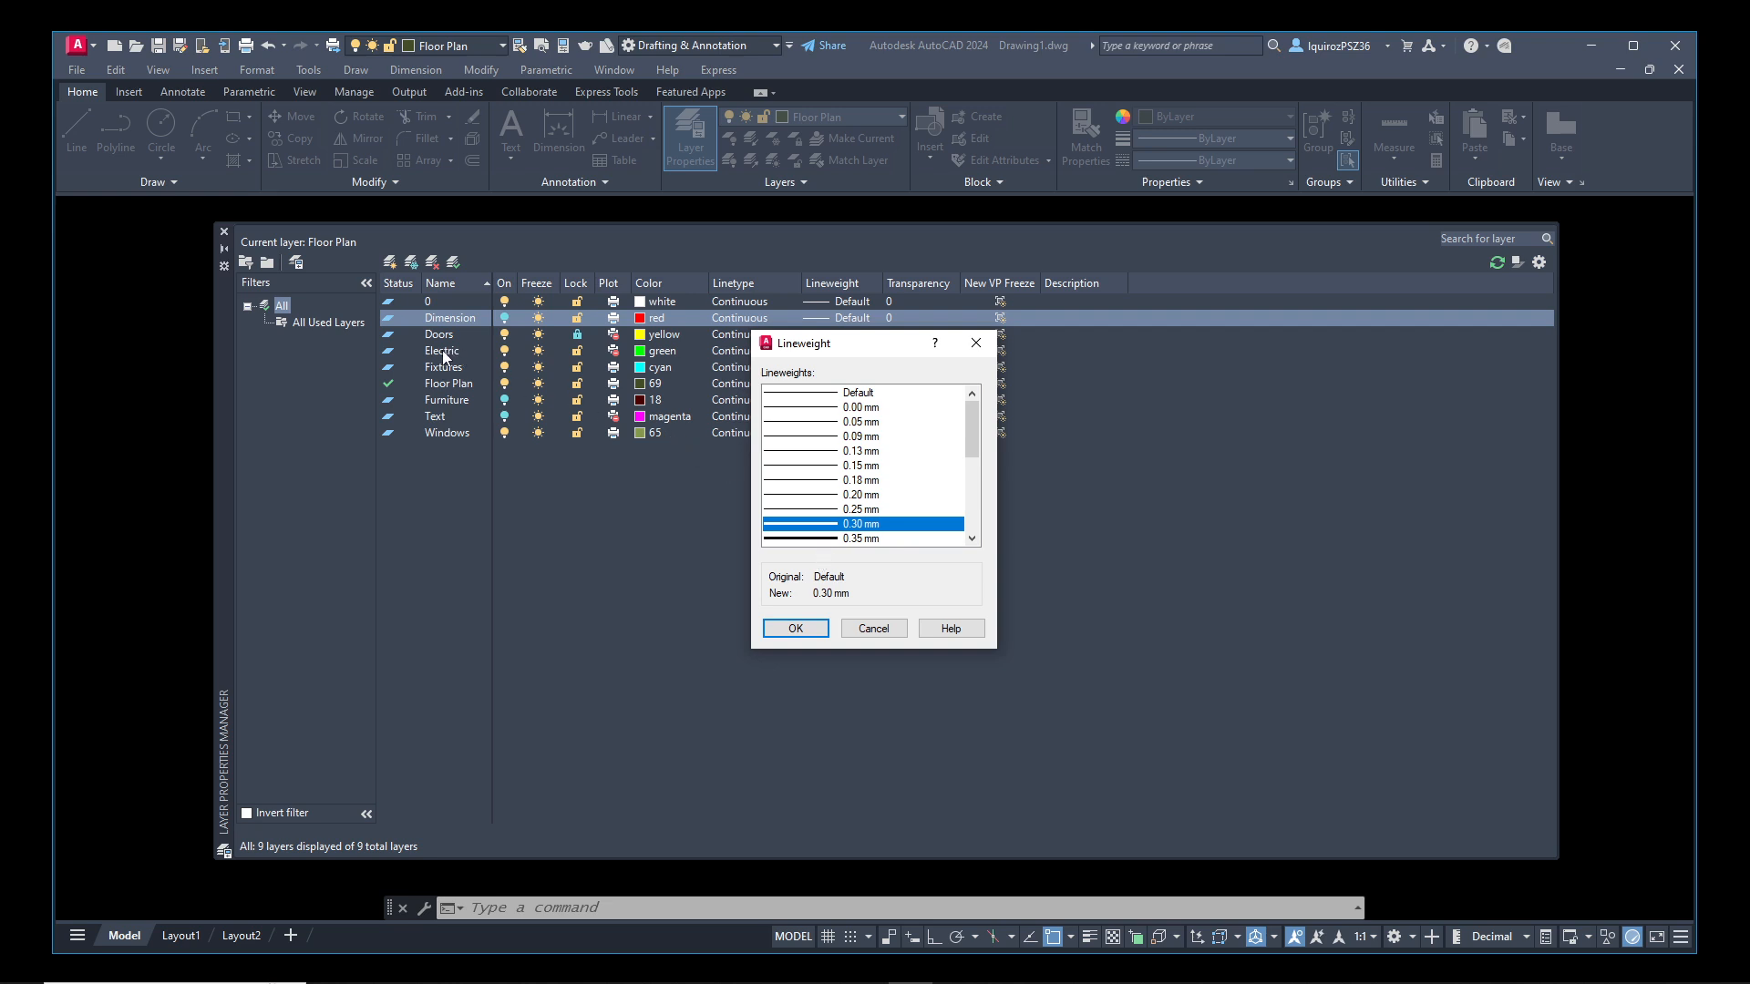
{"action": "left_click", "coordinate": [840, 540]}
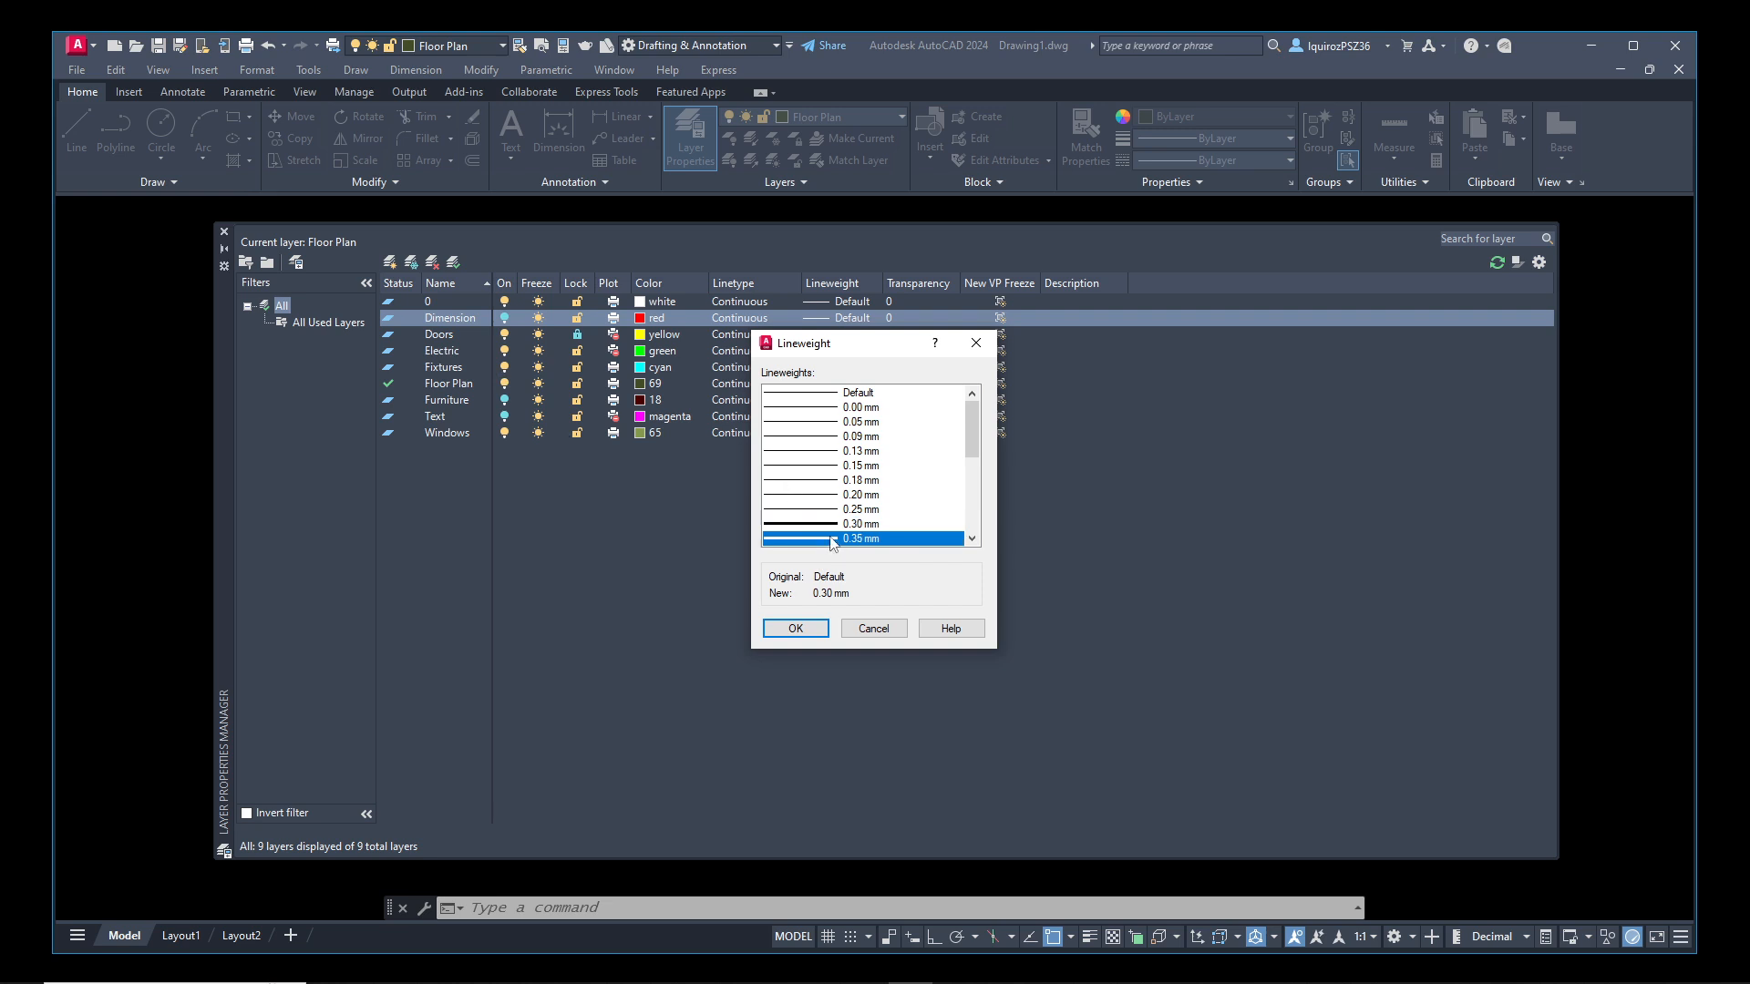
{"action": "left_click", "coordinate": [873, 629]}
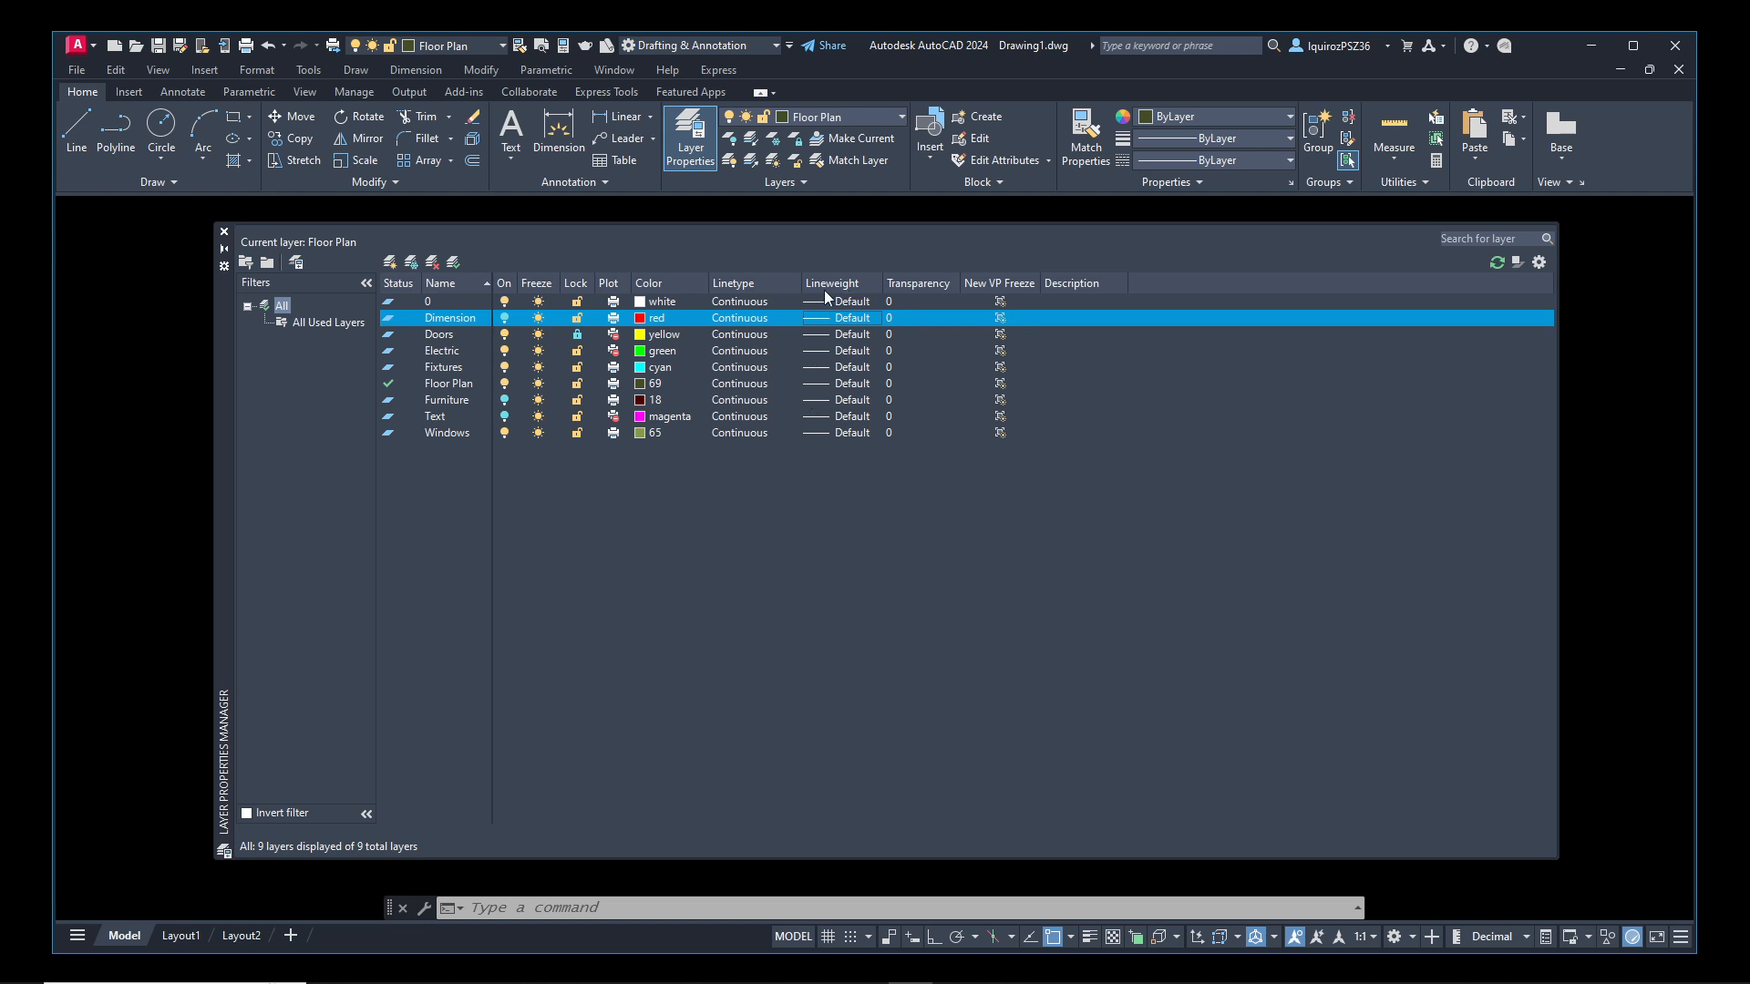
{"action": "key", "text": "ctrl+1"}
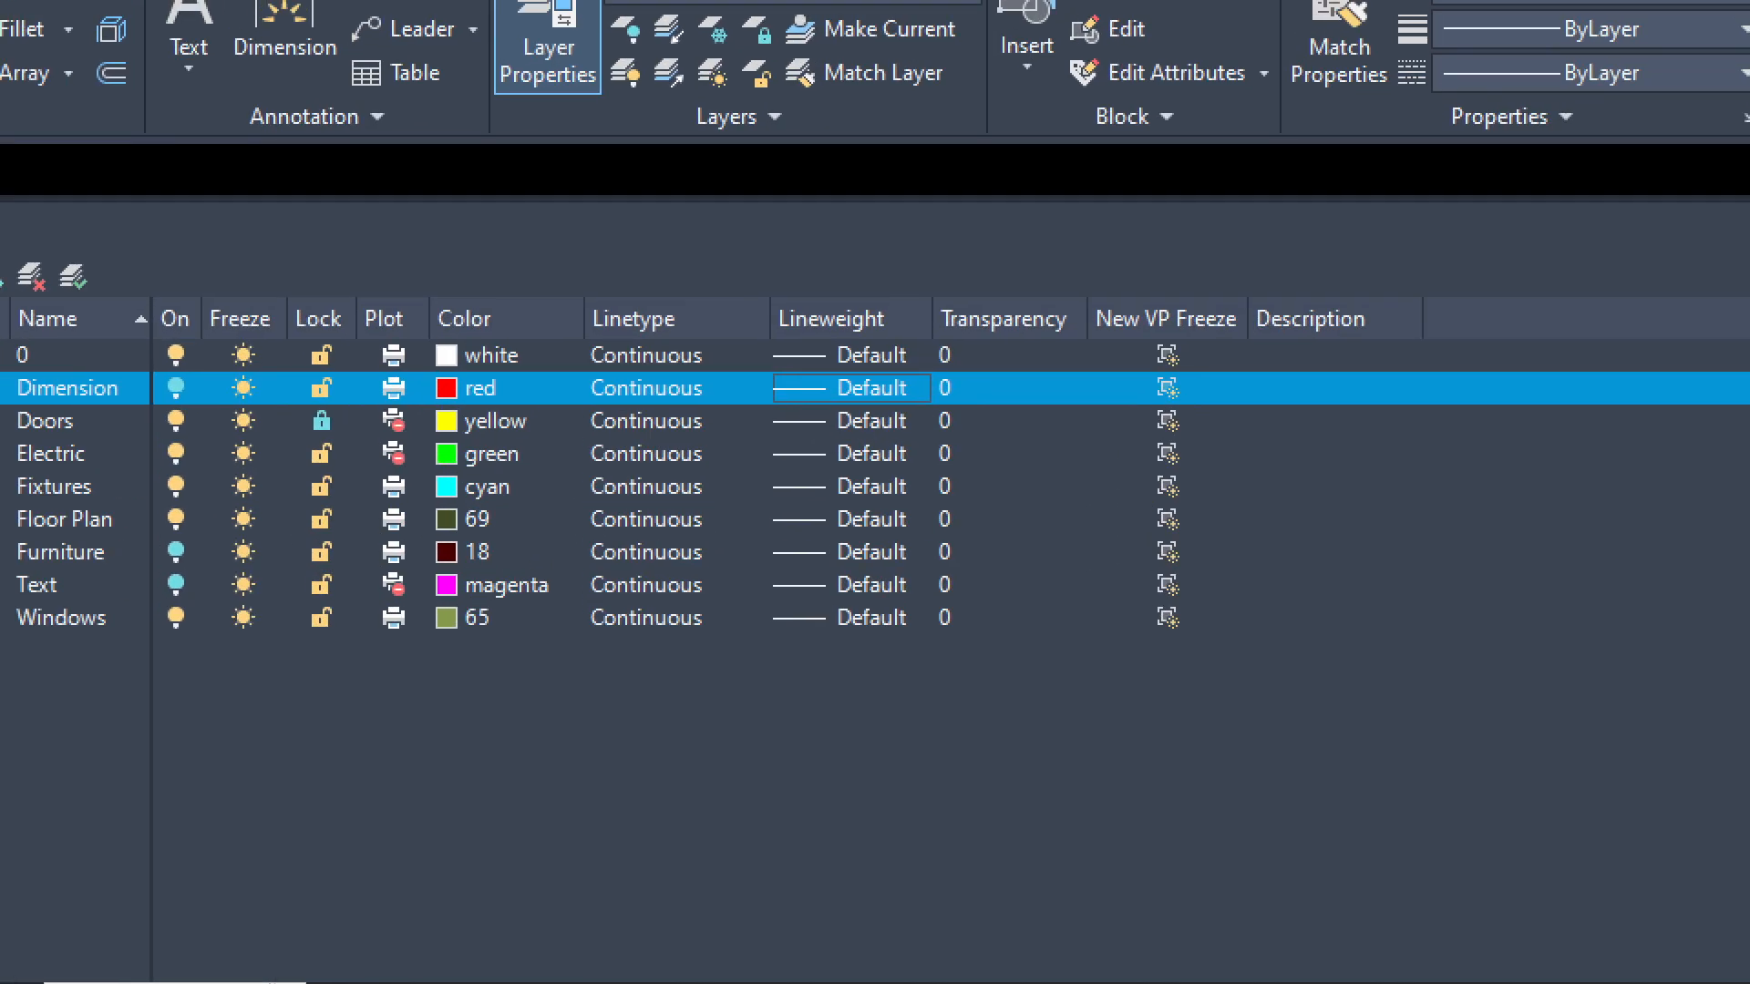
Close the layer manager and check how the circle on the locked layer appears in the drawing
{"action": "left_click", "coordinate": [803, 226]}
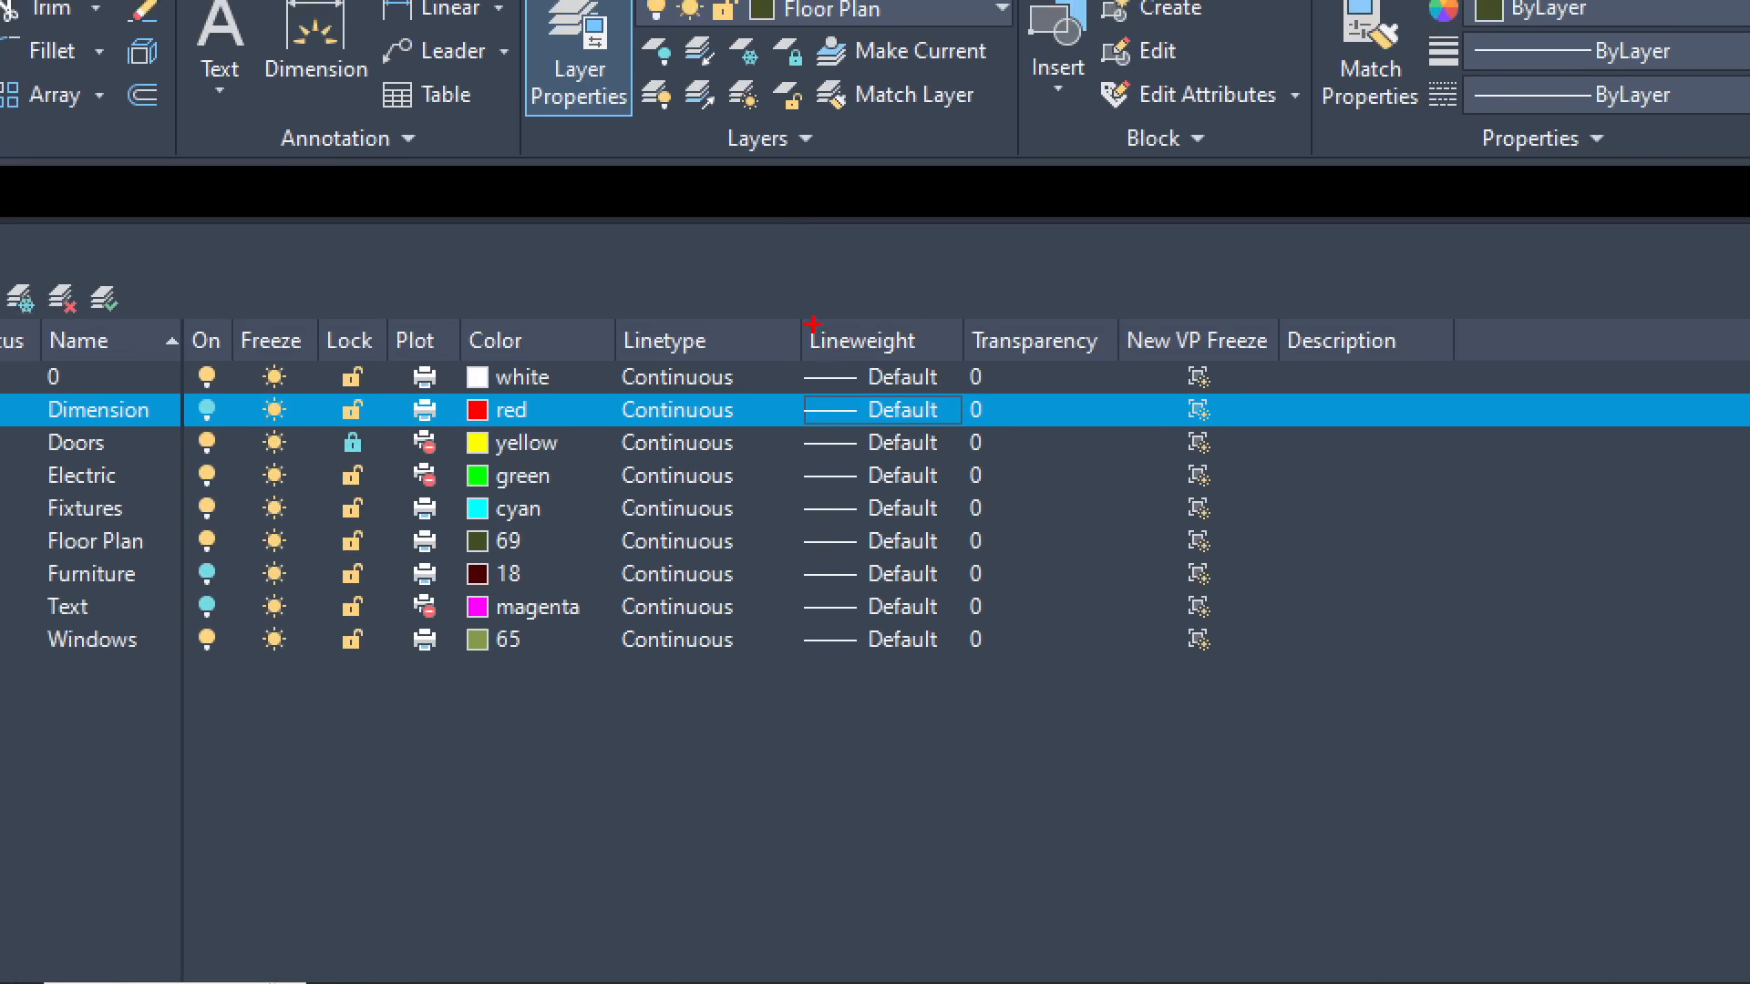
{"action": "left_click_drag", "start_coordinate": [800, 322], "coordinate": [1113, 361], "text": "ctrl"}
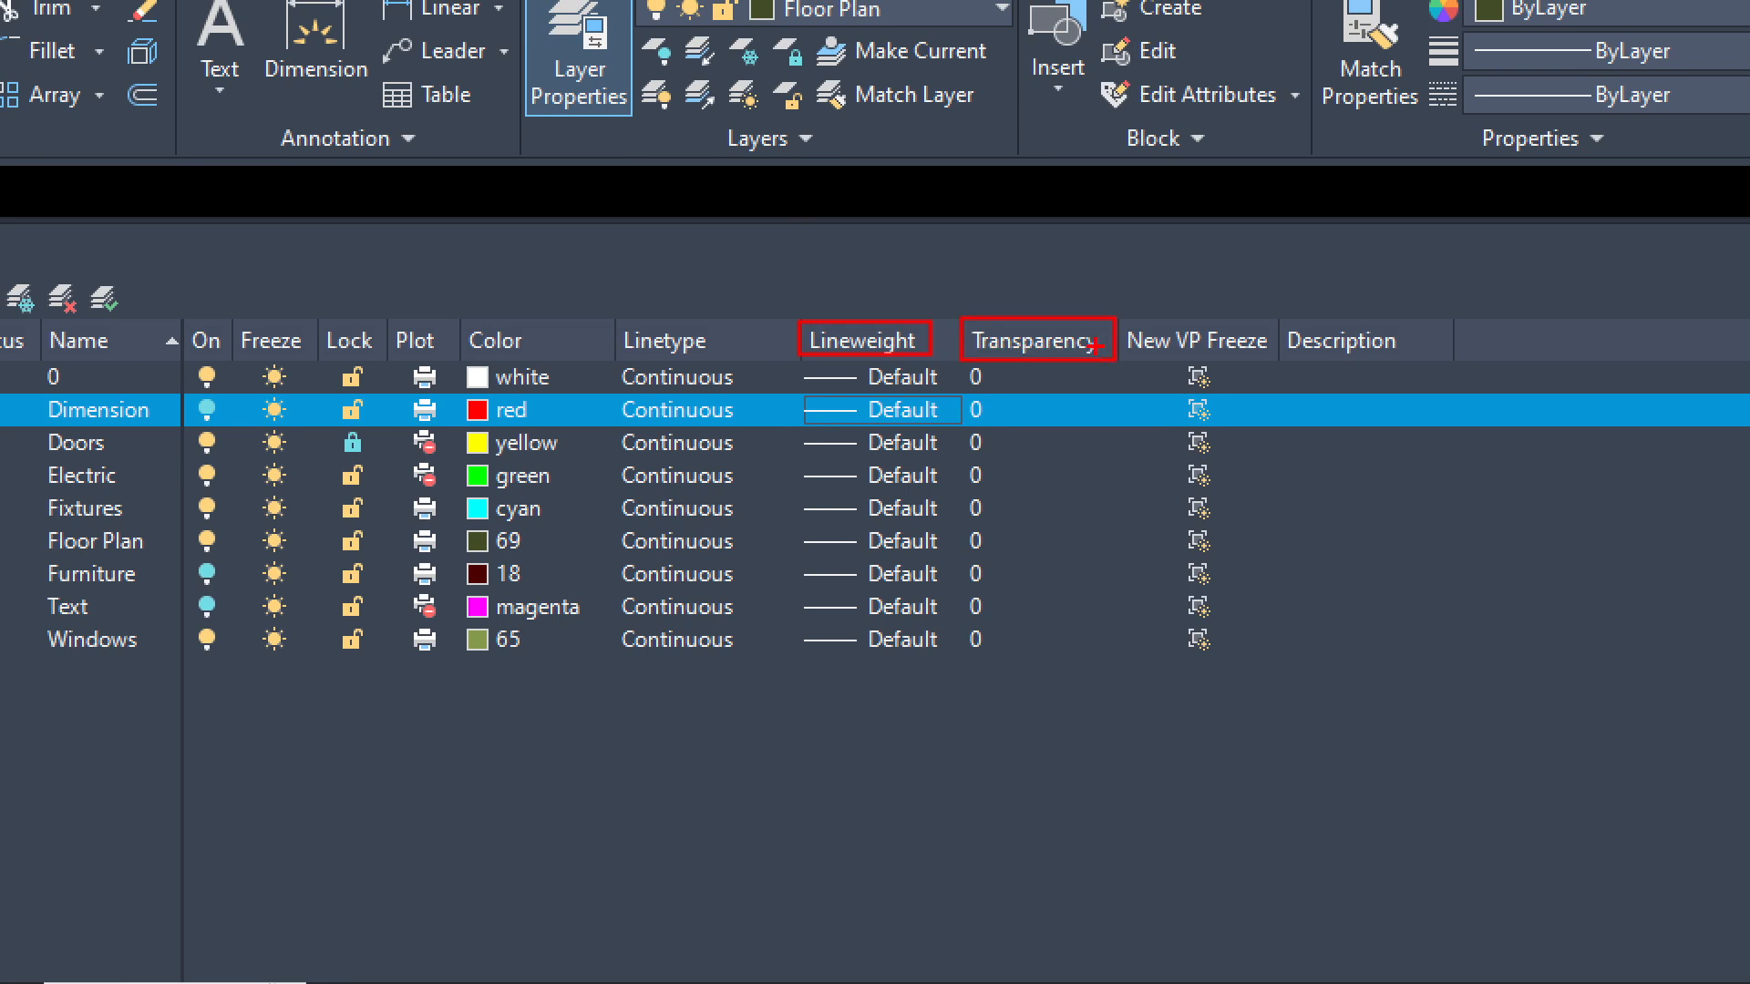
{"action": "key", "text": "Escape"}
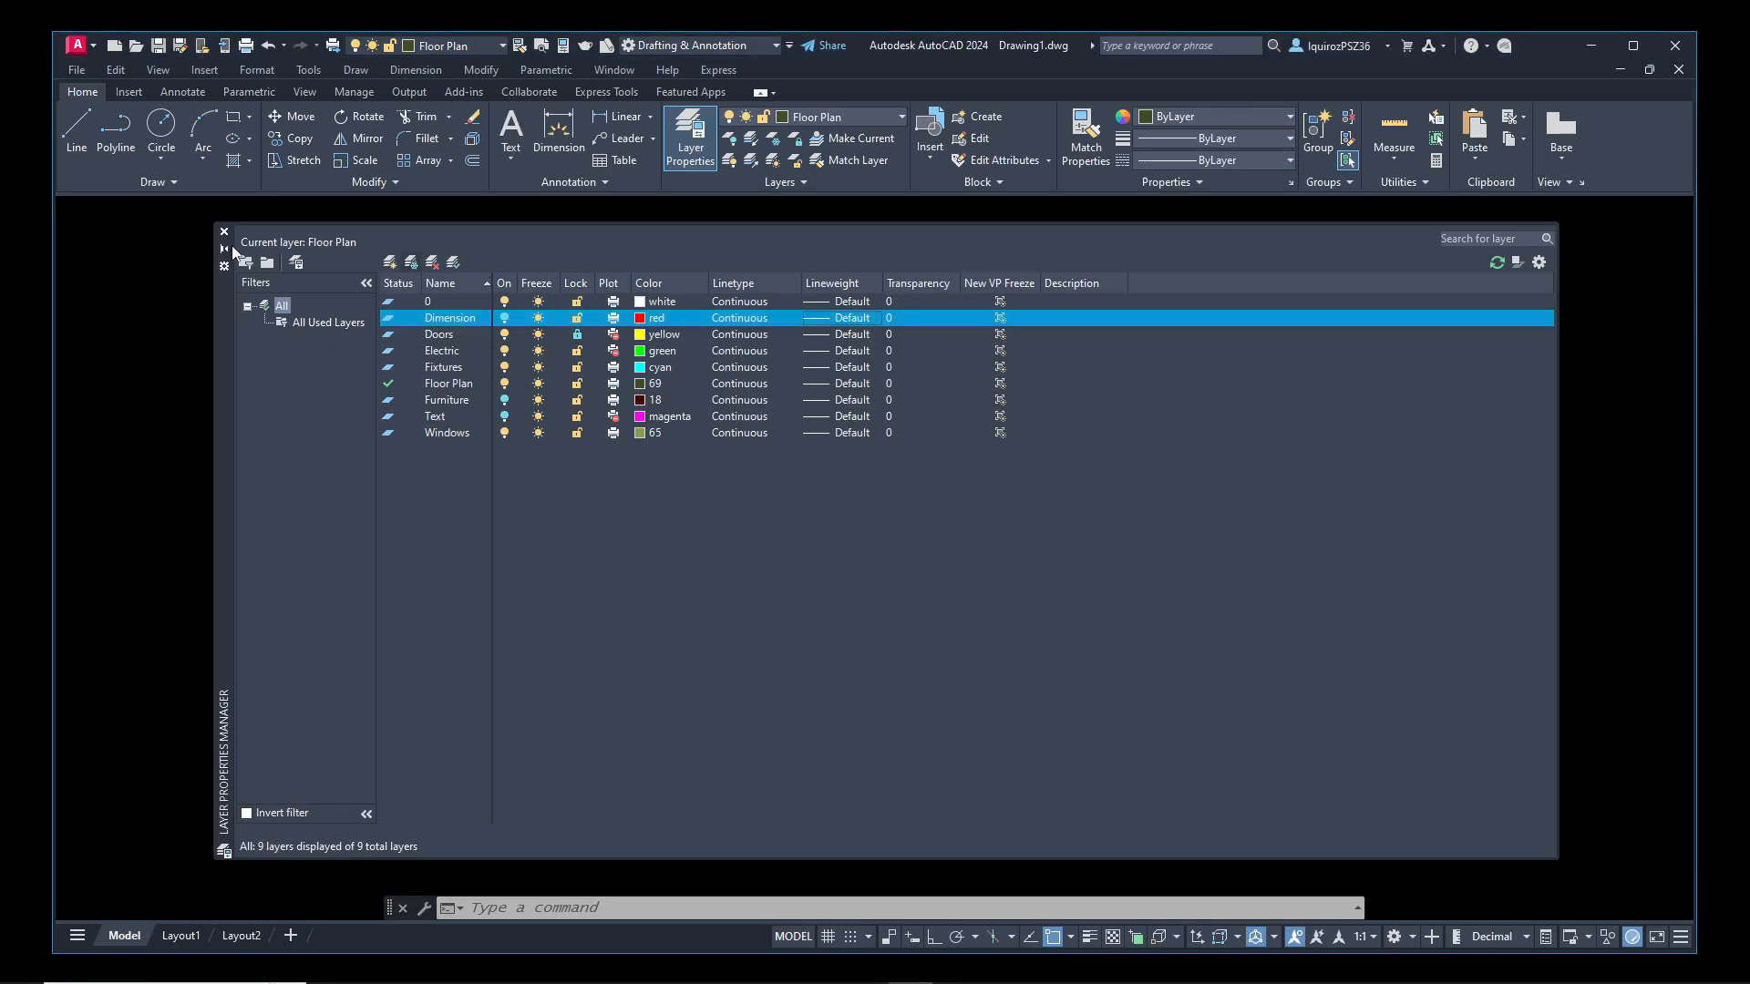
{"action": "left_click", "coordinate": [224, 231]}
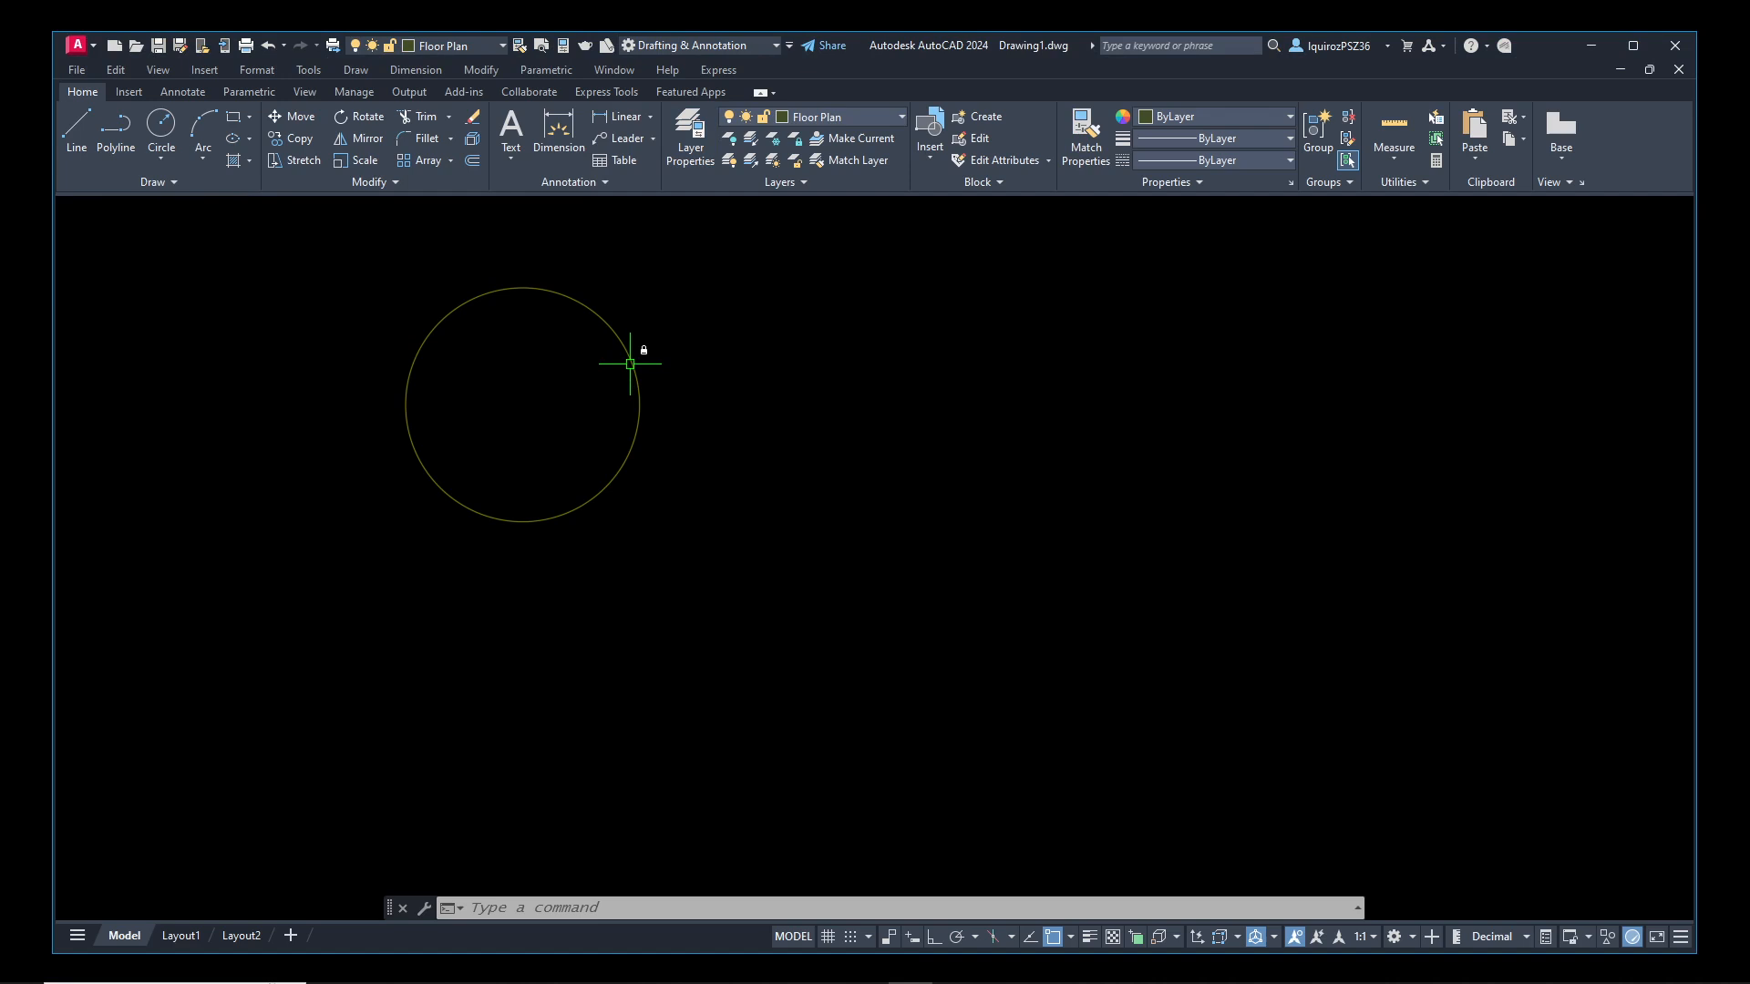
Unlock the Doors layer and turn the Dimension, Furniture and Text layers back on
{"action": "type", "text": "layer"}
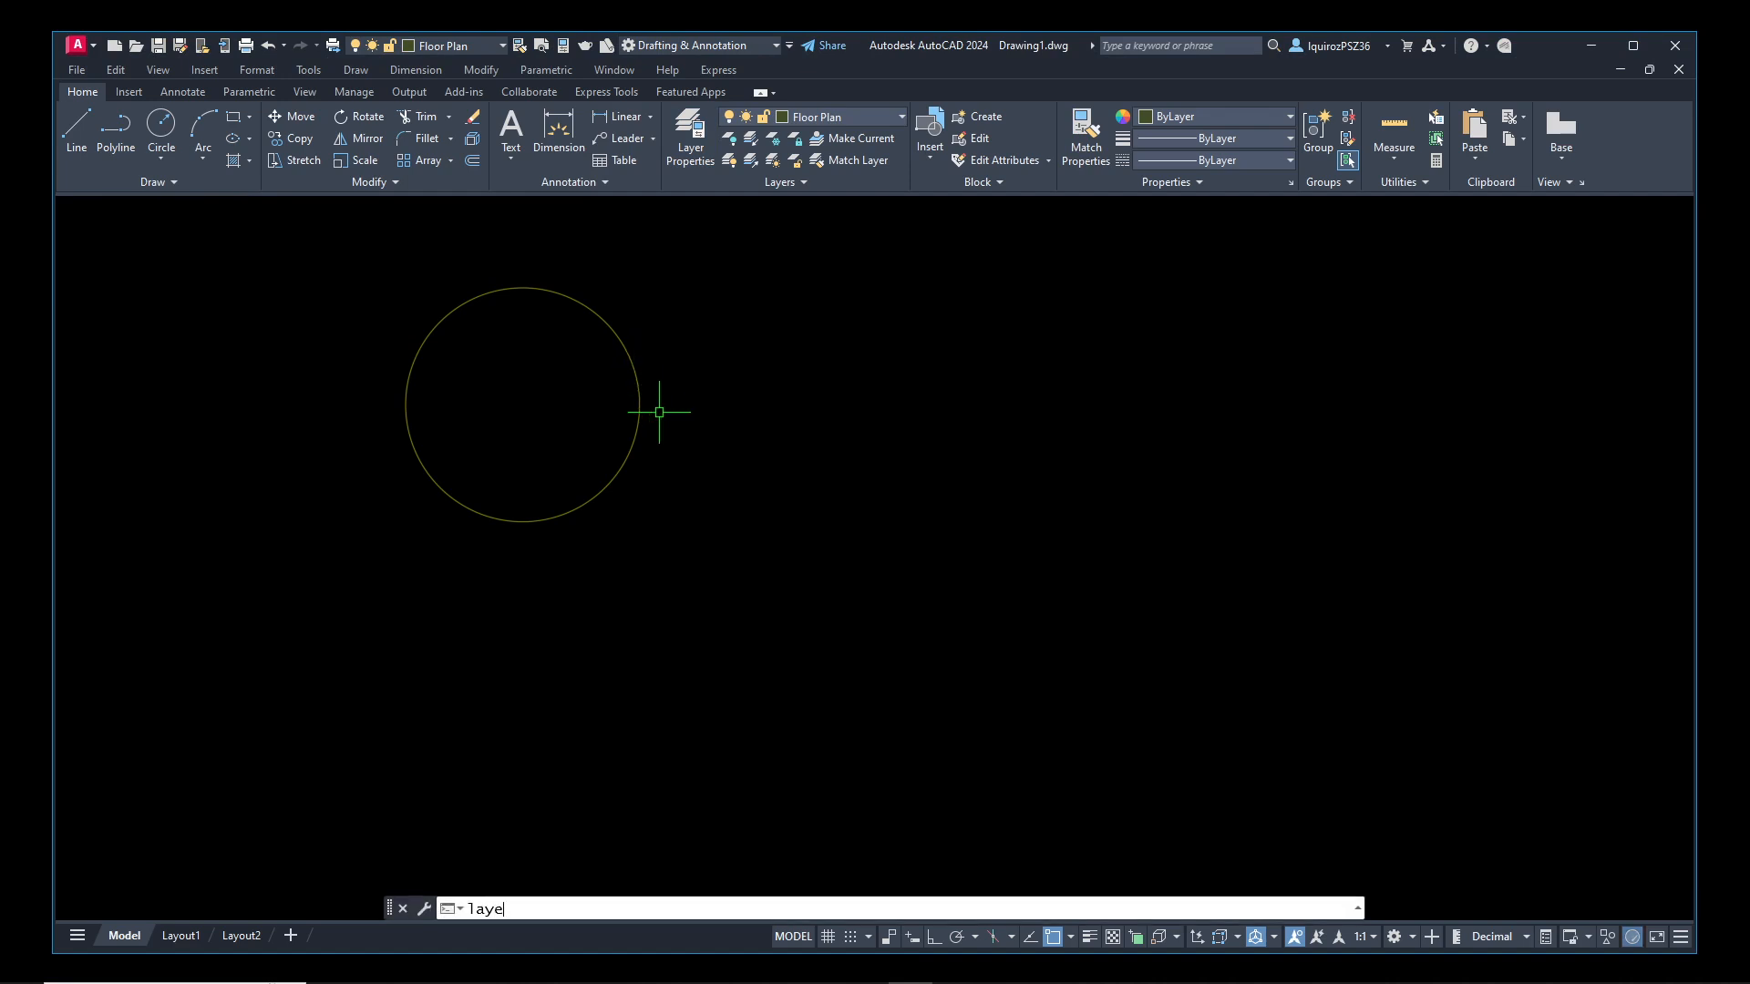
{"action": "key", "text": "Return"}
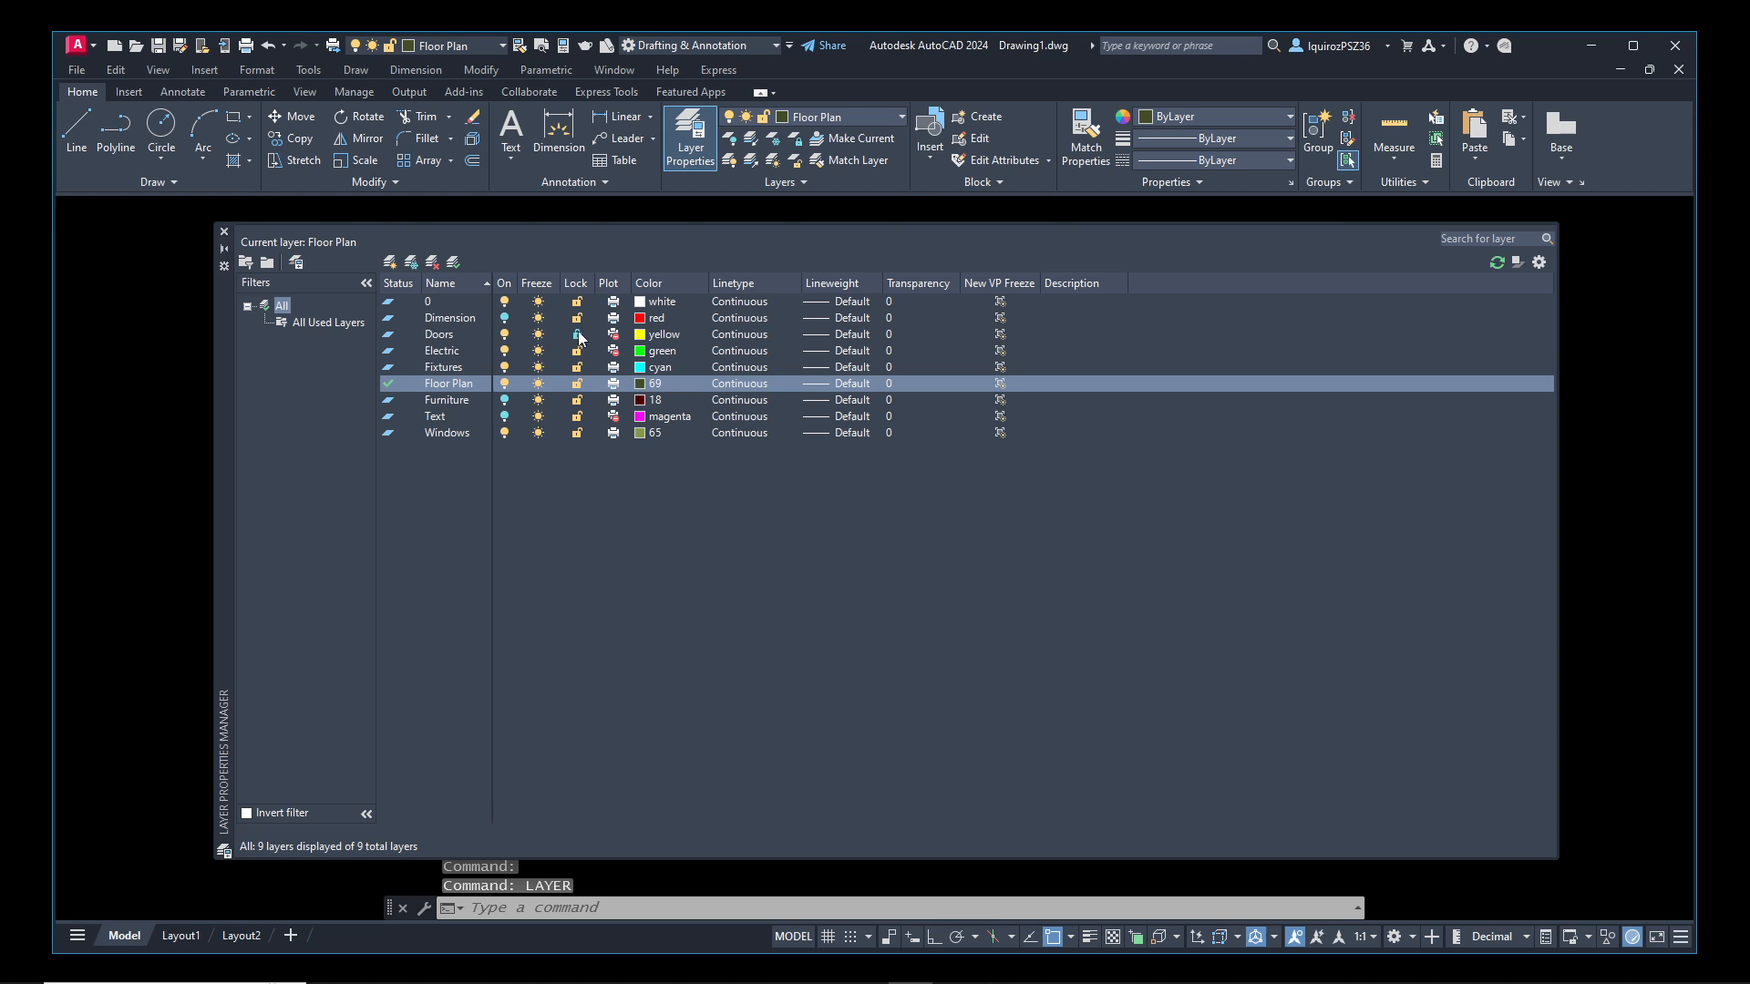
{"action": "left_click", "coordinate": [550, 337]}
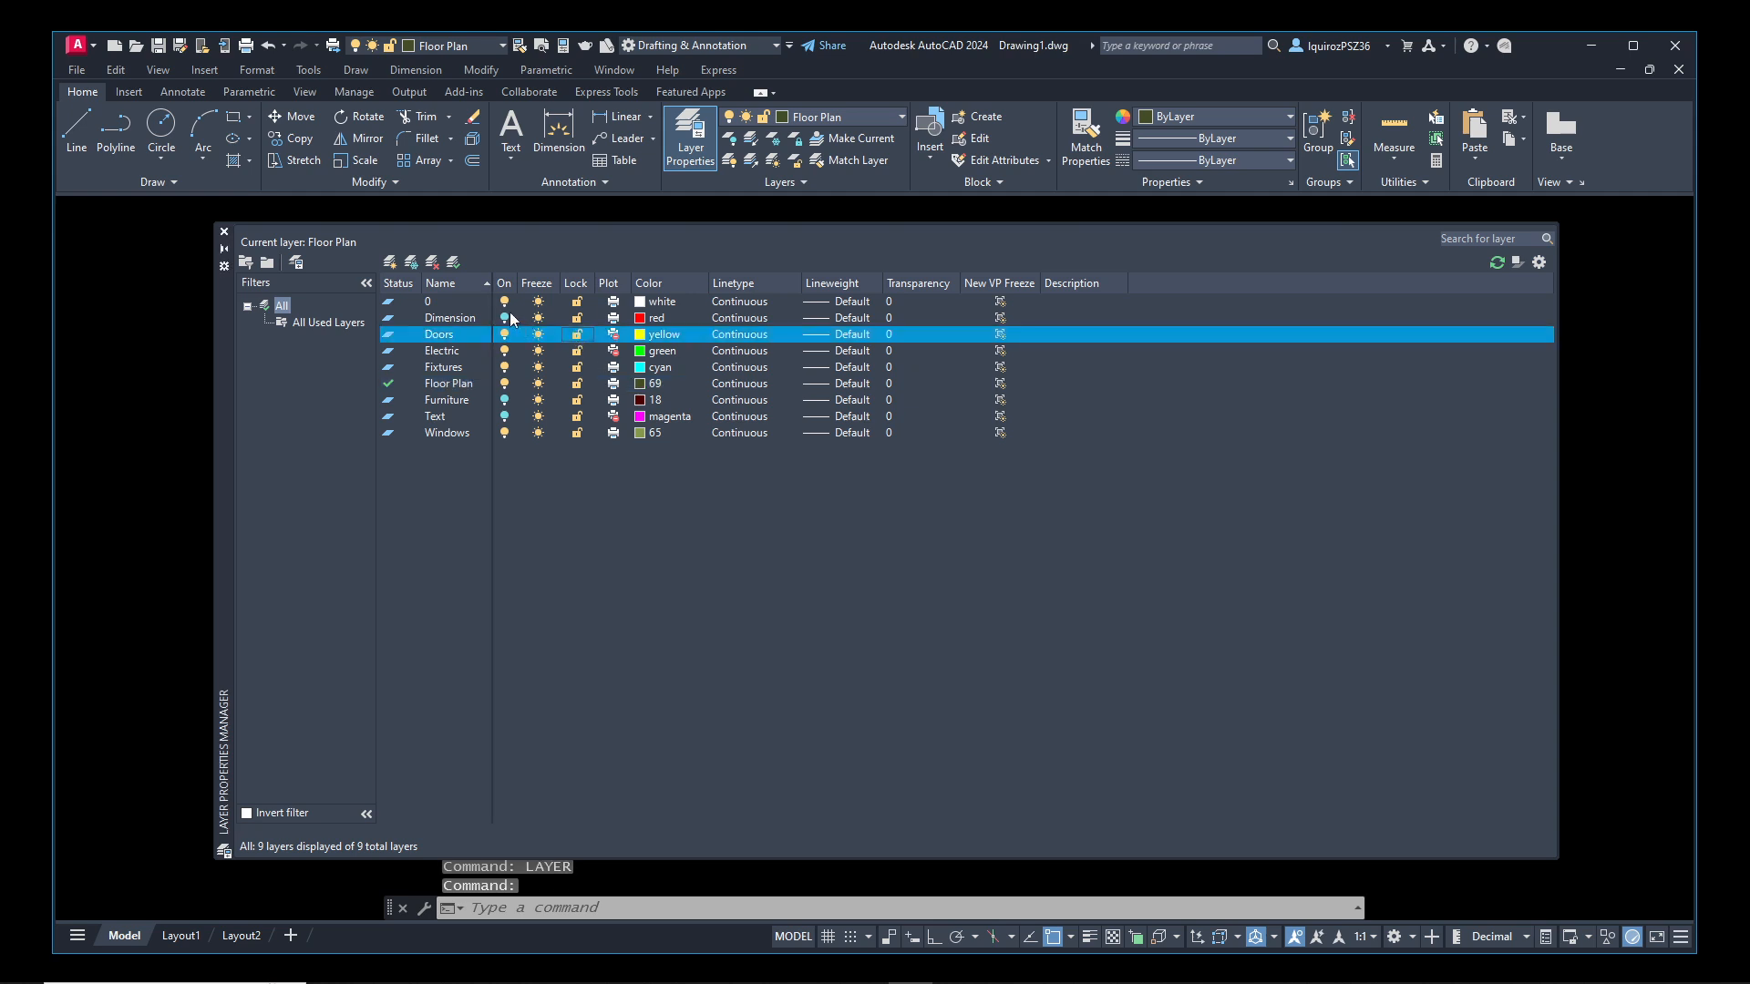
{"action": "left_click", "coordinate": [508, 317]}
{"action": "left_click", "coordinate": [506, 417]}
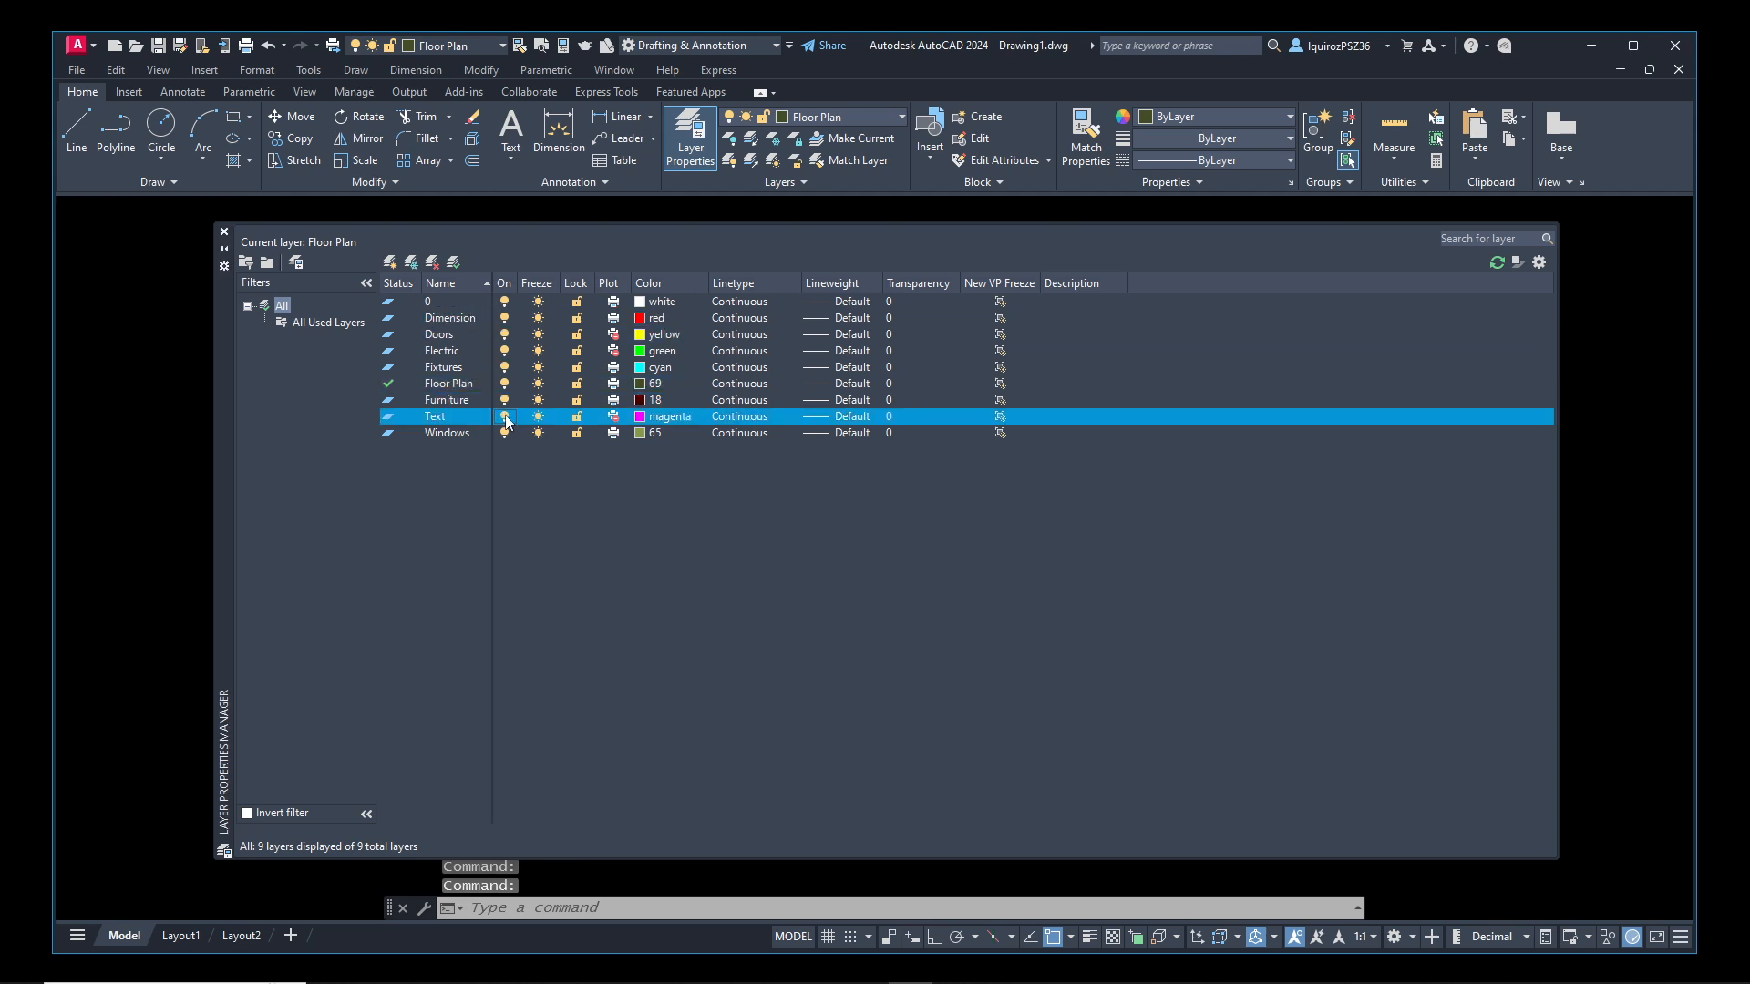
{"action": "left_click", "coordinate": [223, 231]}
Set the Doors layer's transparency to 50 and regenerate the drawing
{"action": "type", "text": "layer"}
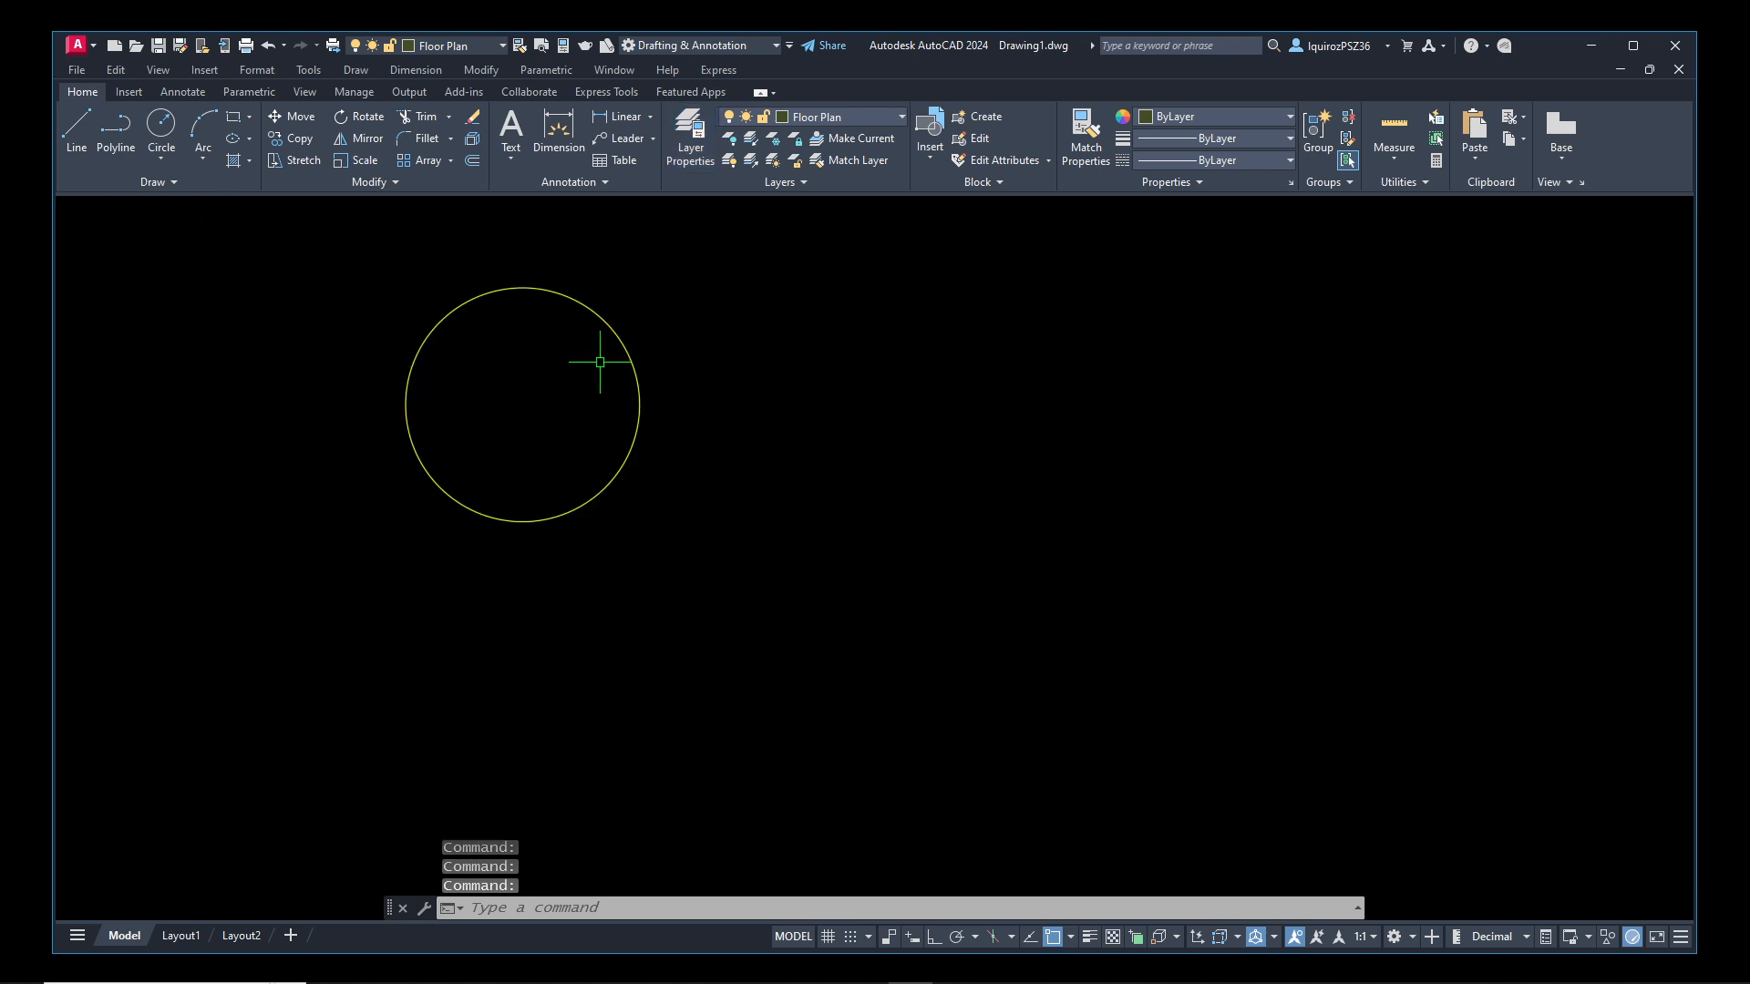
{"action": "key", "text": "Return"}
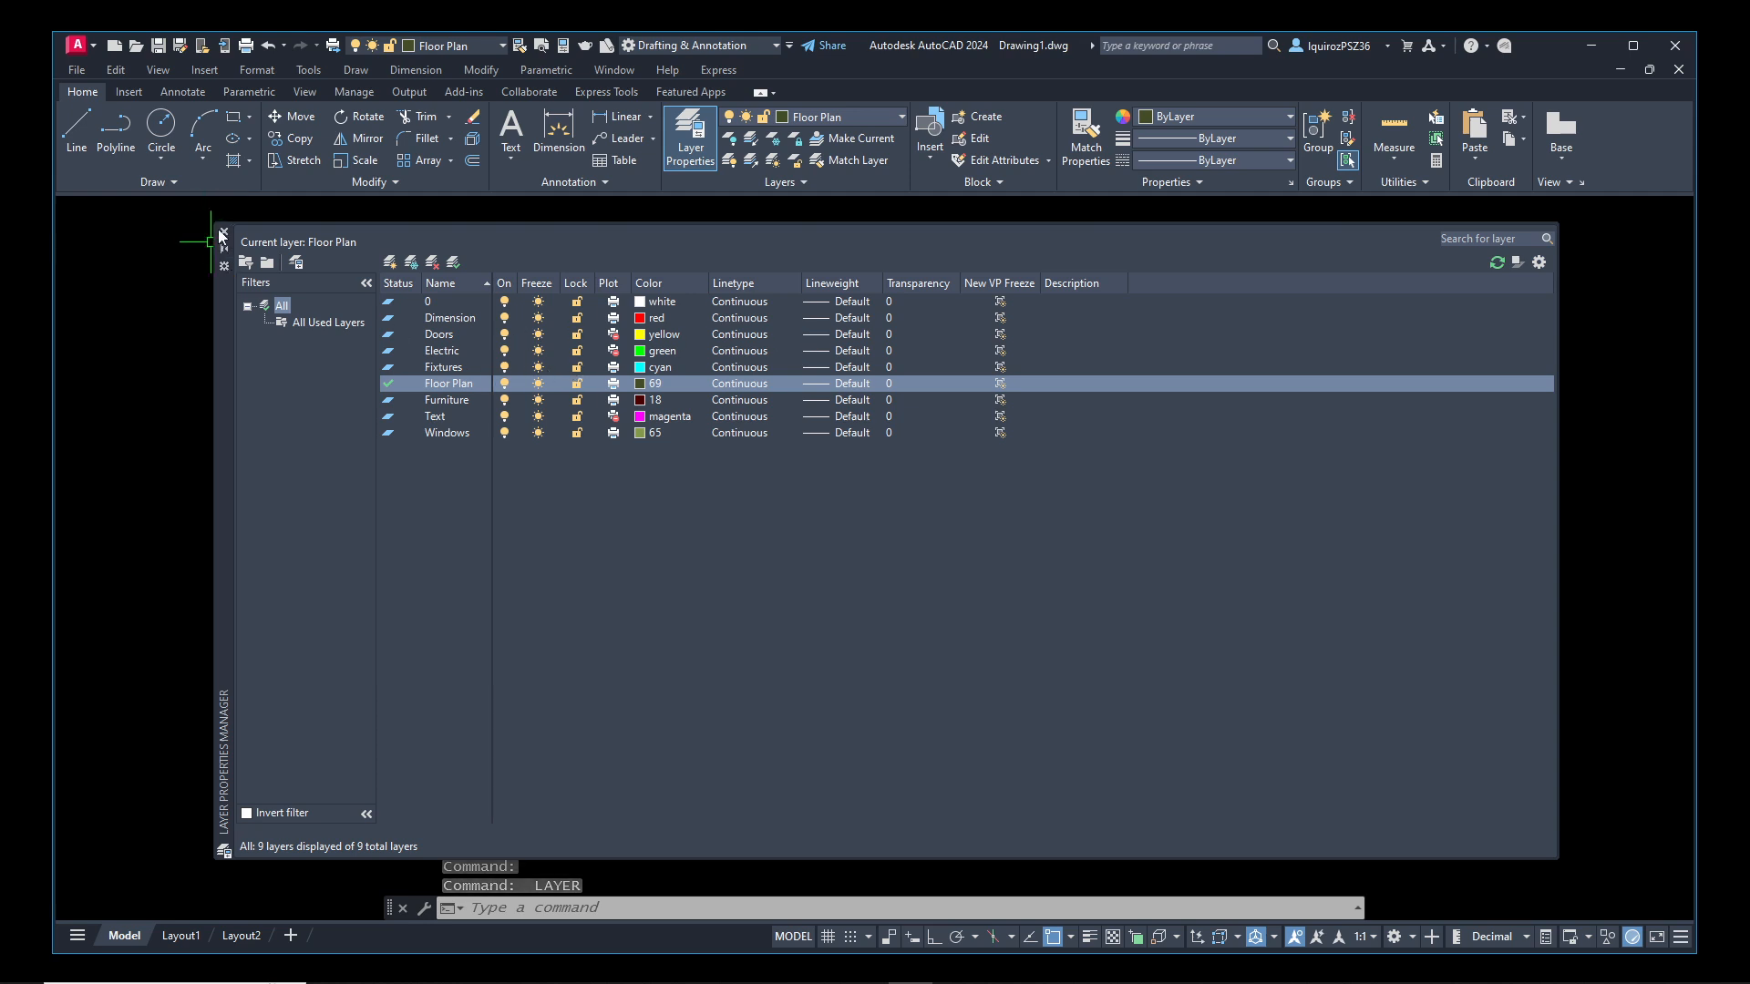
{"action": "left_click", "coordinate": [441, 334]}
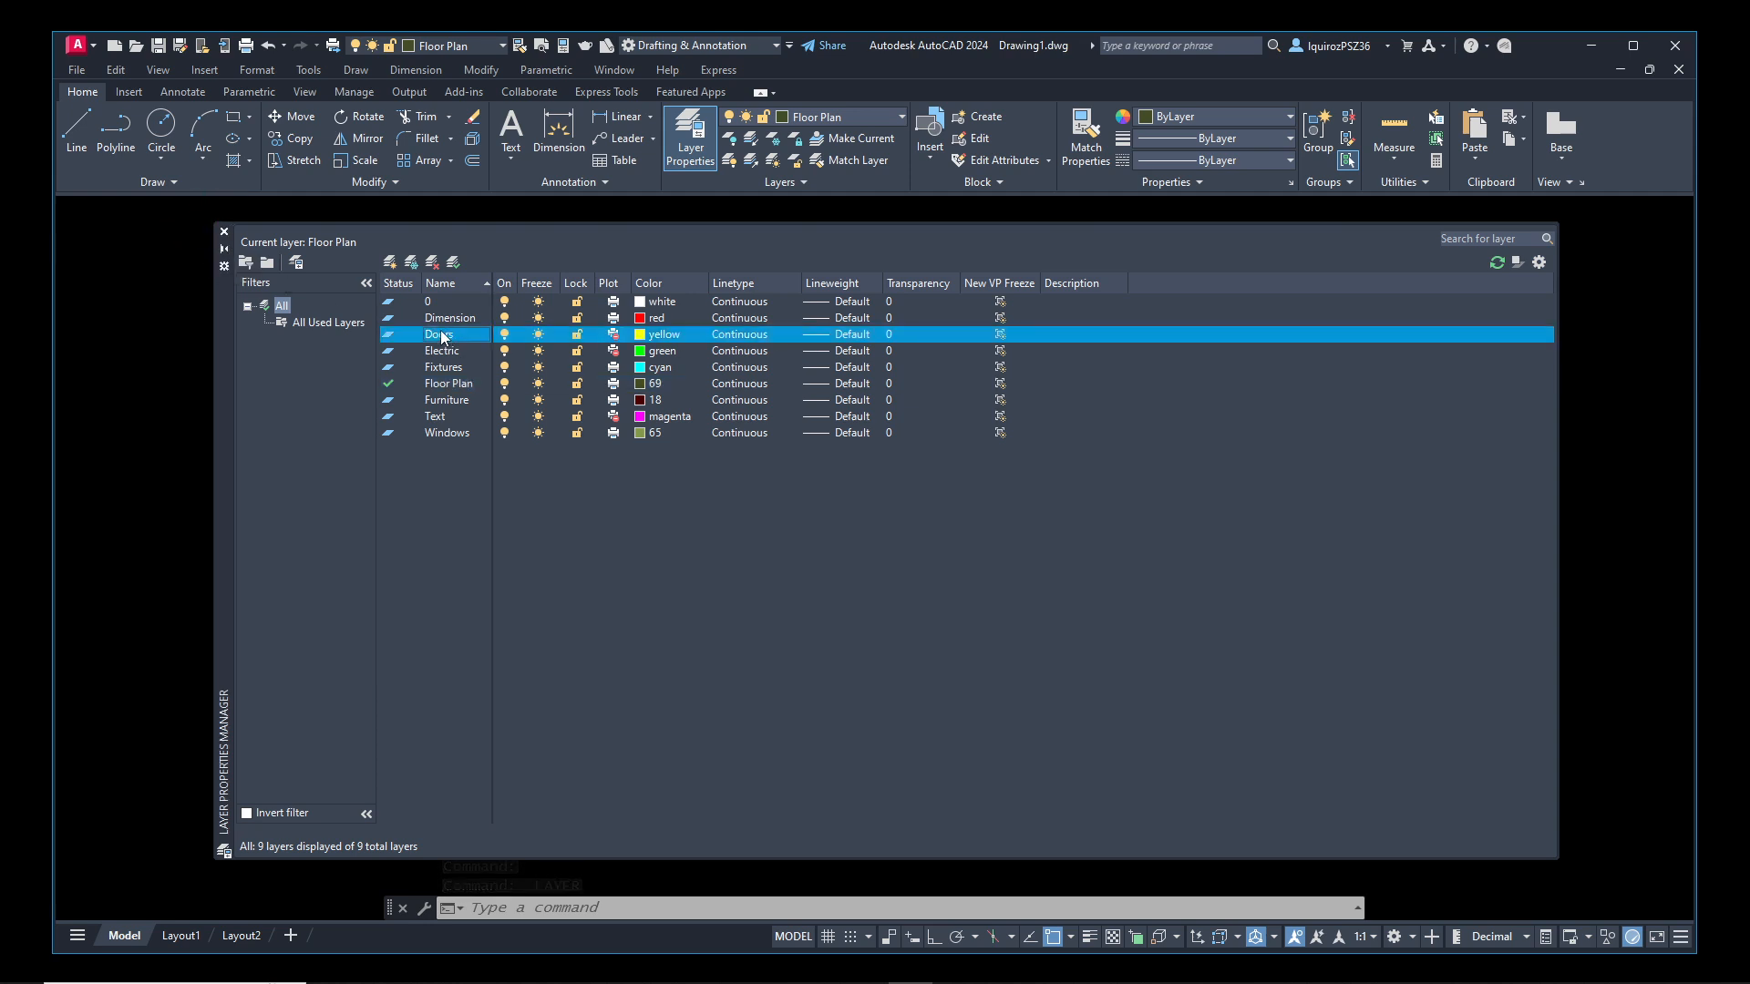
{"action": "left_click", "coordinate": [890, 334]}
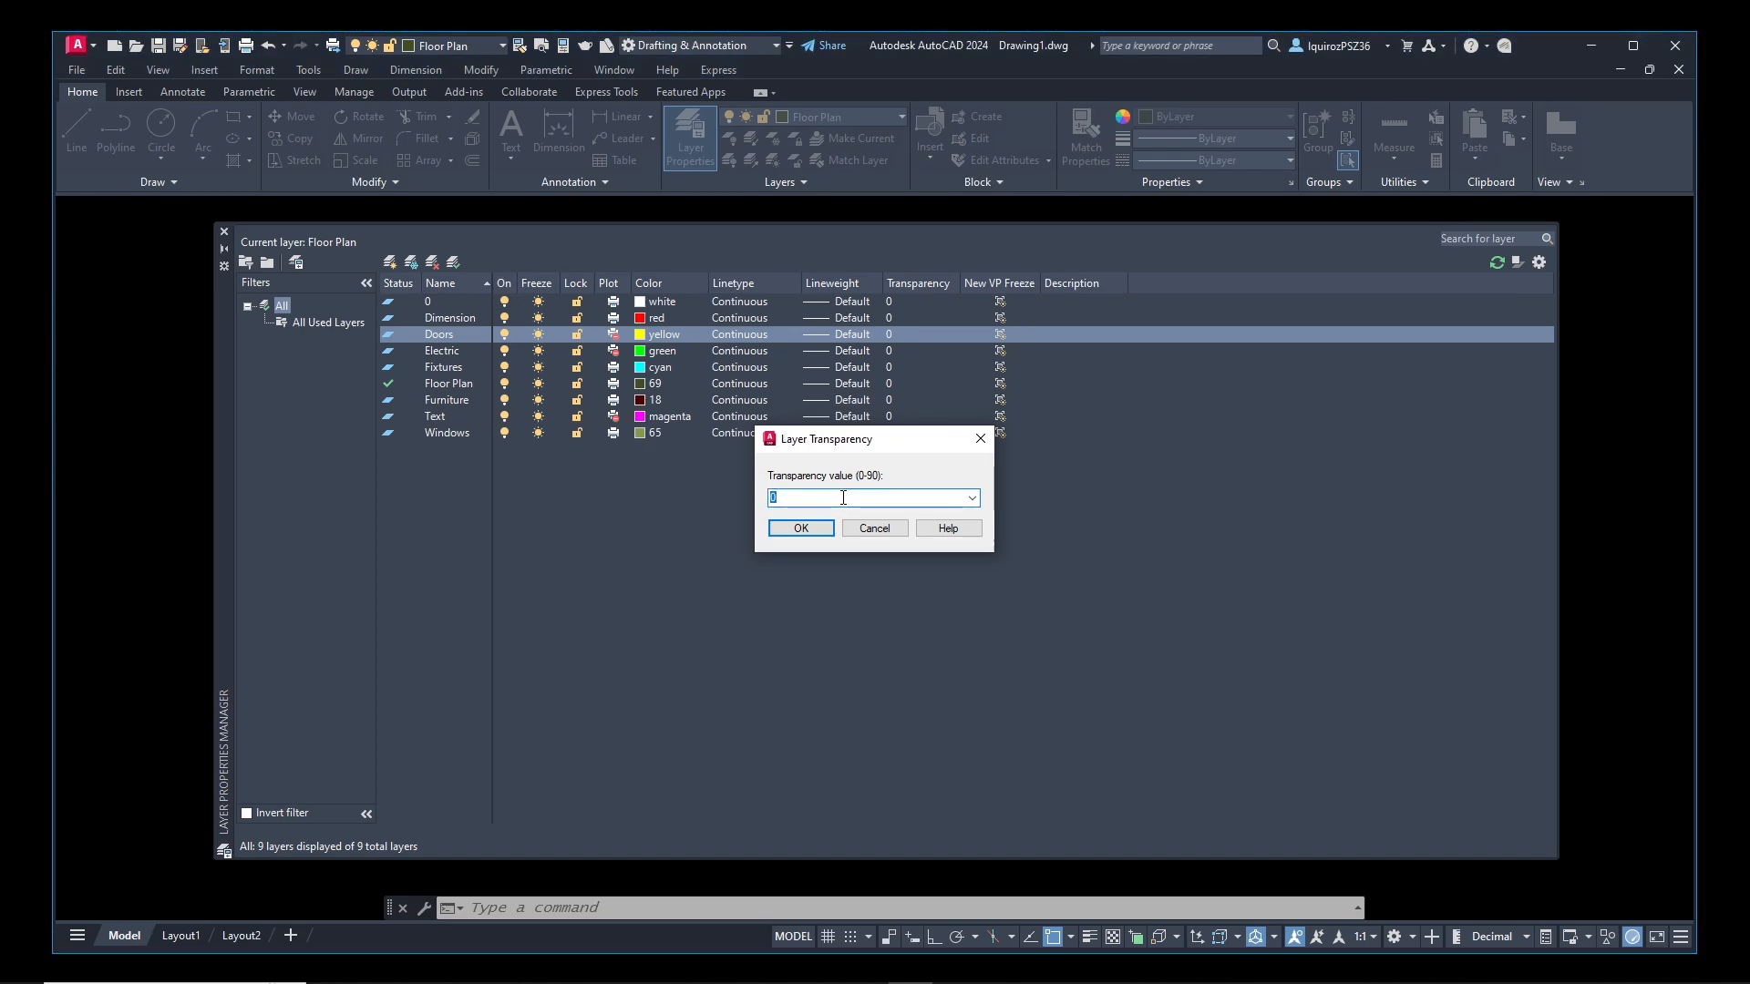
{"action": "type", "text": "50"}
{"action": "left_click", "coordinate": [800, 529]}
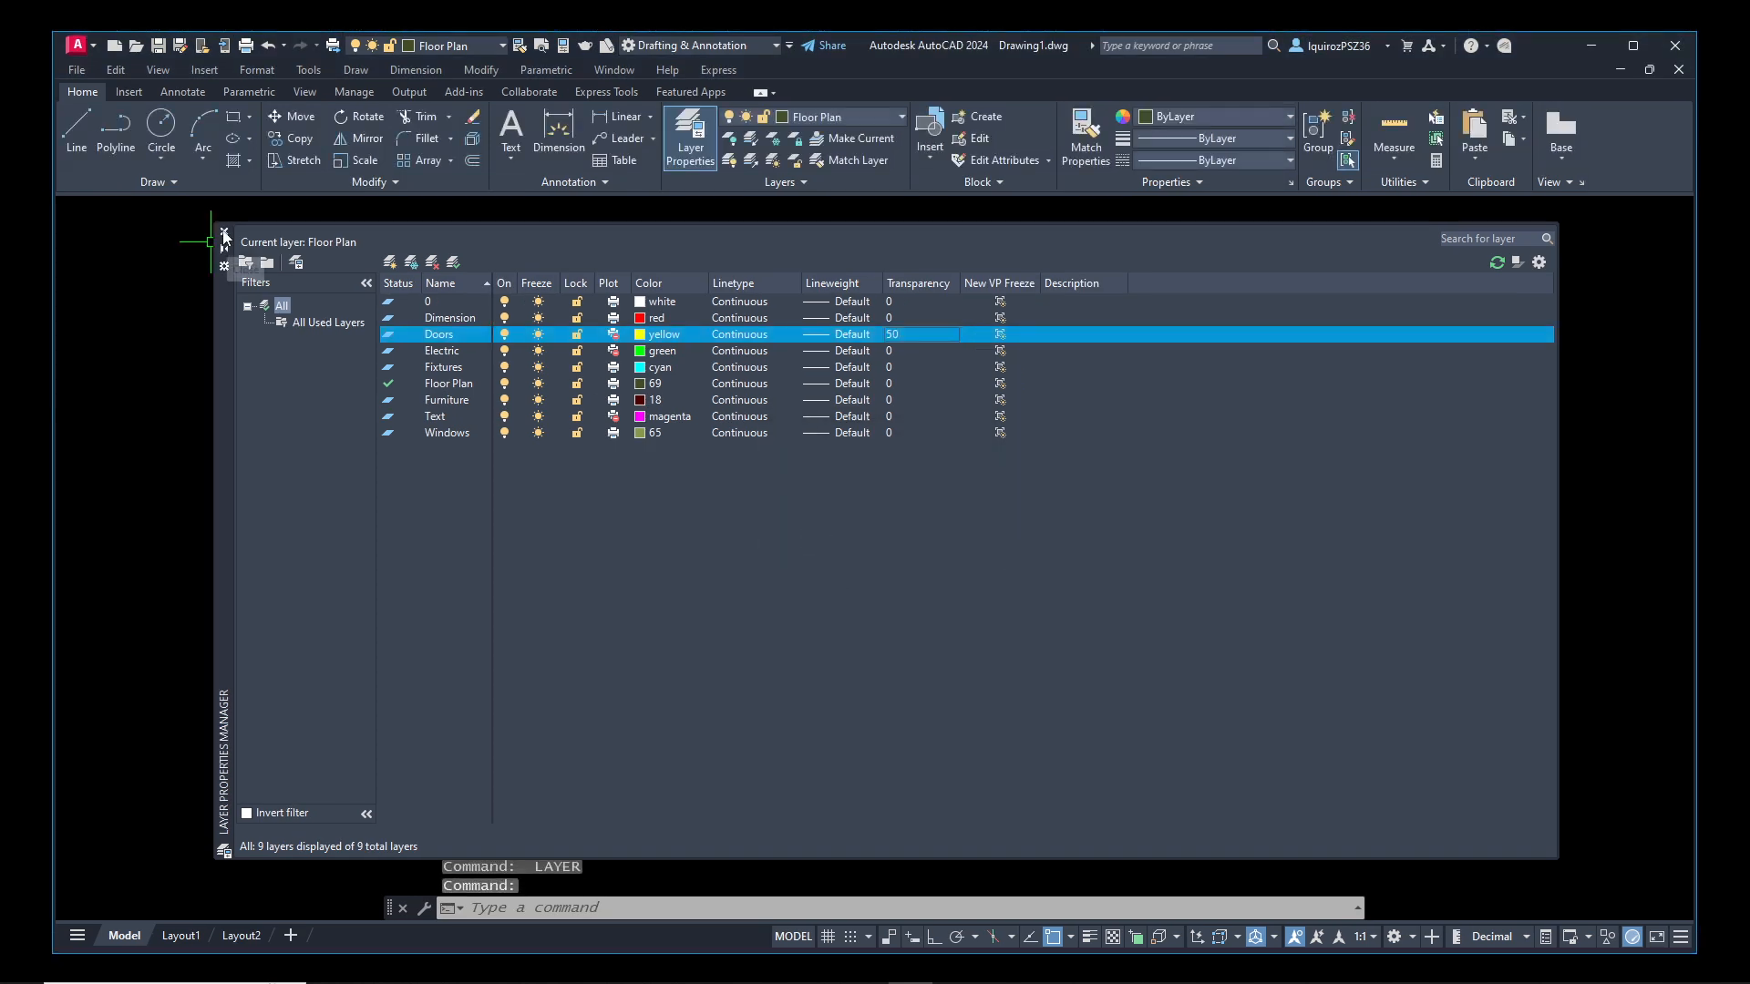
{"action": "left_click", "coordinate": [223, 231]}
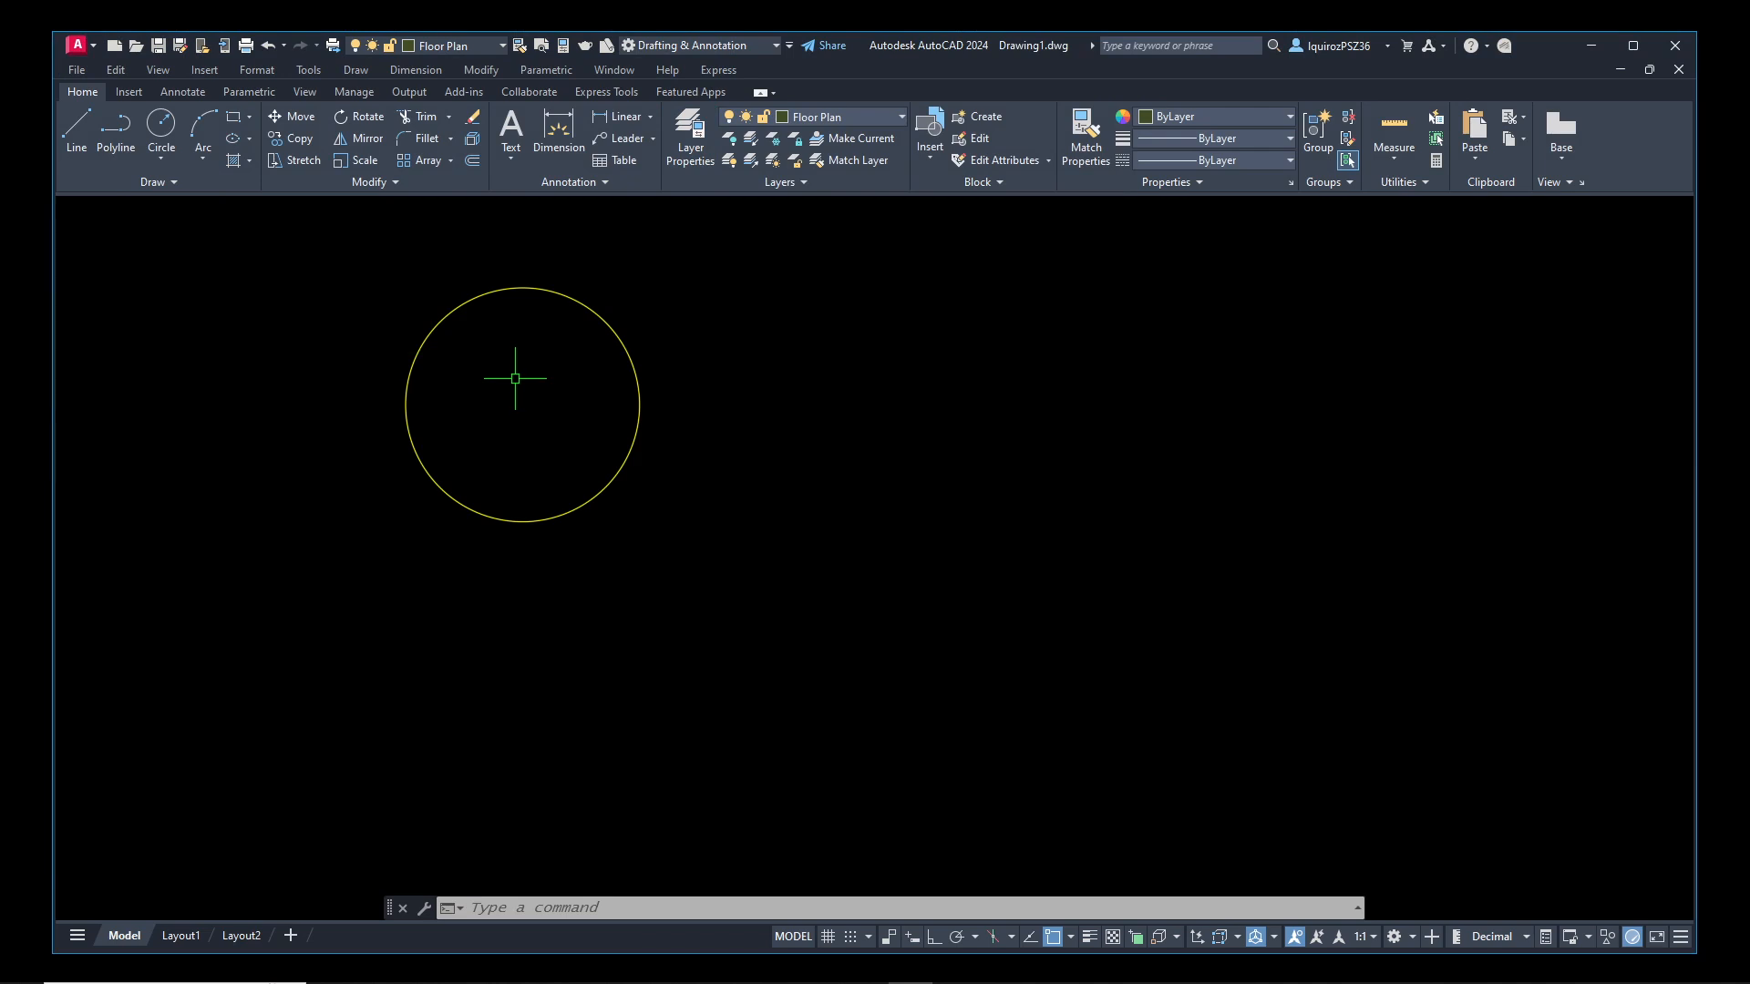
{"action": "type", "text": "regen"}
{"action": "key", "text": "Return"}
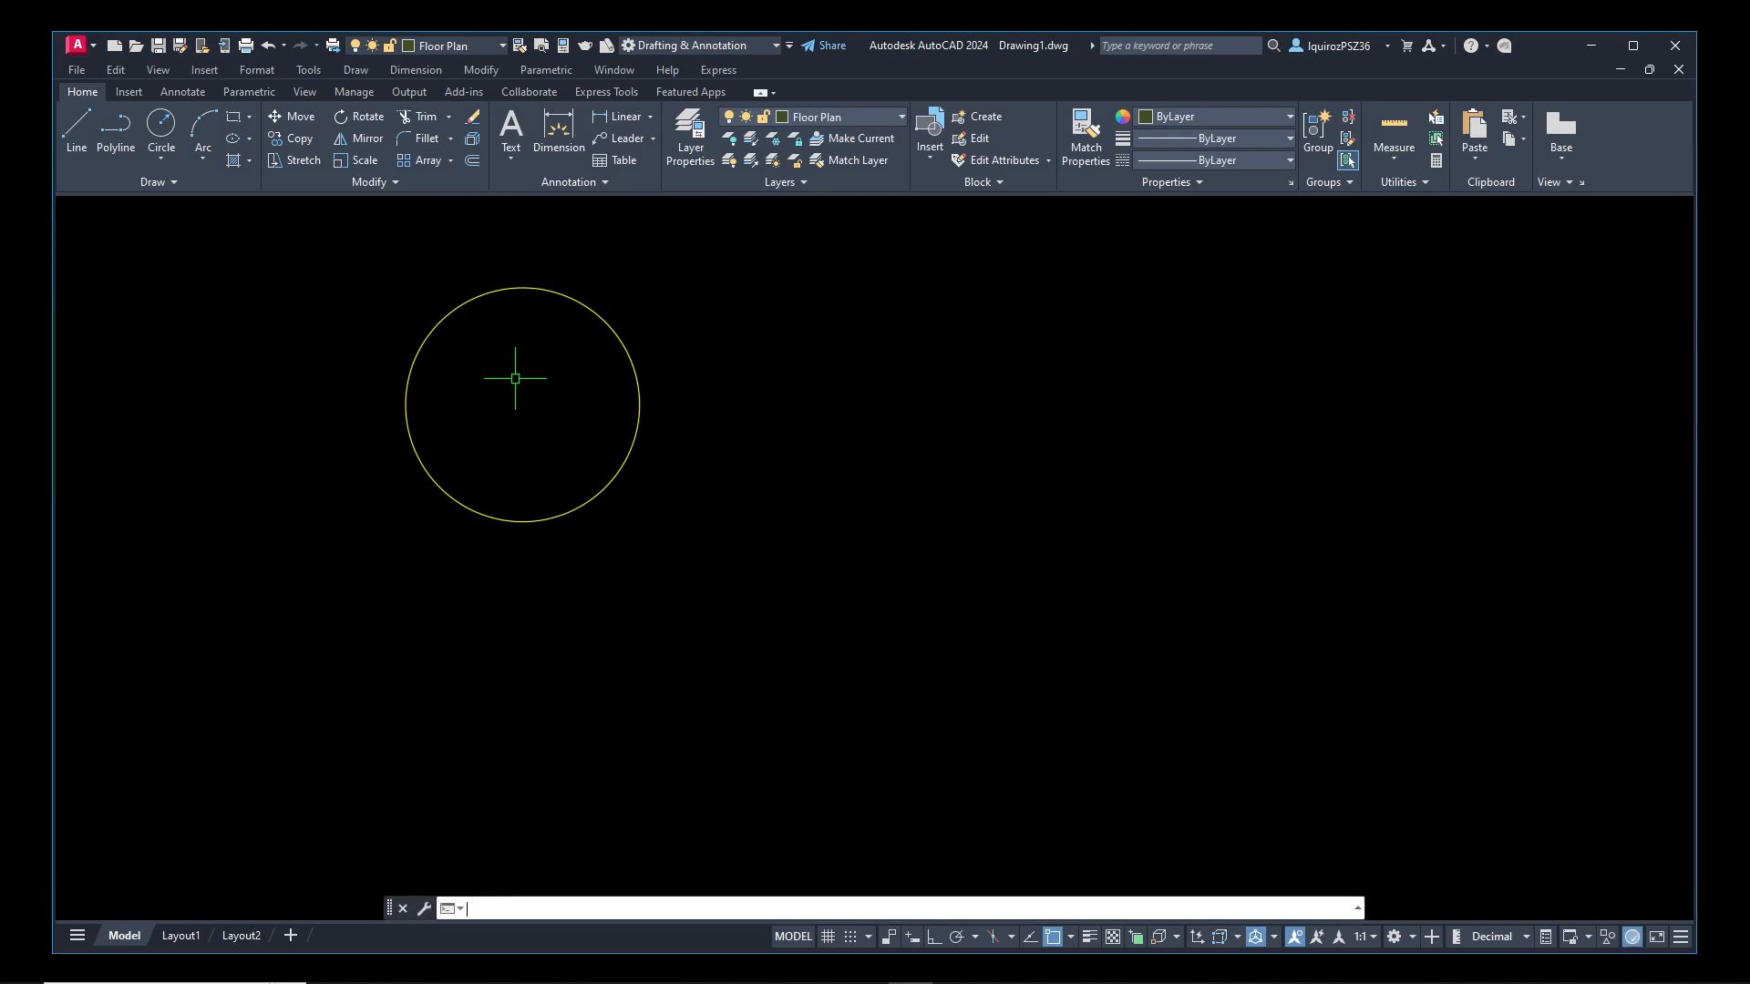
Reopen the layer settings, enter 50 again as the Doors layer's transparency, and return to the drawing
{"action": "type", "text": "layer"}
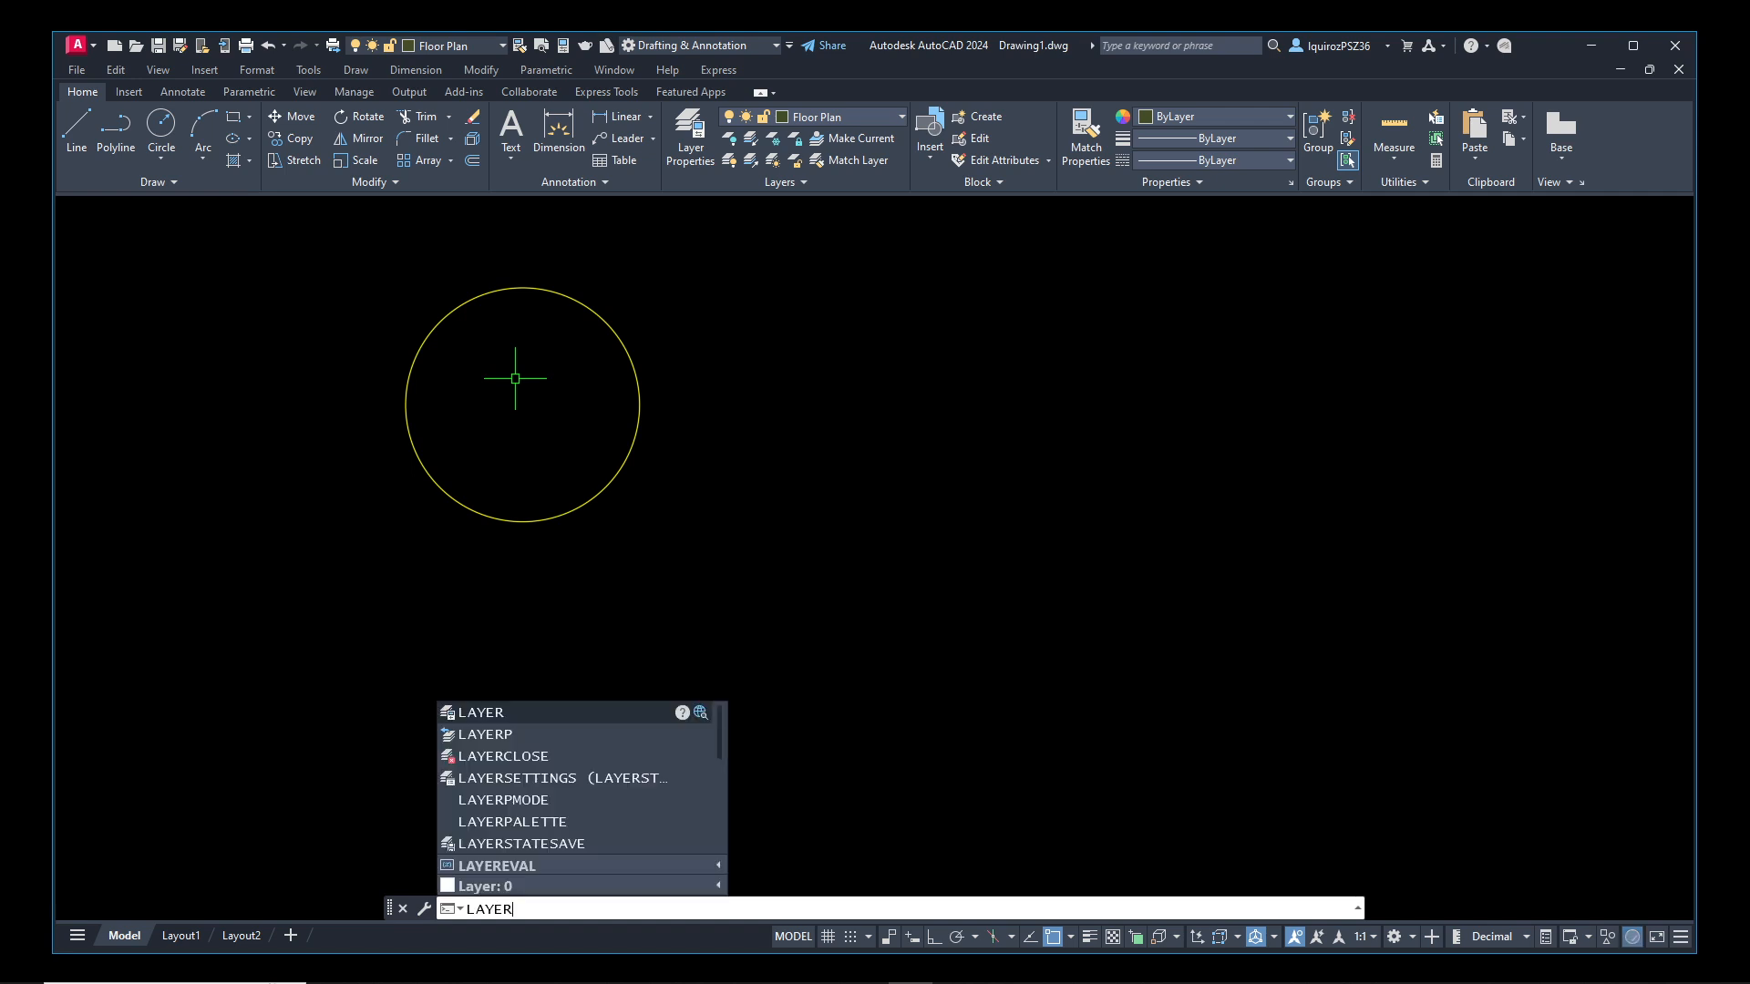
{"action": "key", "text": "Return"}
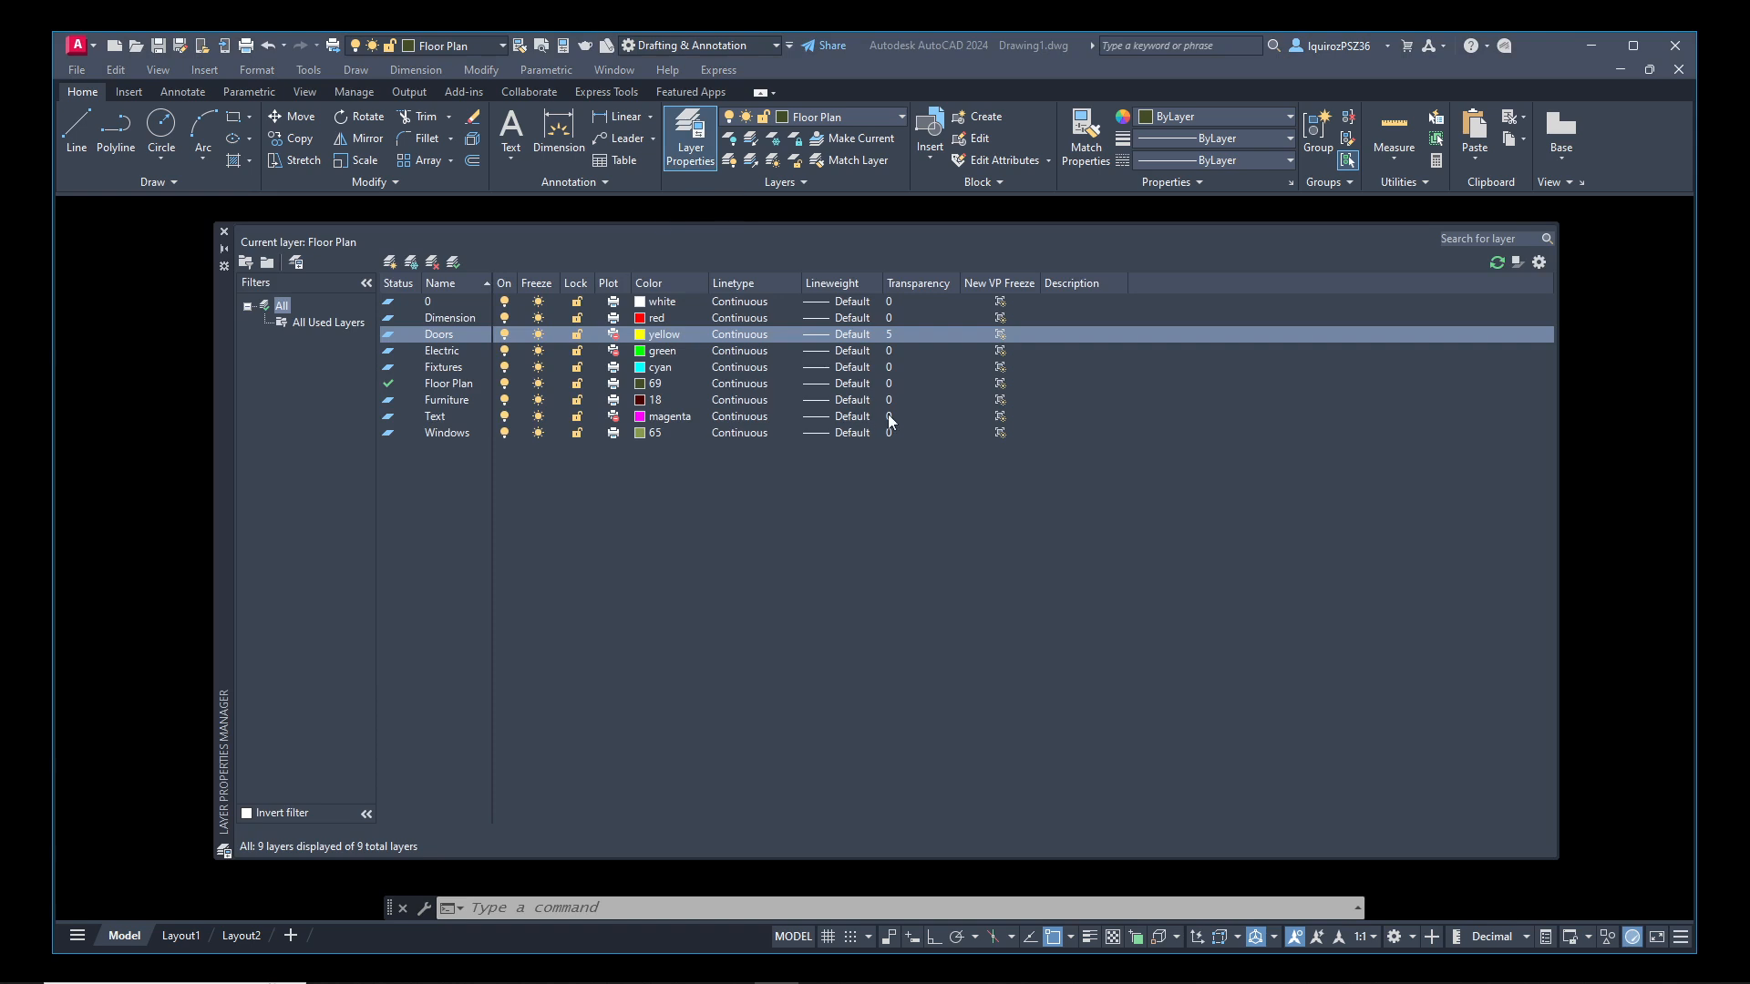
{"action": "left_click", "coordinate": [895, 332]}
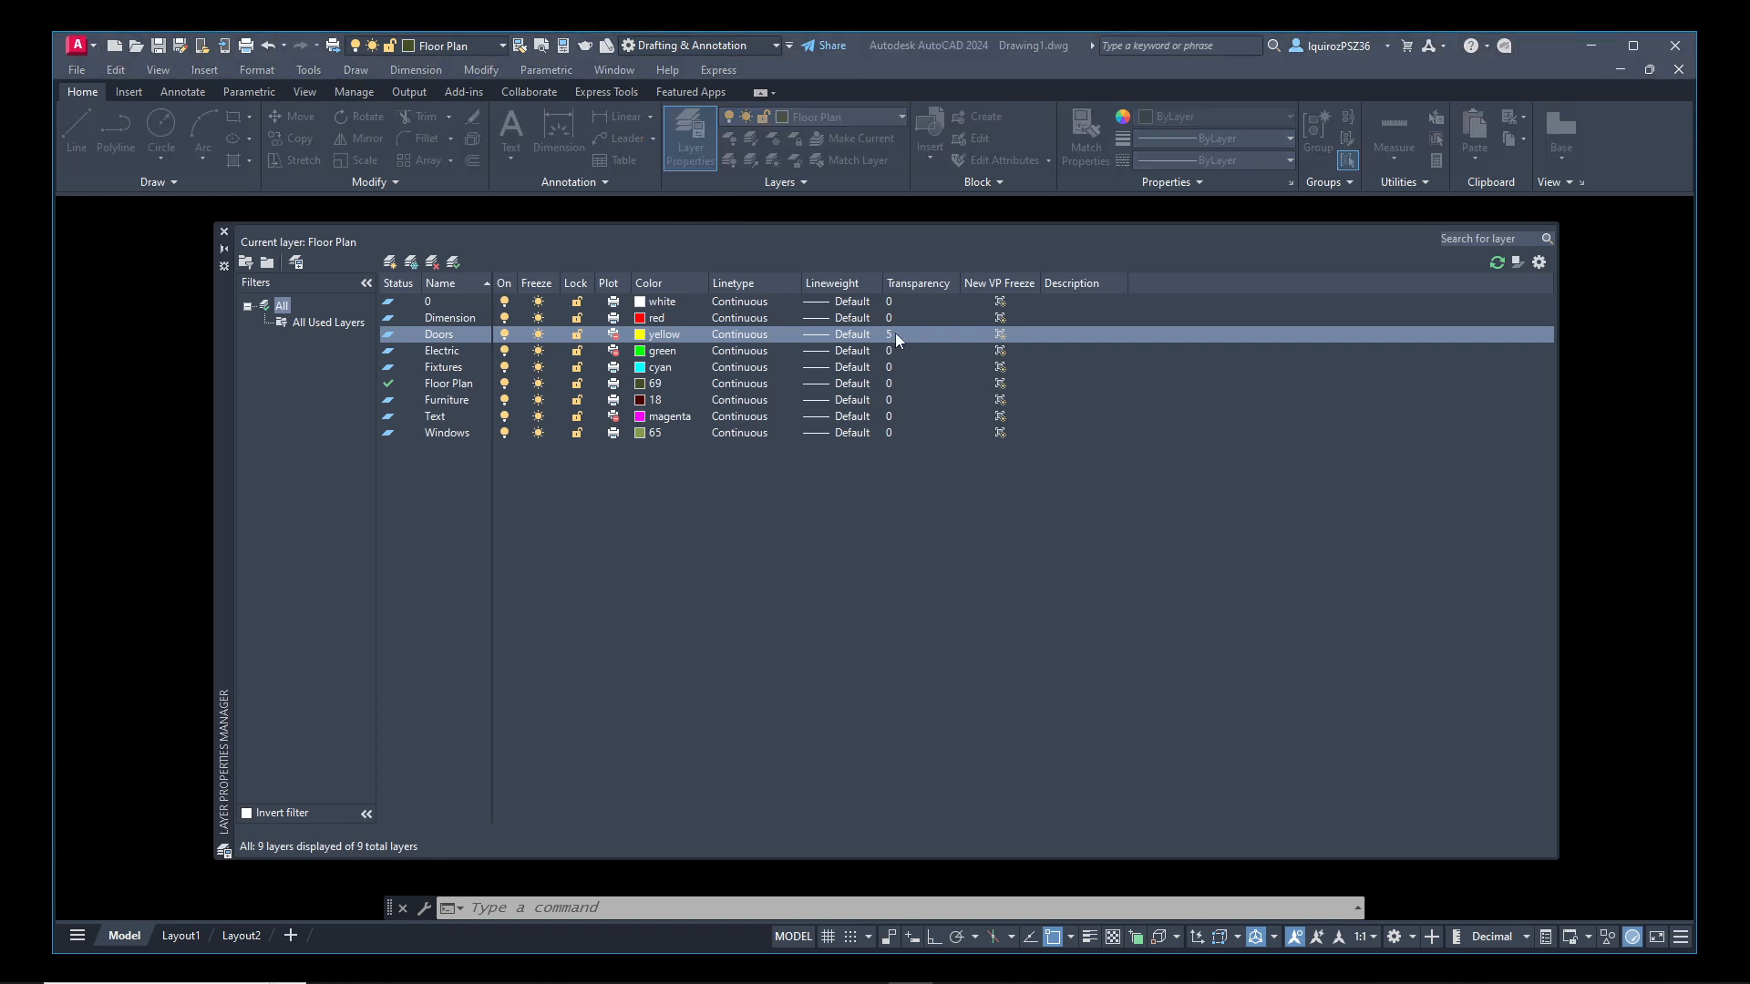
{"action": "left_click", "coordinate": [787, 498]}
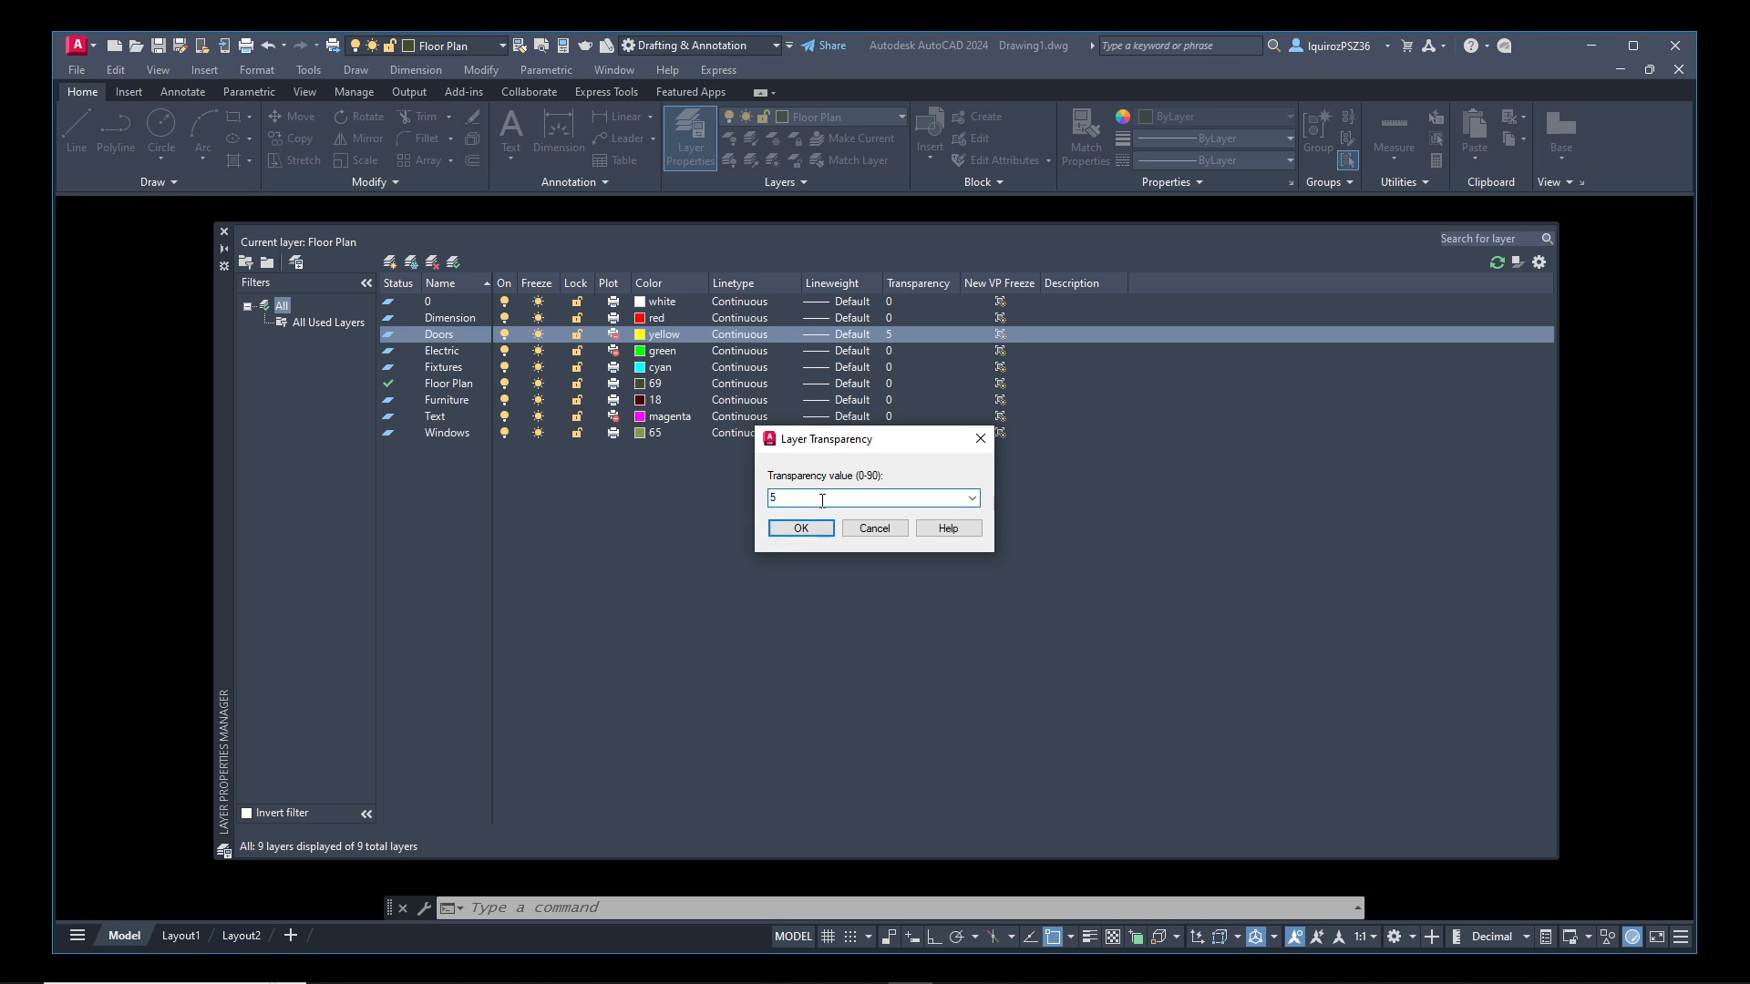
{"action": "key", "text": "BackSpace"}
{"action": "type", "text": "50"}
{"action": "left_click", "coordinate": [801, 529]}
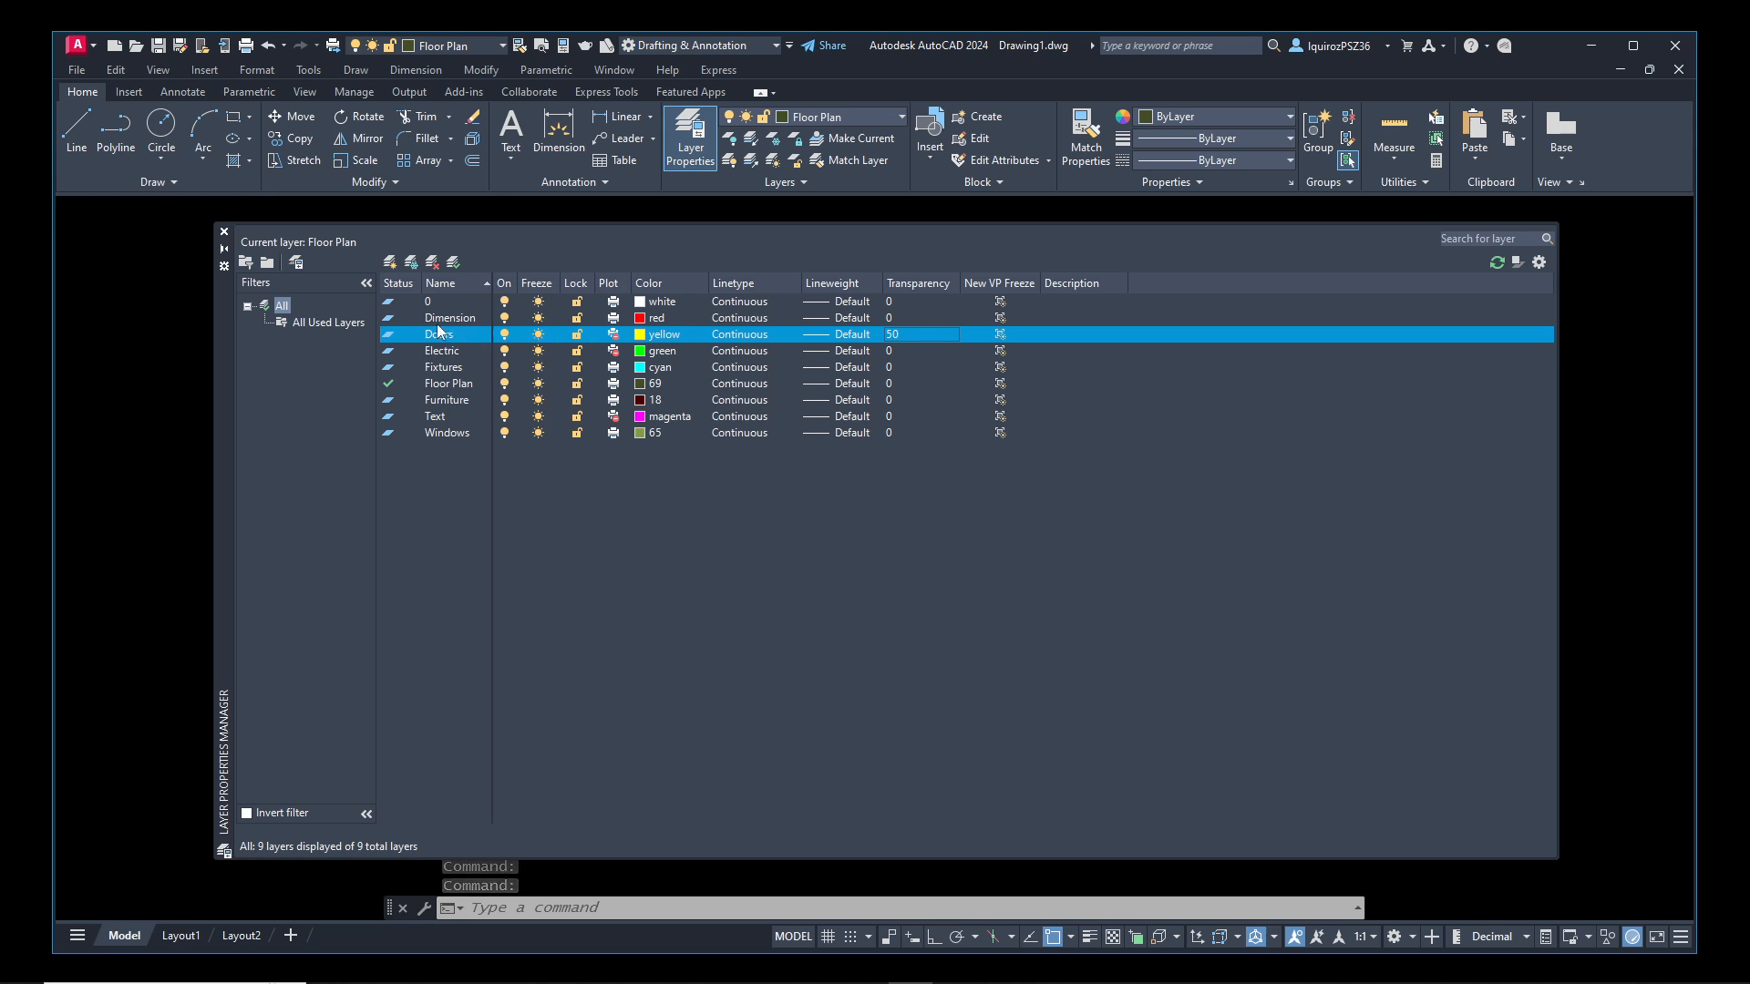
{"action": "left_click", "coordinate": [225, 234]}
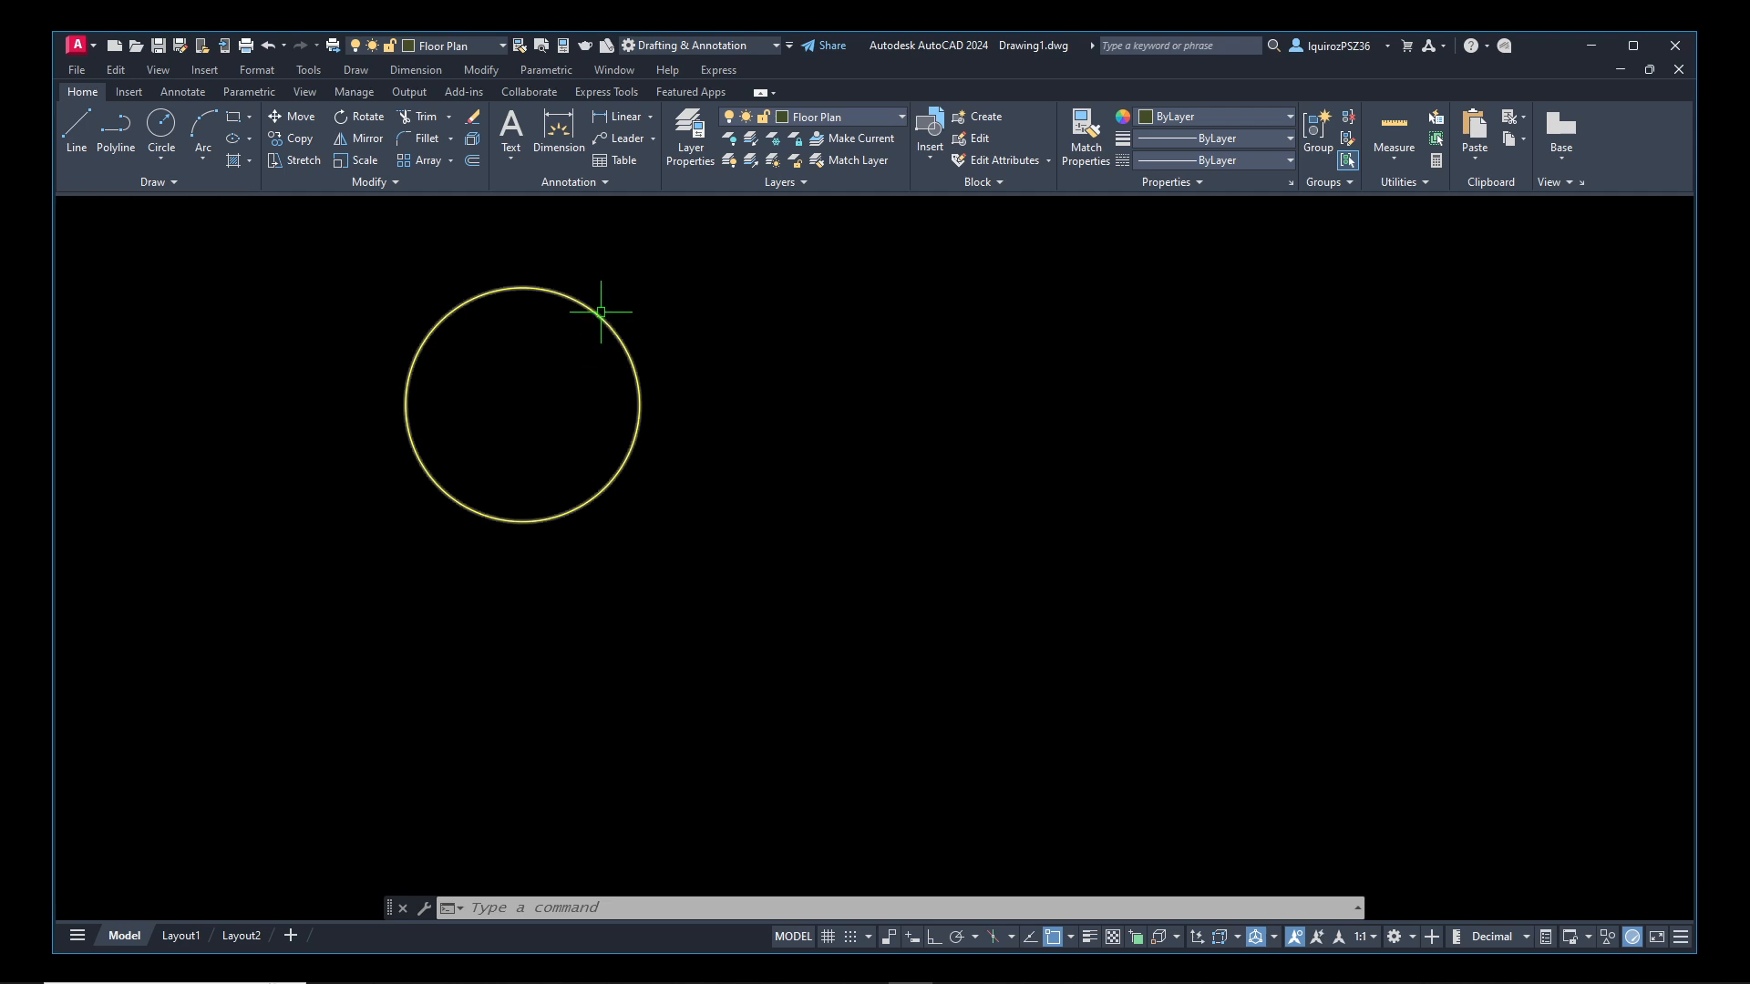
Raise the Doors layer's transparency to 80, leaving its lineweight at Default
{"action": "key", "text": "Return"}
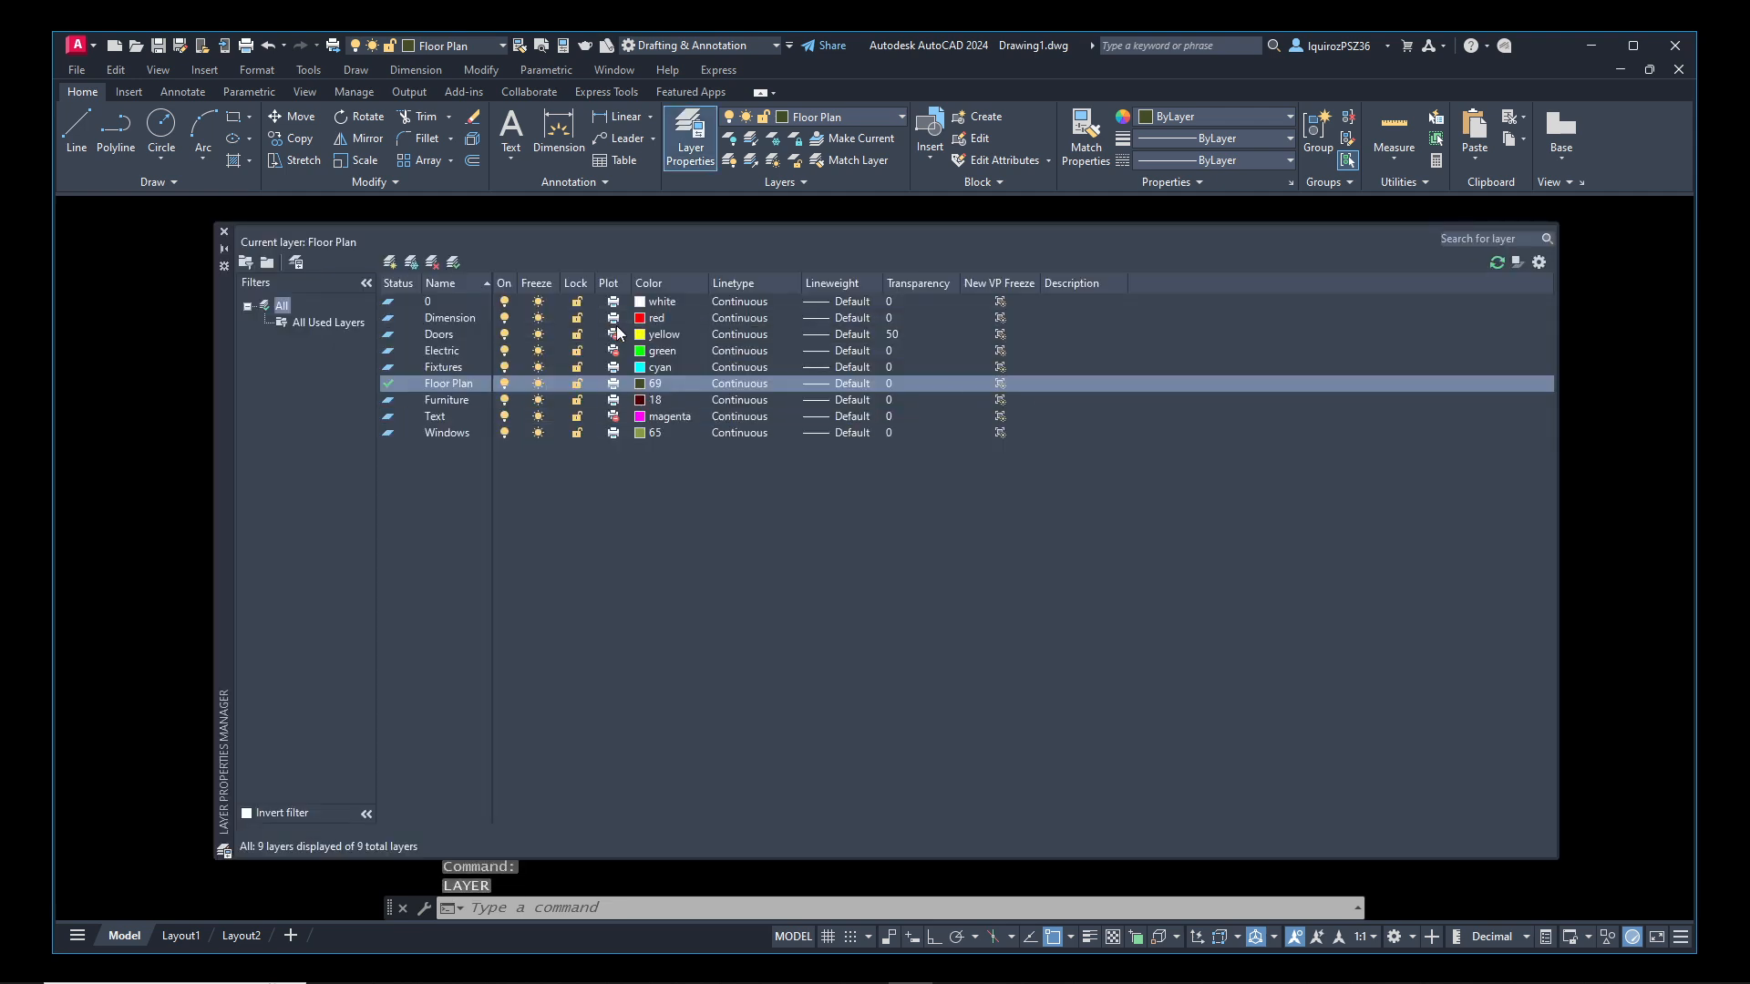
{"action": "left_click", "coordinate": [879, 332]}
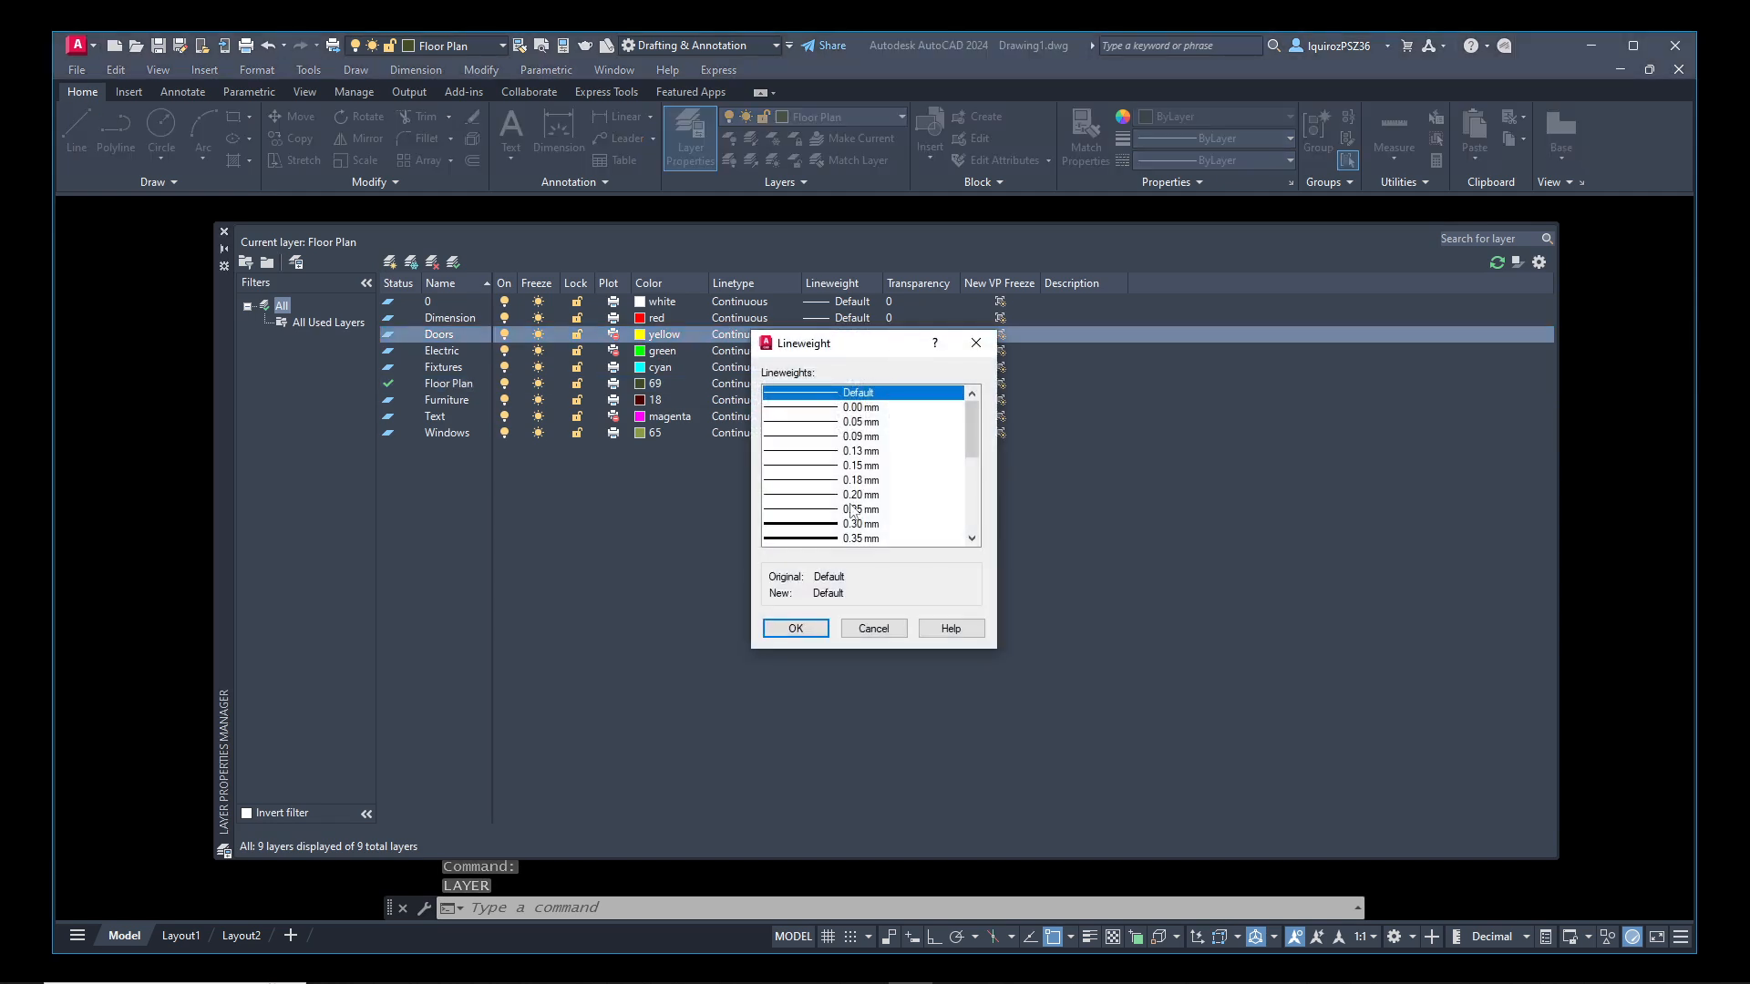
{"action": "left_click", "coordinate": [873, 628]}
{"action": "left_click", "coordinate": [910, 333]}
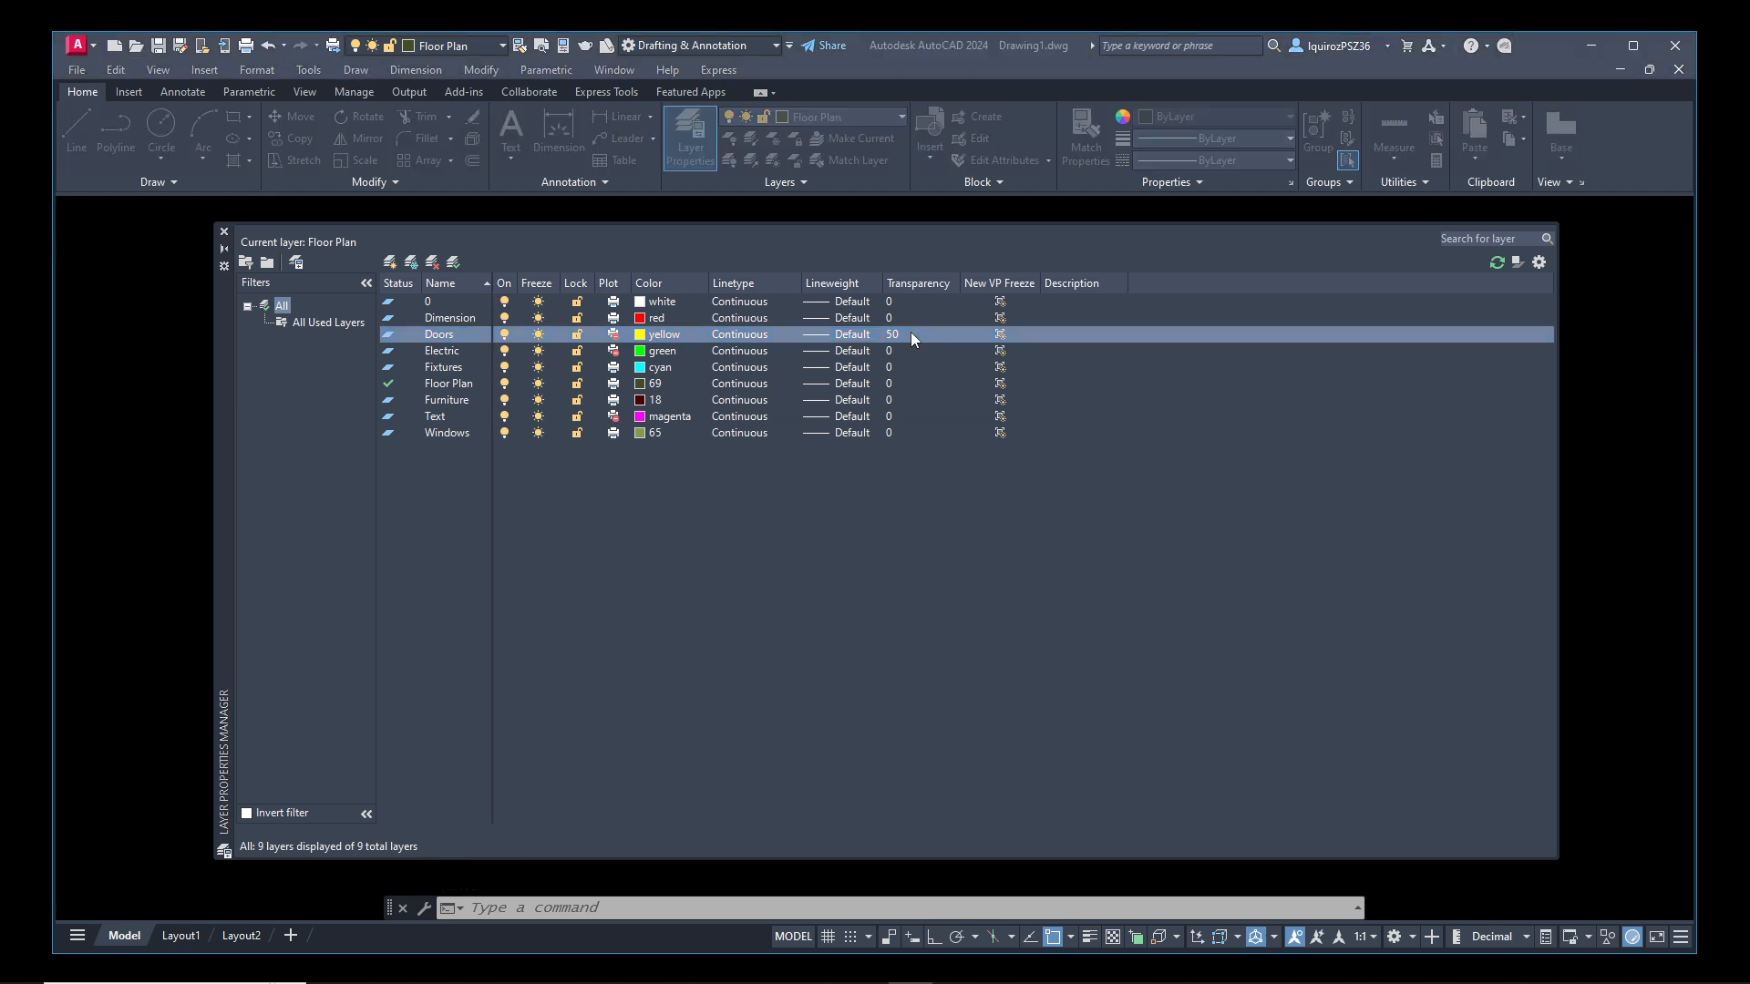
{"action": "left_click", "coordinate": [810, 498]}
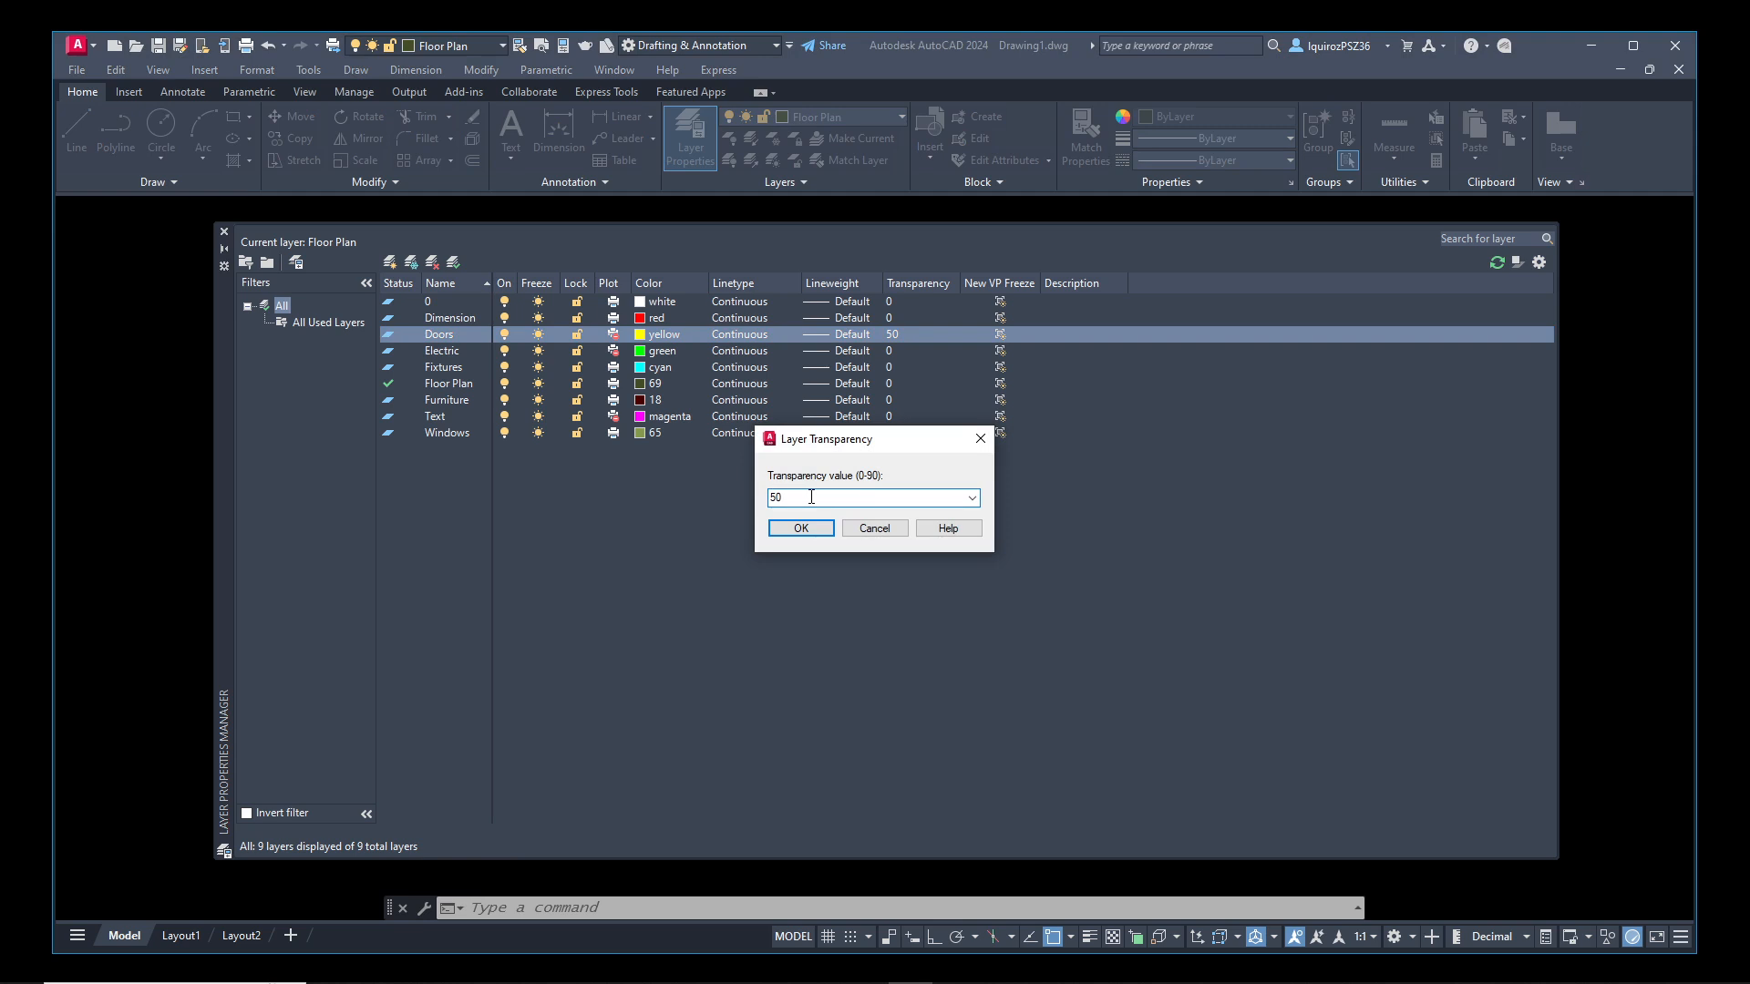
{"action": "key", "text": "BackSpace"}
{"action": "type", "text": "80"}
{"action": "key", "text": "BackSpace"}
{"action": "key", "text": "BackSpace"}
{"action": "key", "text": "BackSpace"}
{"action": "type", "text": "80"}
{"action": "left_click", "coordinate": [786, 527]}
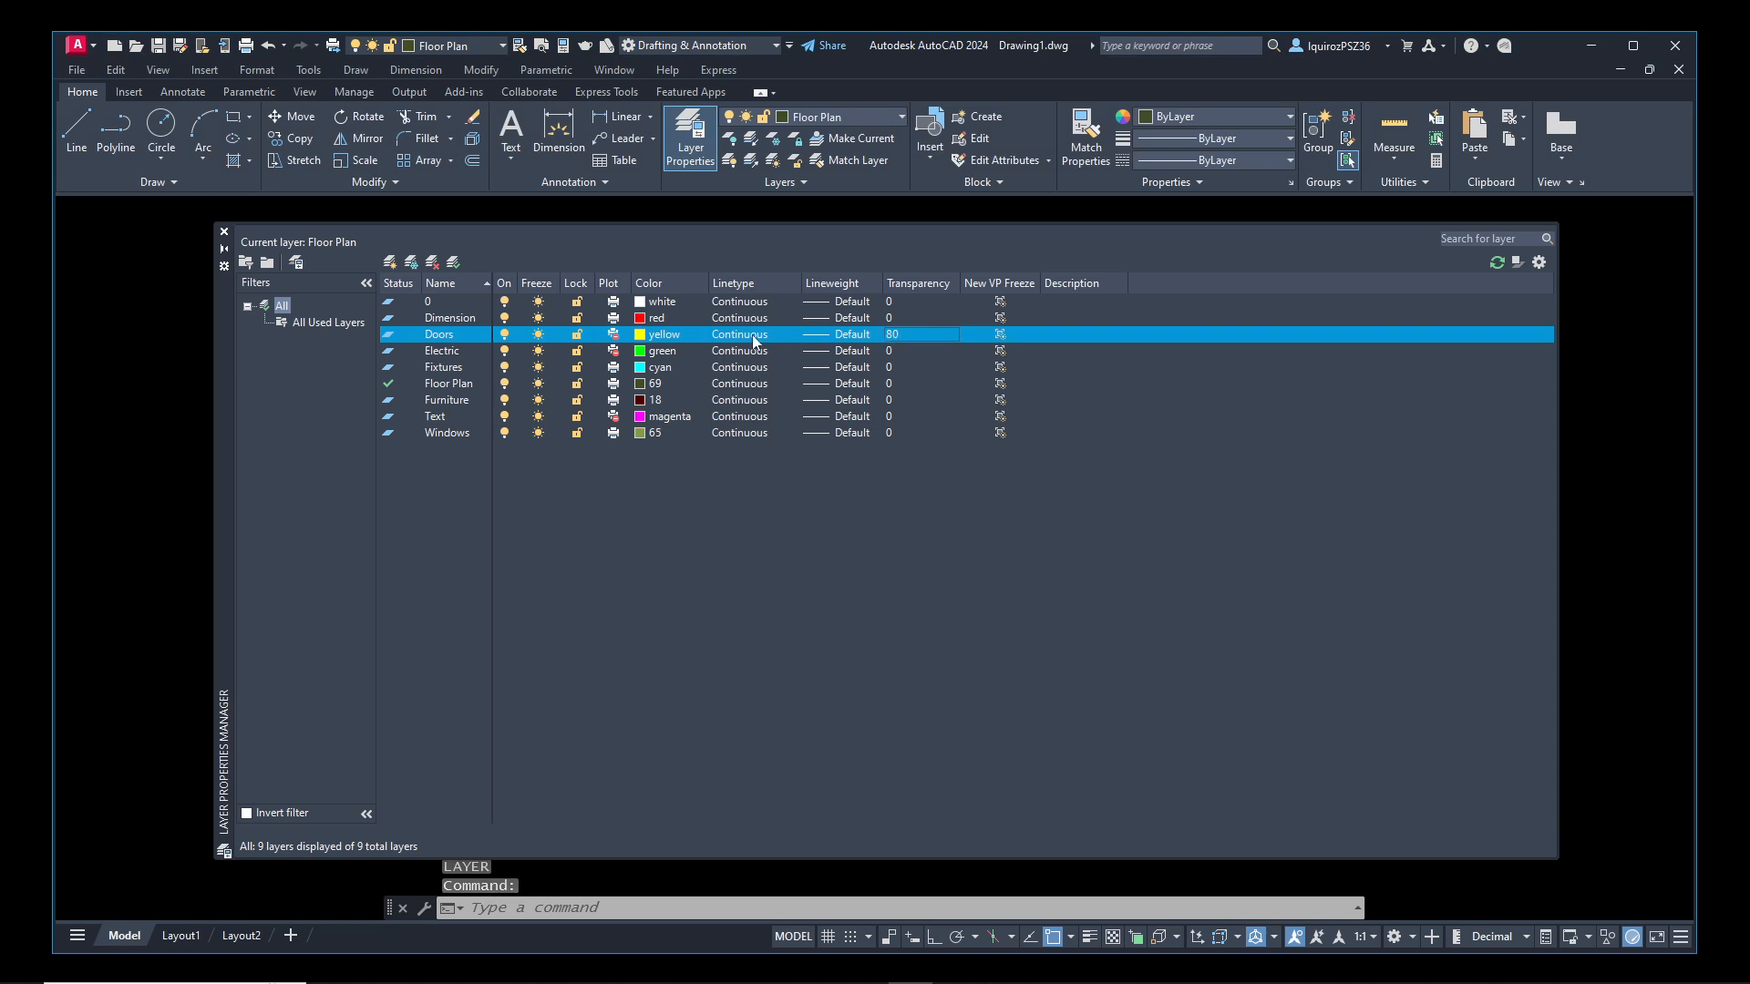
{"action": "left_click", "coordinate": [224, 231]}
Turn on transparency display for the drawing, and select and deselect the circle to check it
{"action": "mouse_move", "coordinate": [640, 400]}
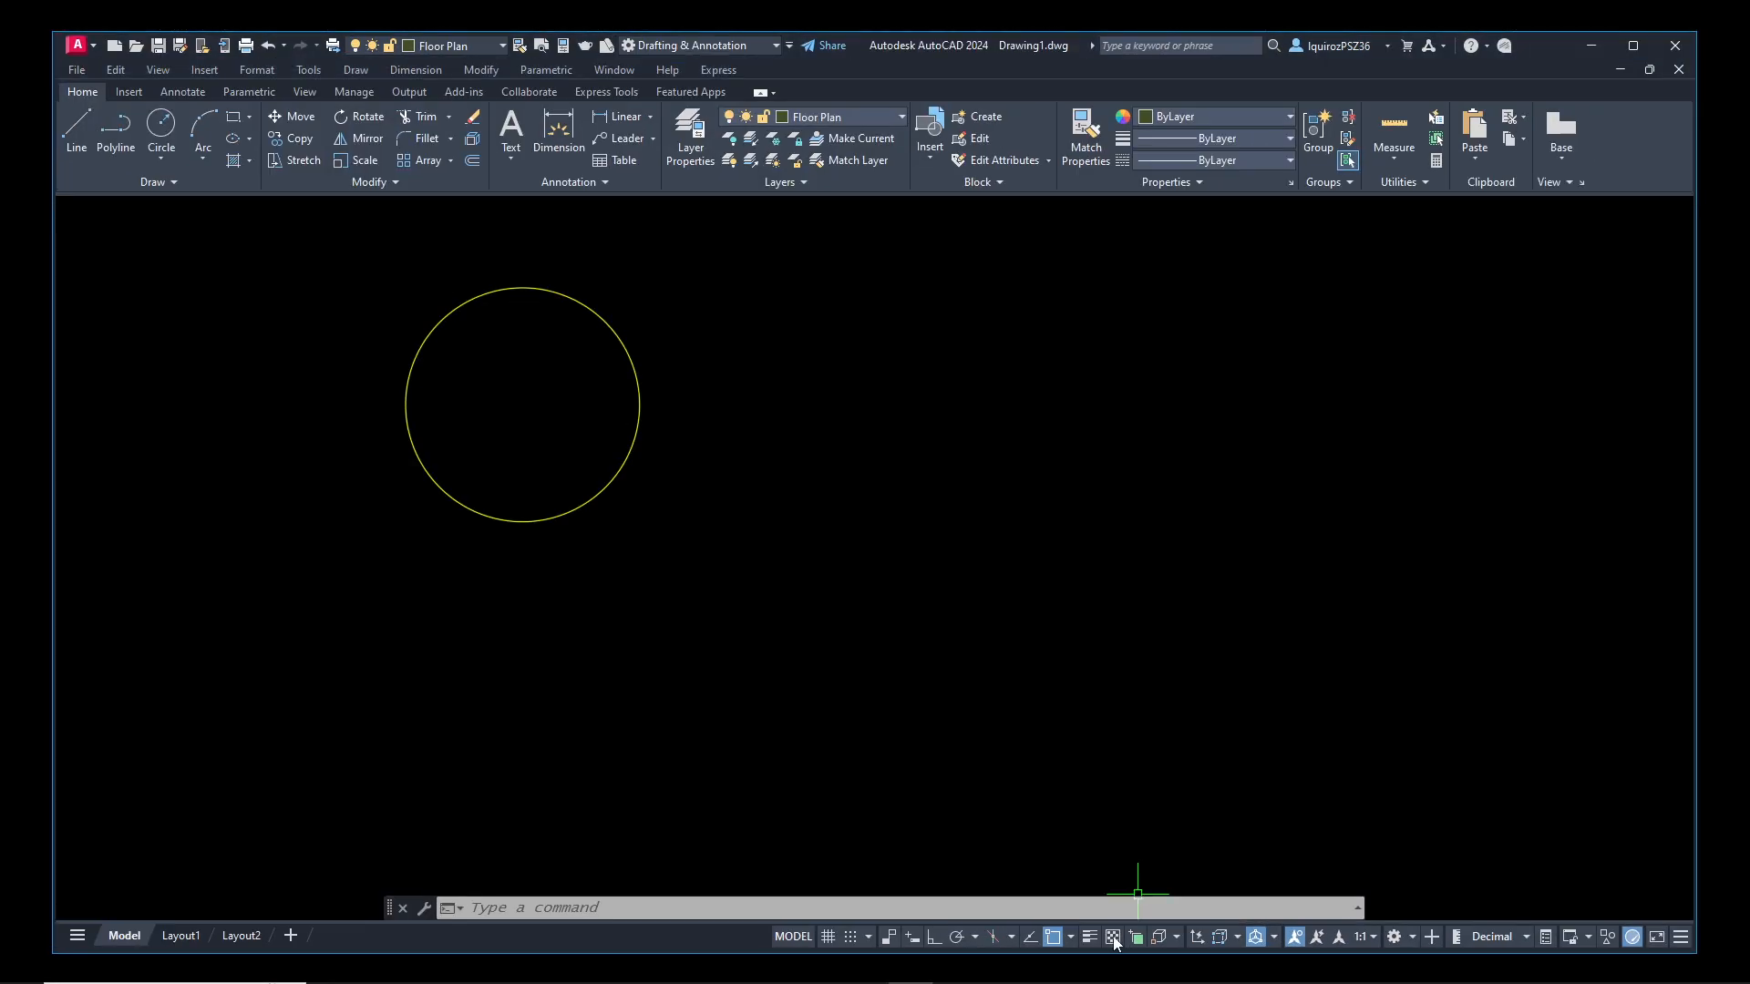
{"action": "left_click", "coordinate": [1109, 892]}
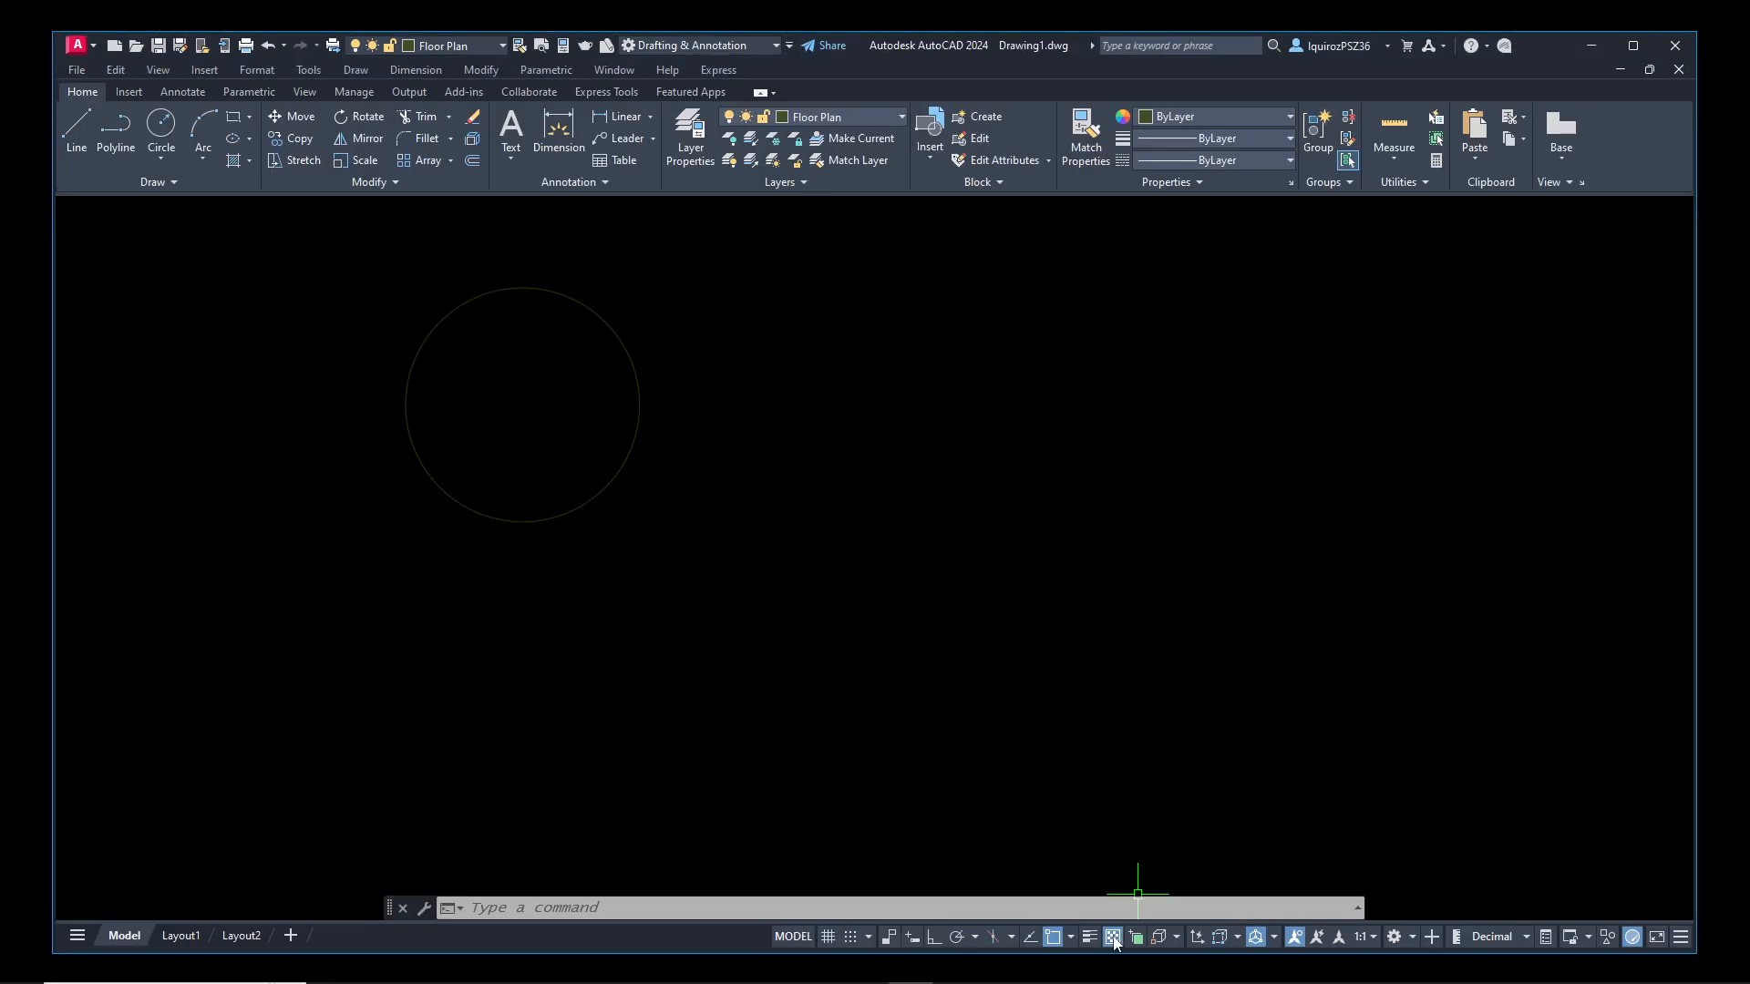
{"action": "left_click", "coordinate": [595, 311]}
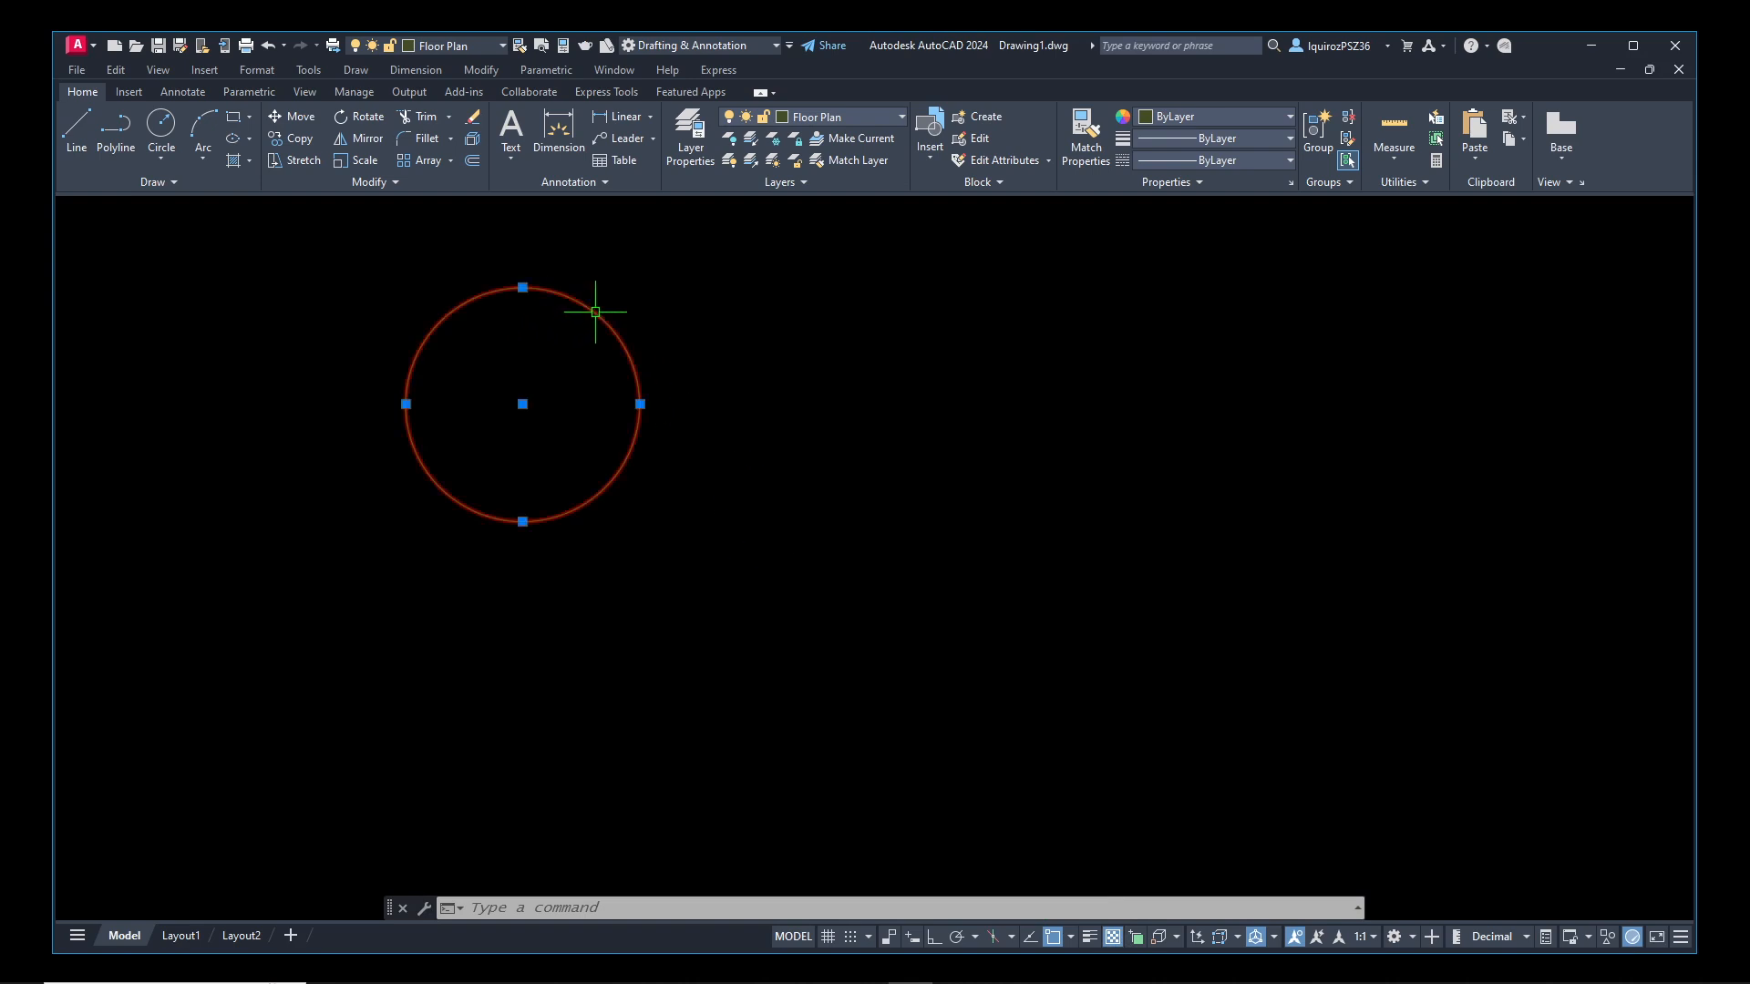
{"action": "key", "text": "Escape"}
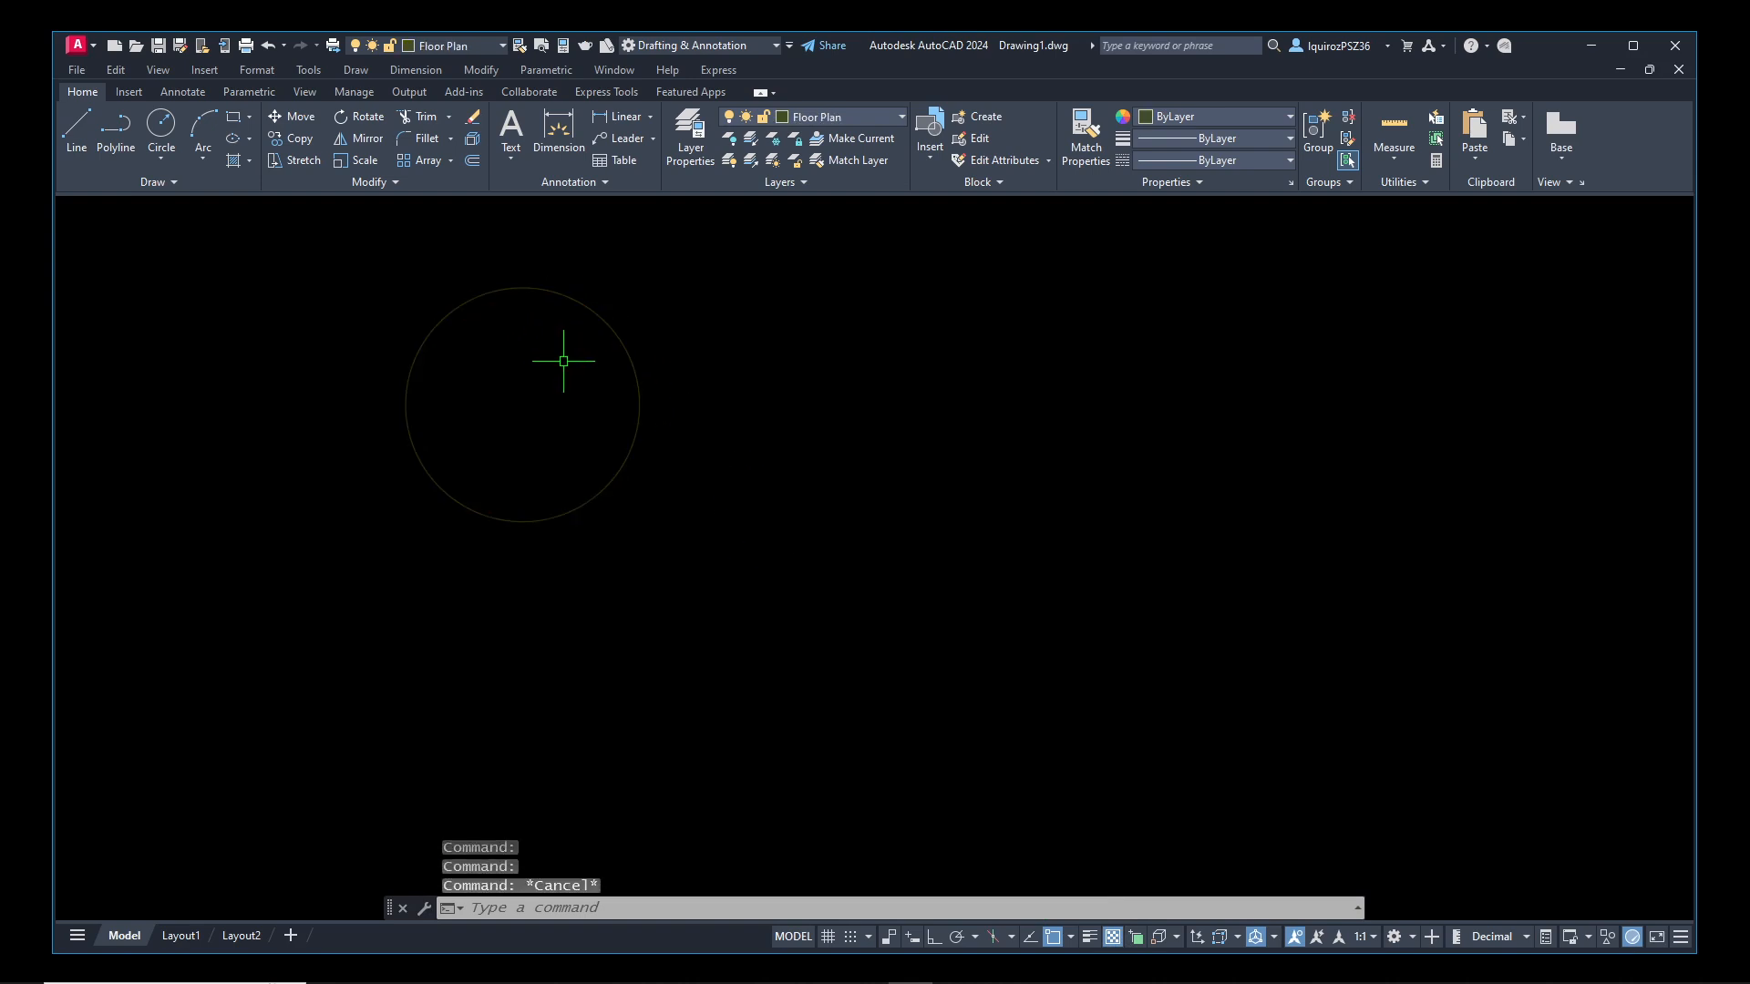
Set the Doors layer's transparency to 88 and return to the drawing
{"action": "type", "text": "LAYER"}
{"action": "key", "text": "Return"}
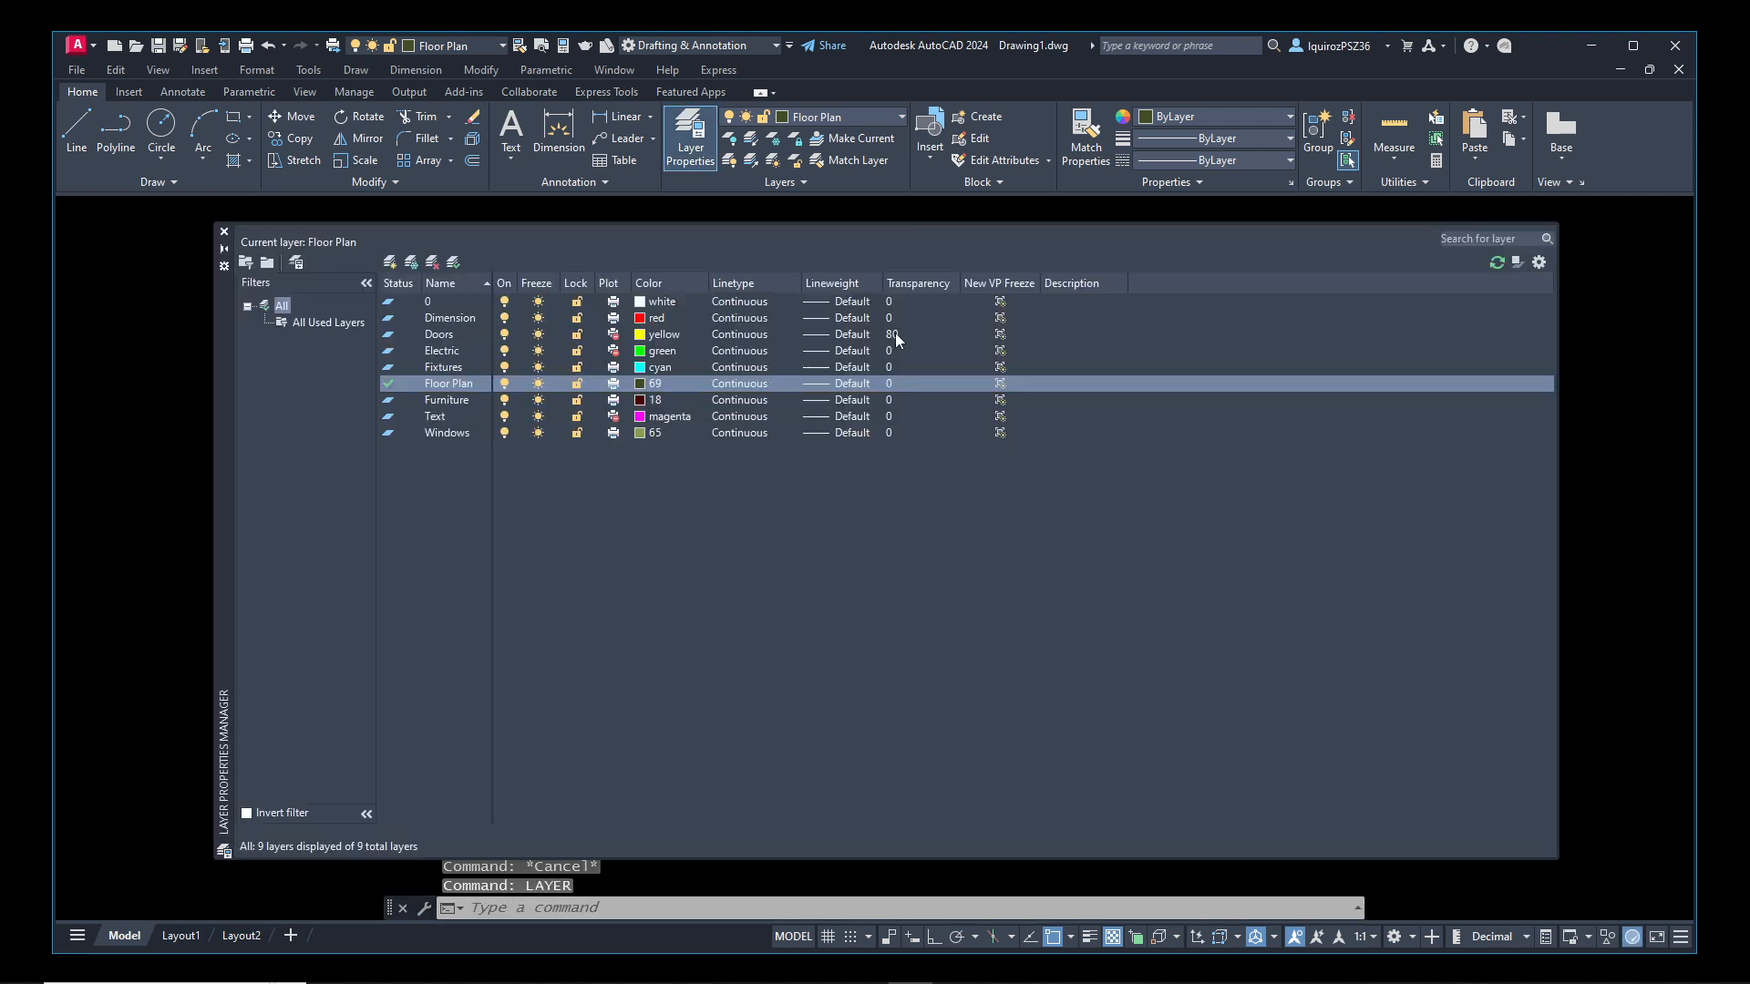
{"action": "left_click", "coordinate": [895, 334]}
{"action": "type", "text": "8"}
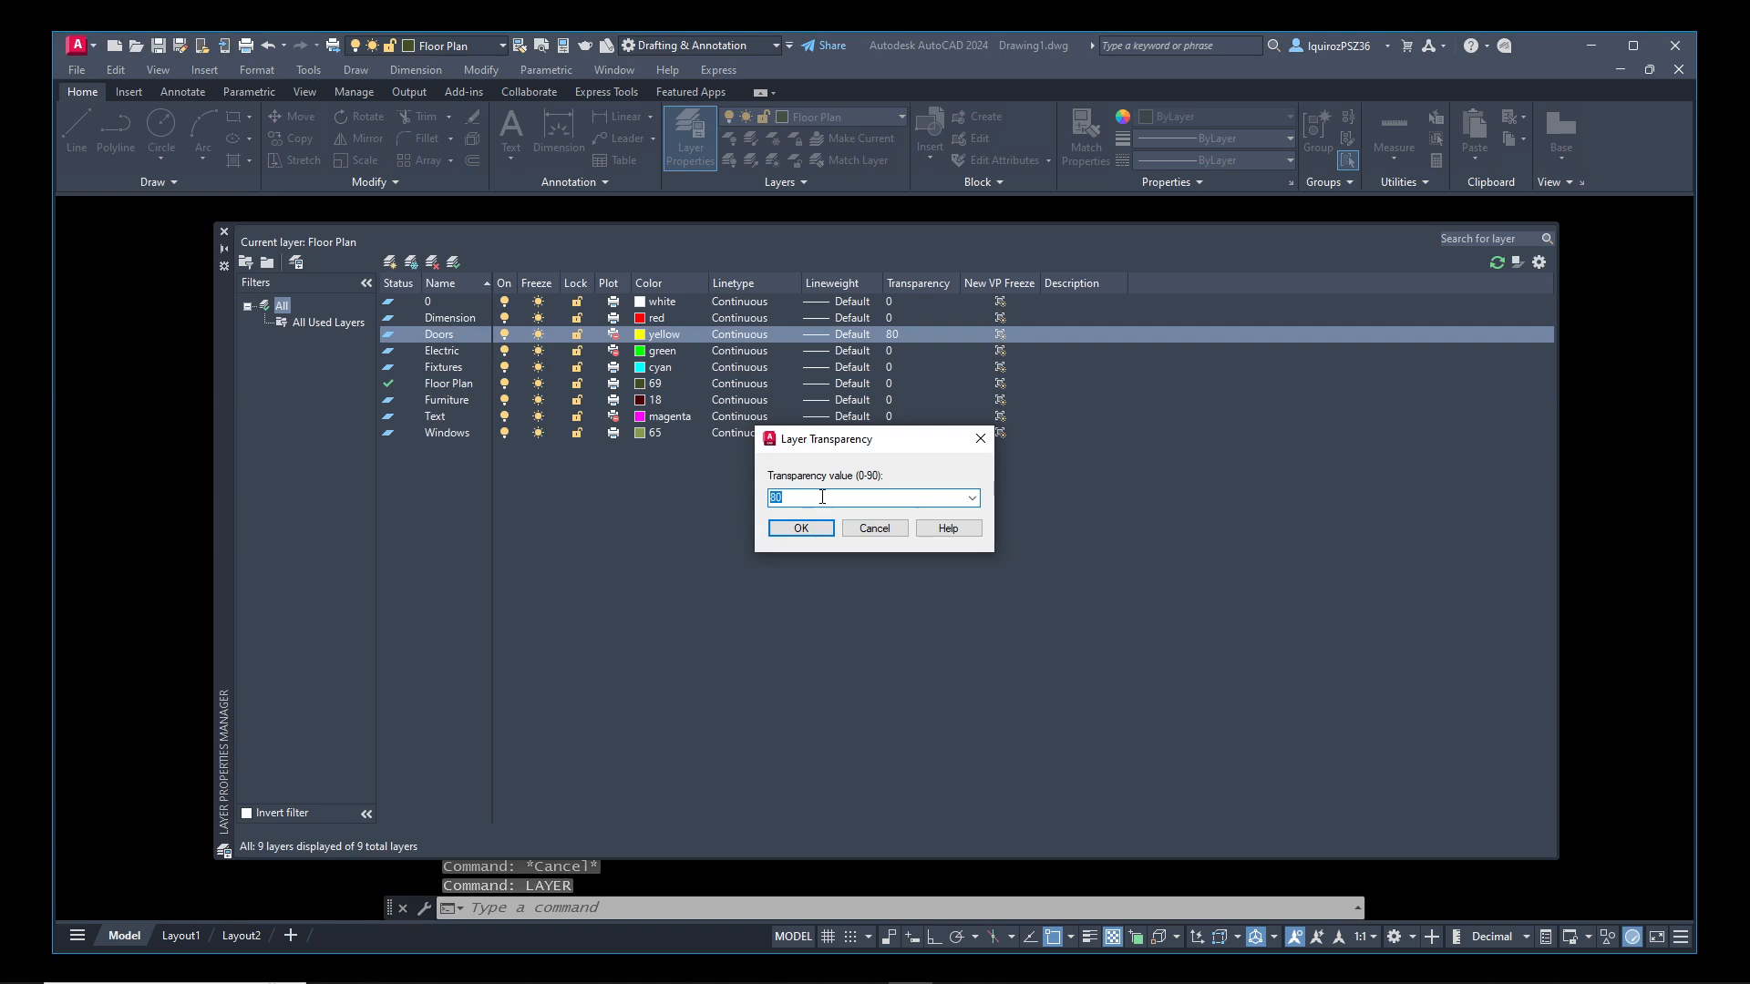
{"action": "type", "text": "0"}
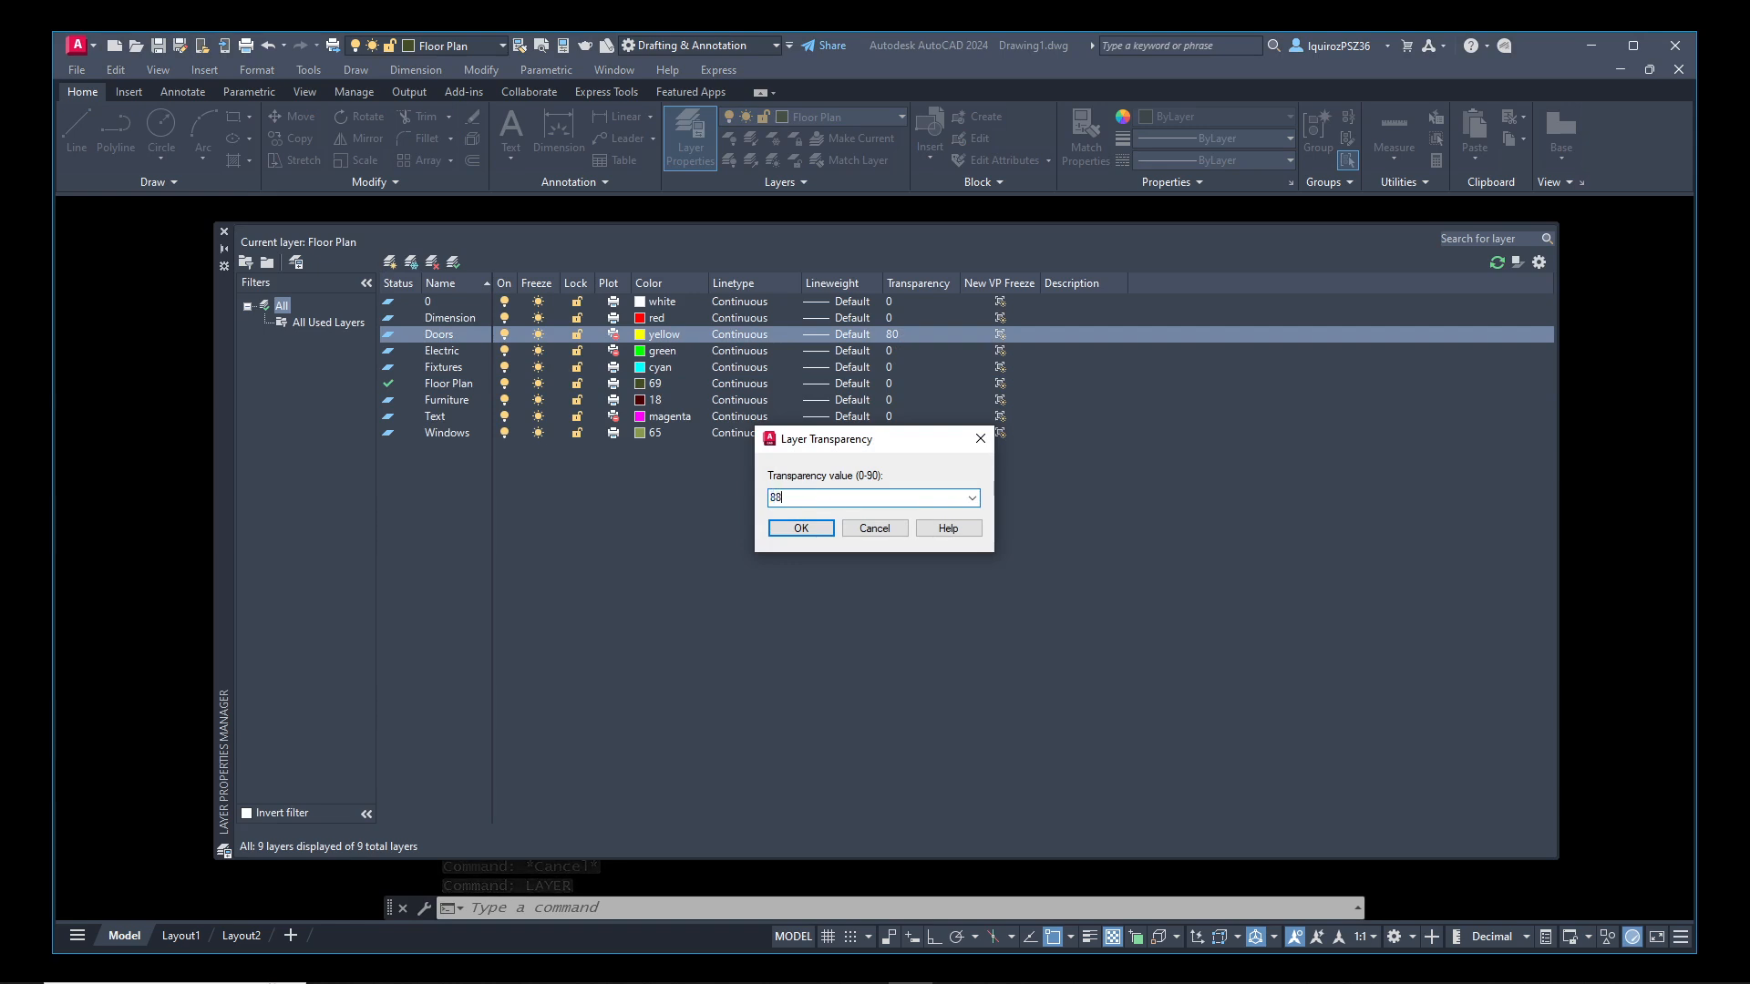
{"action": "left_click", "coordinate": [802, 527]}
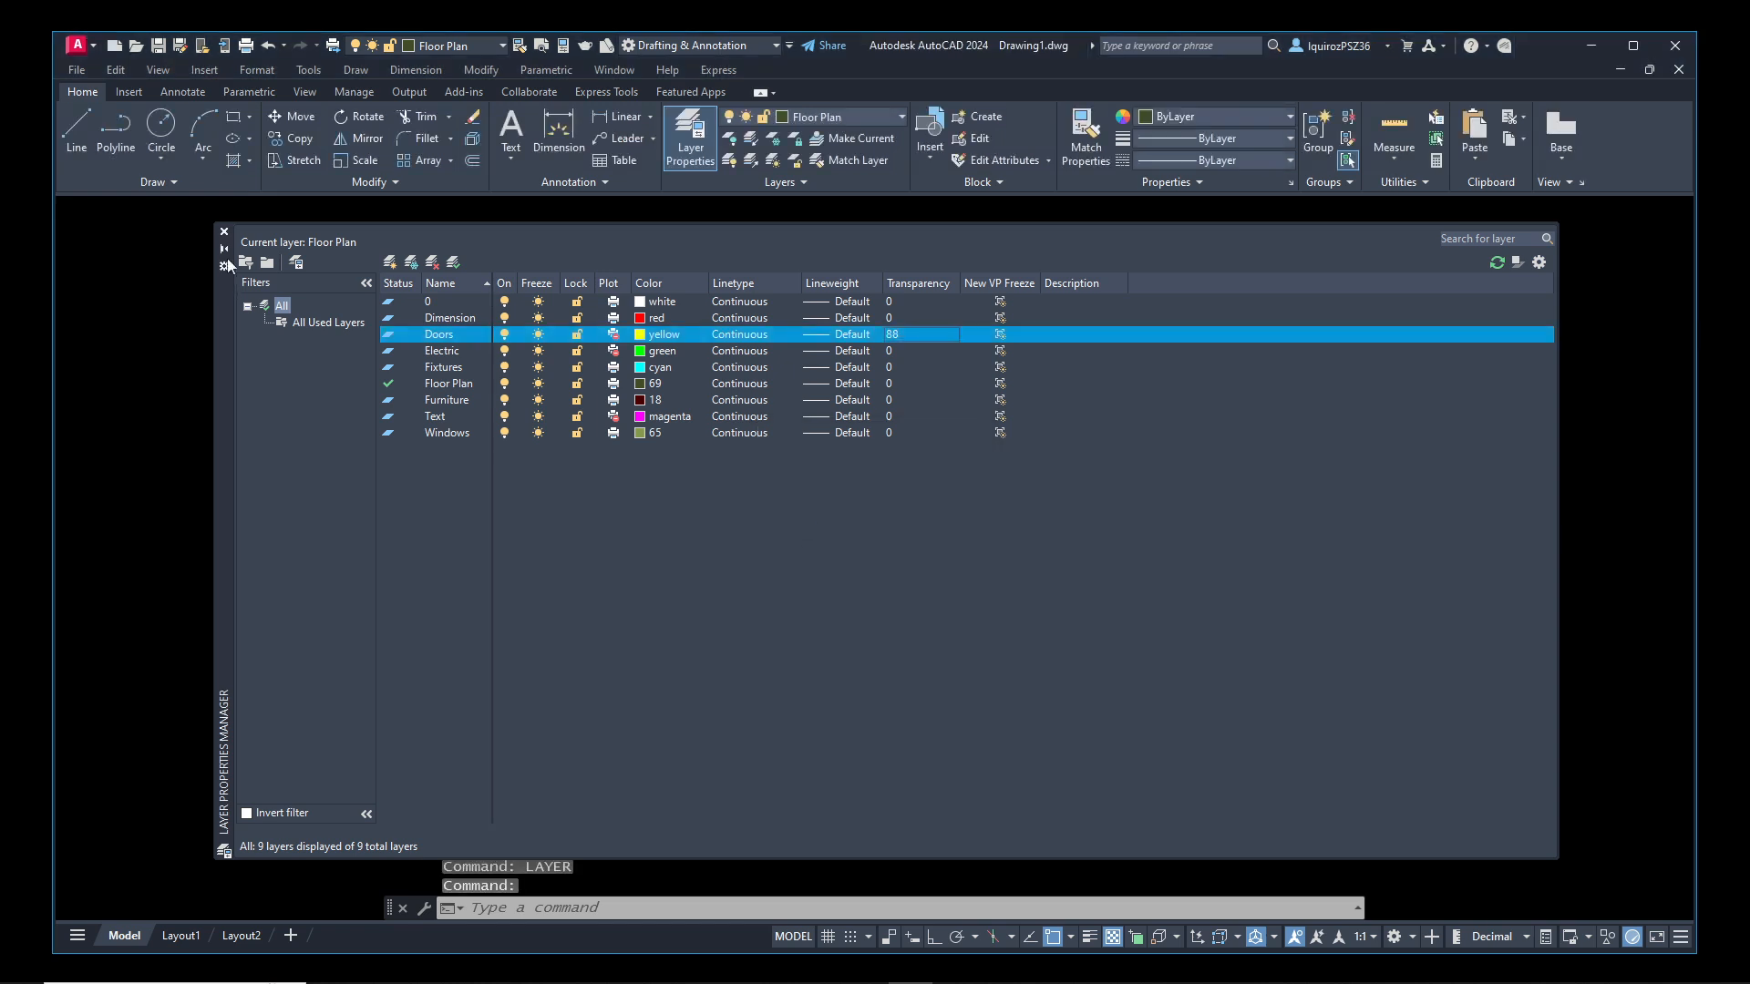
{"action": "left_click", "coordinate": [223, 231]}
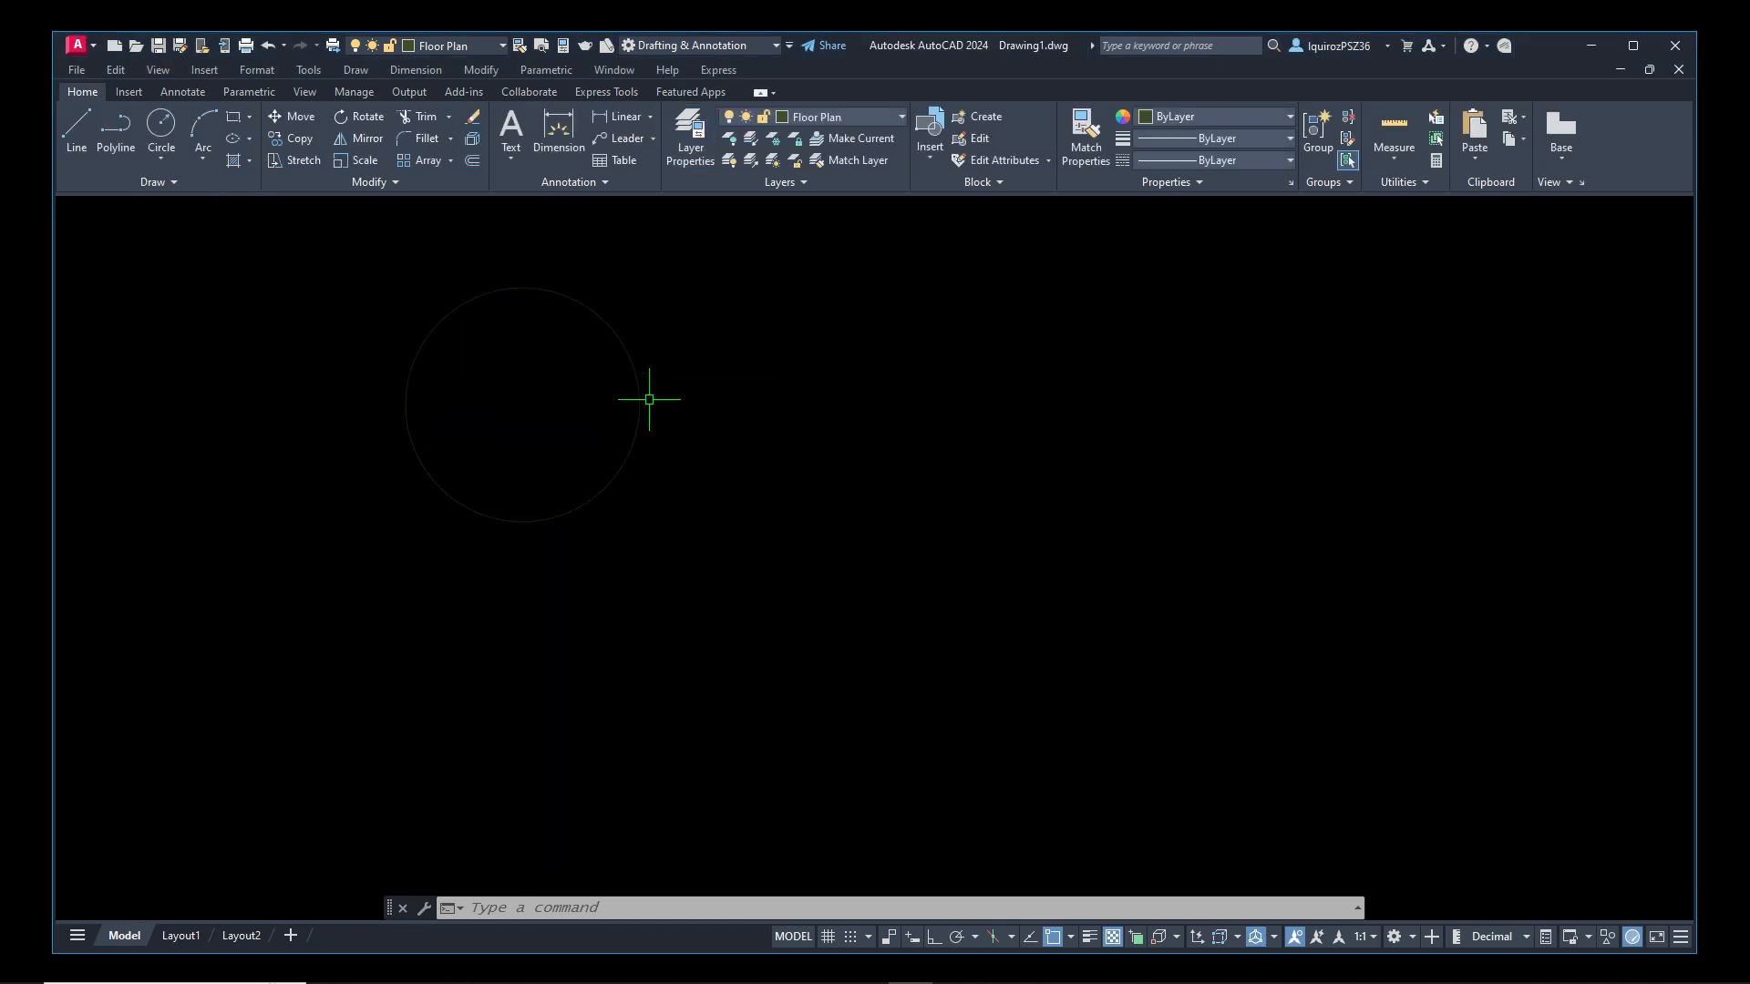
Reset the Doors layer's transparency to 0, and re-enable plotting for the Doors, Electric and Text layers
{"action": "type", "text": "layer"}
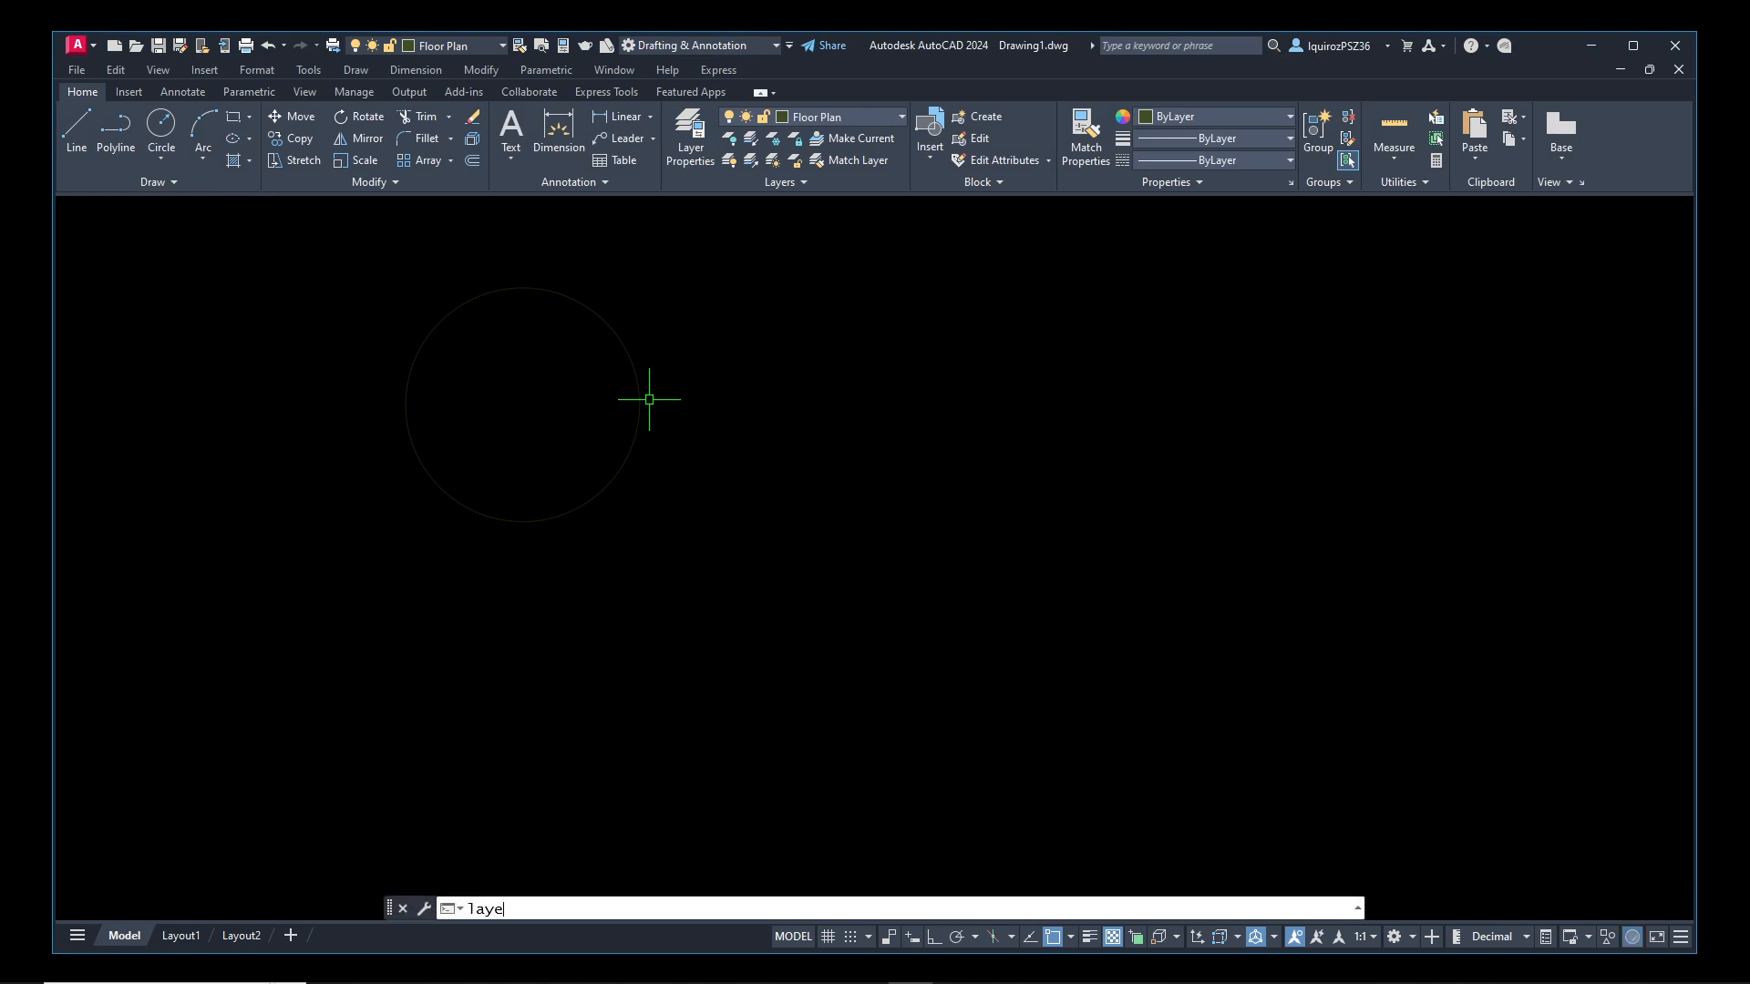
{"action": "key", "text": "Return"}
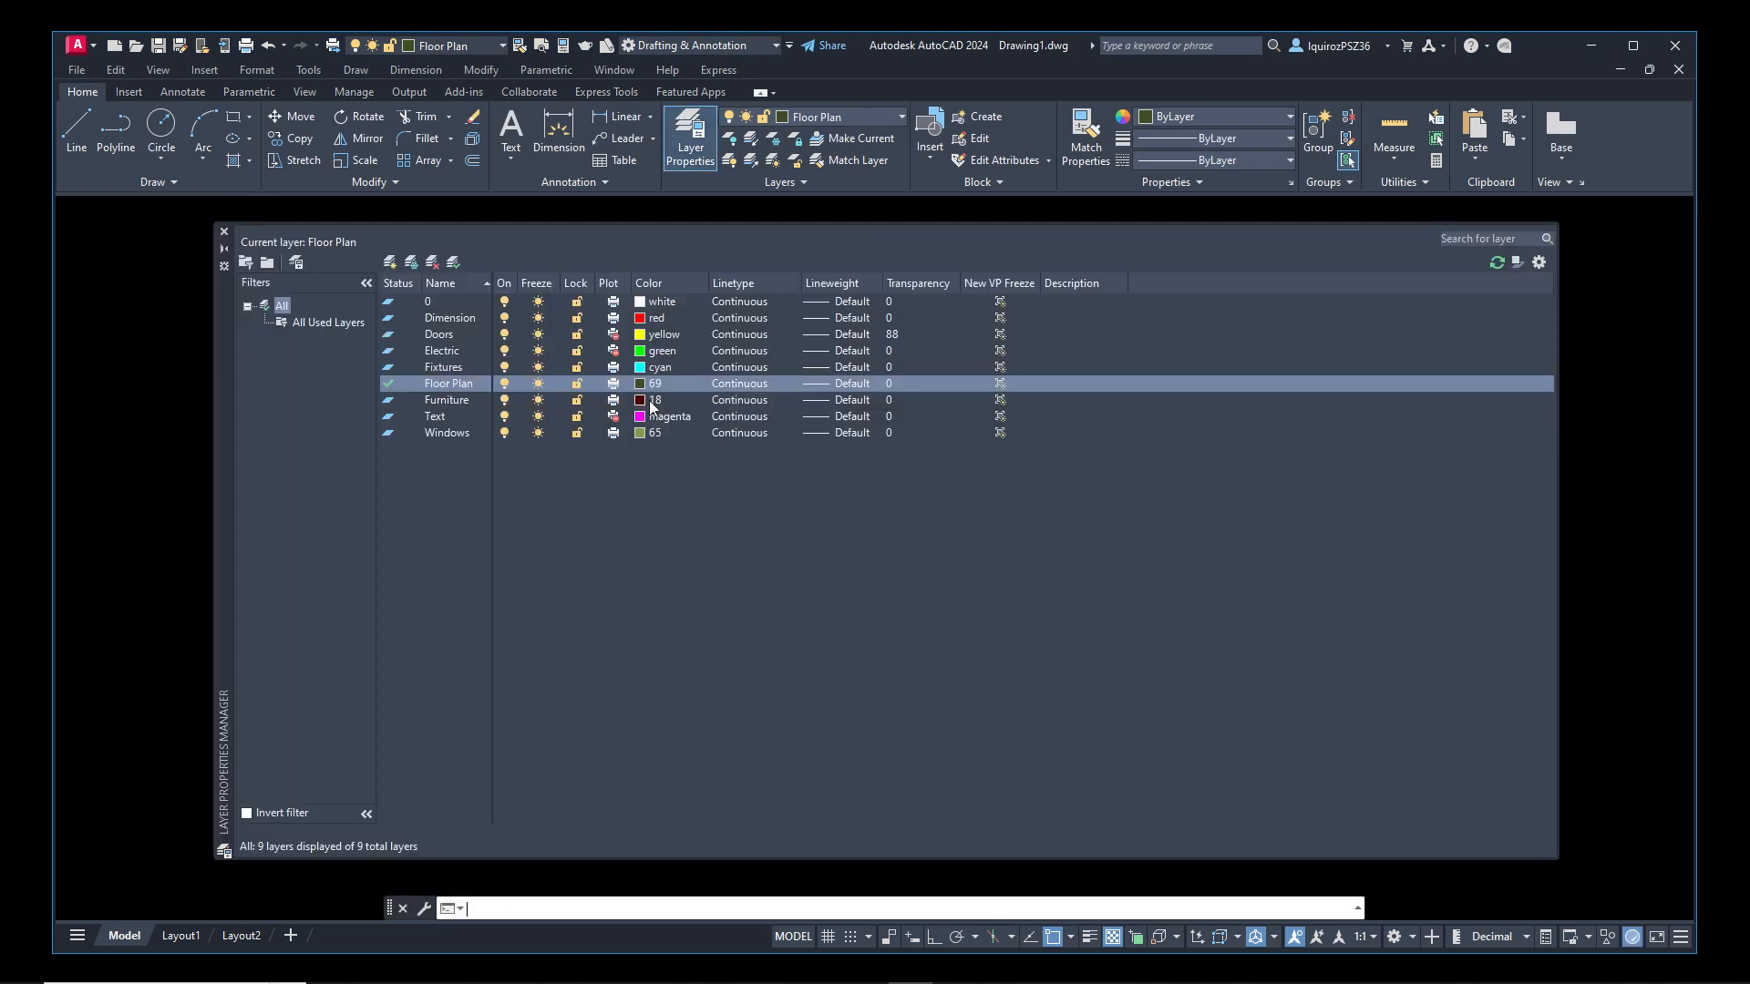
{"action": "left_click", "coordinate": [892, 335]}
{"action": "left_click", "coordinate": [803, 498]}
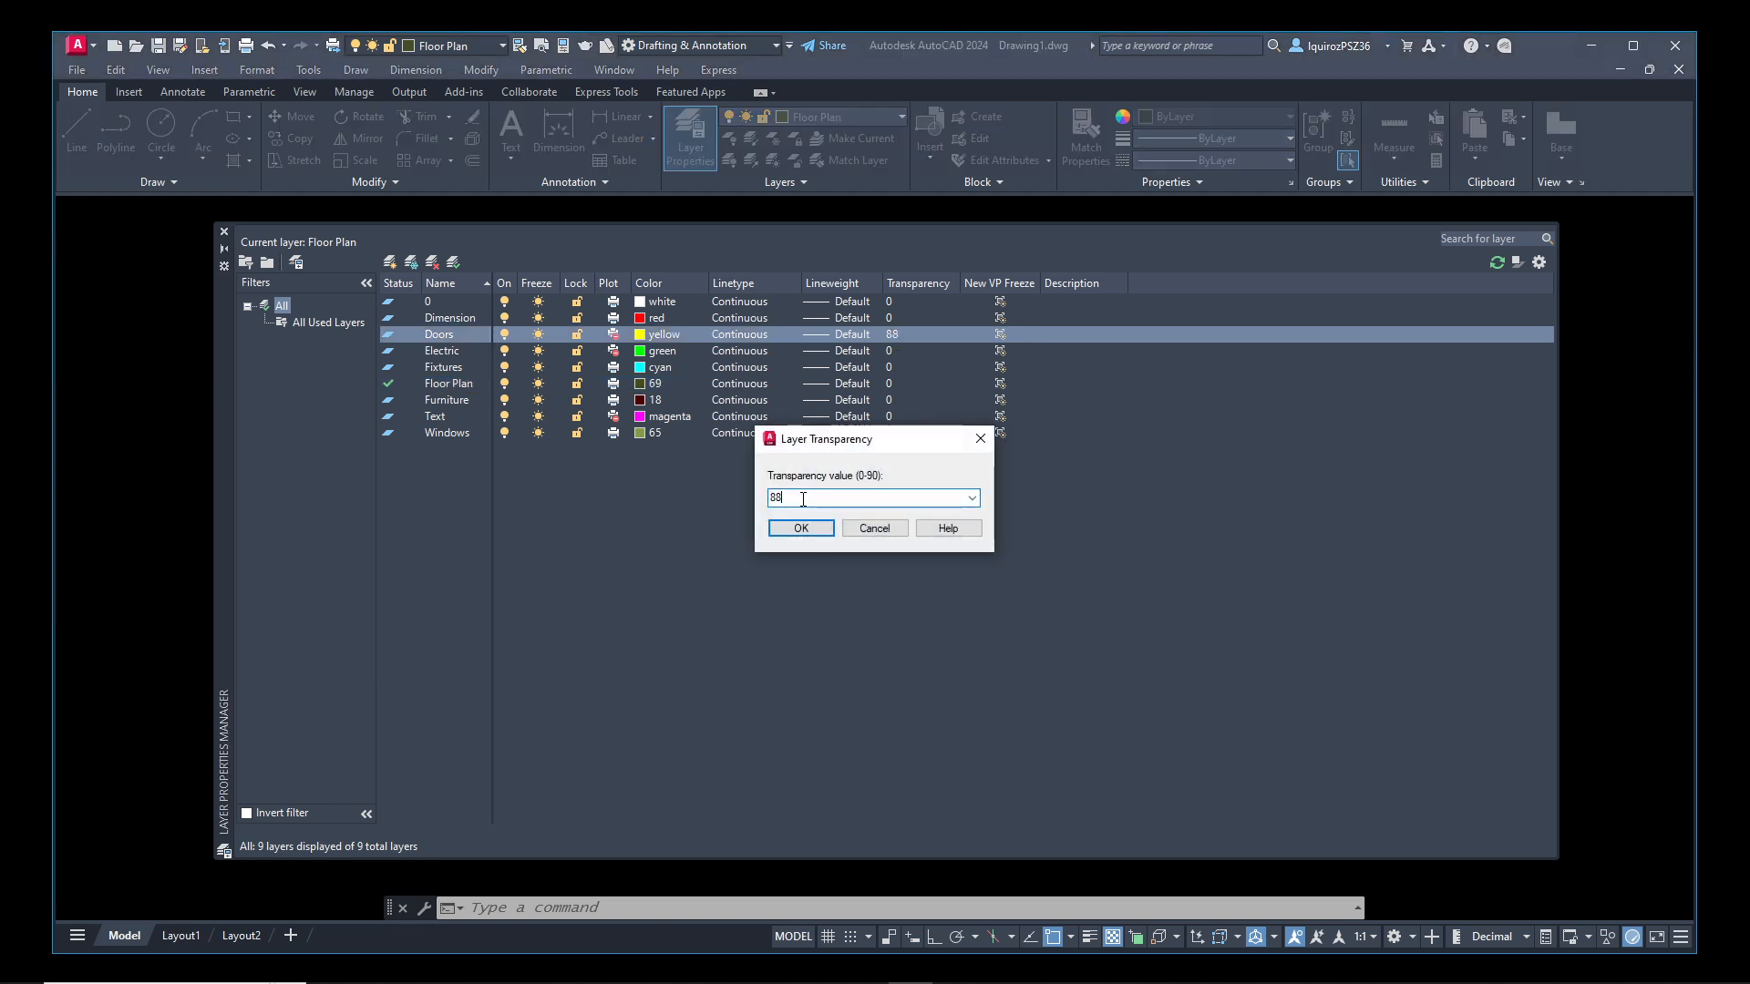
{"action": "key", "text": "BackSpace"}
{"action": "key", "text": "BackSpace"}
{"action": "type", "text": "0"}
{"action": "left_click", "coordinate": [790, 528]}
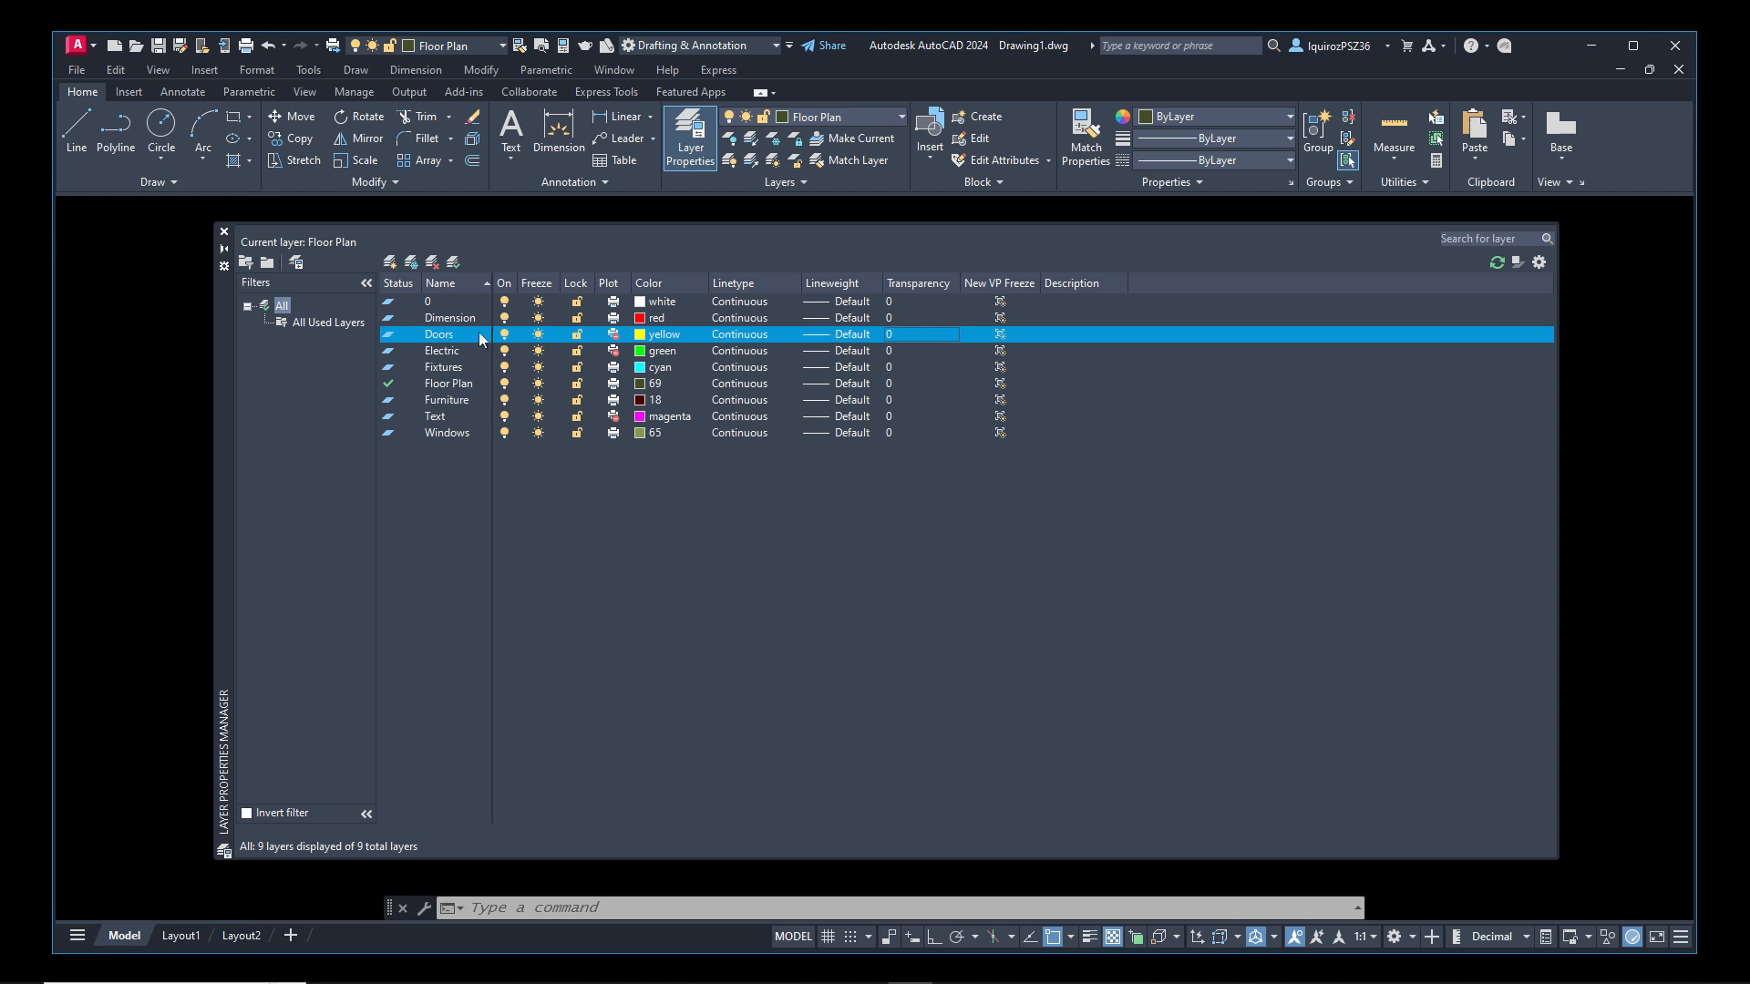
{"action": "left_click", "coordinate": [616, 351]}
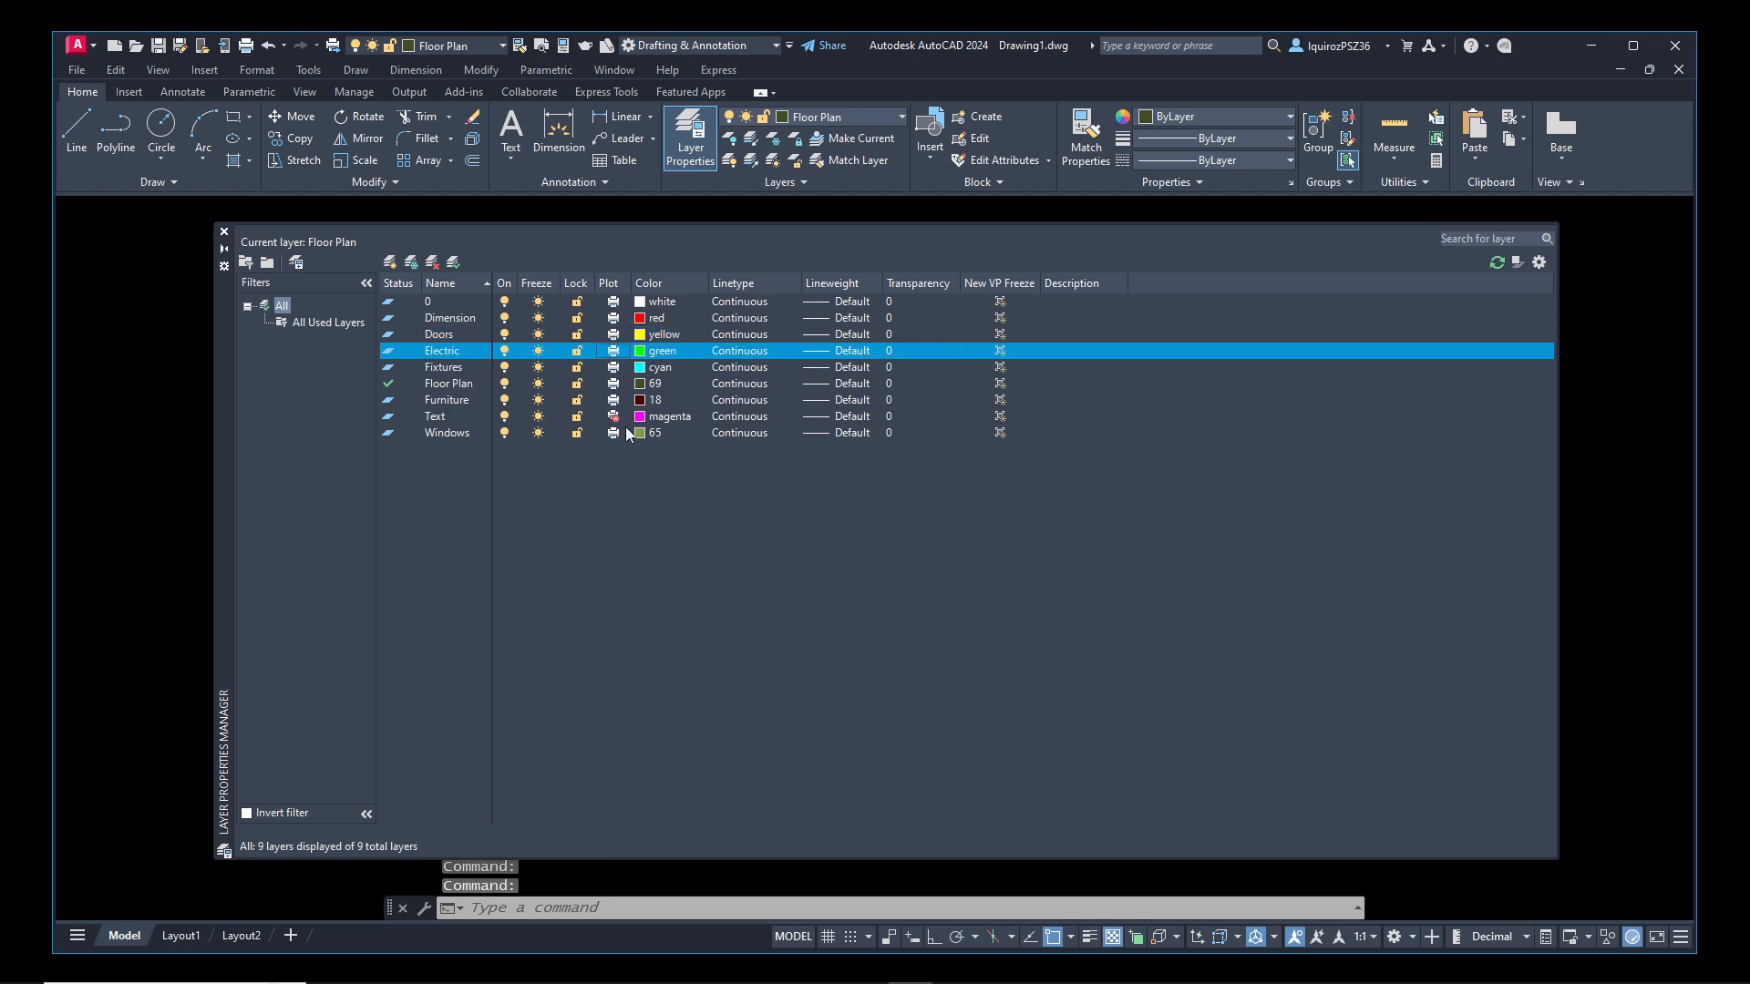
{"action": "left_click", "coordinate": [616, 416]}
Set the Doors layer's lineweight to 0.40 mm and return to the drawing
{"action": "left_click", "coordinate": [448, 335]}
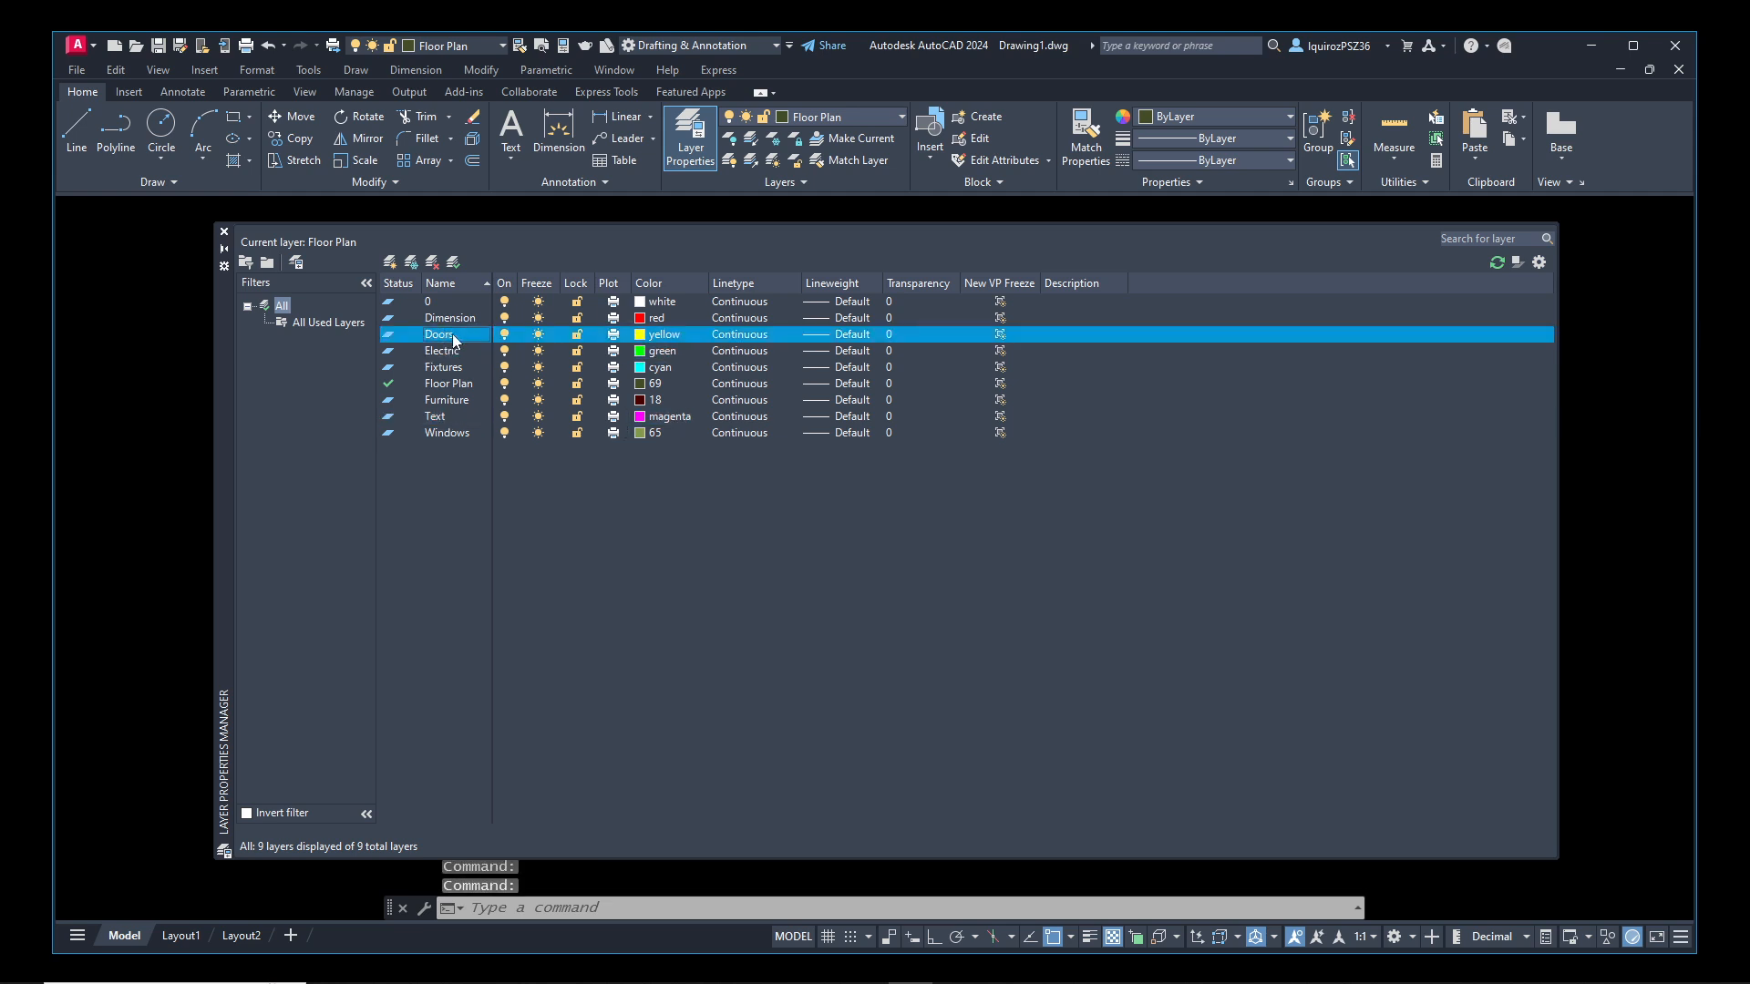
{"action": "left_click", "coordinate": [828, 332]}
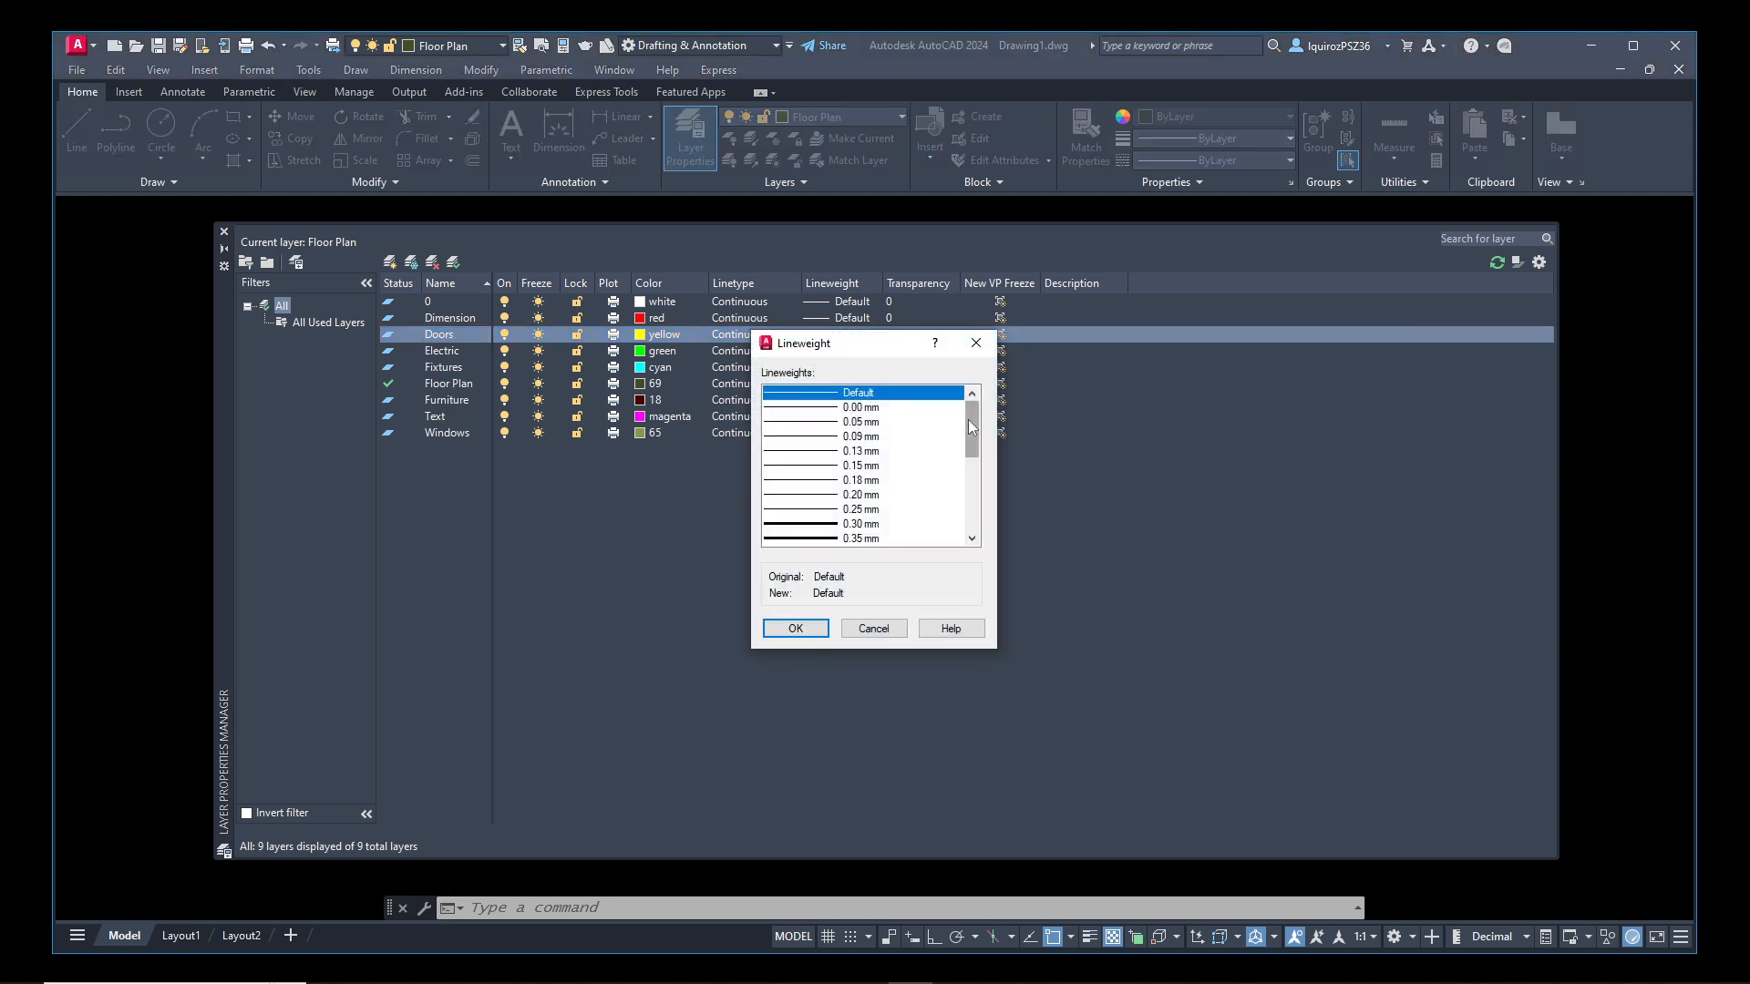
{"action": "left_click_drag", "start_coordinate": [972, 408], "coordinate": [969, 422]}
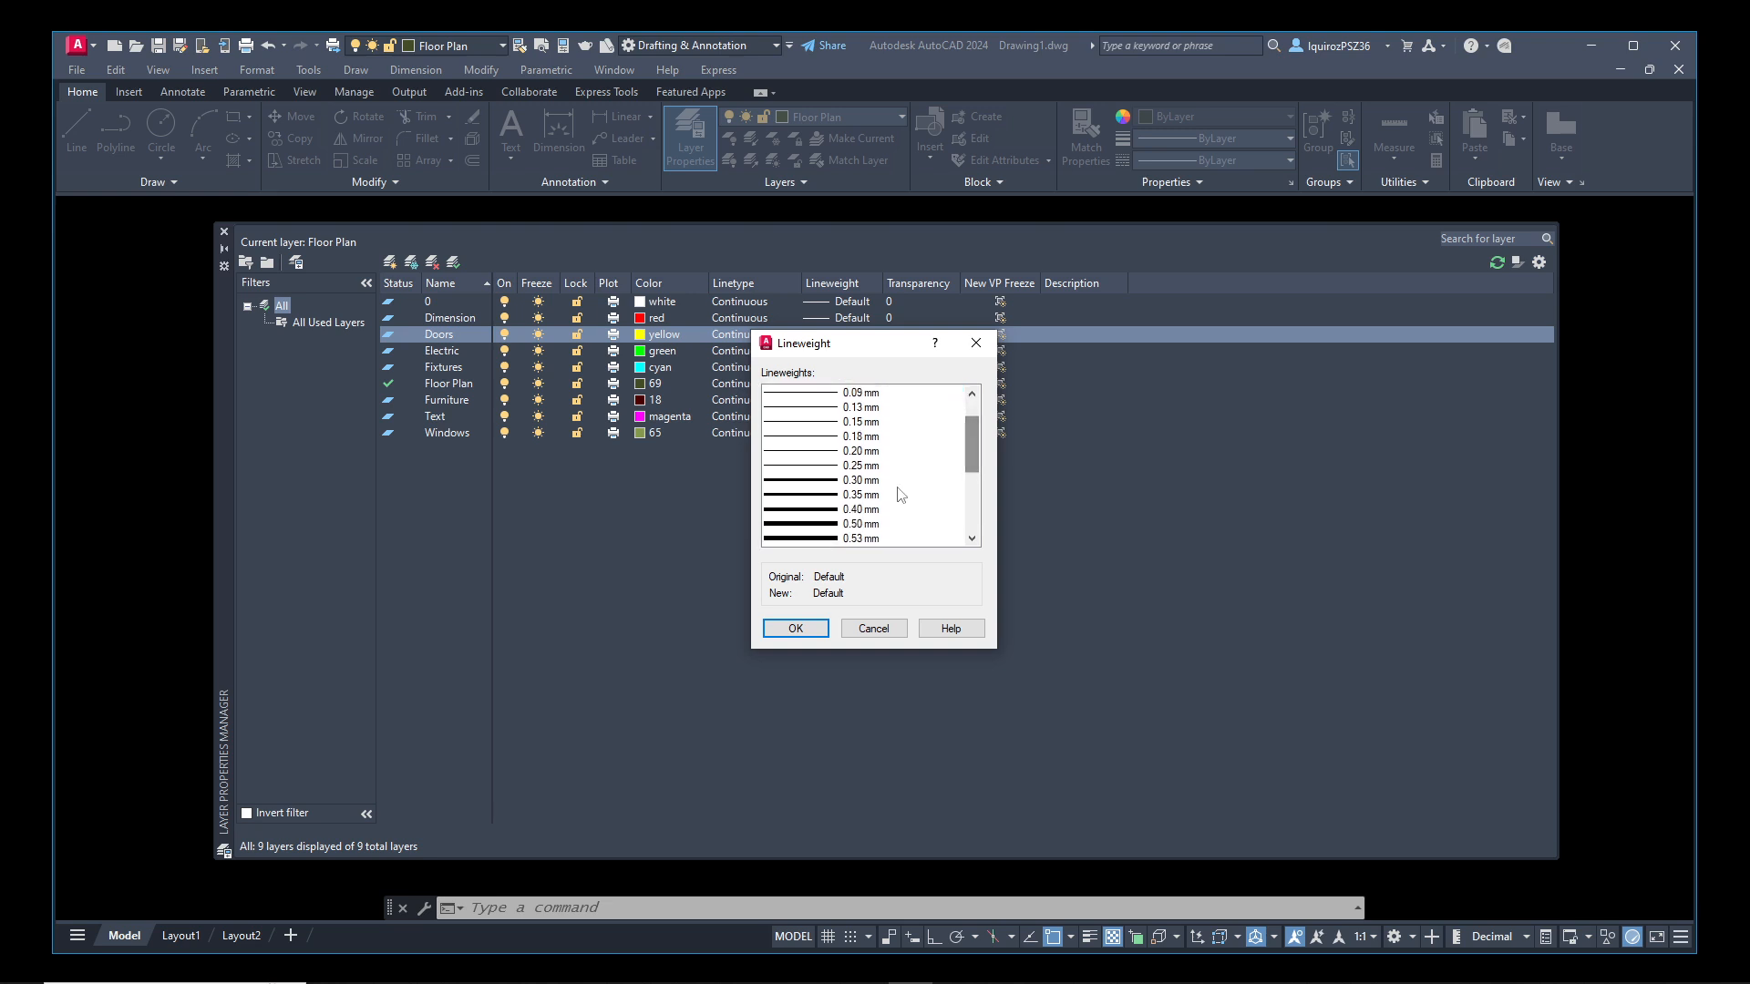
{"action": "left_click", "coordinate": [851, 509]}
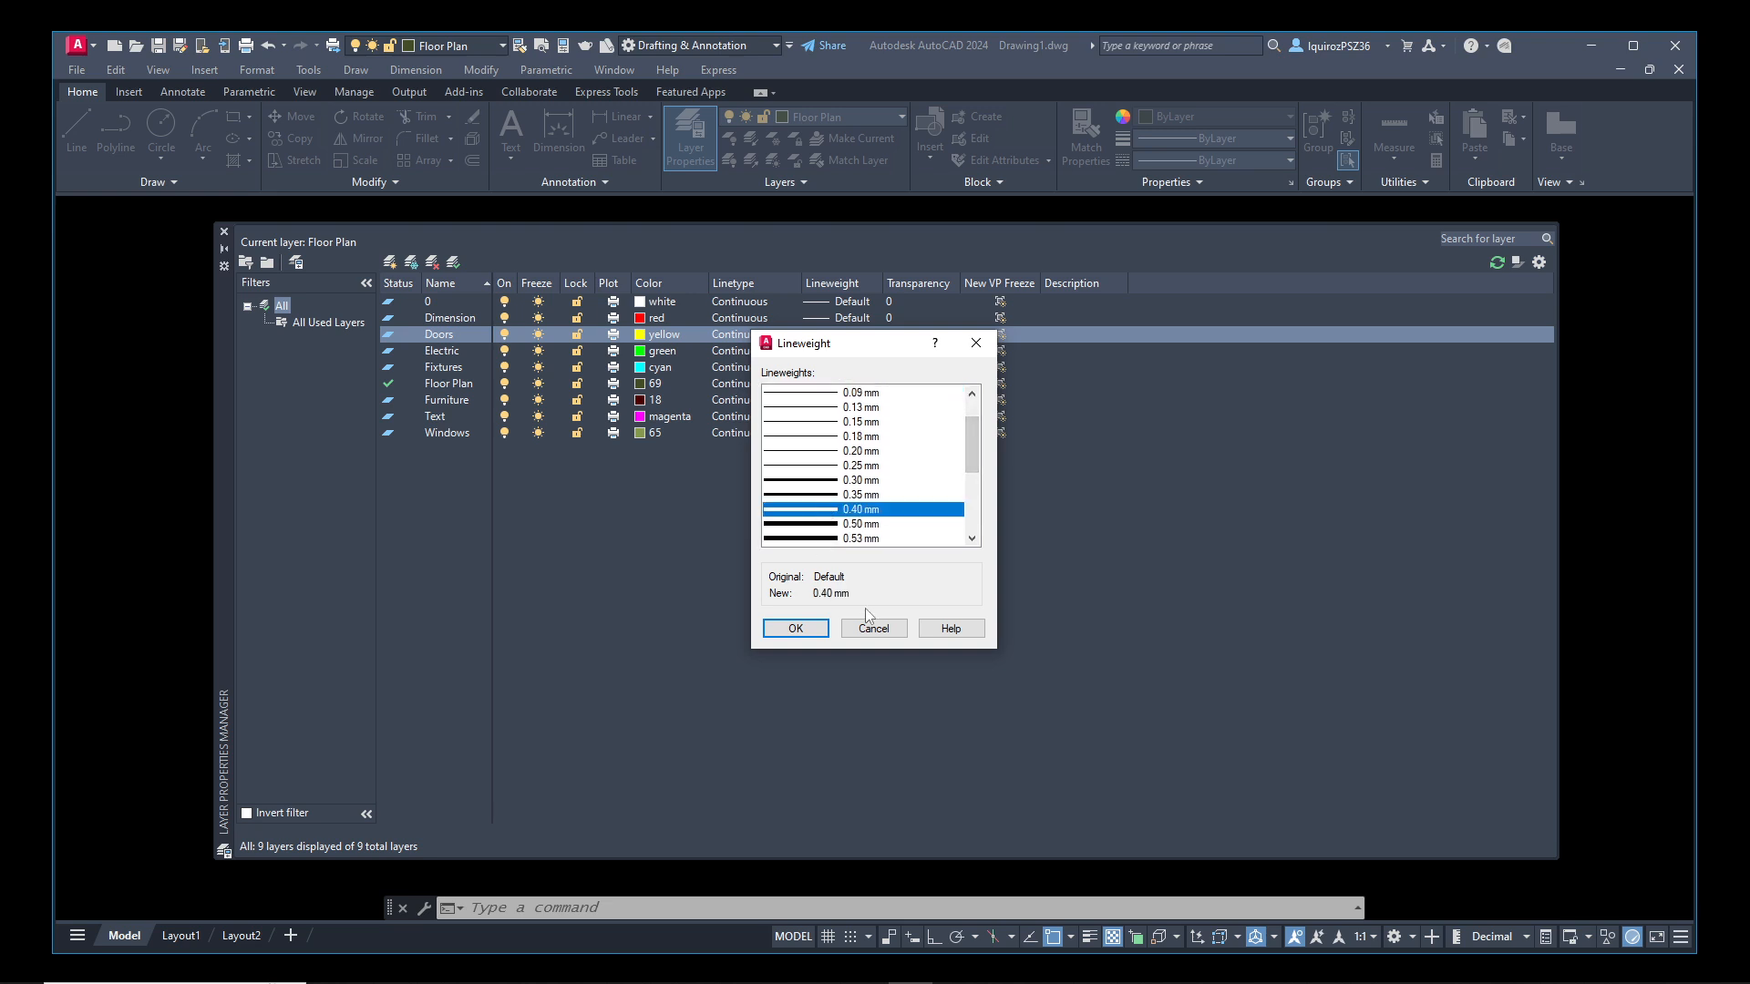
{"action": "left_click", "coordinate": [796, 629]}
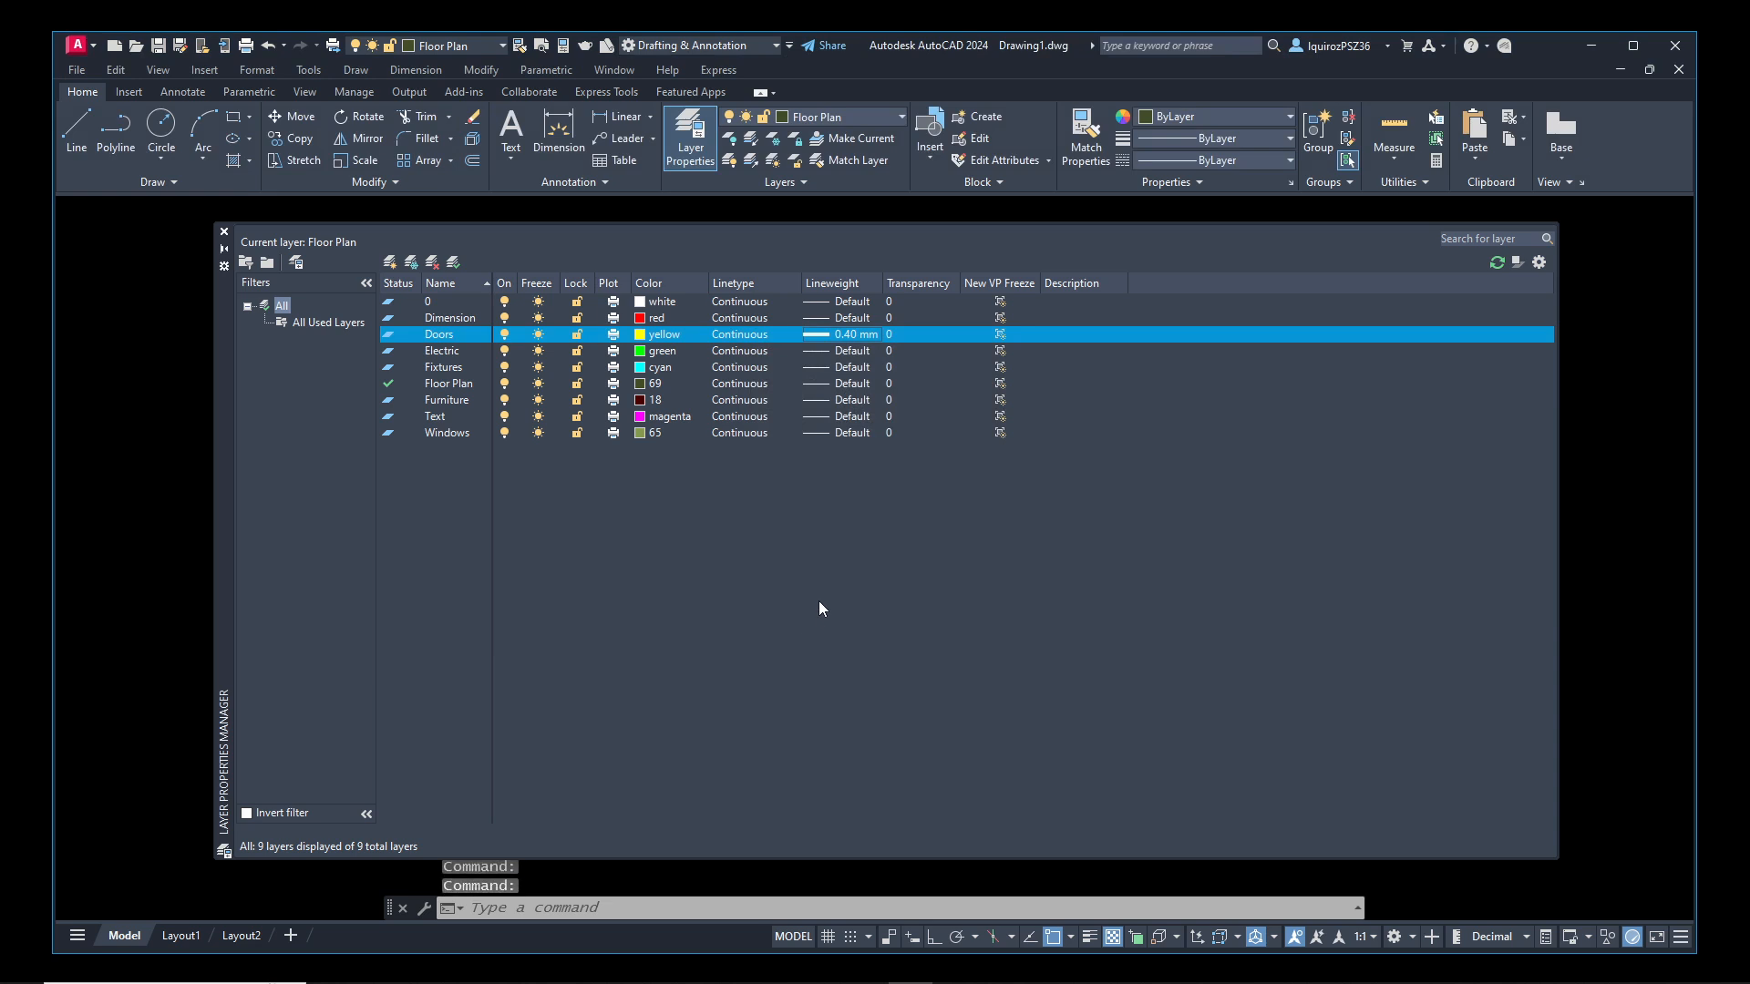
{"action": "left_click", "coordinate": [226, 232]}
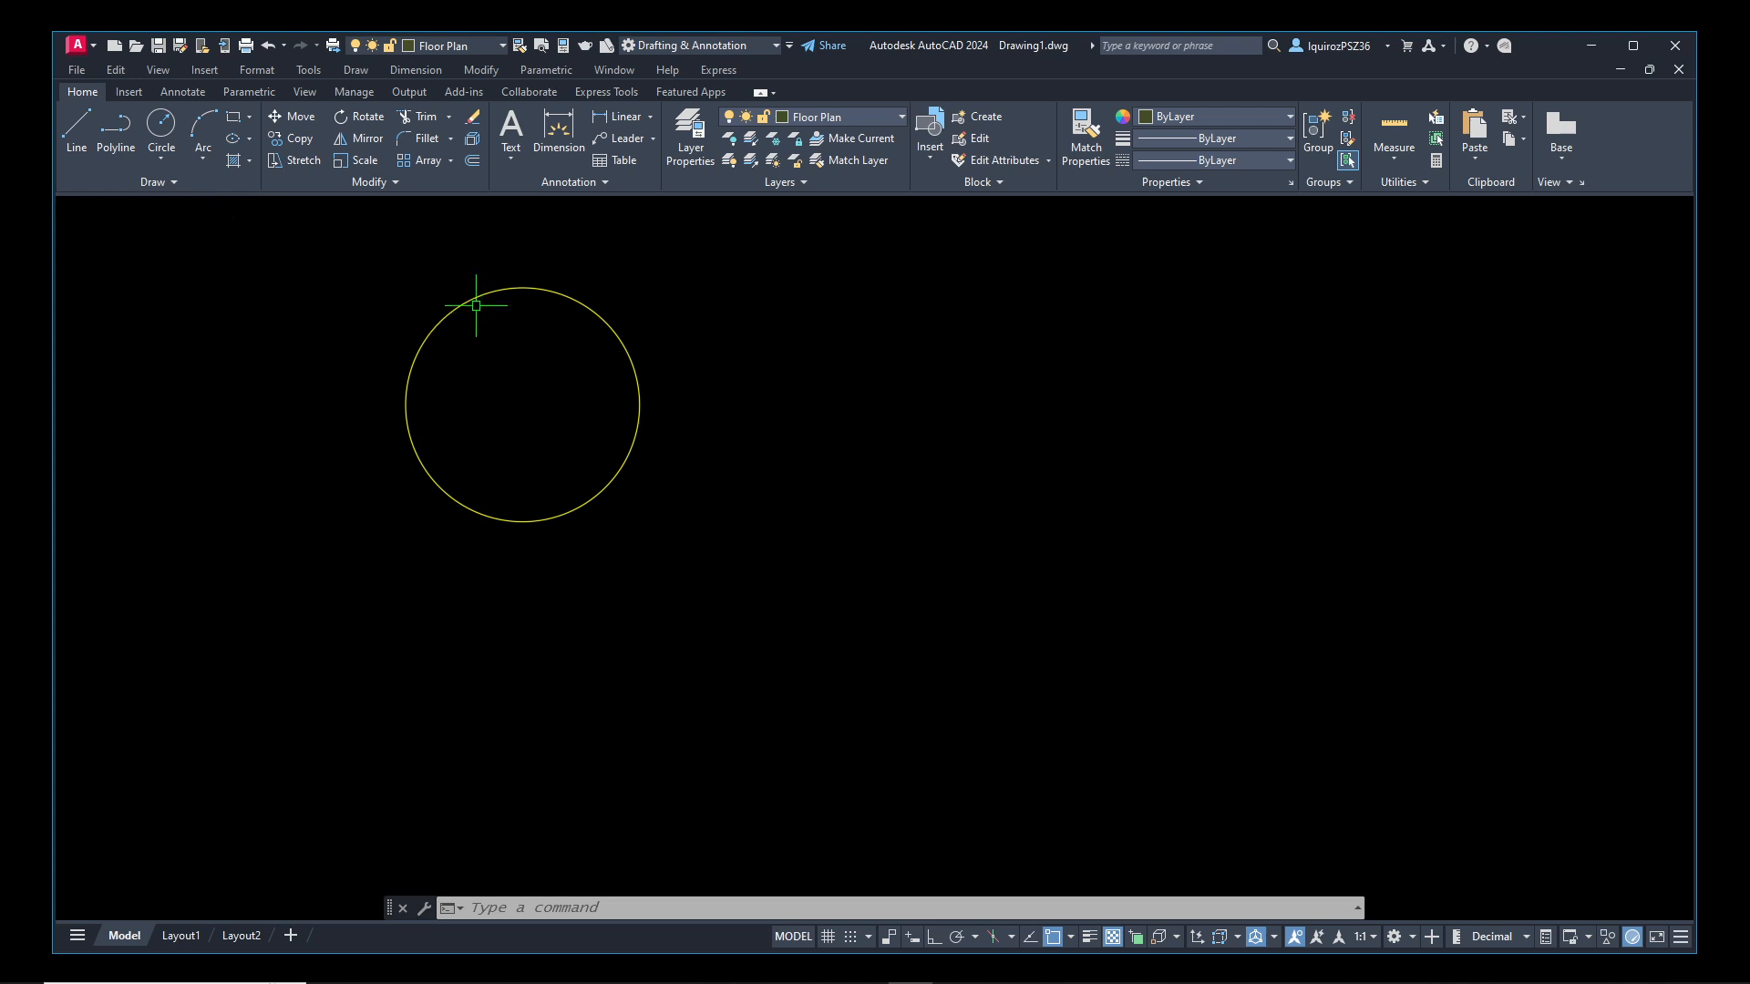
Turn on lineweight display for the drawing
{"action": "scroll", "coordinate": [473, 271], "scroll_direction": "up", "scroll_amount": 2}
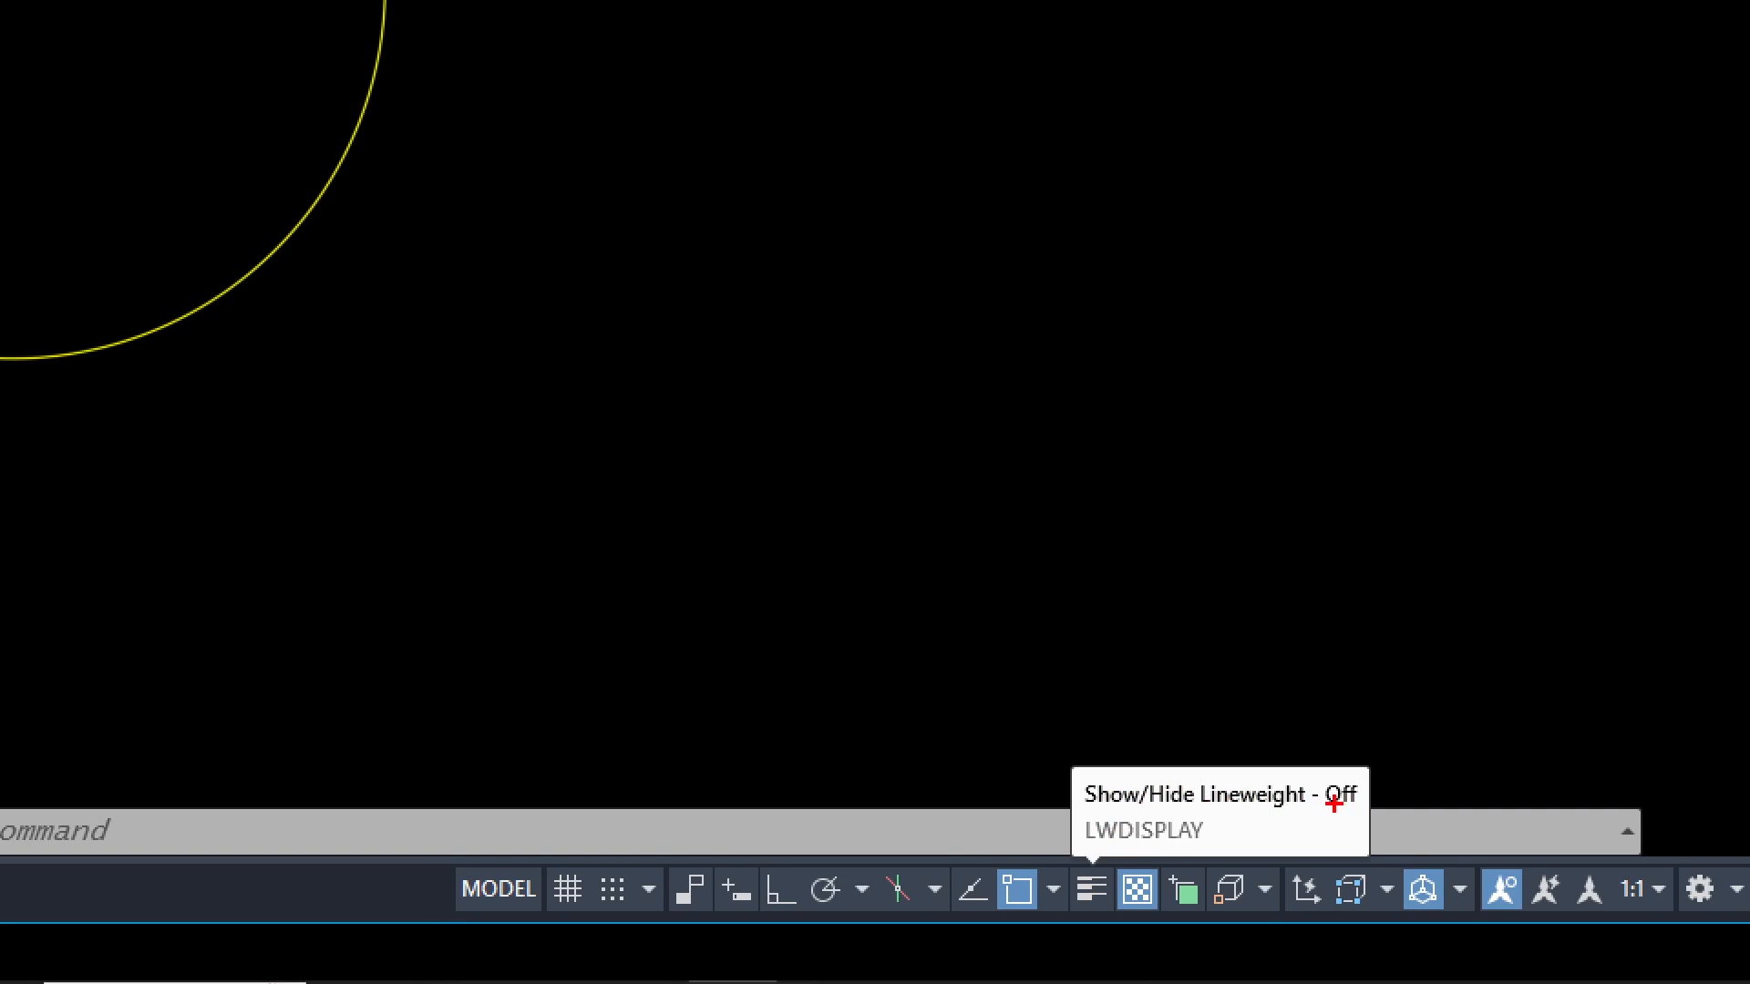
{"action": "left_click_drag", "start_coordinate": [1318, 808], "coordinate": [1360, 809]}
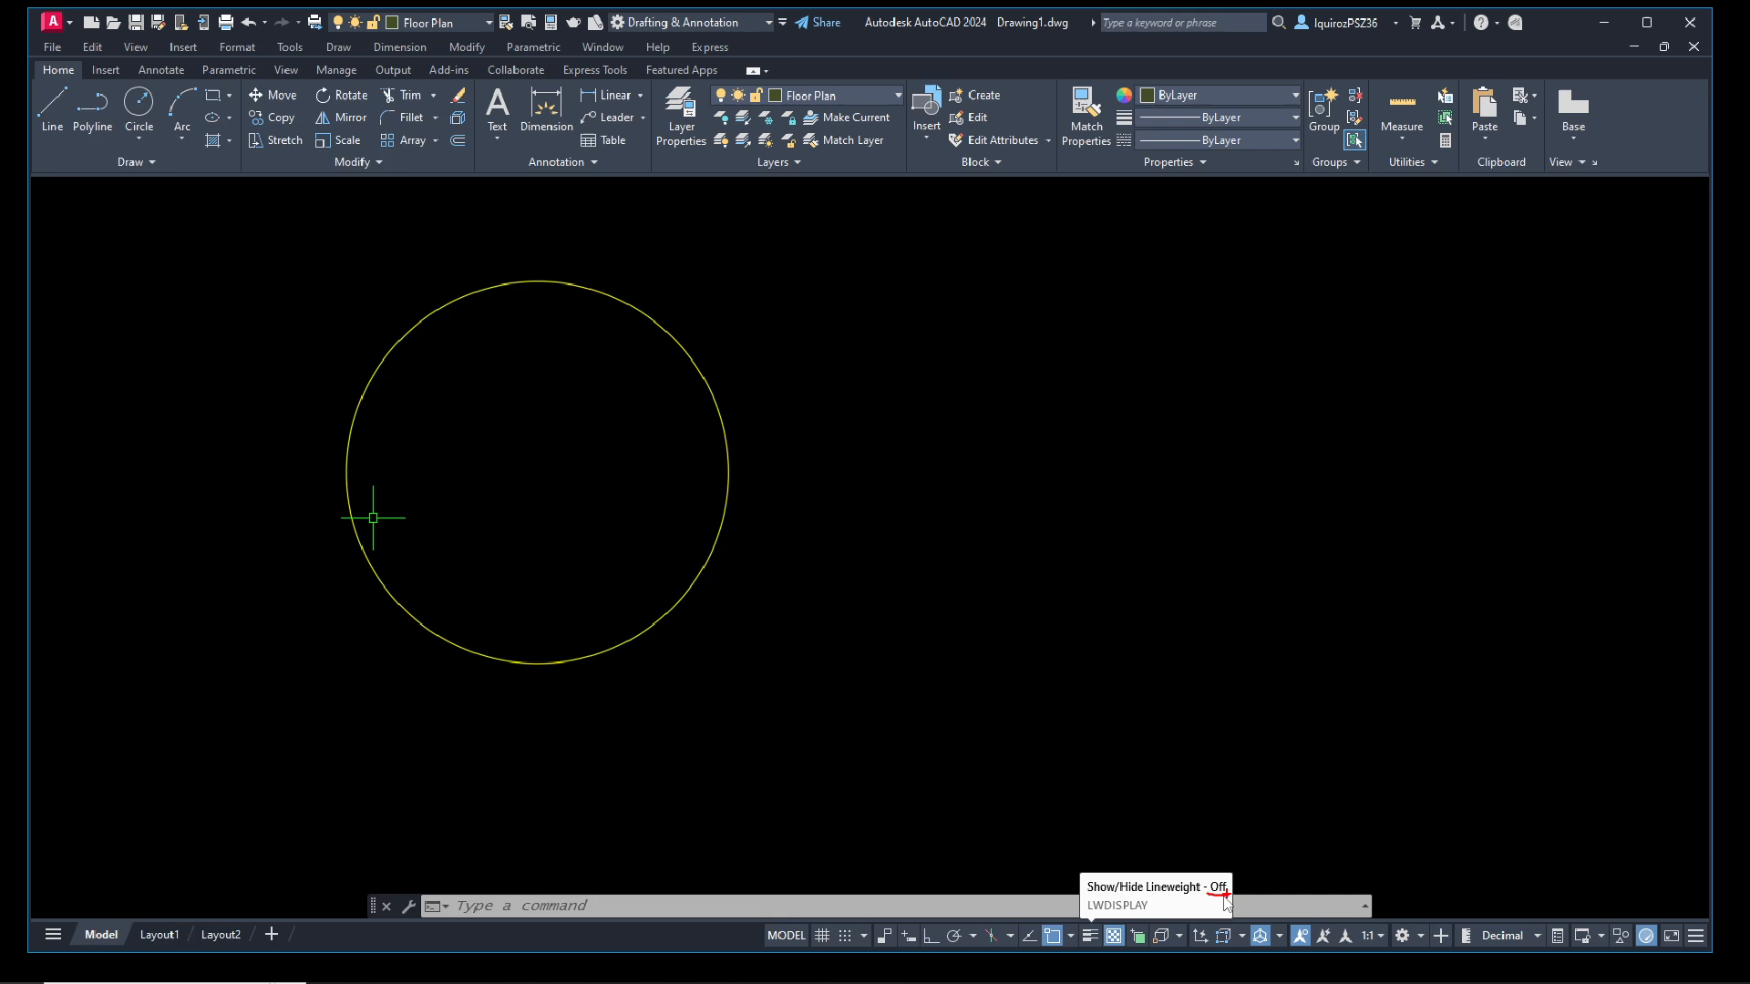
{"action": "left_click", "coordinate": [1092, 941]}
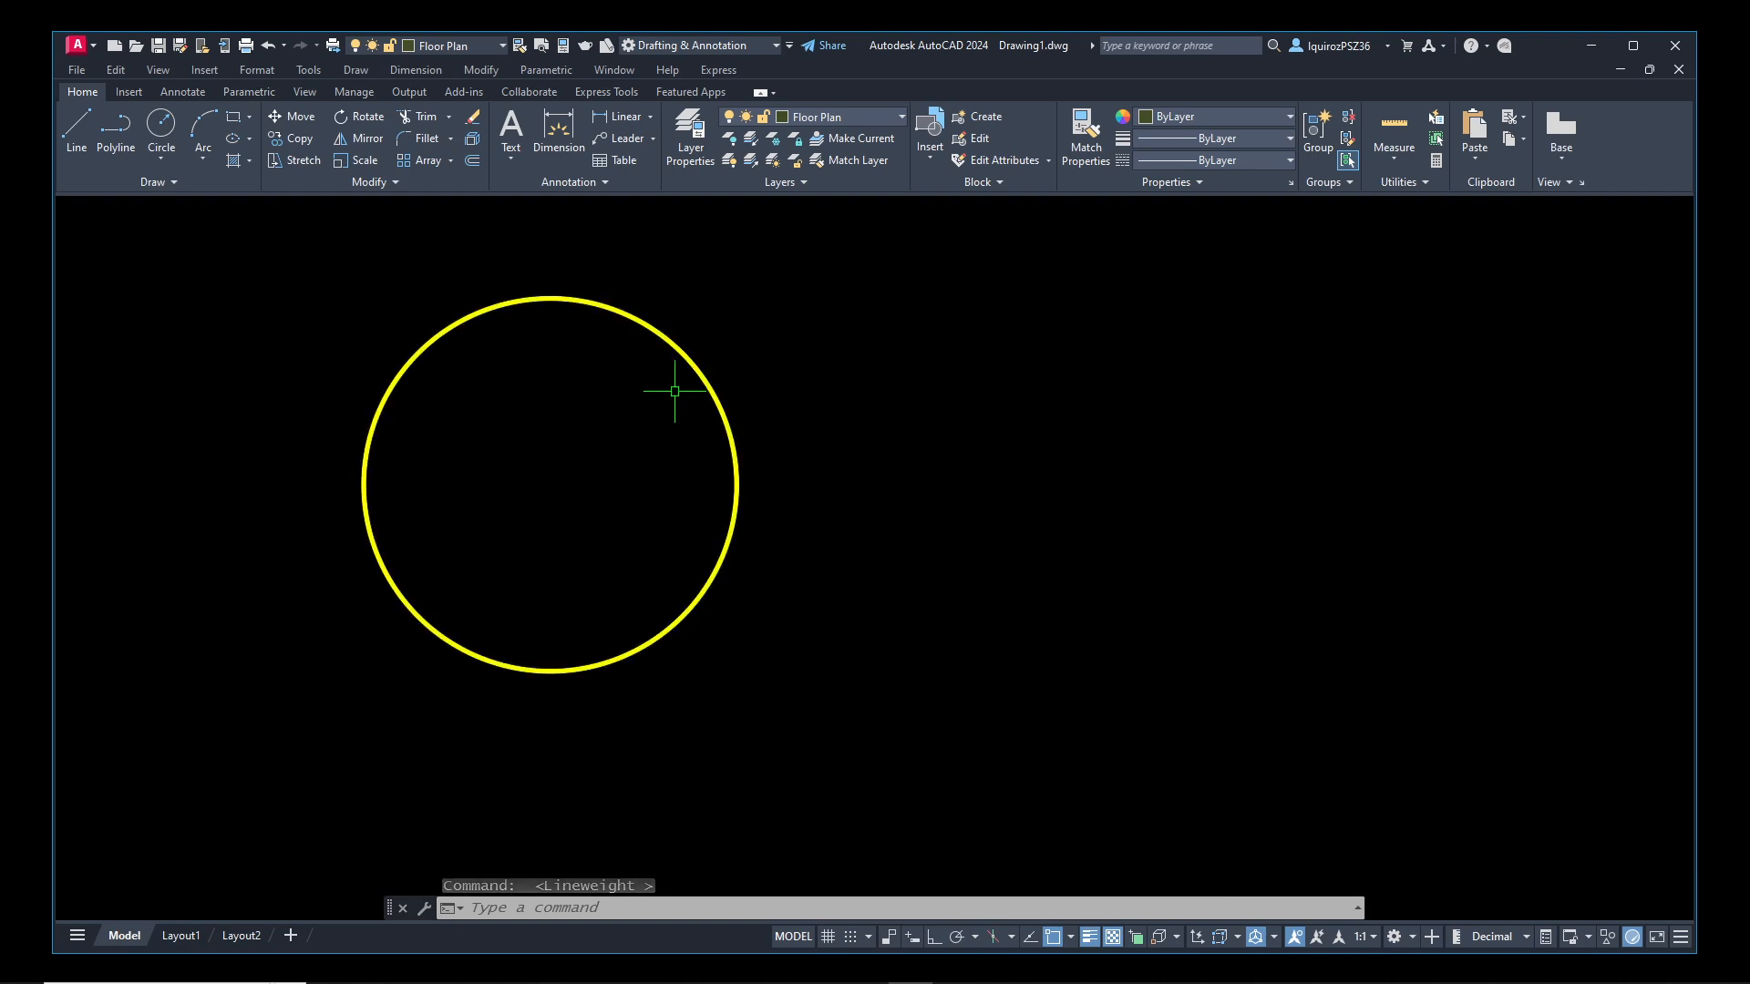
Make Doors the current layer and return to the drawing
{"action": "type", "text": "laye"}
{"action": "key", "text": "Return"}
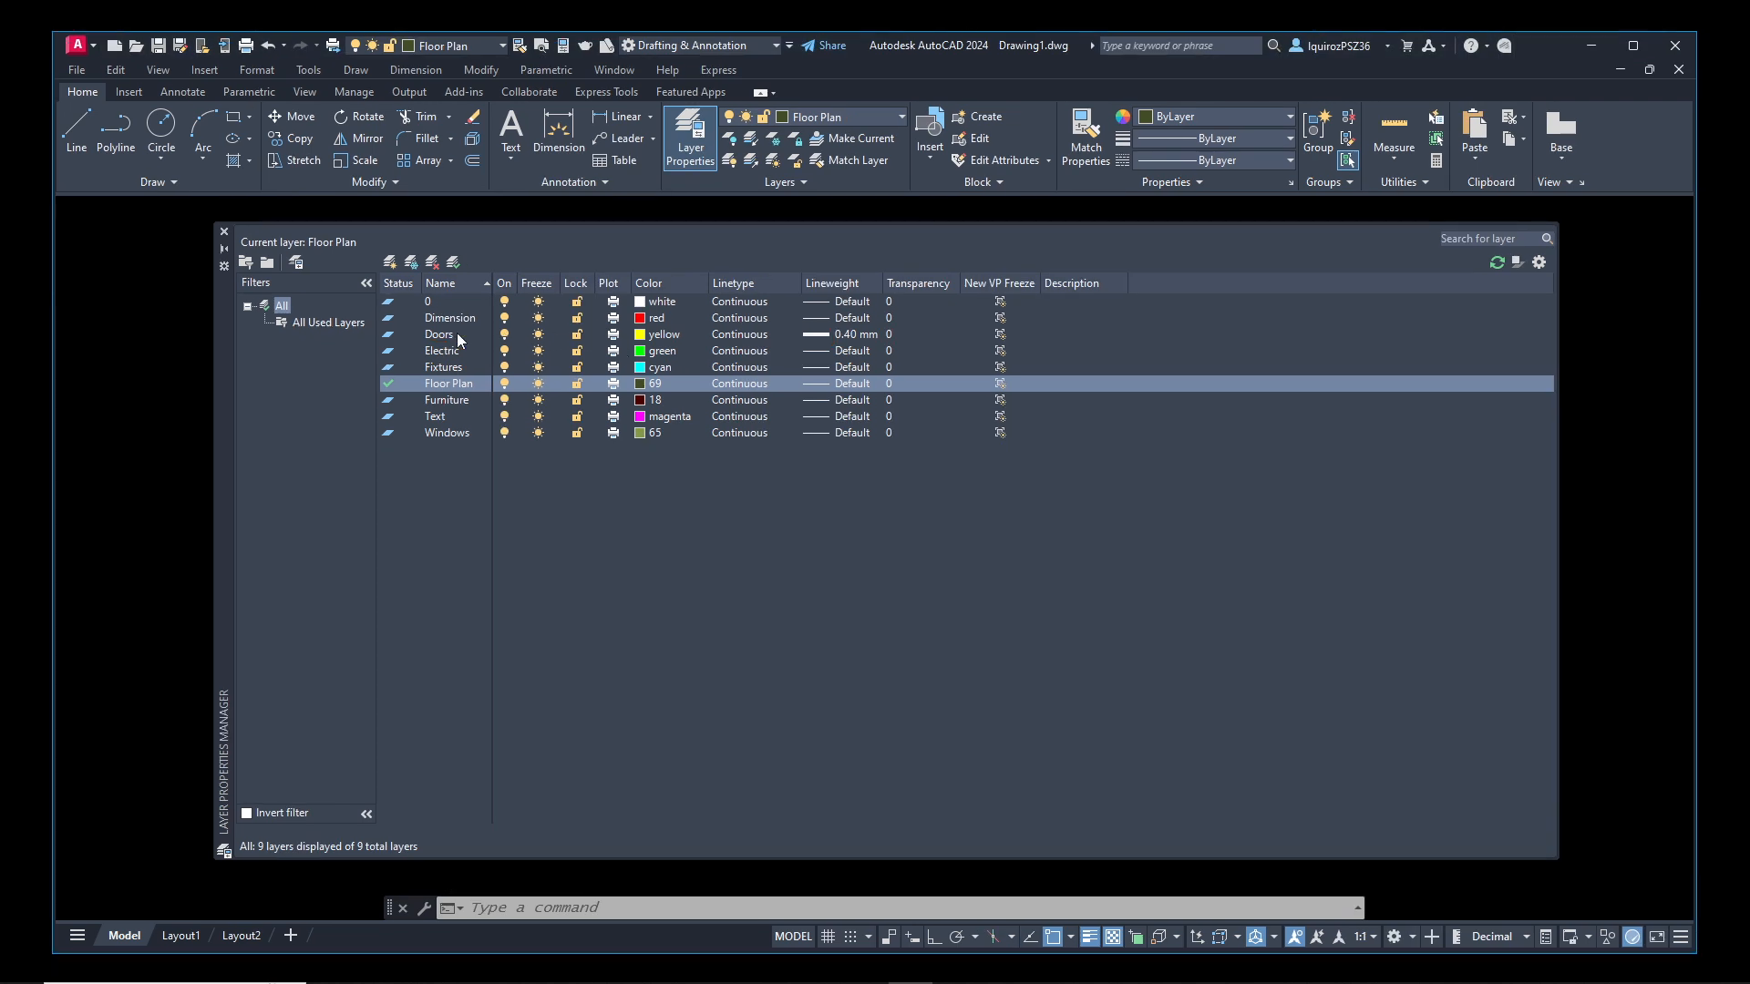
{"action": "left_click", "coordinate": [397, 336]}
{"action": "double_click", "coordinate": [398, 336]}
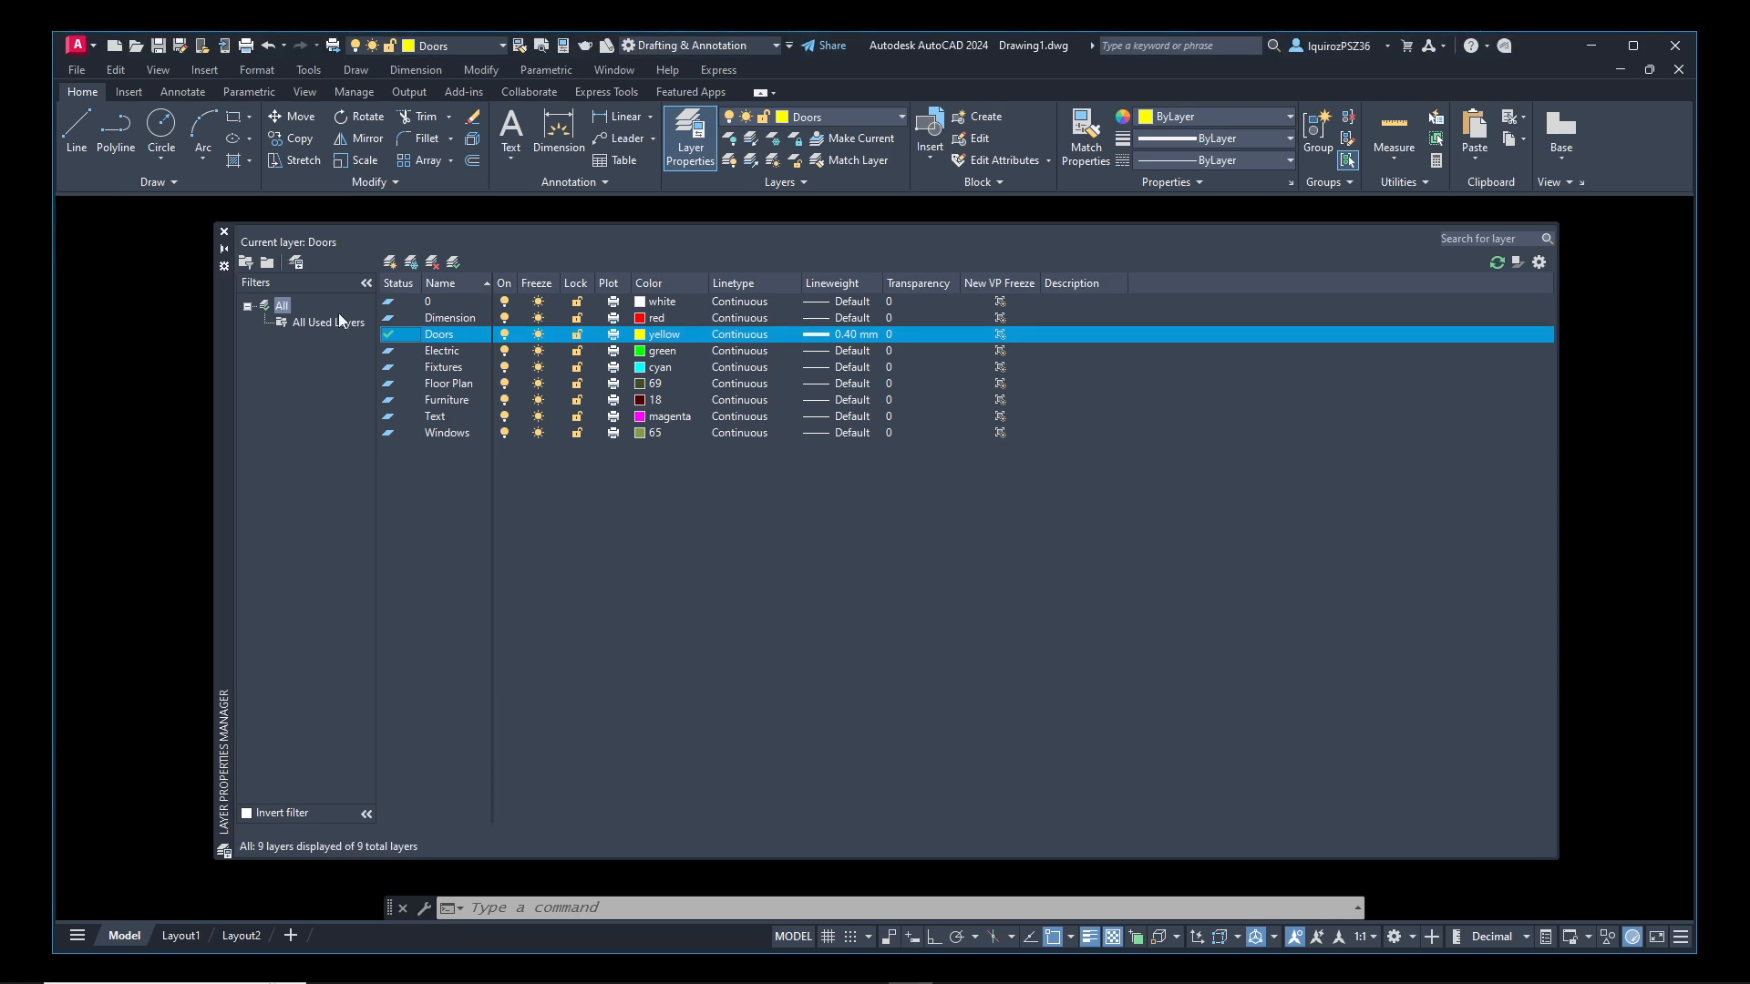
{"action": "left_click", "coordinate": [223, 231]}
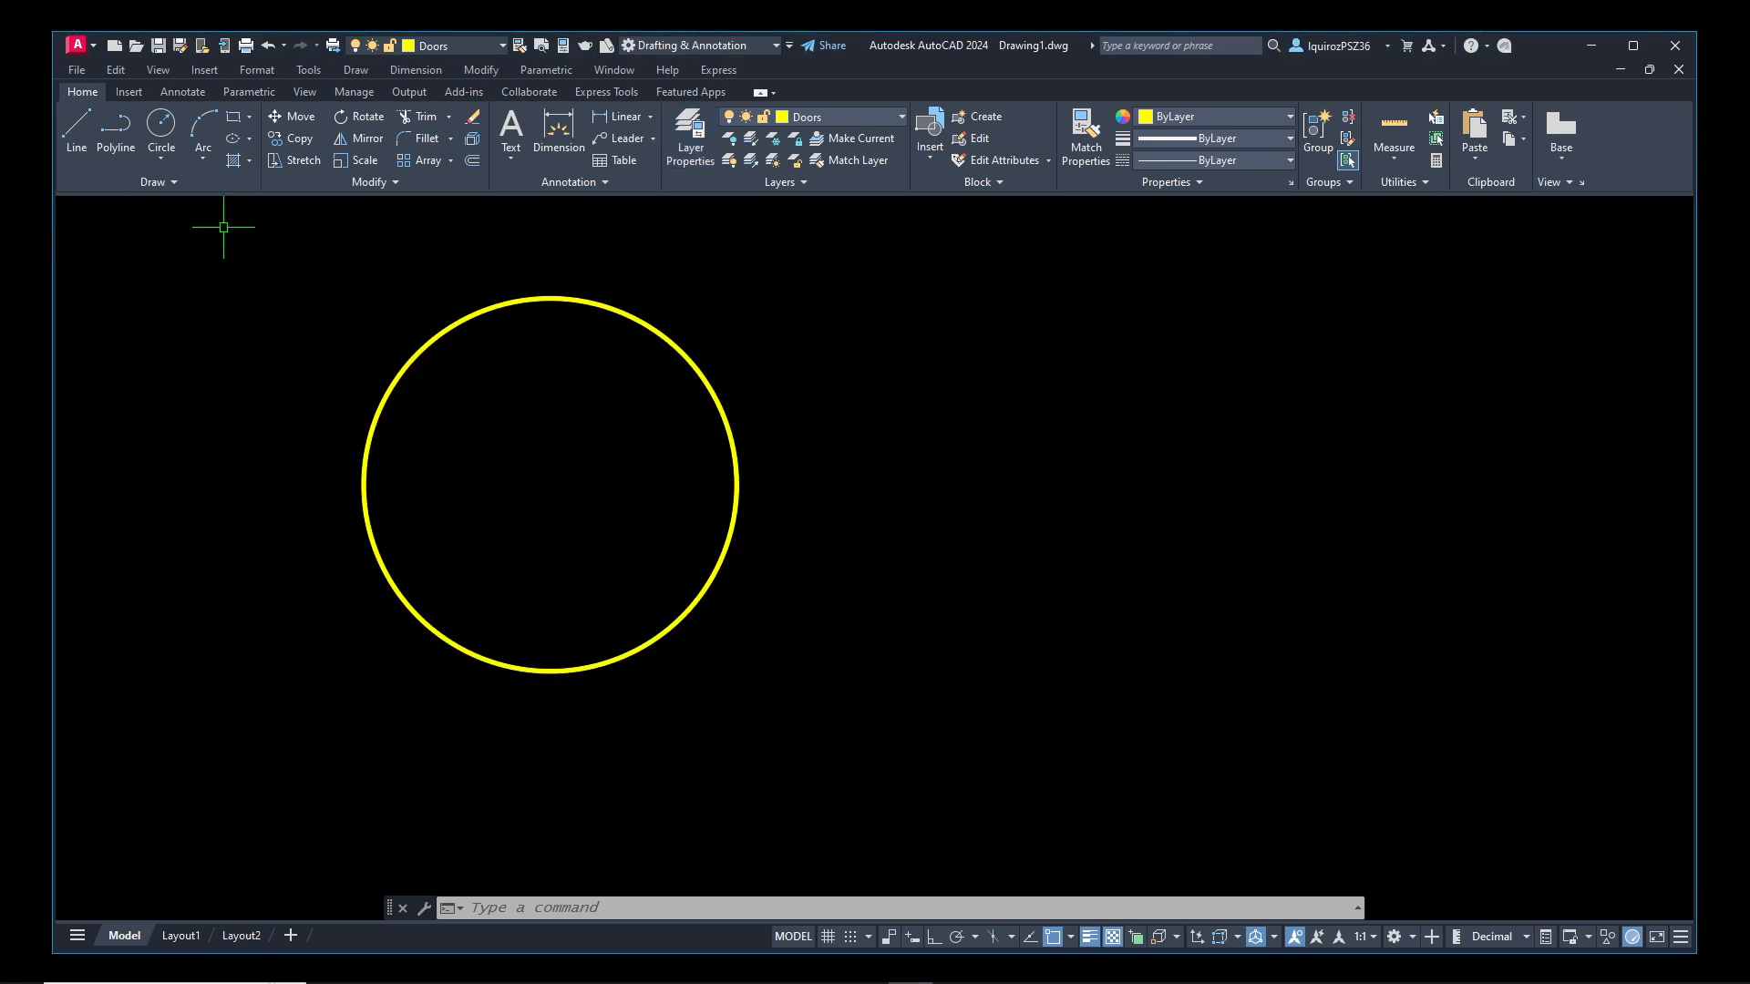
Draw an open zigzag polyline of seven segments beside the circle on the Doors layer
{"action": "type", "text": "pl"}
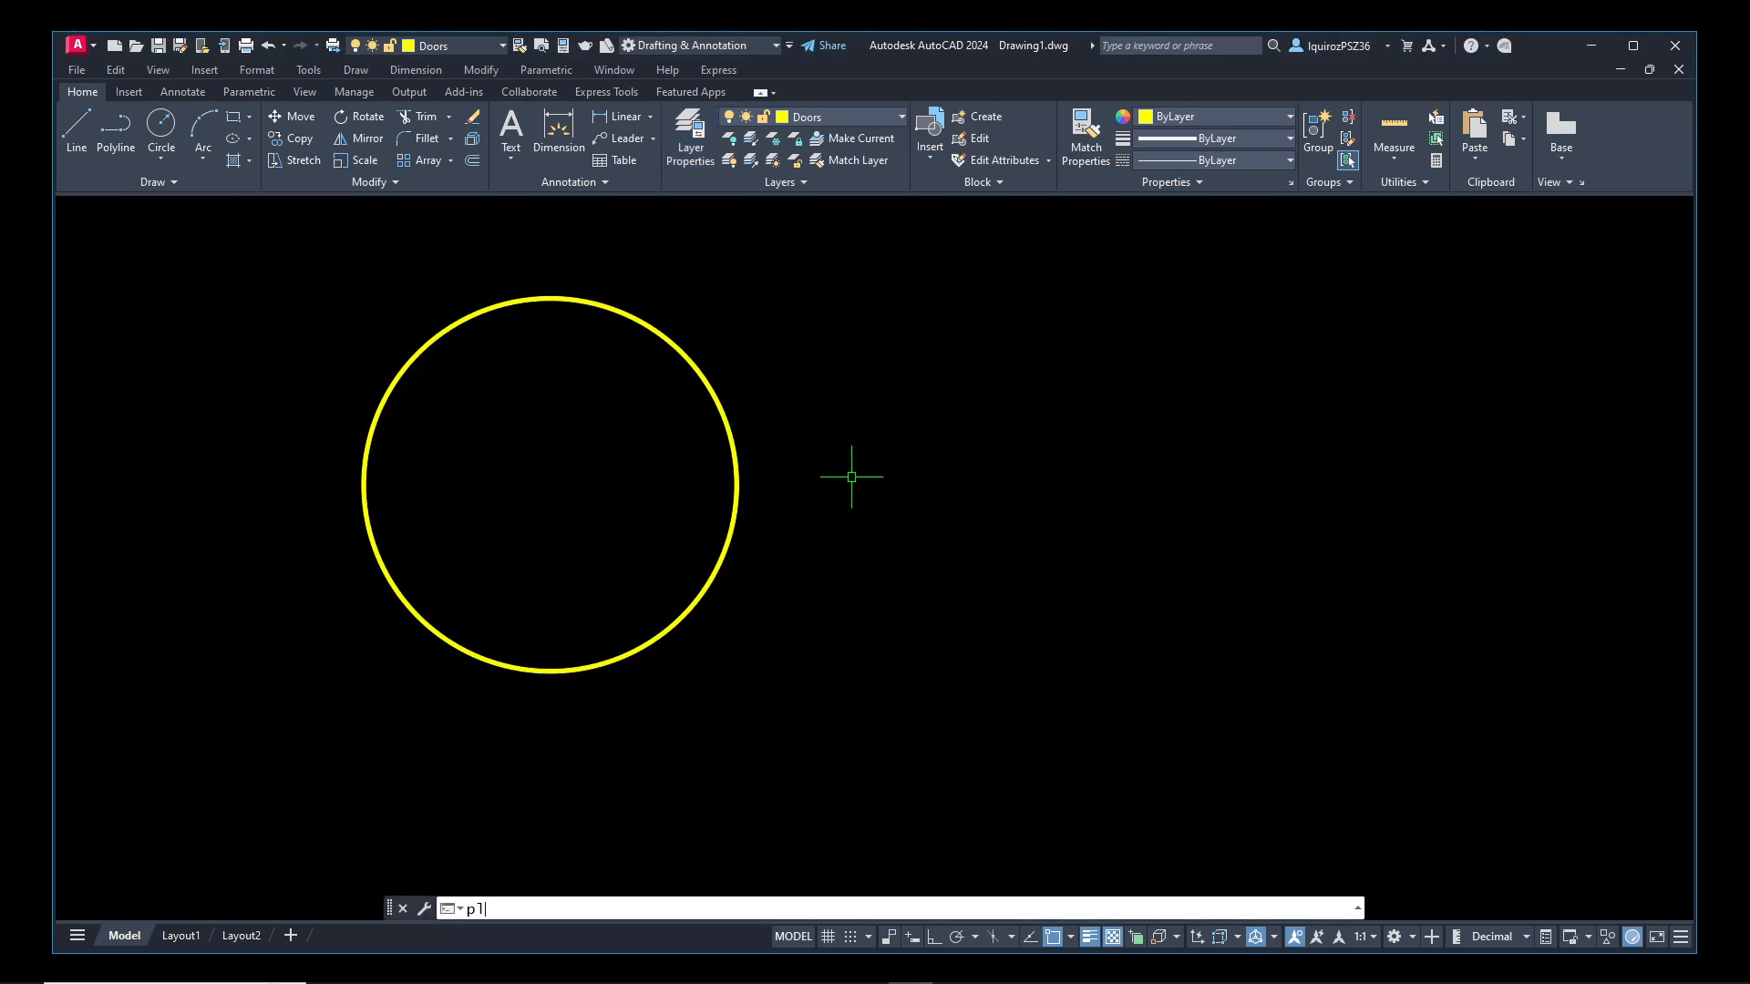
{"action": "key", "text": "Return"}
{"action": "left_click", "coordinate": [859, 558]}
{"action": "left_click", "coordinate": [948, 437]}
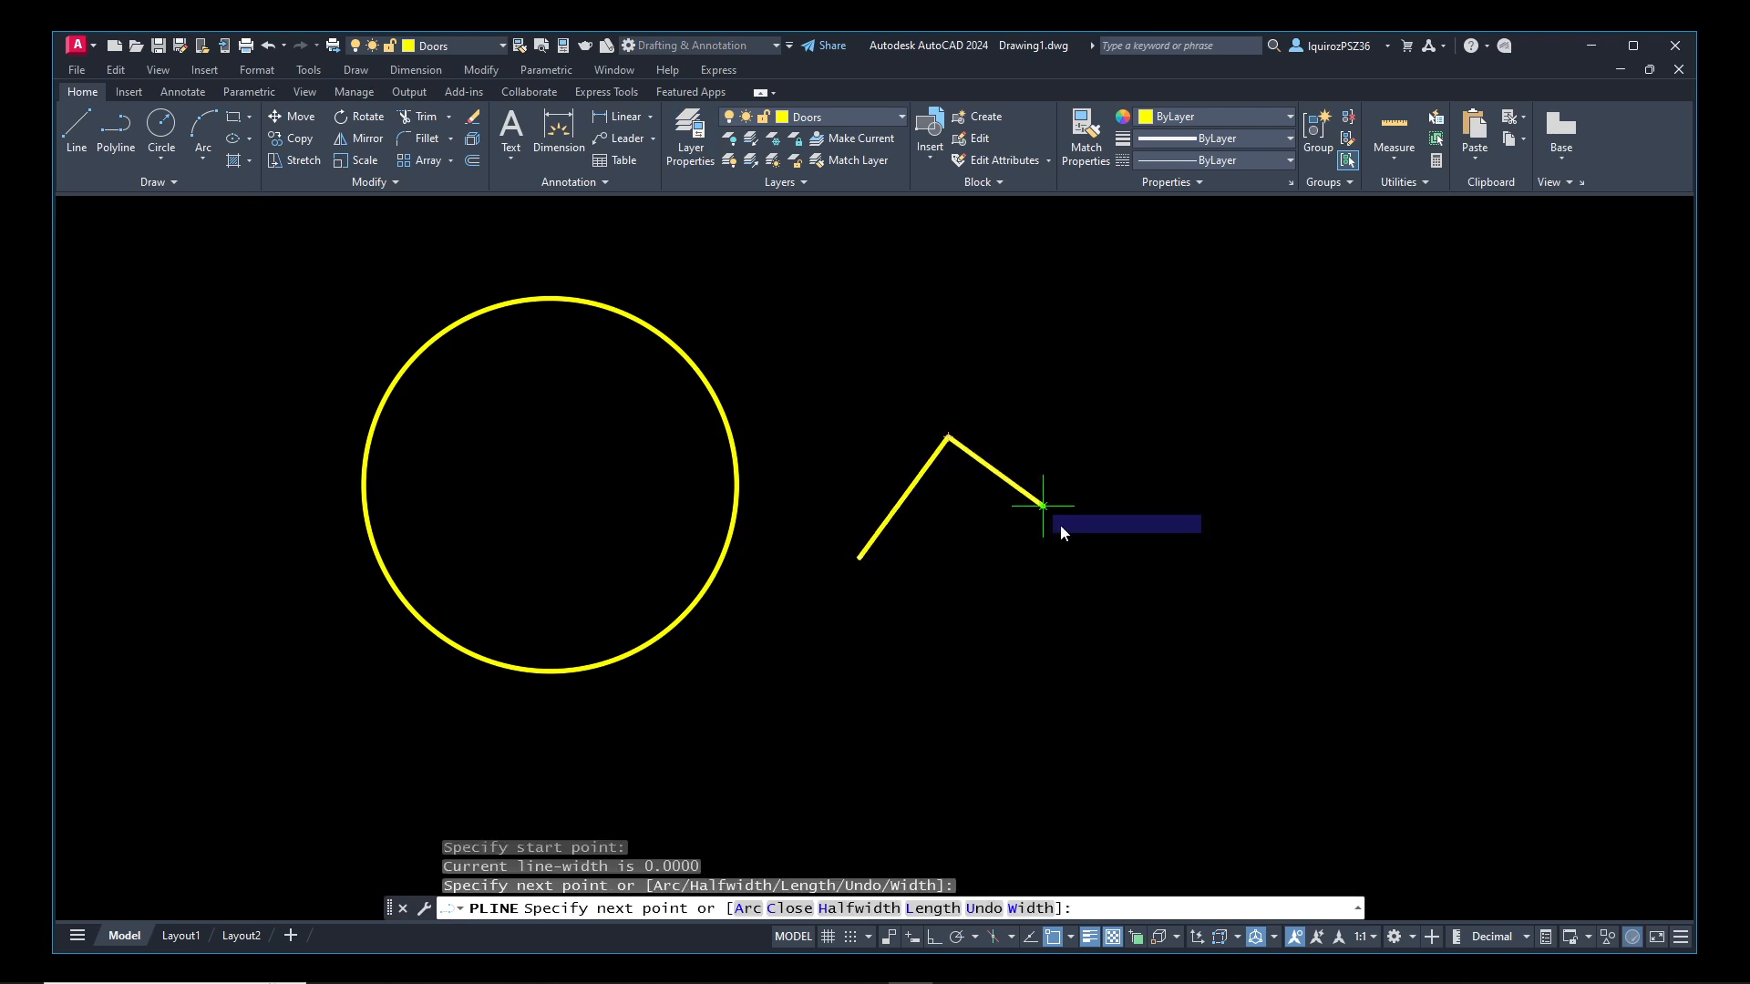
{"action": "left_click", "coordinate": [1080, 559]}
{"action": "left_click", "coordinate": [1200, 391]}
{"action": "left_click", "coordinate": [1314, 550]}
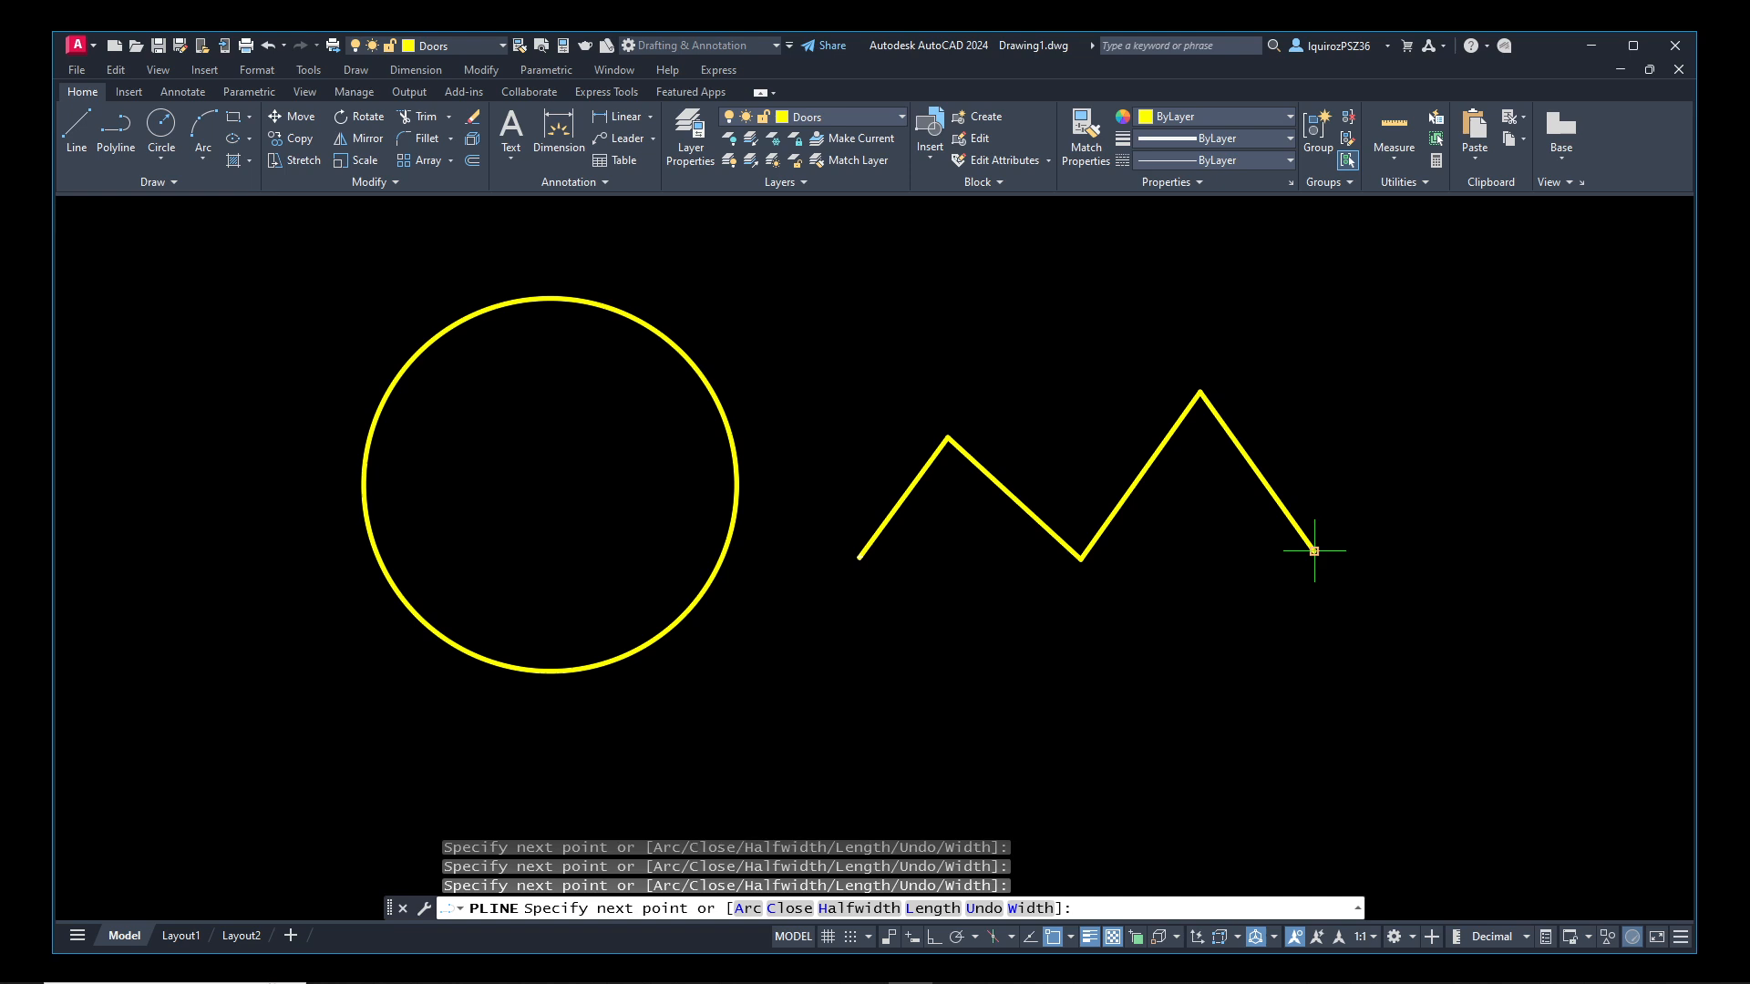
{"action": "left_click", "coordinate": [1434, 344]}
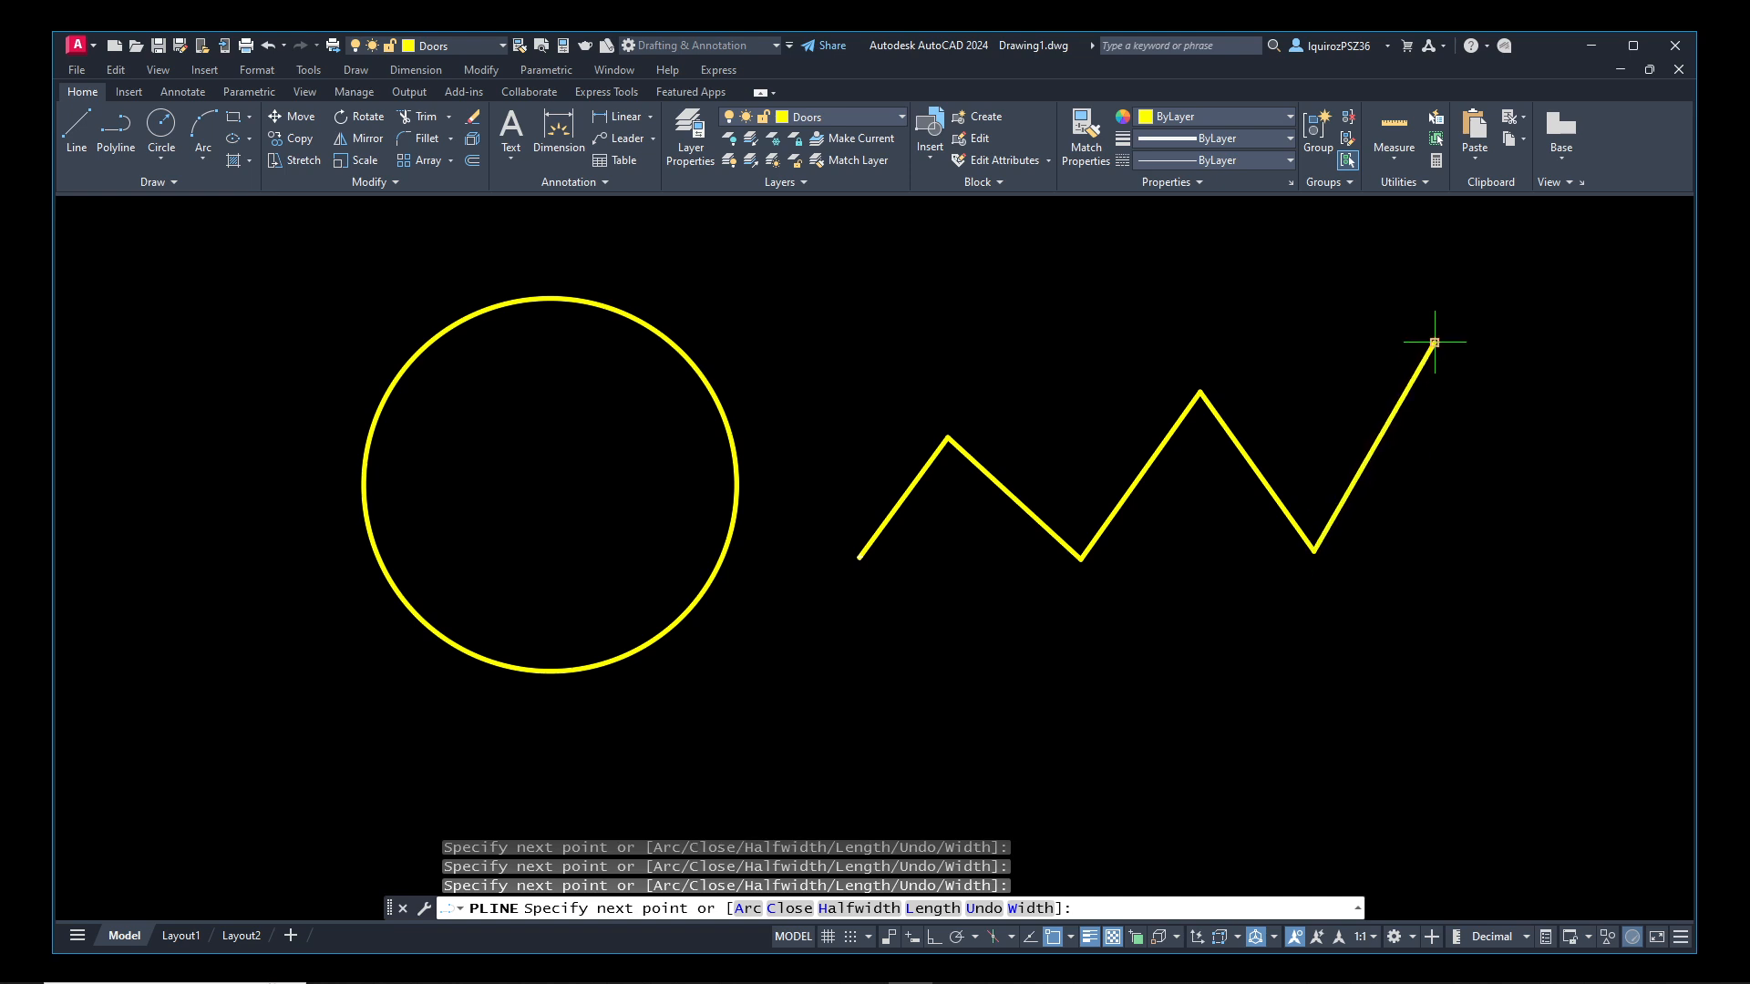
{"action": "left_click", "coordinate": [1528, 499]}
{"action": "left_click", "coordinate": [1376, 700]}
{"action": "key", "text": "Return"}
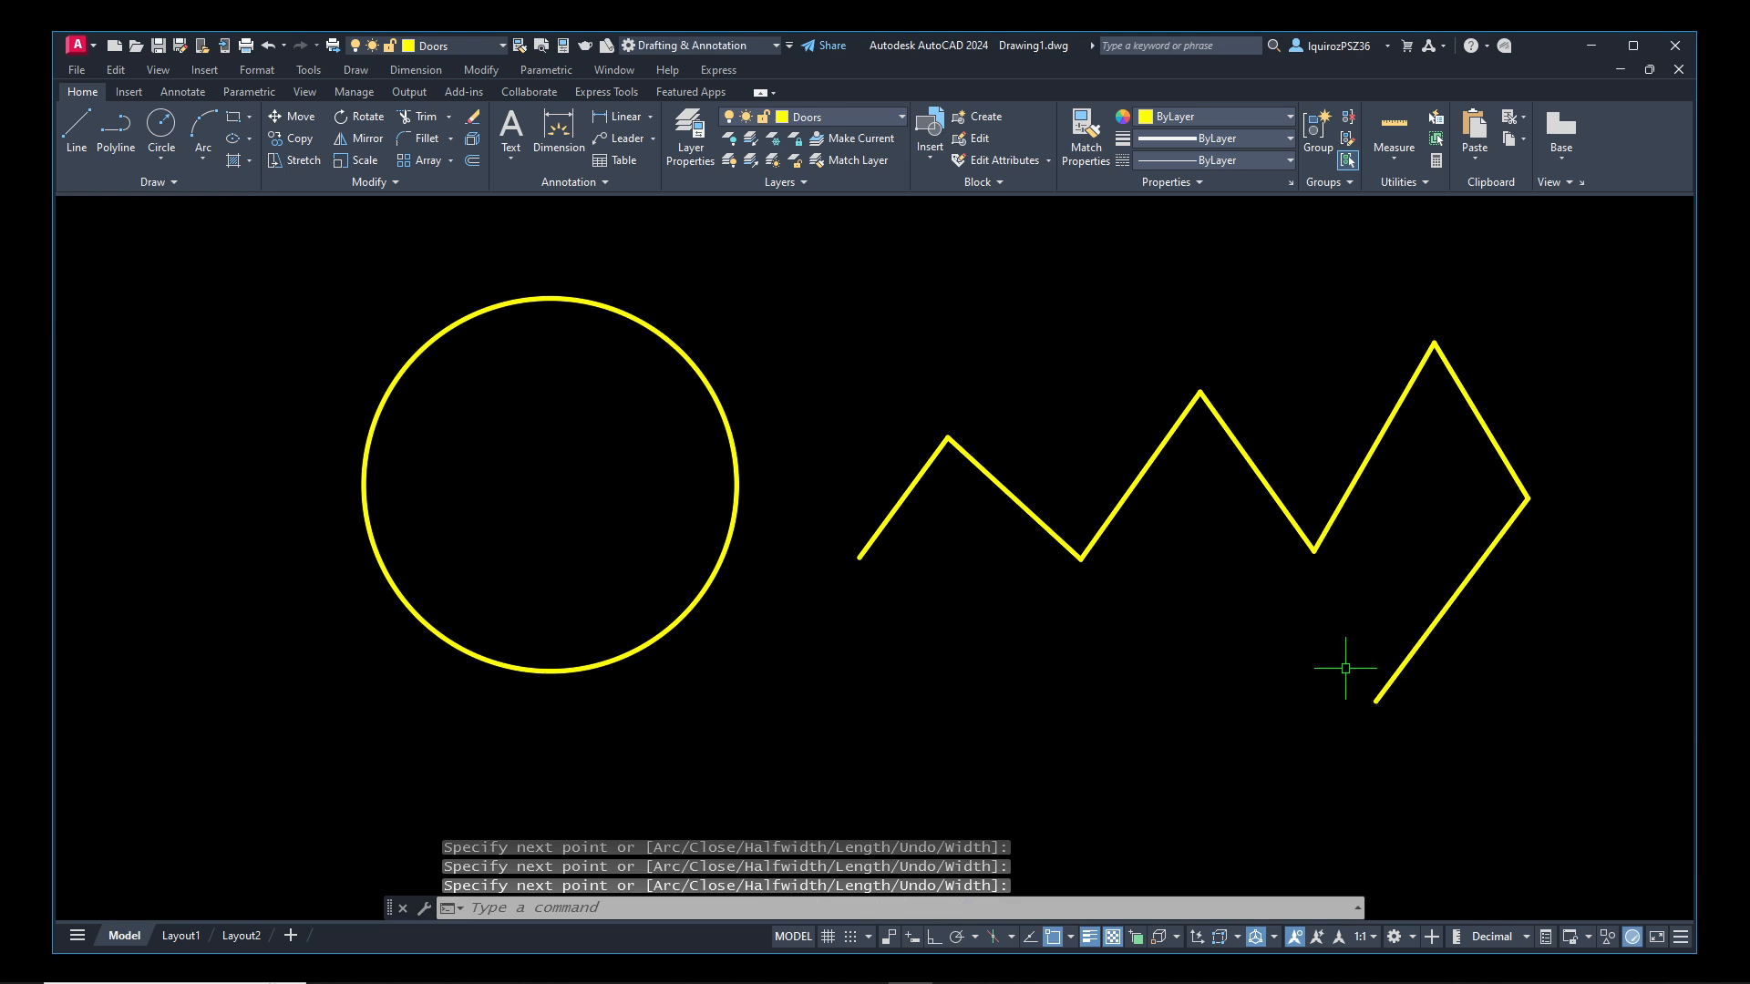
Set the Doors layer's lineweight back to Default and return to the drawing
{"action": "type", "text": "layer"}
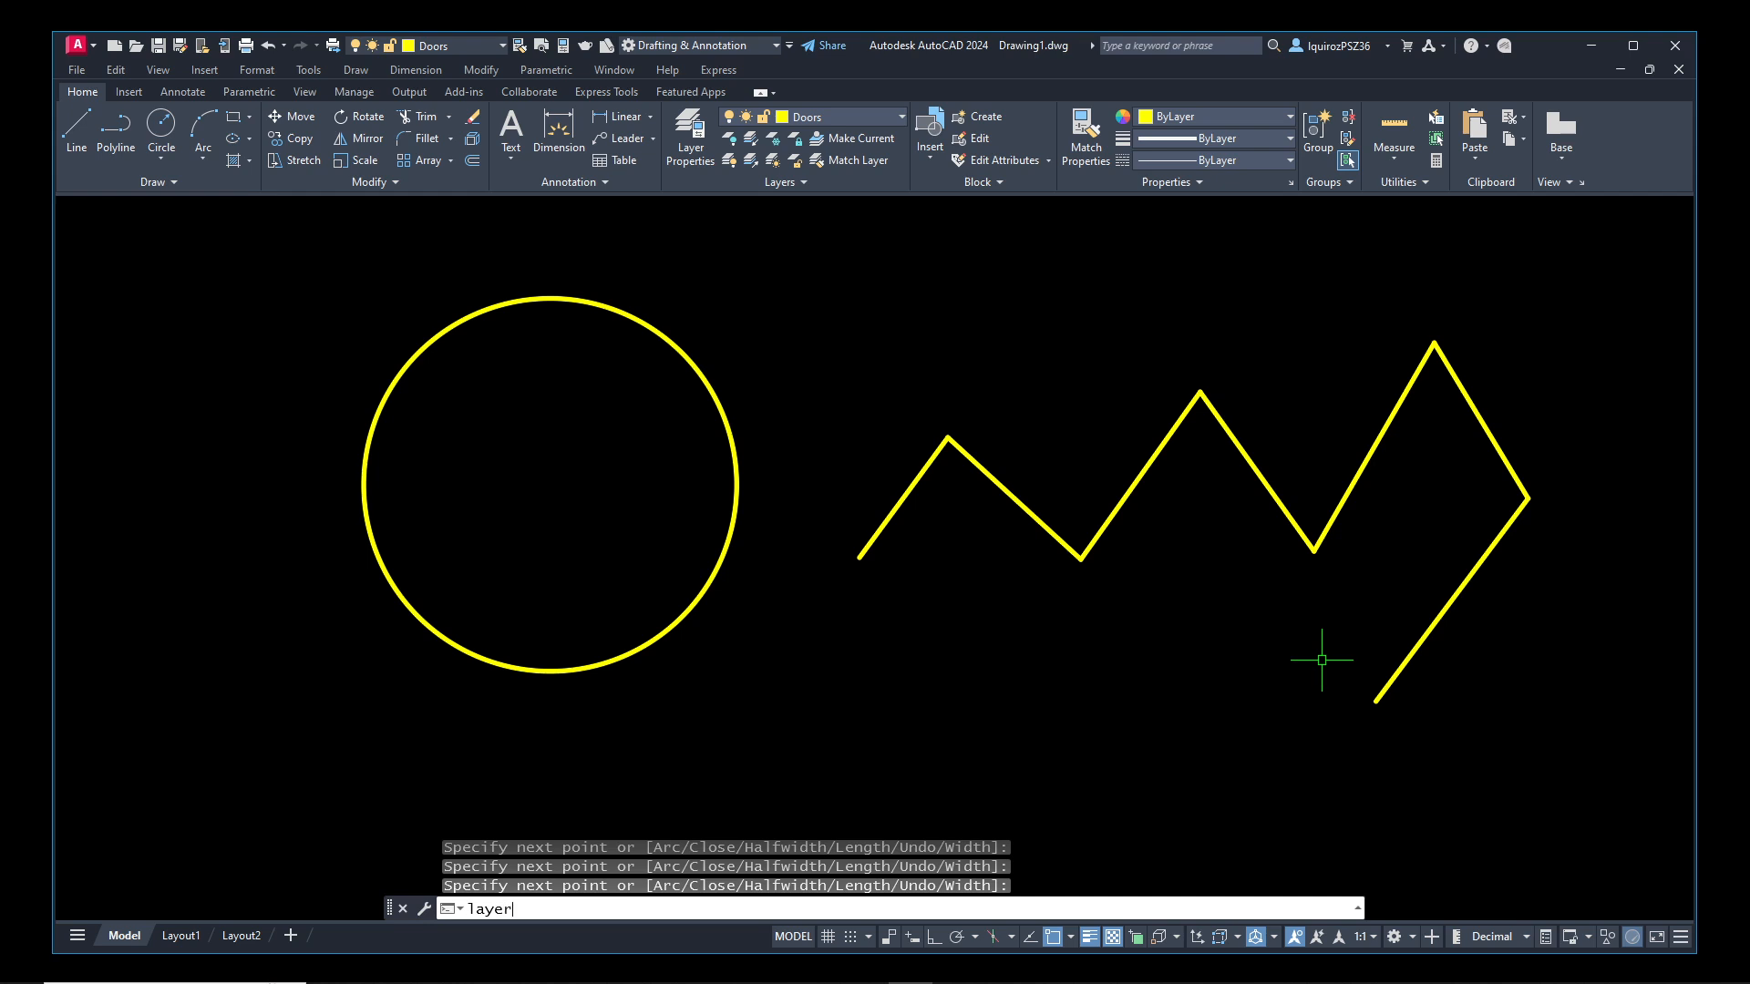
{"action": "key", "text": "Return"}
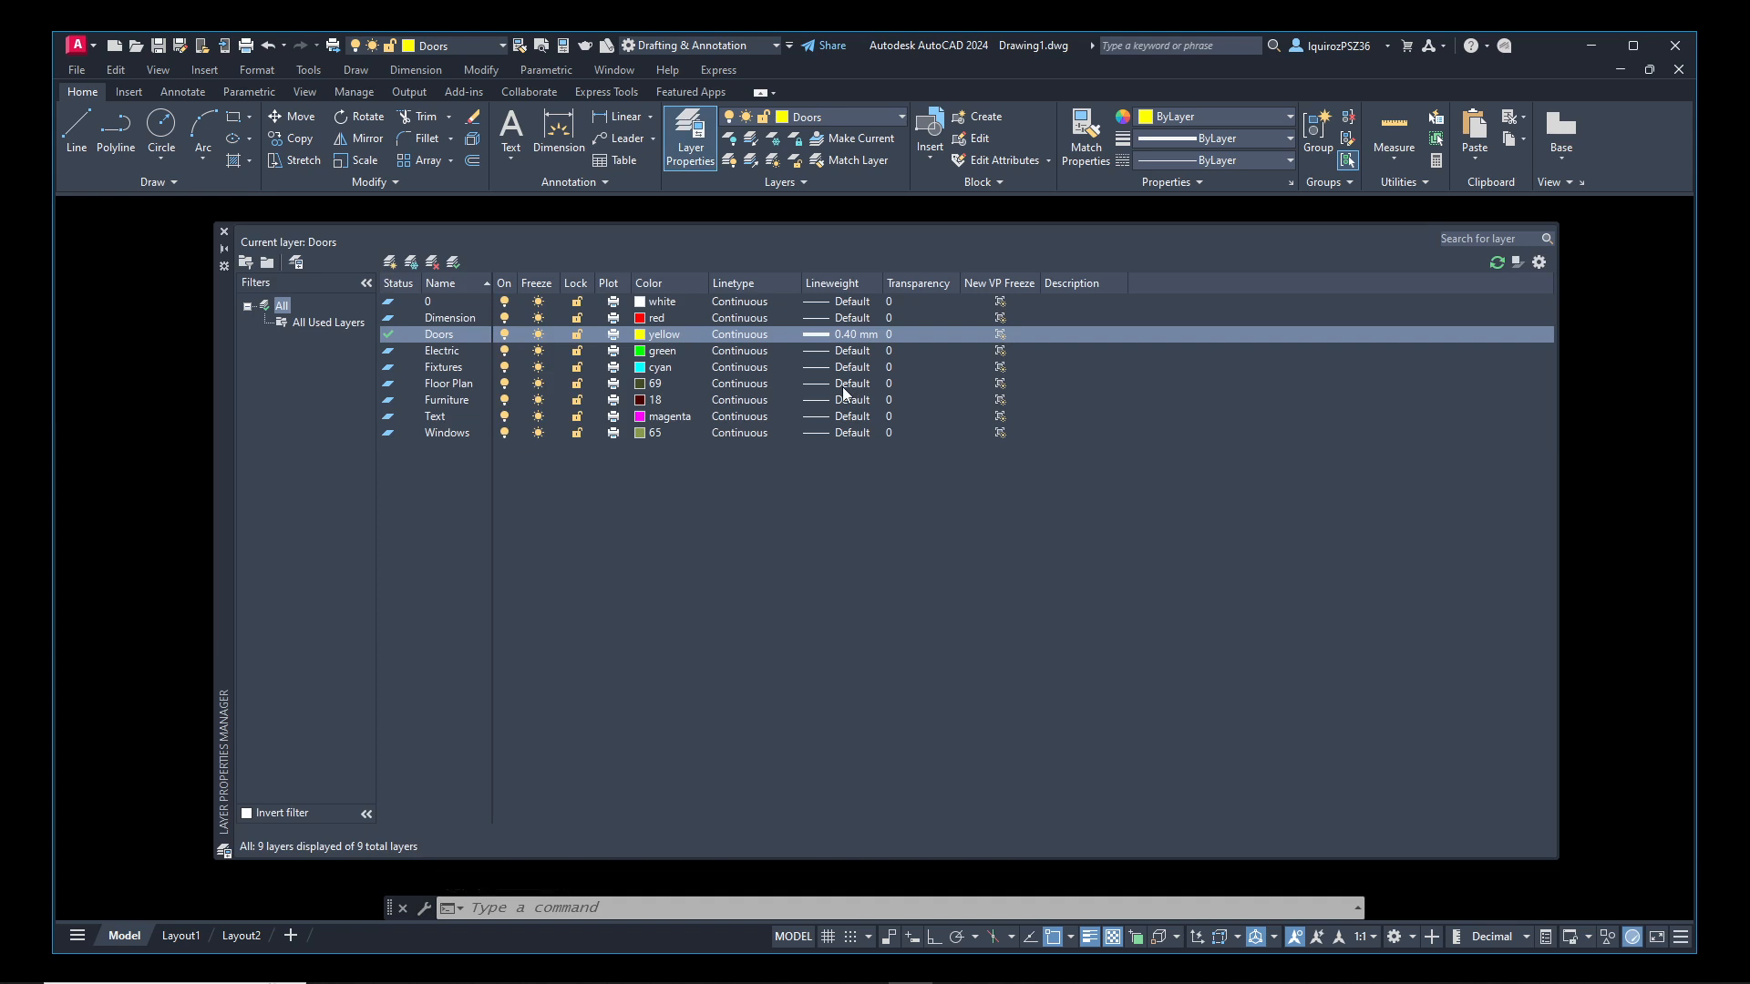
{"action": "left_click", "coordinate": [848, 336]}
{"action": "left_click", "coordinate": [846, 334]}
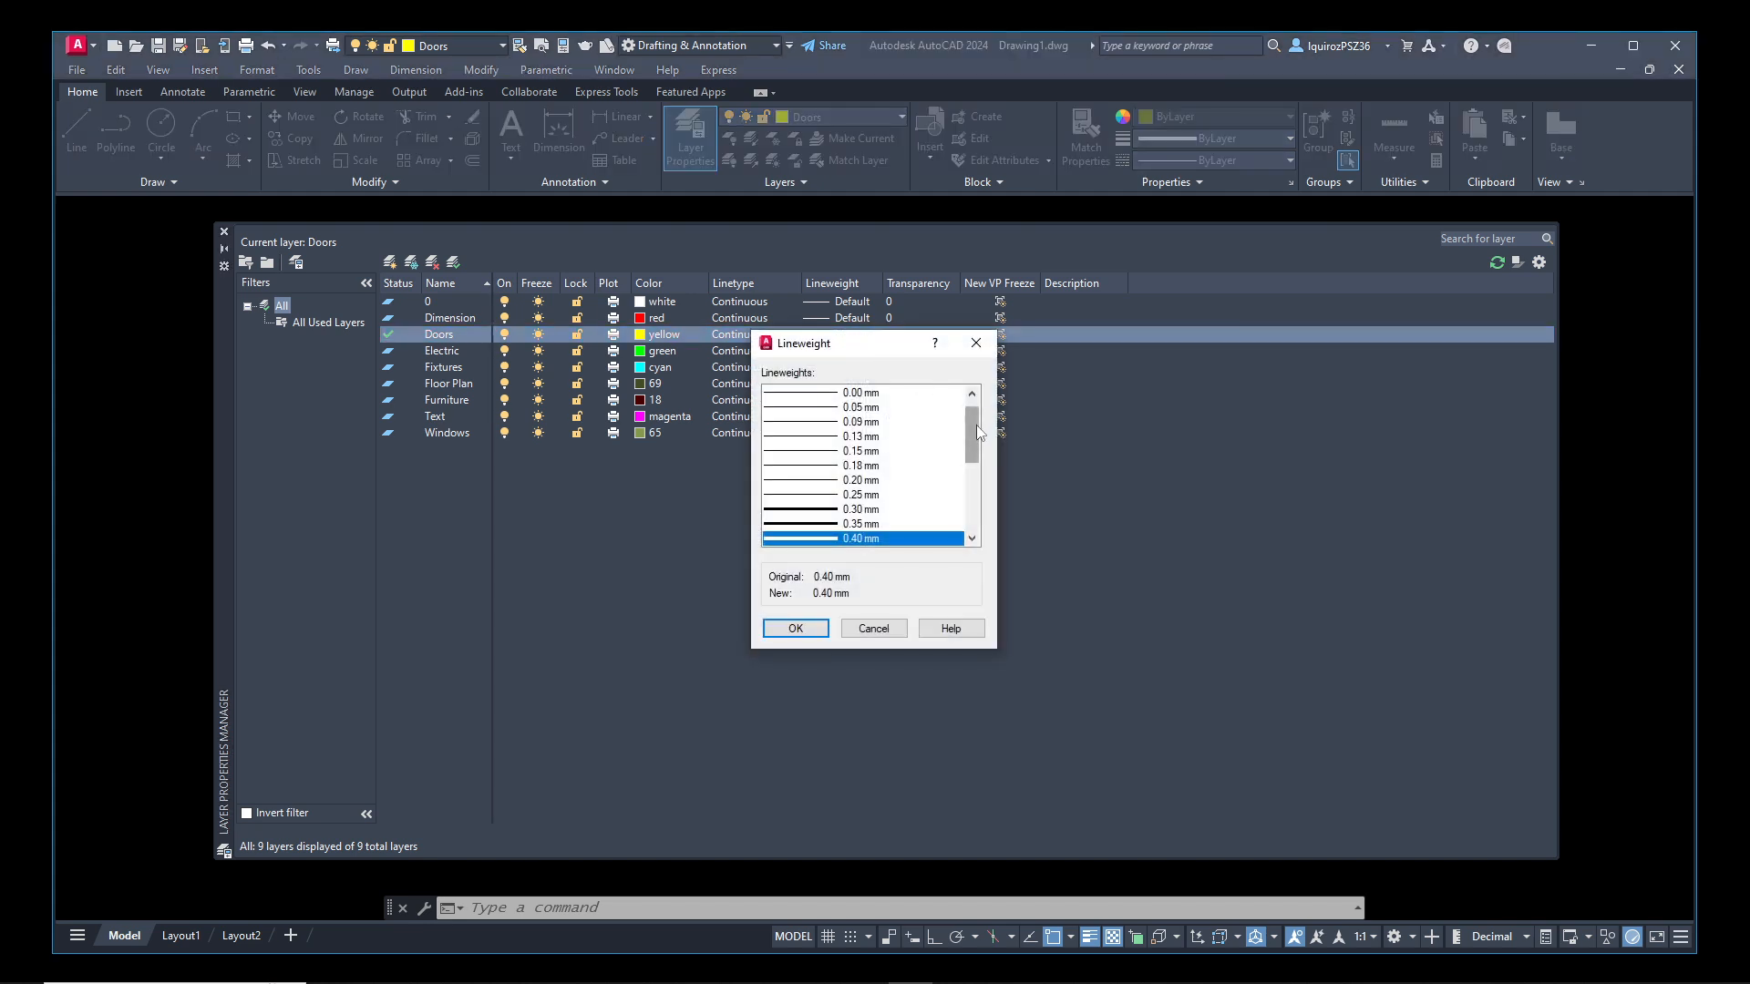
{"action": "left_click", "coordinate": [972, 395]}
{"action": "left_click", "coordinate": [834, 393]}
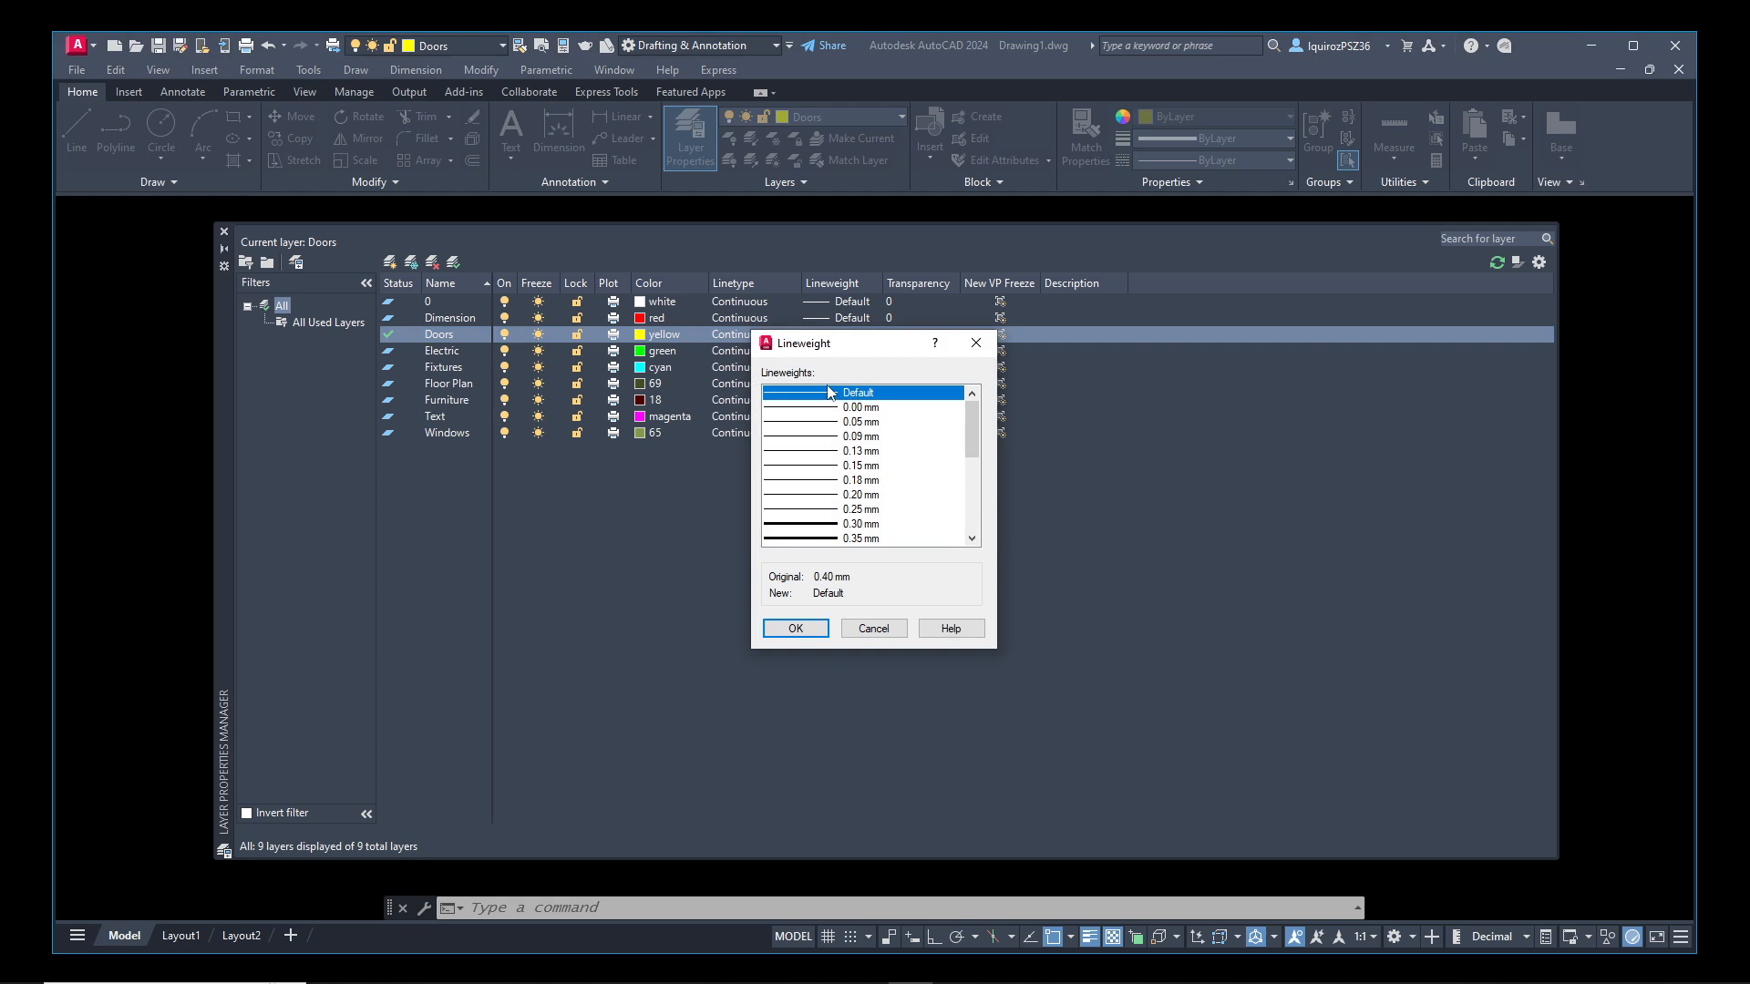
{"action": "left_click", "coordinate": [810, 628]}
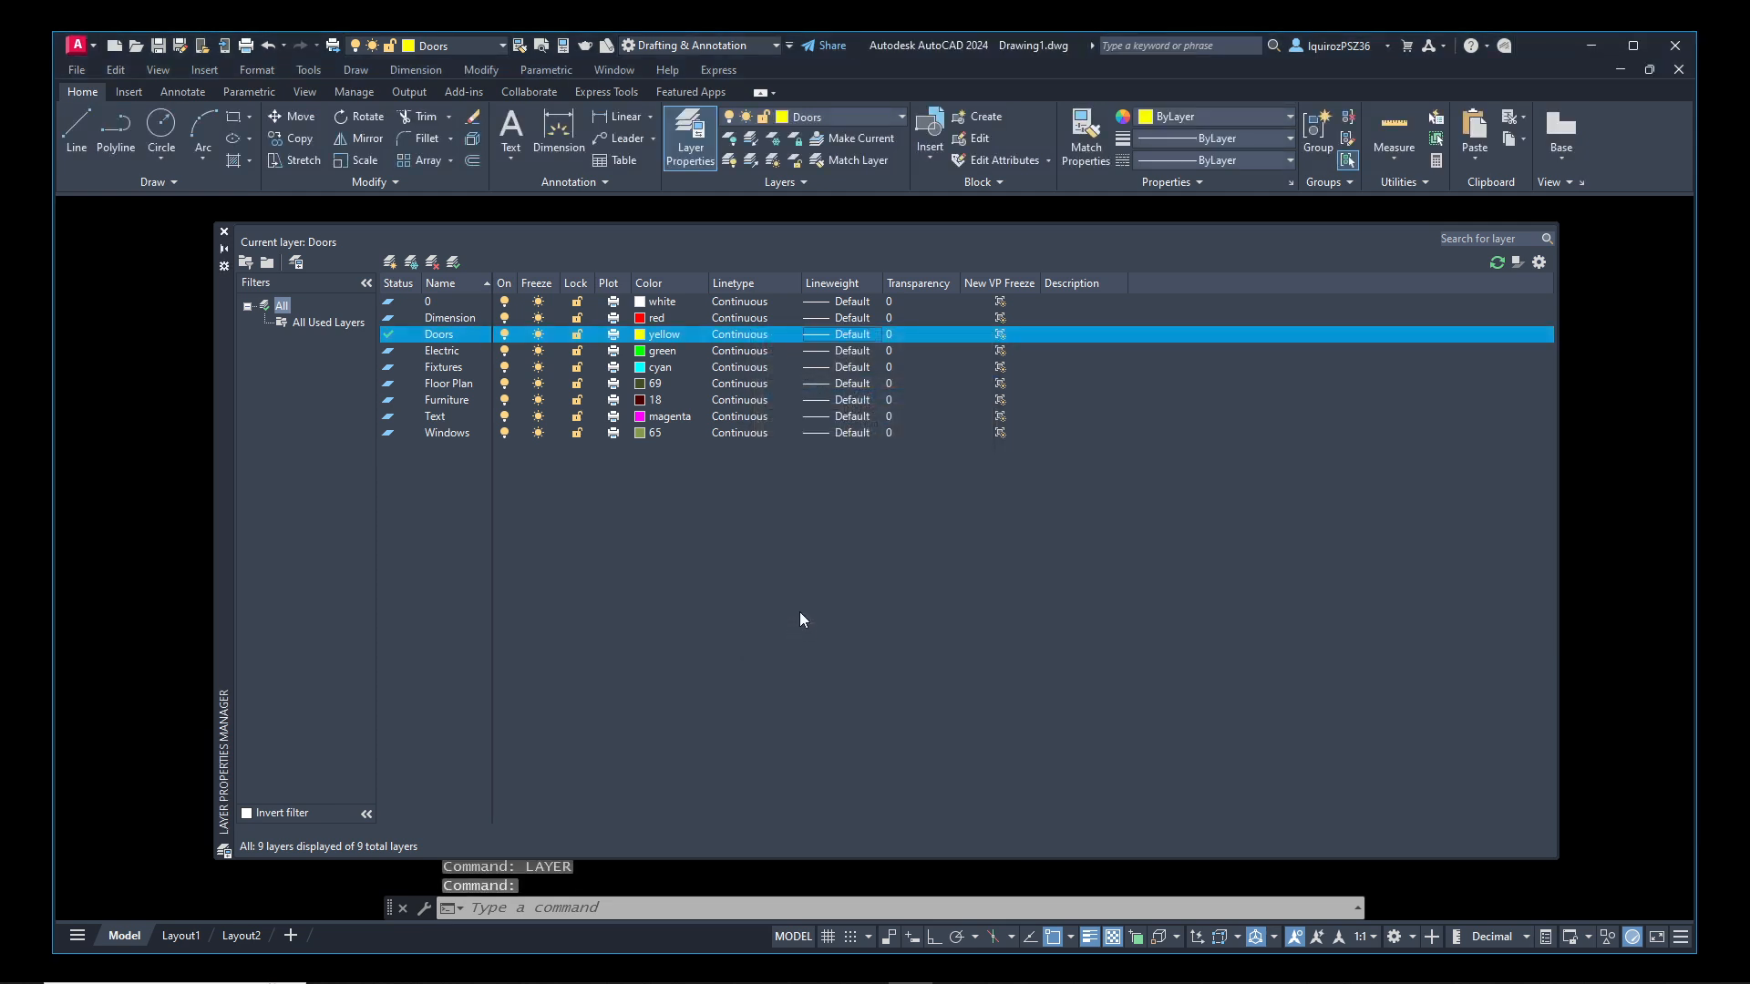
{"action": "left_click", "coordinate": [224, 233]}
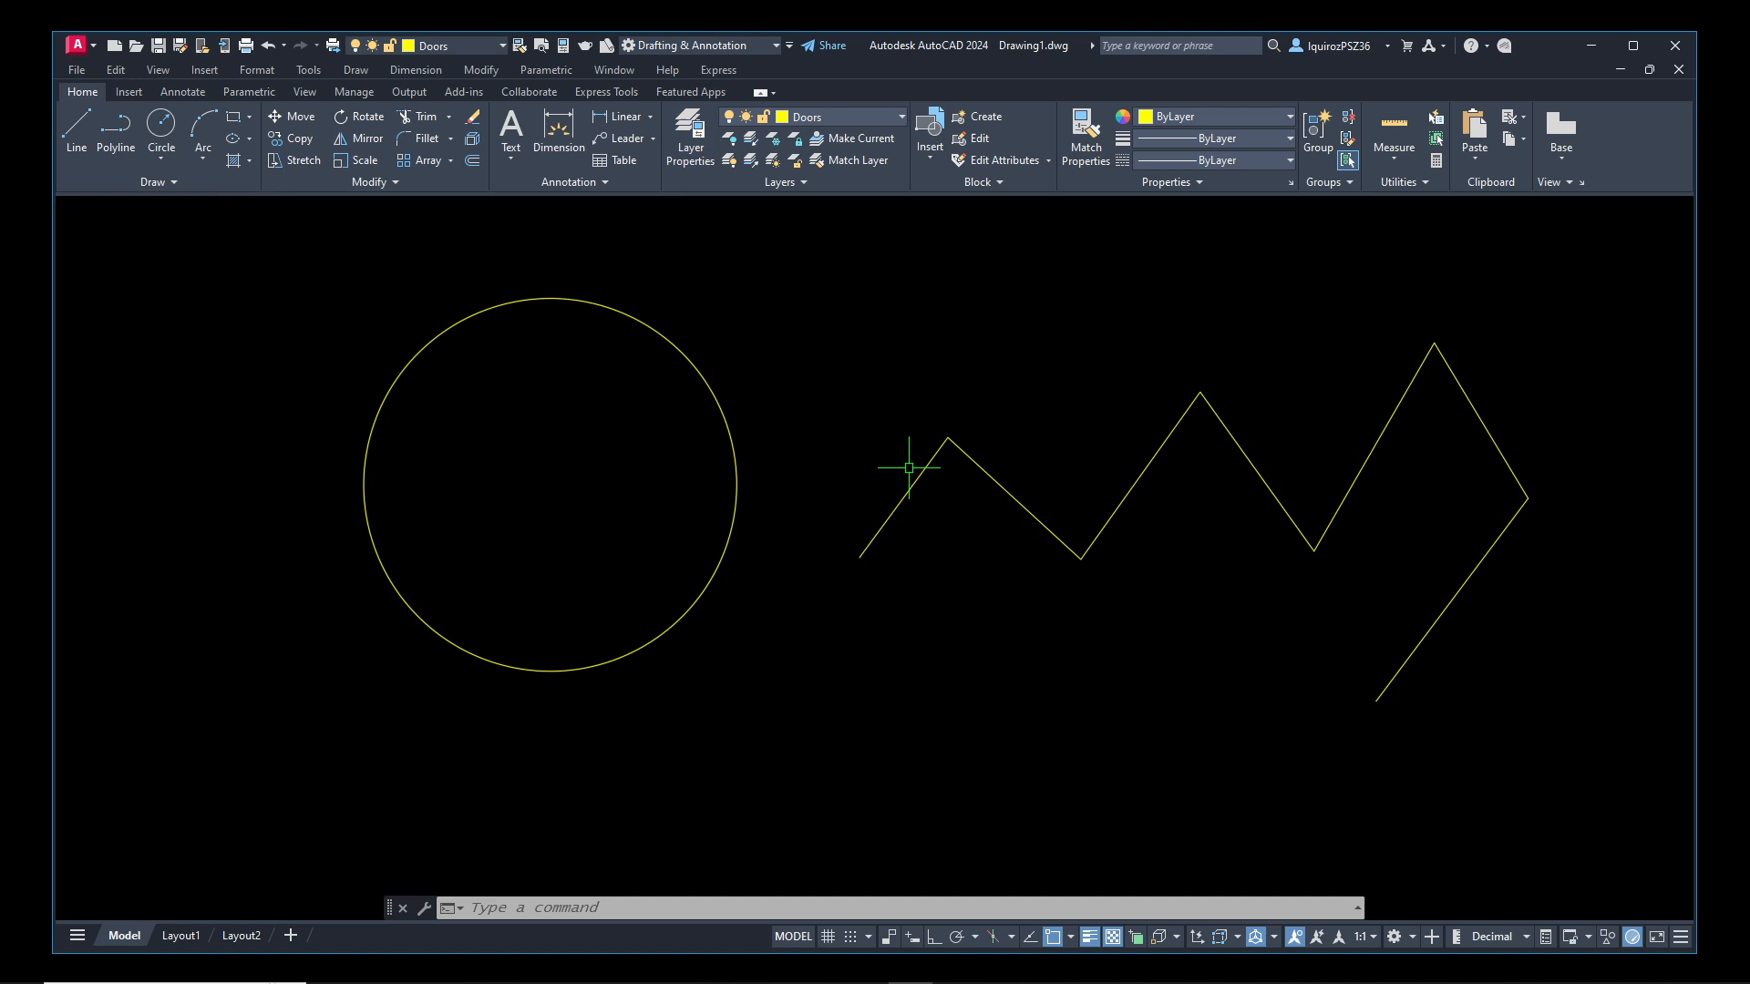
Change the Doors layer's color to index color 40 and return to the drawing
{"action": "type", "text": "layer"}
{"action": "key", "text": "Return"}
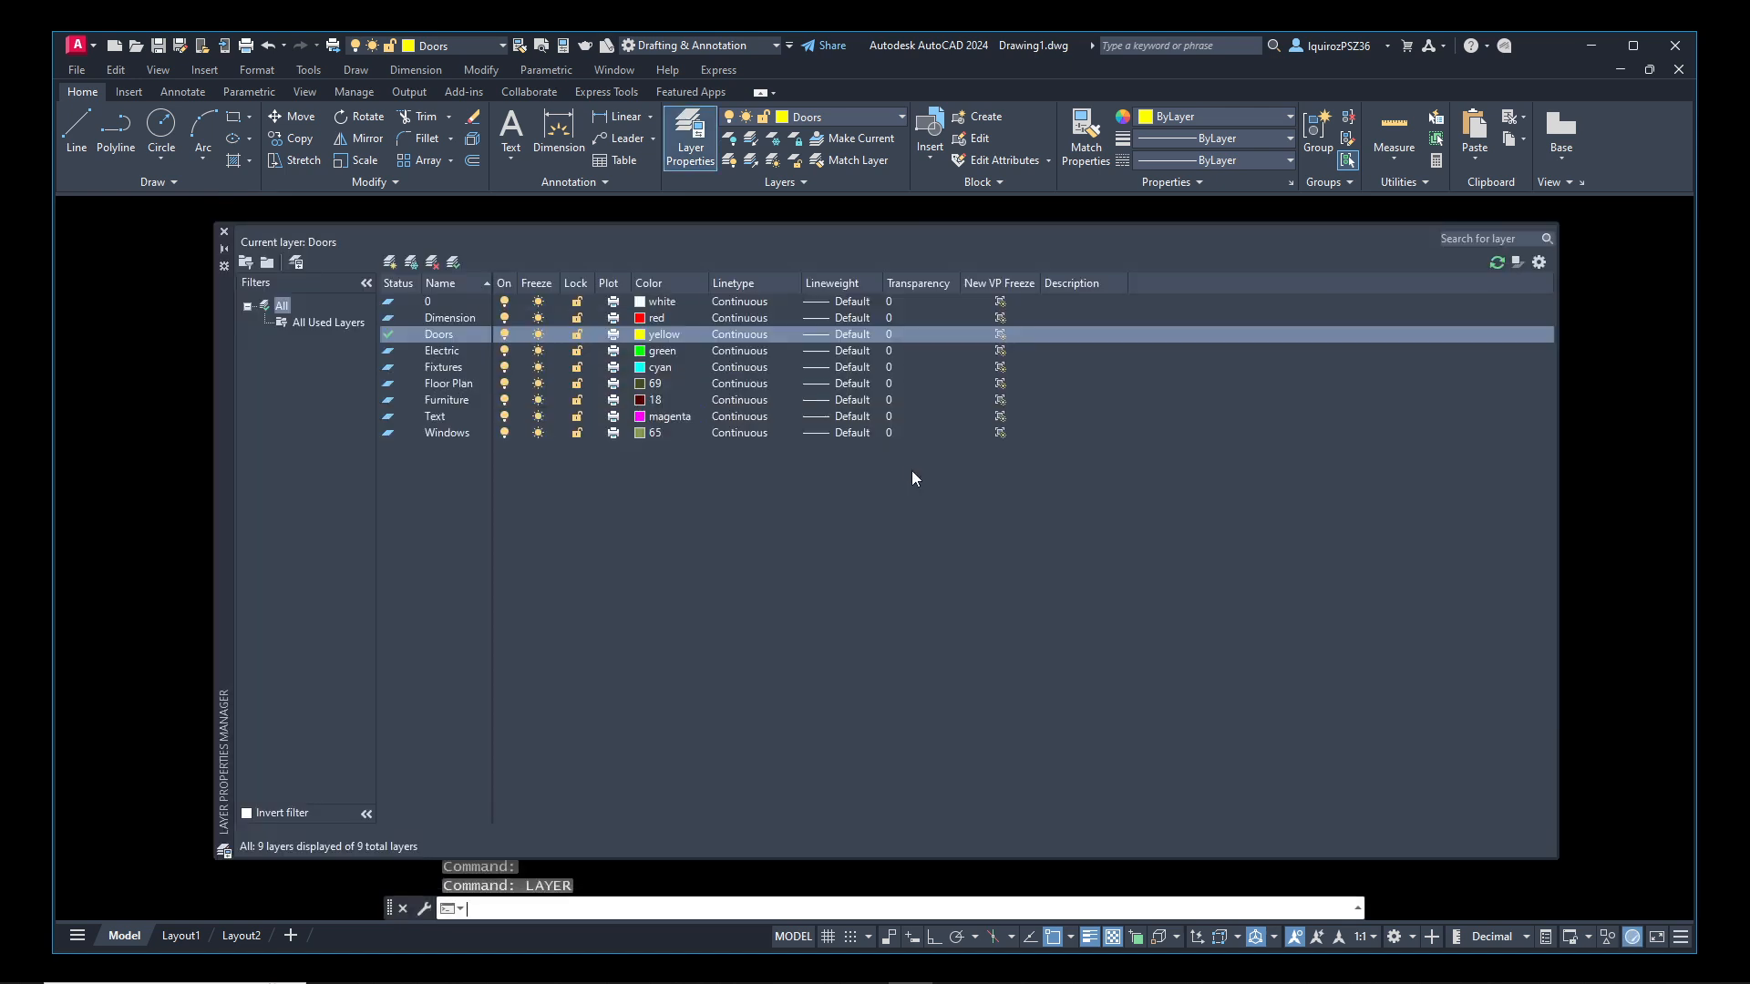
{"action": "left_click", "coordinate": [669, 336]}
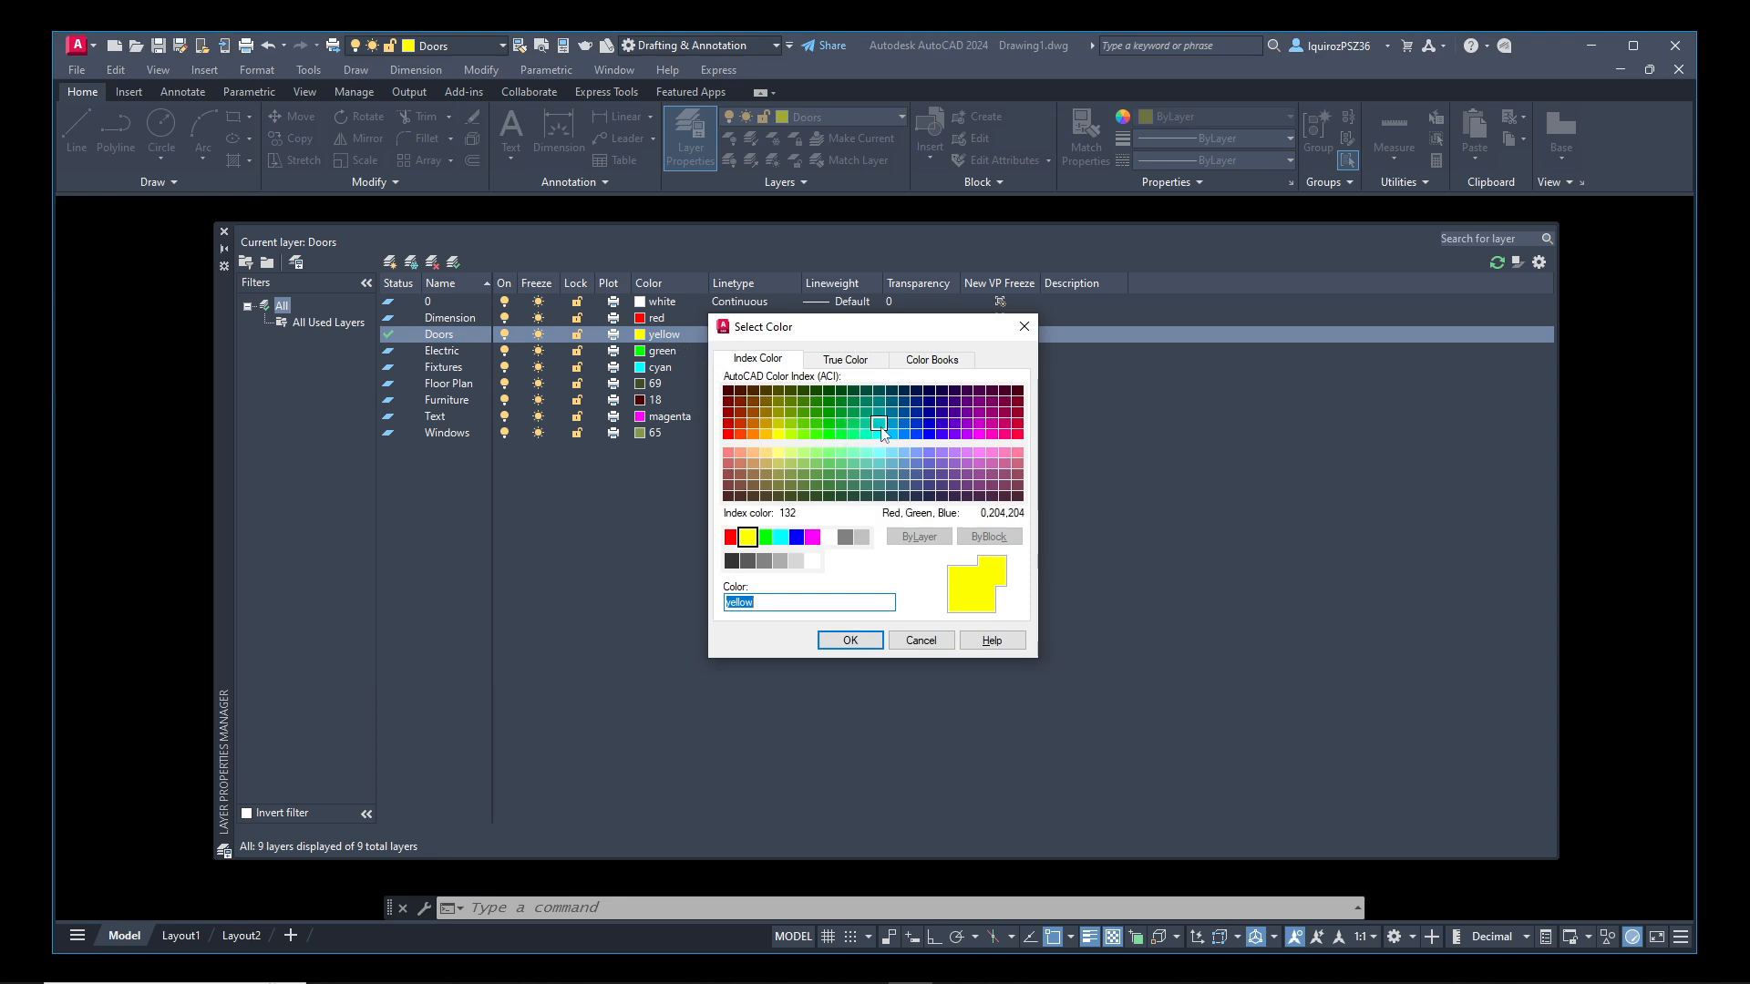
{"action": "left_click", "coordinate": [903, 435]}
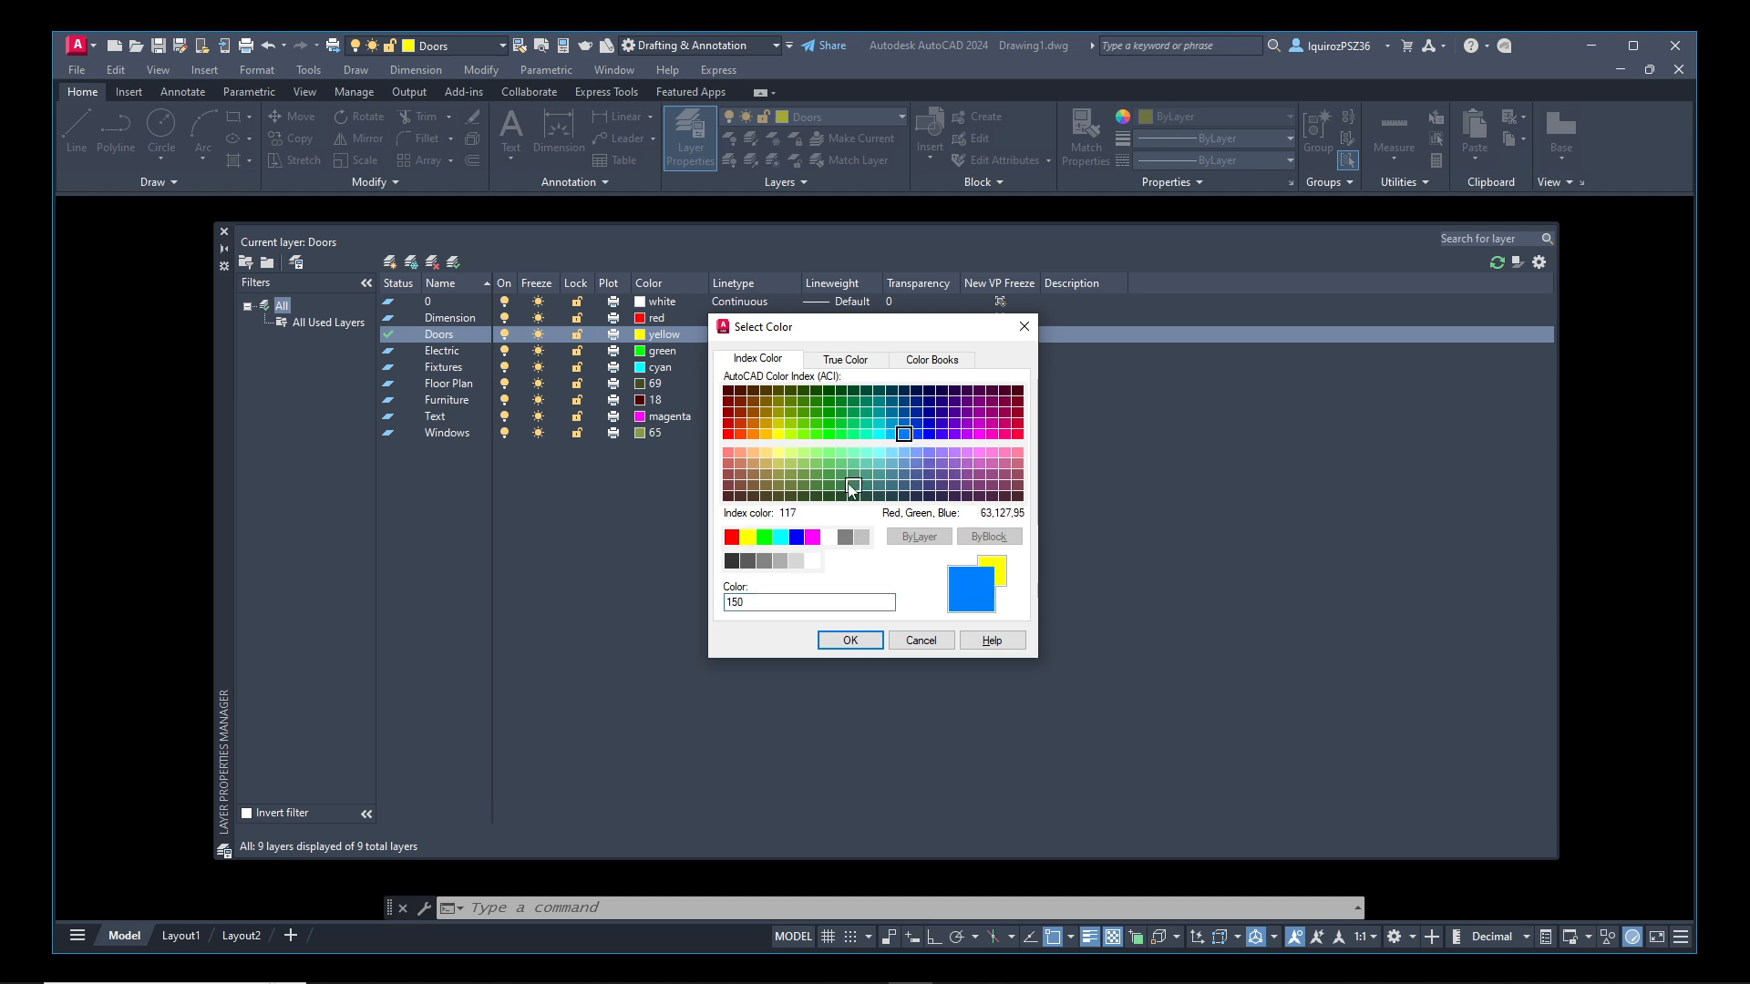
{"action": "left_click", "coordinate": [766, 434]}
{"action": "left_click", "coordinate": [850, 641]}
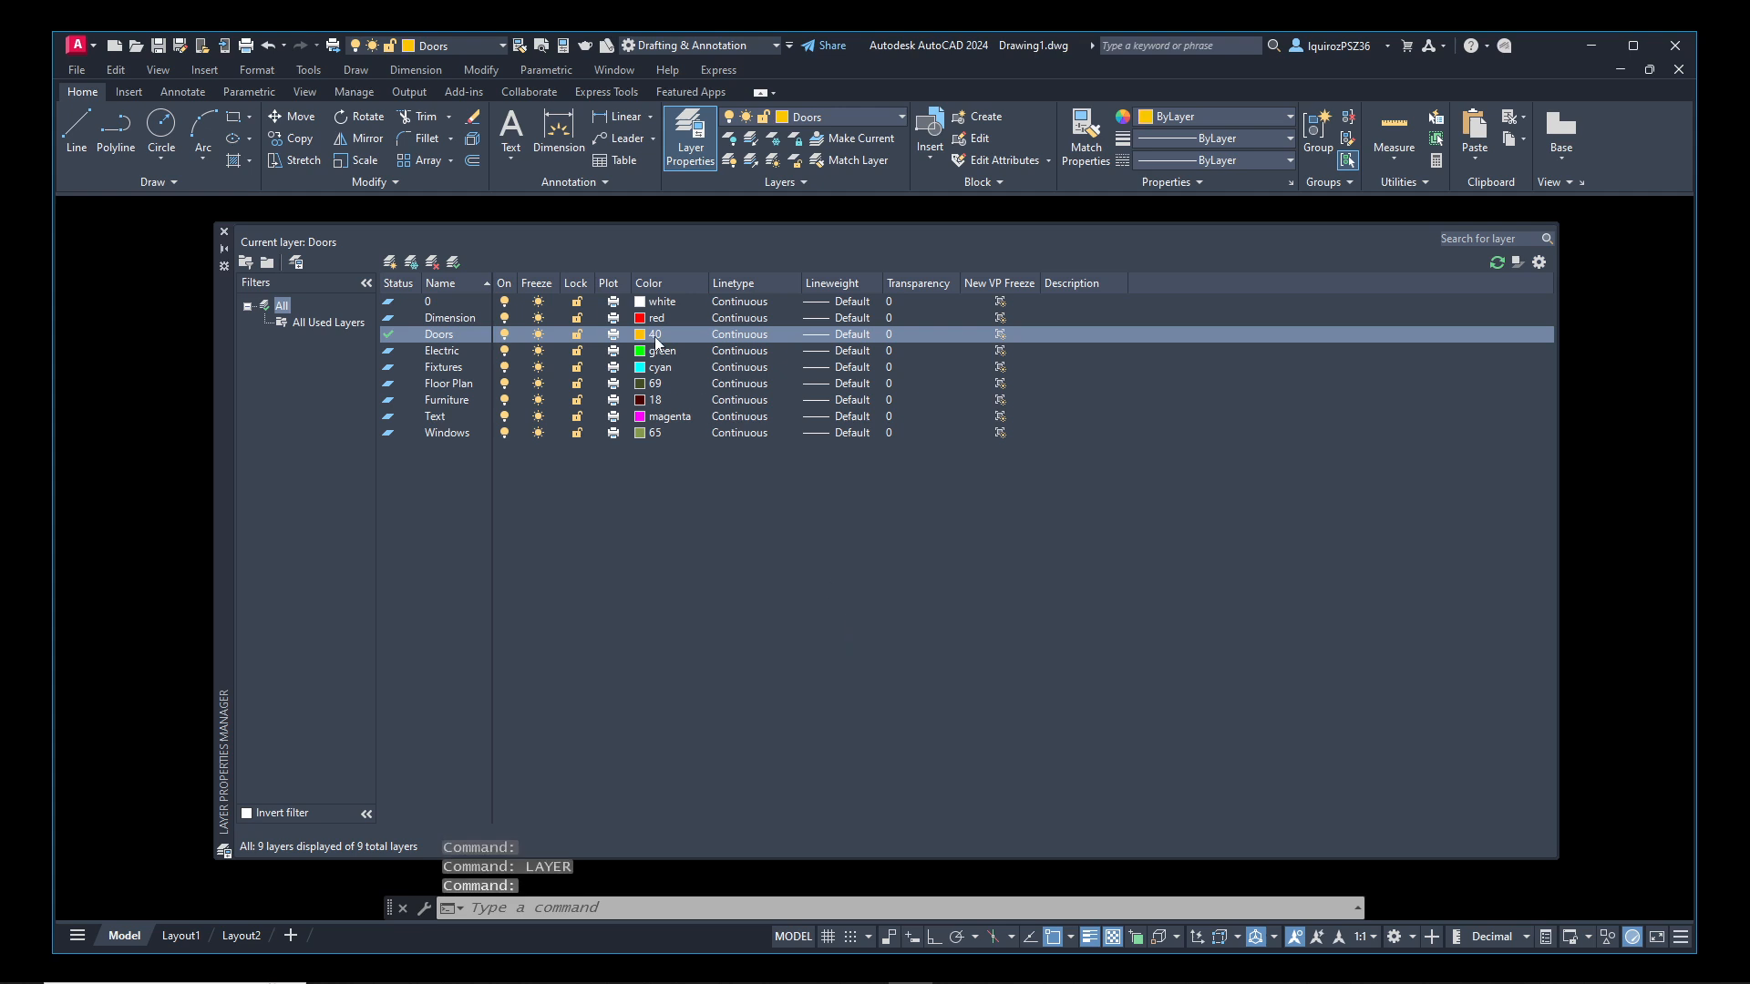
{"action": "left_click", "coordinate": [223, 232]}
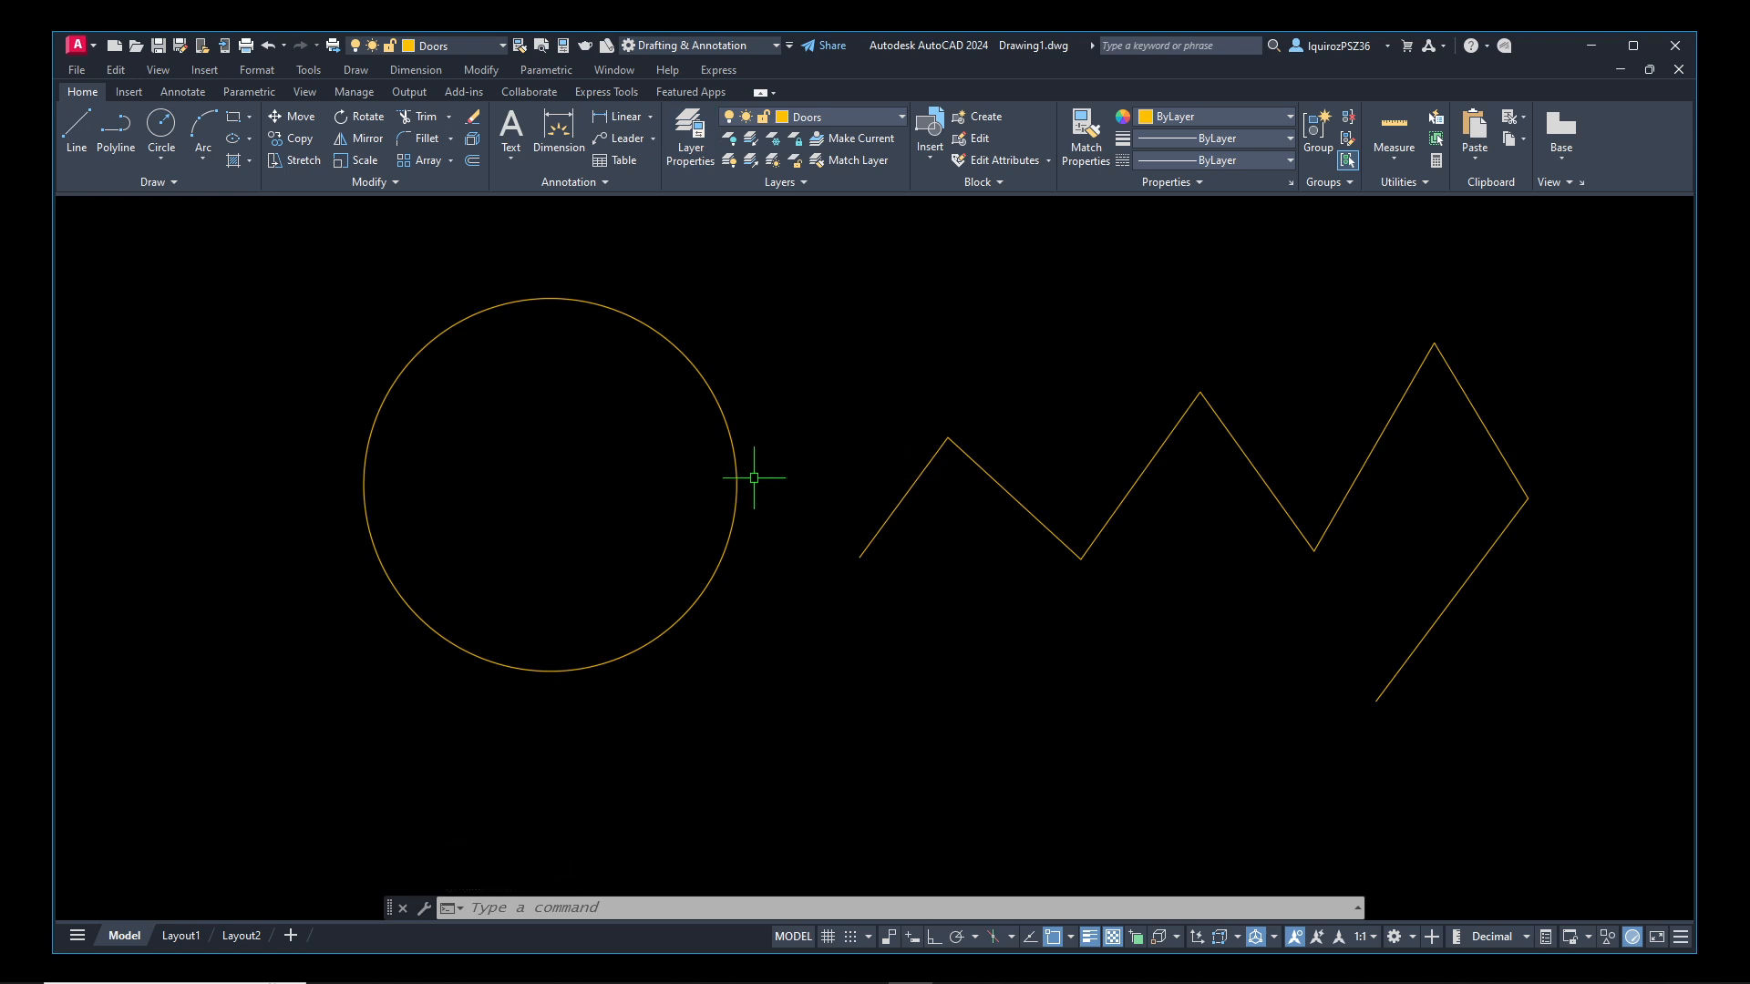
Examine the circle's color, layer and linetype properties
{"action": "mouse_move", "coordinate": [735, 446]}
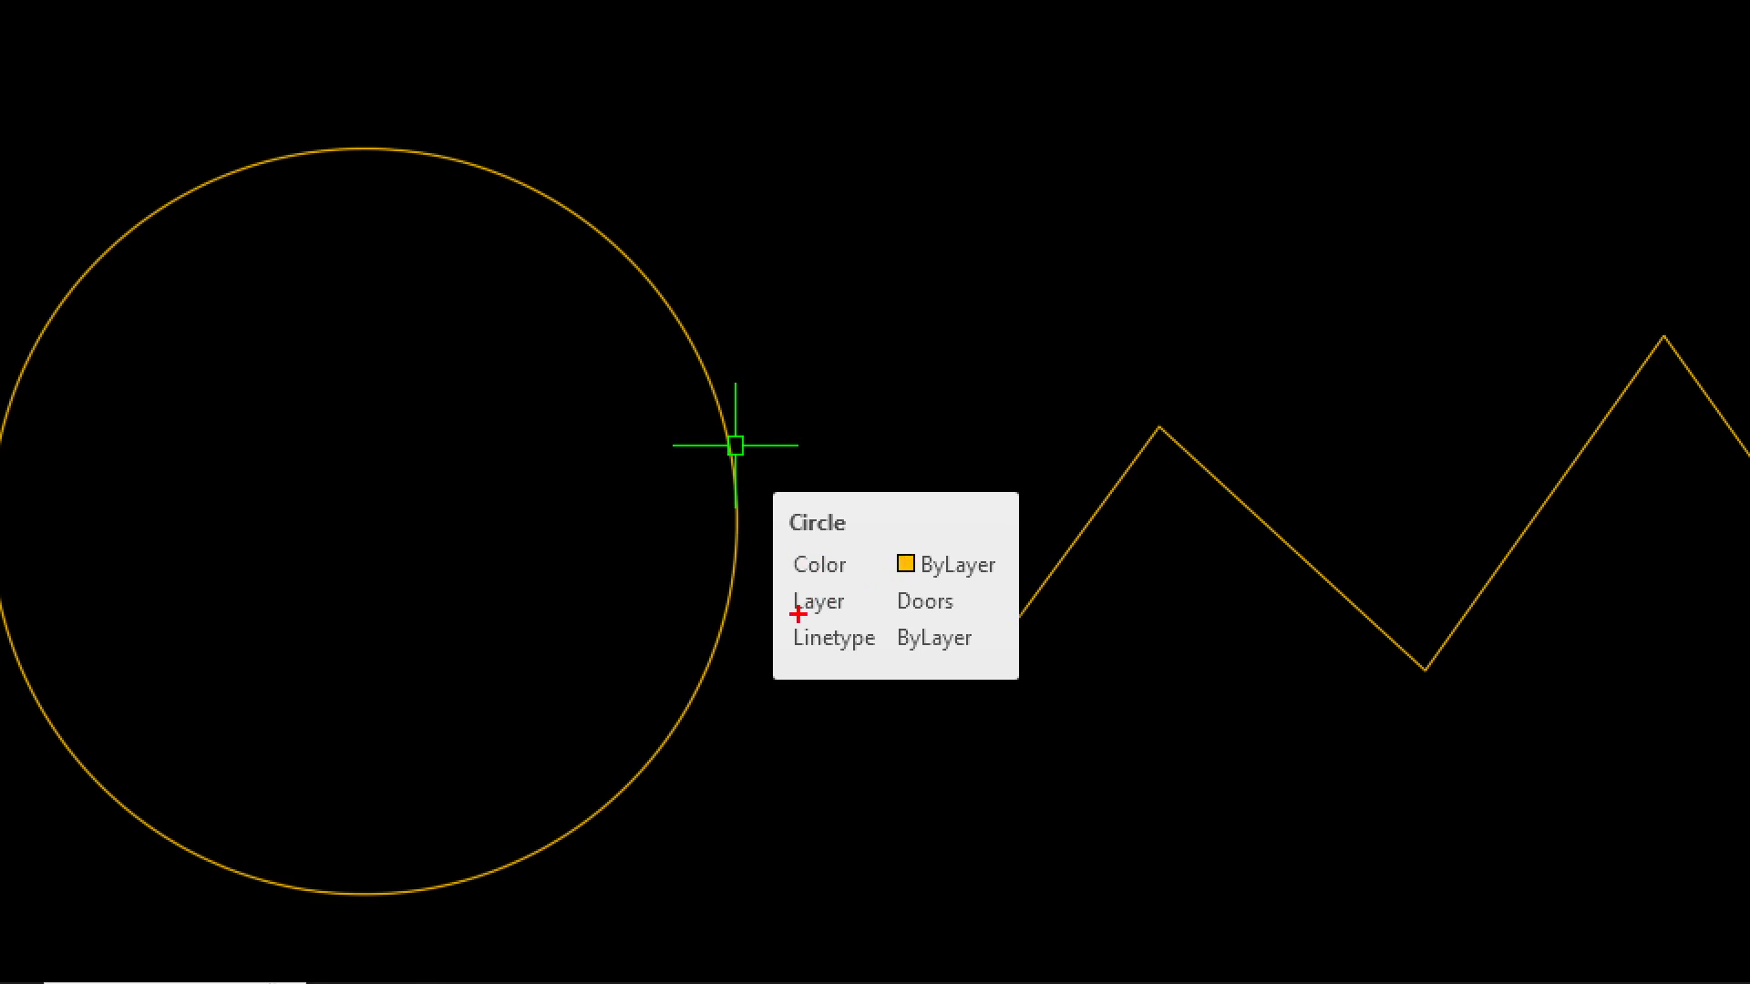
{"action": "left_click_drag", "start_coordinate": [793, 617], "coordinate": [836, 618]}
{"action": "left_click_drag", "start_coordinate": [983, 642], "coordinate": [962, 592]}
{"action": "mouse_move", "coordinate": [771, 558]}
{"action": "left_mouse_down"}
{"action": "mouse_move", "coordinate": [736, 576]}
{"action": "mouse_move", "coordinate": [782, 605]}
{"action": "left_mouse_up"}
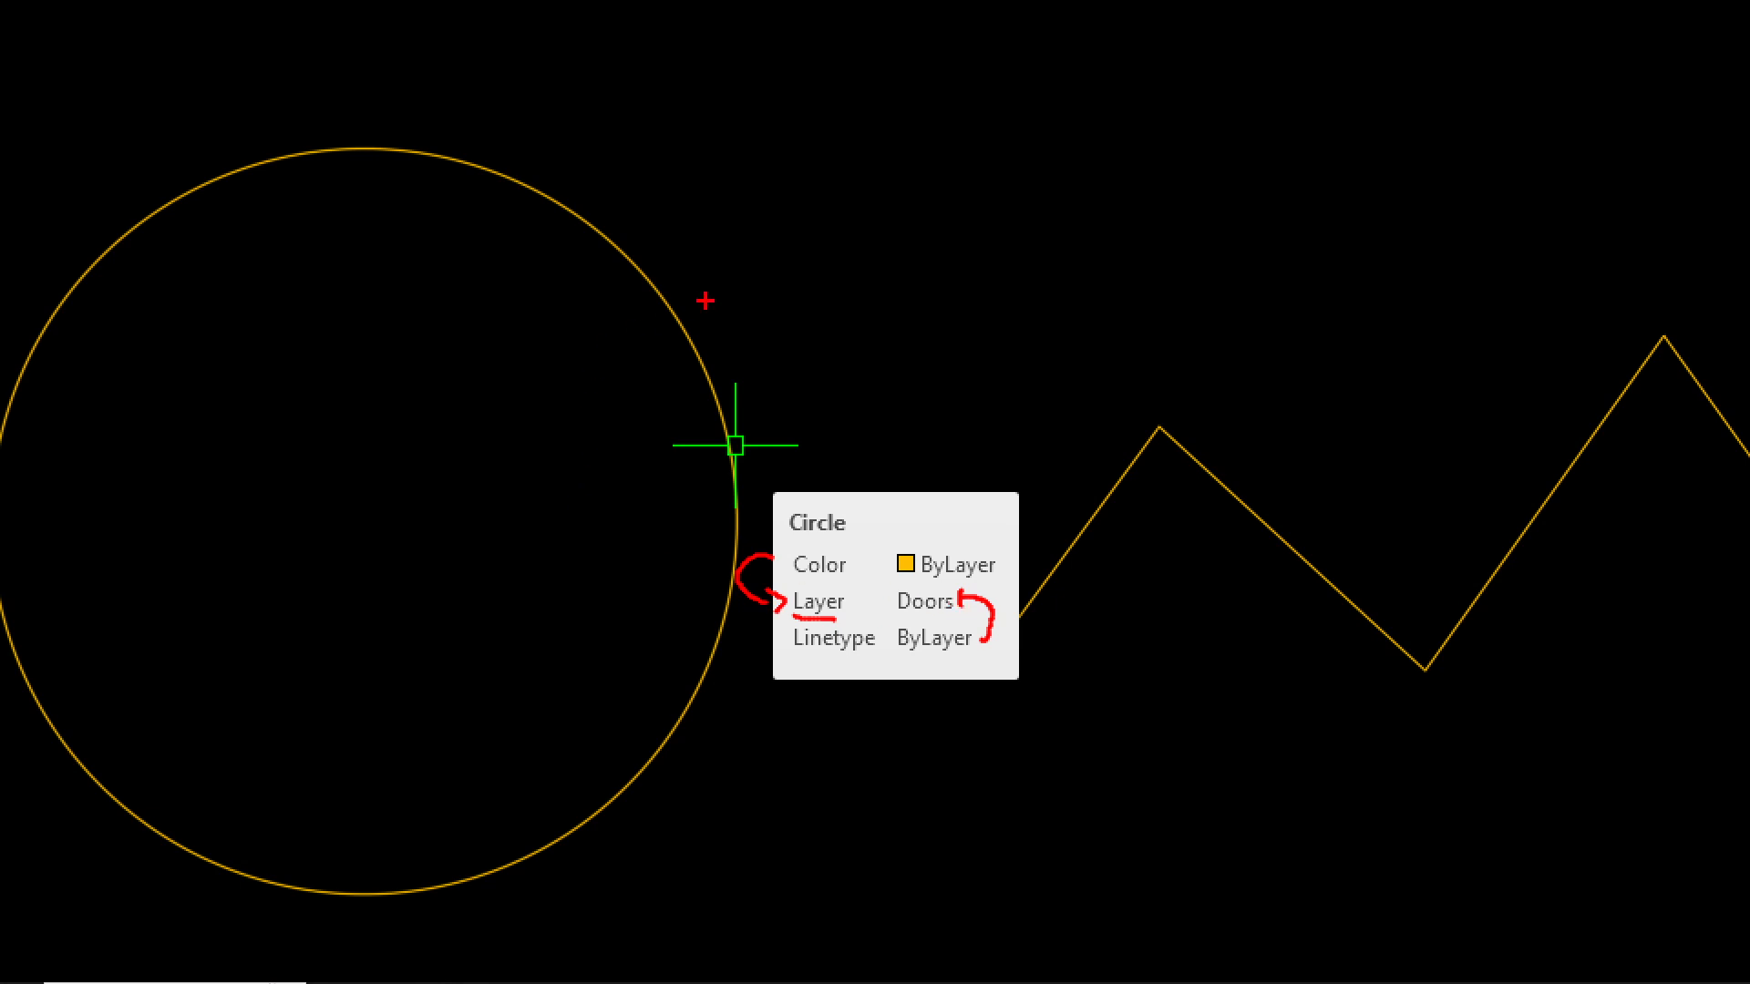
Review the layer list's property columns, such as status and on/off, in the Layer Properties Manager and return to the drawing
{"action": "key", "text": "Escape"}
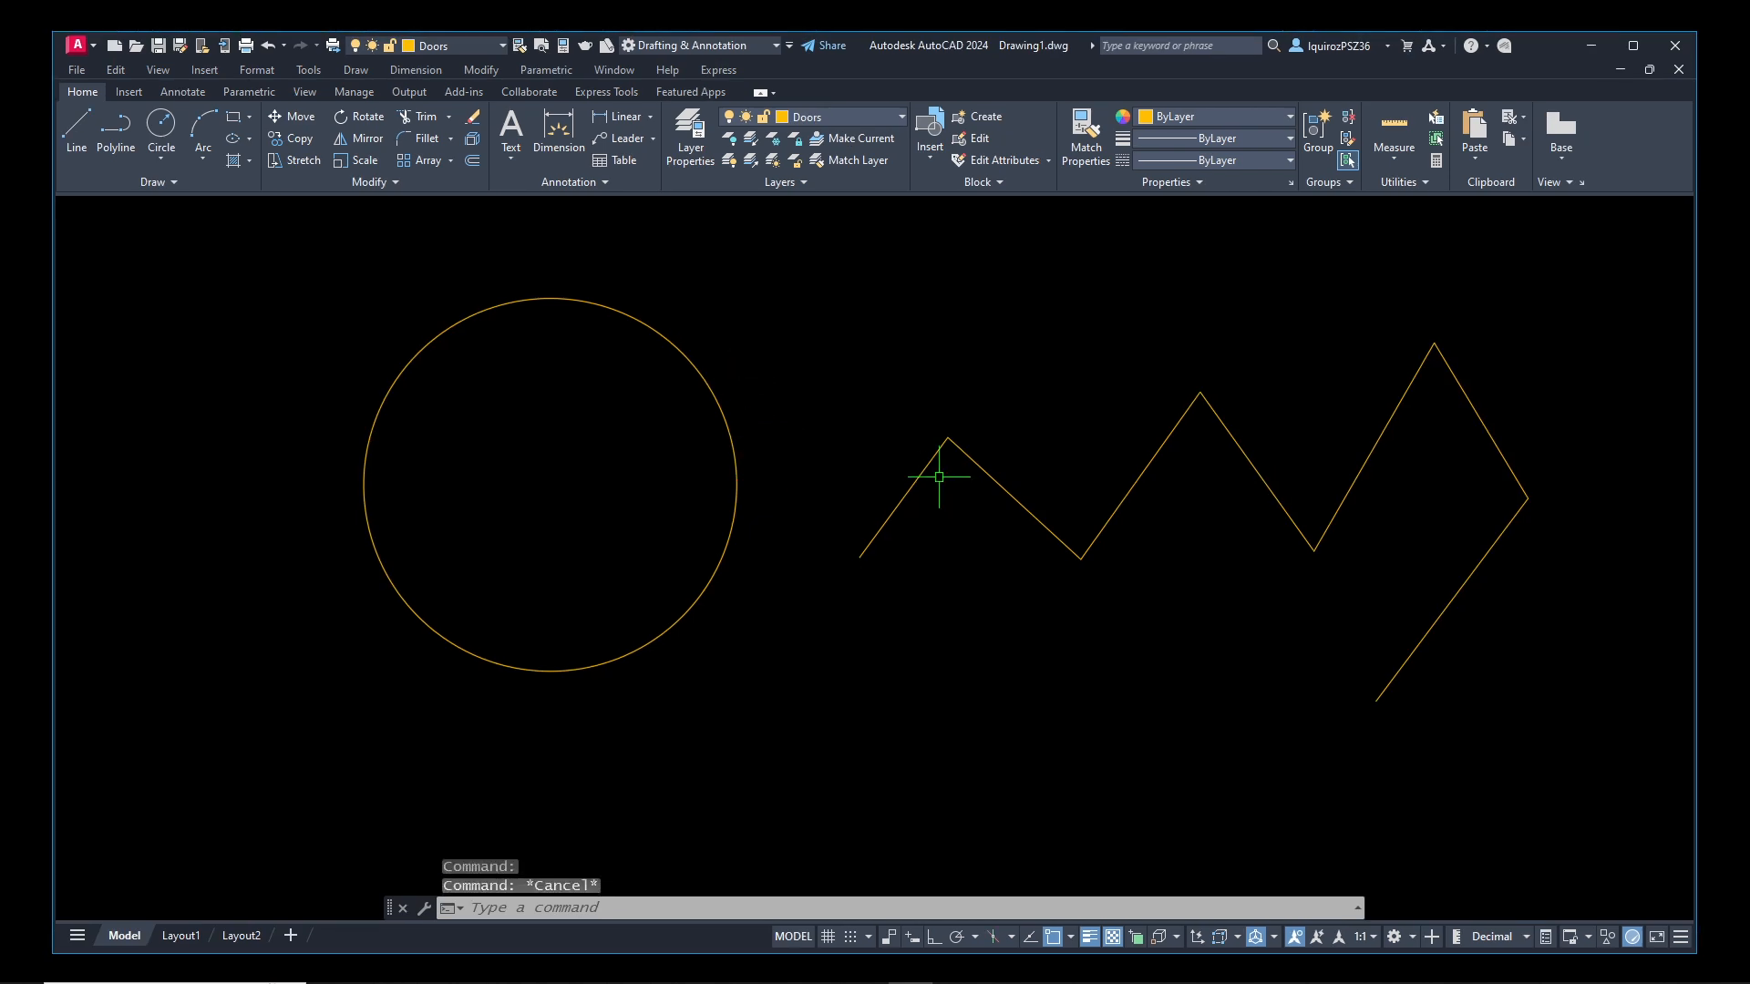
{"action": "mouse_move", "coordinate": [1156, 449]}
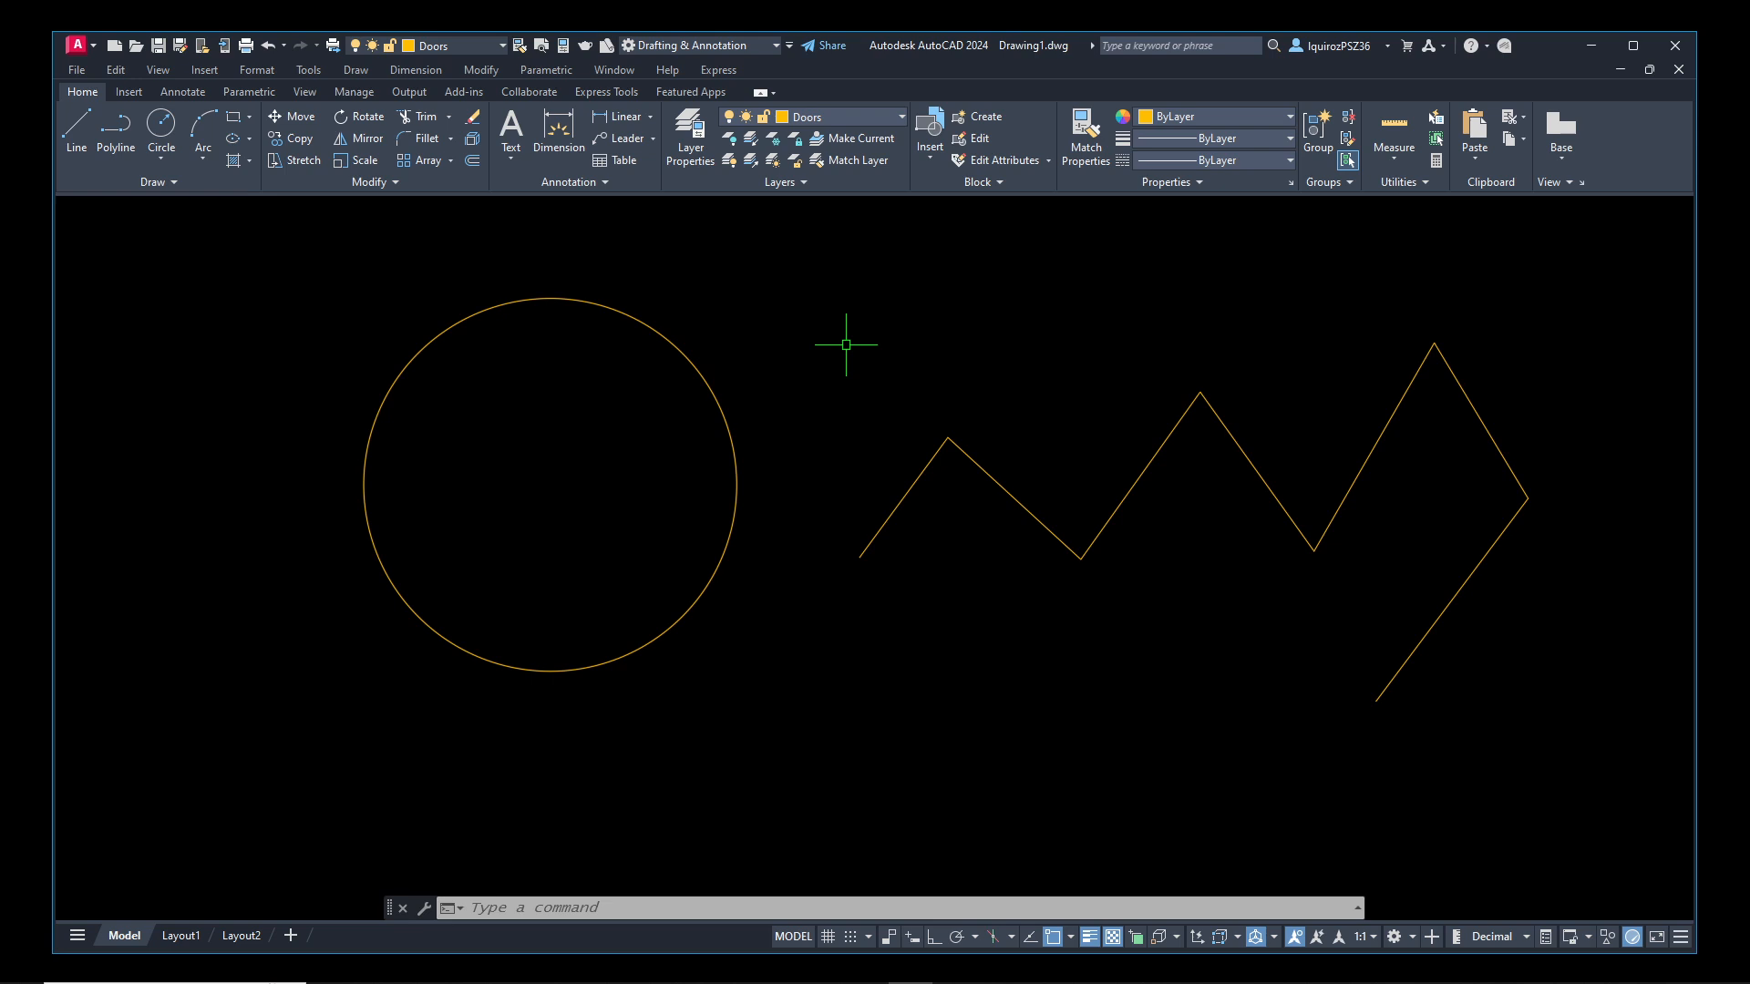
{"action": "type", "text": "layer"}
{"action": "key", "text": "Return"}
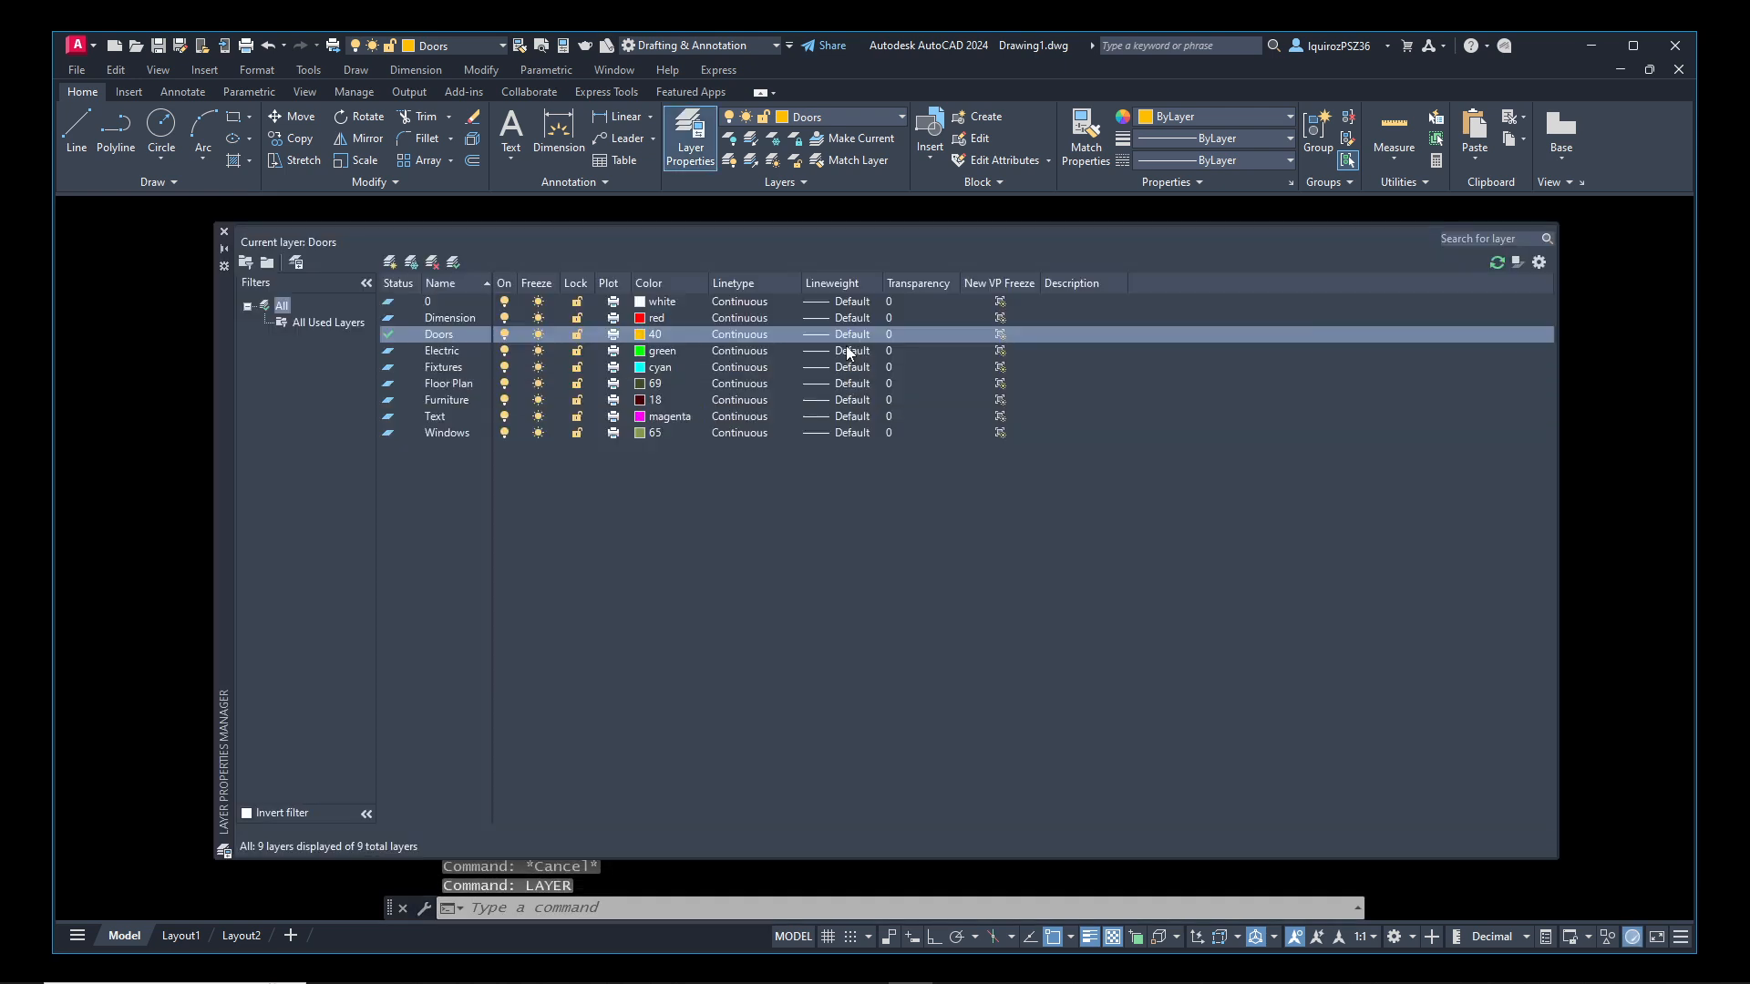
{"action": "left_click", "coordinate": [612, 540]}
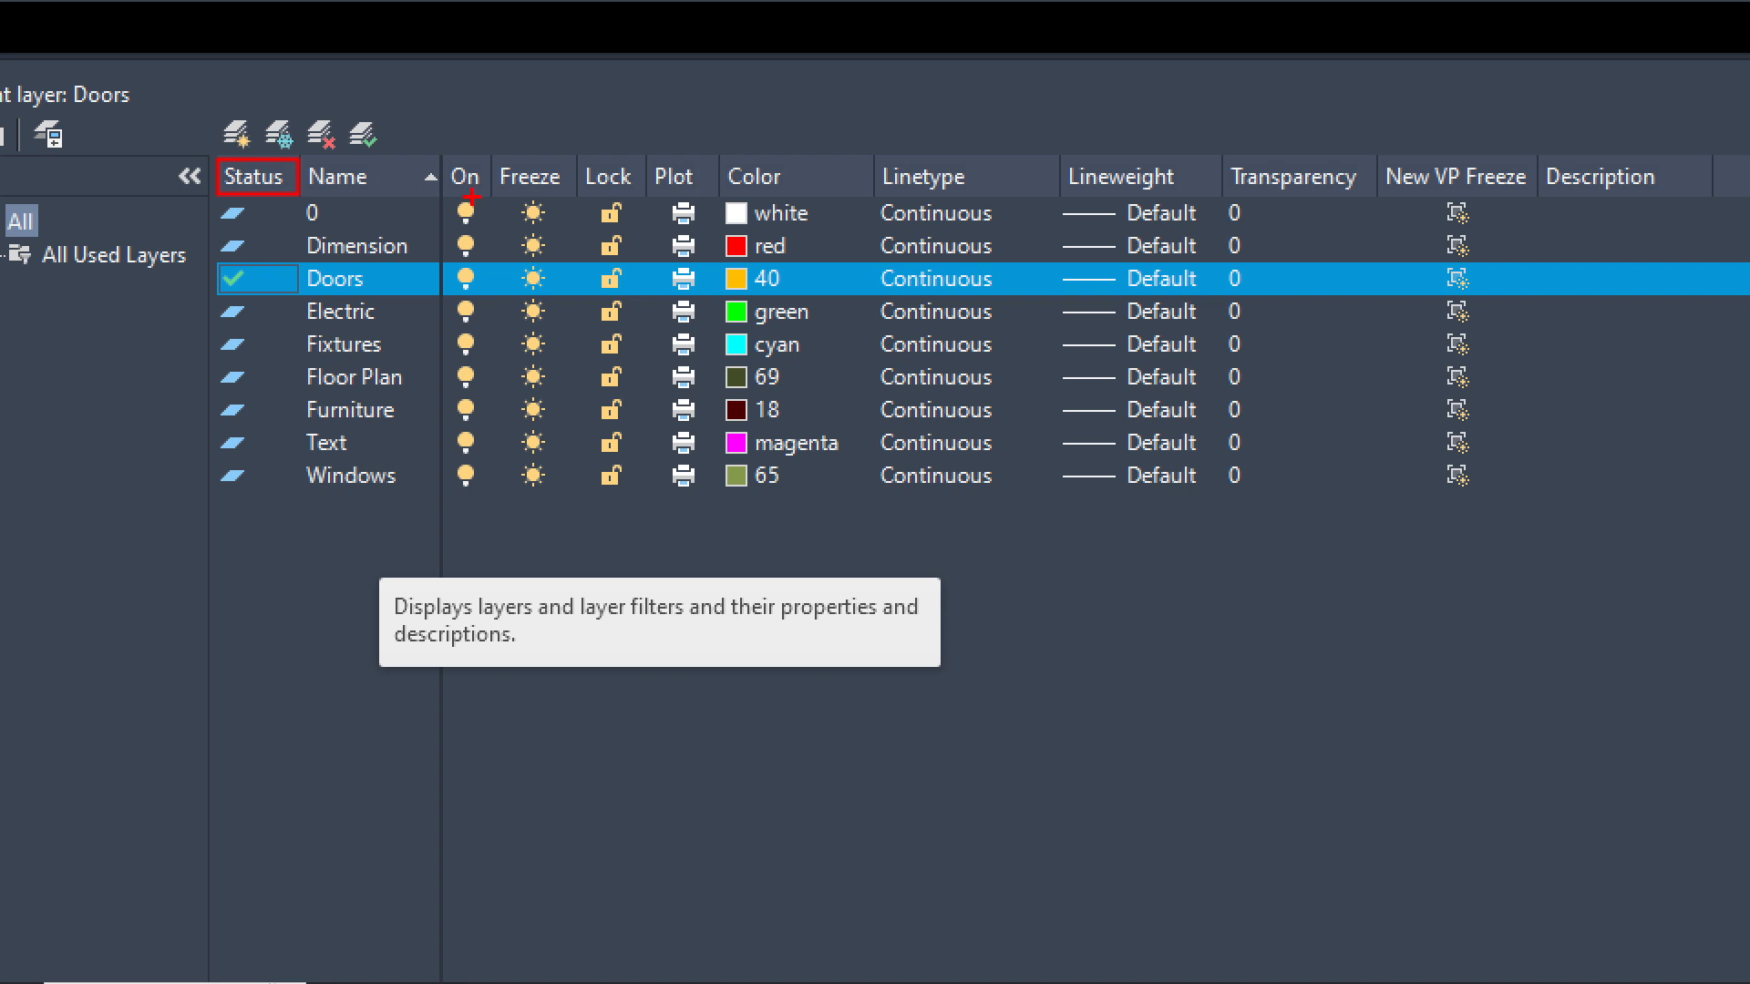
{"action": "left_click_drag", "start_coordinate": [456, 194], "coordinate": [472, 159]}
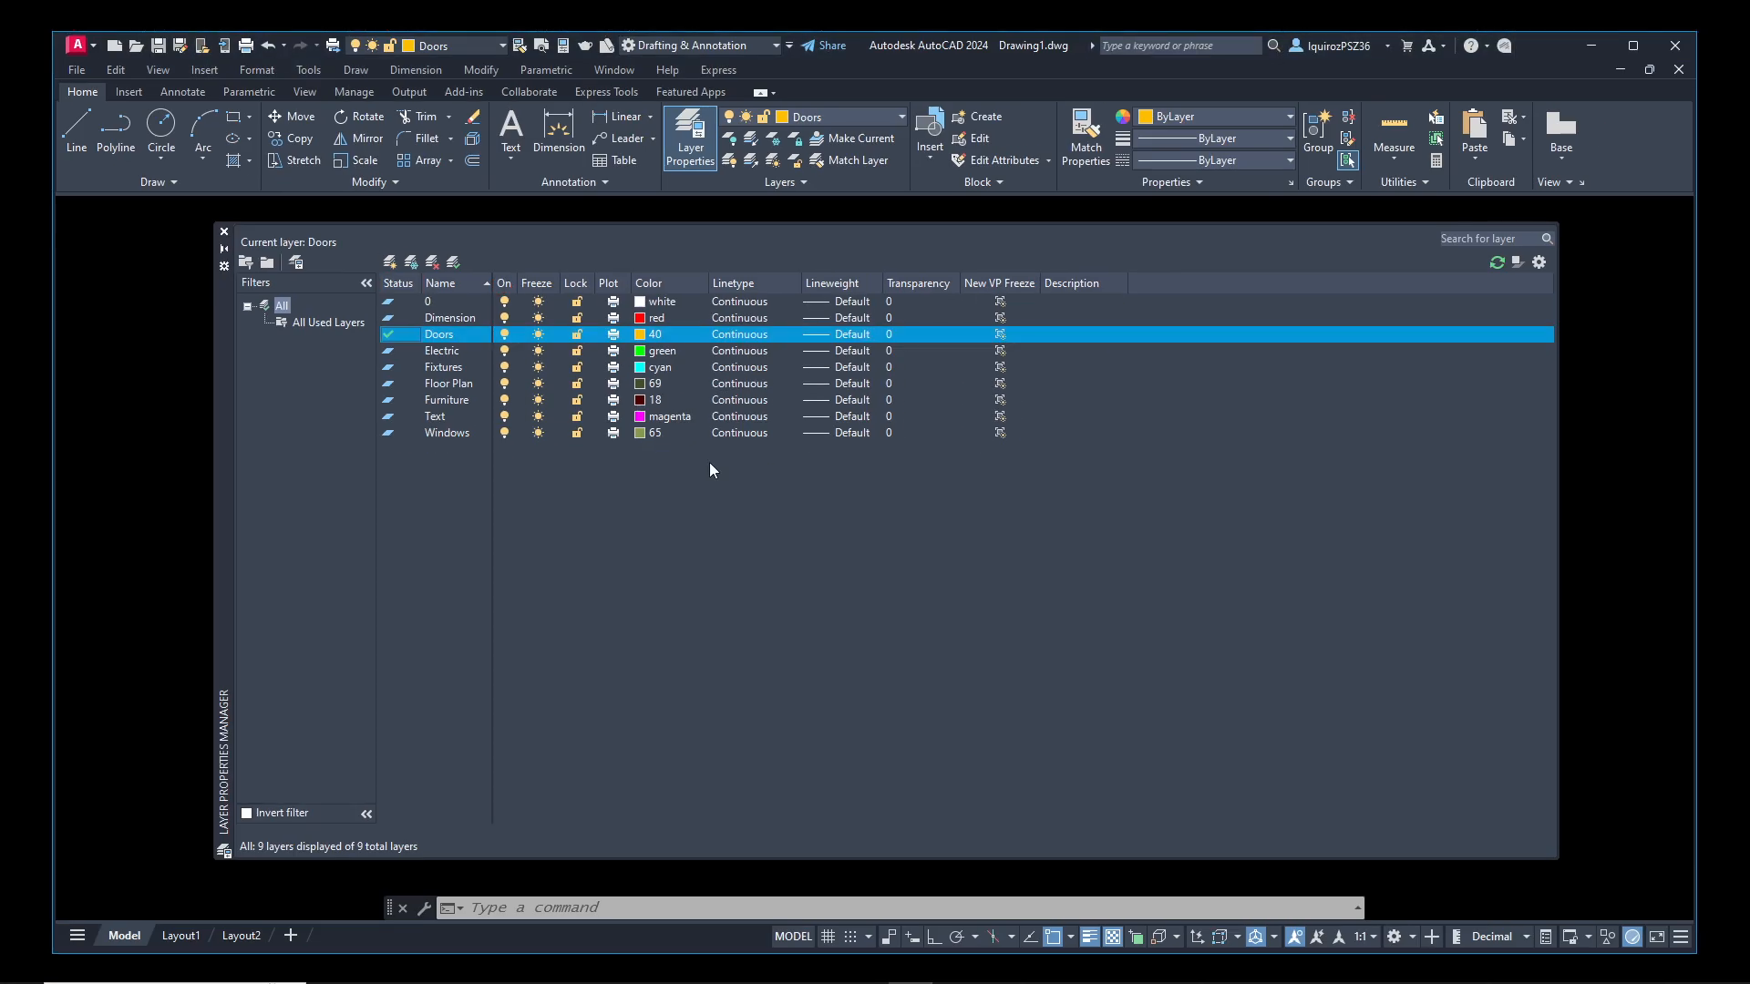
{"action": "left_click", "coordinate": [223, 232]}
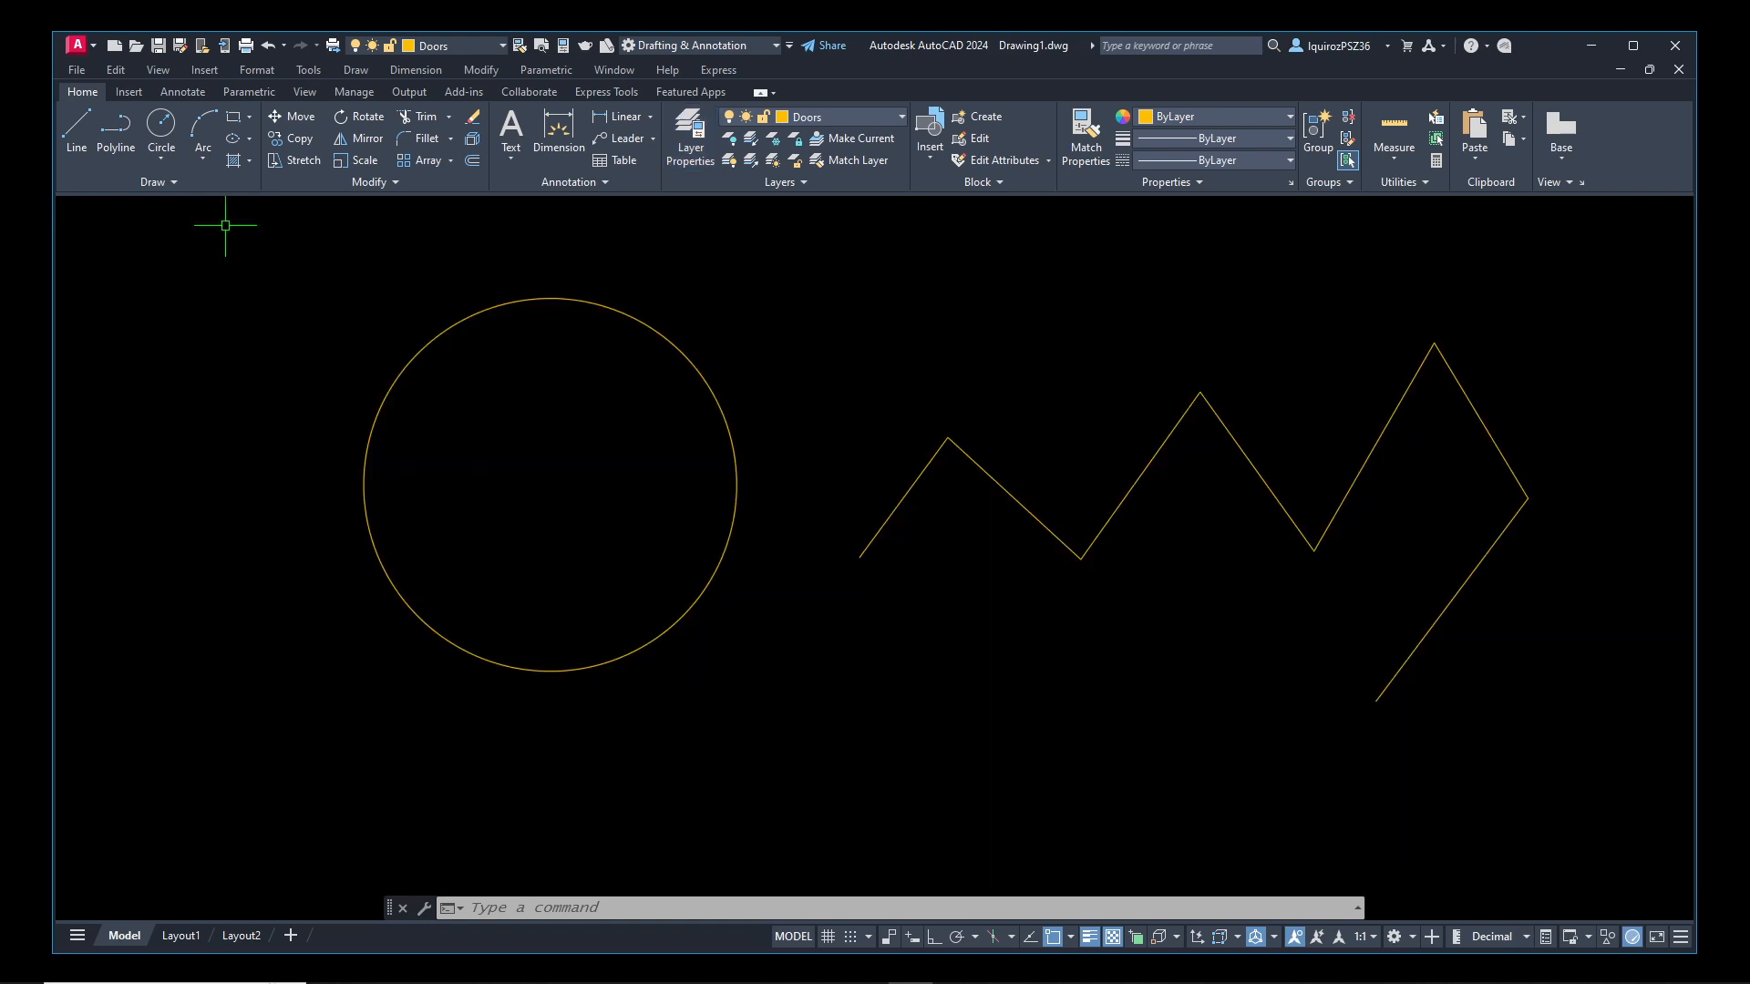